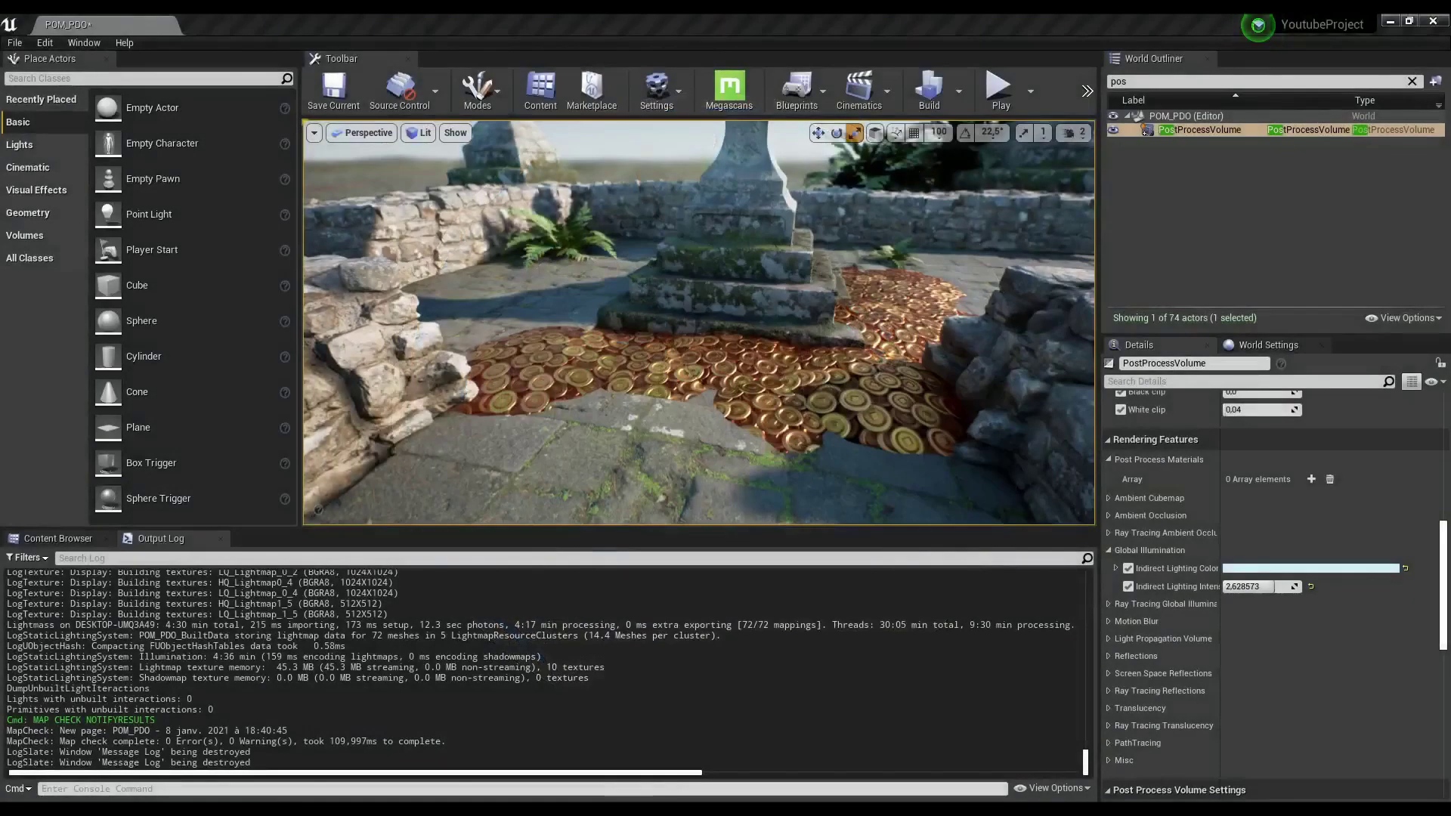
Show the Materials folder and fly the viewport camera in close to the gold-coin floor.
left_click(59, 544)
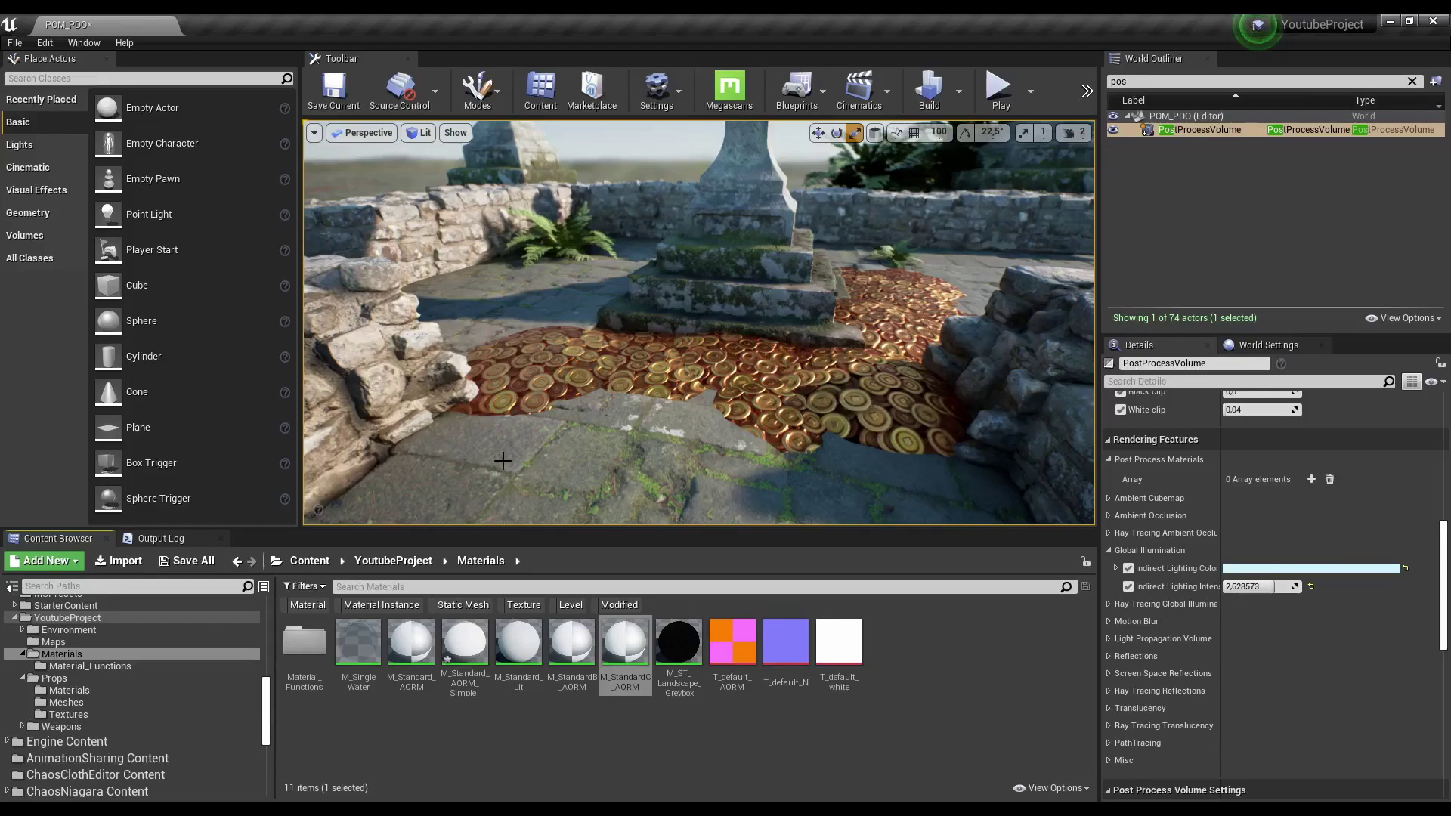
mouse_move(707, 420)
right_mouse_down()
mouse_move(665, 408)
mouse_move(680, 408)
right_mouse_up()
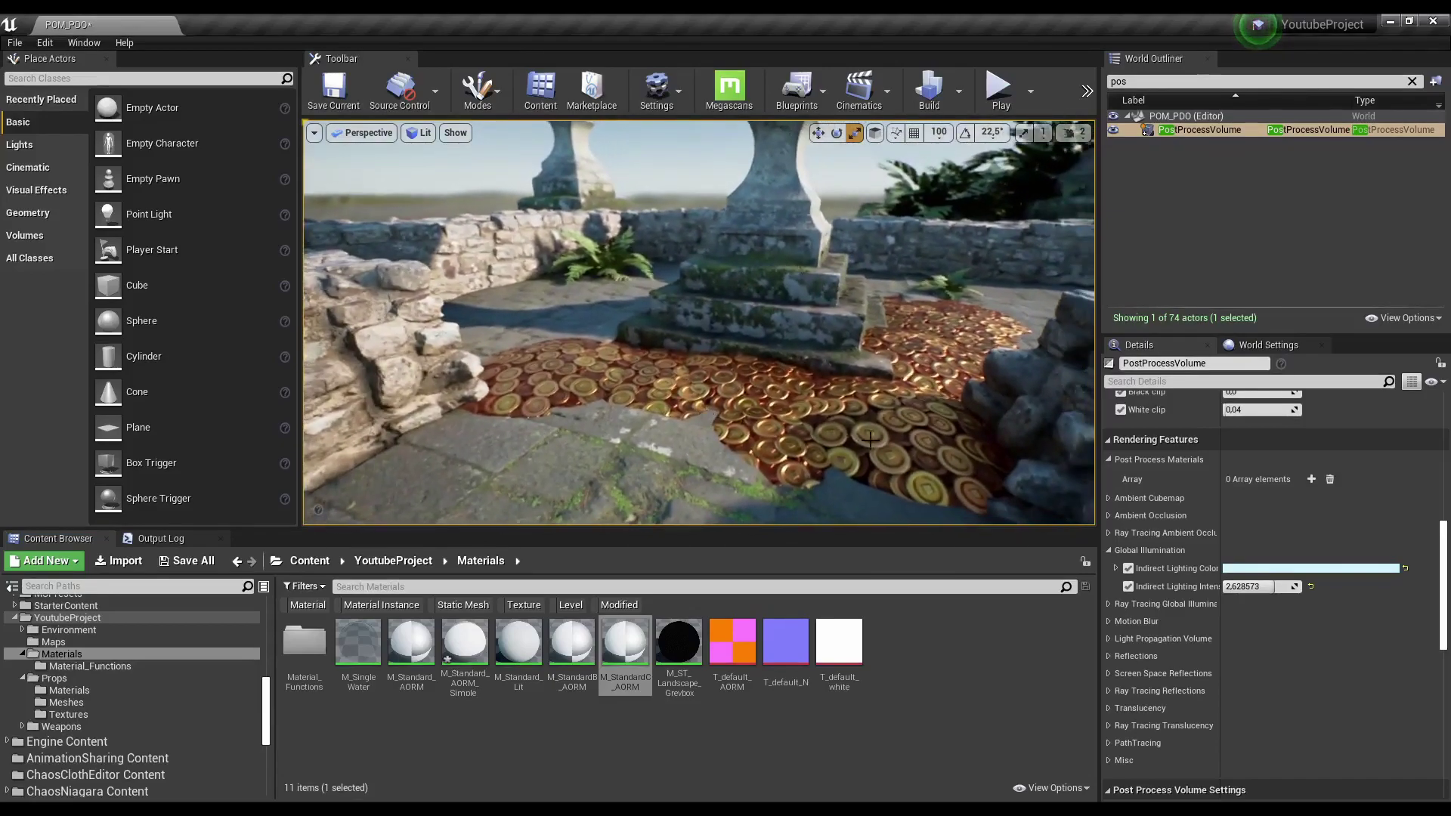
mouse_move(694, 426)
right_mouse_down()
mouse_move(790, 421)
mouse_move(755, 432)
right_mouse_up()
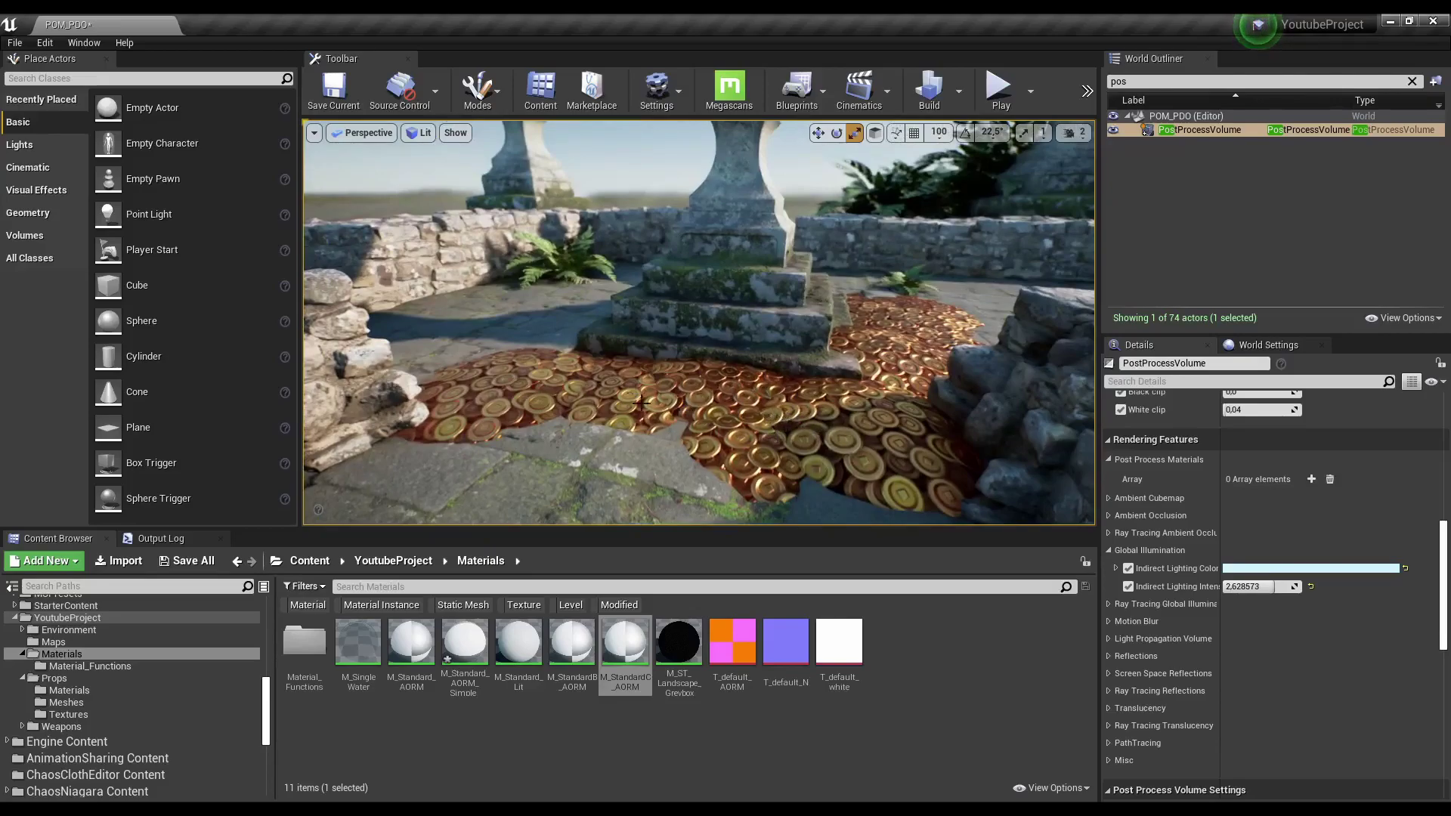
scroll(806, 466, "up", 2)
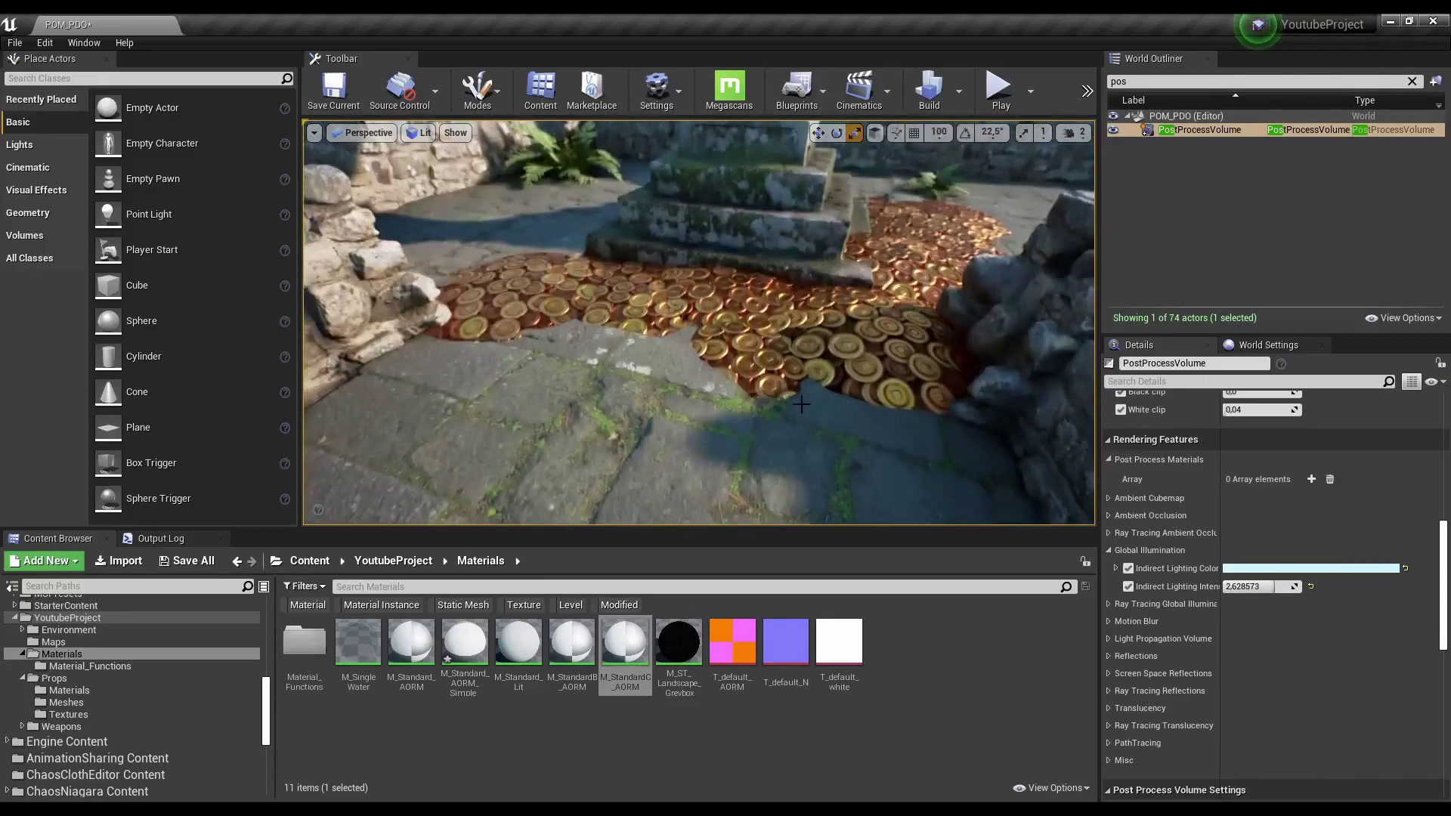
scroll(866, 399, "up", 2)
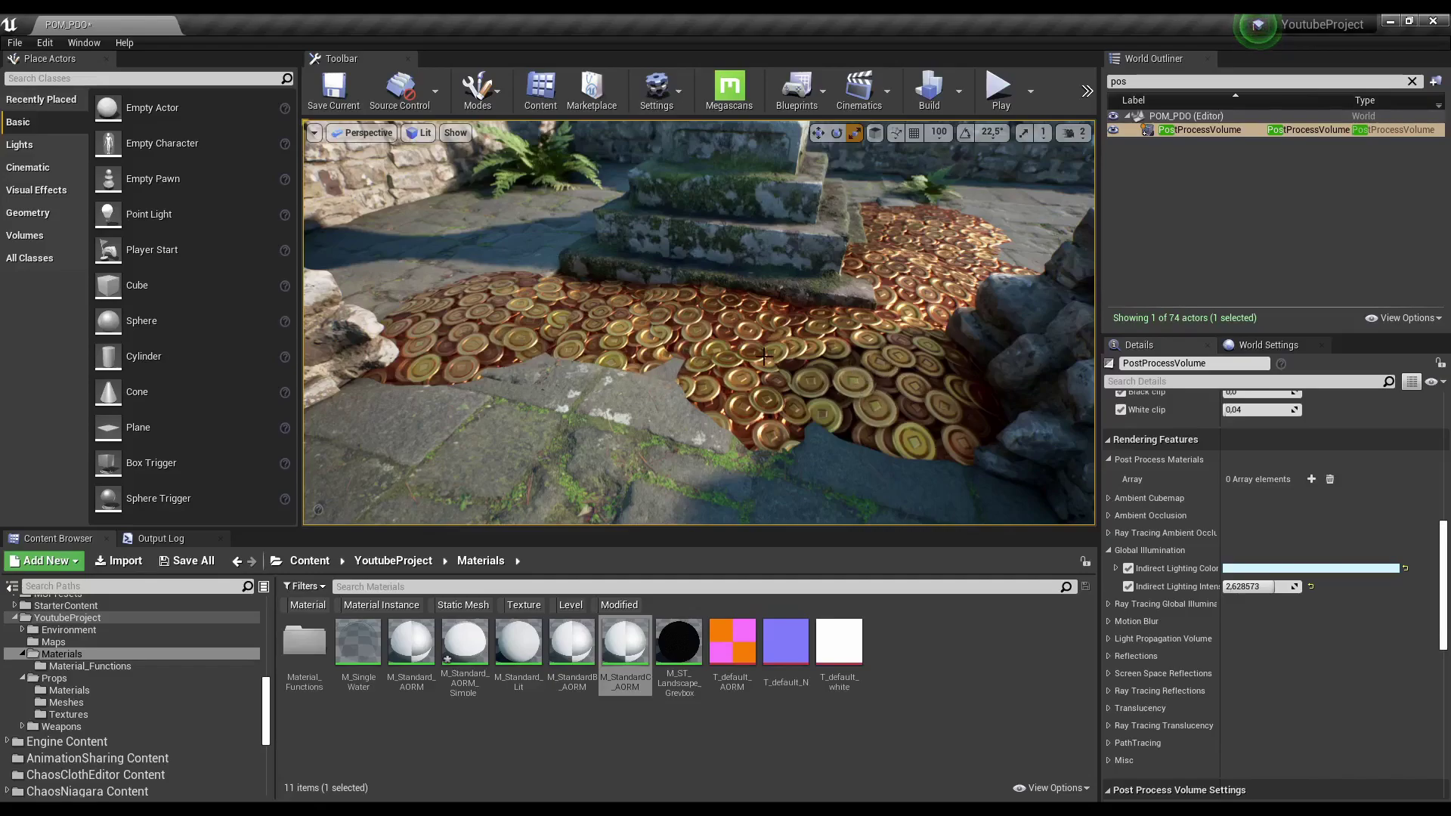
mouse_move(639, 642)
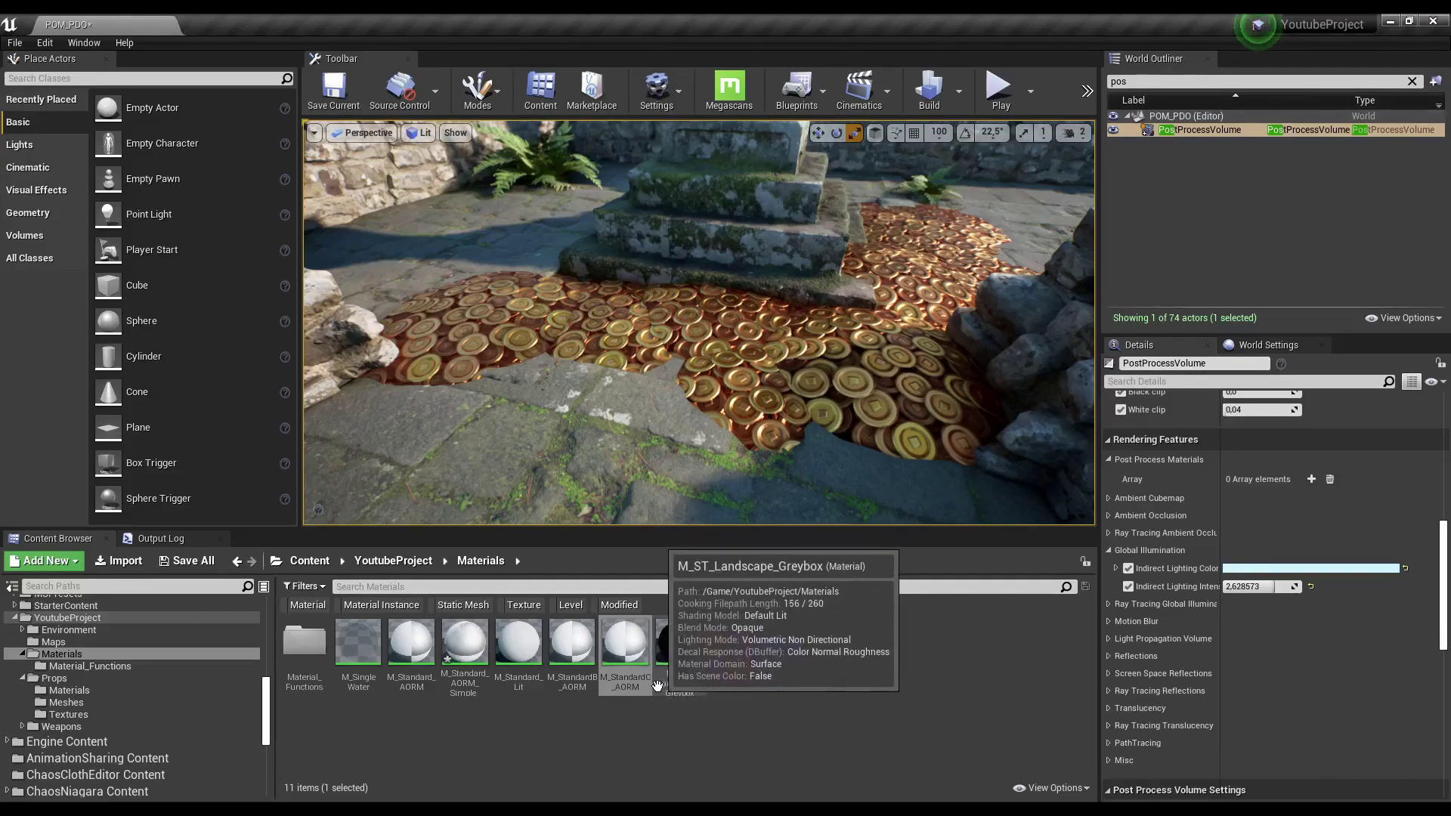
Copy M_StandardB_AORM's tile/offset parameters and MF_UVW_XForm into M_StandardC_AORM, left of MF_Base_AORM.
double_click(650, 665)
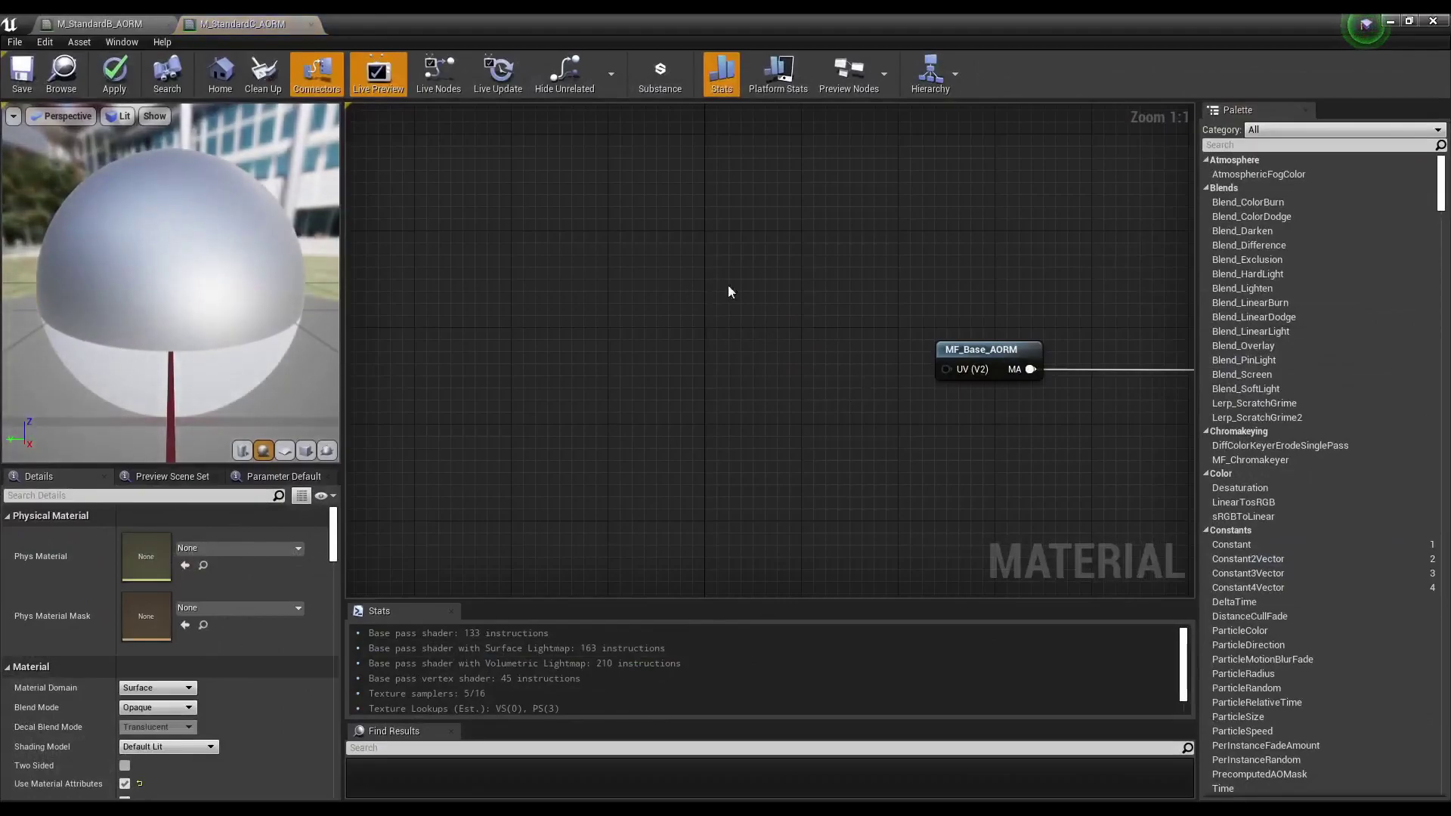
left_click(128, 23)
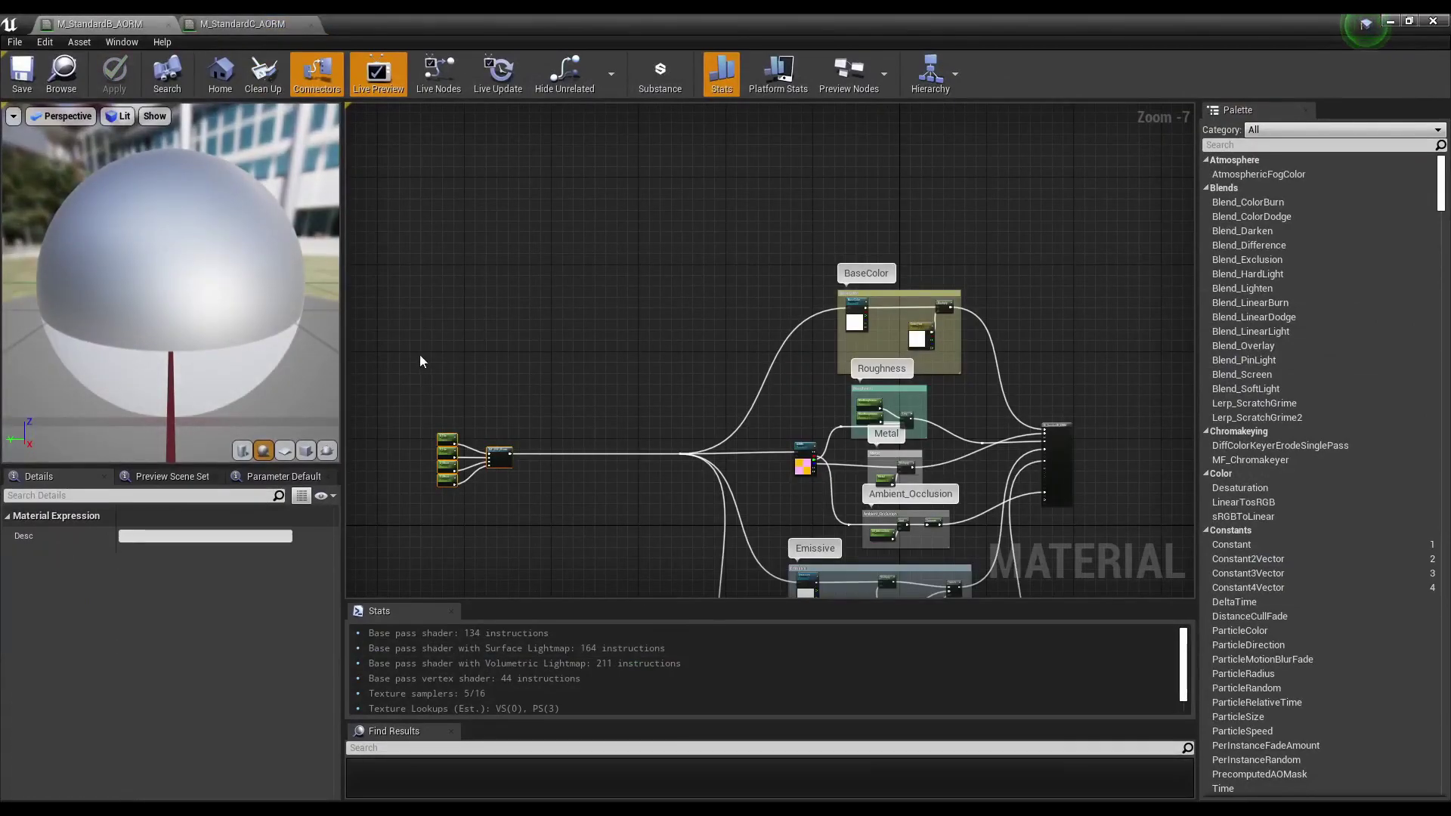
left_click_drag(421, 361, 562, 531)
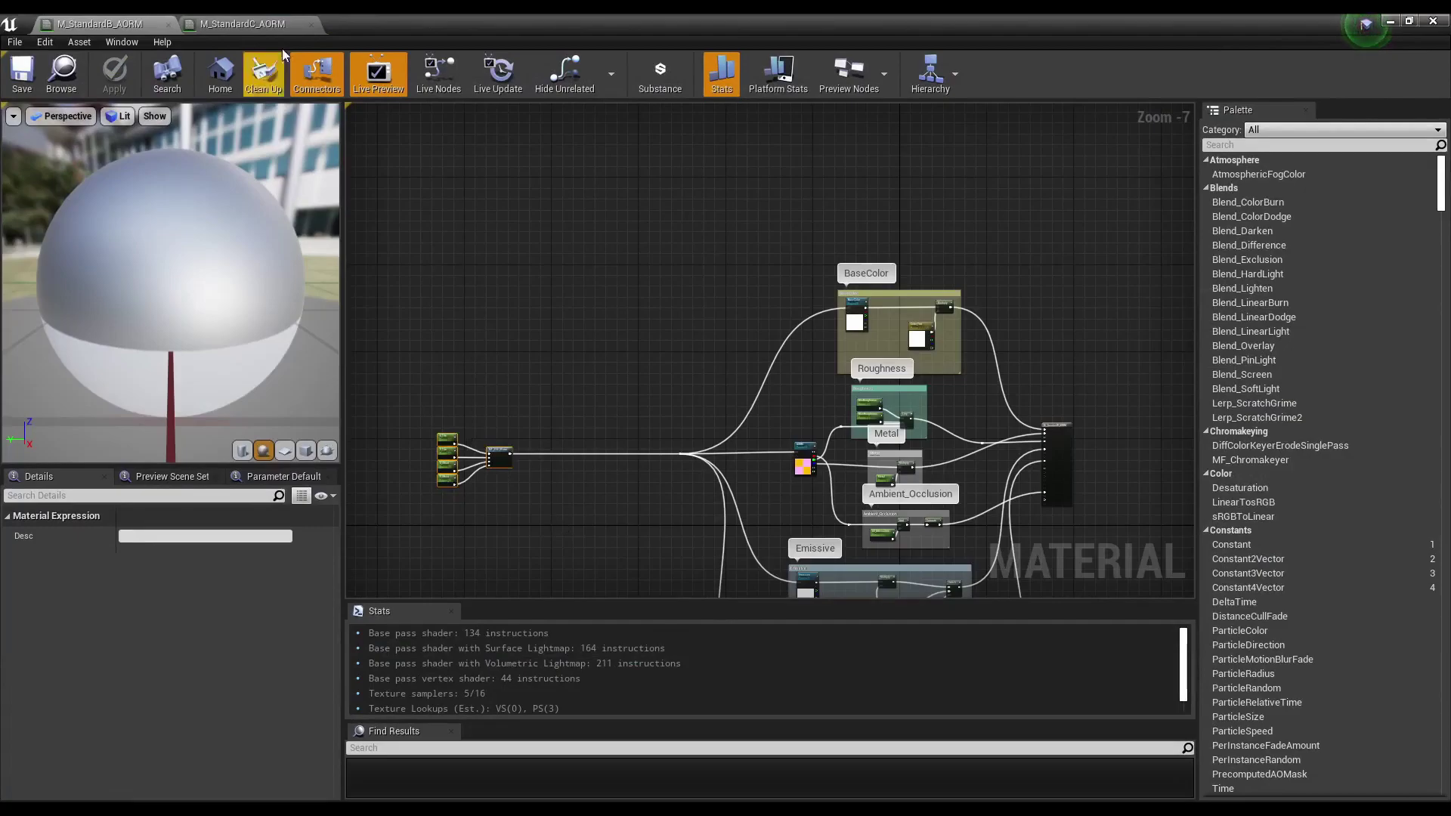
left_click(260, 23)
right_click_drag(681, 353, 668, 355)
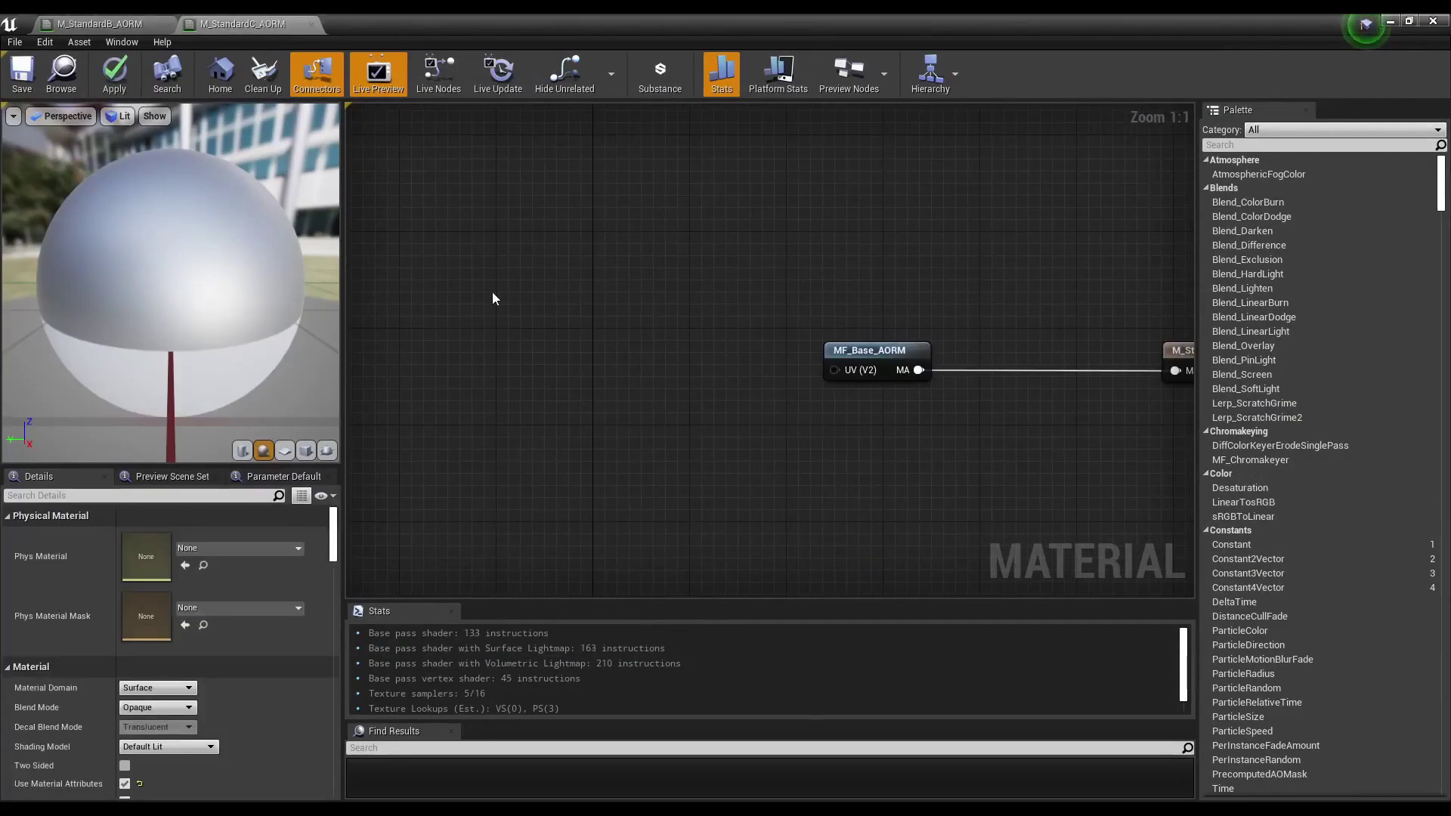
key("ctrl+v")
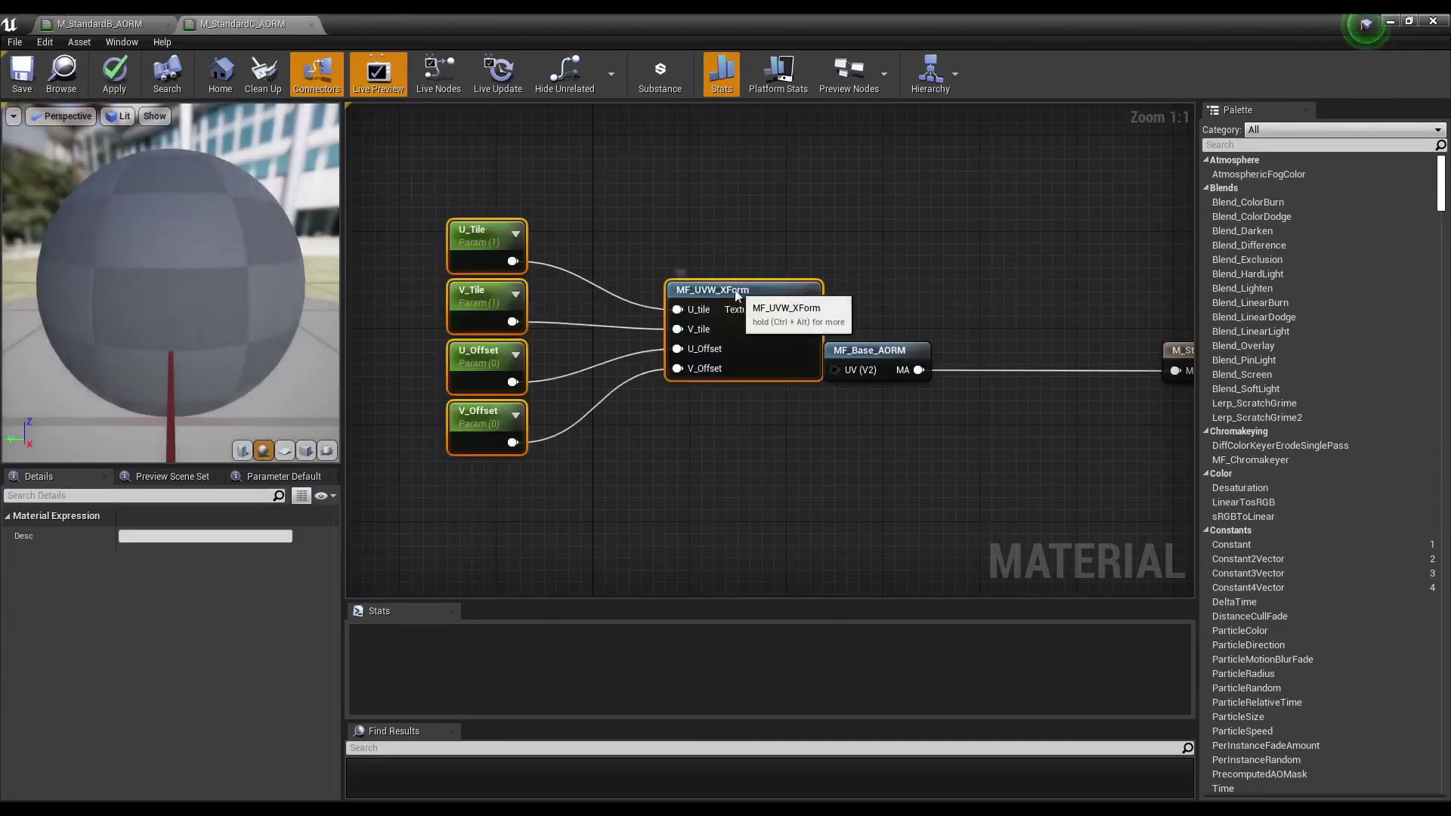
mouse_move(732, 295)
left_mouse_down()
mouse_move(625, 327)
mouse_move(834, 369)
left_mouse_up()
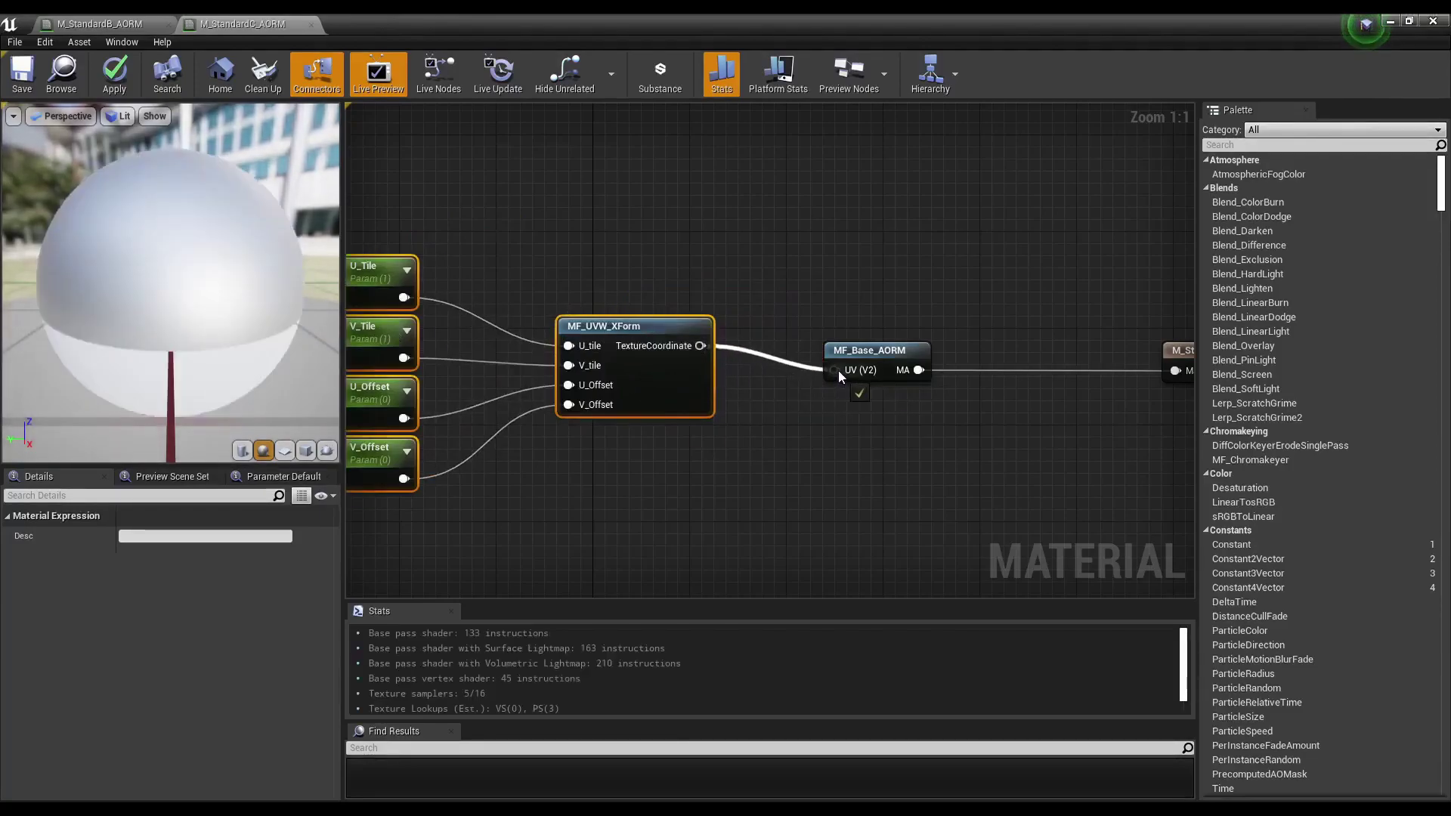
Apply and save M_StandardC_AORM, then minimize the material editor back to the level.
left_click(122, 97)
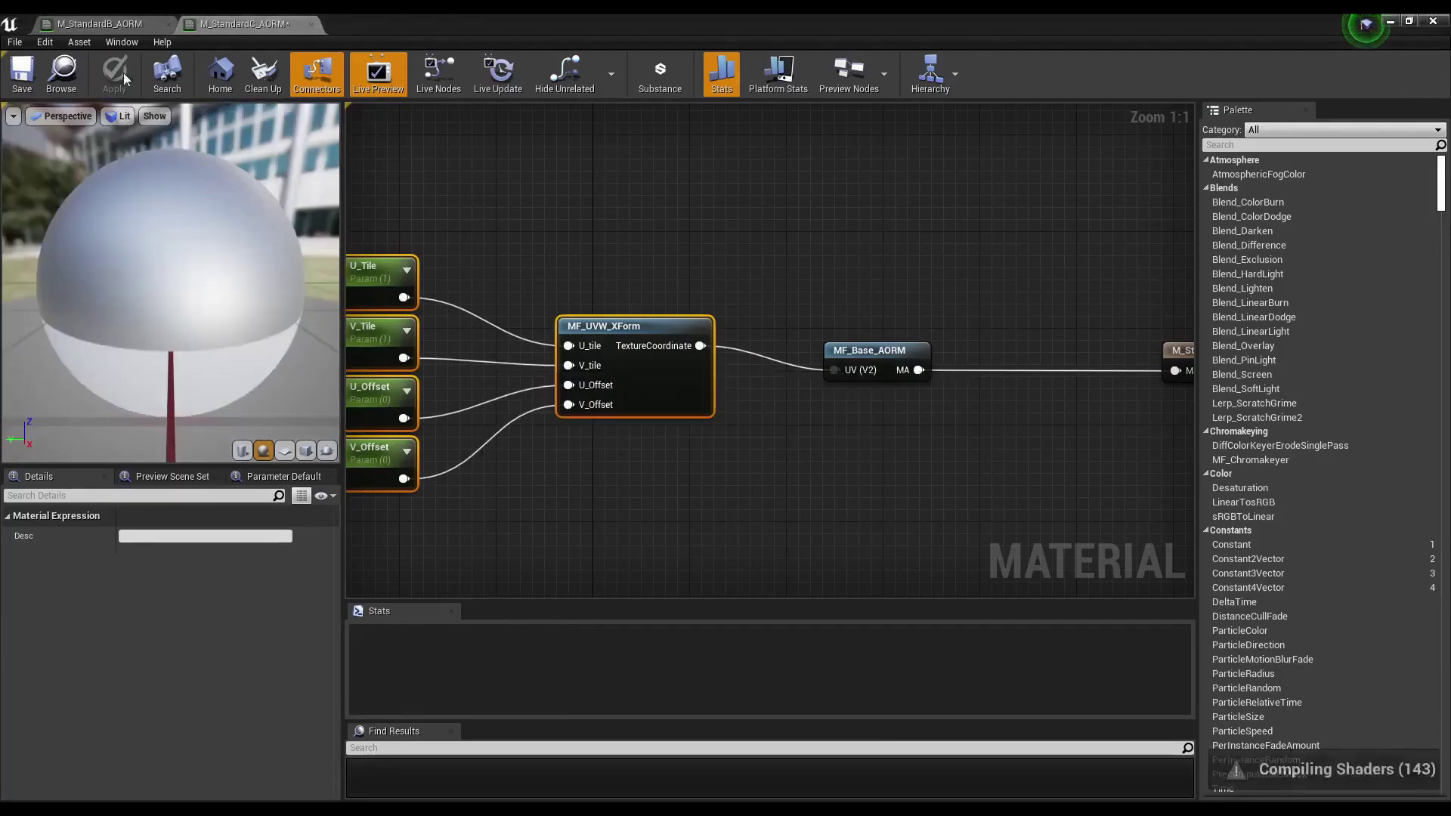
left_click(21, 75)
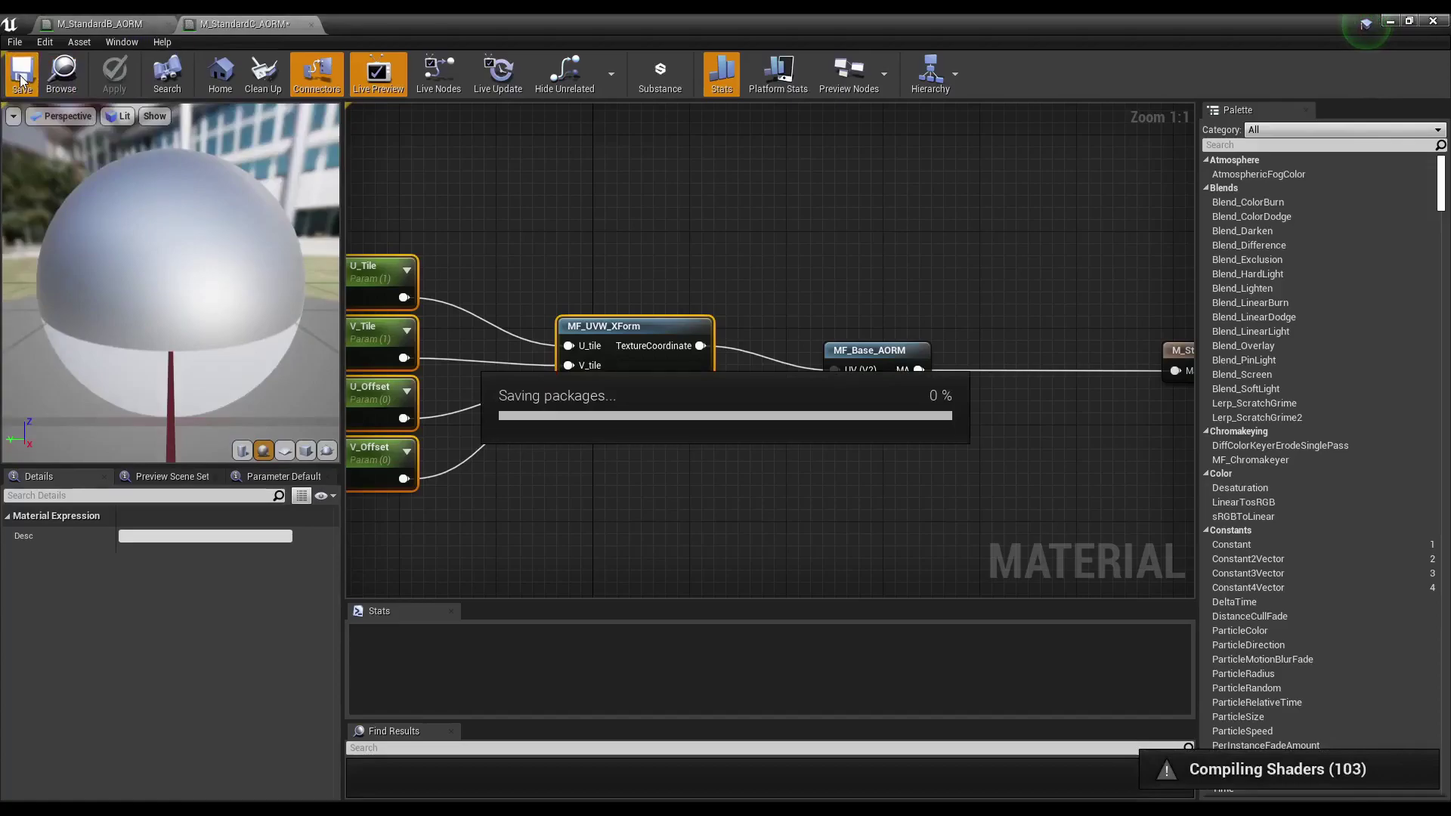
left_click(105, 26)
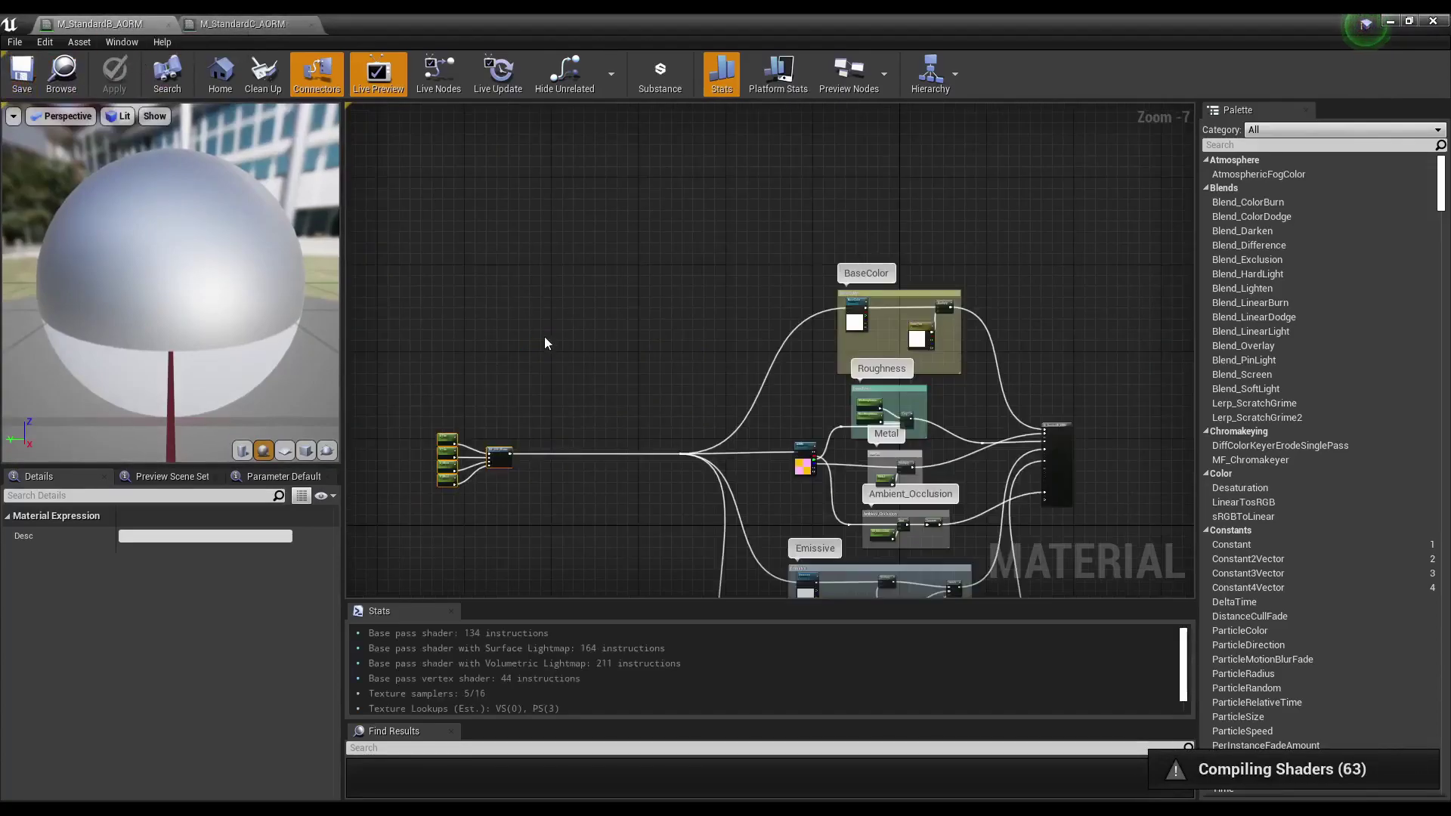
left_click(1388, 21)
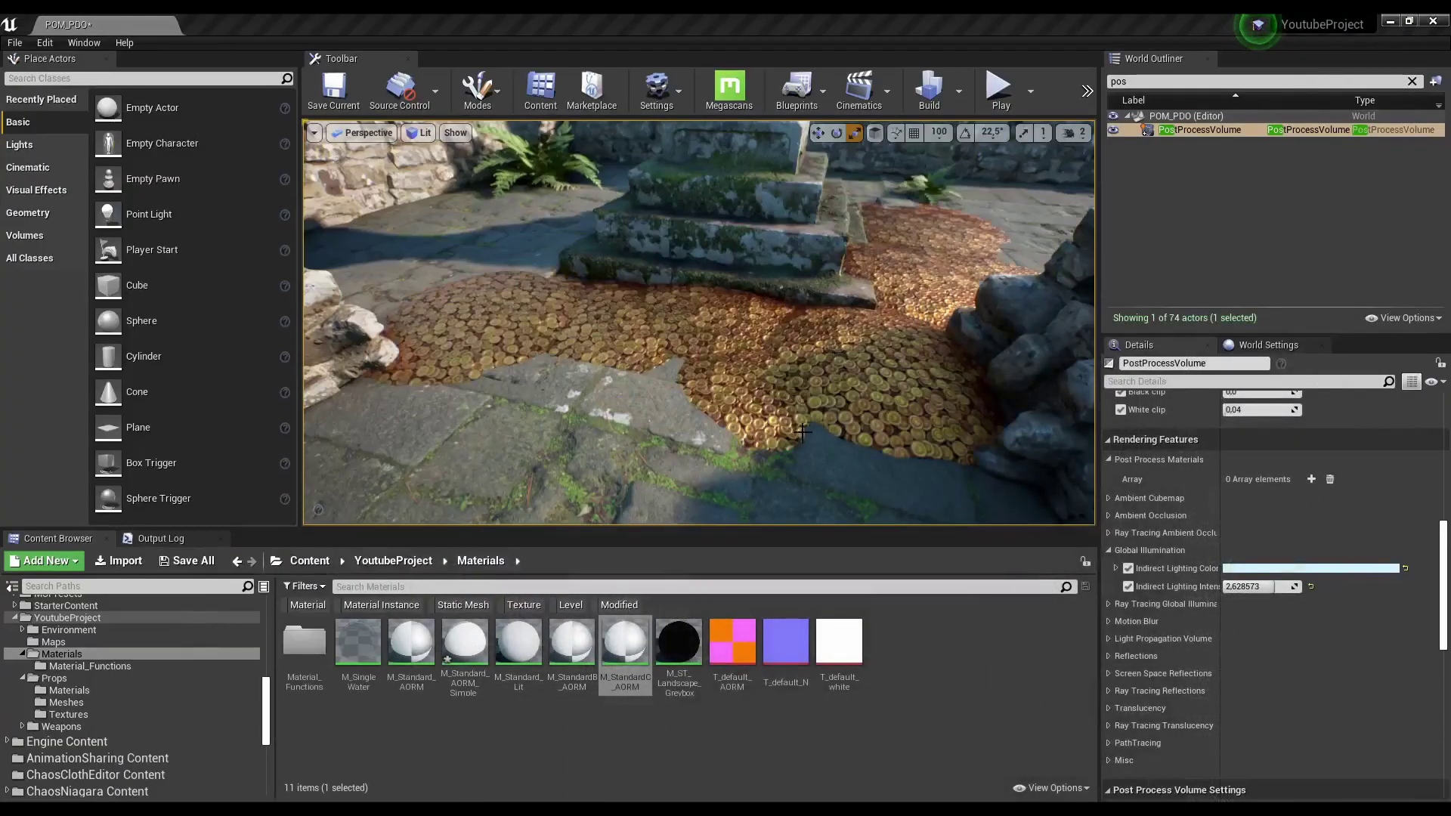
Look over the denser coin floor near the steps, then reopen M_StandardC_AORM.
right_click_drag(787, 426, 781, 430)
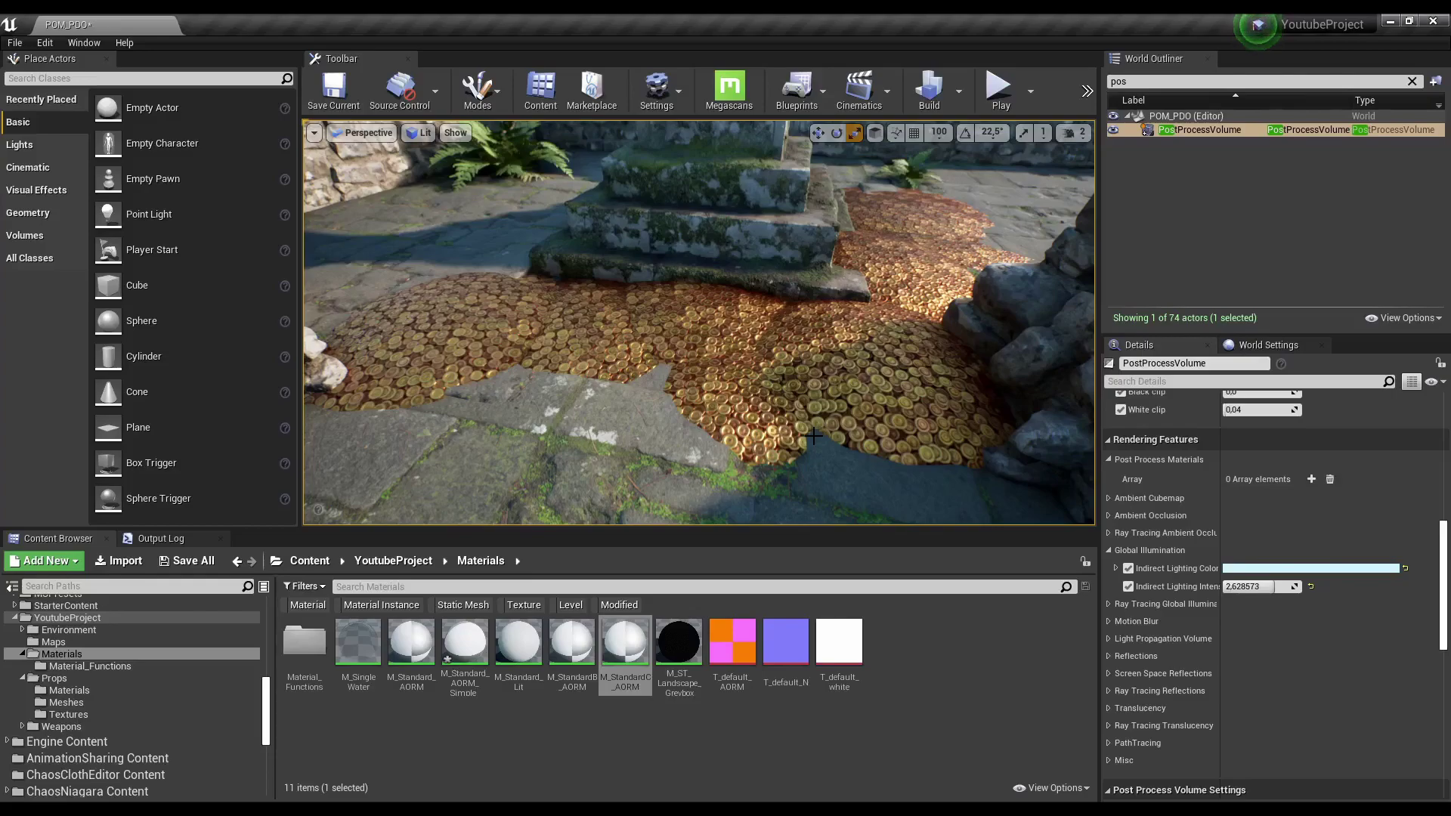
right_click_drag(788, 368, 762, 436)
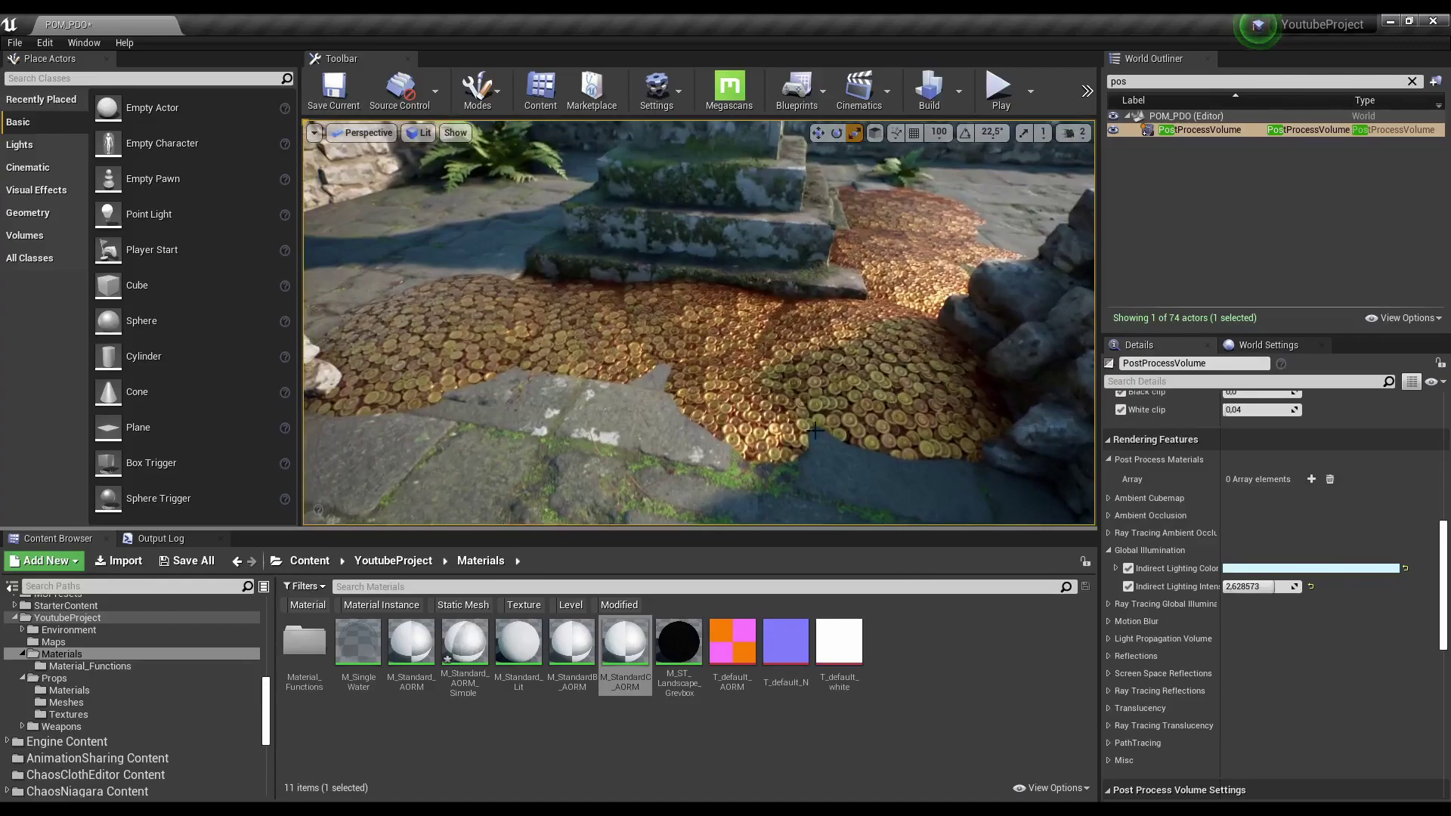
double_click(631, 643)
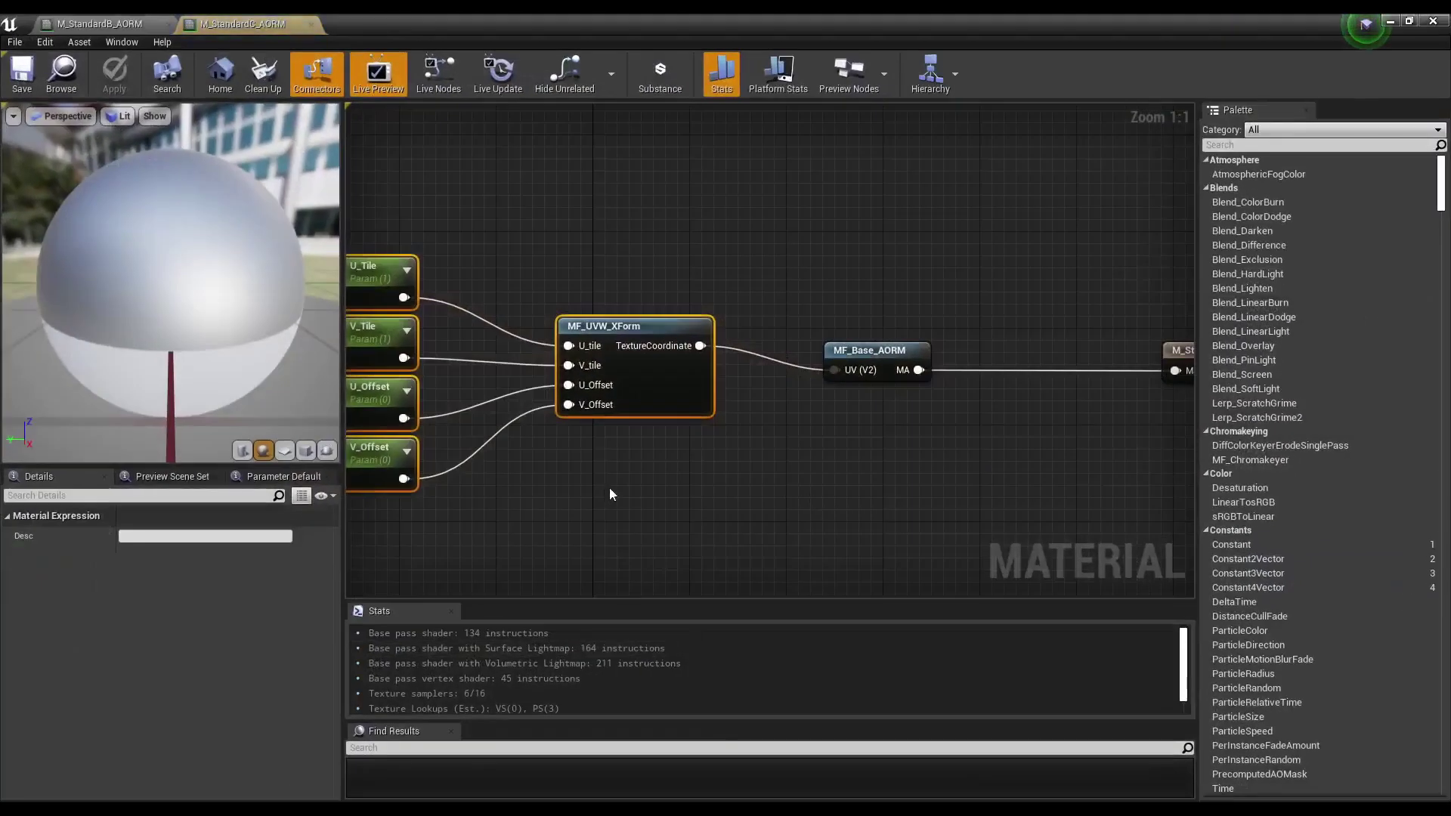
Move the tile/offset parameter nodes and MF_UVW_XForm further left and slightly down in the graph.
right_click_drag(613, 494, 613, 498)
scroll(665, 468, "down", 3)
left_click_drag(428, 266, 715, 480)
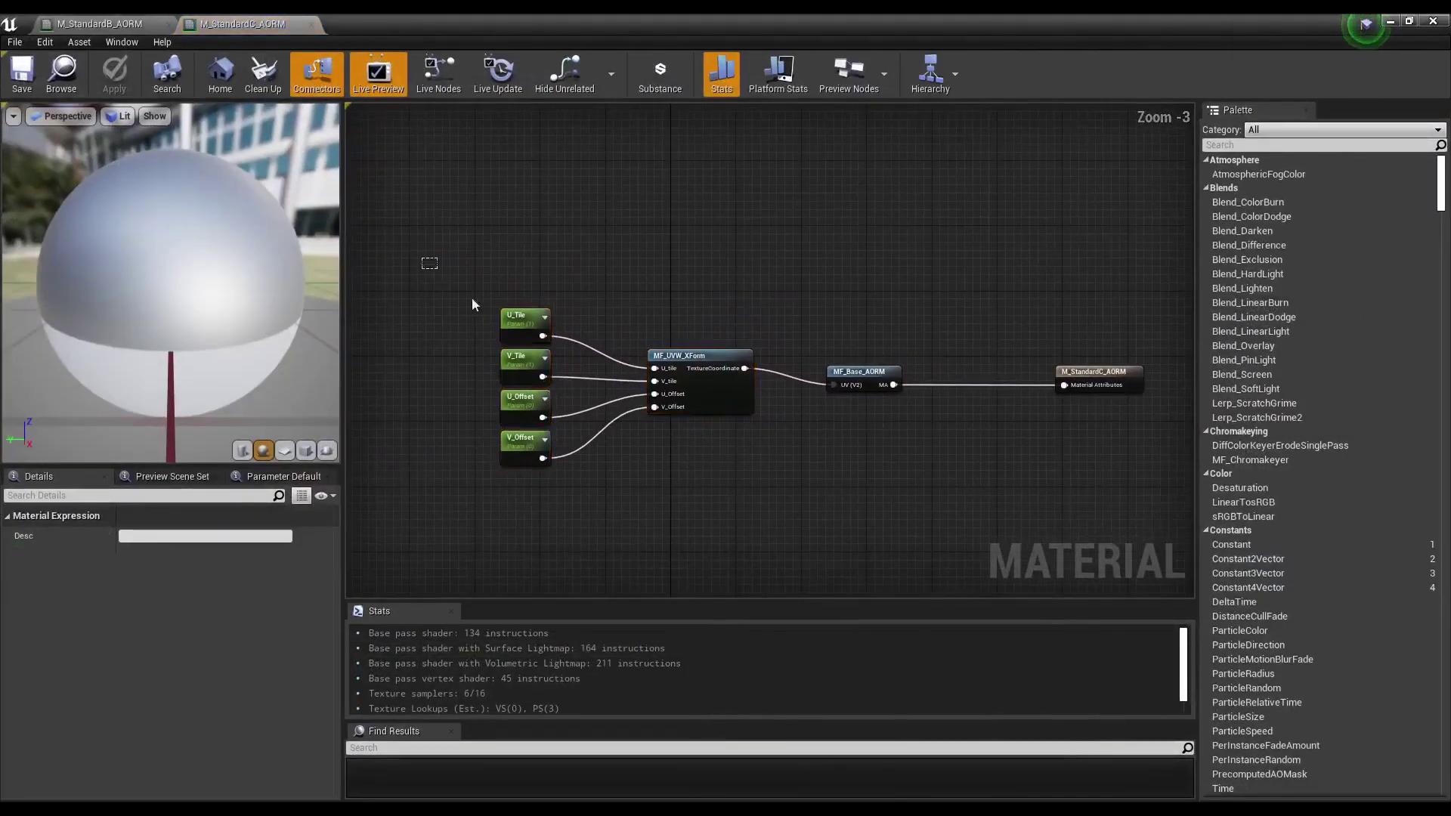
left_click_drag(707, 365, 584, 373)
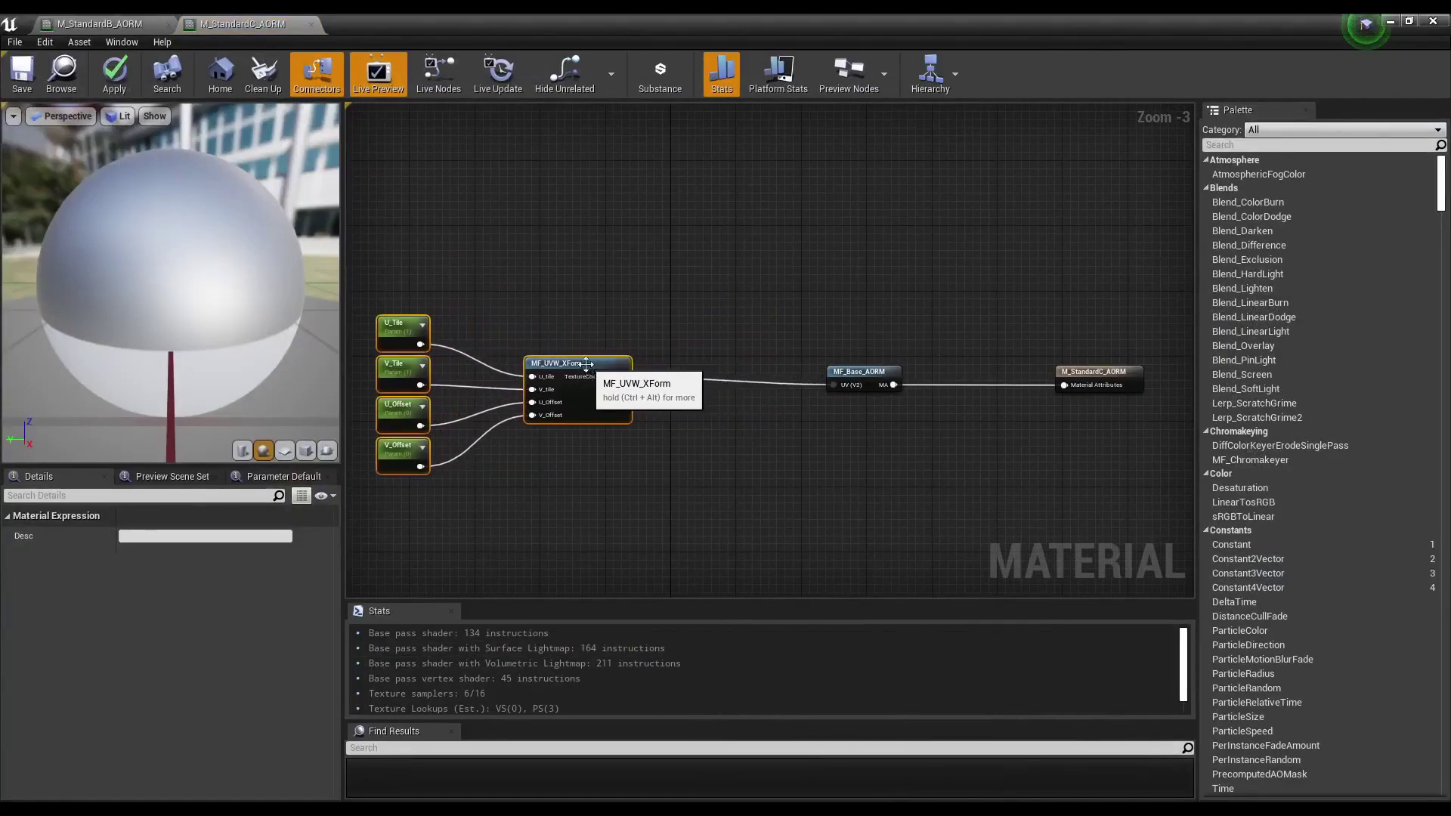
right_click_drag(367, 277, 411, 277)
left_click_drag(395, 308, 577, 500)
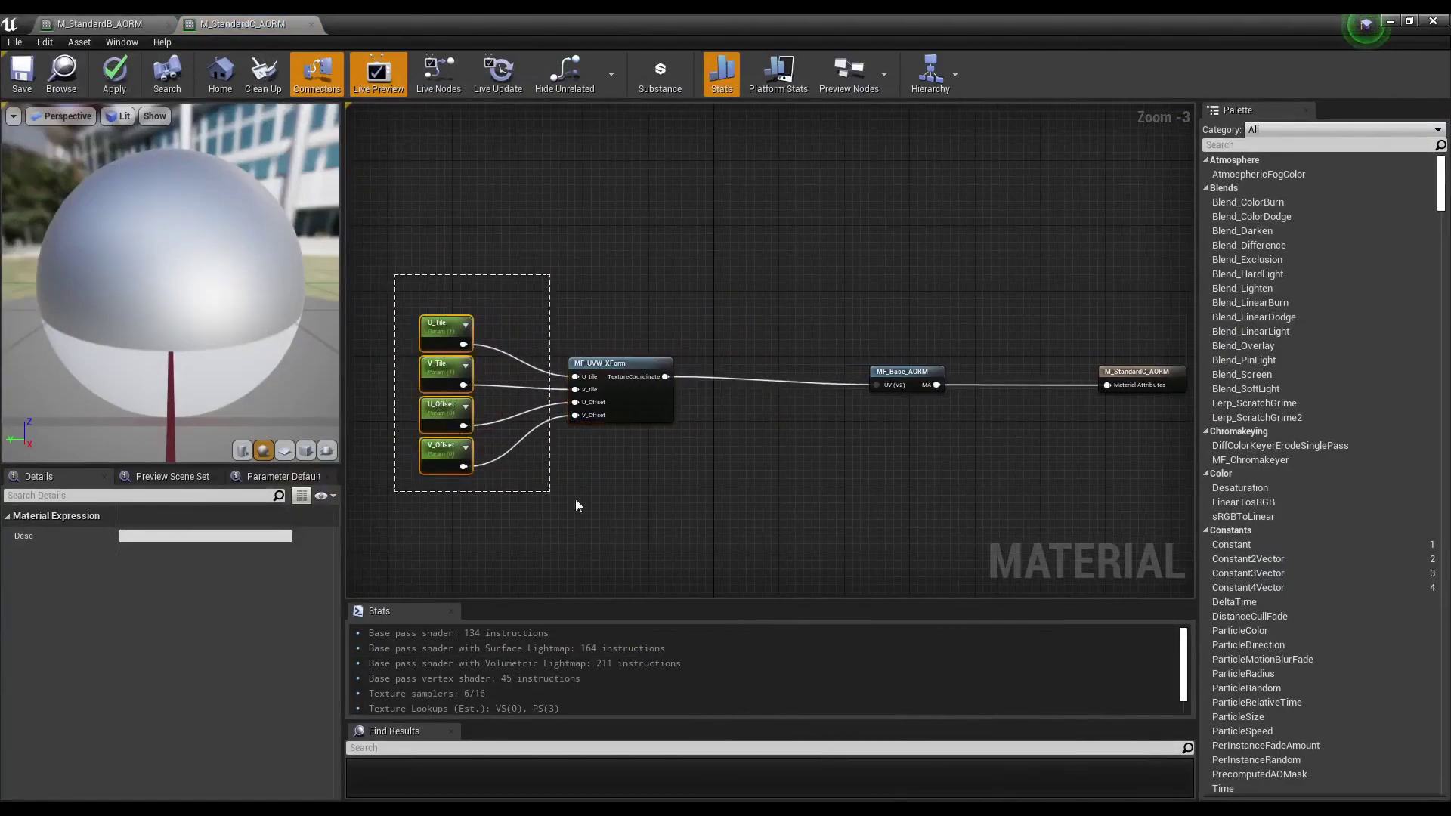
left_click_drag(633, 380, 634, 388)
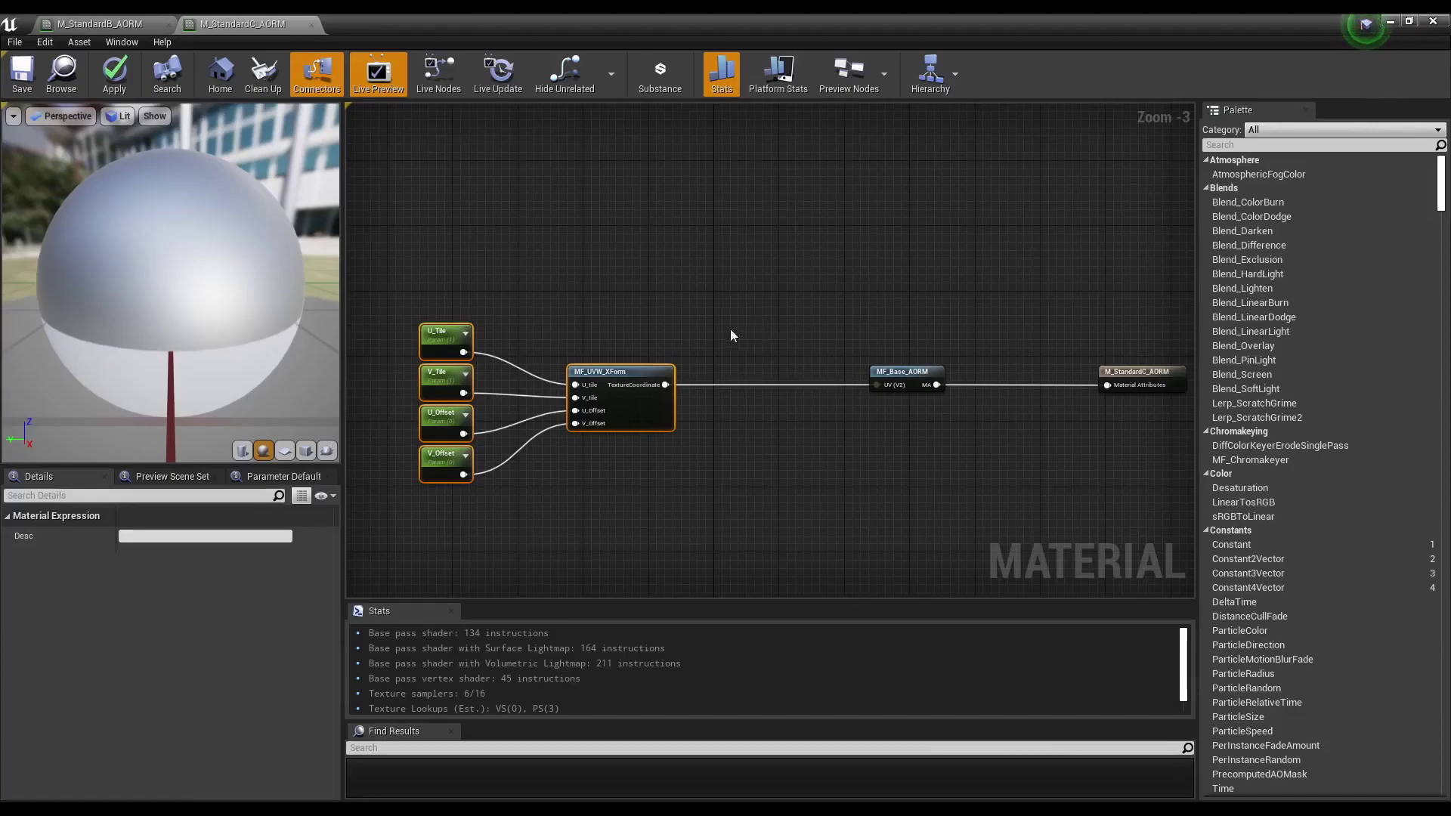
right_click_drag(969, 504, 924, 498)
scroll(924, 498, "down", 1)
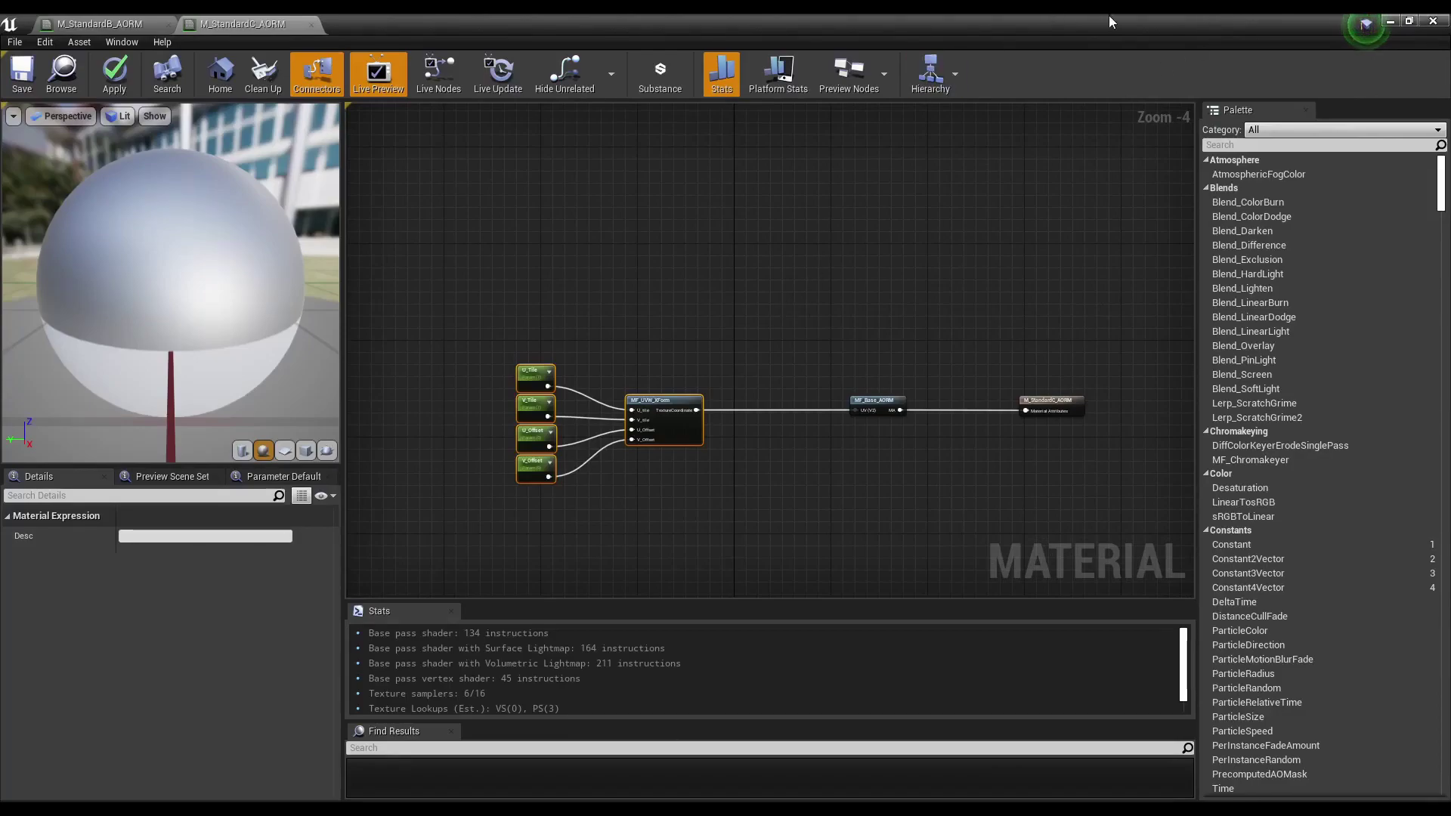
Open M_Standard_AORM_Simple and bring its UV modifications group into view.
left_click(1391, 23)
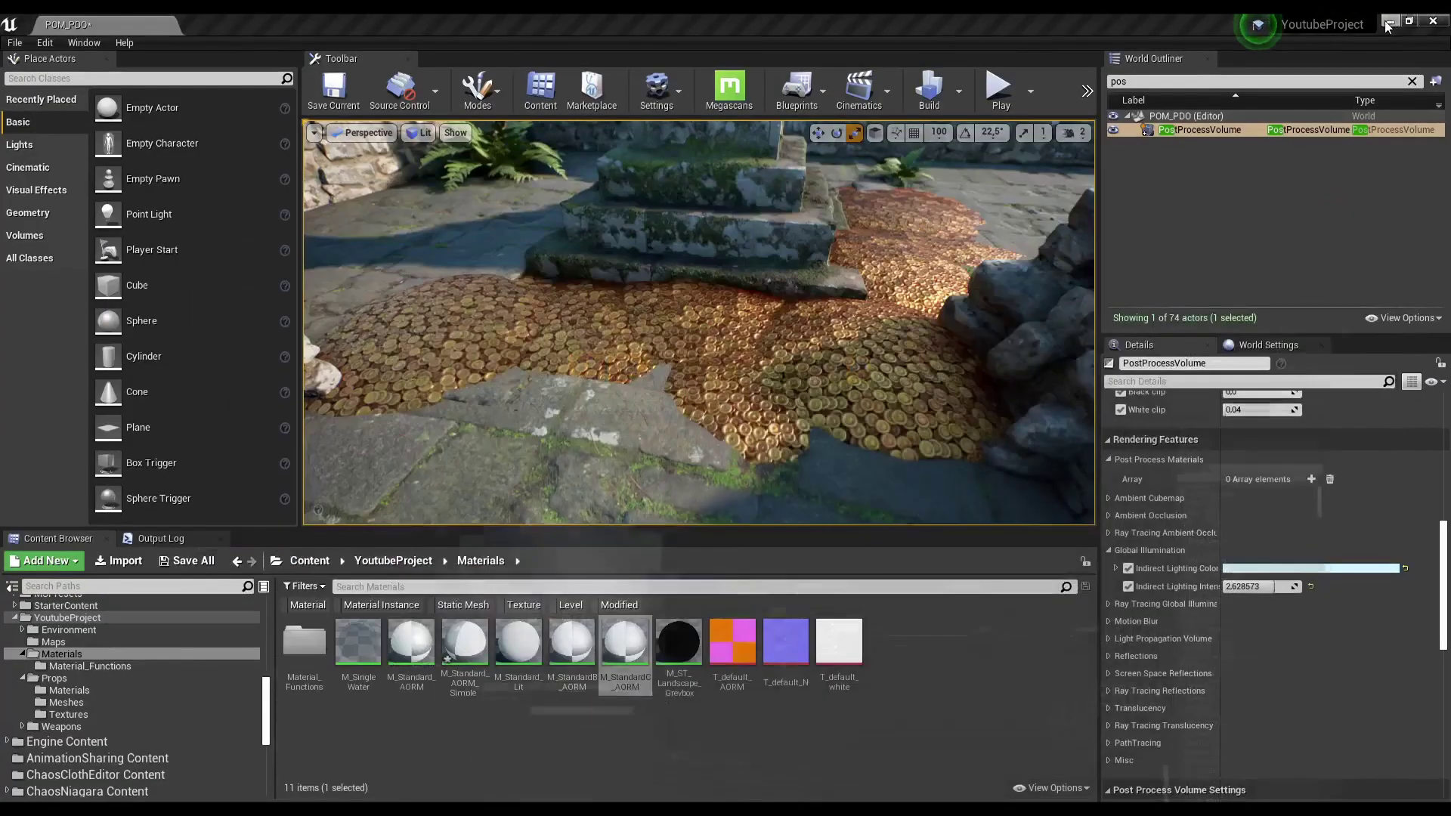
double_click(466, 646)
scroll(768, 487, "down", 3)
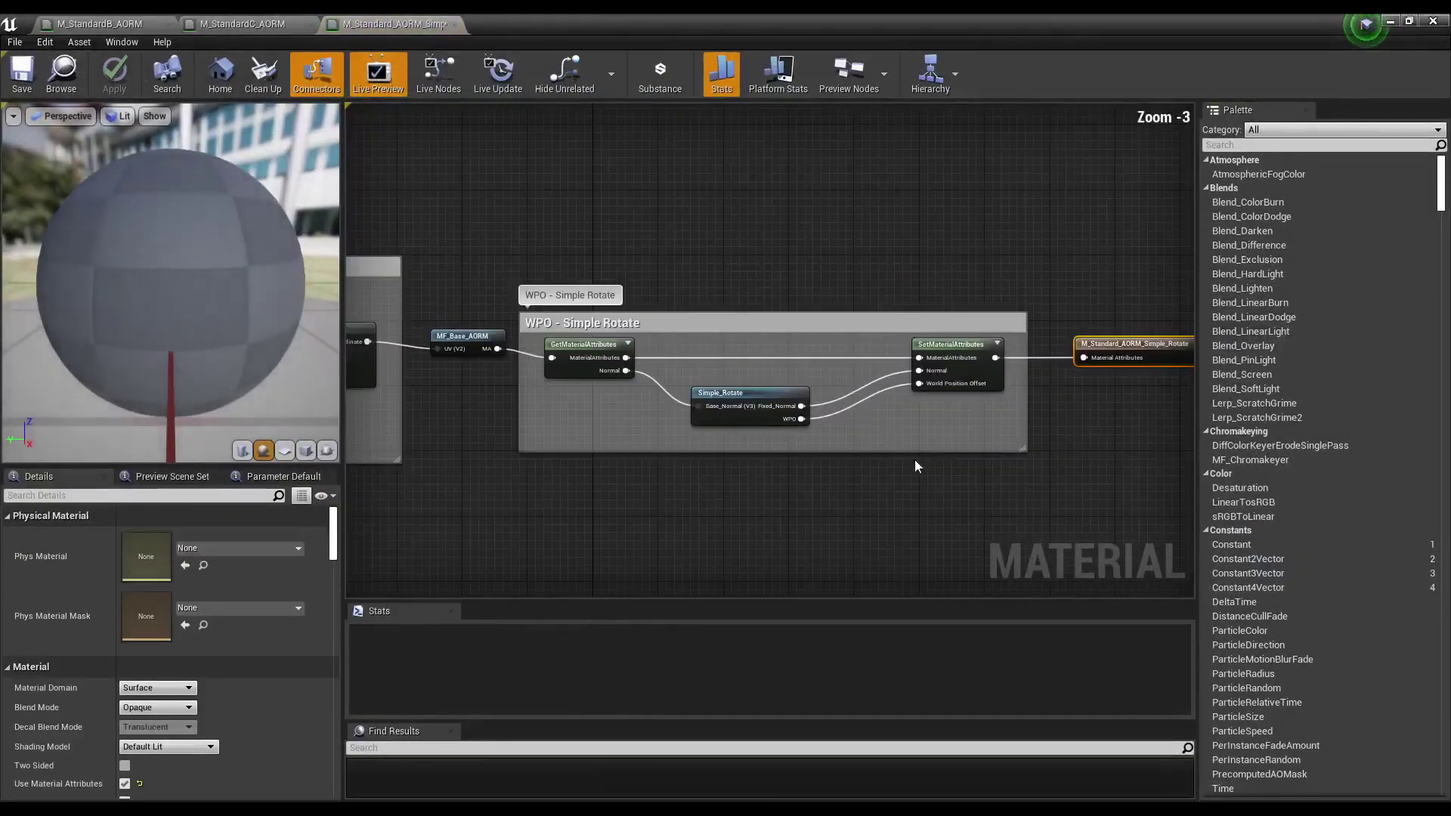
scroll(725, 484, "down", 2)
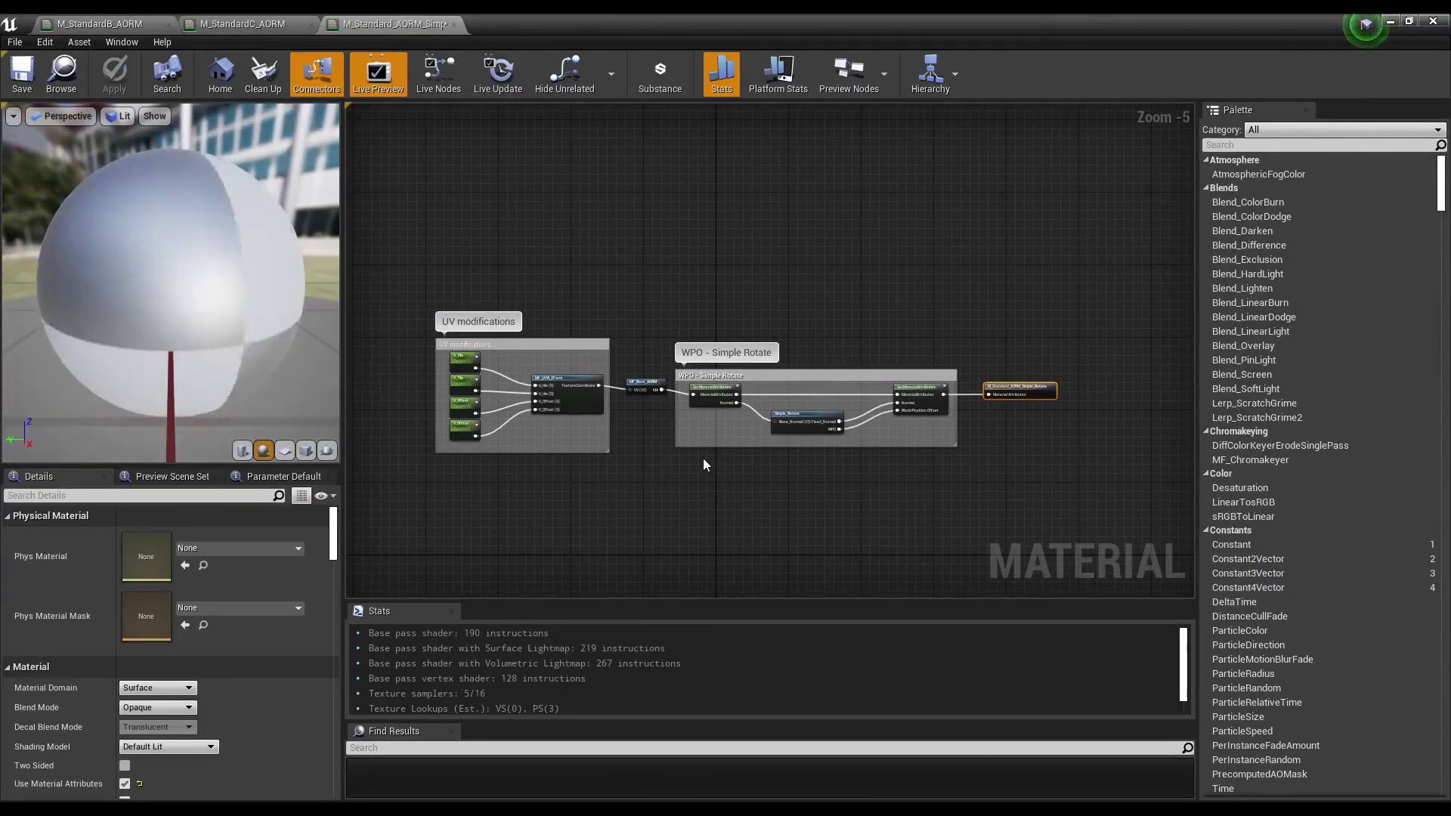
scroll(637, 388, "up", 2)
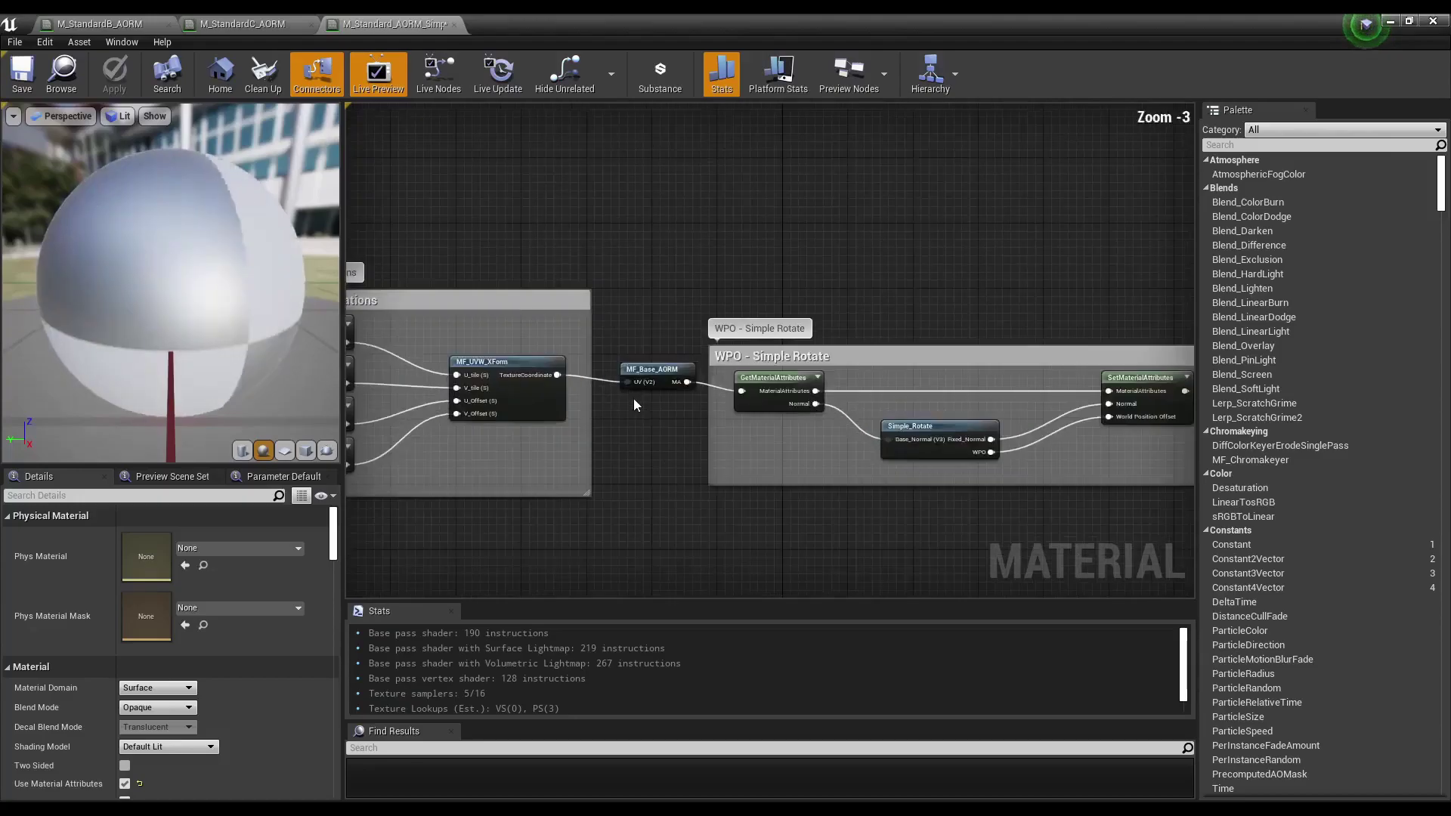
scroll(637, 388, "down", 2)
scroll(637, 388, "up", 2)
right_click_drag(637, 382, 755, 370)
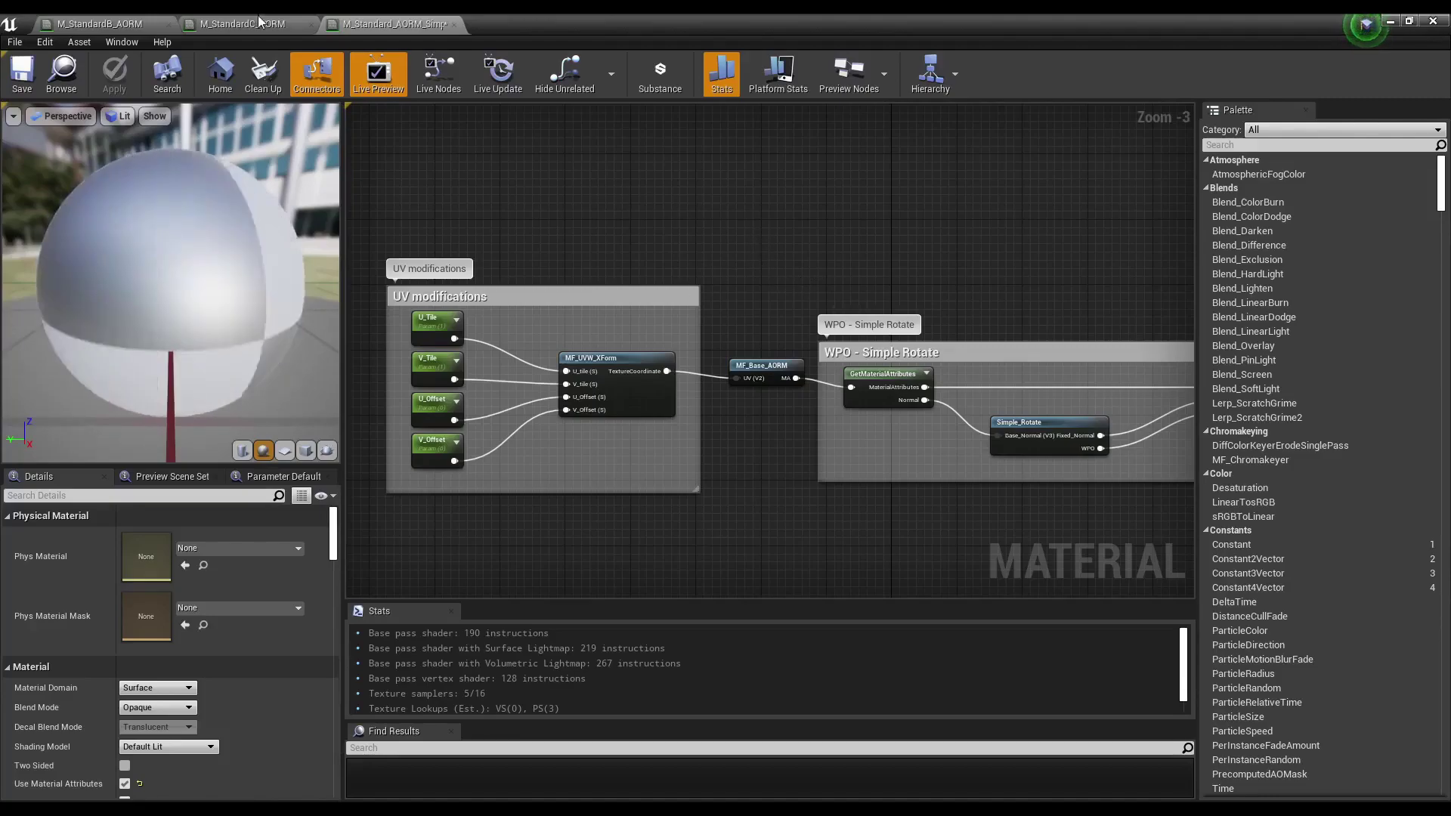
Close the M_Standard_AORM_Simple tab, cancel closing M_StandardC_AORM, then close M_StandardB_AORM.
left_click(257, 25)
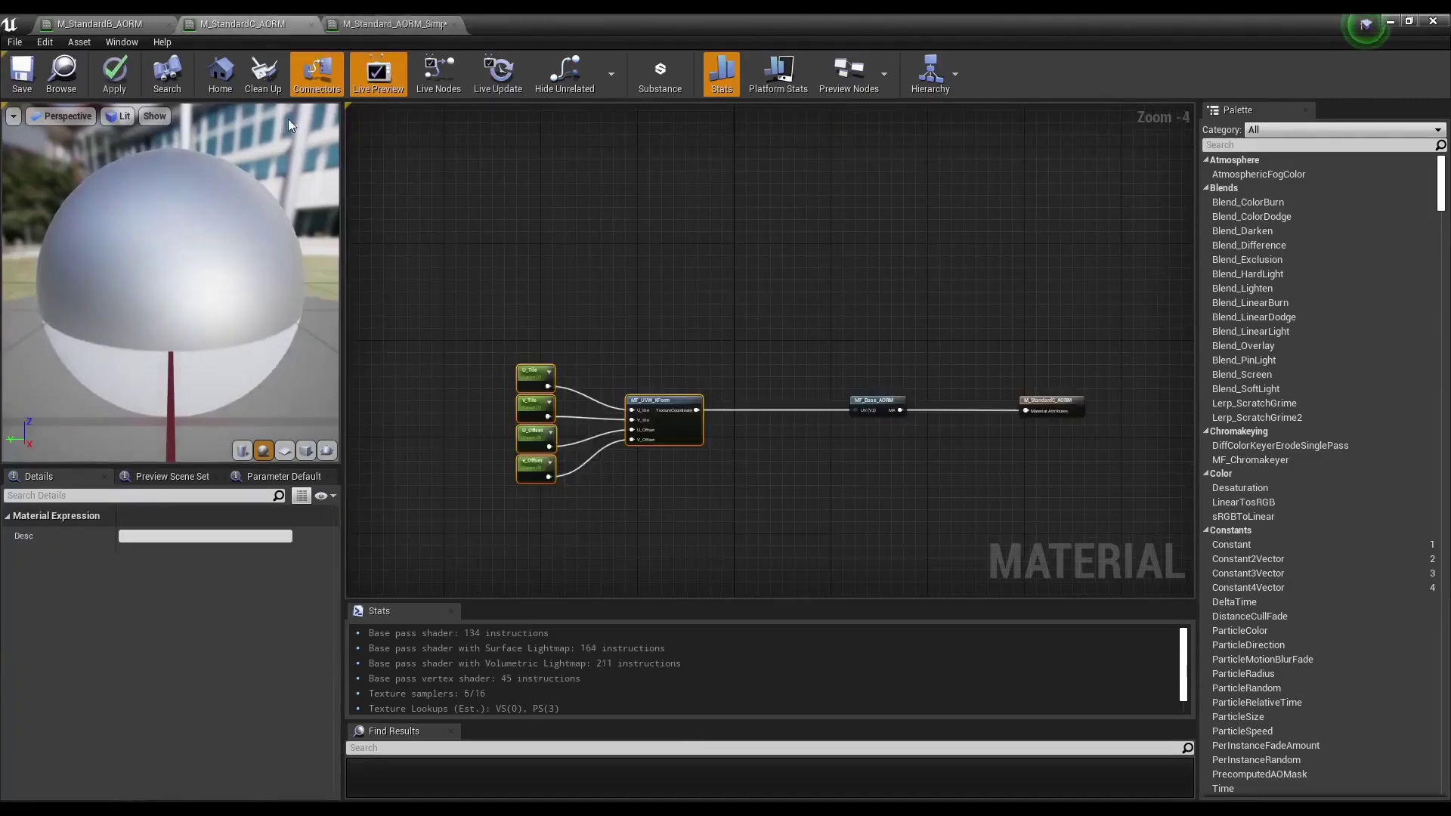
left_click(113, 23)
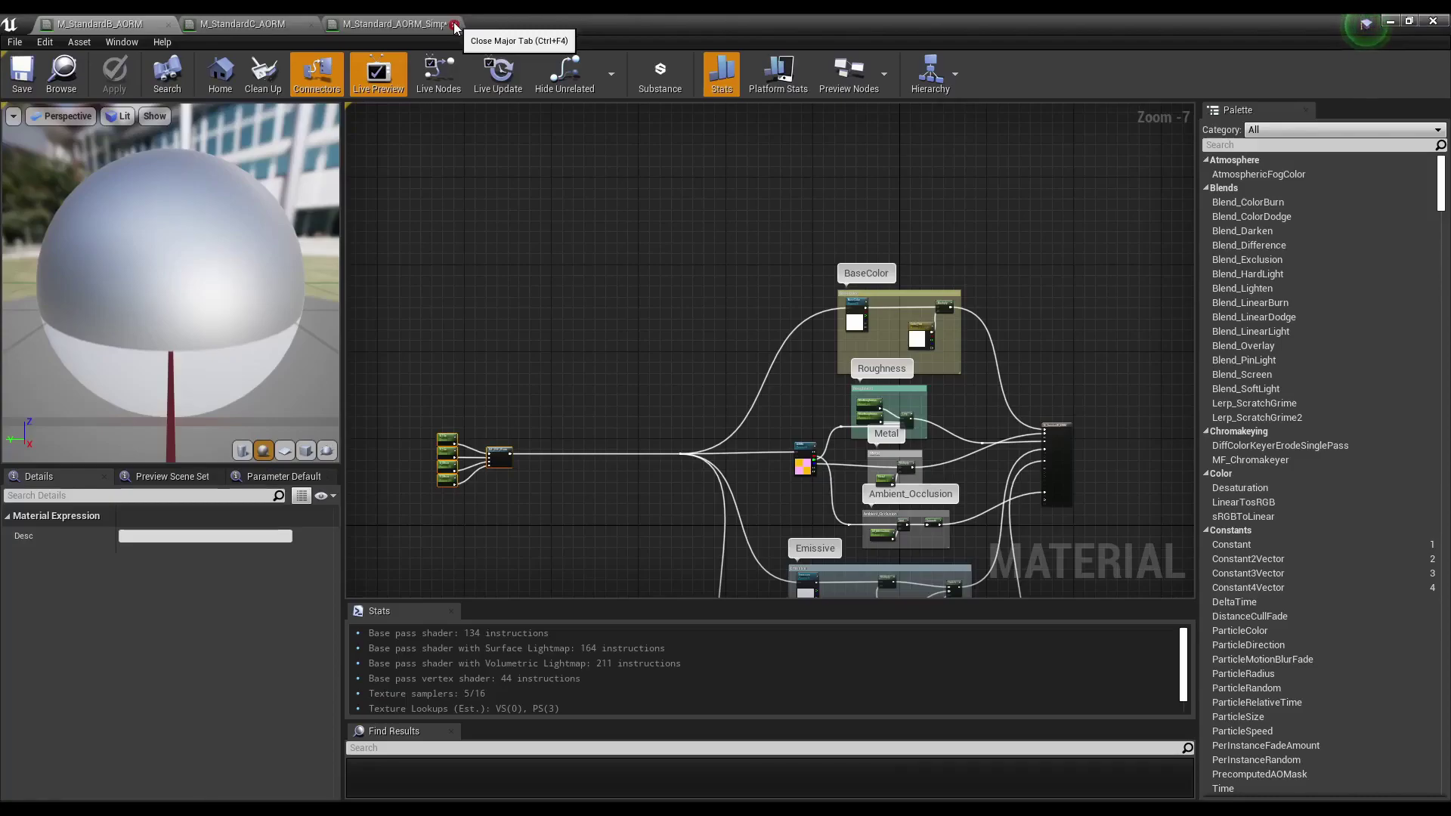
left_click(455, 25)
left_click(312, 25)
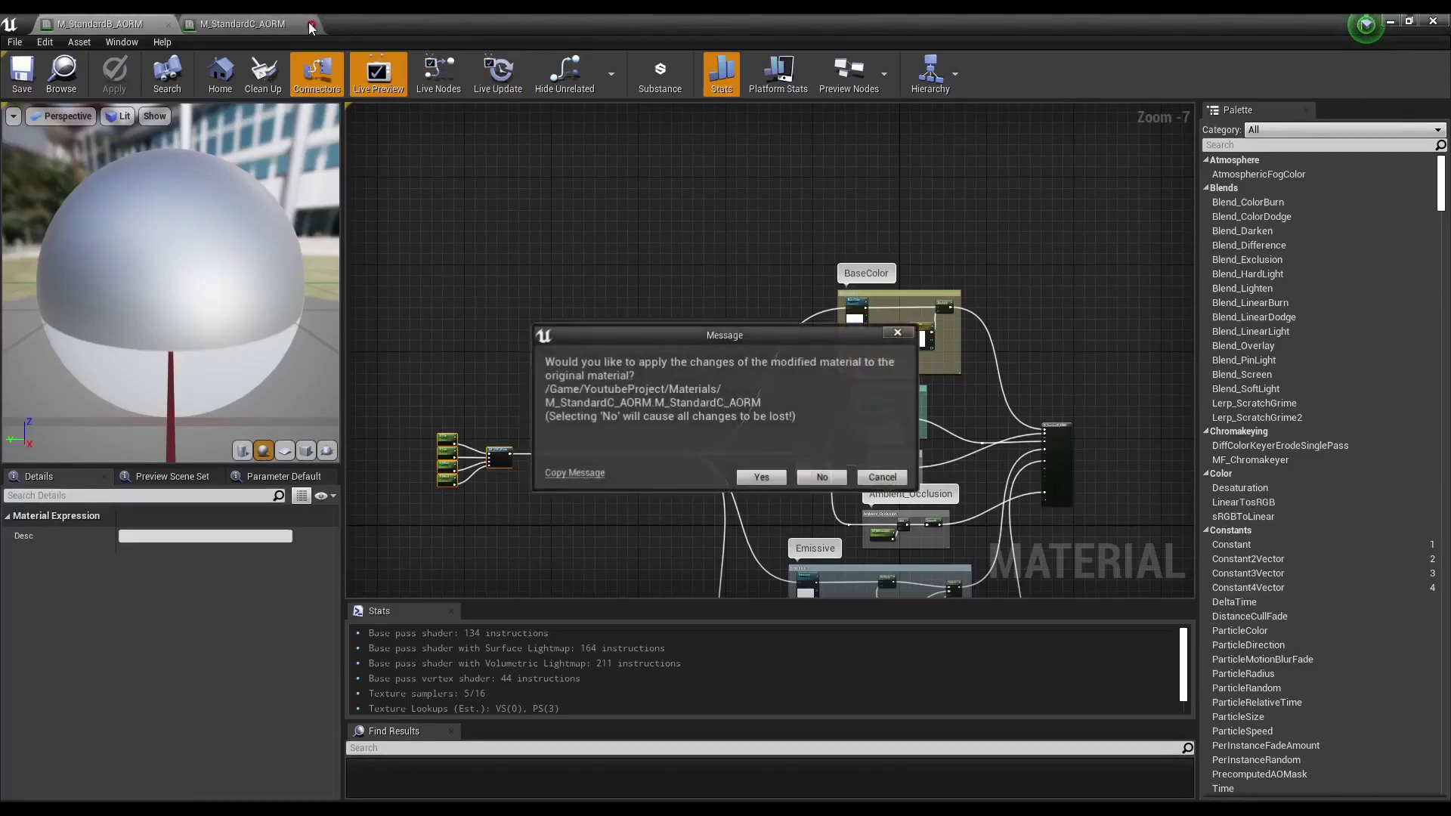
left_click(869, 479)
left_click(169, 25)
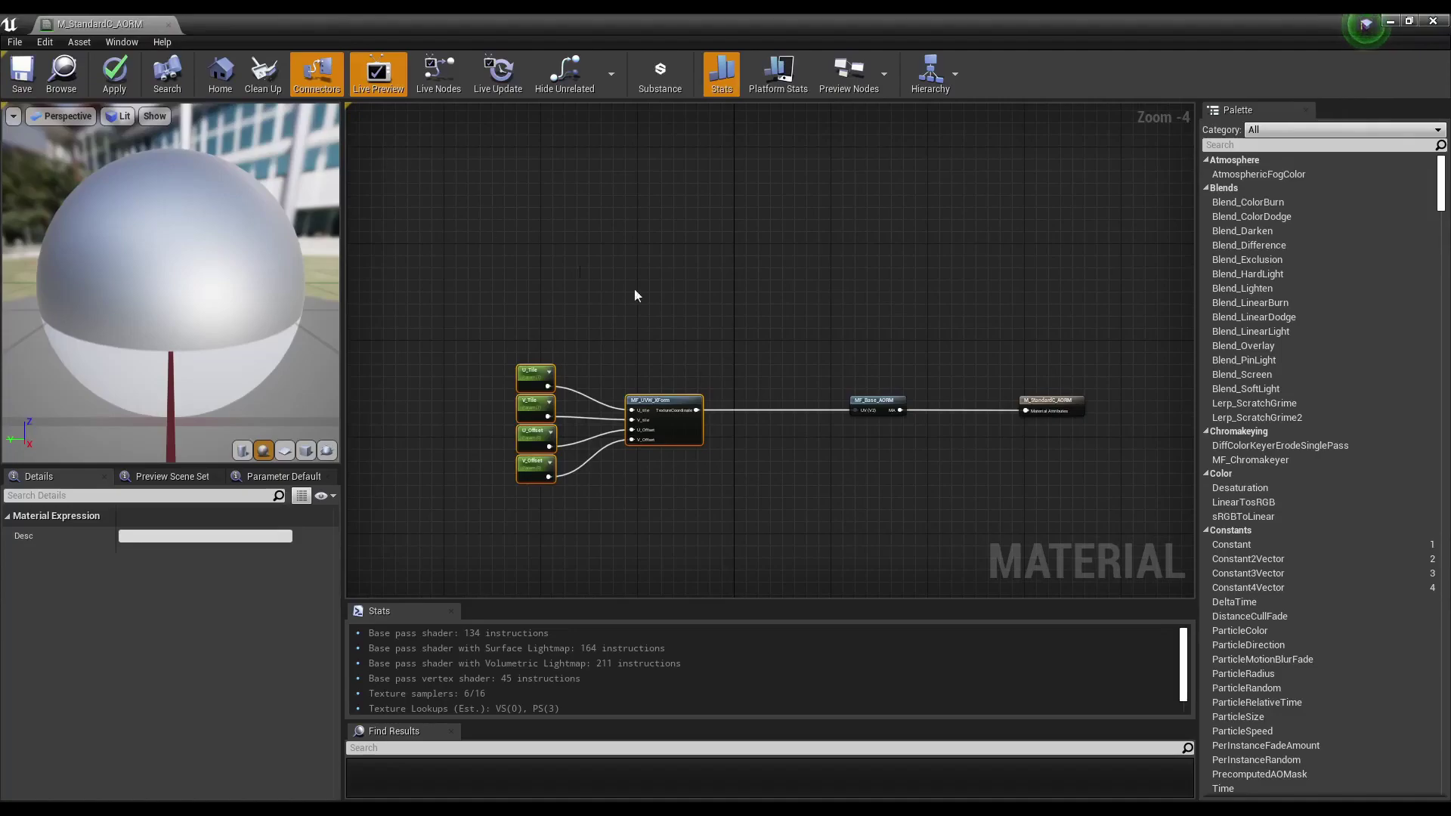
Frame the four parameters, MF_UVW_XForm and MF_Base_AORM chain in M_StandardC_AORM's graph.
right_click_drag(826, 356, 673, 324)
scroll(728, 383, "up", 2)
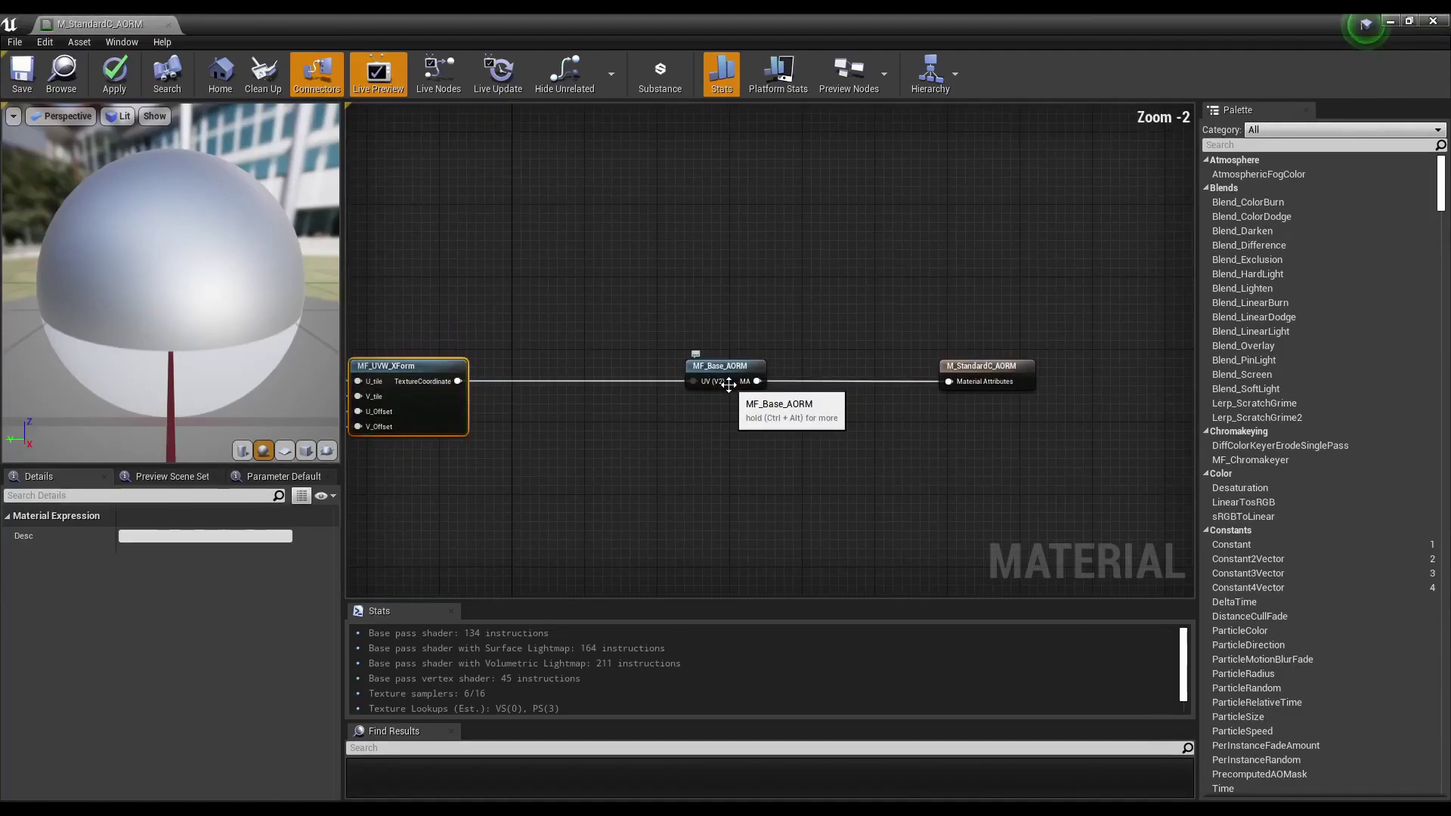
scroll(727, 383, "down", 2)
right_click_drag(589, 350, 680, 308)
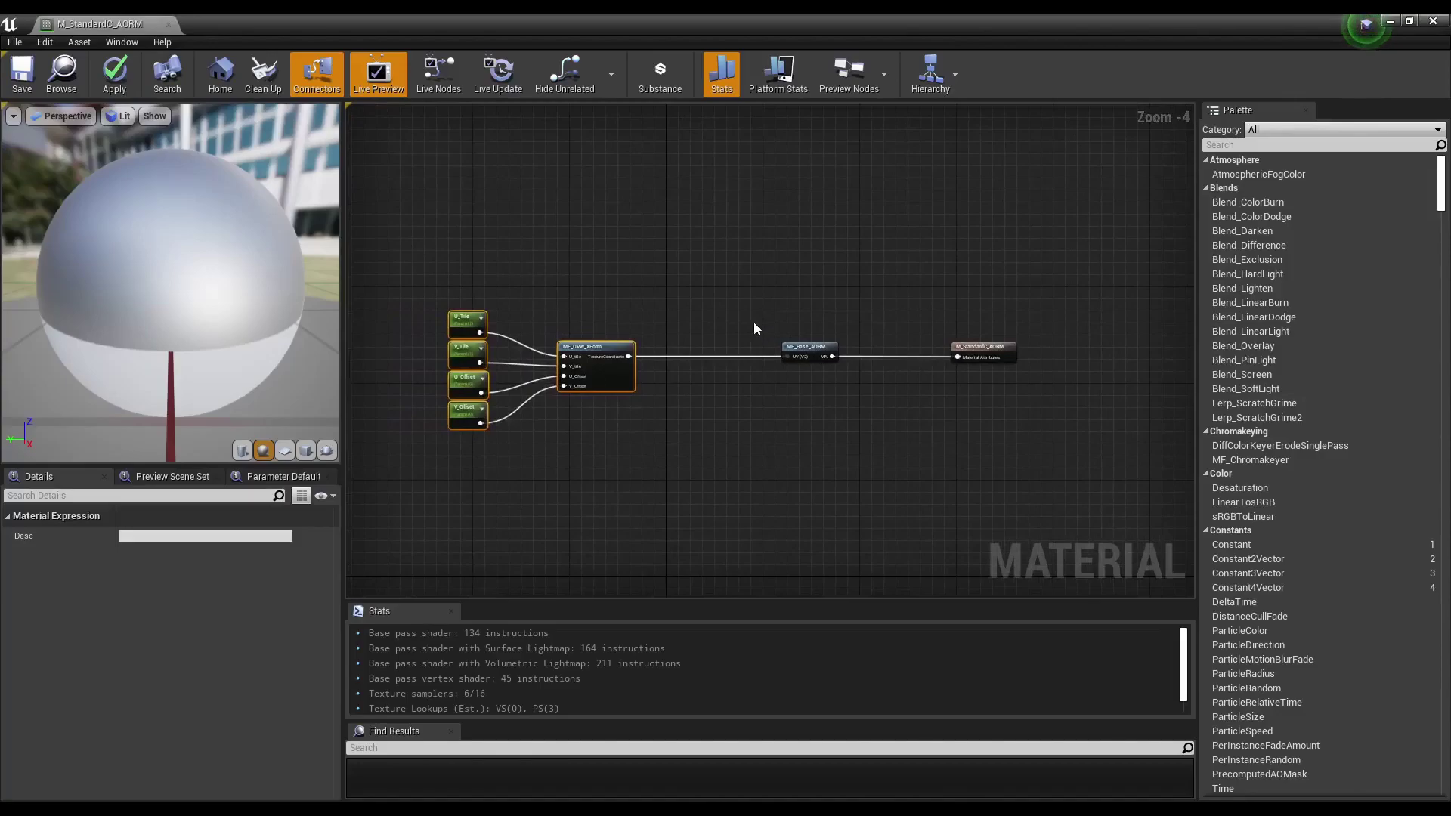
scroll(648, 348, "up", 1)
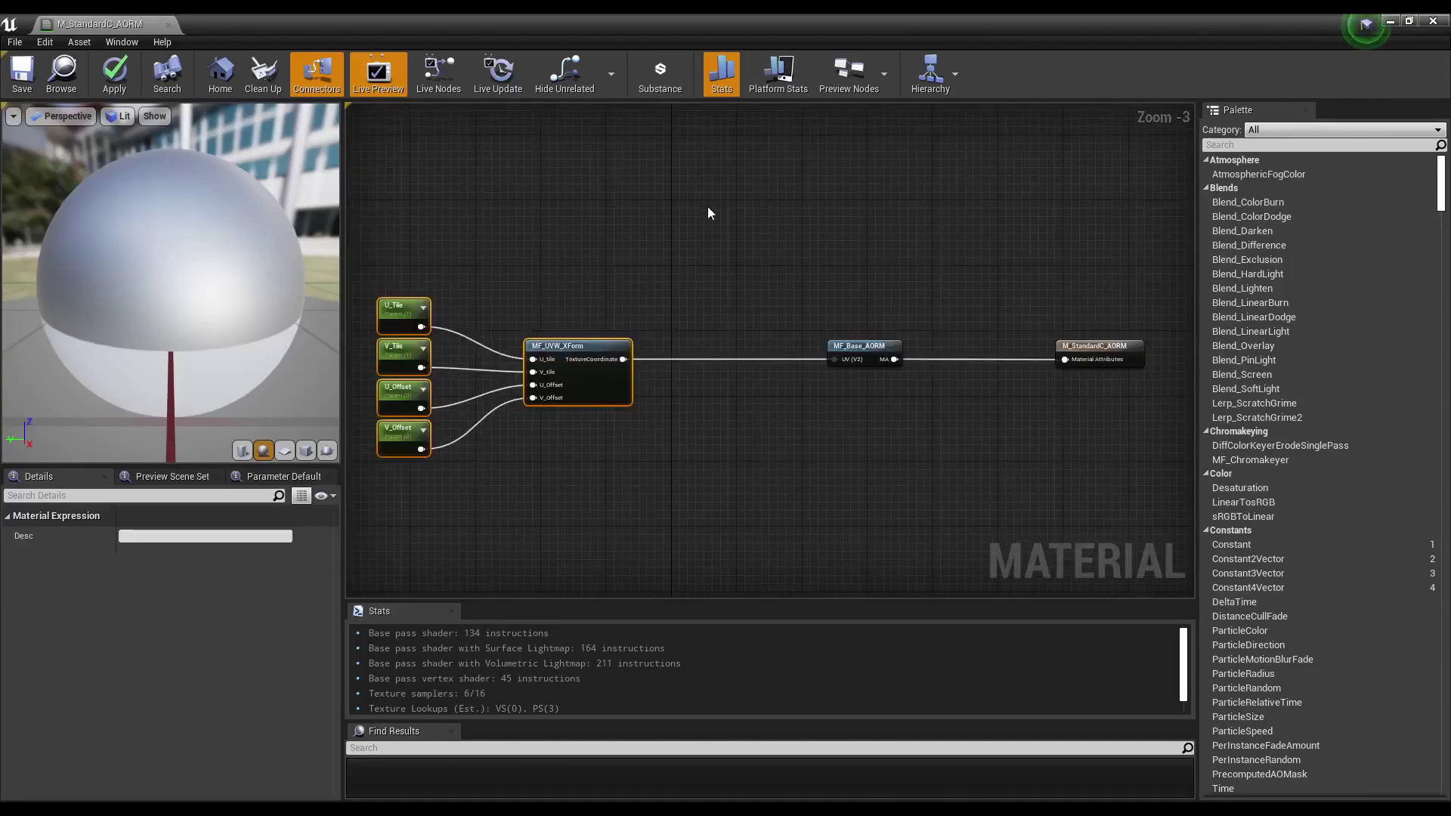
right_click_drag(709, 214, 681, 247)
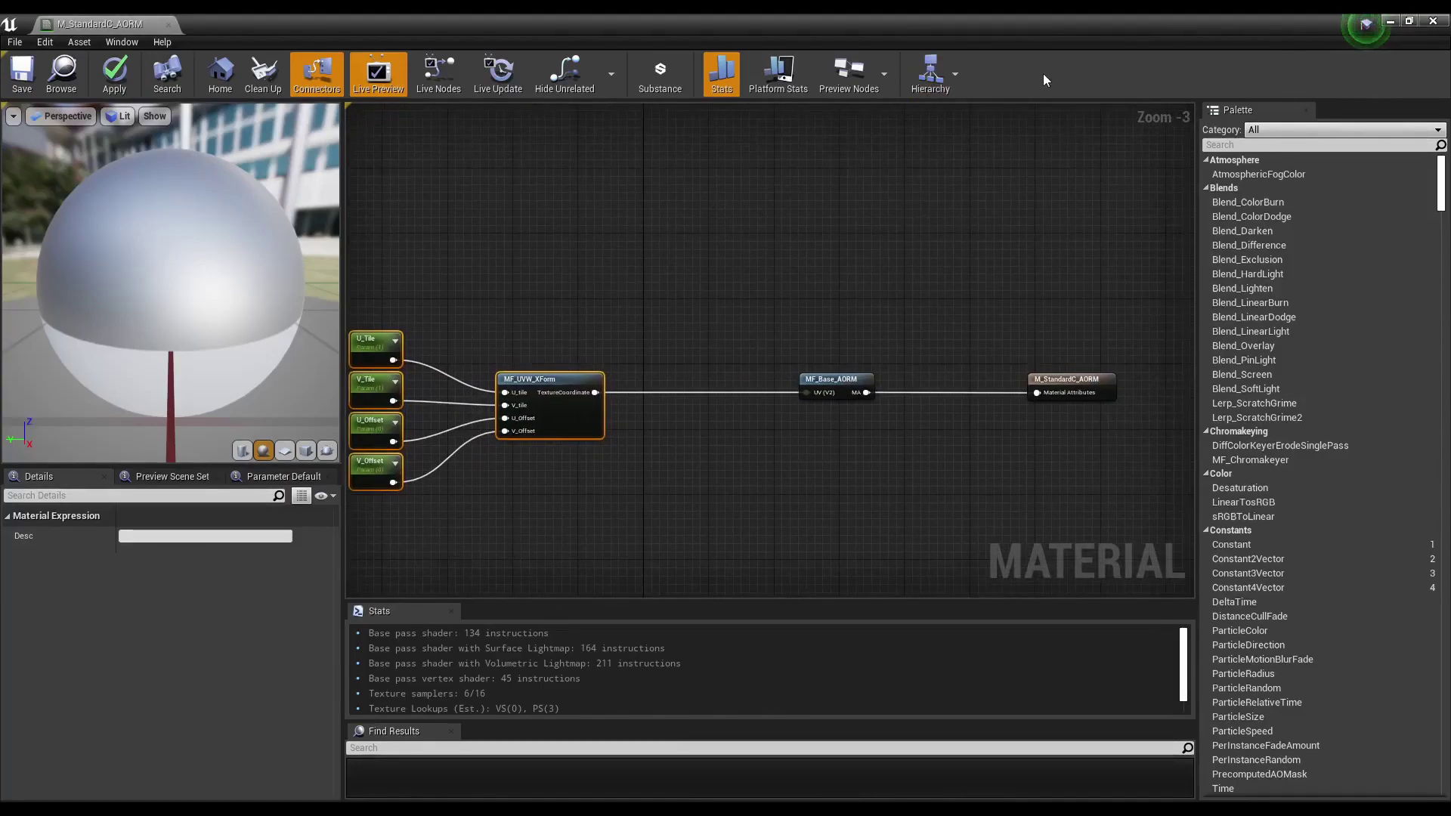
right_click_drag(727, 293, 790, 287)
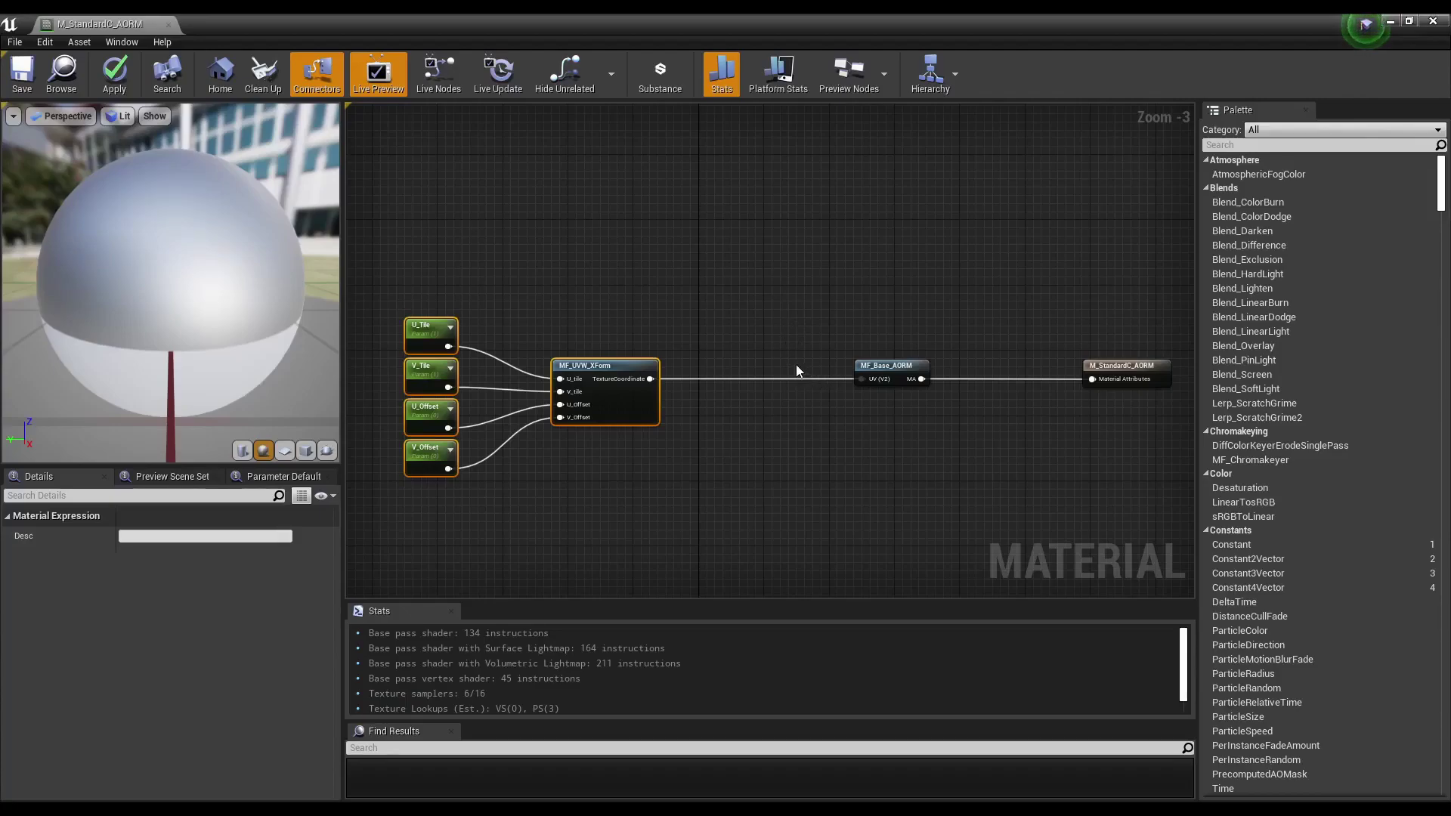
right_click_drag(796, 370, 800, 334)
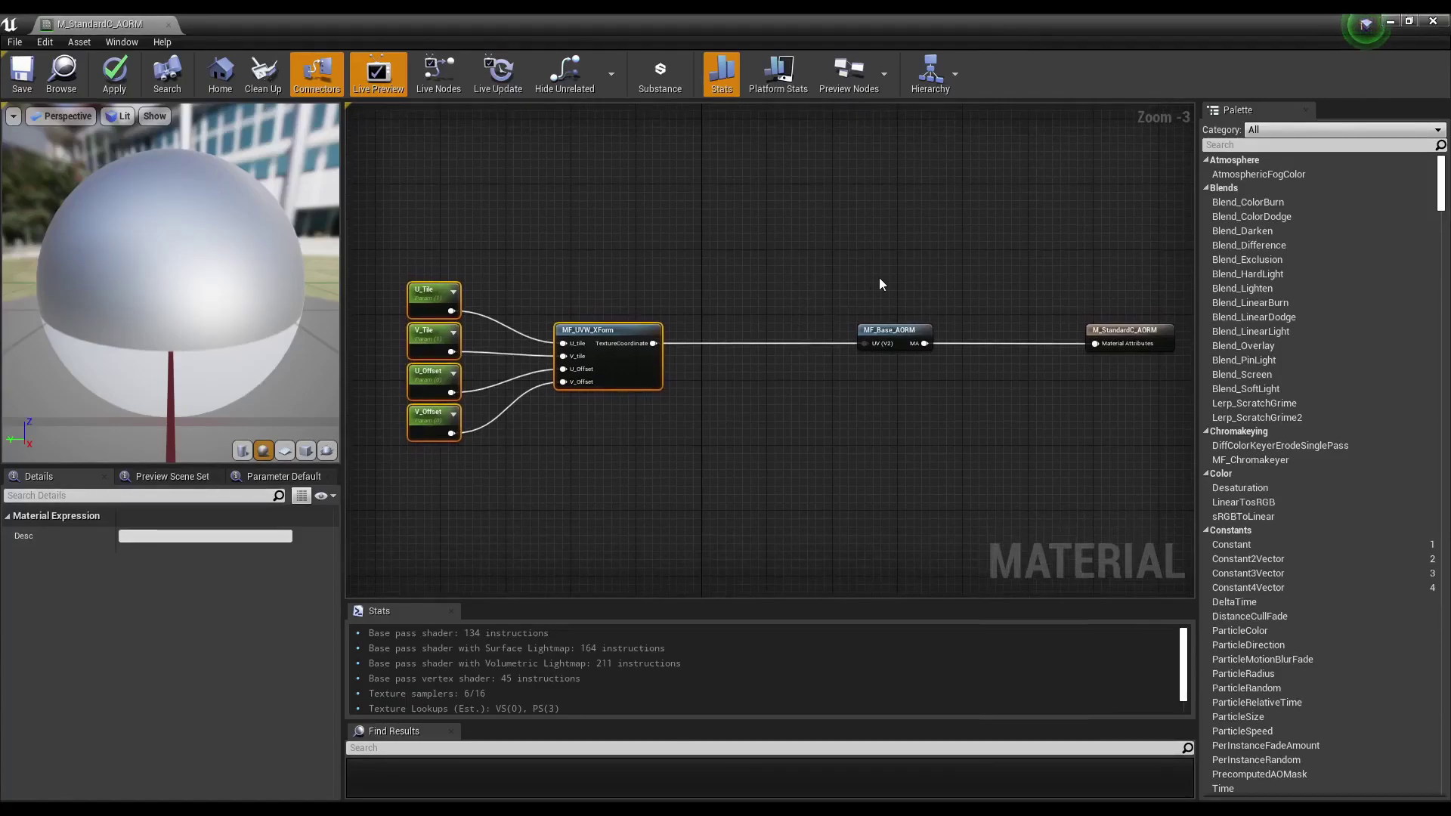
Close the material editor, apply the changes and save M_StandardC_AORM.
left_click(1430, 22)
left_click(888, 477)
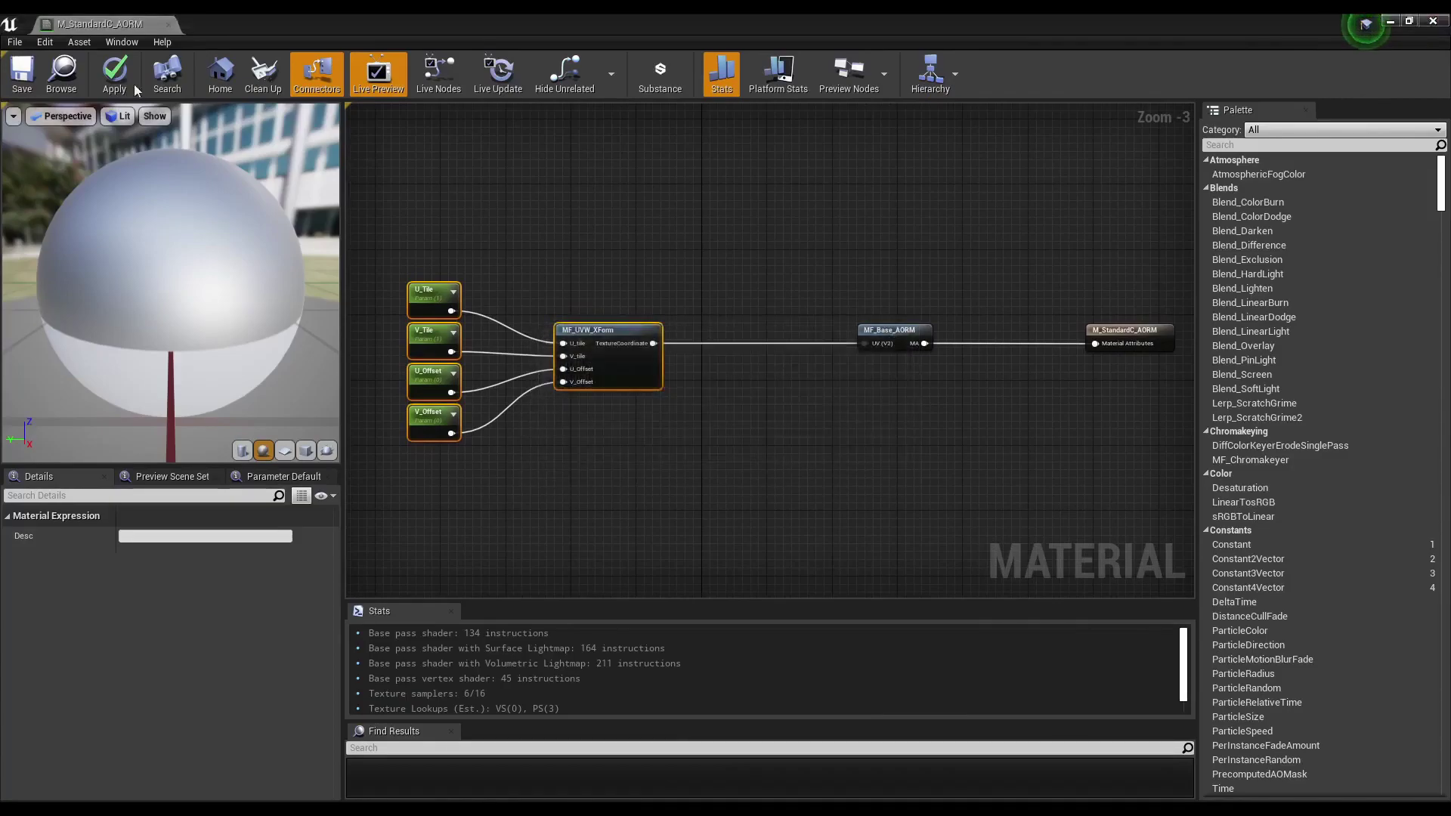
left_click(114, 73)
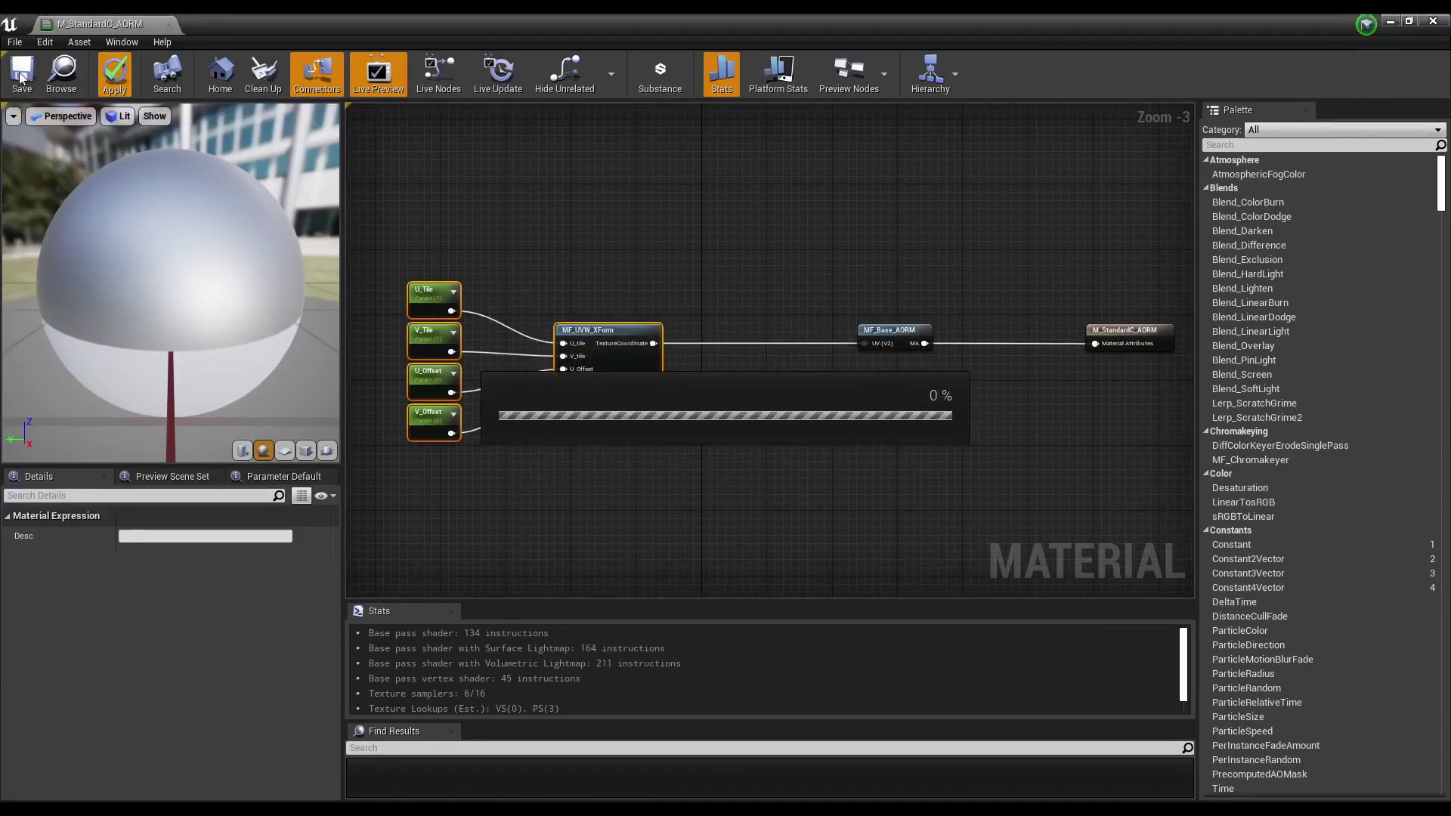
left_click(21, 75)
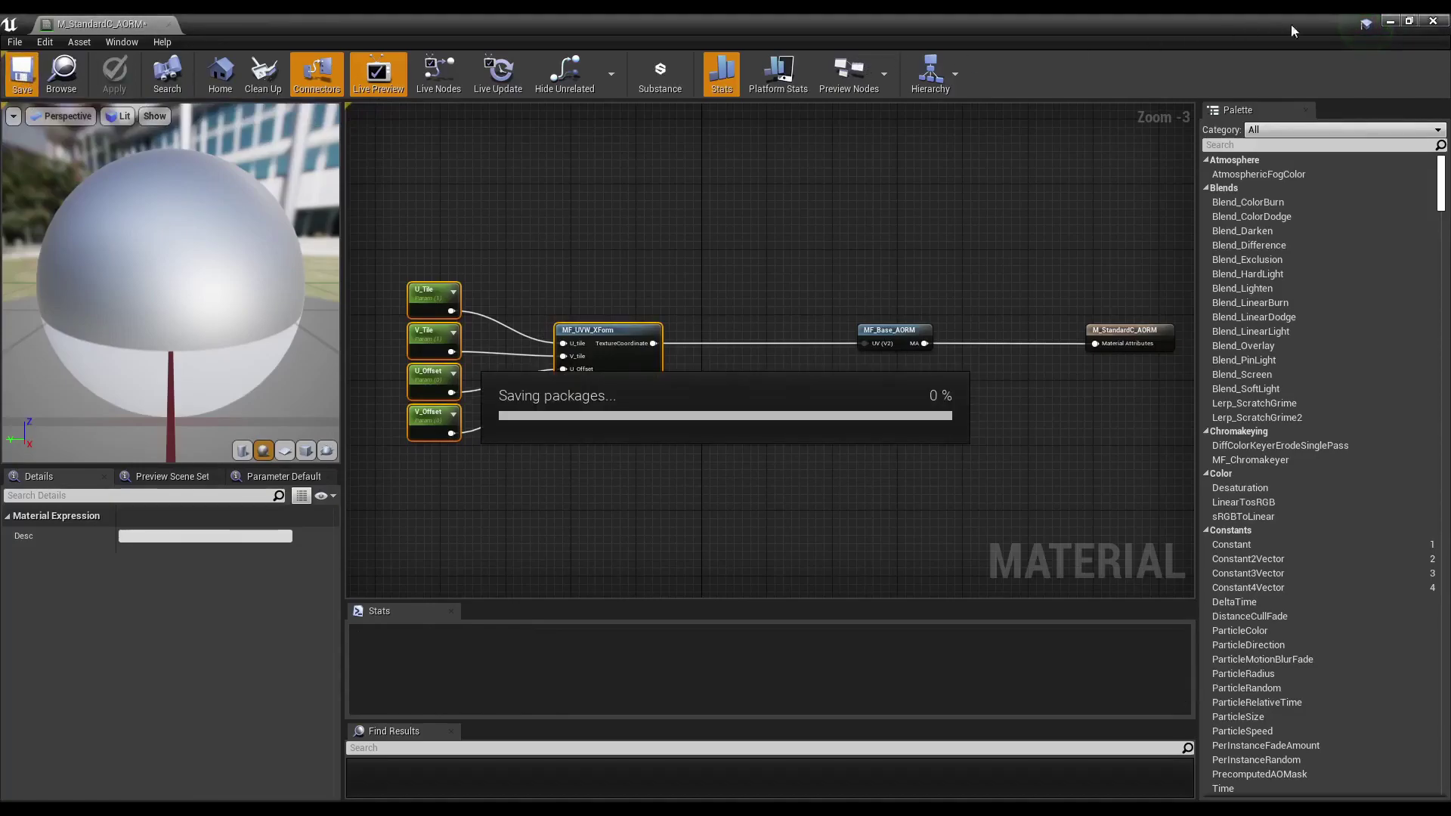
left_click(1391, 20)
Fly around the pillars and stone wall to view the densely packed coin floor.
right_click_drag(683, 232, 683, 232)
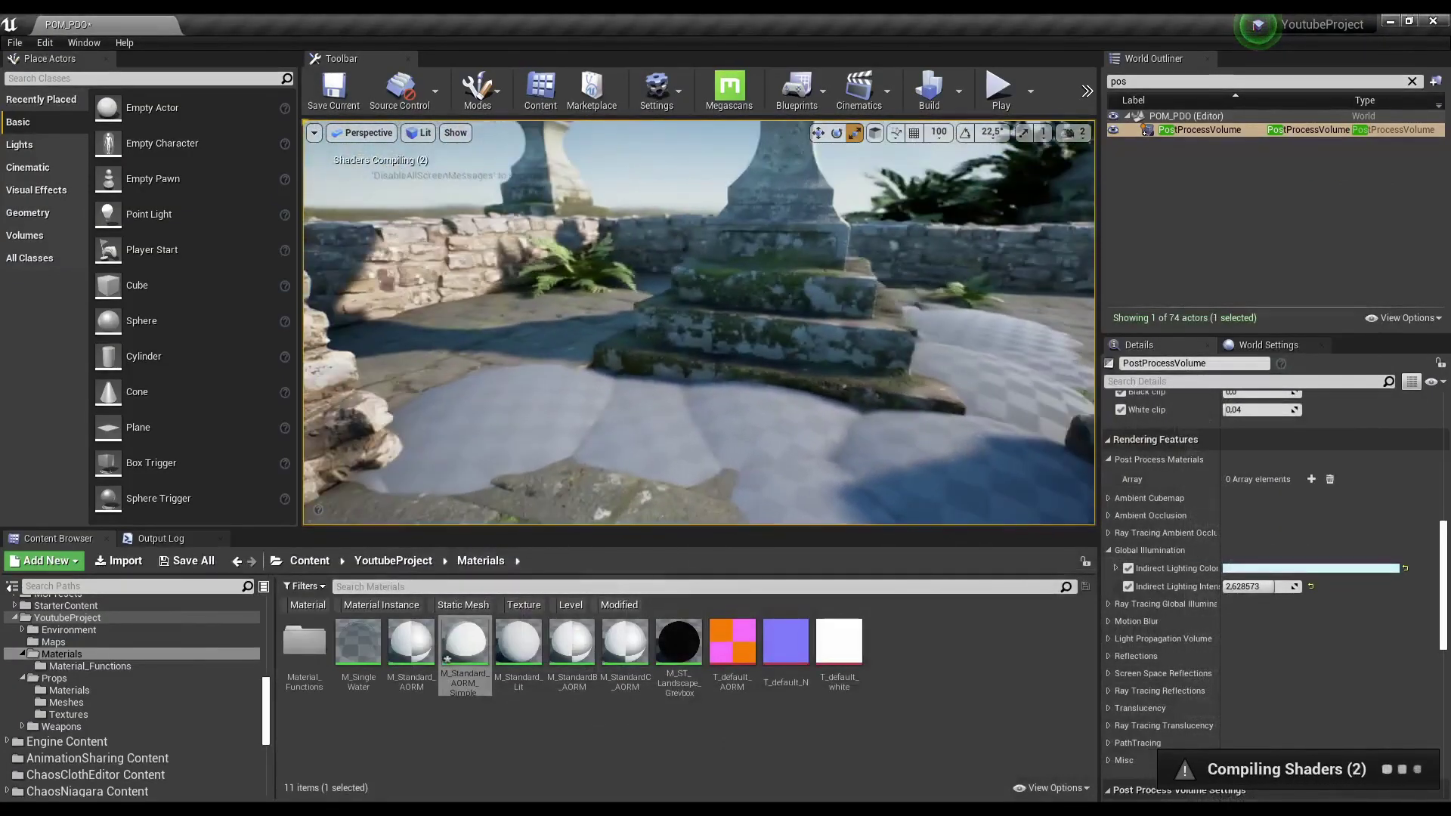
right_click_drag(682, 232, 682, 232)
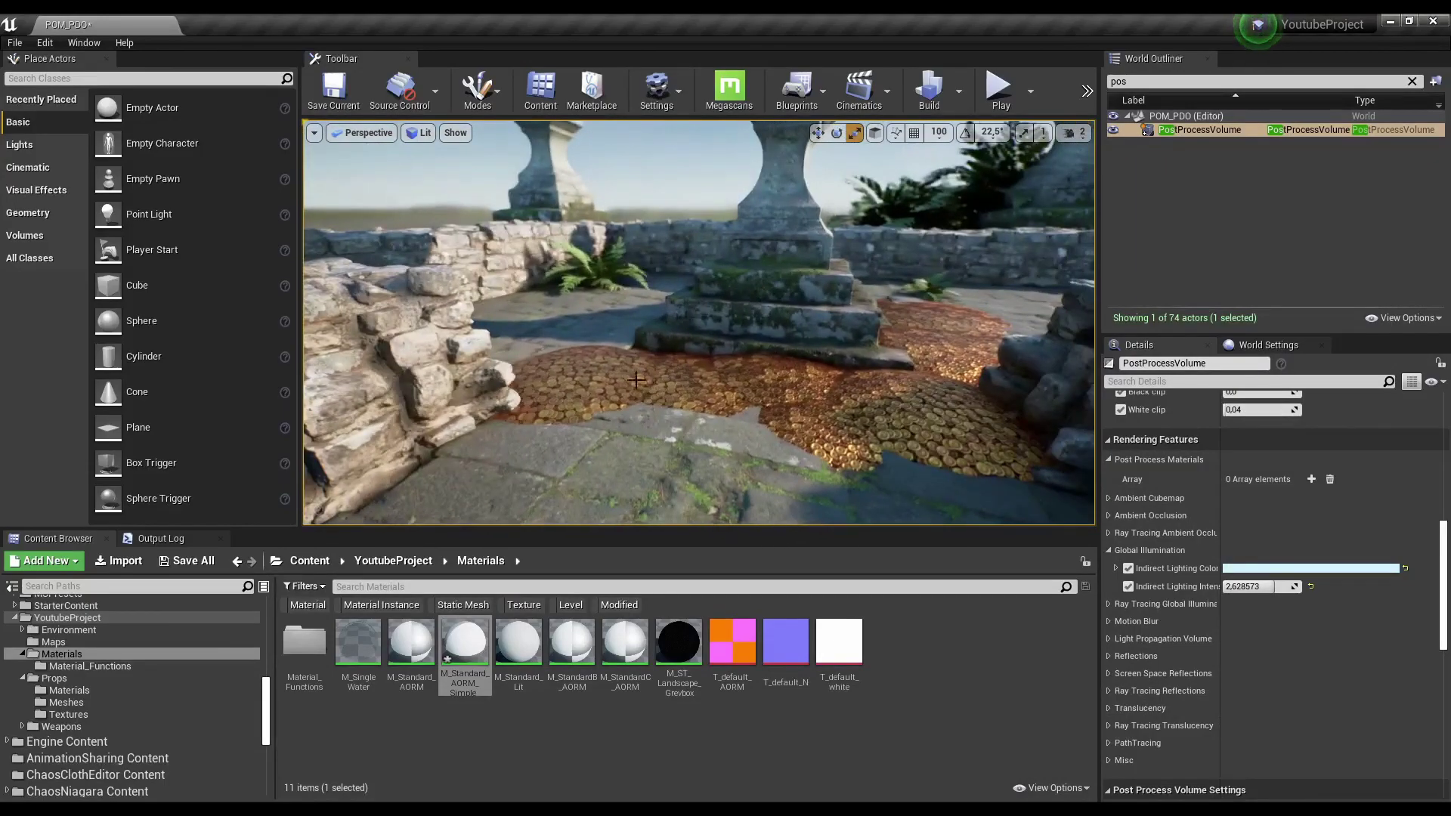
right_click_drag(640, 381, 639, 381)
right_click_drag(512, 267, 593, 259)
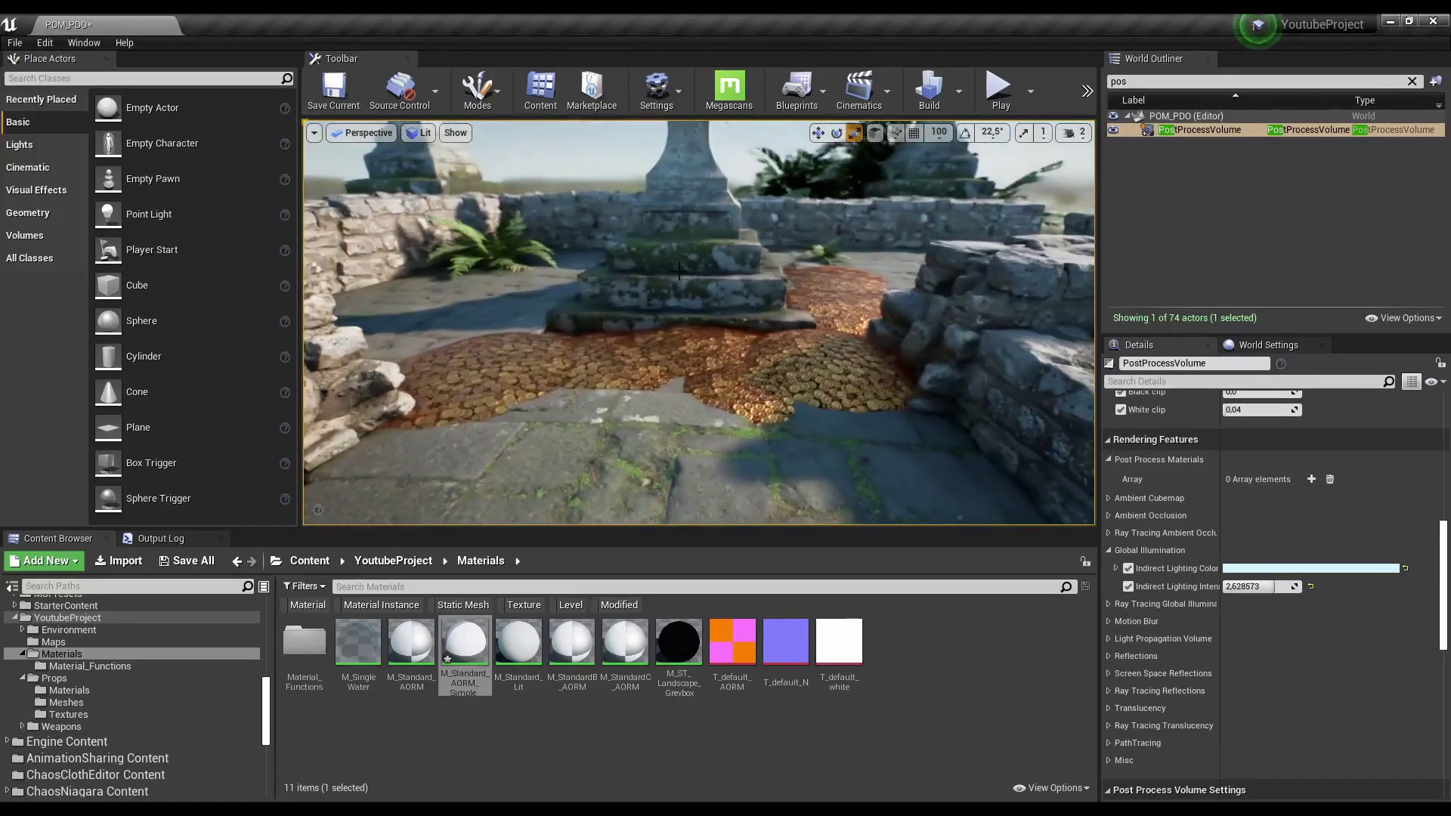
right_click_drag(733, 195, 732, 195)
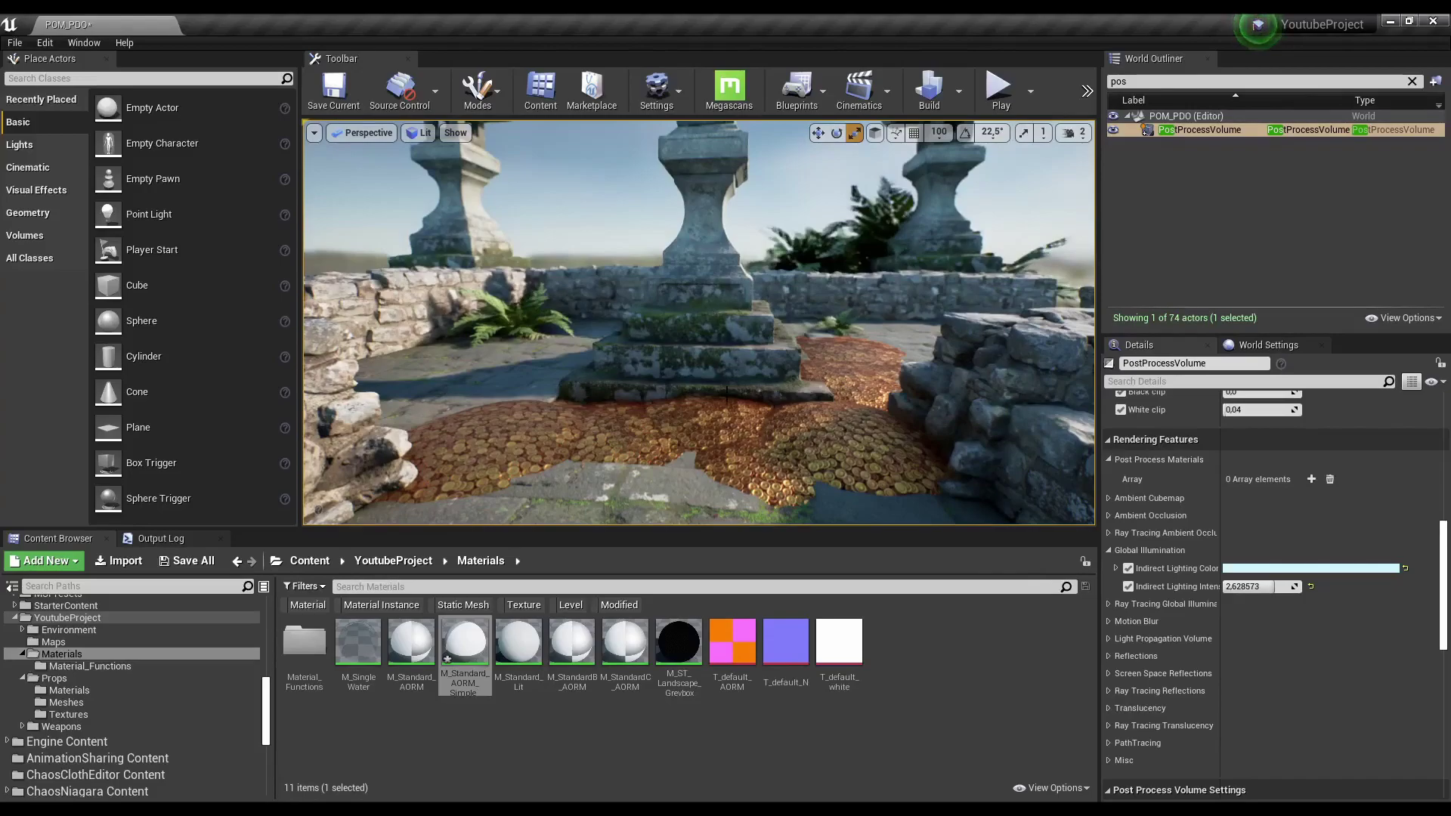
right_click_drag(748, 386, 748, 383)
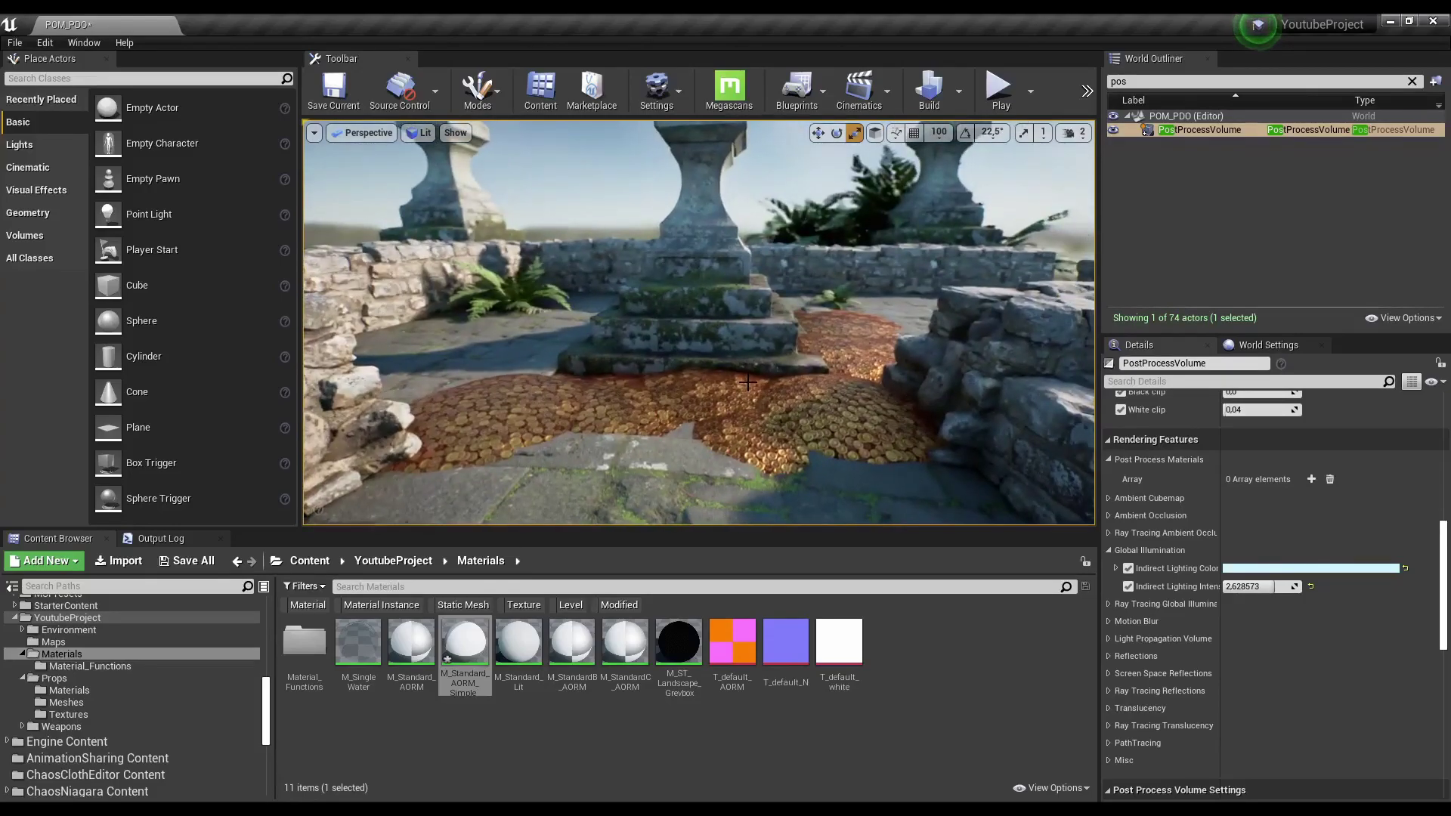
right_click_drag(756, 435, 756, 446)
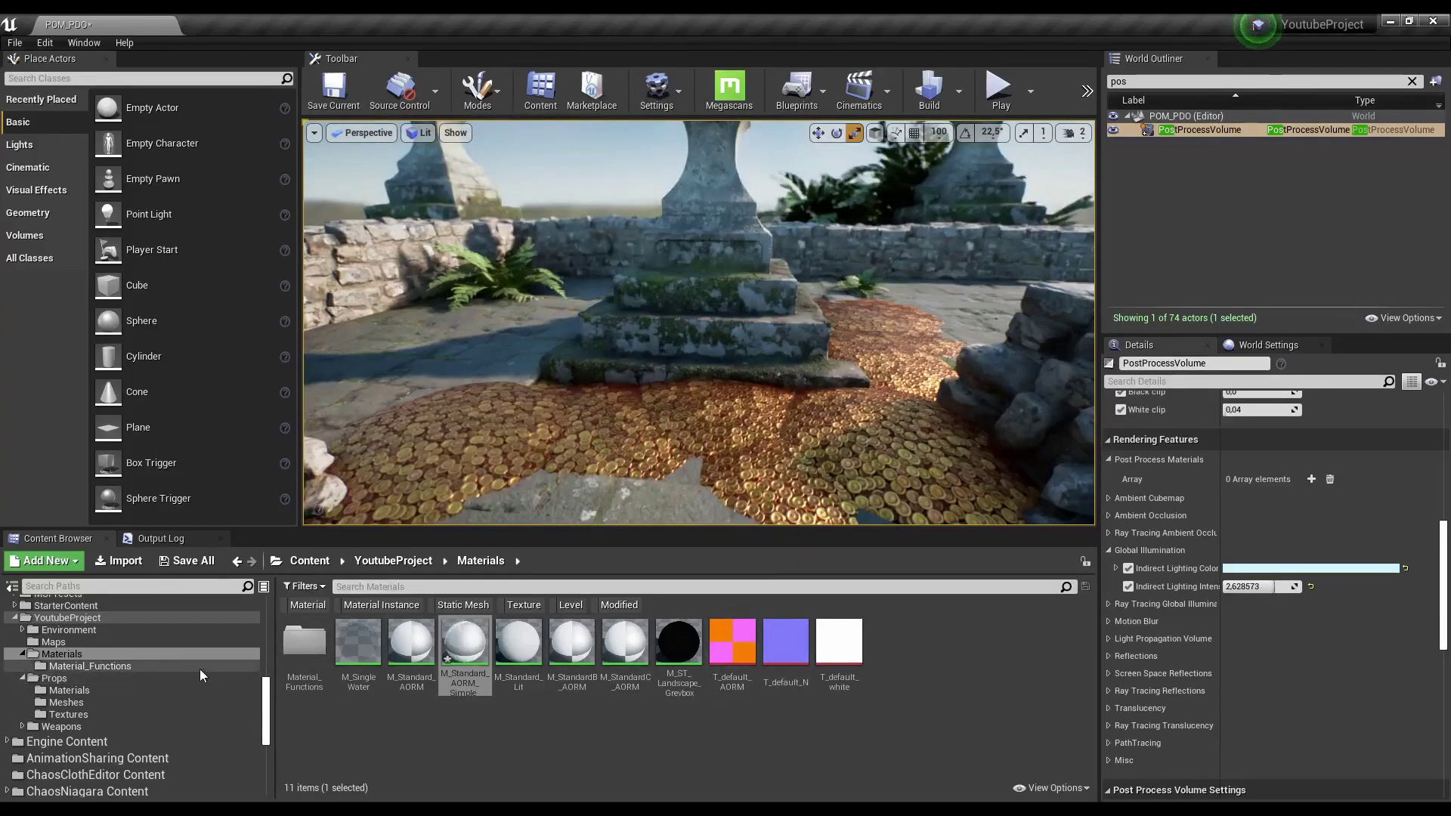
Add a new Material Function asset in Material_Functions and name it MF_POM.
left_click(124, 665)
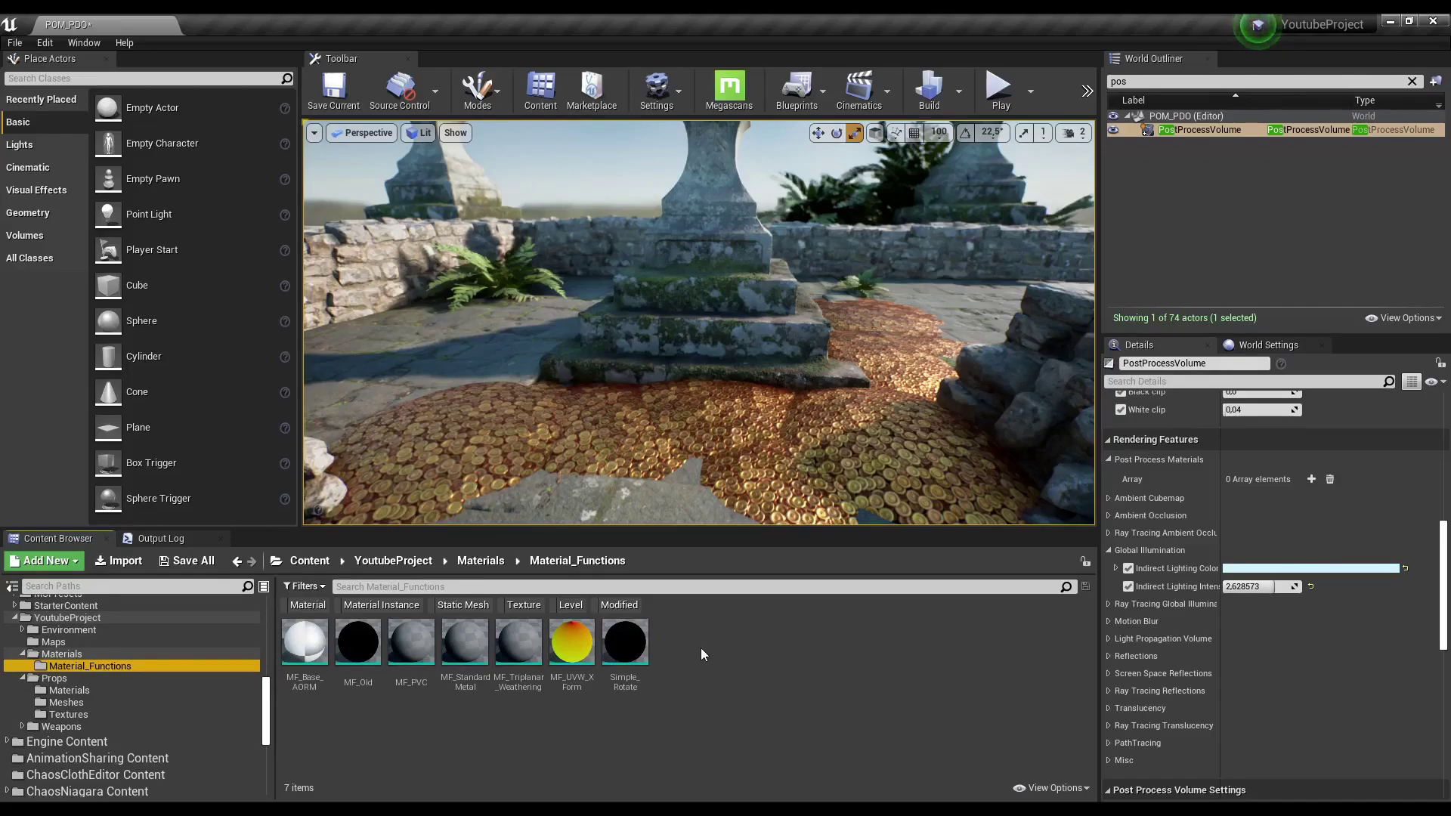
right_click(677, 657)
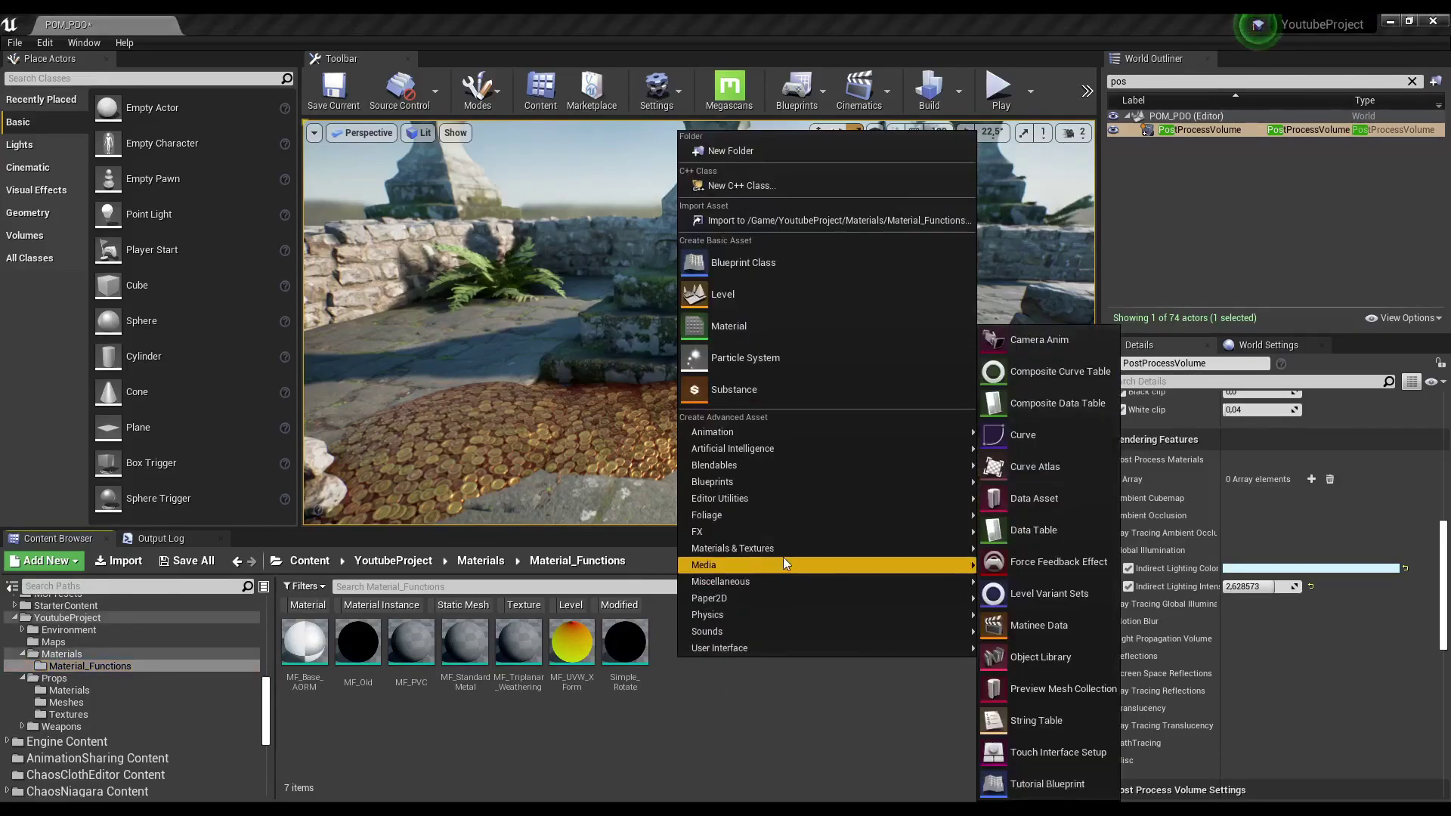
mouse_move(881, 544)
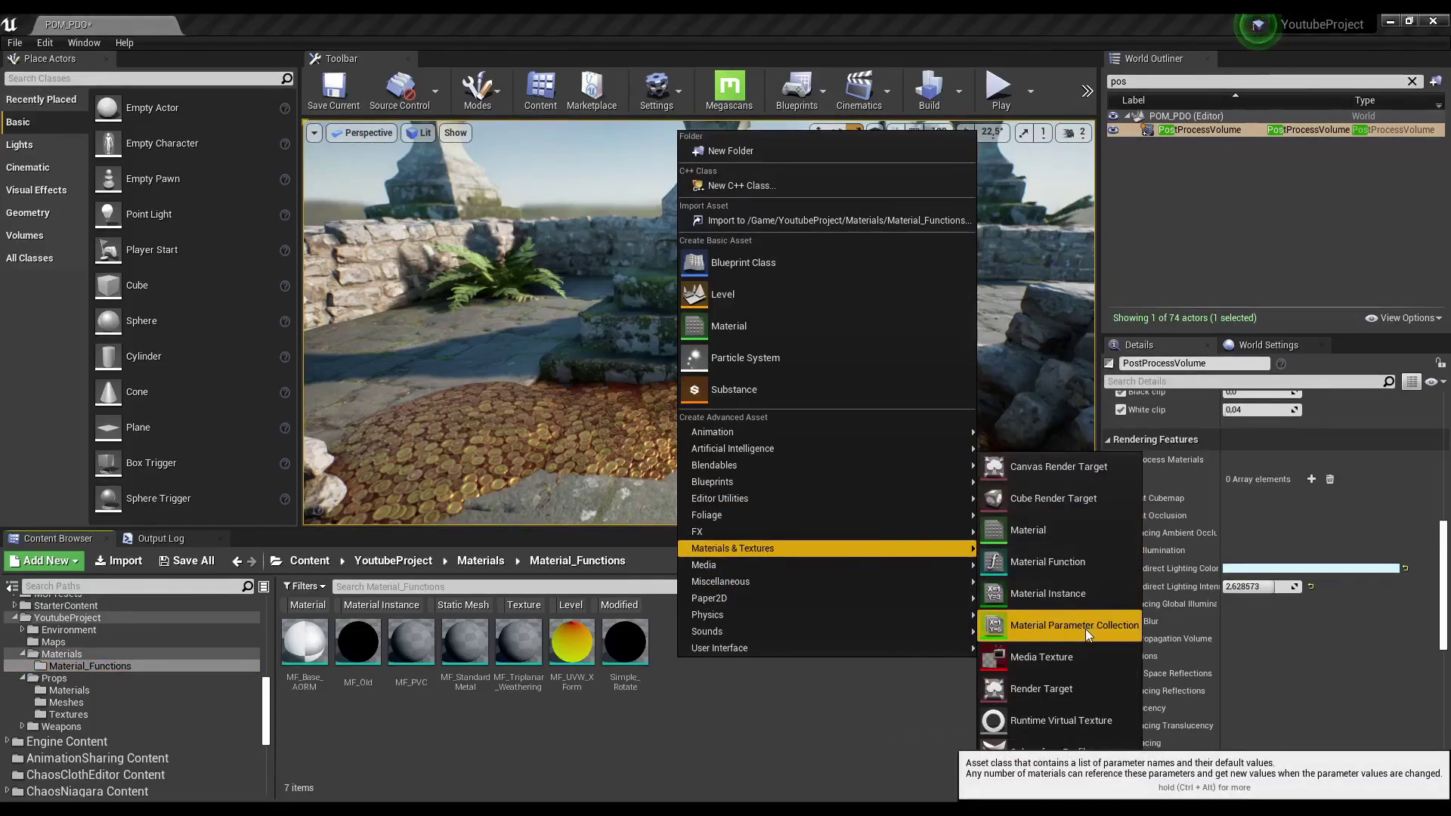
left_click(1089, 569)
type("MF")
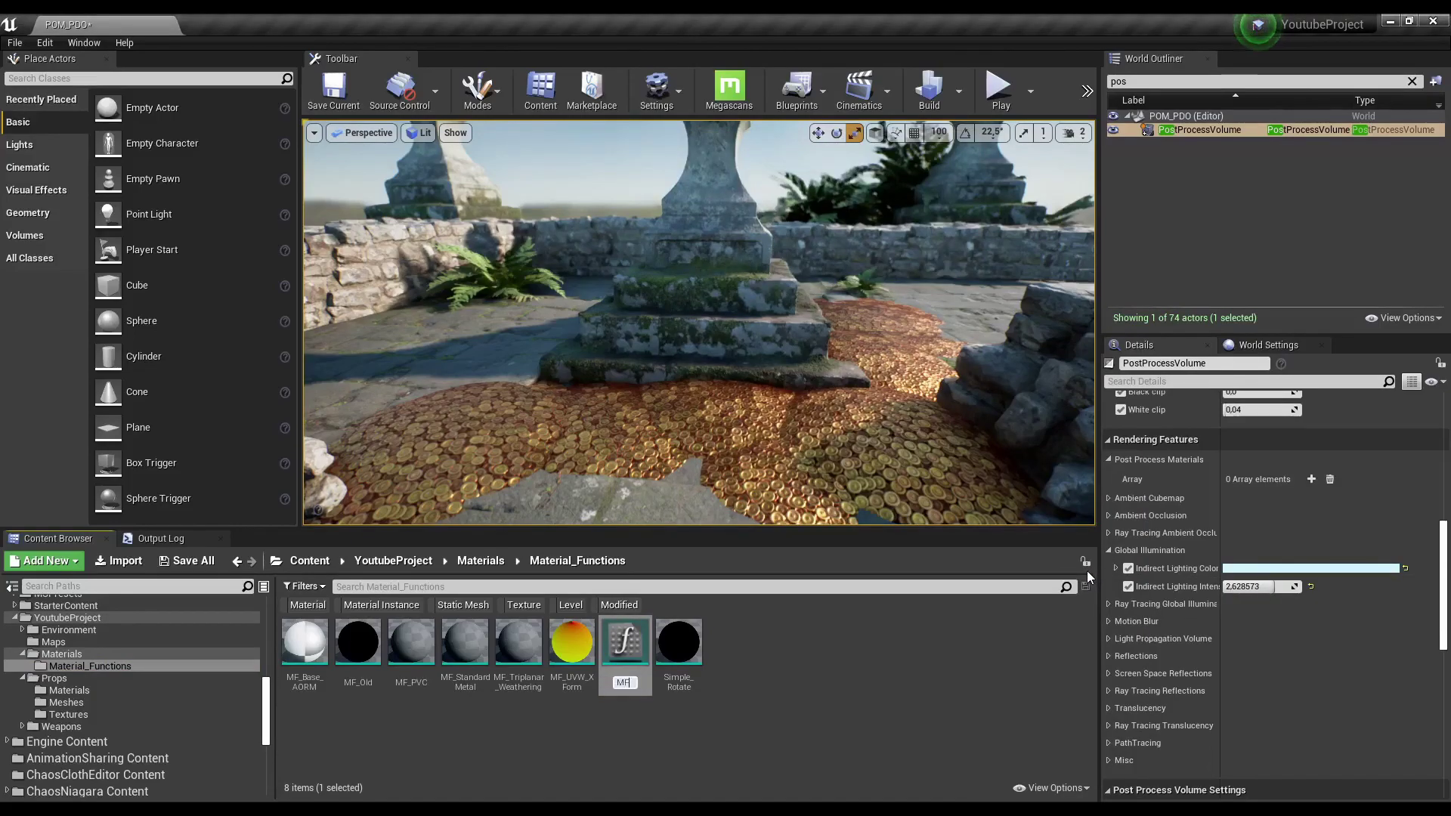
type("_P")
type("OM")
key("Return")
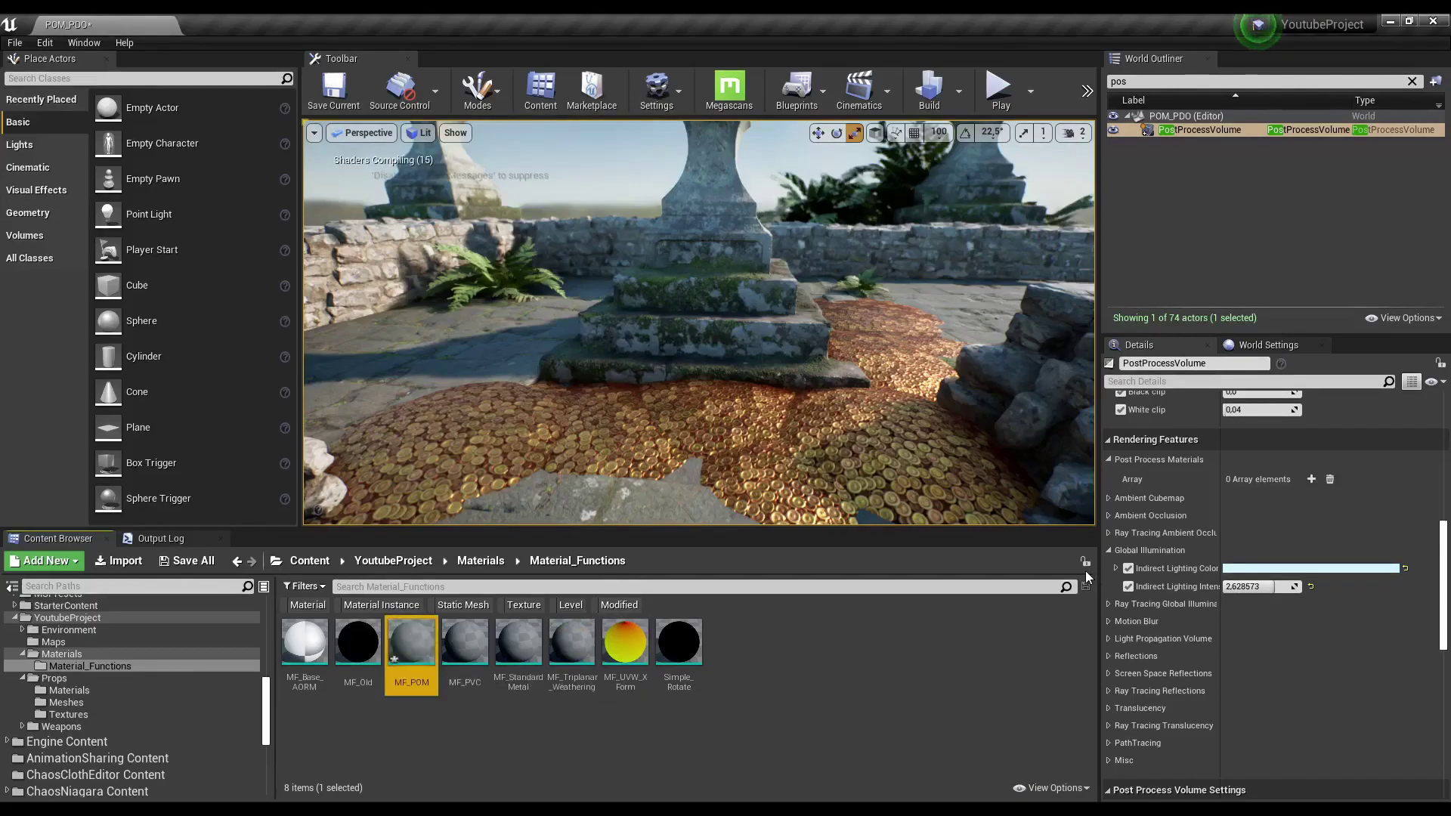
Open MF_POM, add a ParallaxOcclusionMapping node, and arrange it beside Output Result.
double_click(409, 633)
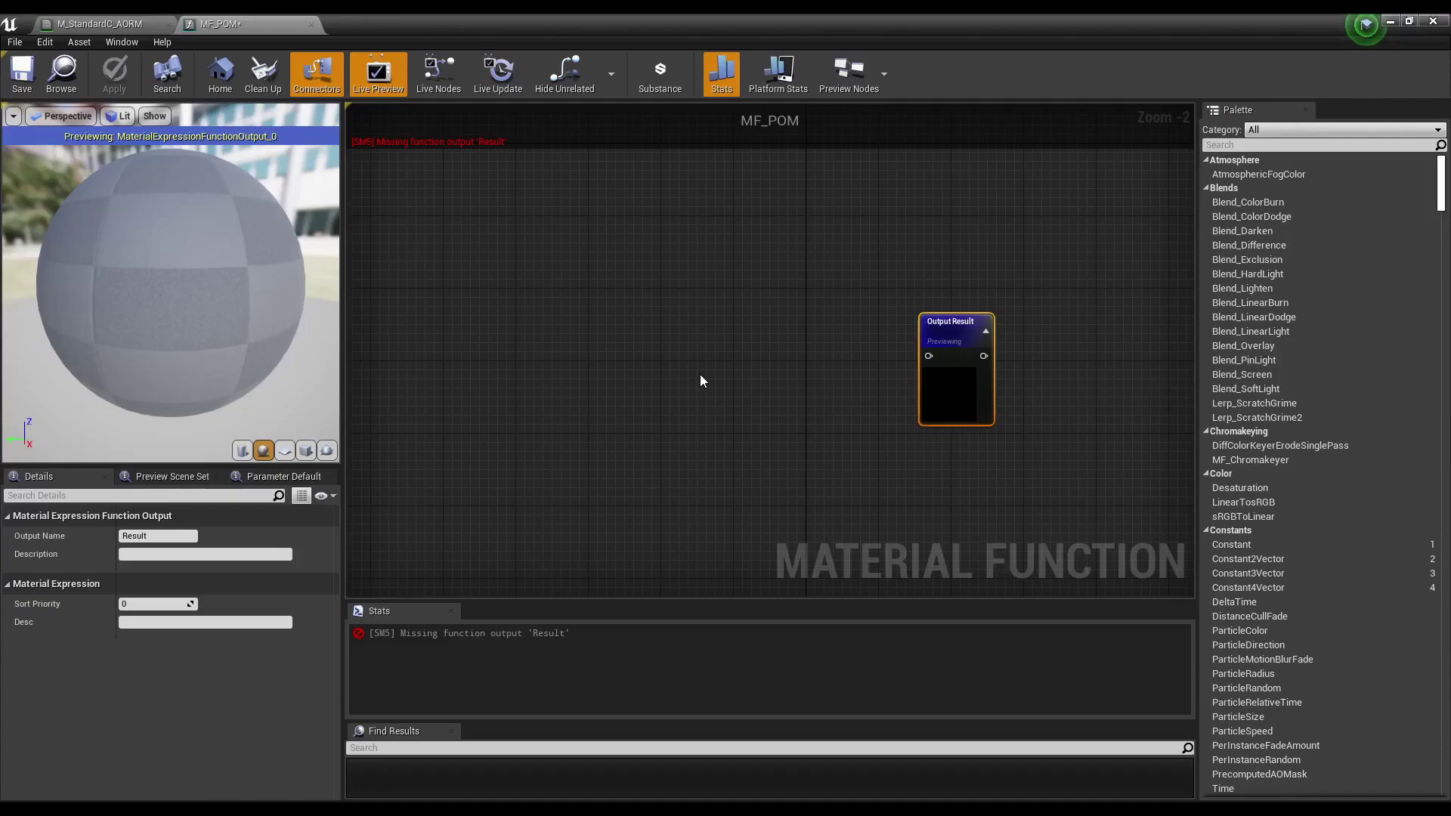
right_click(700, 374)
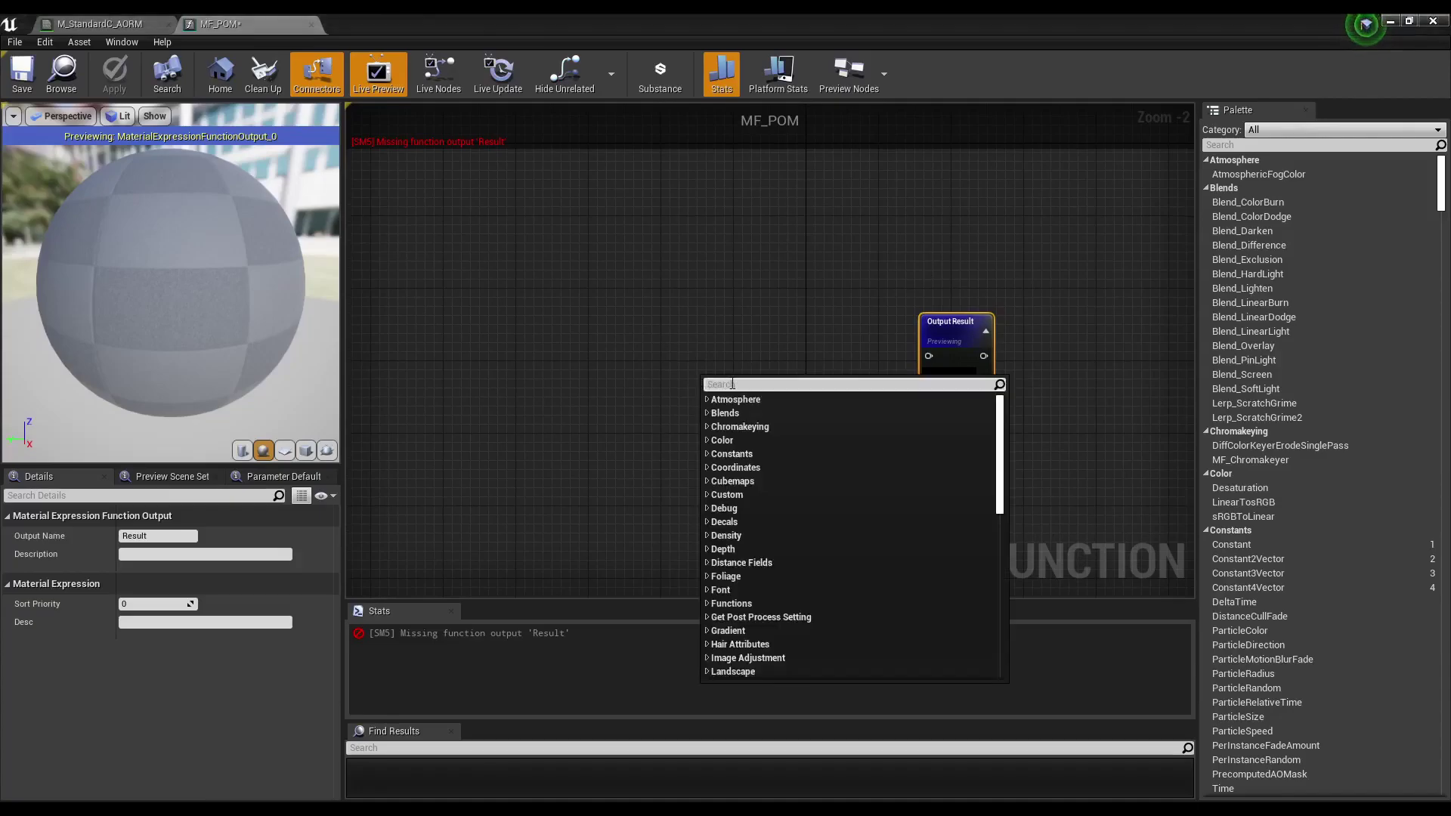
type("paralla")
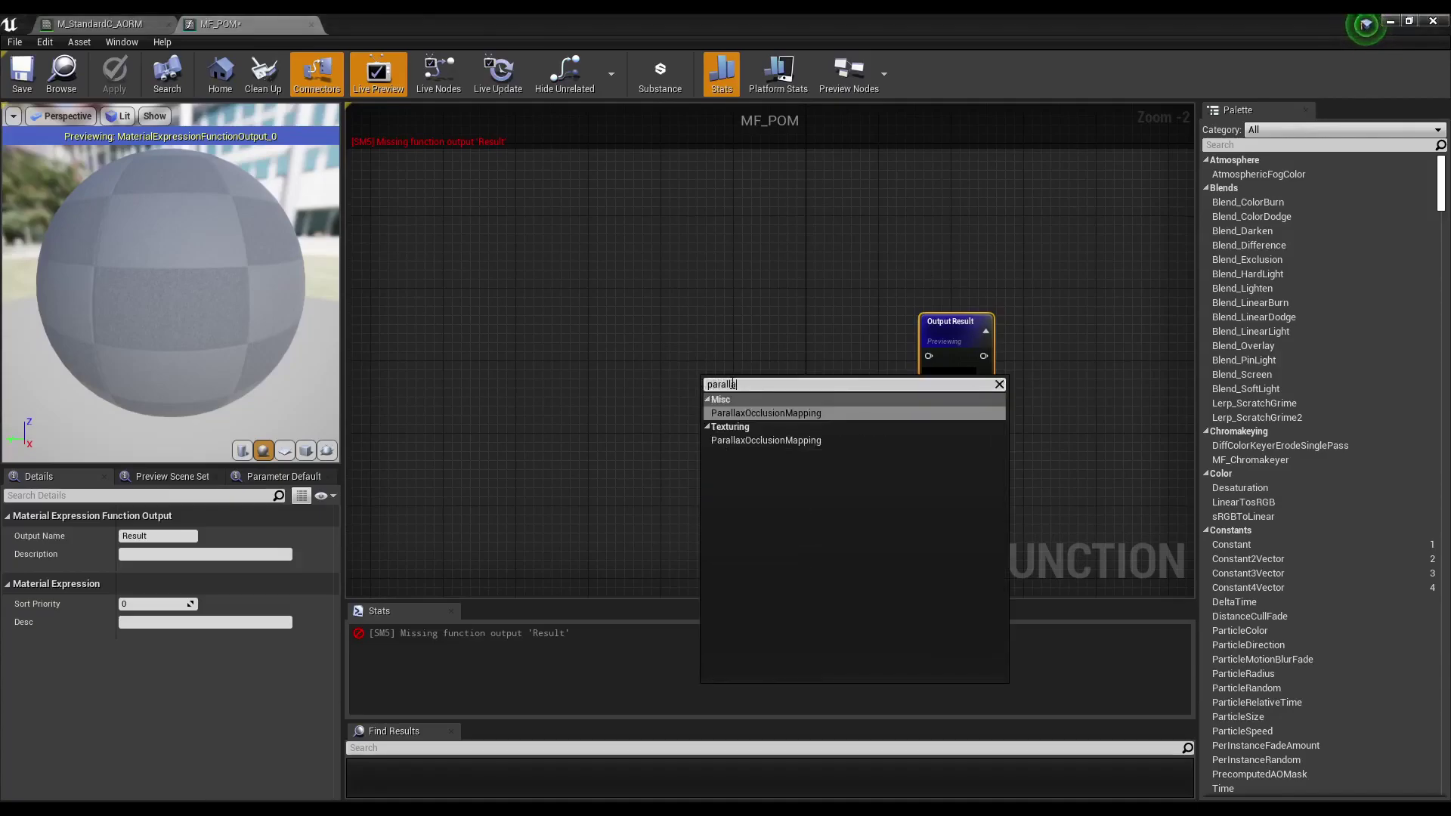
left_click(771, 409)
left_click_drag(771, 409, 587, 279)
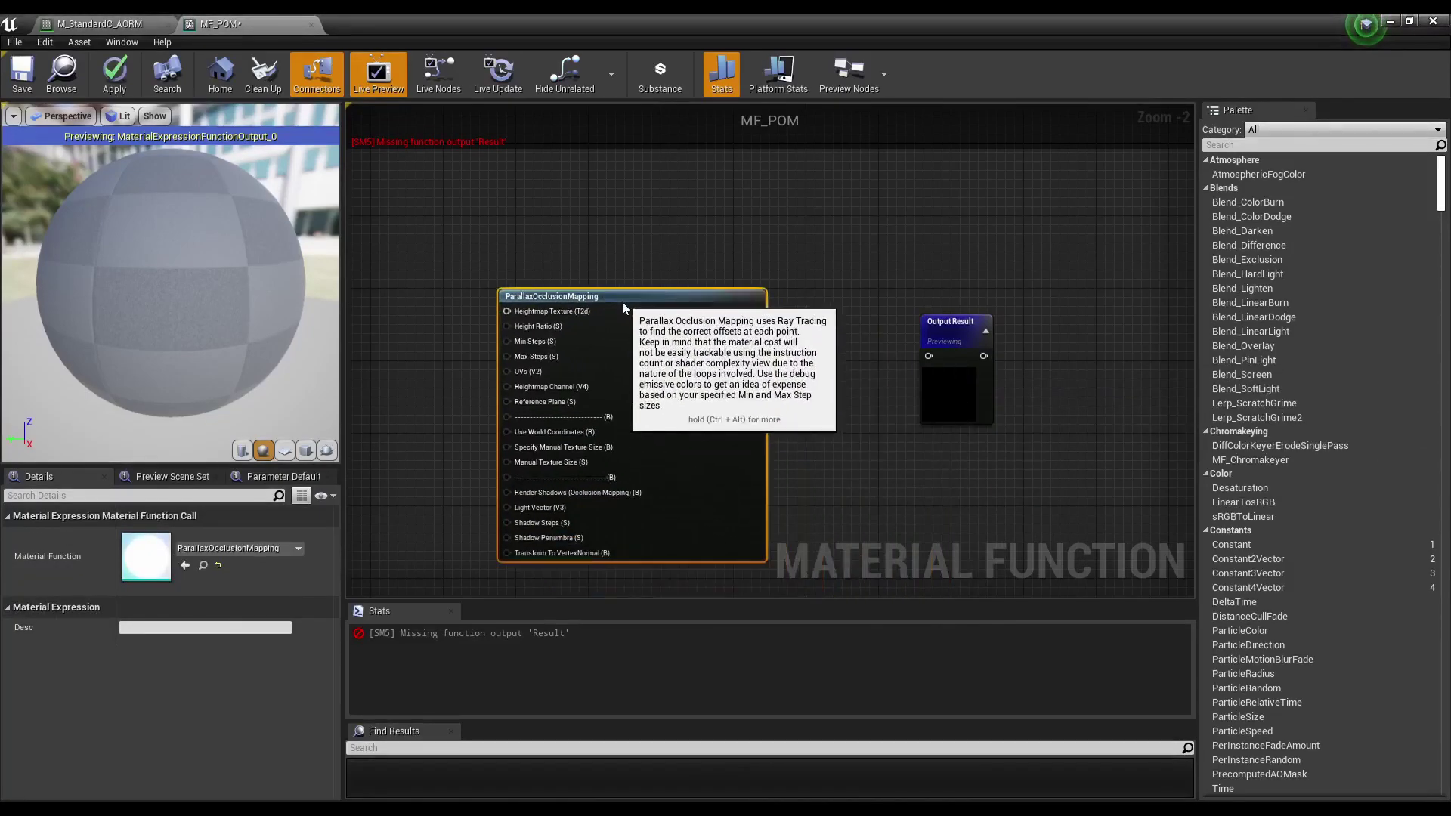
right_click_drag(869, 444, 950, 435)
left_click(1034, 398)
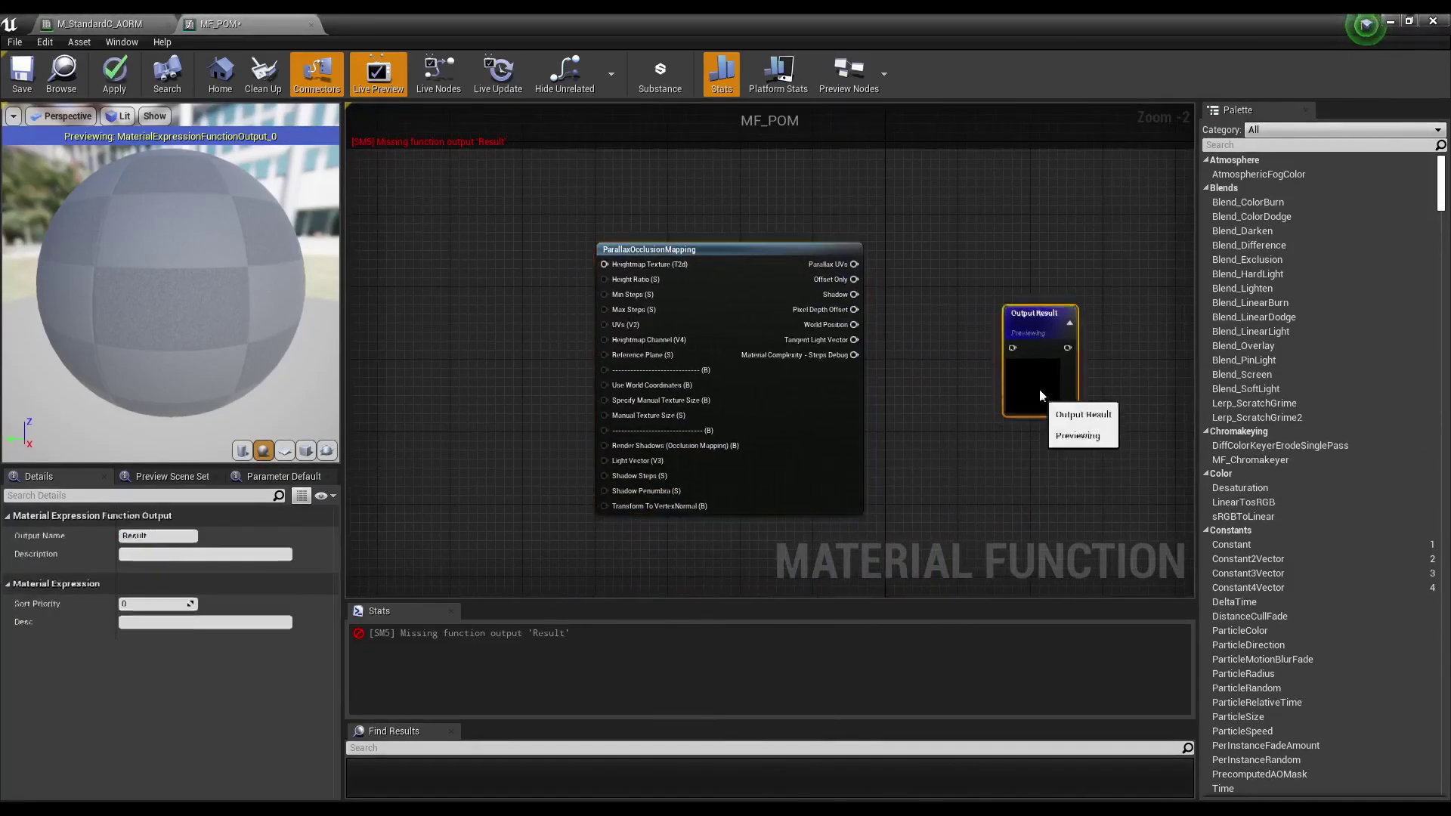
left_click_drag(1034, 398, 1039, 337)
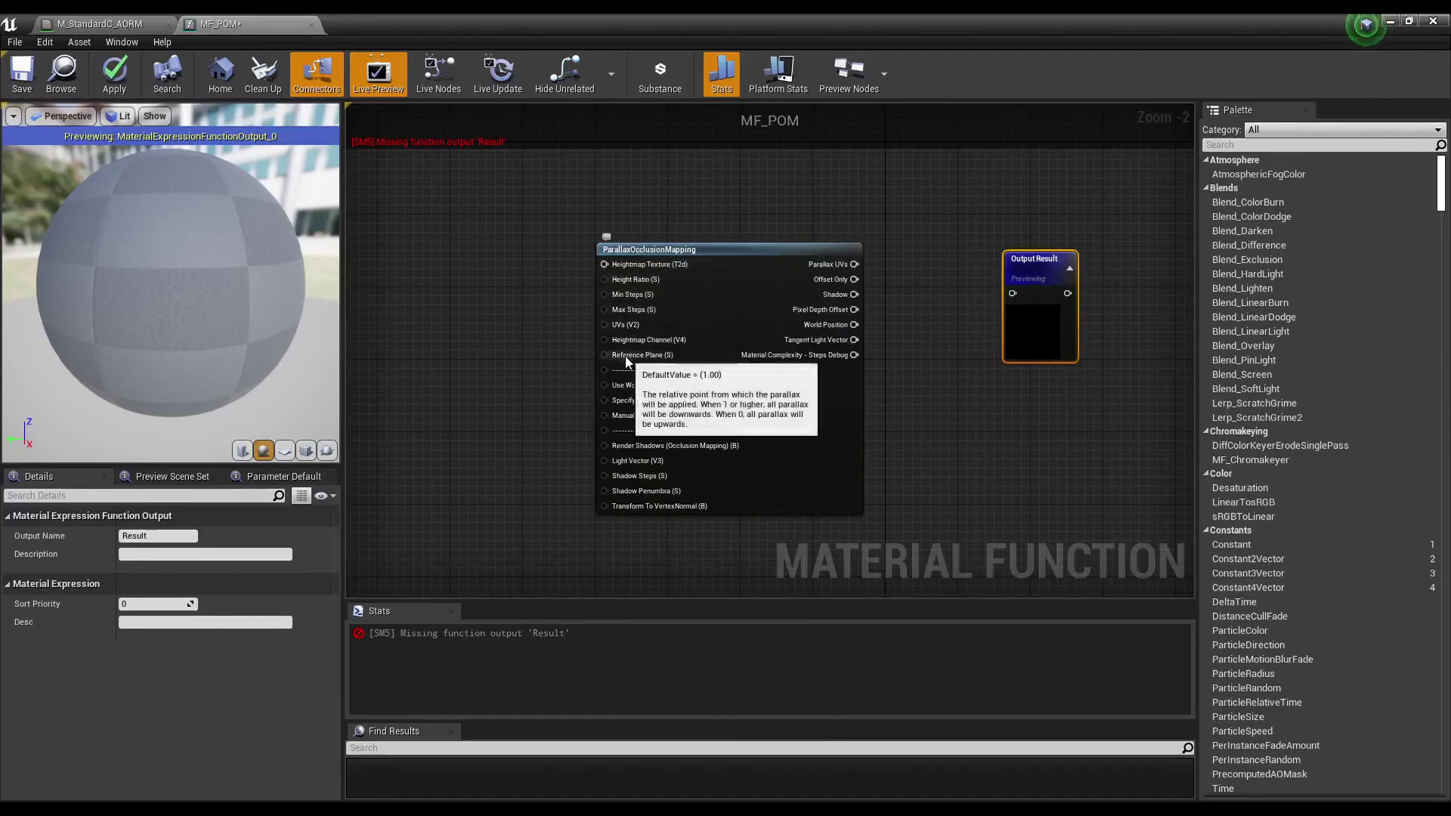
right_click_drag(638, 270, 588, 285)
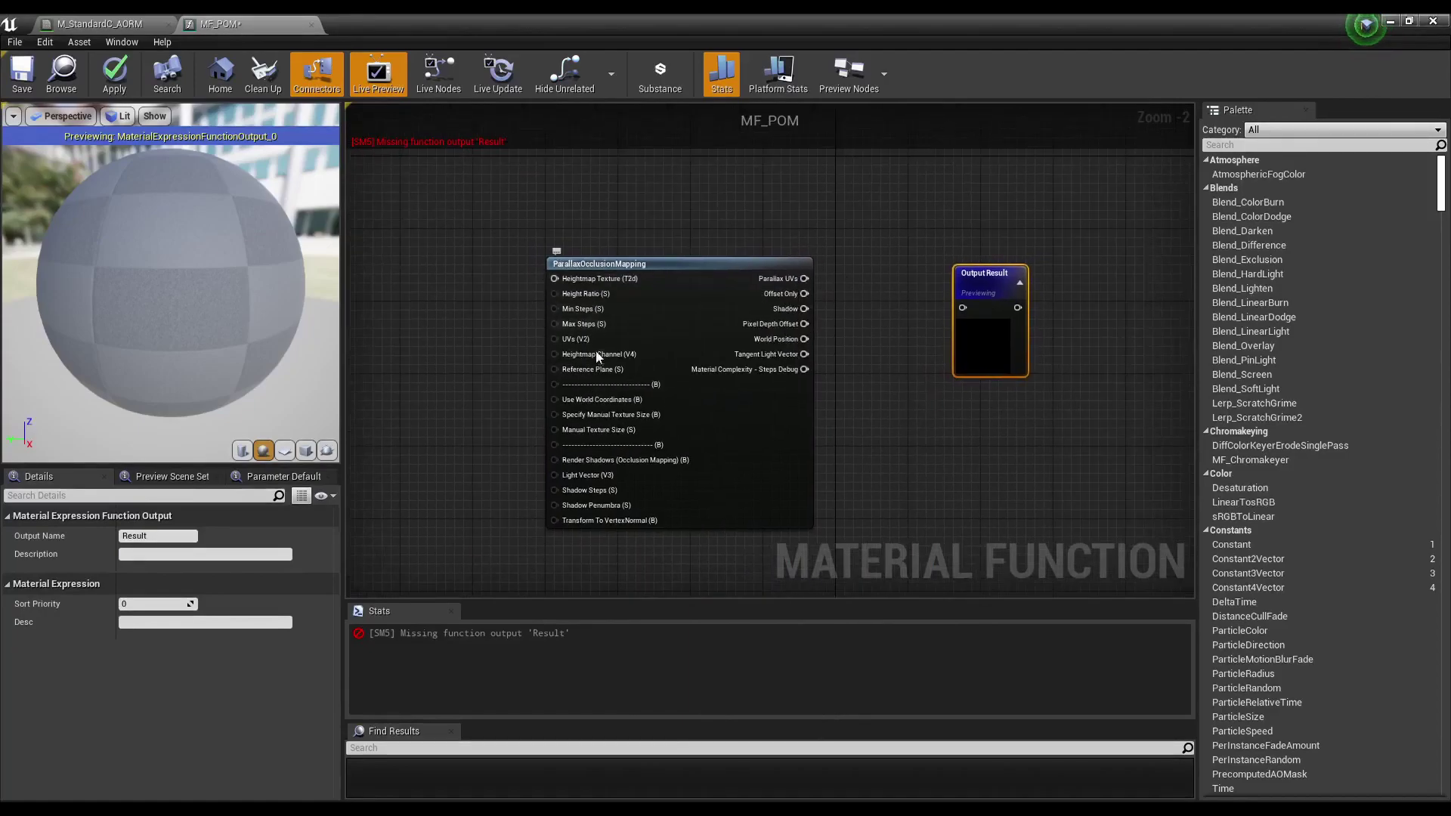
right_click_drag(918, 329, 874, 332)
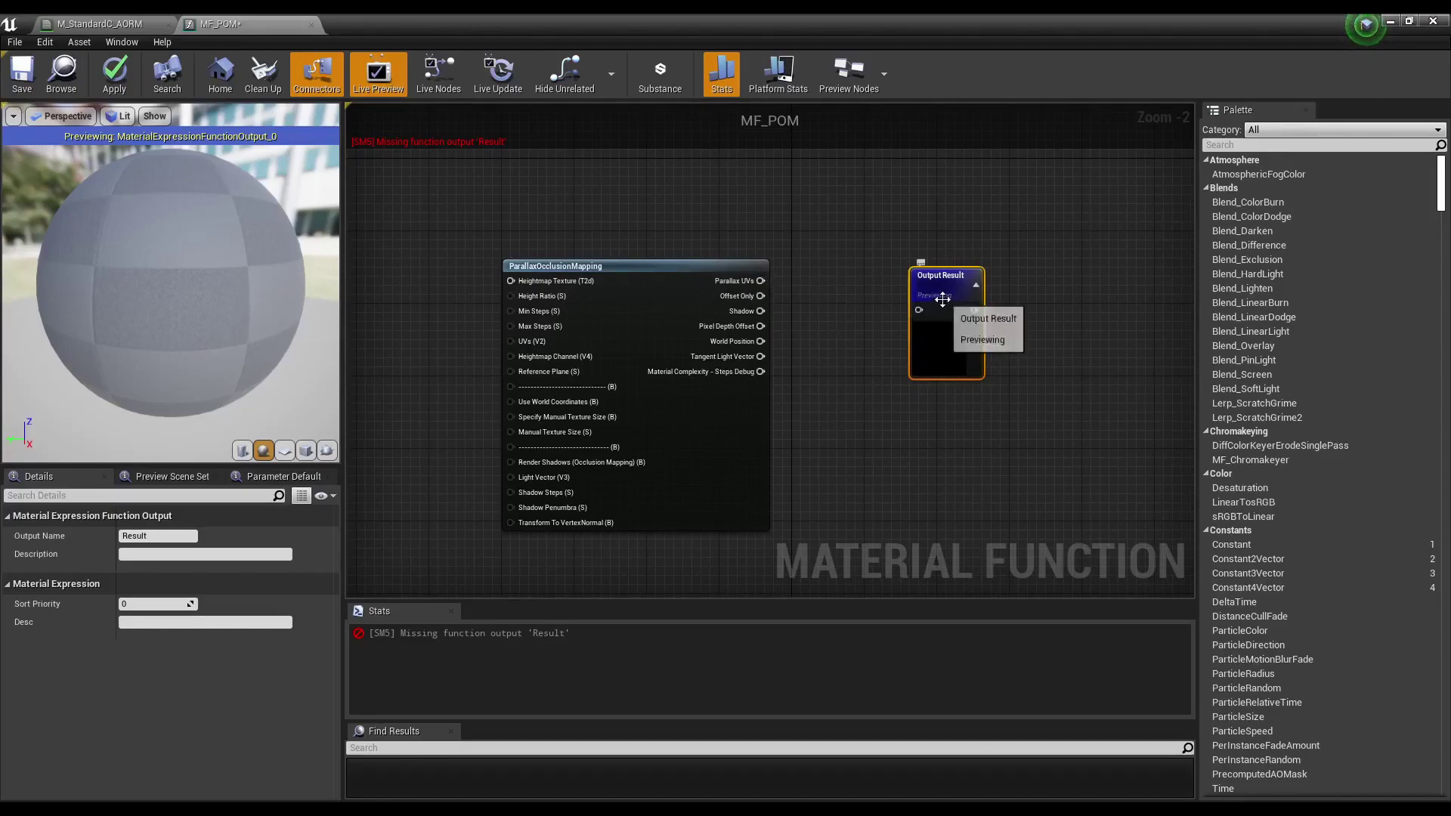
left_click_drag(943, 300, 942, 282)
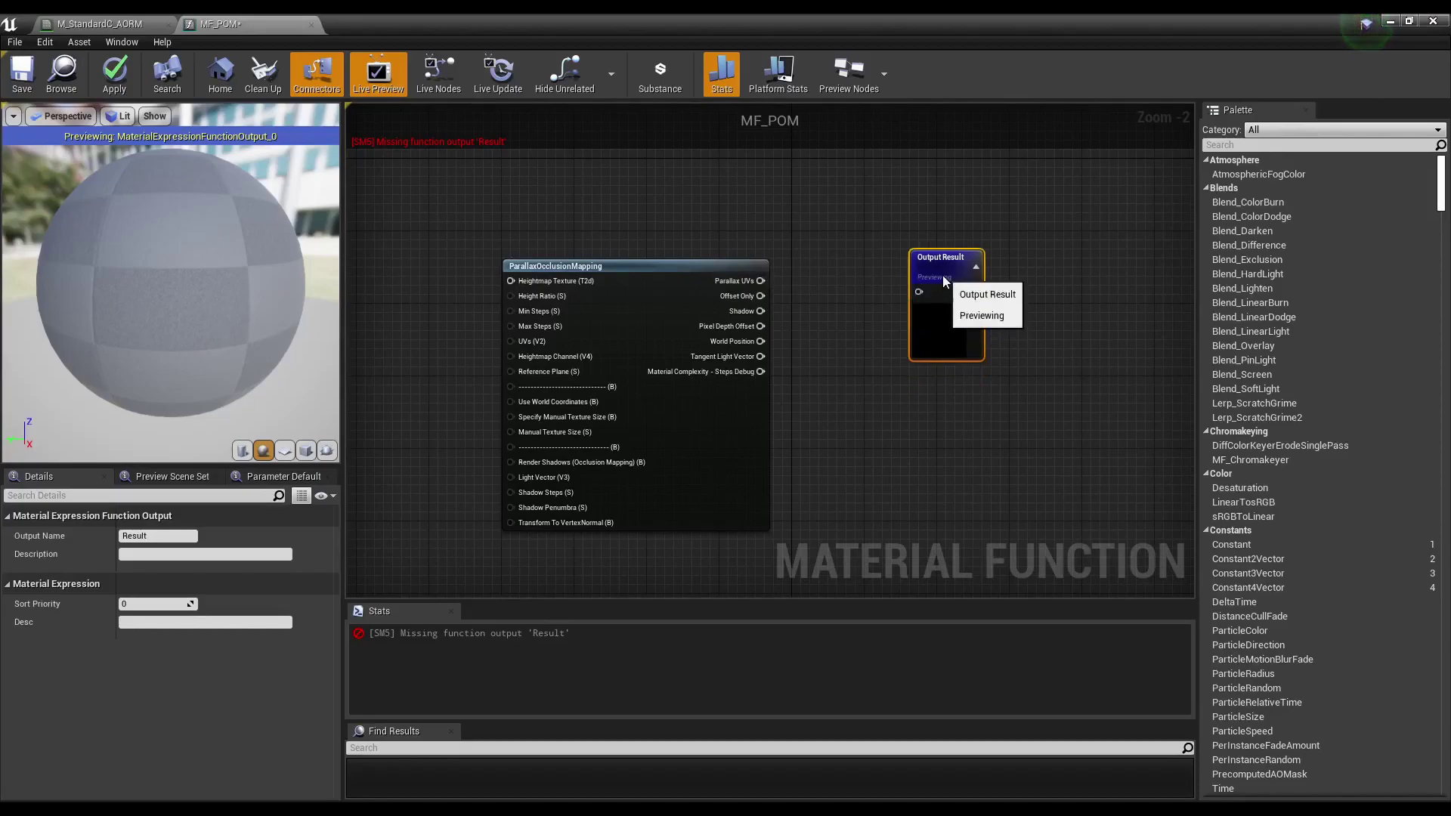
left_click(117, 30)
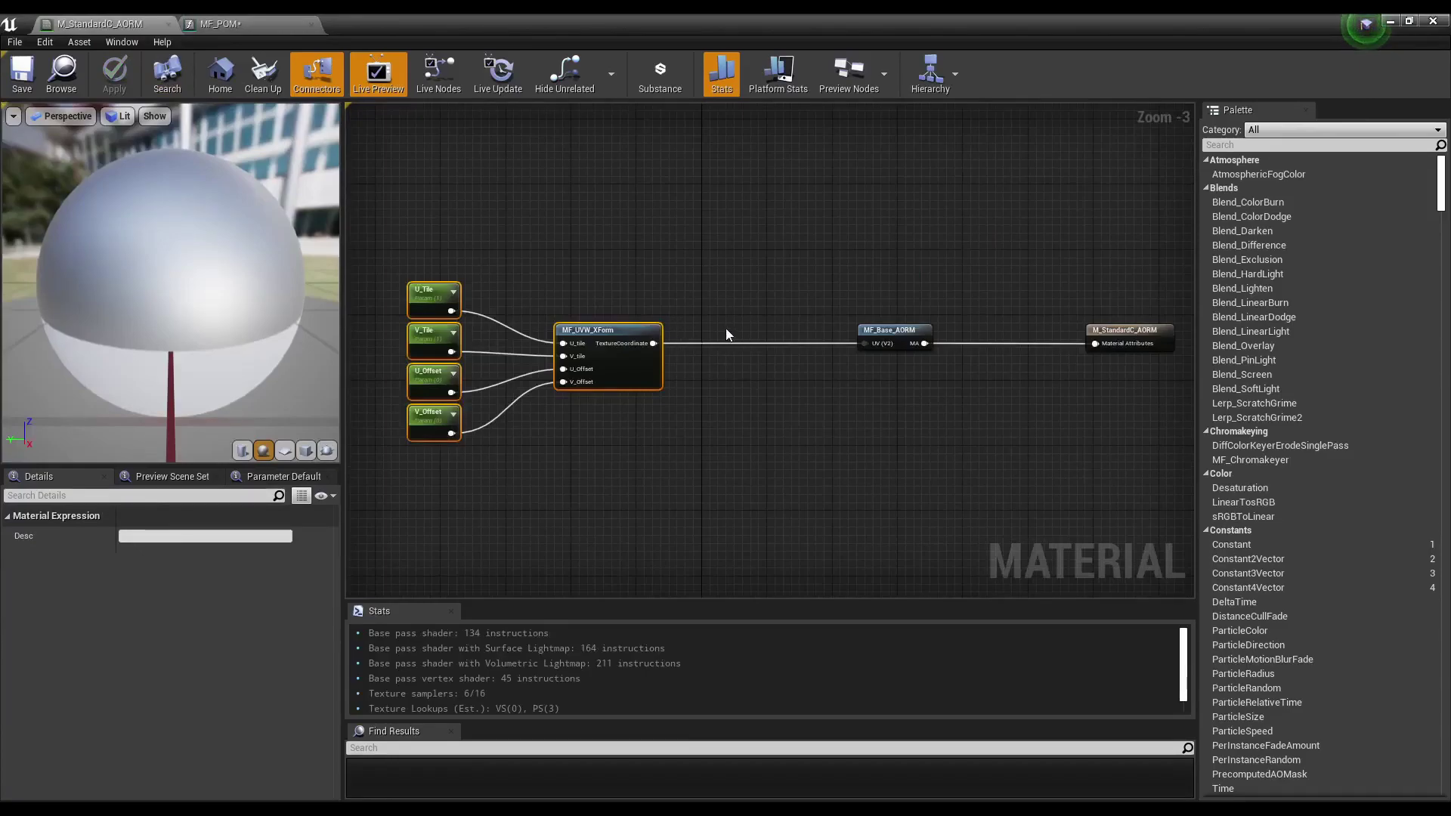
right_click_drag(758, 306, 696, 305)
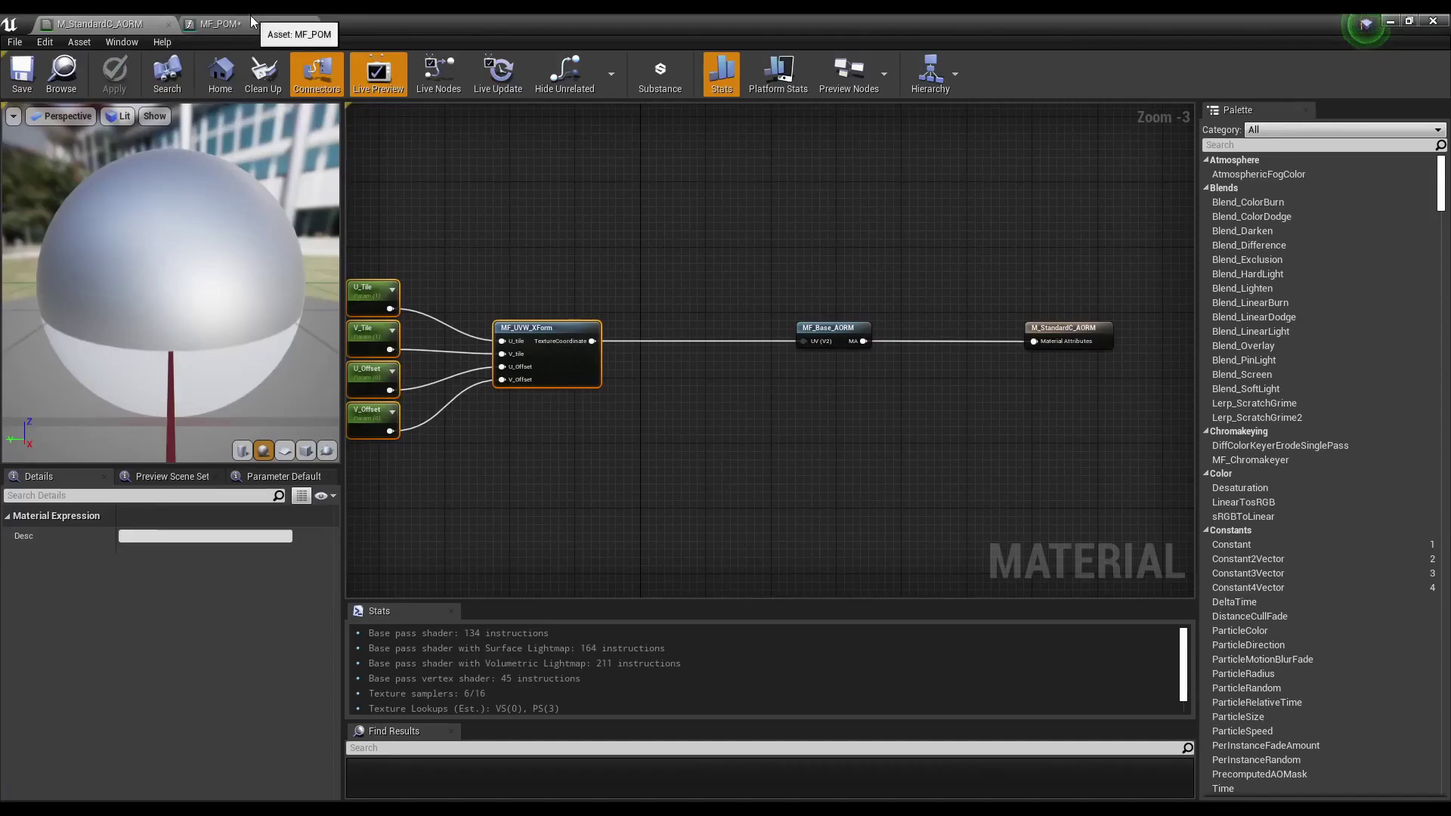
left_click(276, 31)
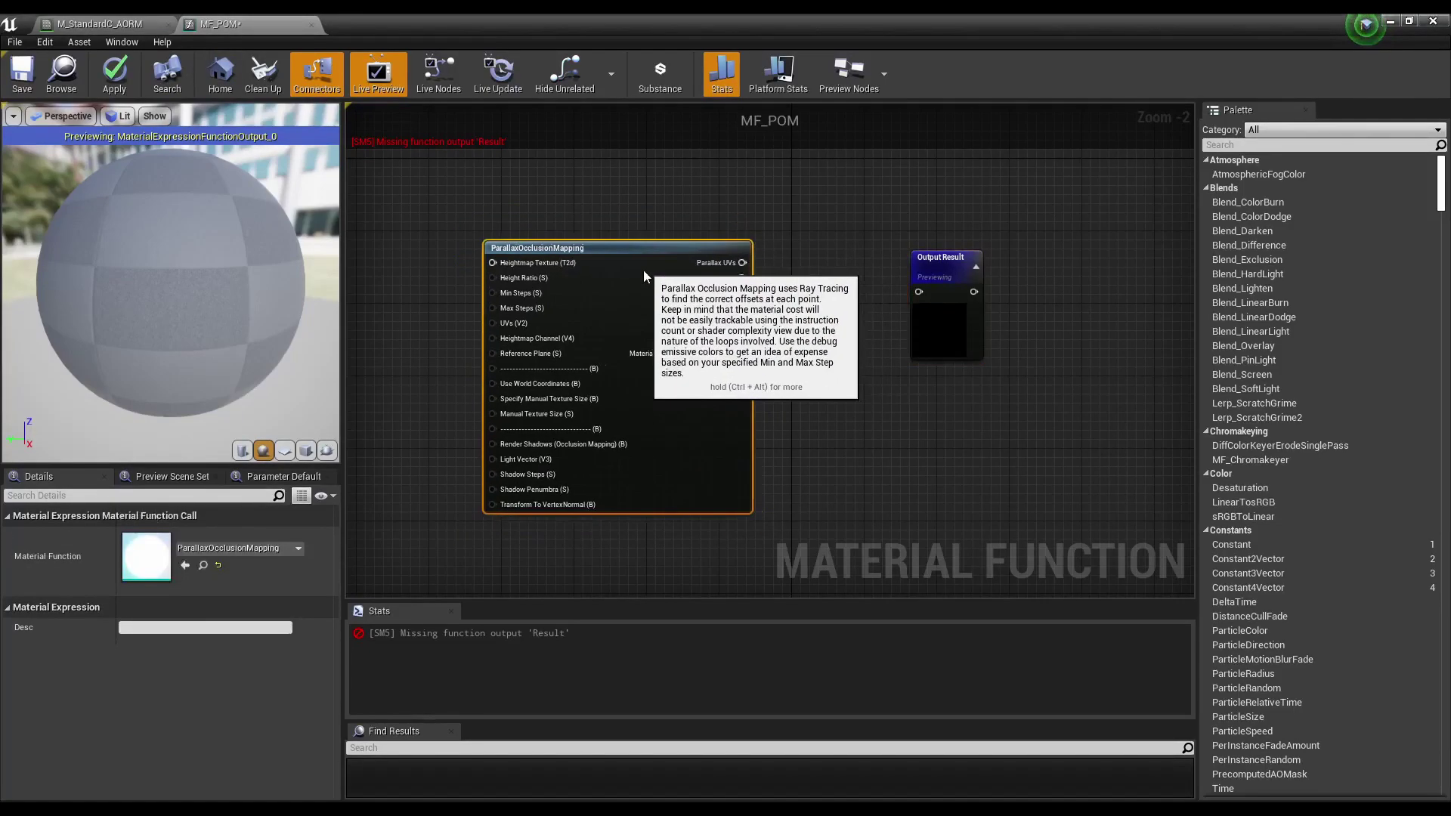
left_click(102, 23)
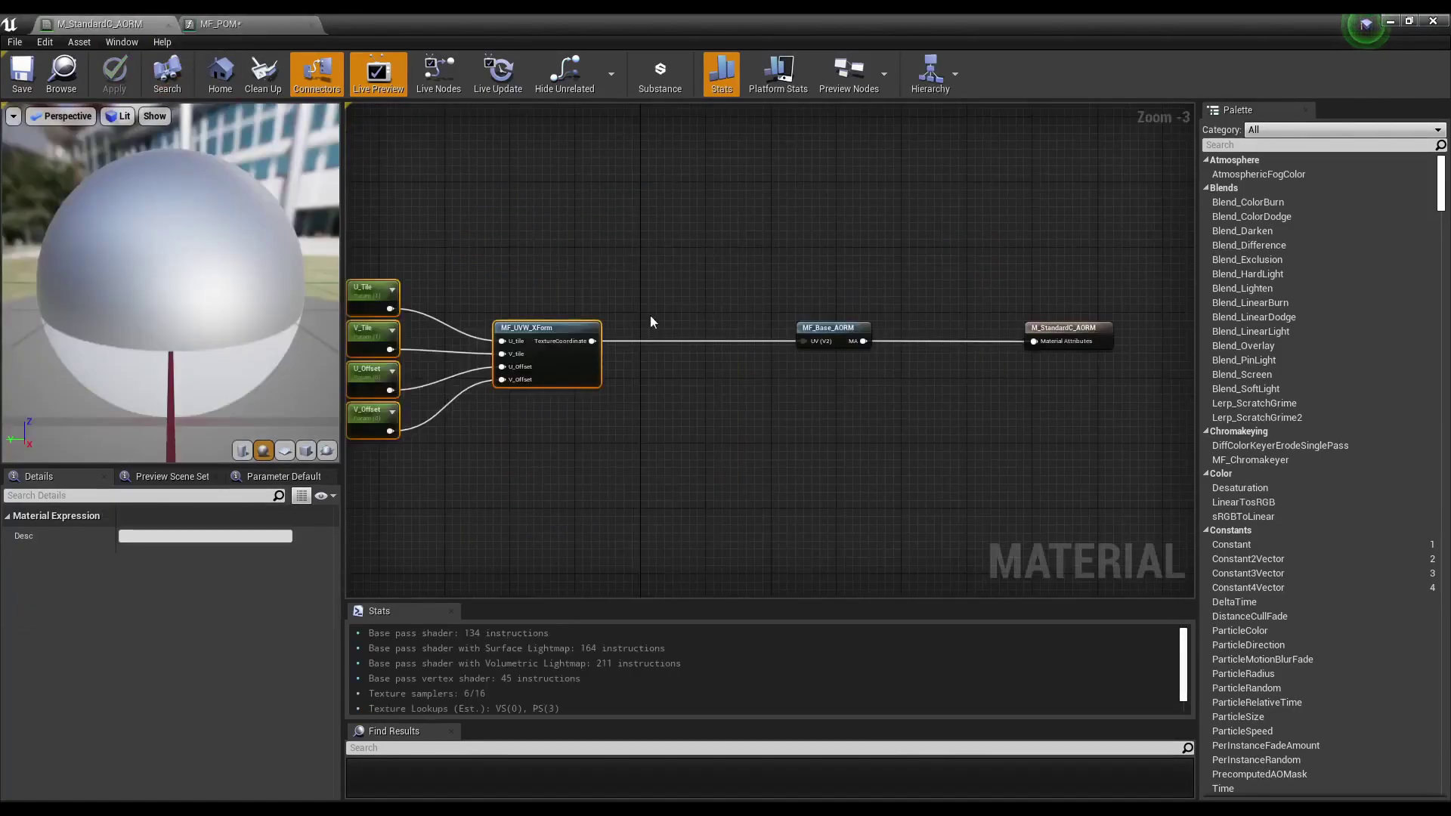
left_click(274, 26)
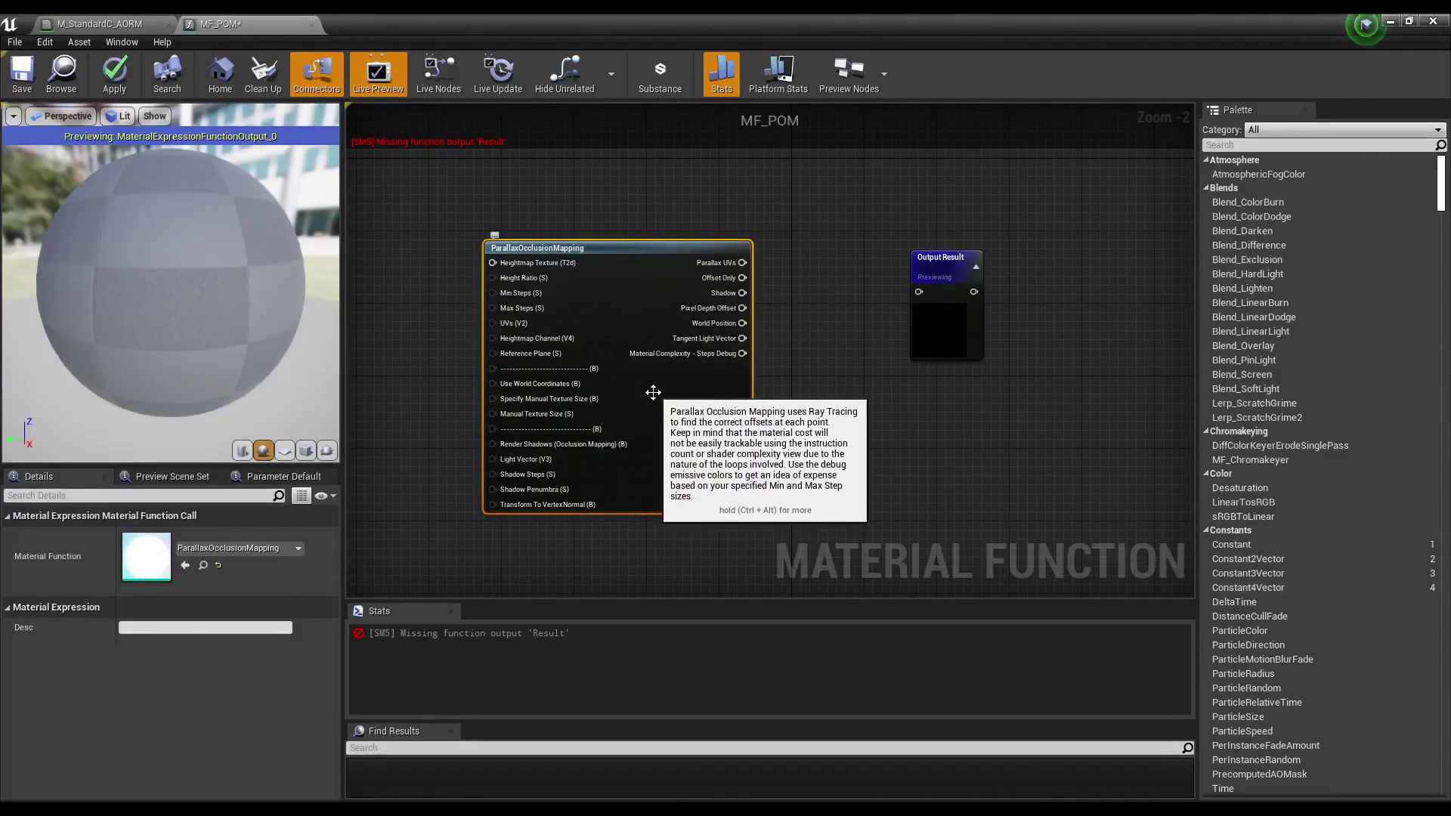
left_click(105, 24)
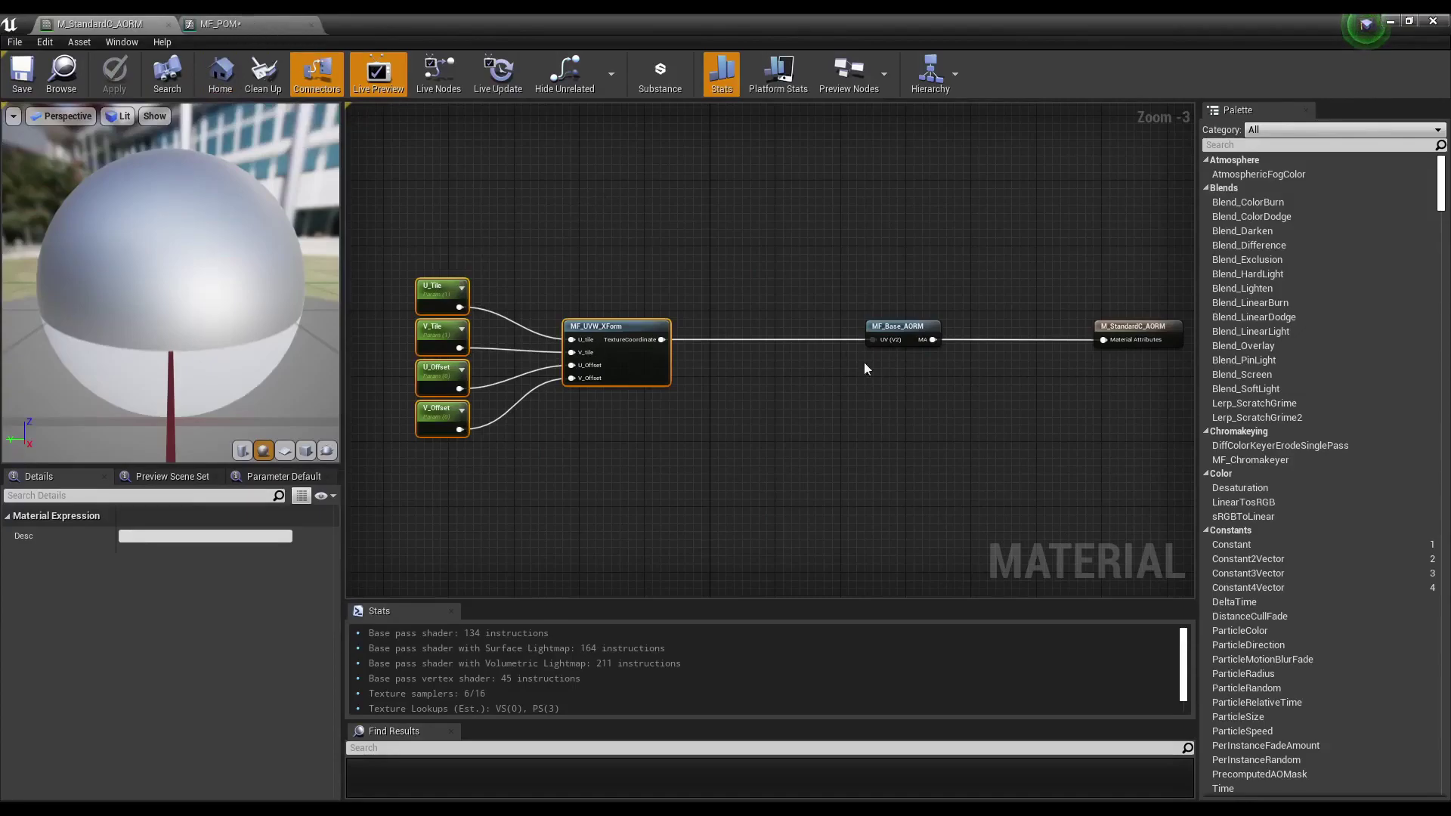
right_click_drag(828, 431, 796, 498)
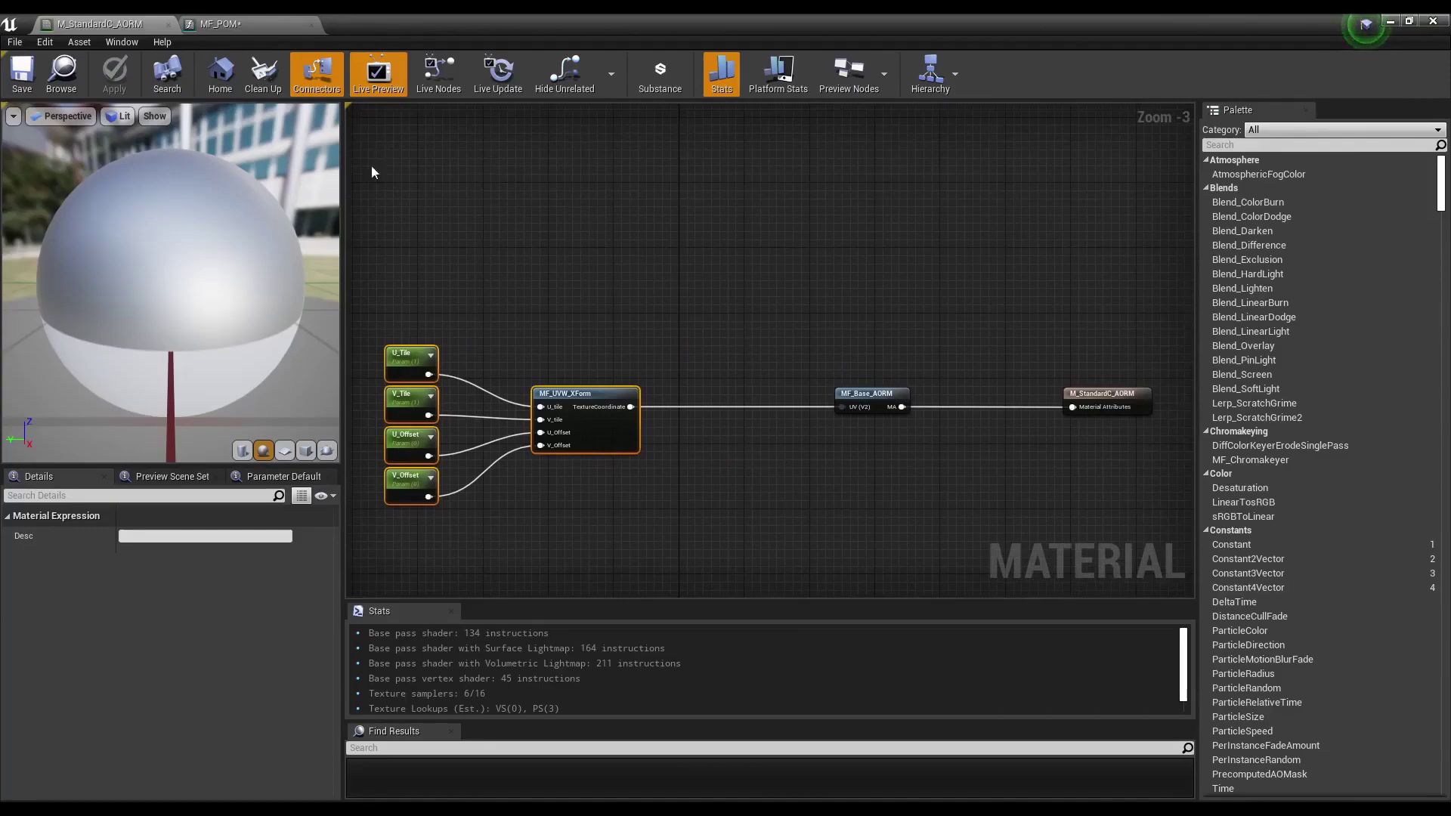
left_click(220, 23)
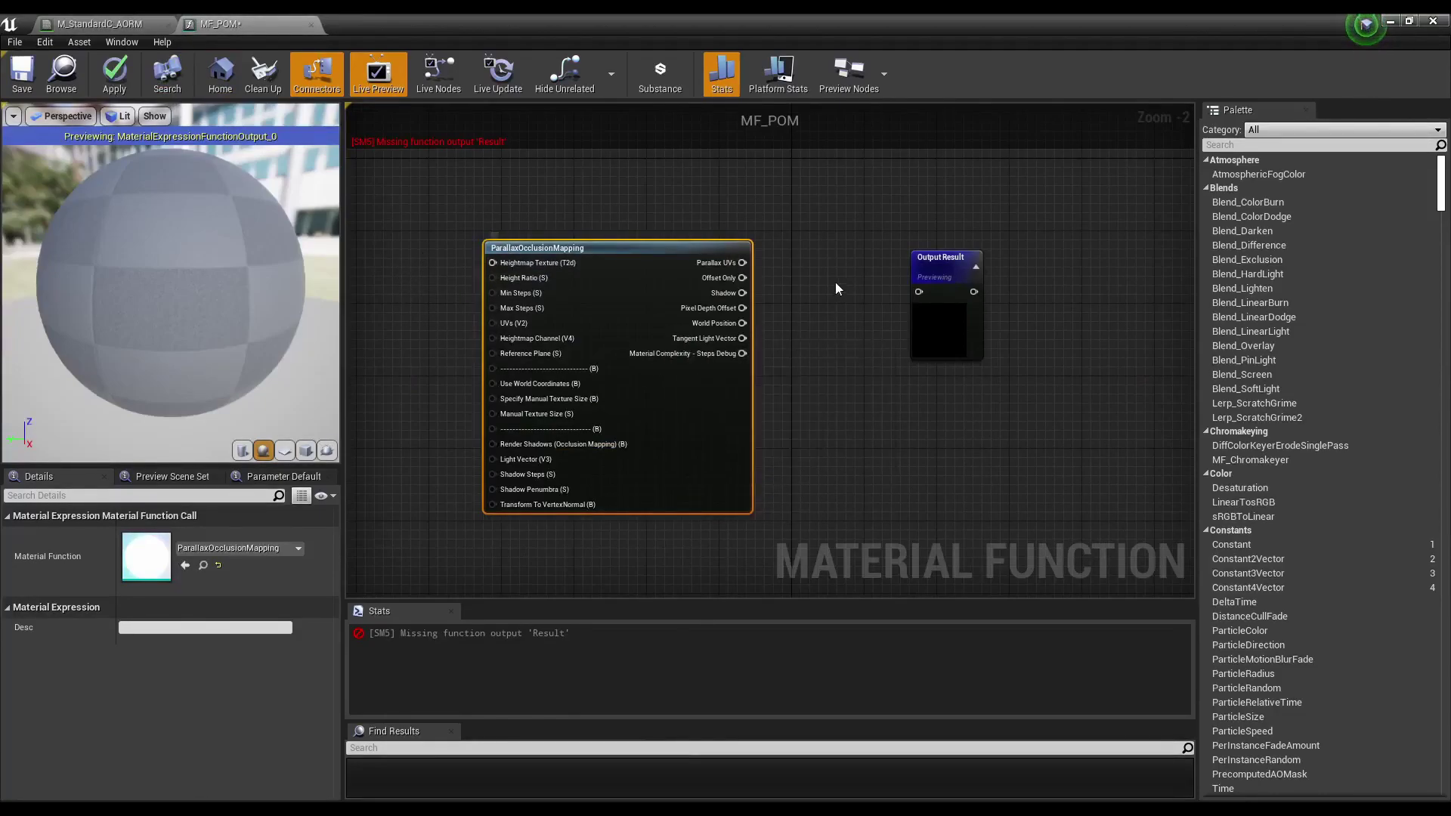
Reposition the Output Result node in the MF_POM function graph.
left_click_drag(934, 289, 922, 260)
right_click_drag(824, 303, 758, 333)
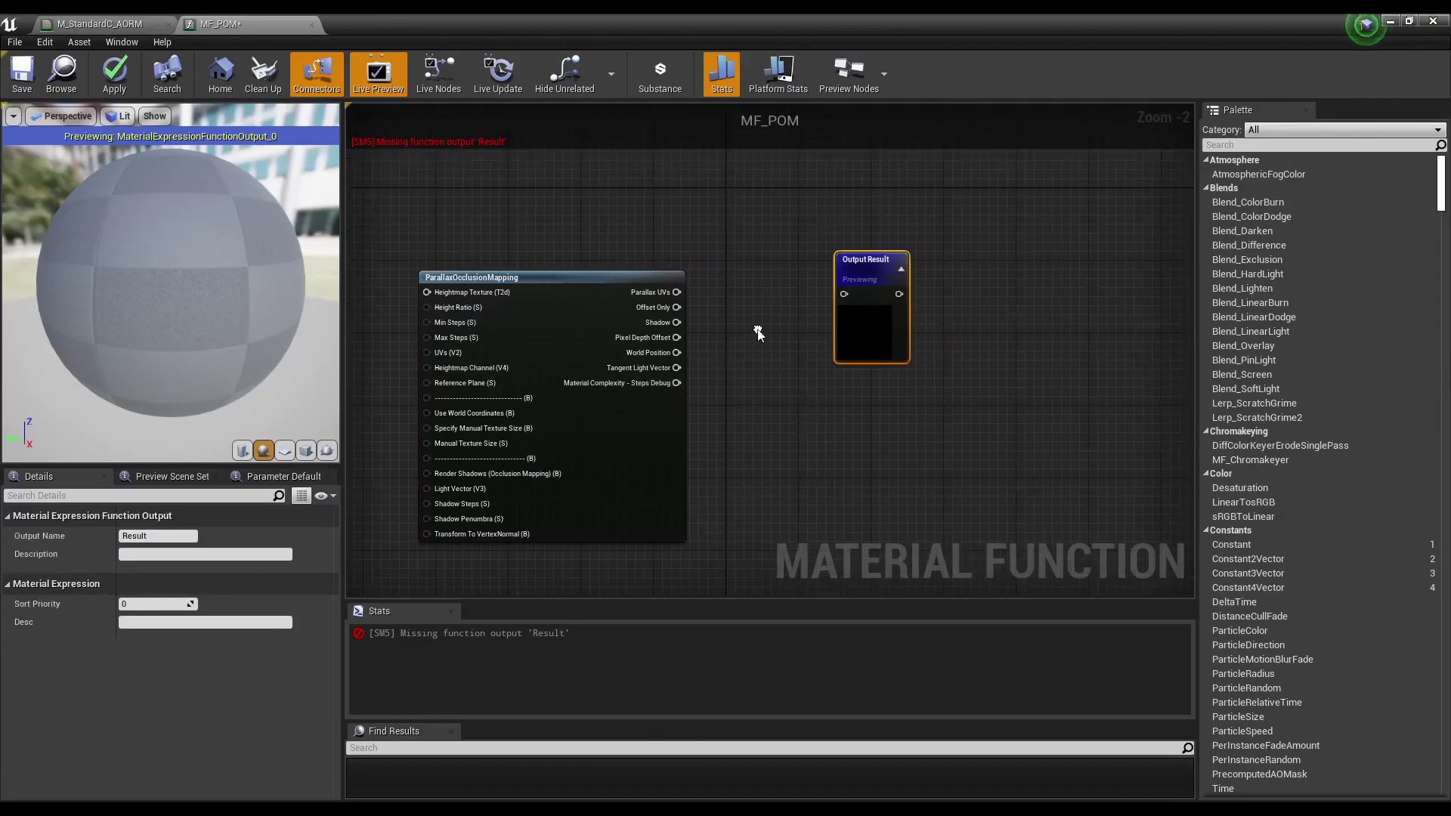
scroll(705, 299, "up", 2)
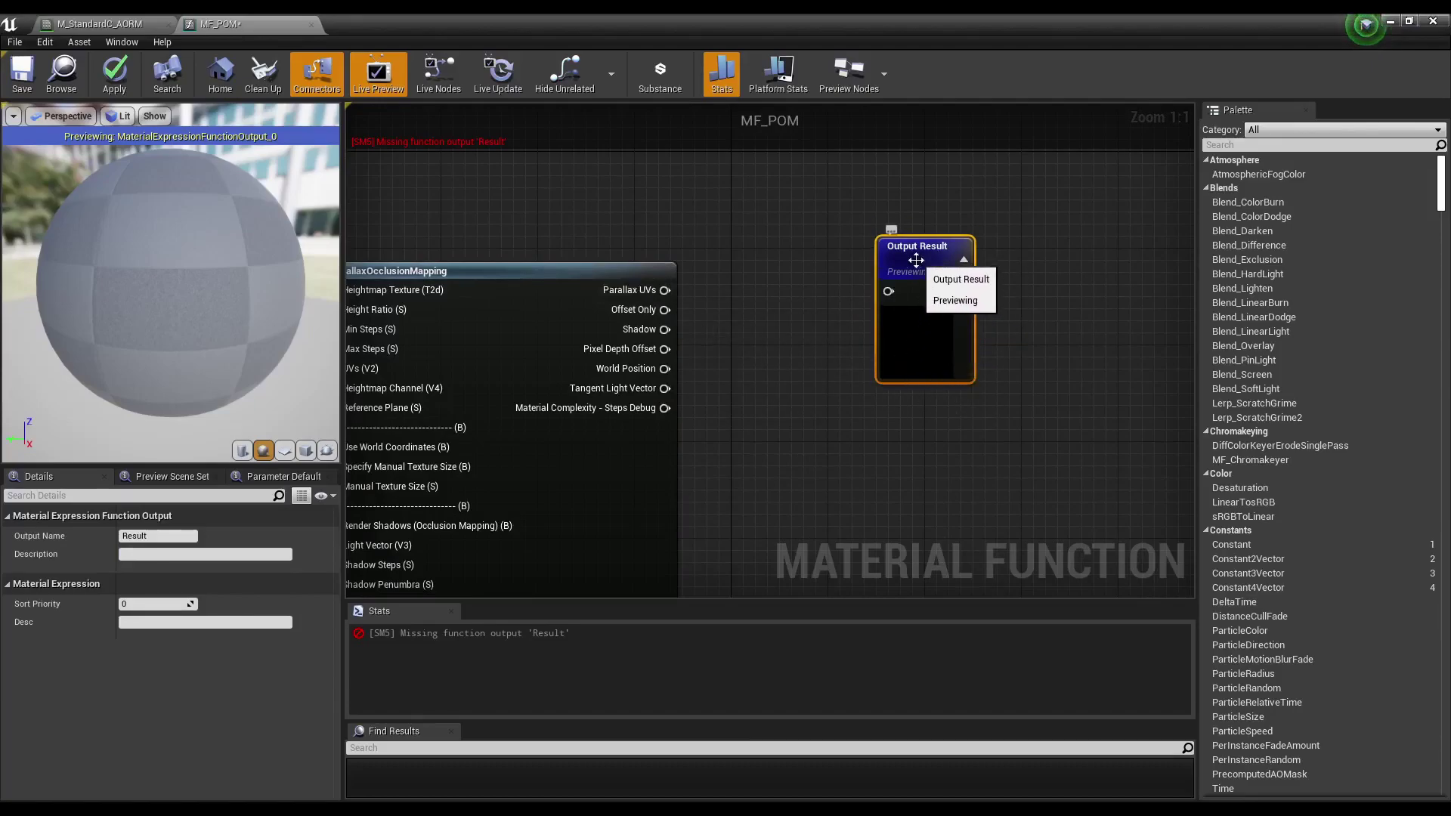
left_click_drag(922, 263, 934, 266)
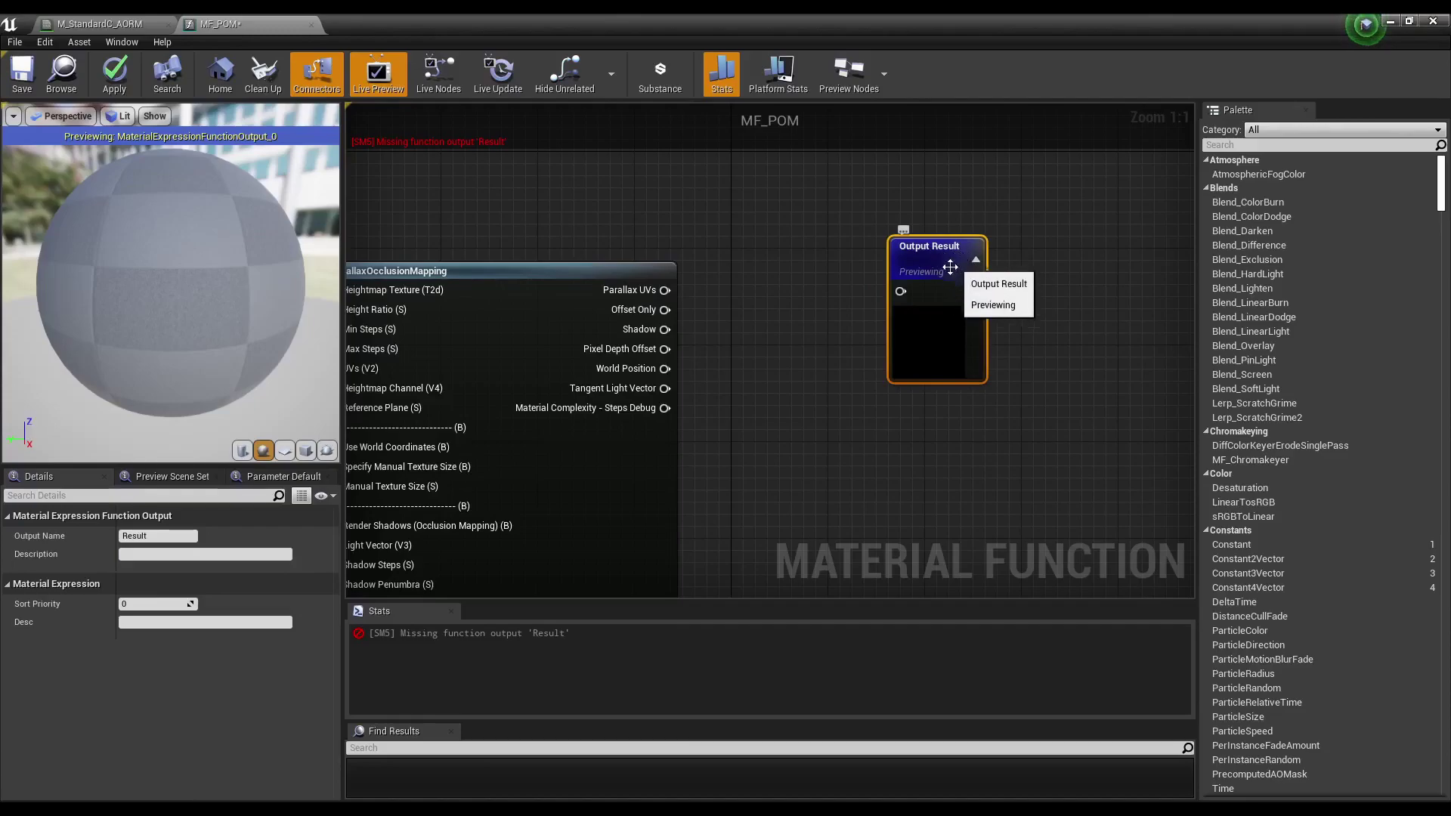
Rename the function output to UV_POM, then select 'POM' to replace it with Parallax_UV.
left_click(149, 539)
type("UV")
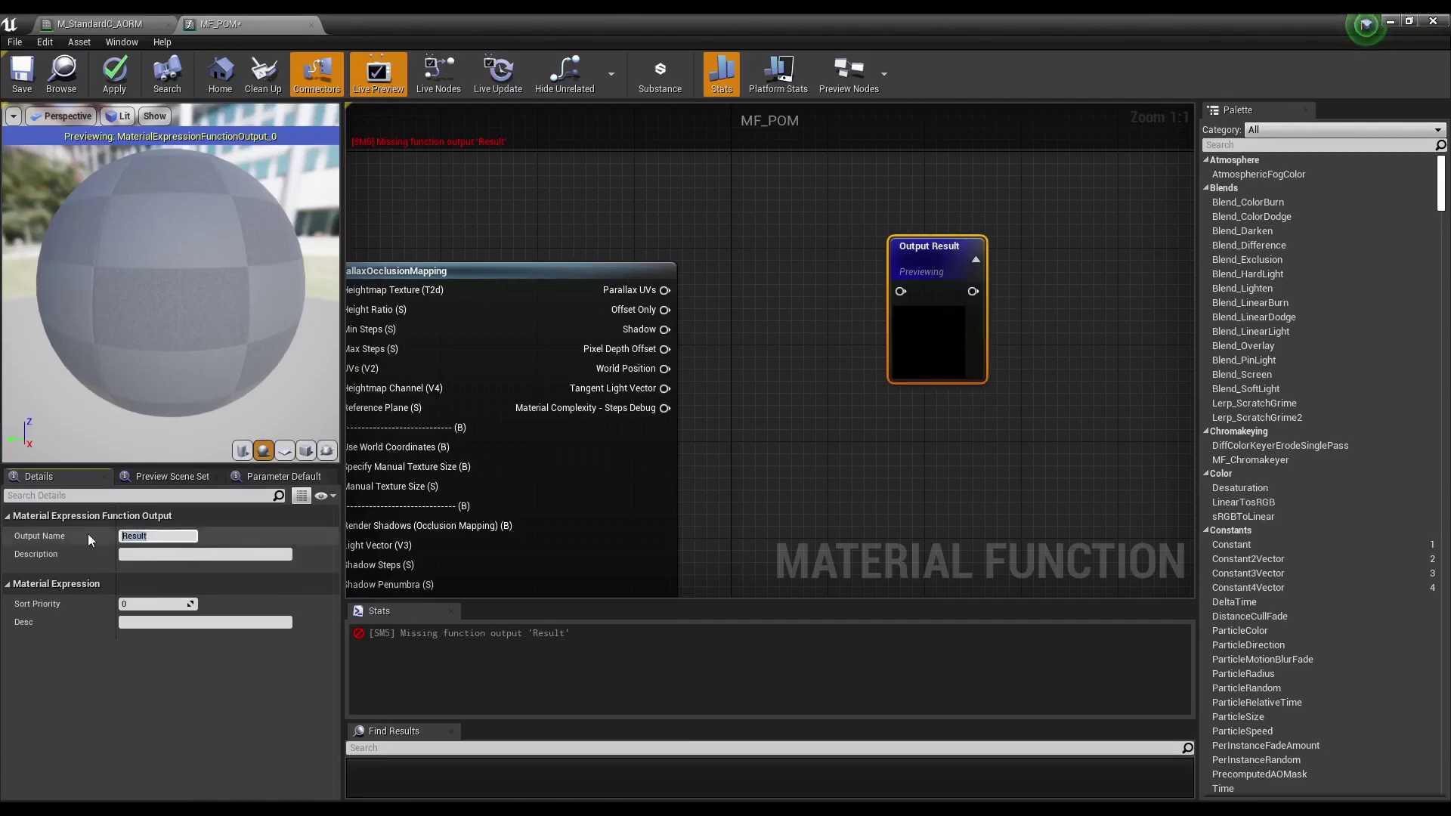
type("_")
type("POM")
key("Return")
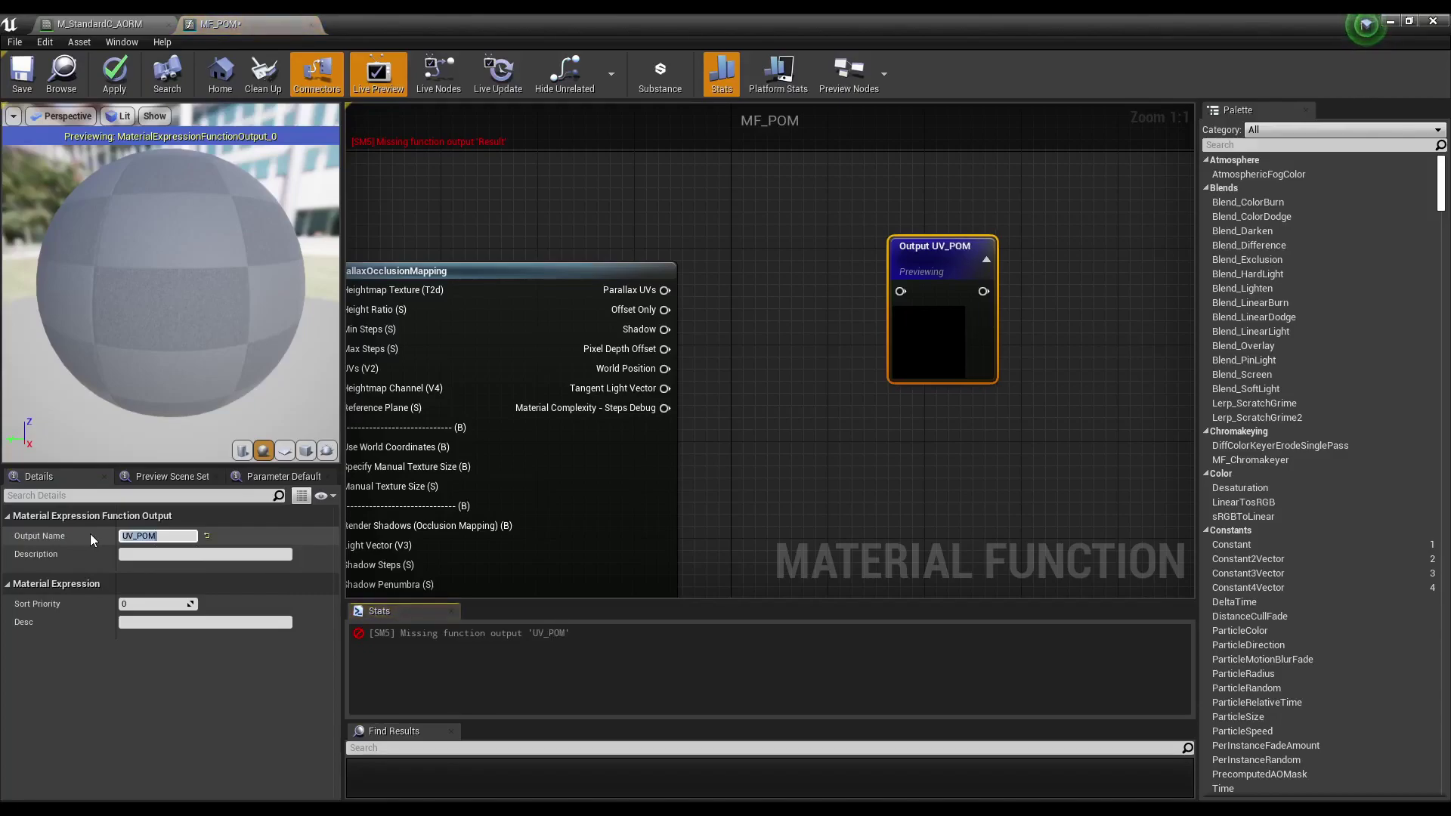
left_click(176, 538)
left_click_drag(137, 537, 181, 523)
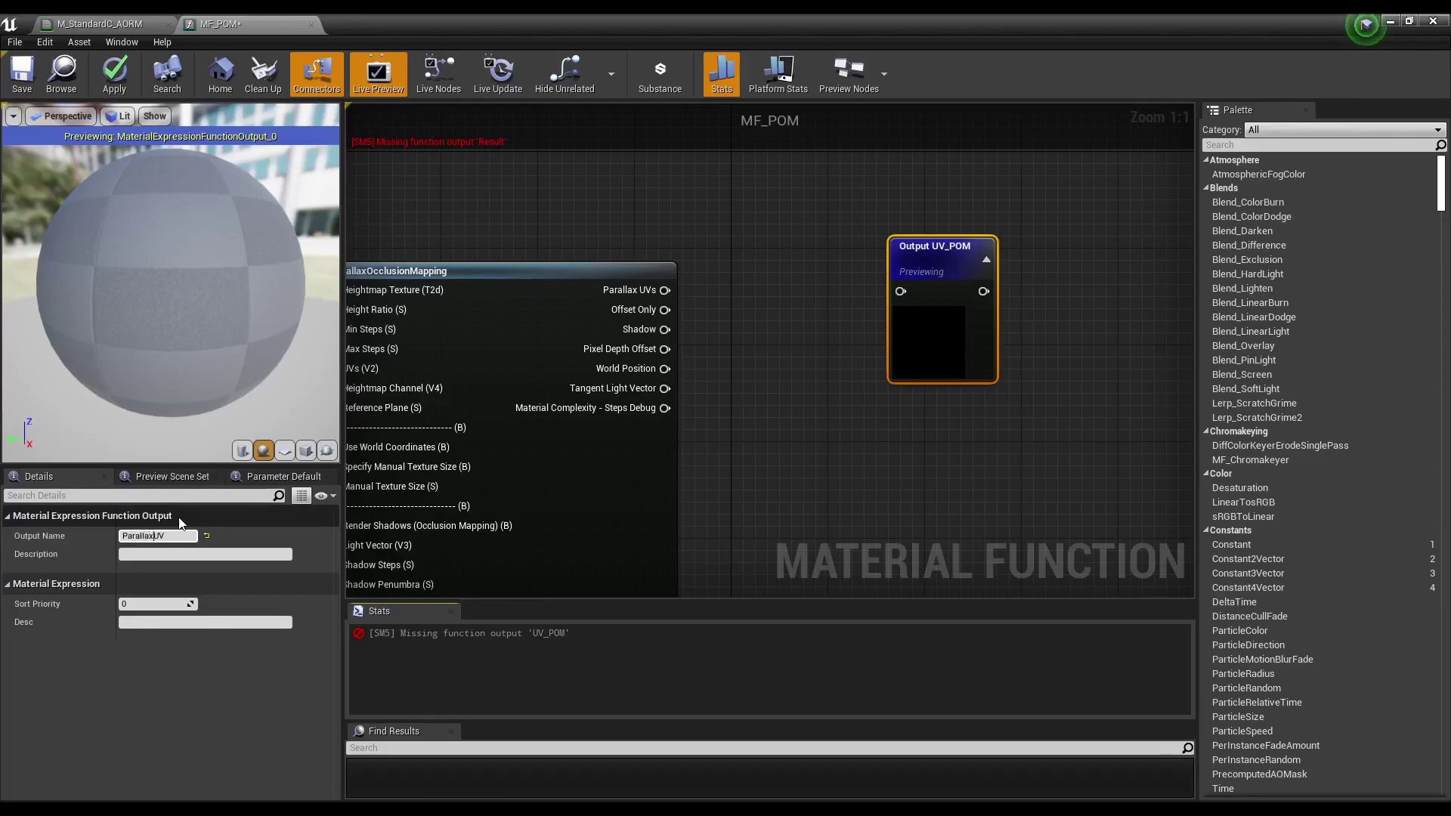
type("Parallax_UV")
Confirm the Parallax_UV name and wire Parallax UVs into that output.
left_click(868, 429)
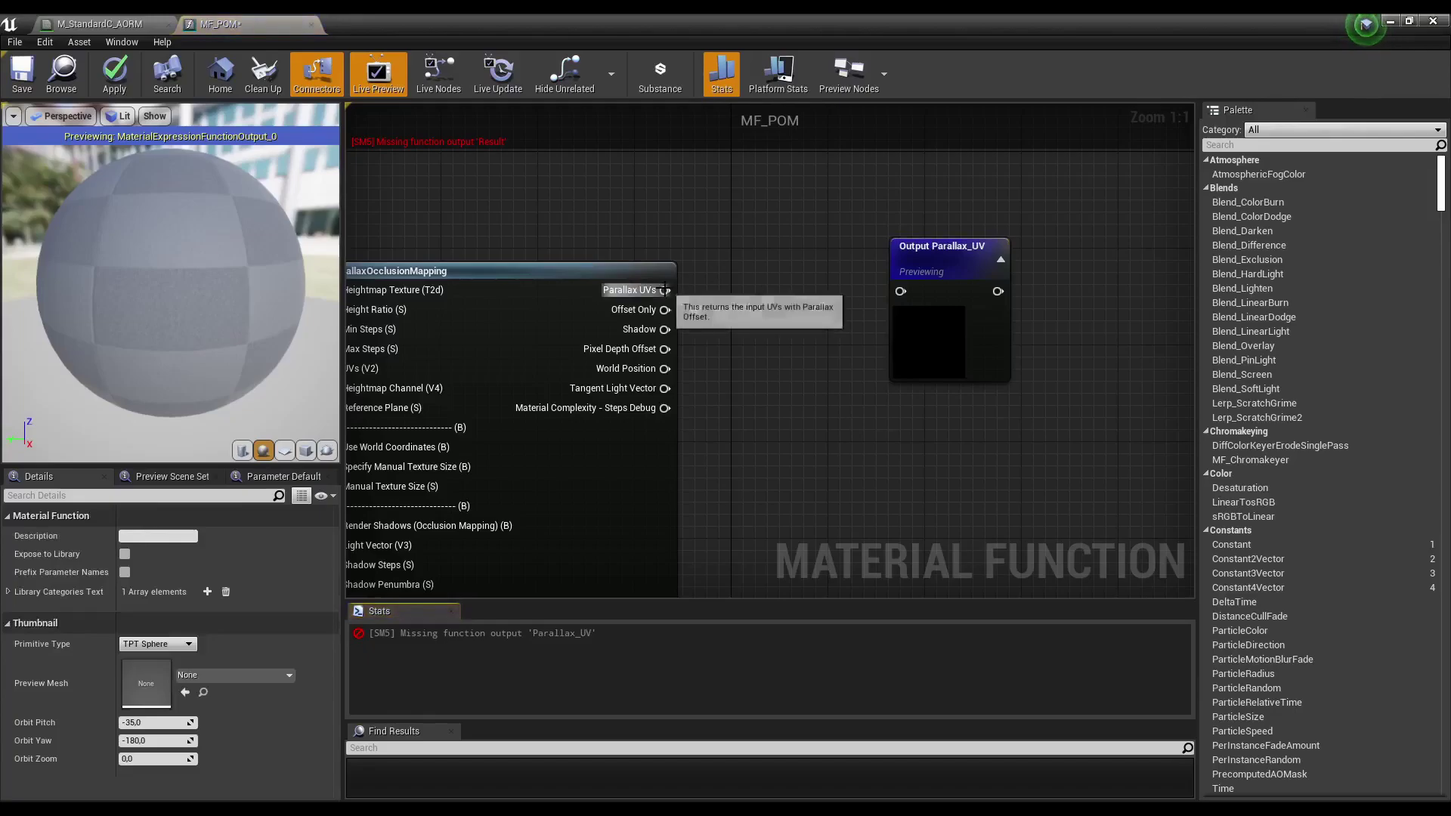
mouse_move(664, 290)
left_mouse_down()
mouse_move(869, 311)
mouse_move(901, 293)
left_mouse_up()
key("Home")
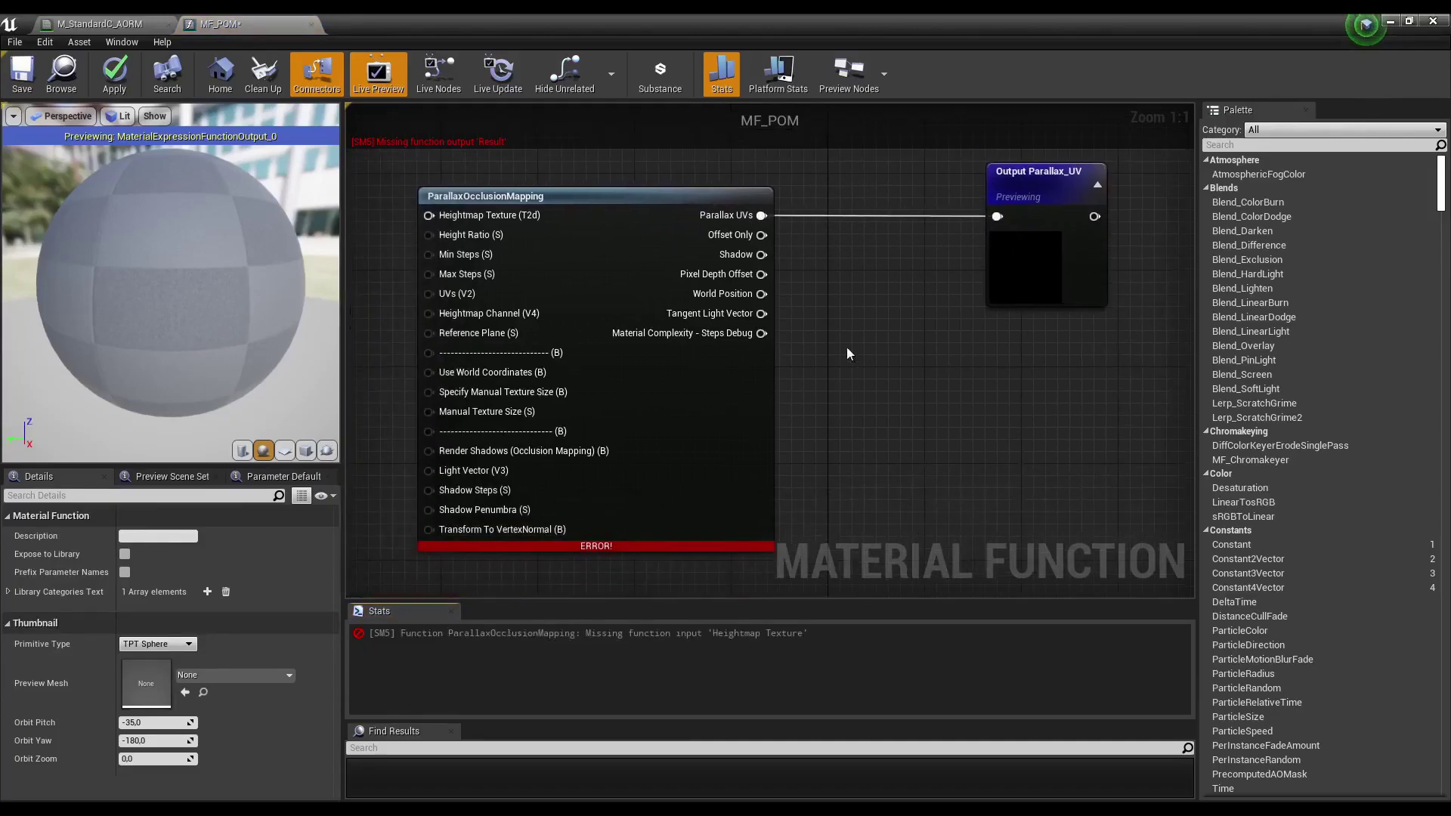
Duplicate the output node and wire Pixel Depth Offset into the copy.
left_click(1048, 276)
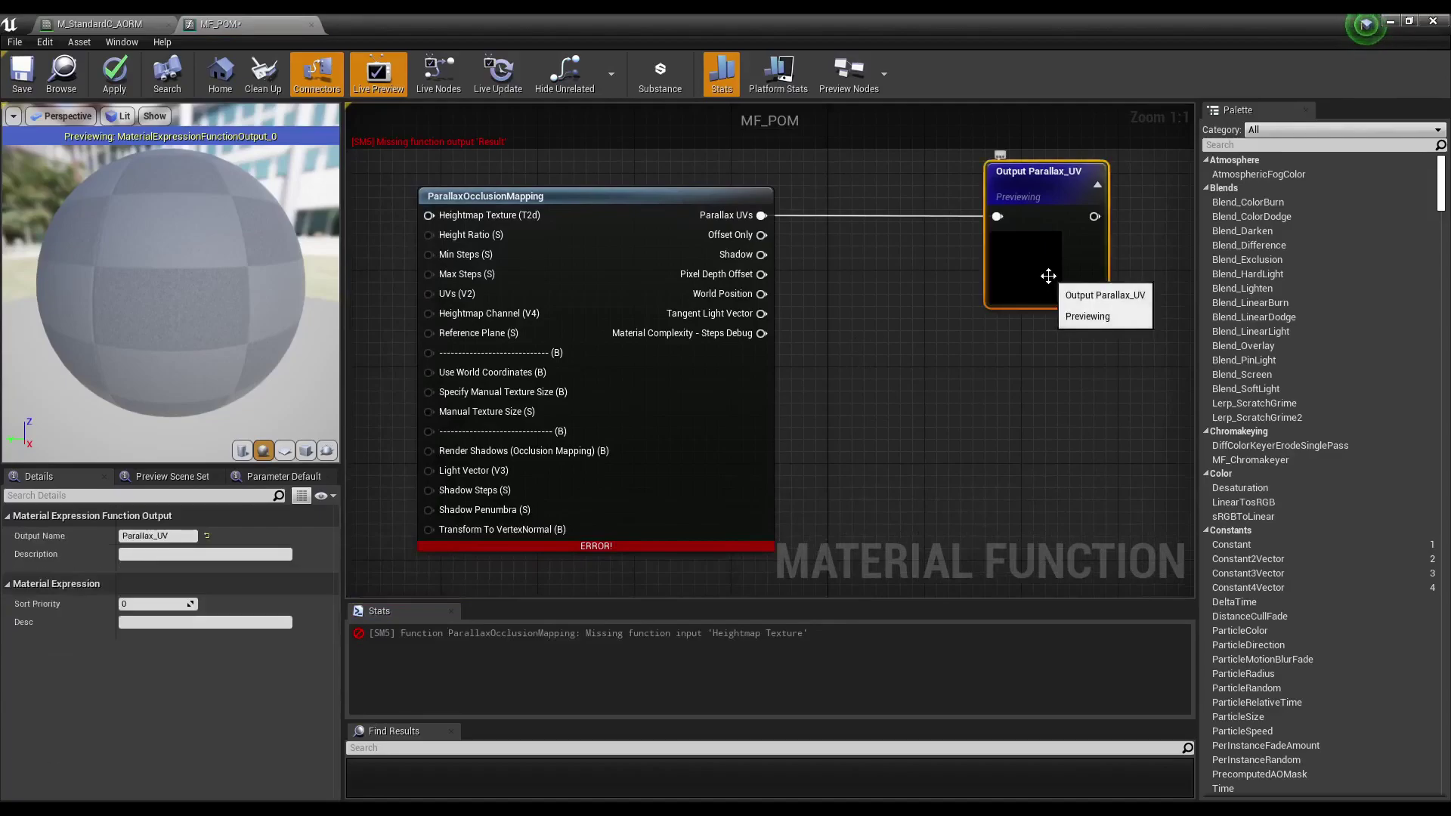
key("ctrl+d")
left_click_drag(1110, 344, 1052, 426)
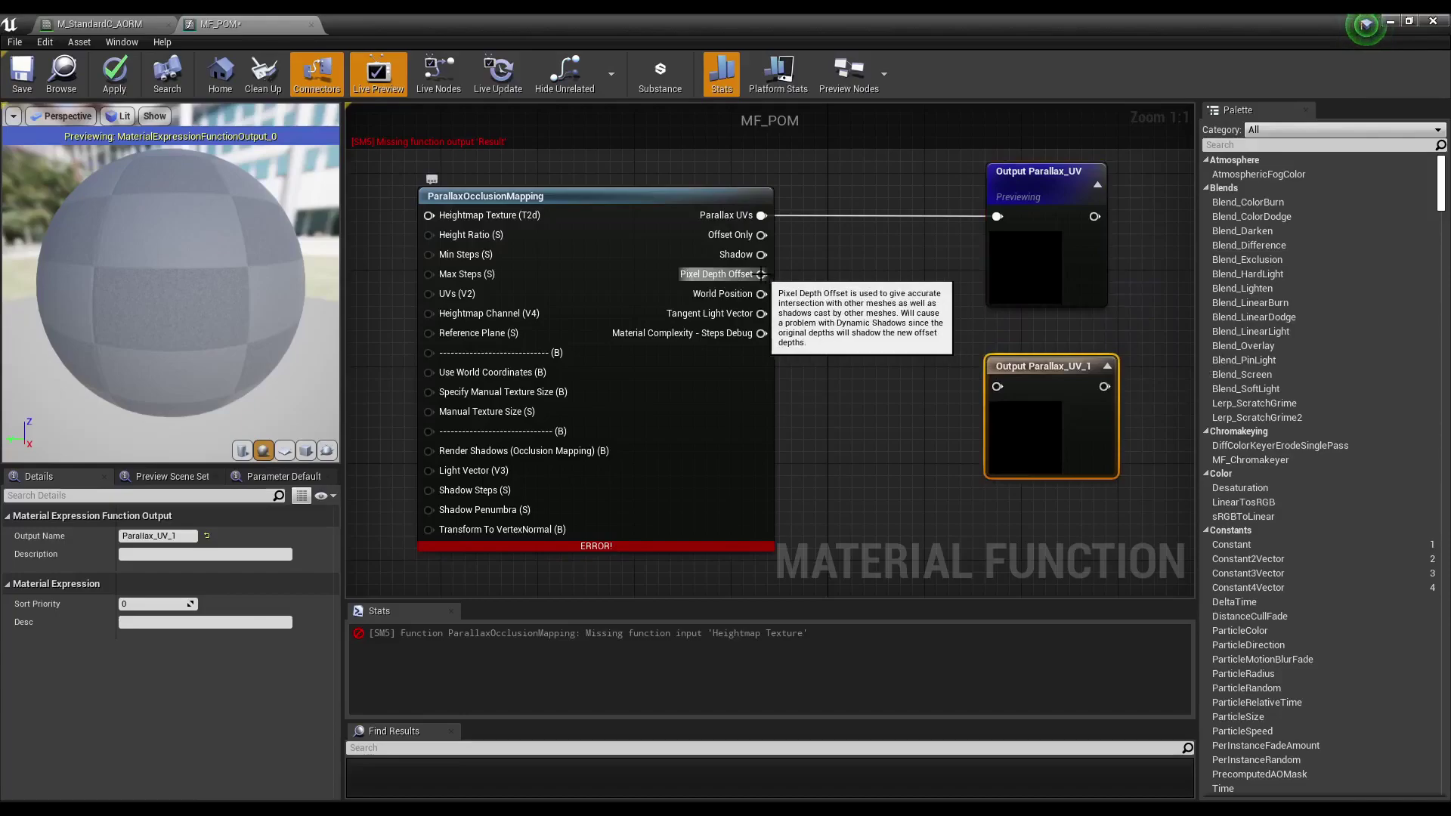
mouse_move(762, 275)
left_click_drag(762, 275, 998, 387)
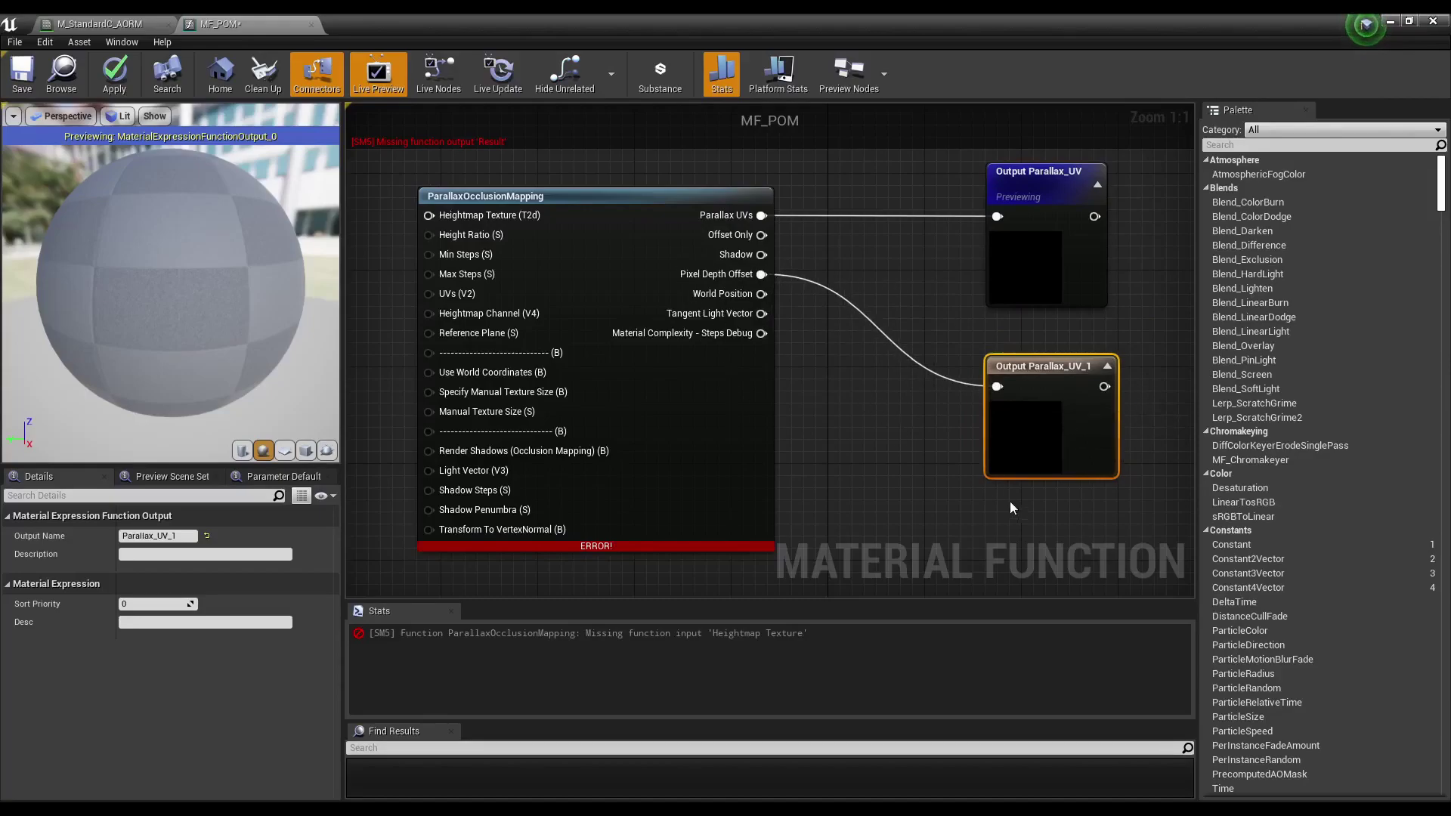
scroll(821, 425, "down", 1)
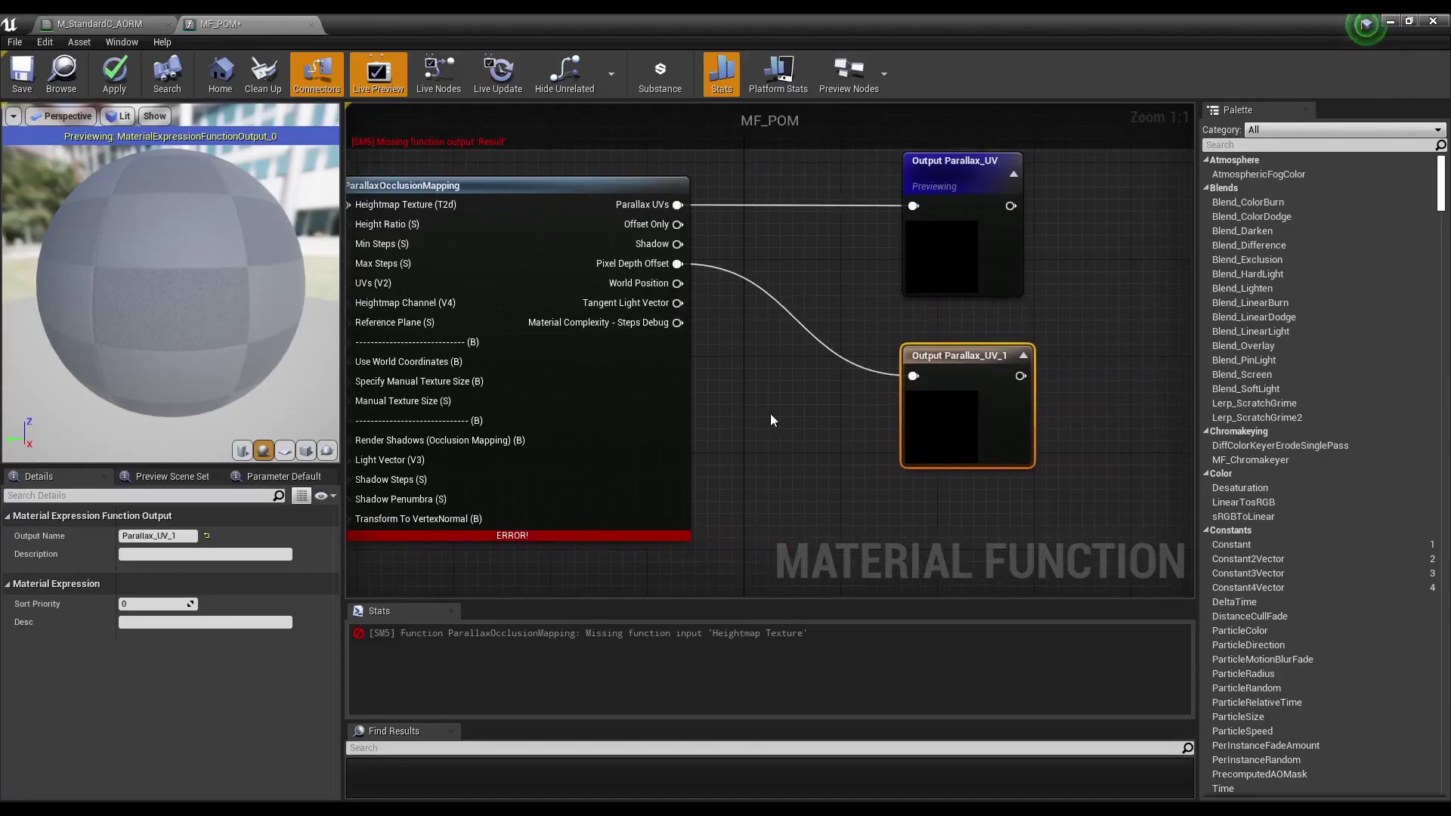
scroll(769, 414, "down", 1)
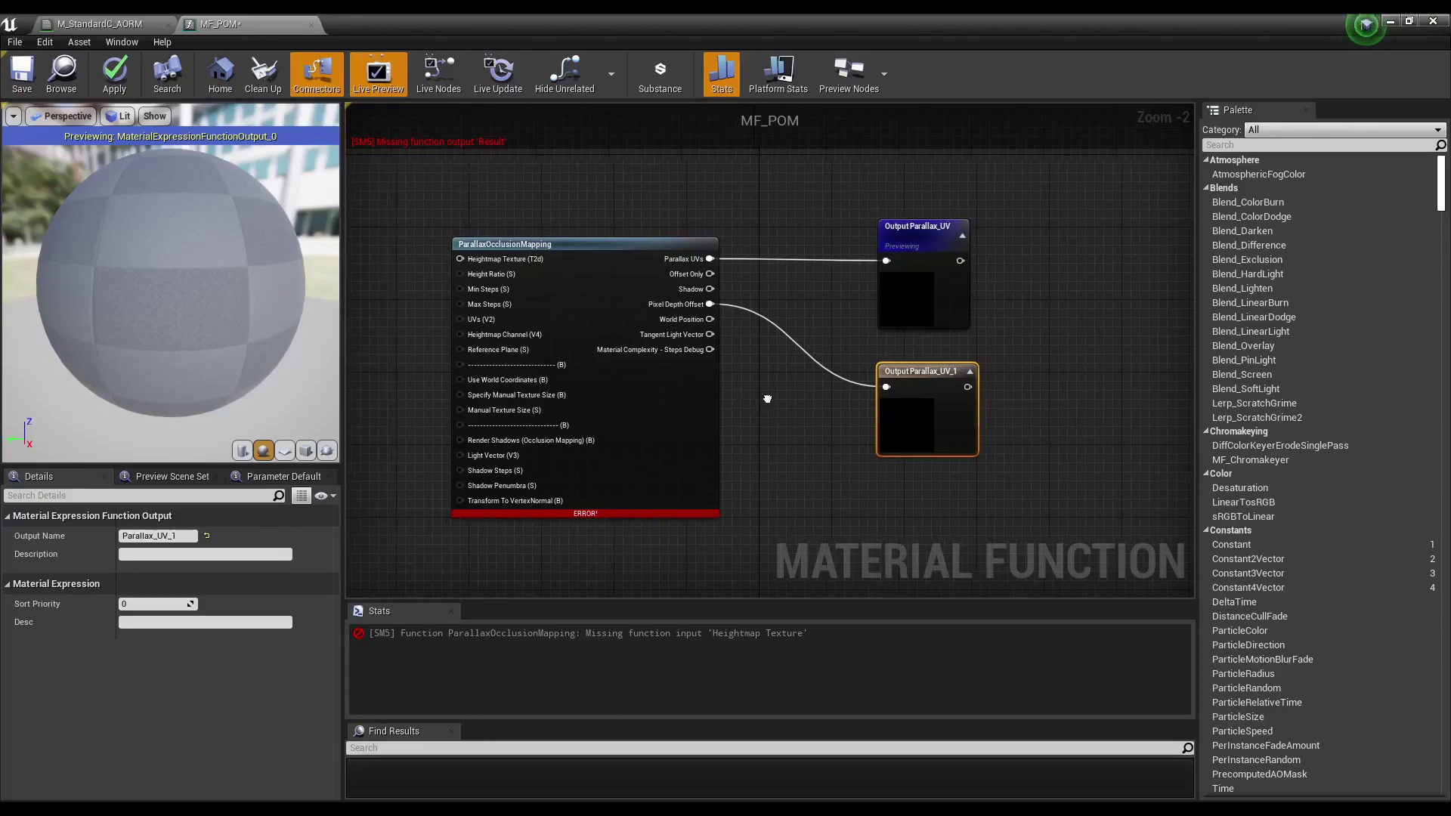
right_click_drag(947, 411, 886, 368)
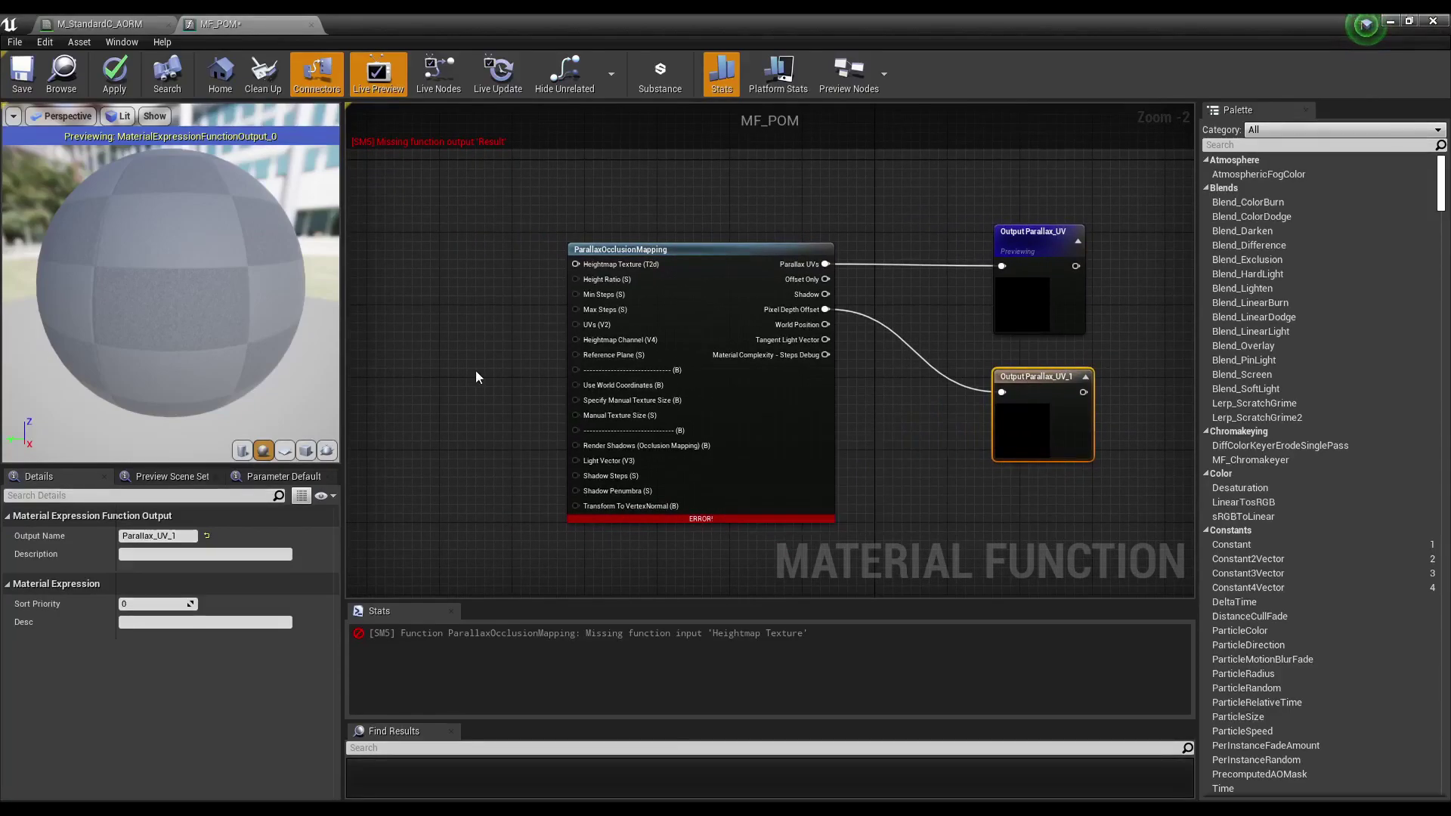
right_click_drag(476, 376, 539, 380)
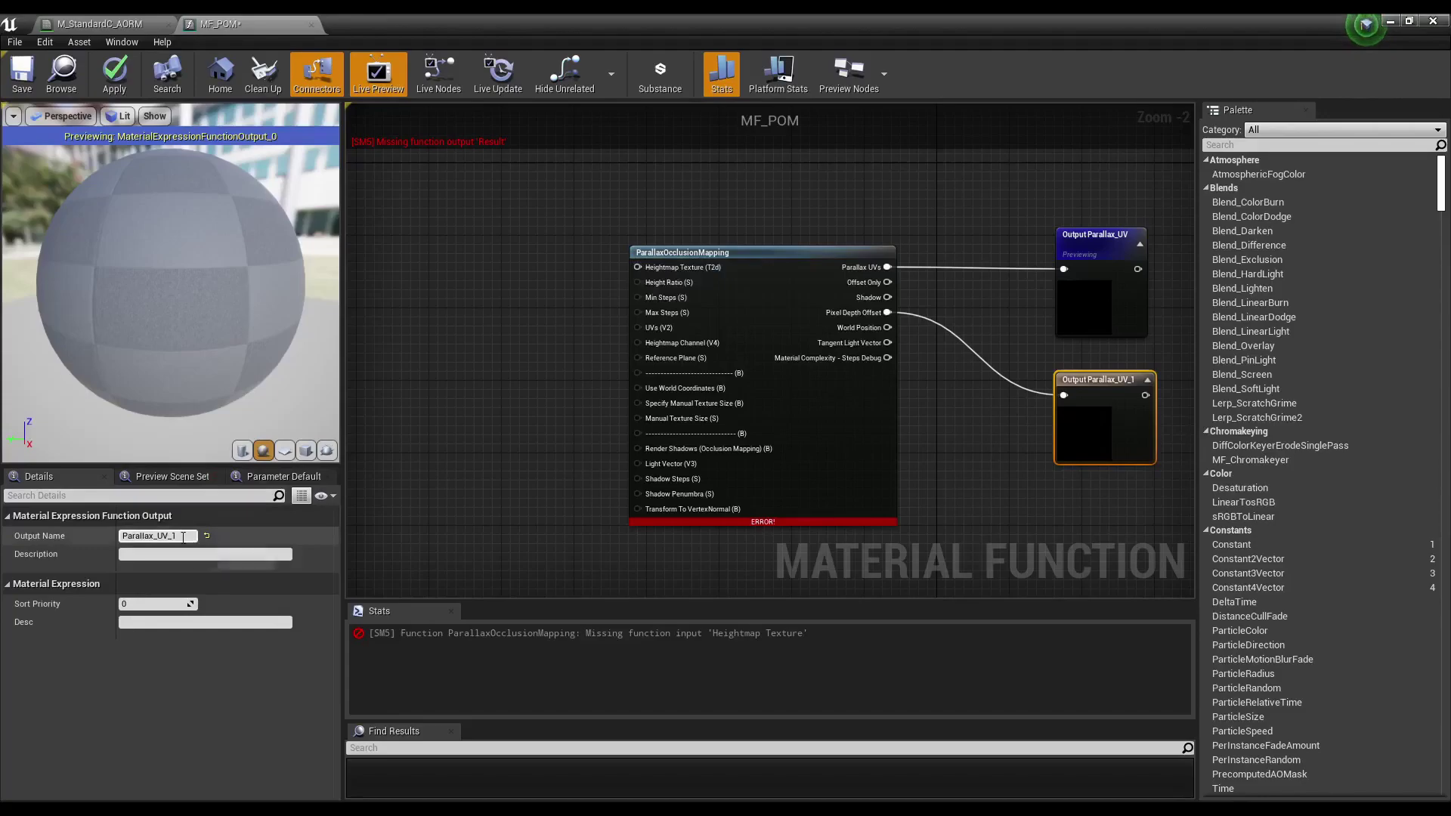
Name the duplicated output Pixel_Depht_Offset.
left_click(151, 536)
type("Pixel")
type("DephtO")
type("ffset")
key("Return")
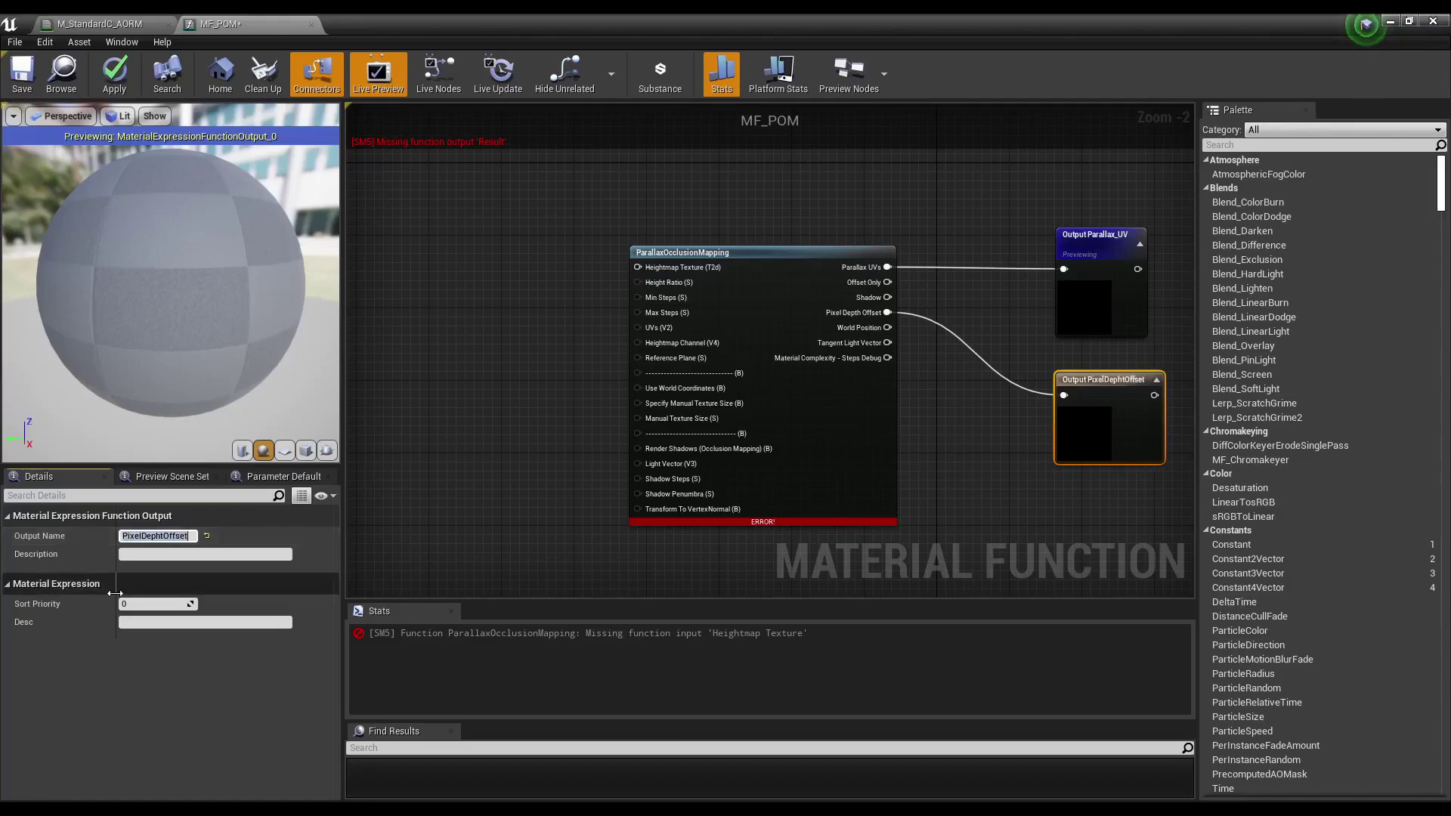
left_click(323, 557)
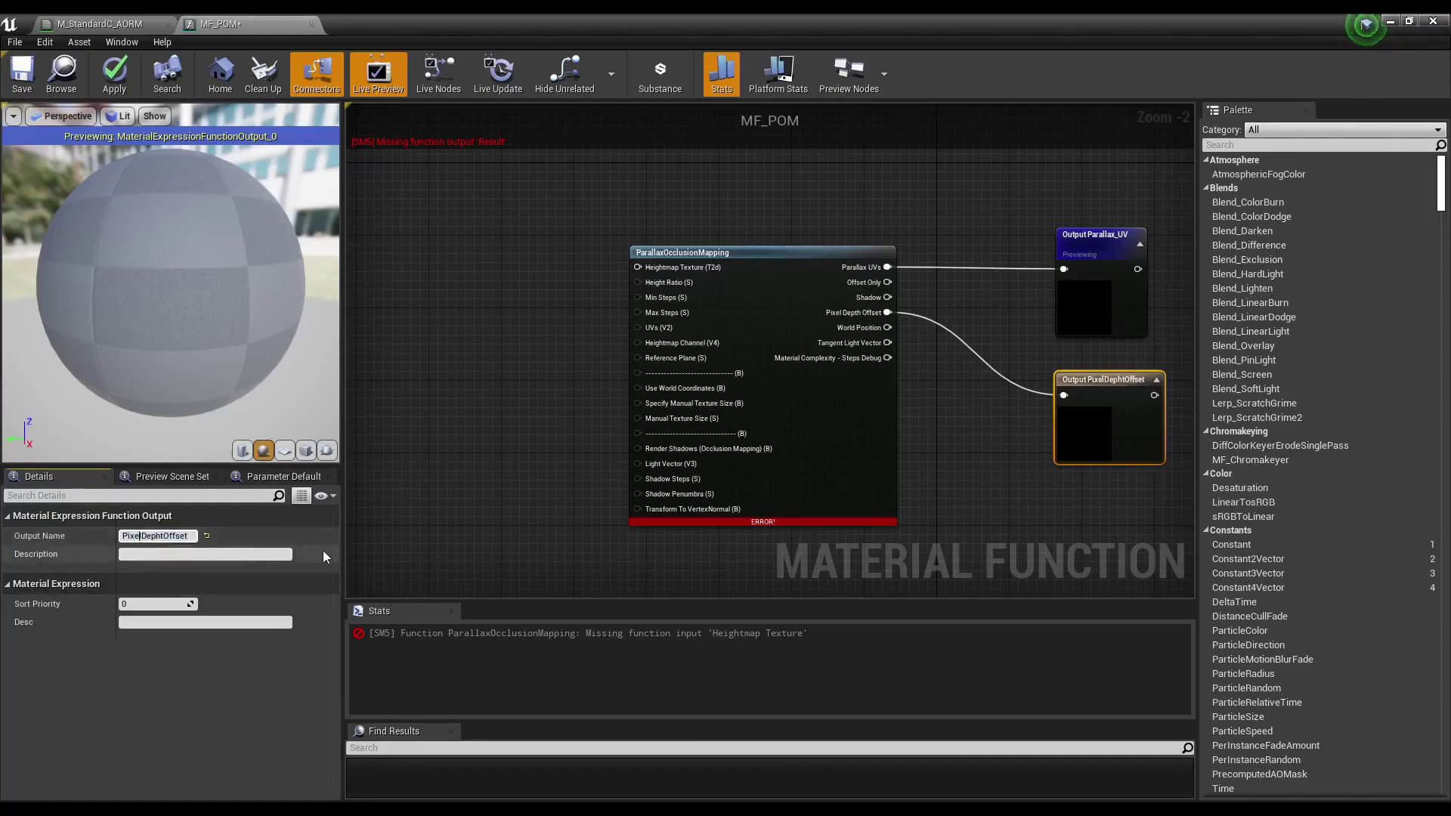
type("_")
type("_")
left_click(515, 378)
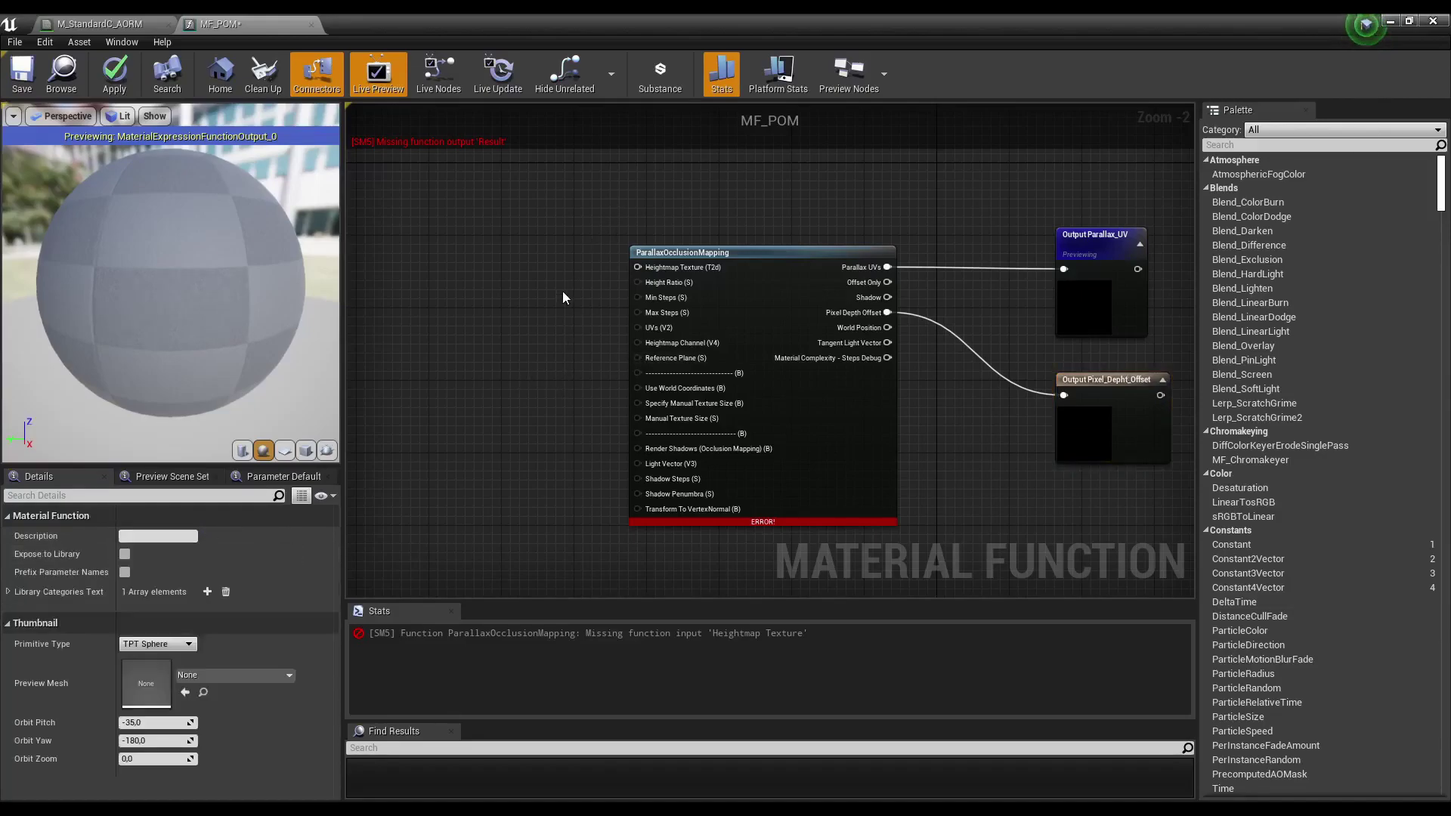
right_click_drag(562, 297, 625, 315)
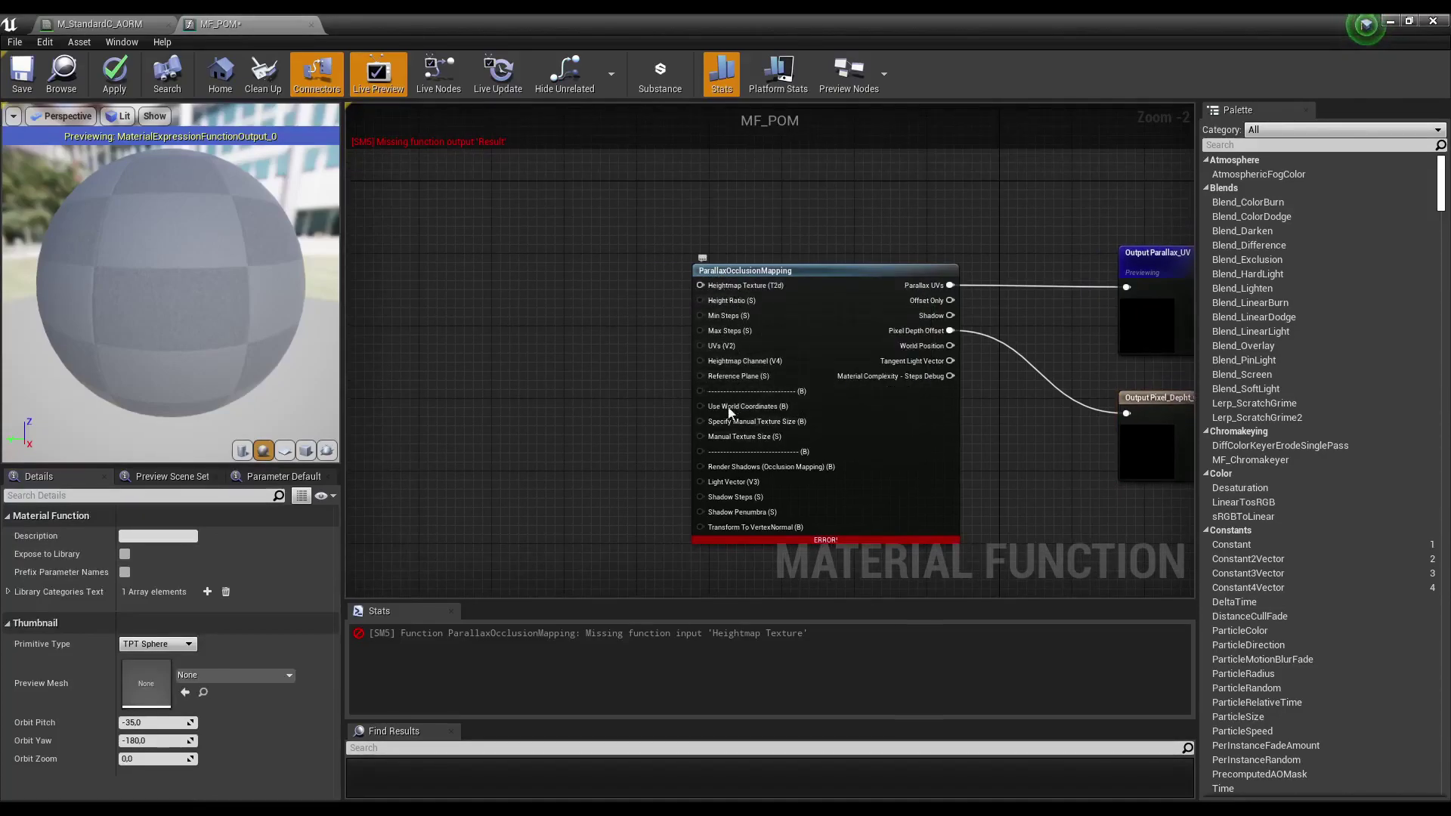
scroll(965, 429, "up", 1)
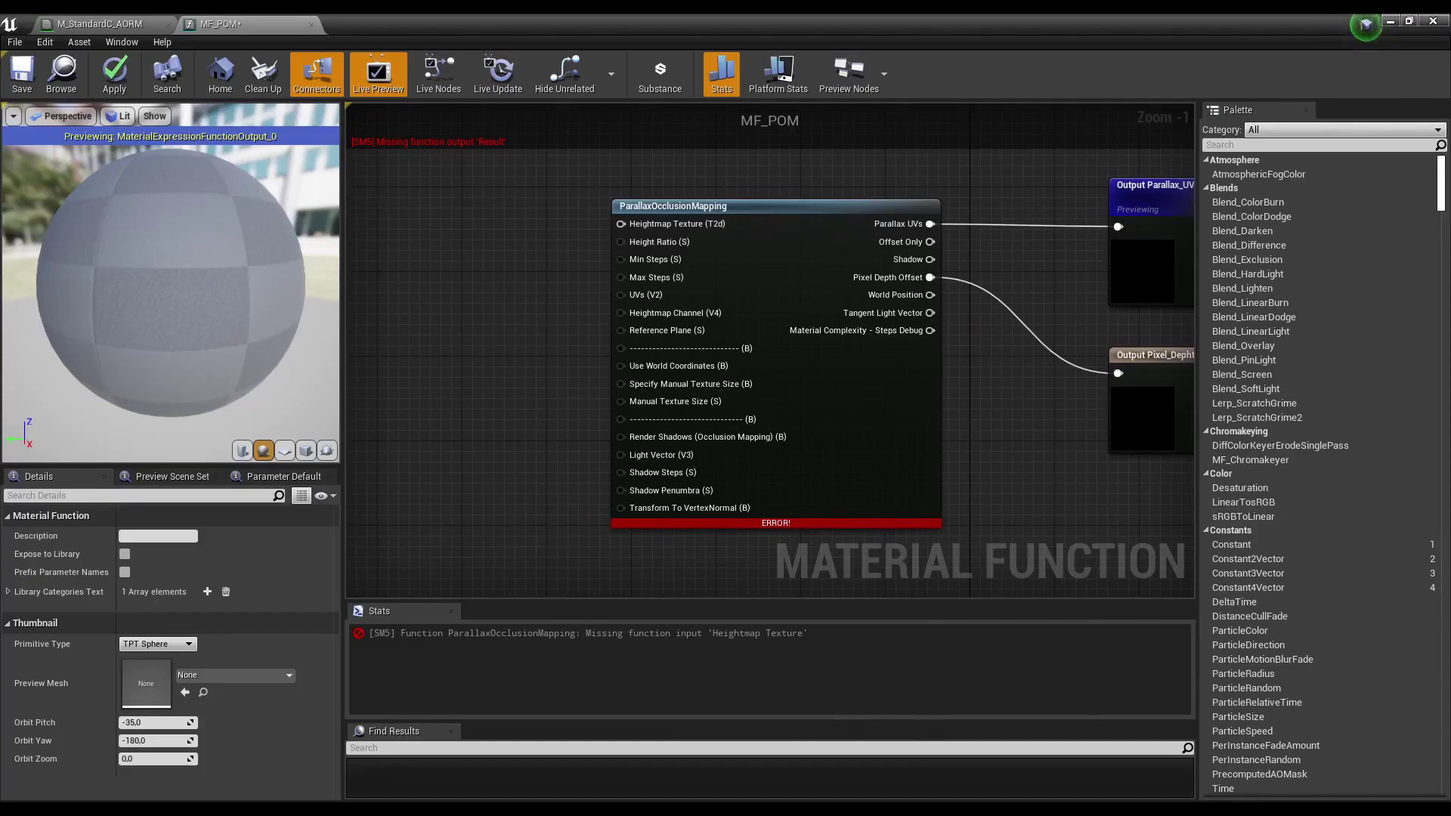
right_click_drag(964, 423, 1089, 425)
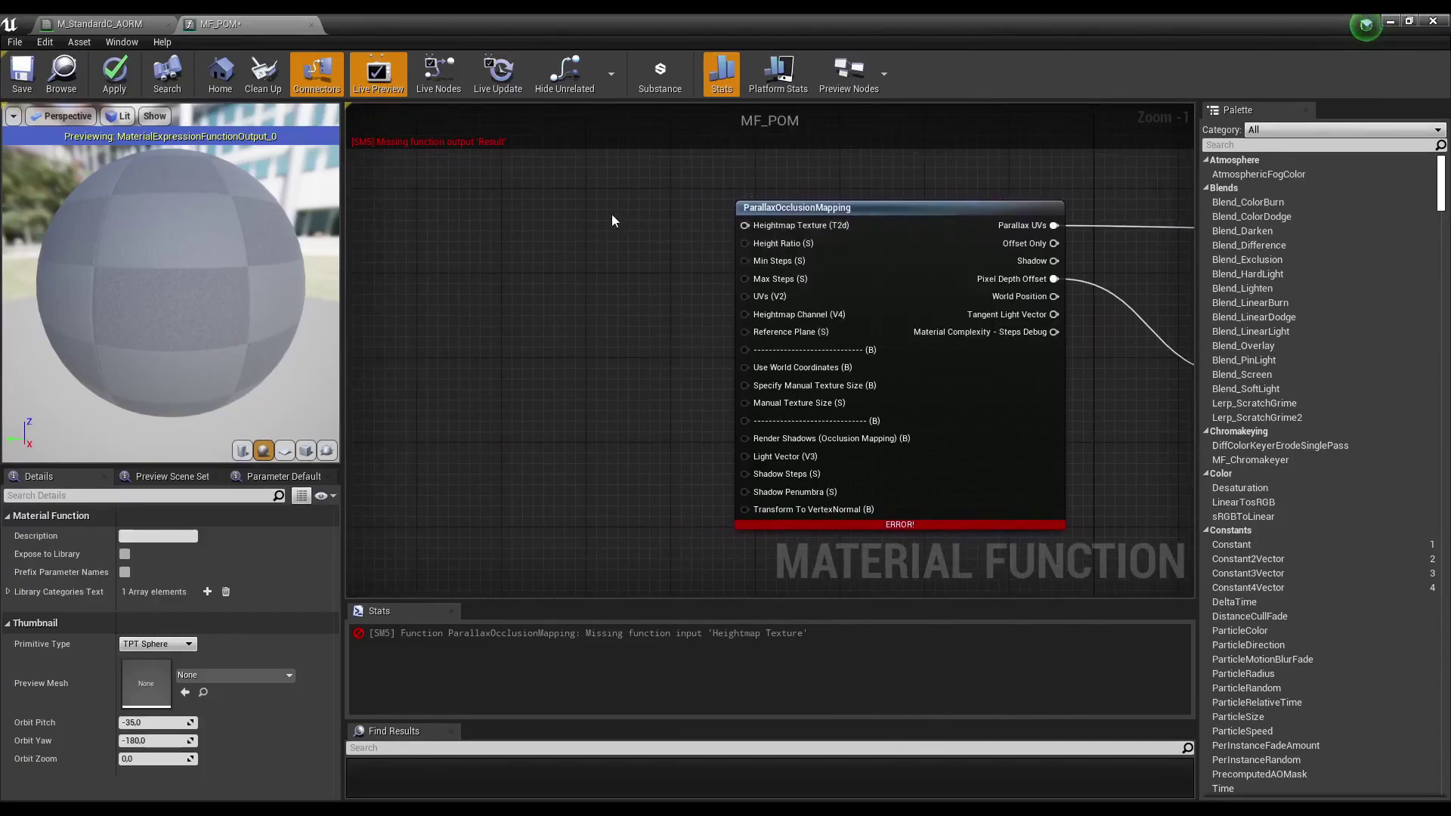
right_click_drag(590, 184, 574, 255)
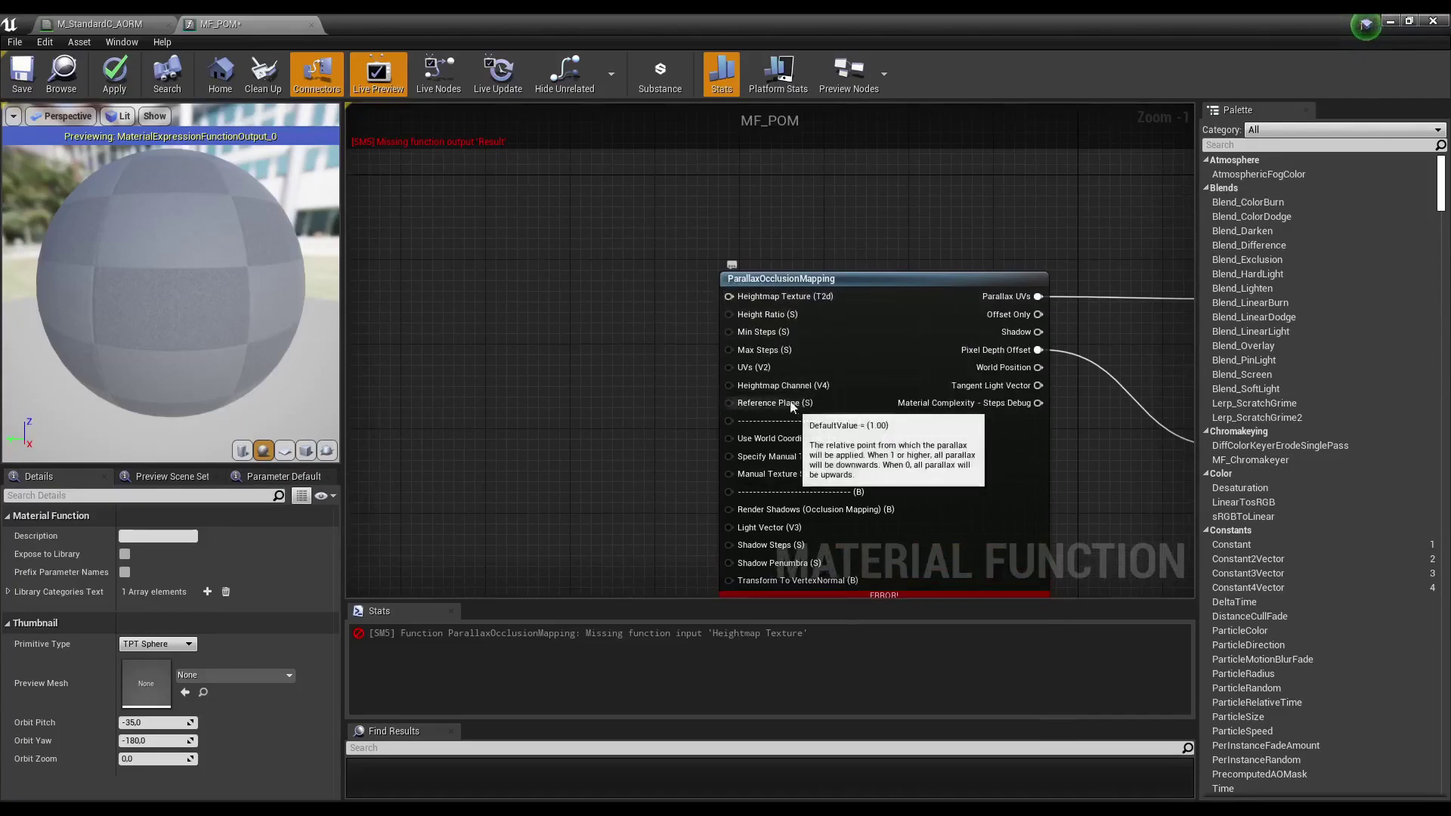
right_click_drag(573, 229, 641, 233)
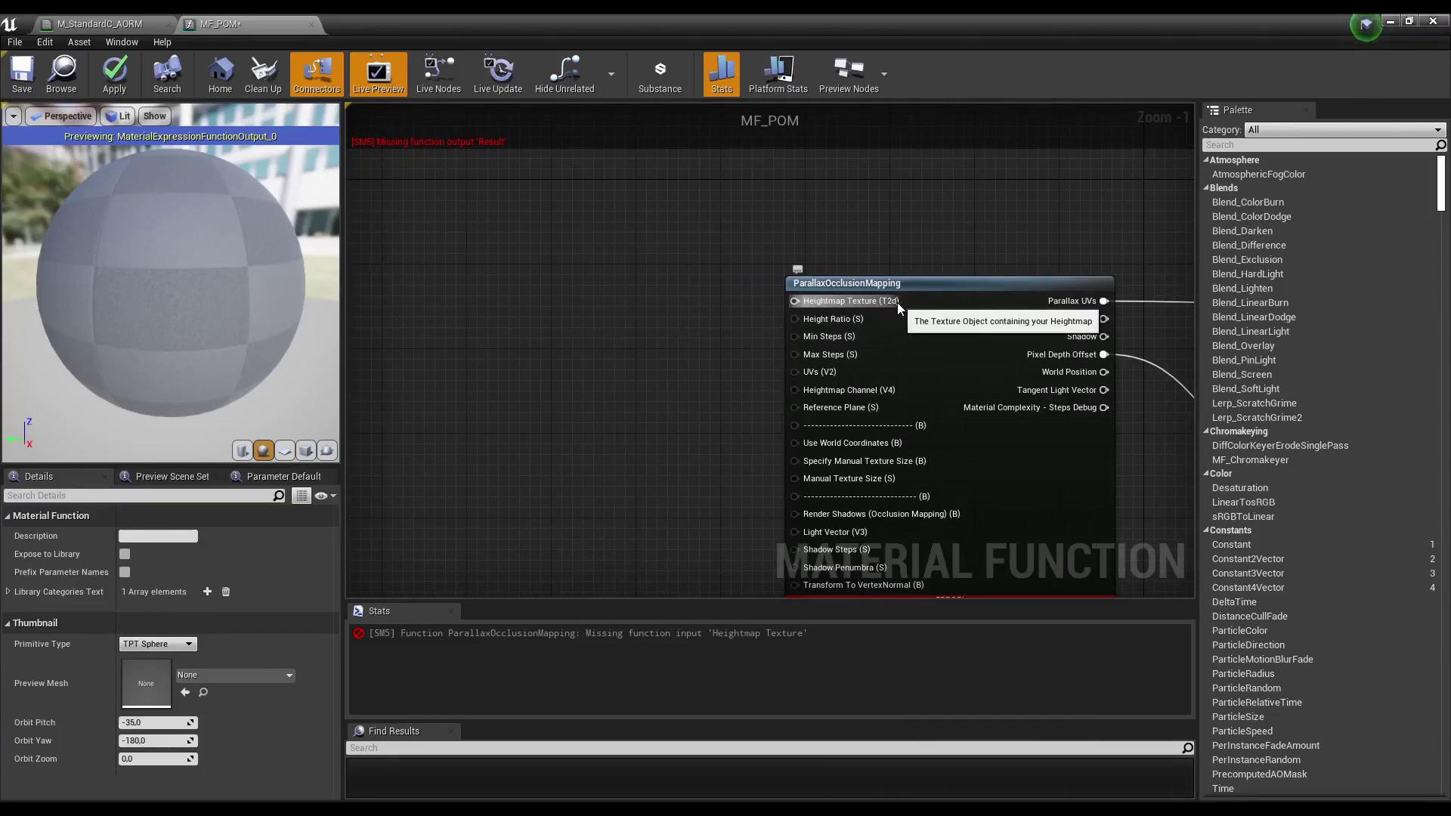
Add a trial Texture Sample node and move it lower in the graph.
right_click(571, 247)
type("texture")
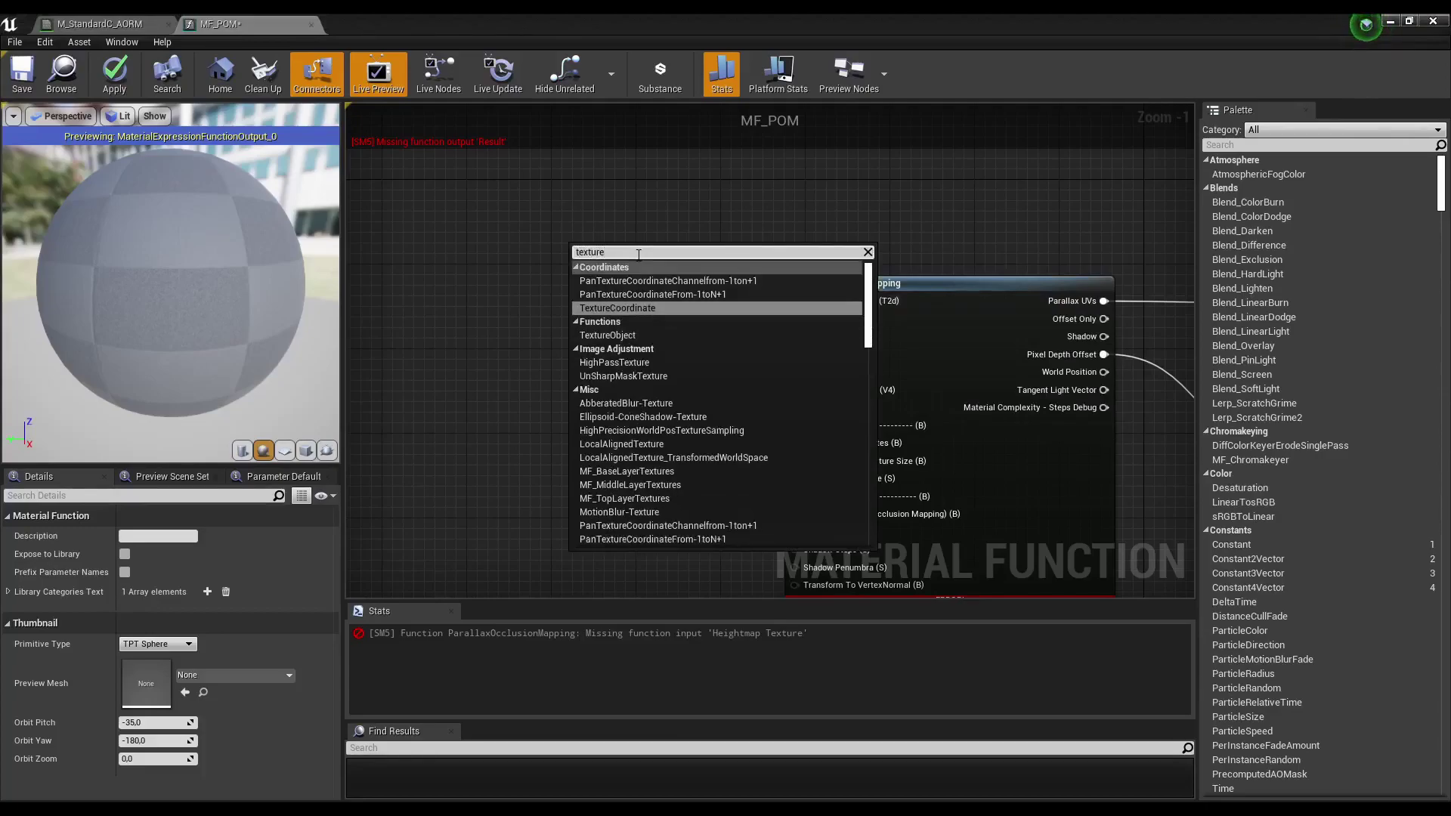
type(" sampe")
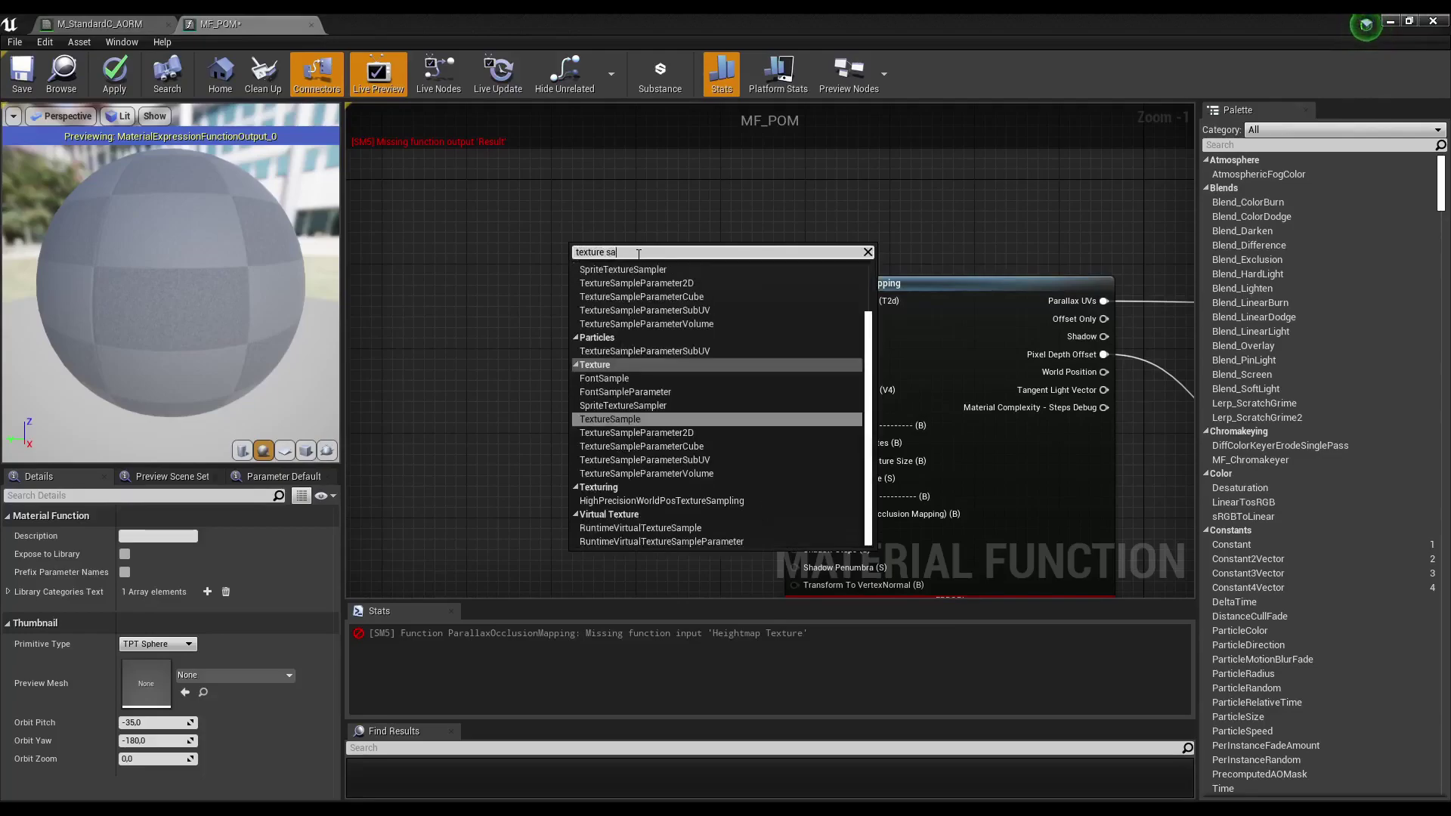
key("BackSpace")
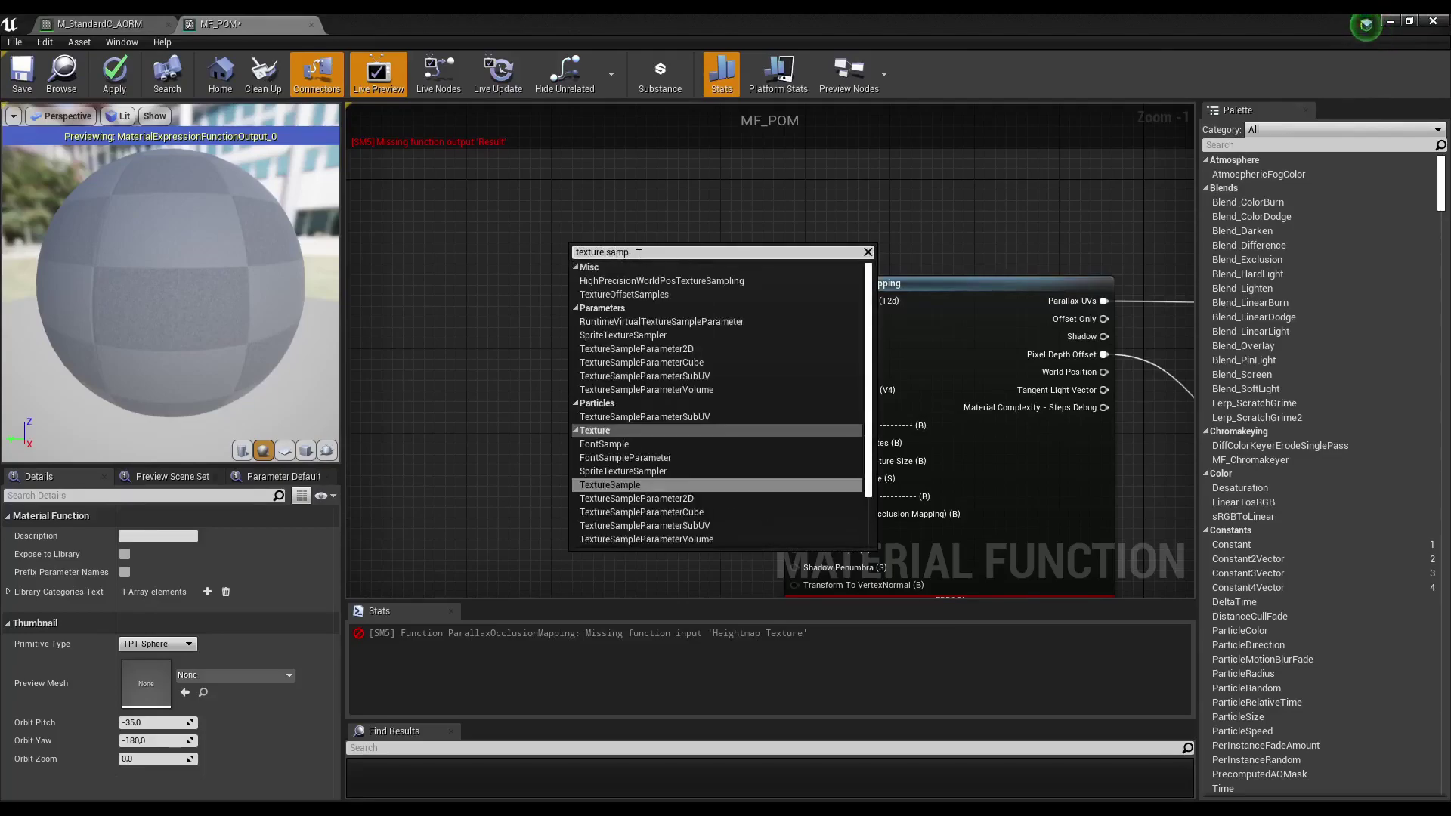
type("ler")
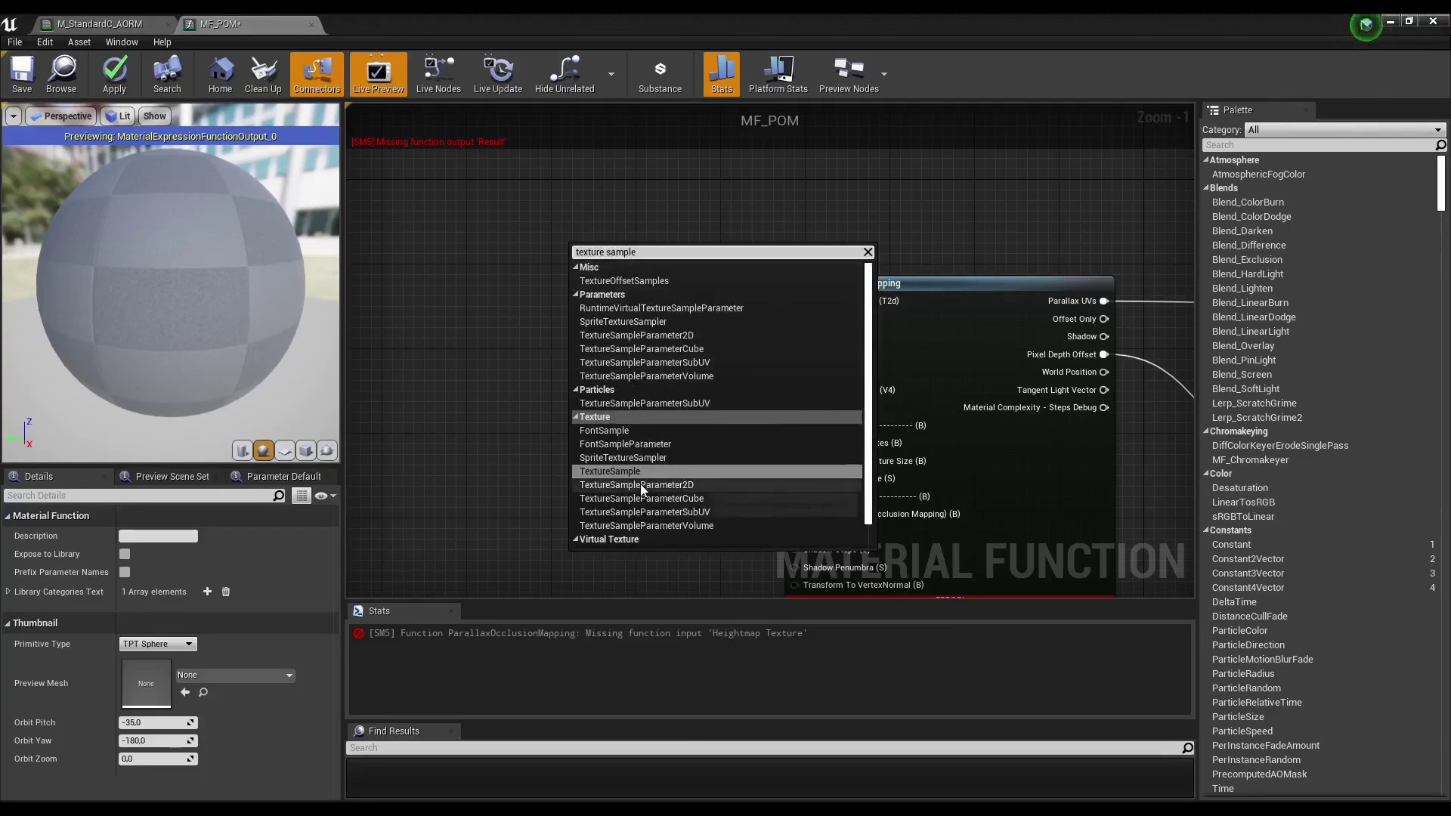
left_click(631, 473)
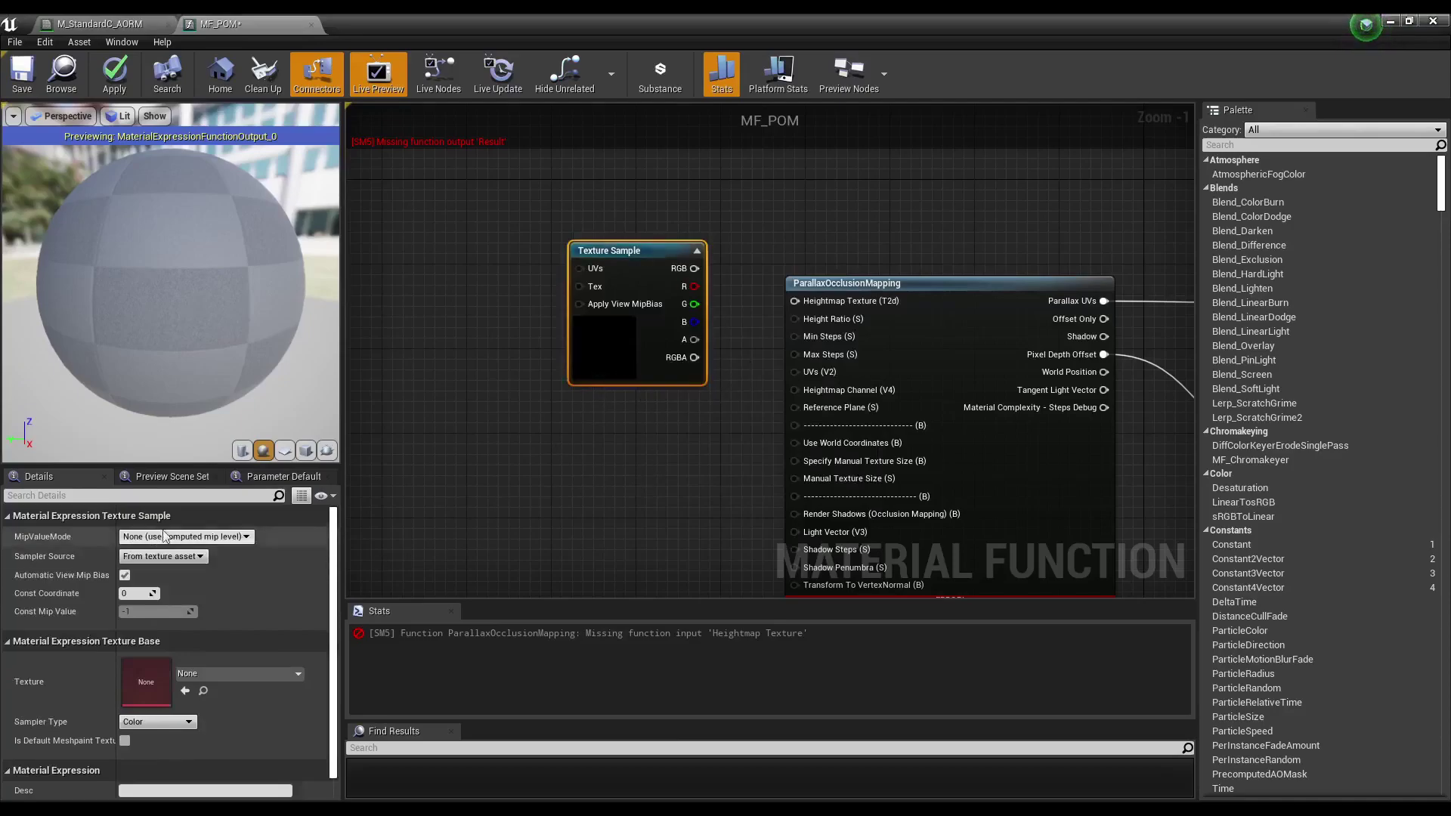
left_click_drag(632, 355, 626, 430)
Add a Texture Object node, delete the Texture Sample, and place it beside ParallaxOcclusionMapping.
right_click(614, 243)
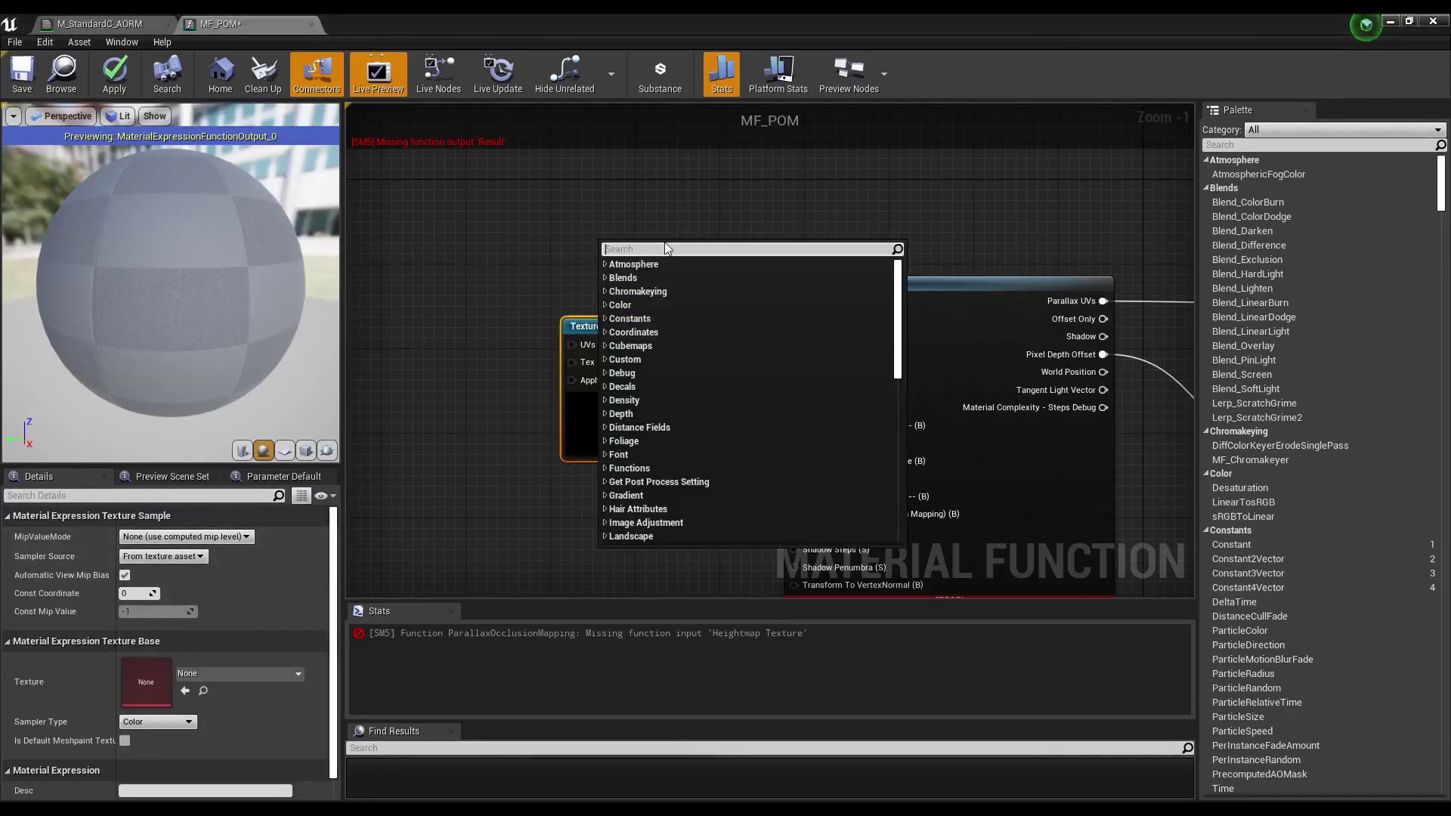
type("text")
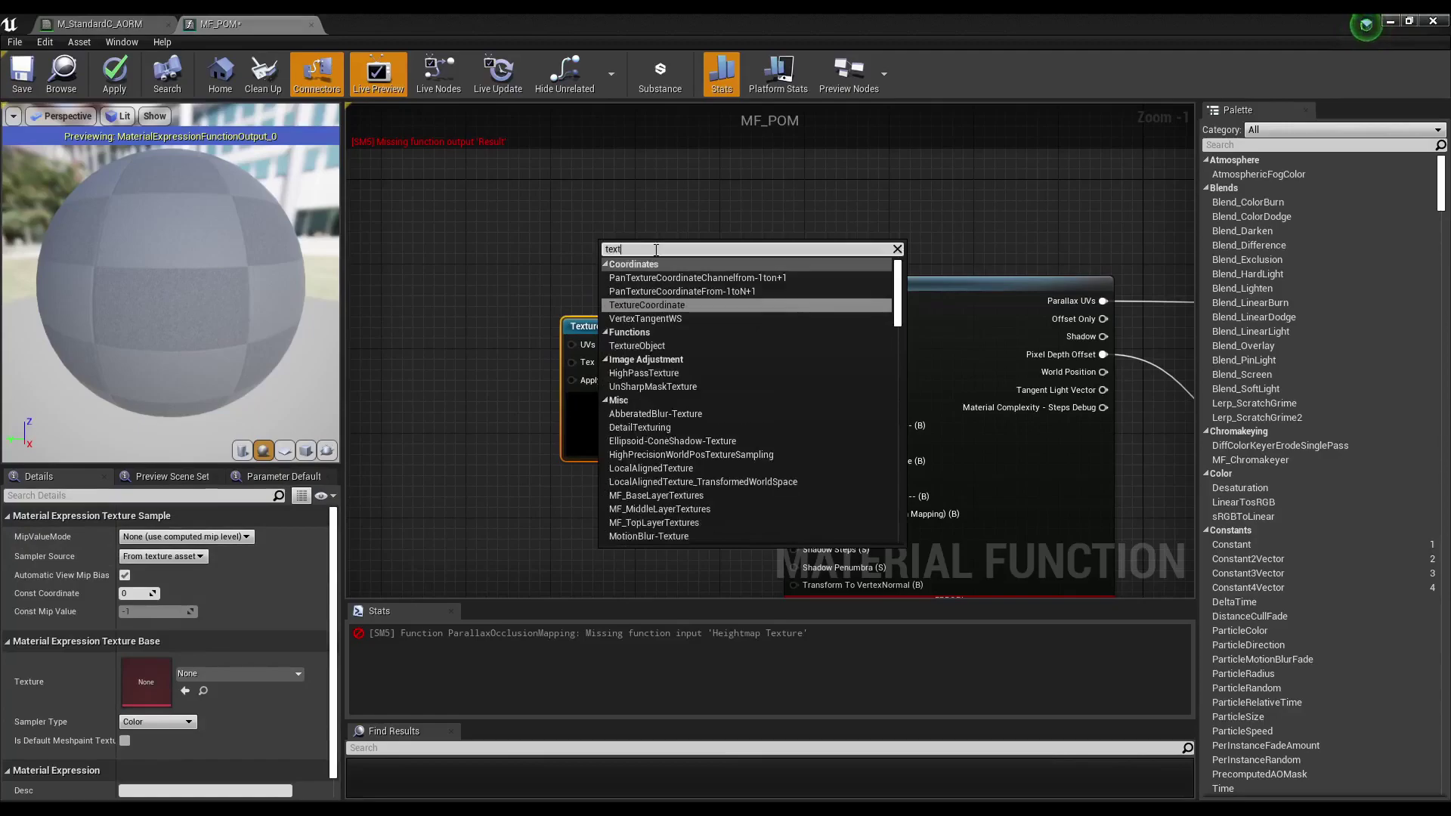
type("ure obje")
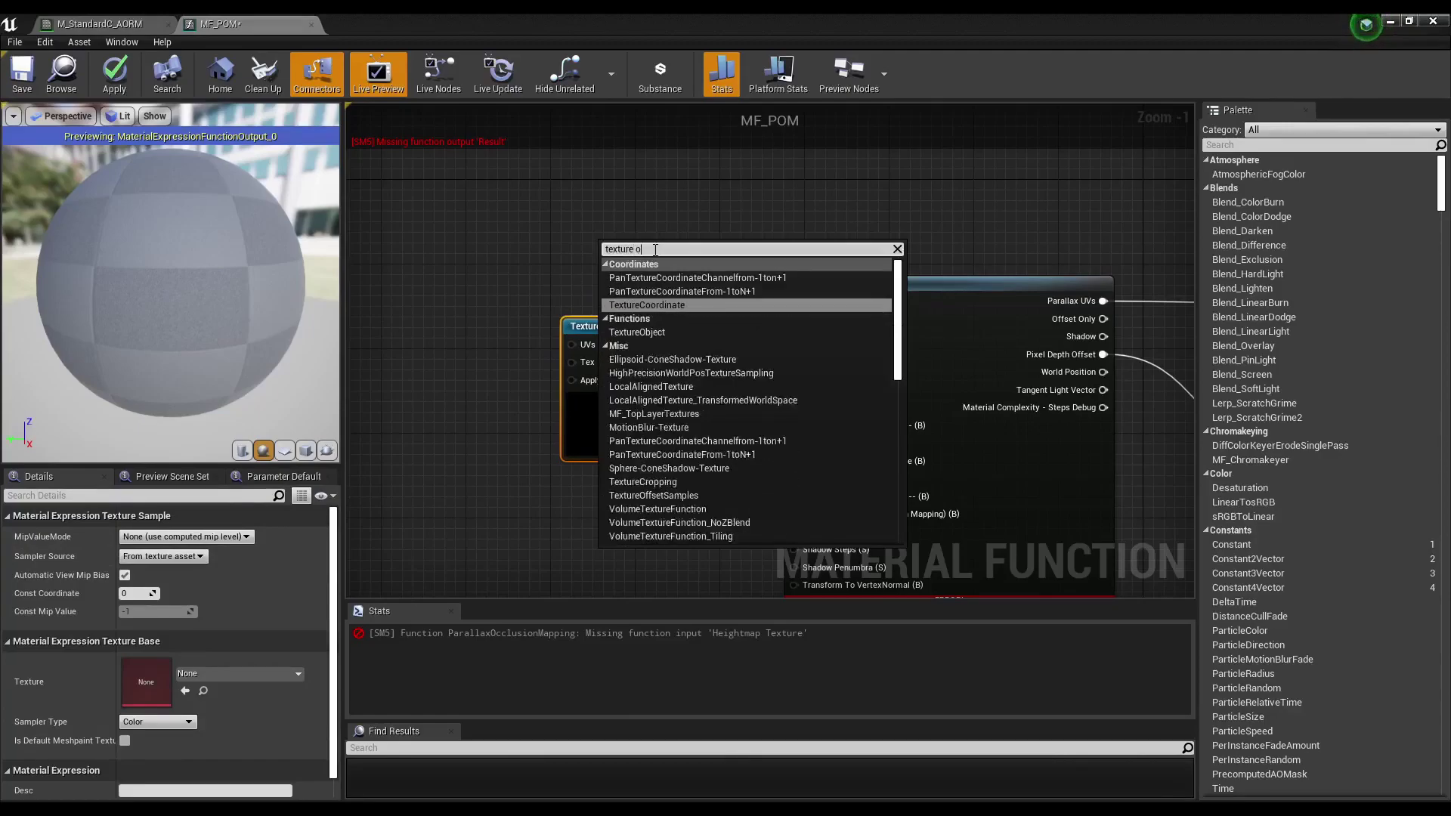
left_click(652, 334)
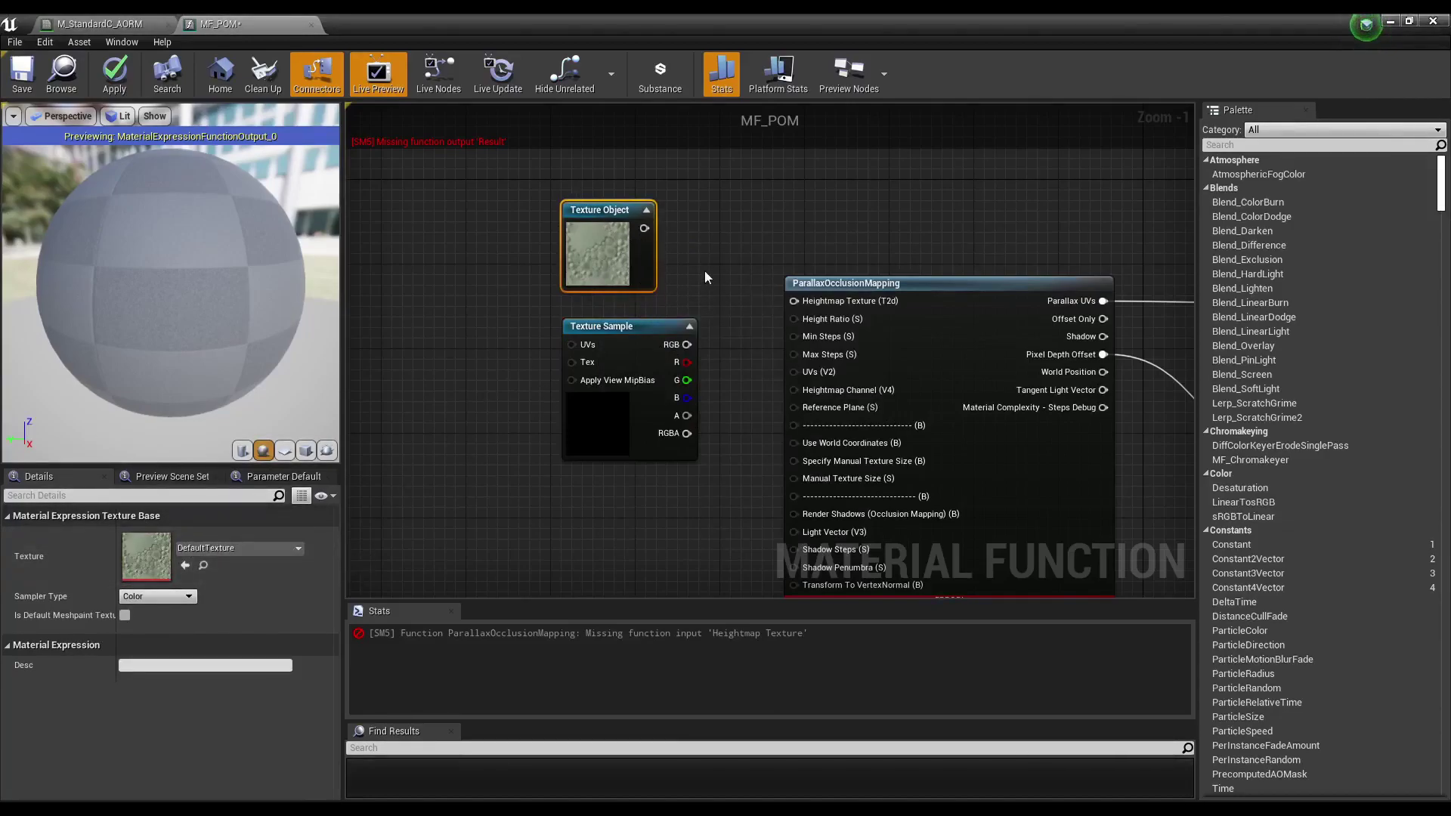
left_click_drag(635, 342, 624, 393)
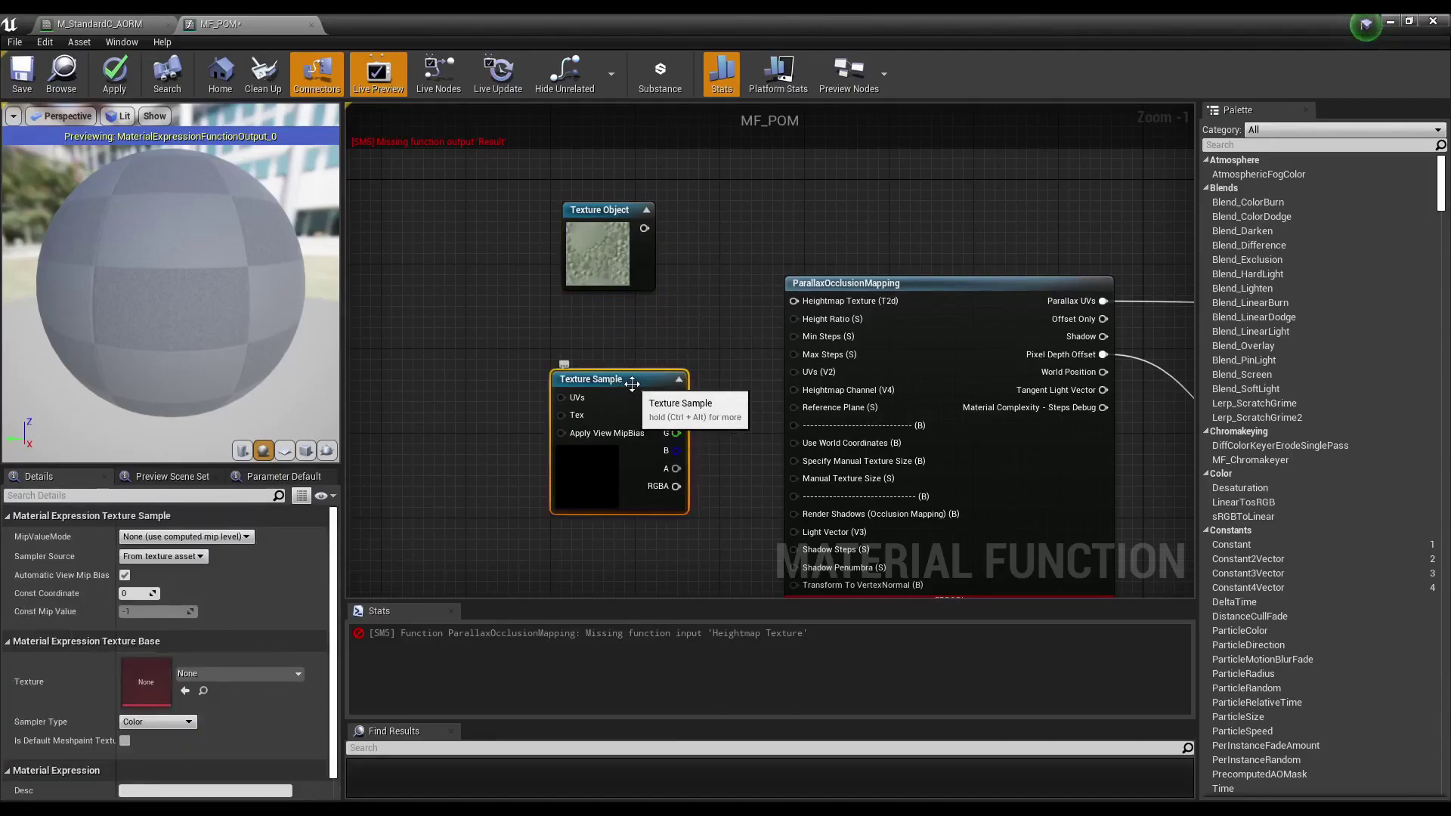
key("Delete")
mouse_move(610, 249)
left_mouse_down()
mouse_move(652, 271)
mouse_move(622, 305)
left_mouse_up()
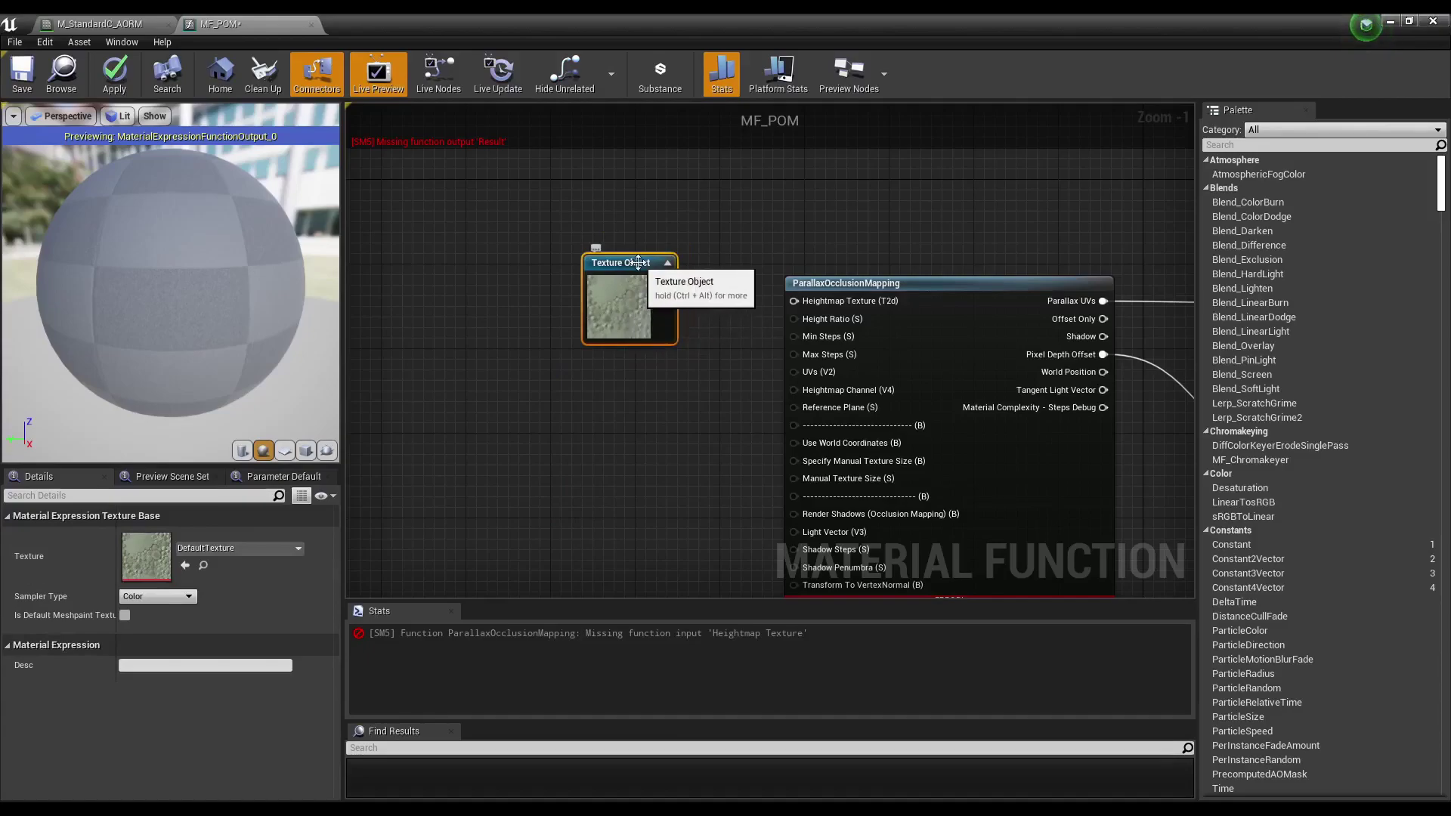
right_click(637, 263)
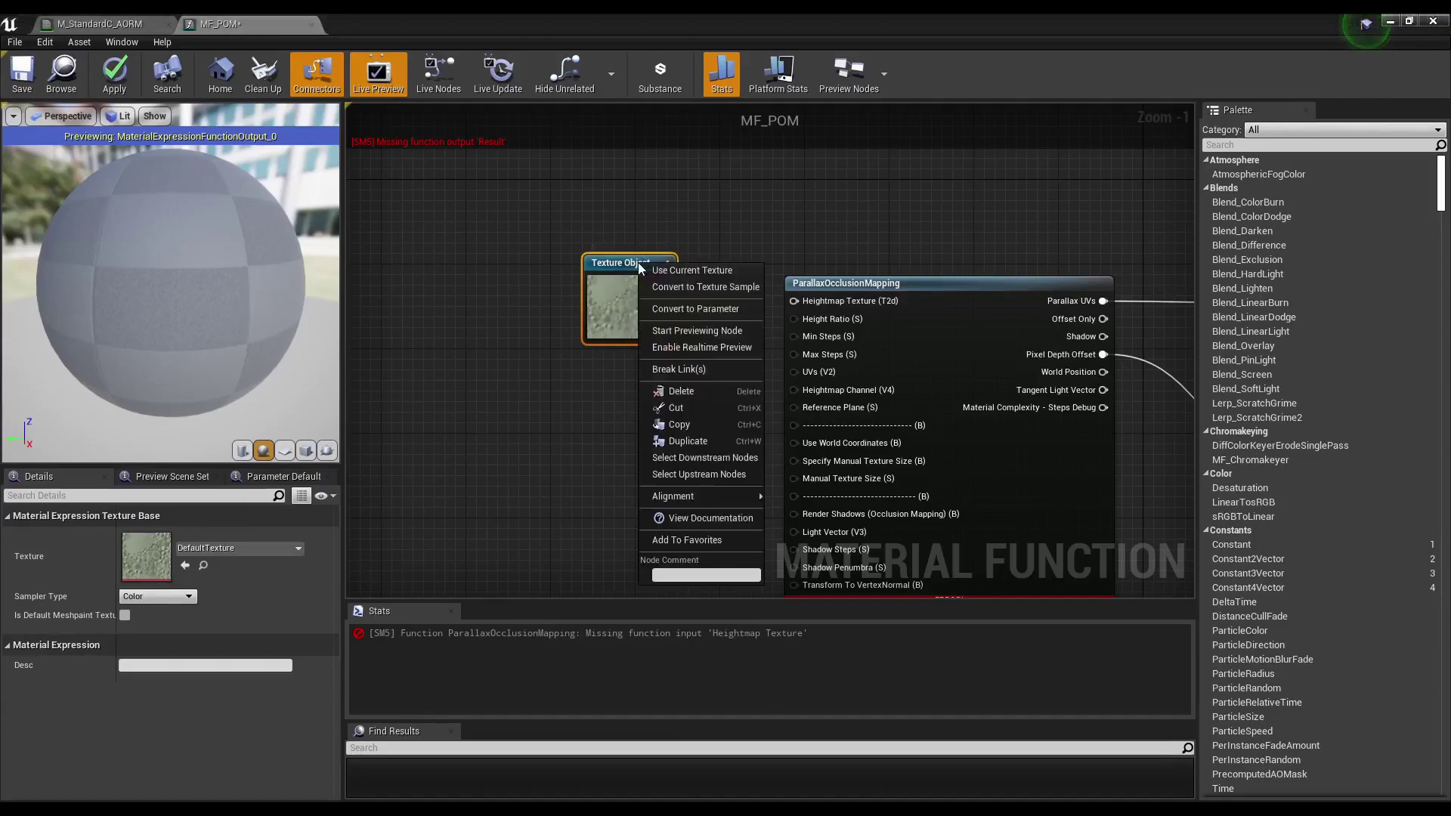
Convert the Texture Object into a Height_Map parameter wired to Heightmap Texture (T2d).
left_click(710, 310)
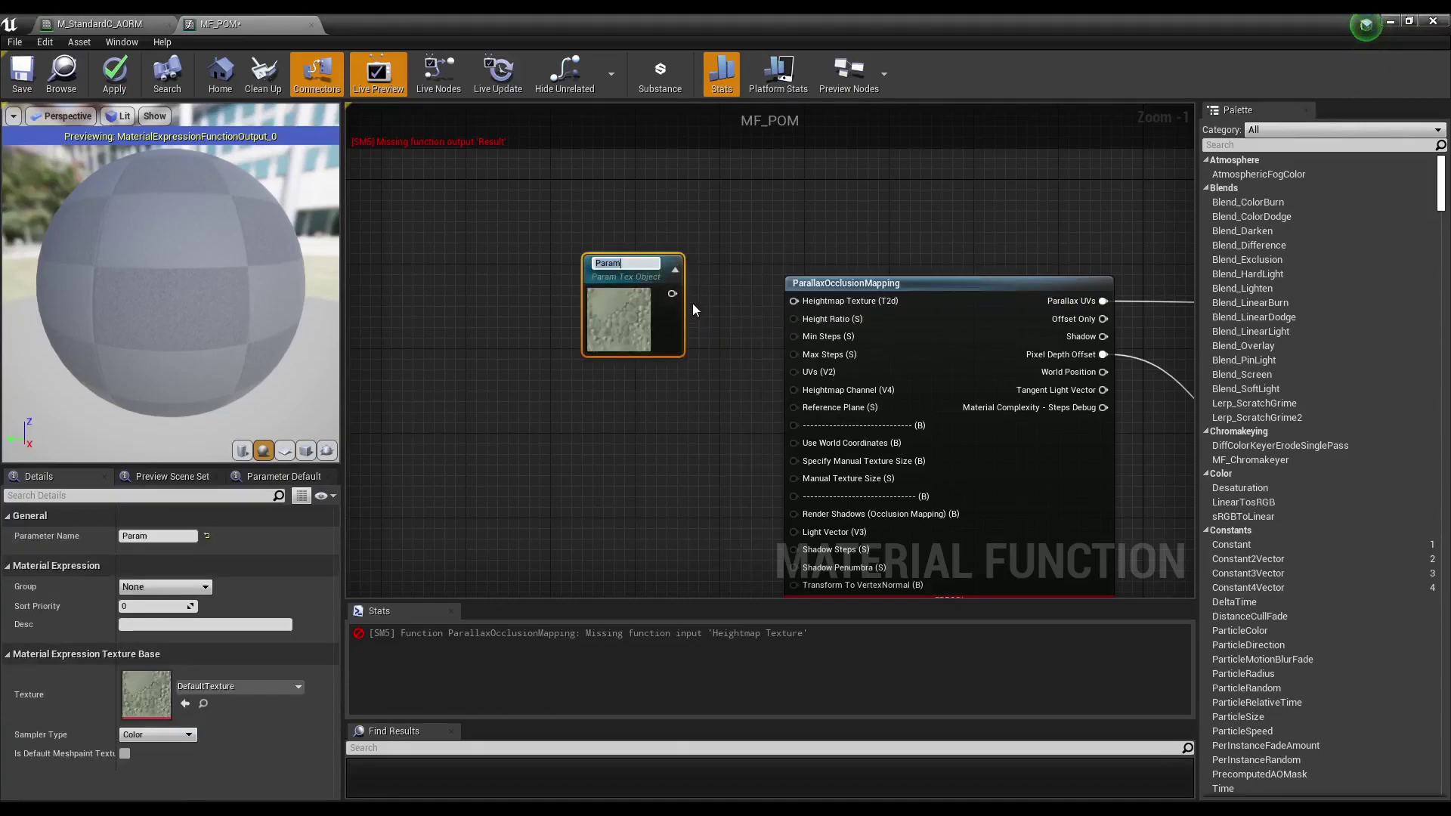
type("Height_")
type("Map")
key("Return")
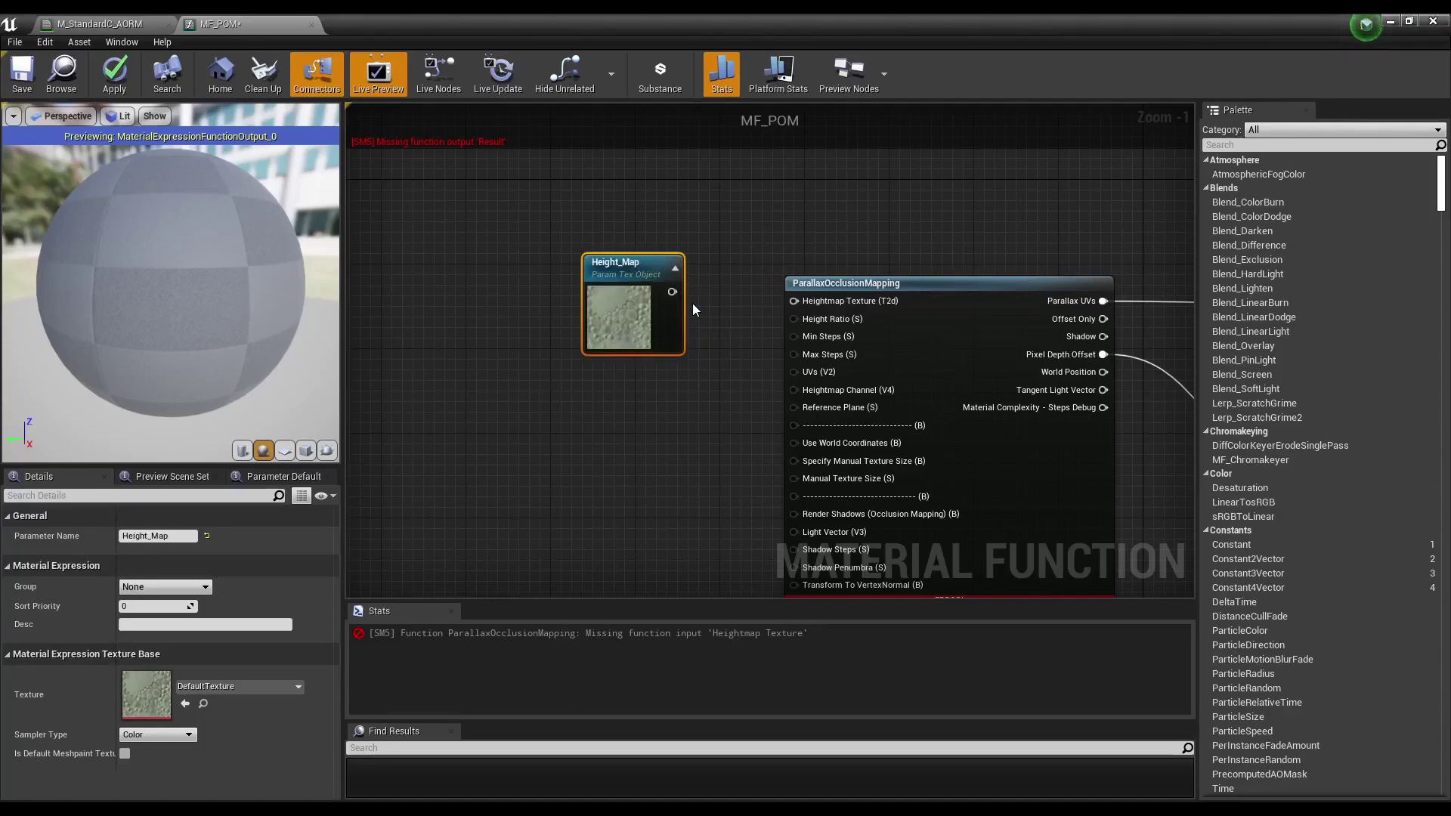
left_click_drag(672, 292, 819, 302)
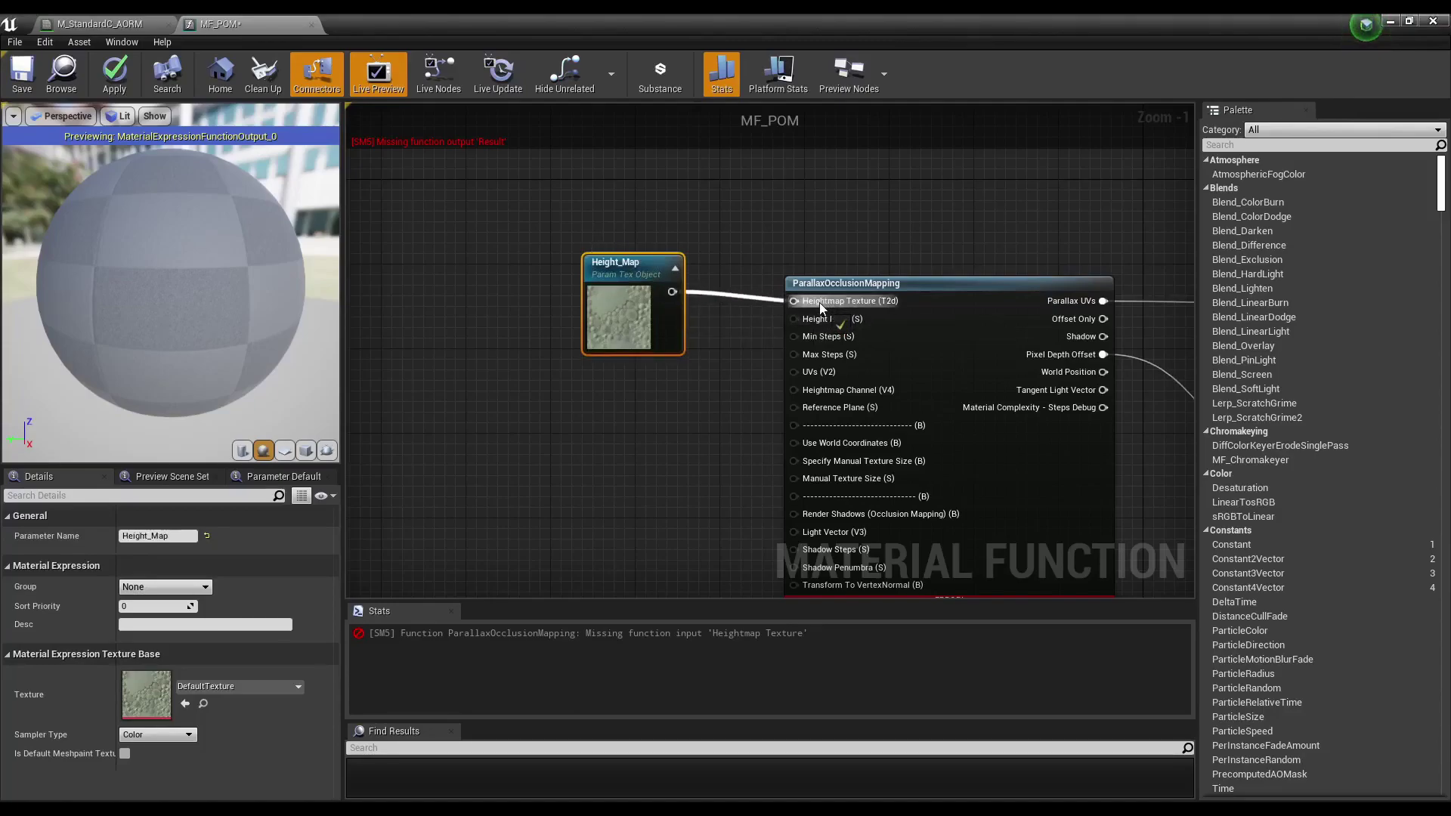
mouse_move(609, 309)
left_mouse_down()
mouse_move(619, 320)
mouse_move(621, 251)
left_mouse_up()
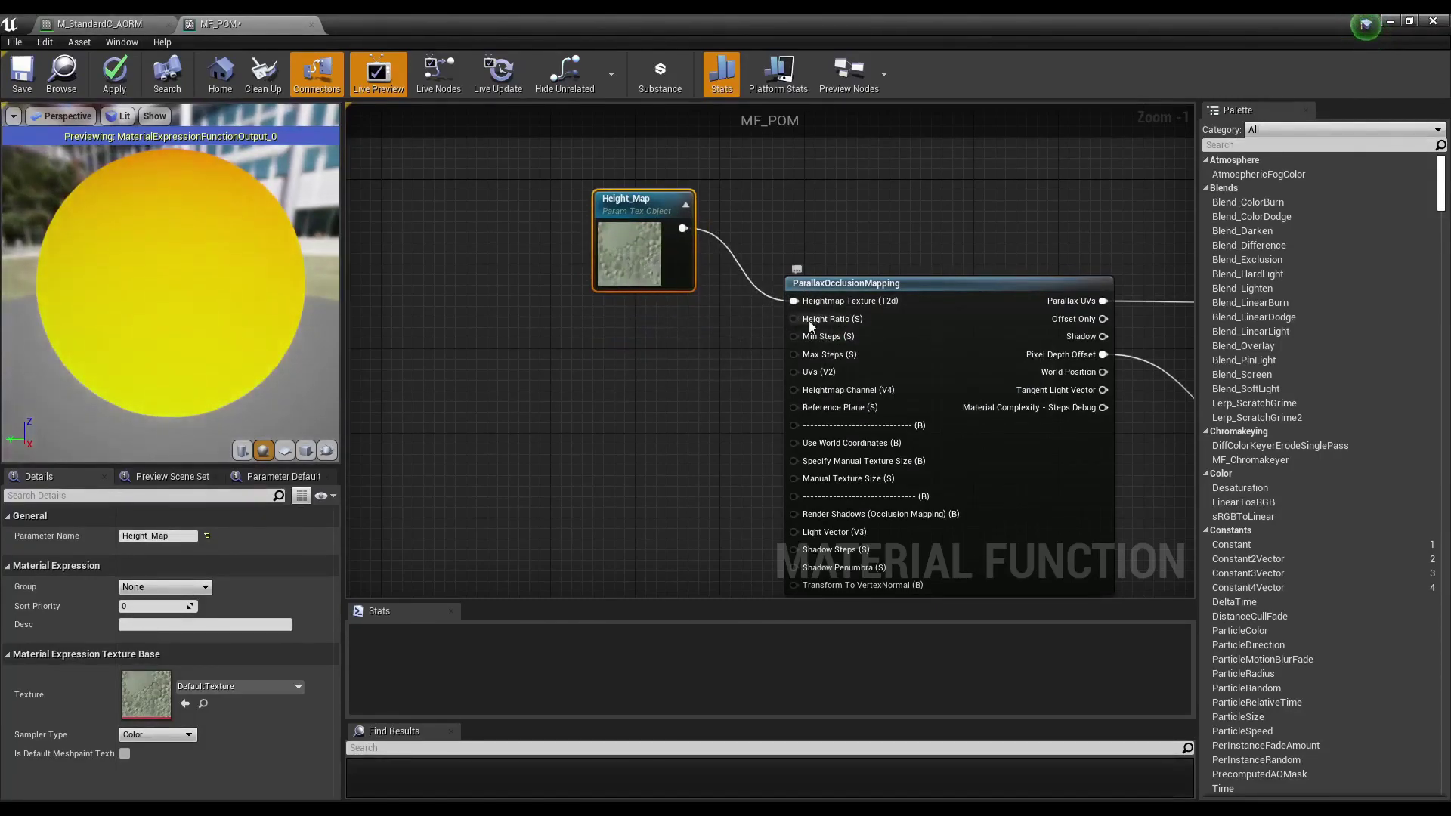
mouse_move(798, 321)
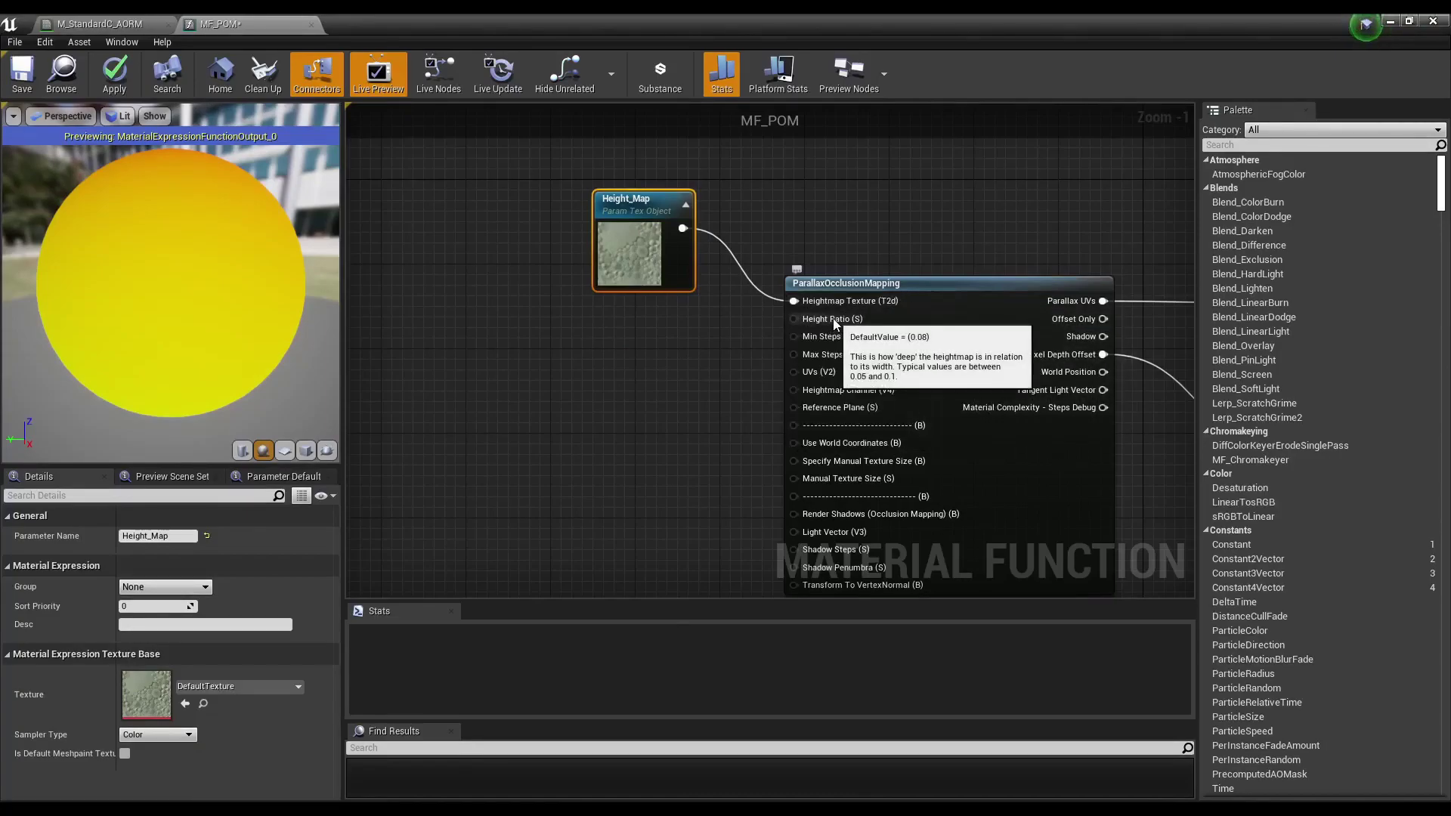
Add a scalar parameter named Height_Intensity.
left_click(609, 351)
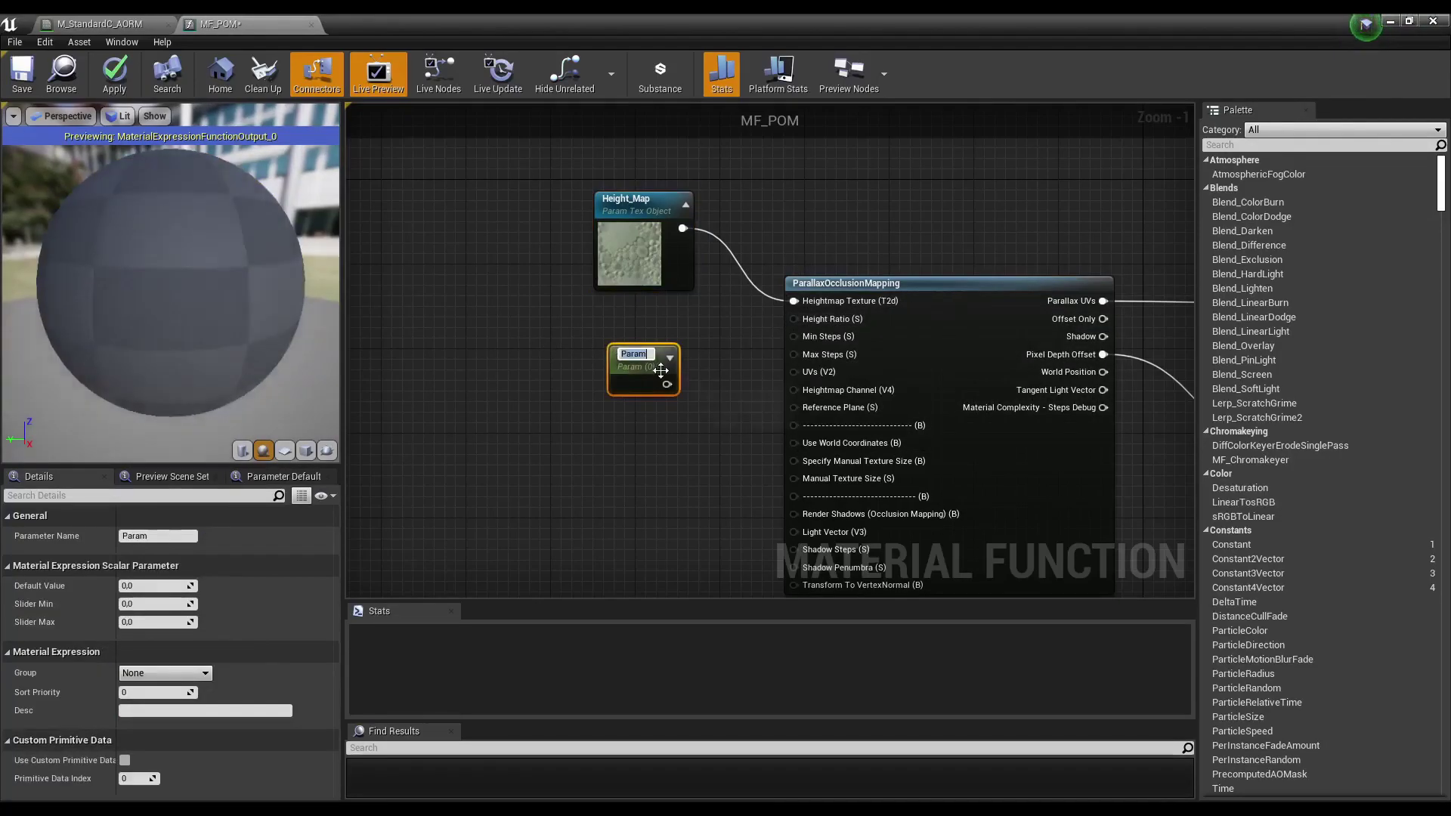
type("Heigh")
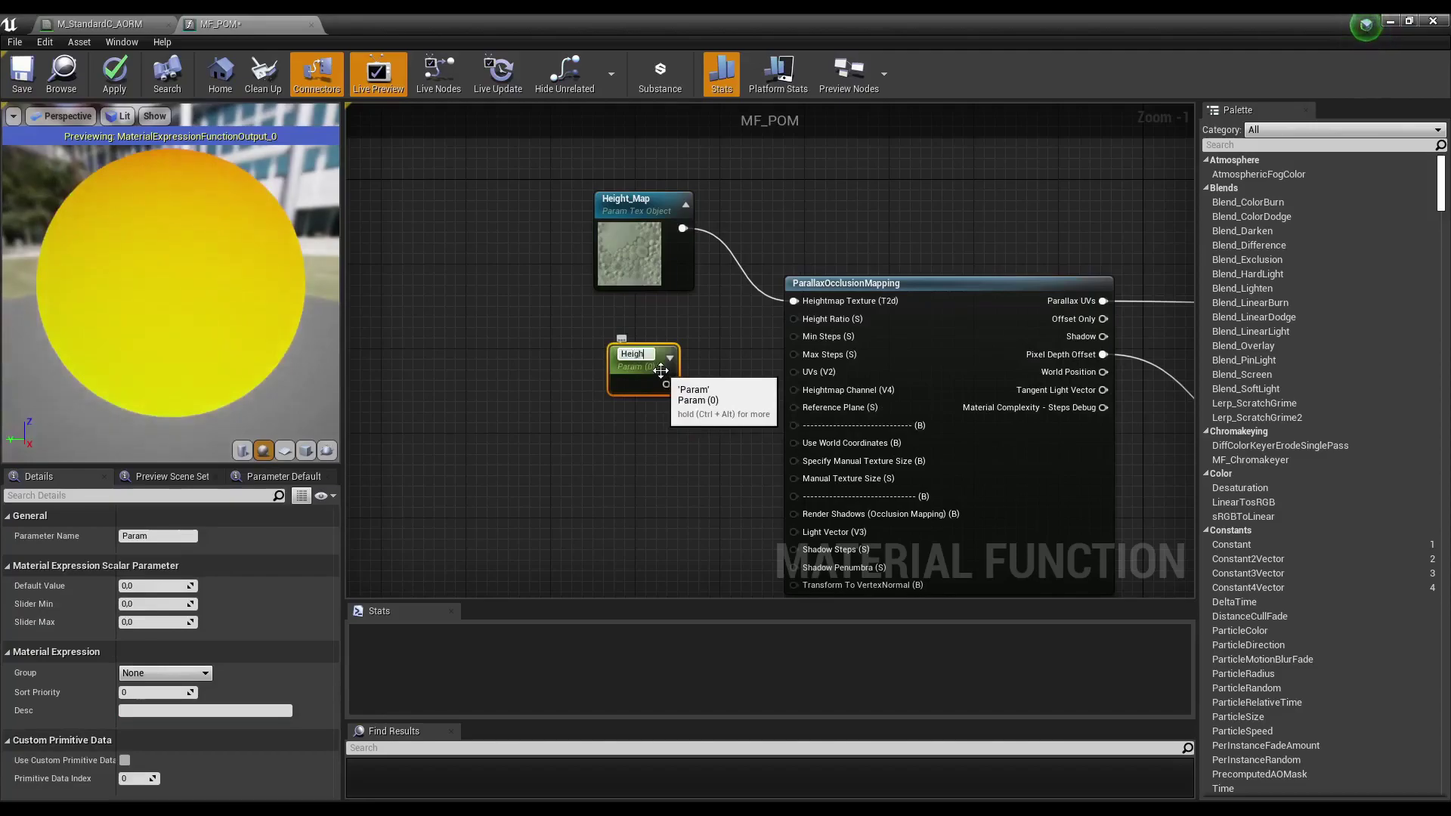
type("t_Intensity")
key("Return")
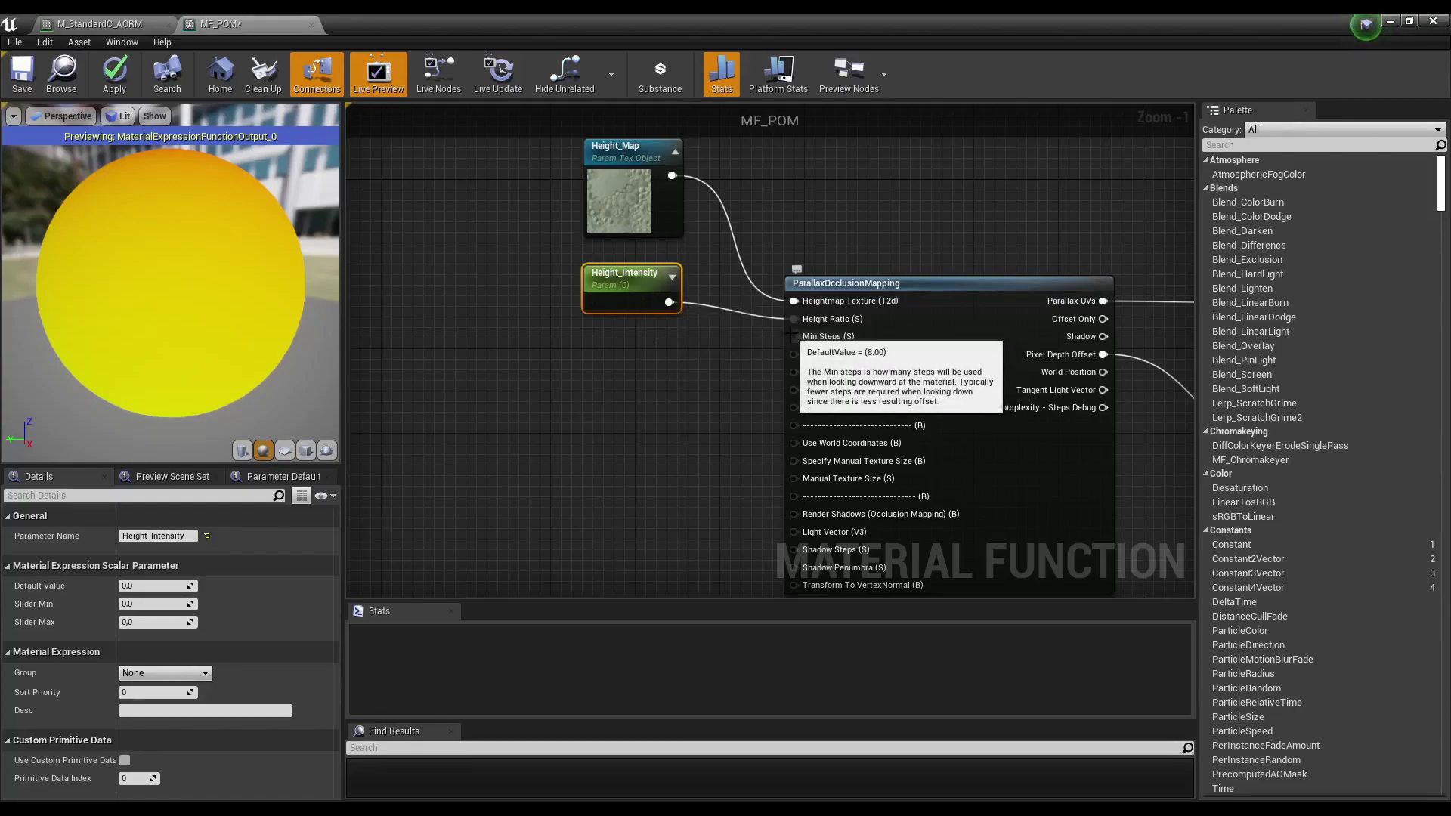
Add a MinSteps scalar parameter and duplicate it as MaxSteps.
left_click(596, 345)
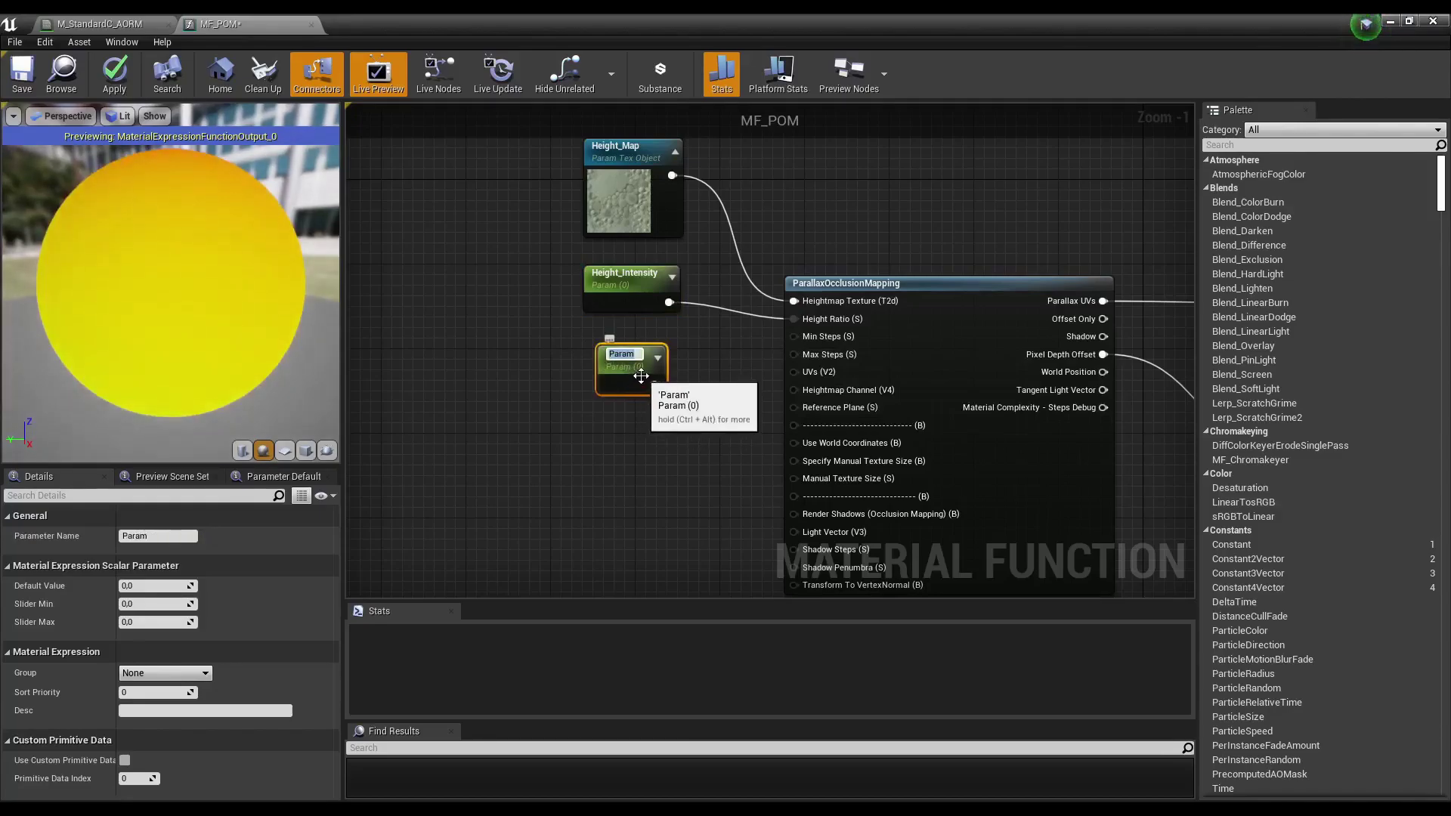
type("MinS")
type("teps")
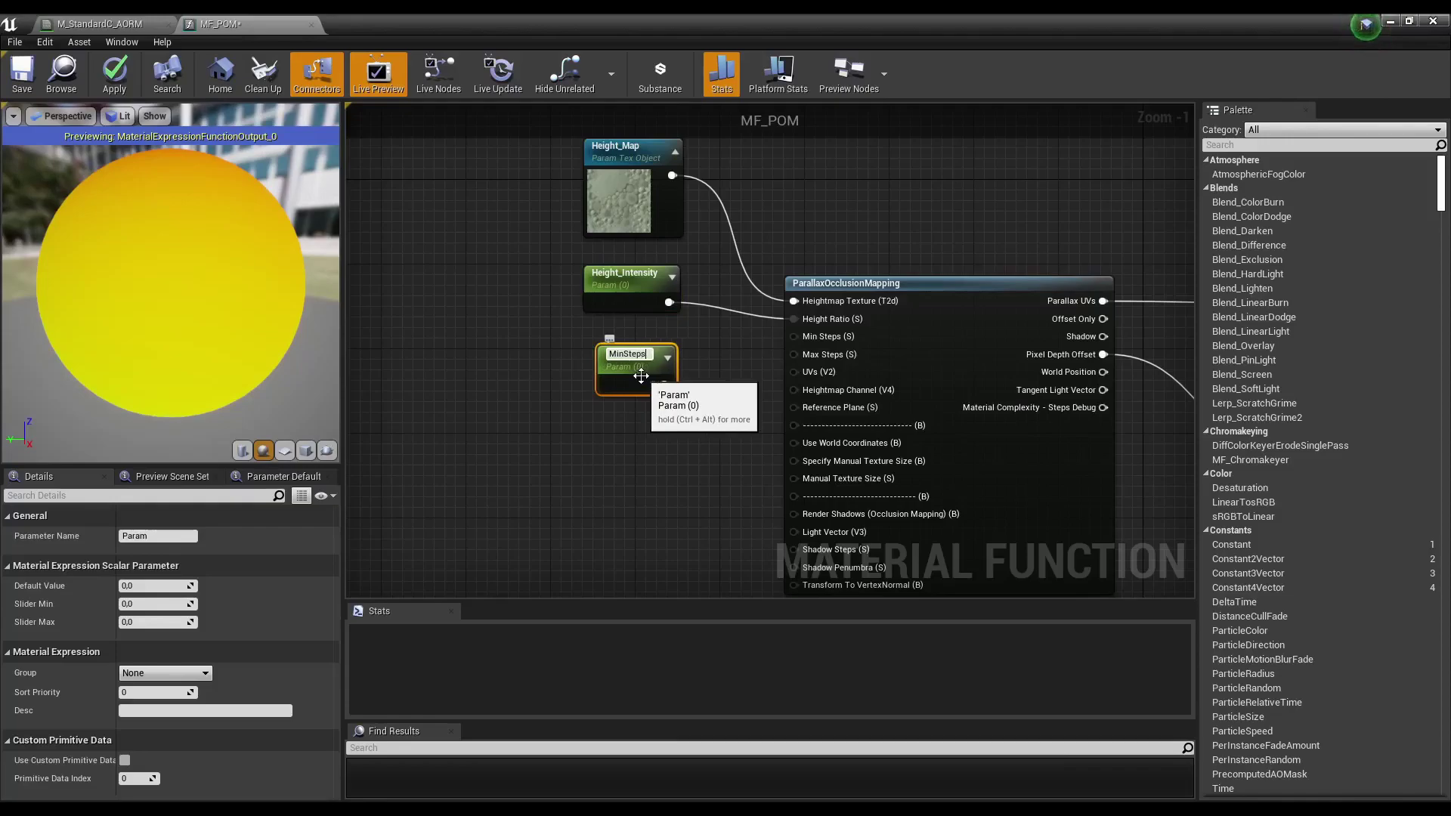
key("Return")
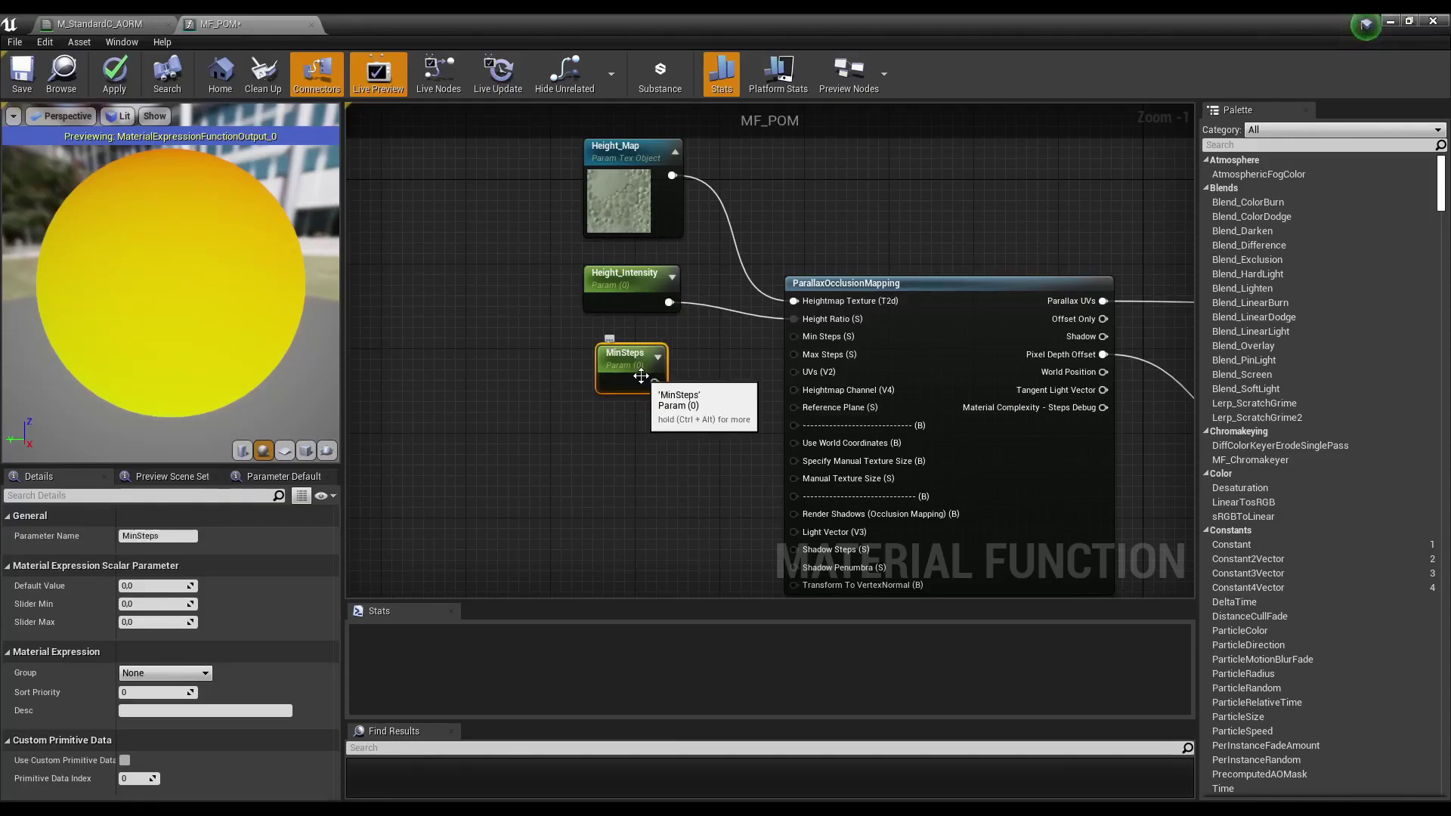
key("ctrl+w")
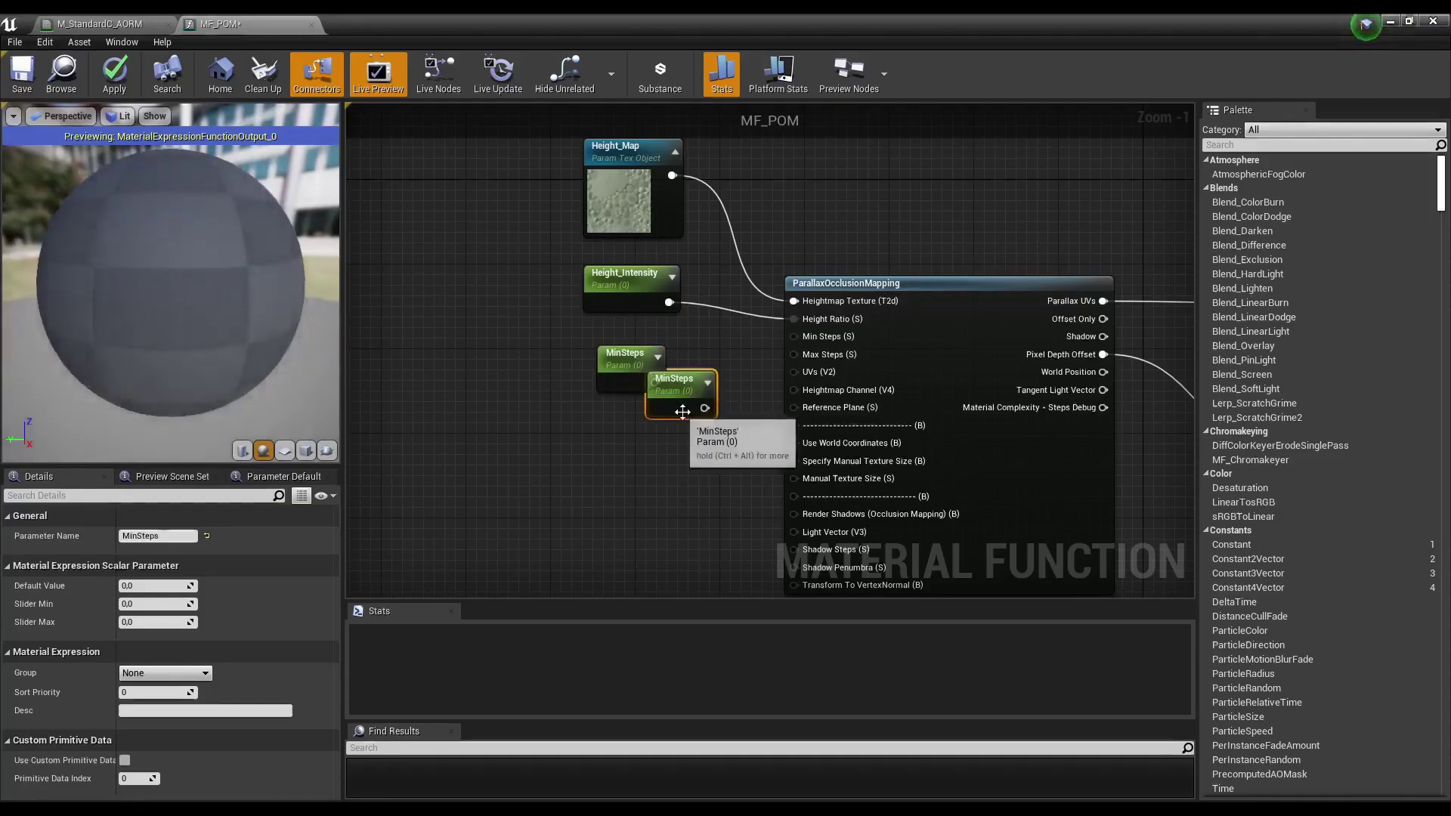
left_click(138, 535)
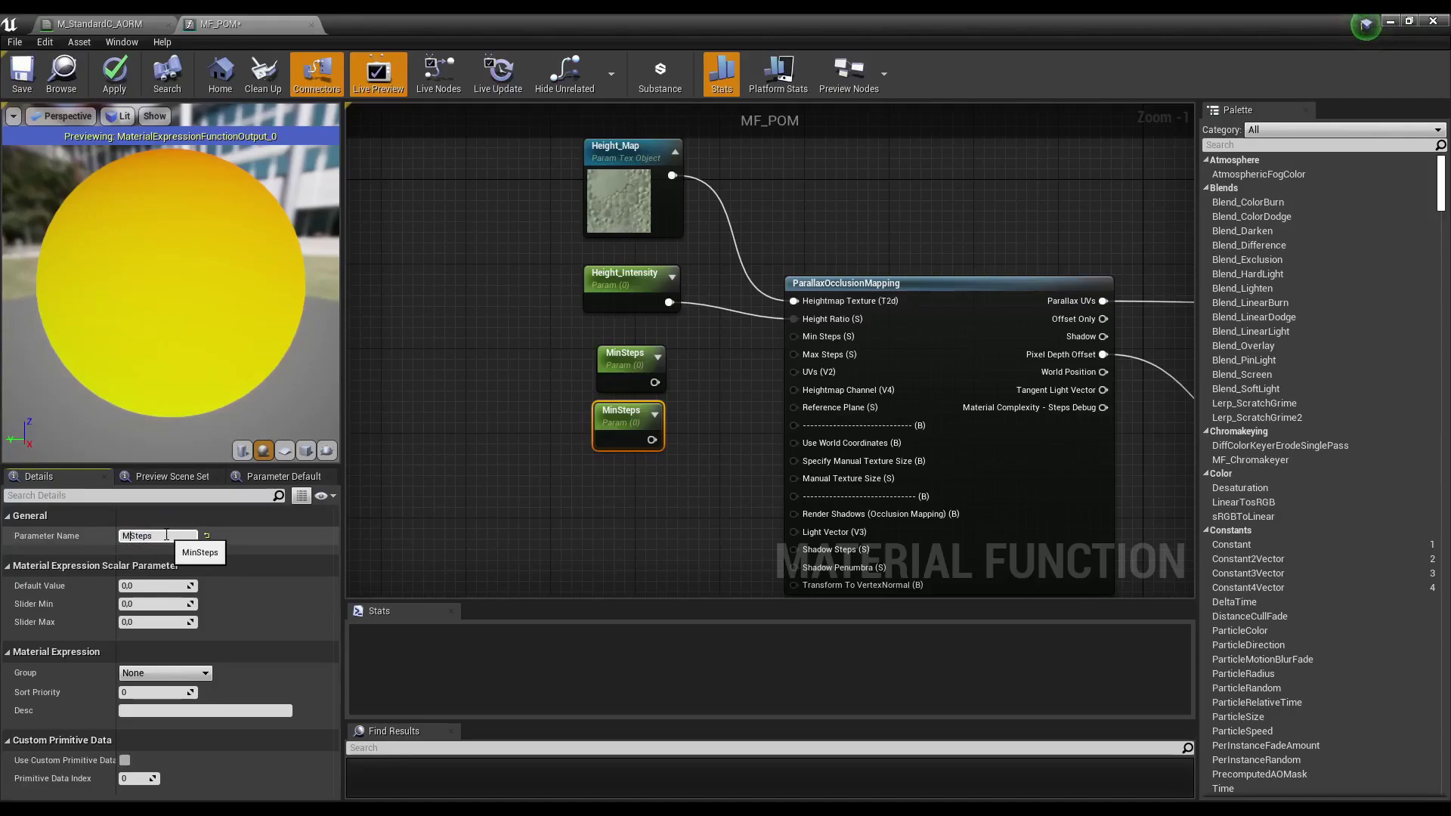
type("Max")
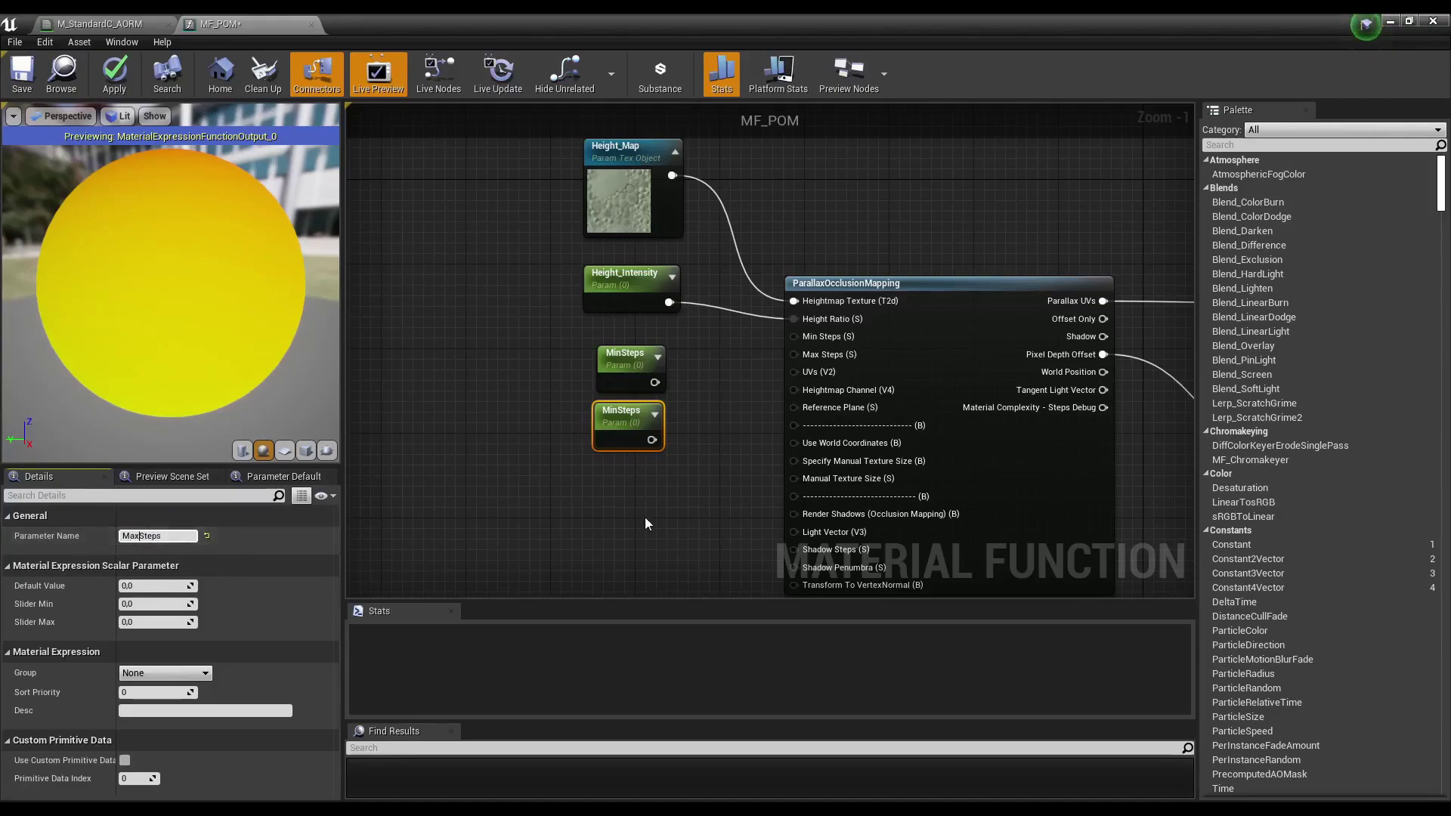
left_click(645, 517)
Stack MinSteps and MaxSteps under Height_Intensity and wire them to Min Steps and Max Steps.
left_click_drag(641, 376, 628, 359)
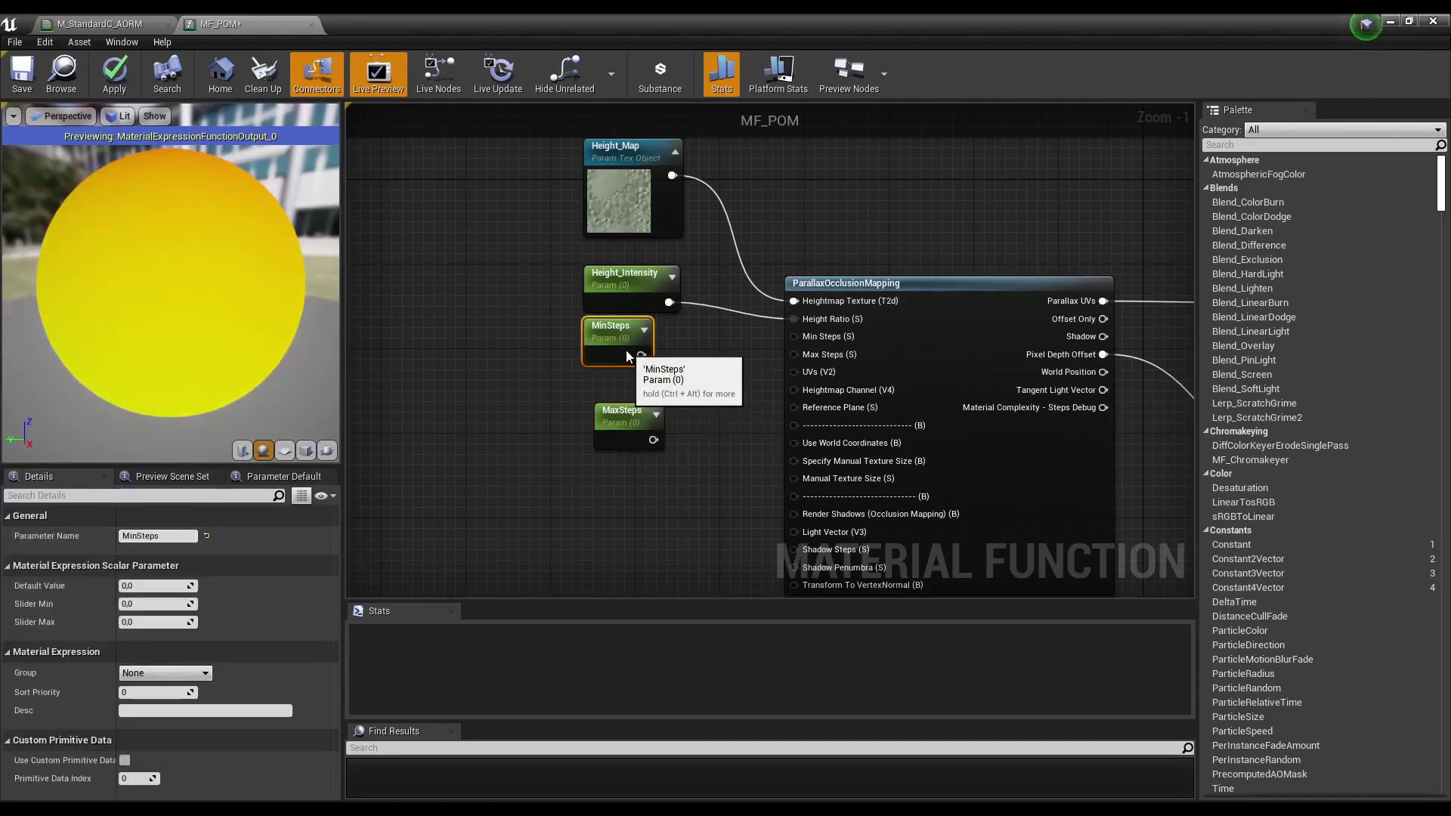
left_click_drag(634, 437, 622, 414)
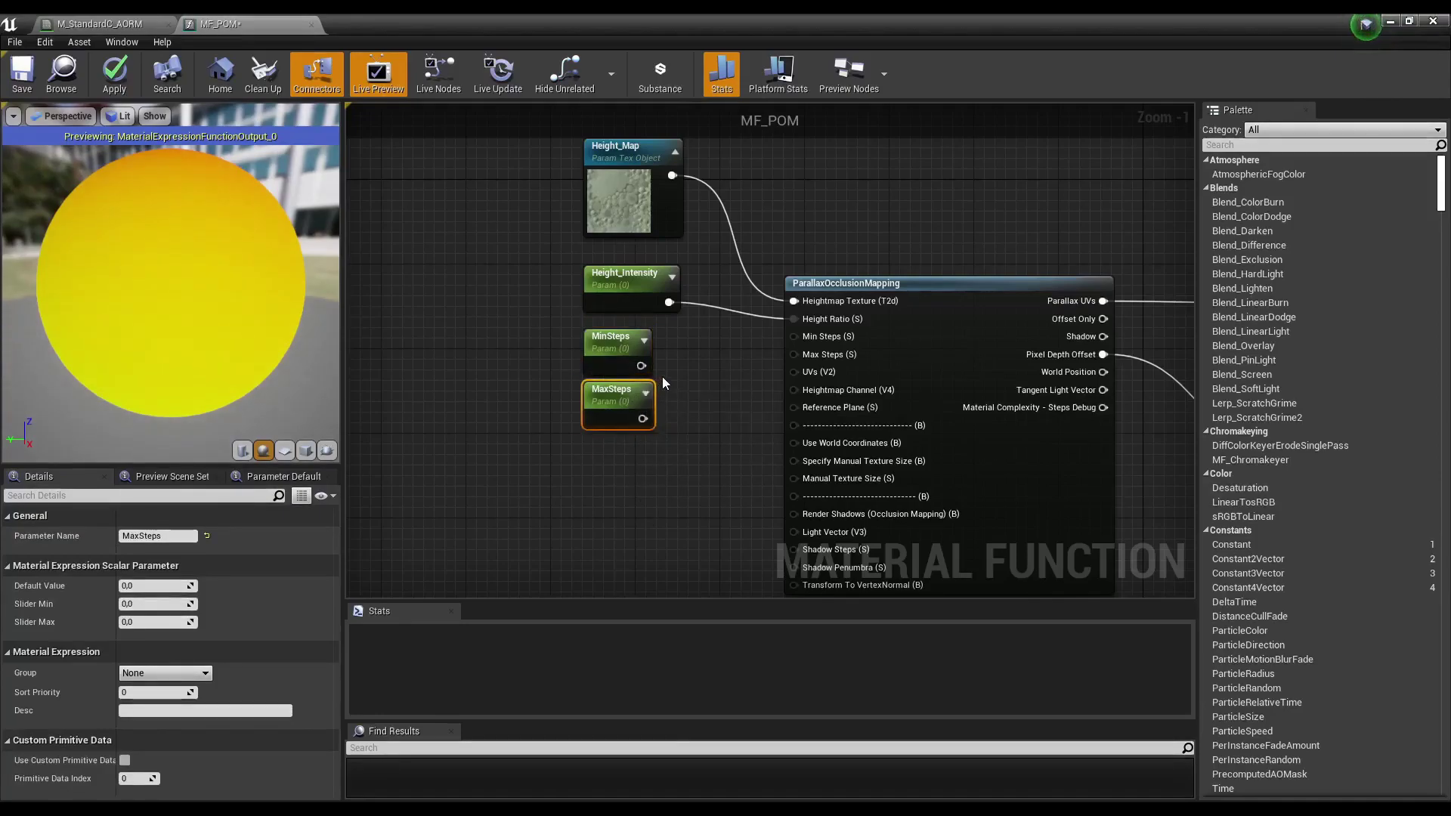
left_click_drag(606, 367, 792, 338)
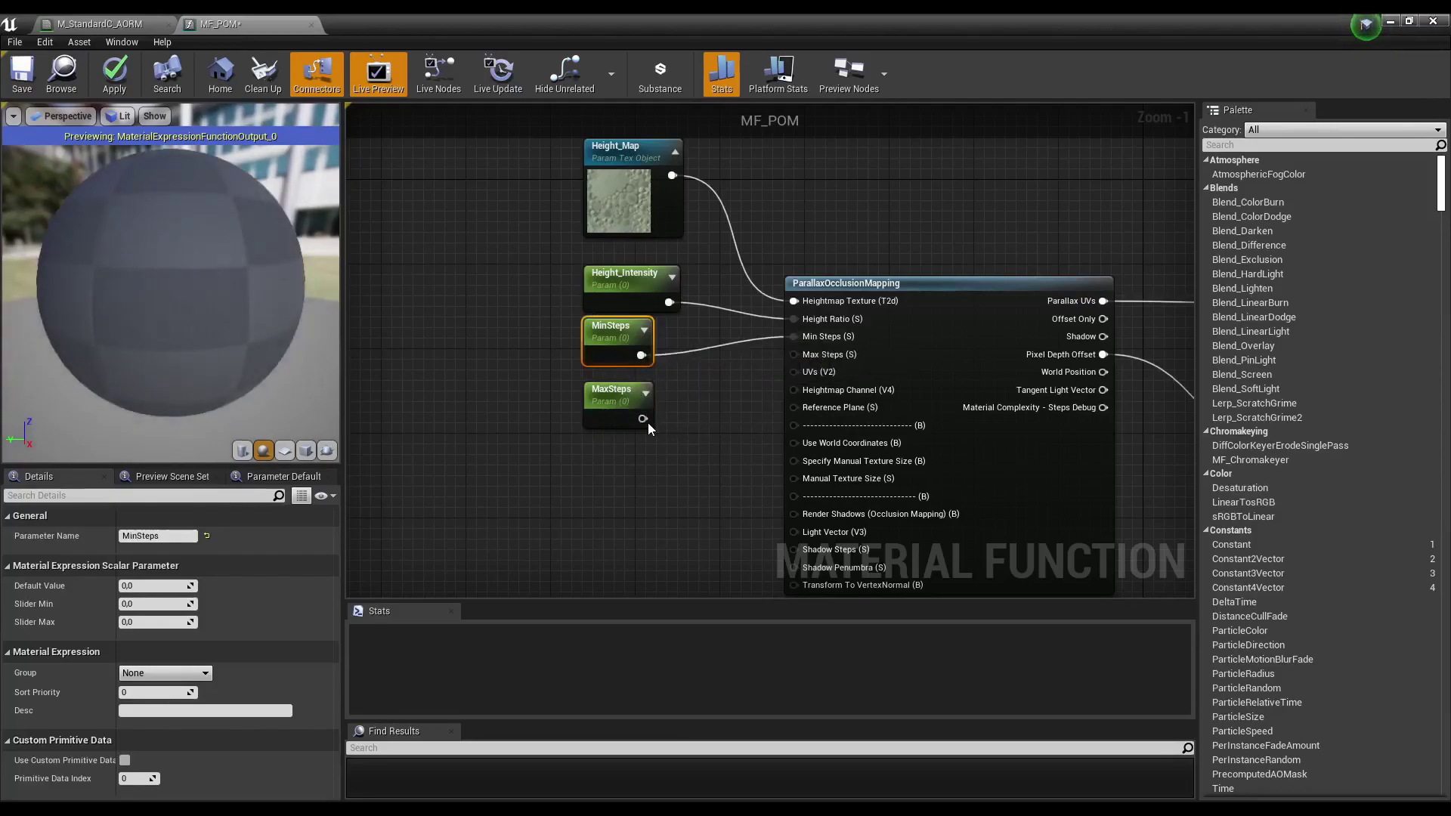
left_click_drag(642, 419, 795, 355)
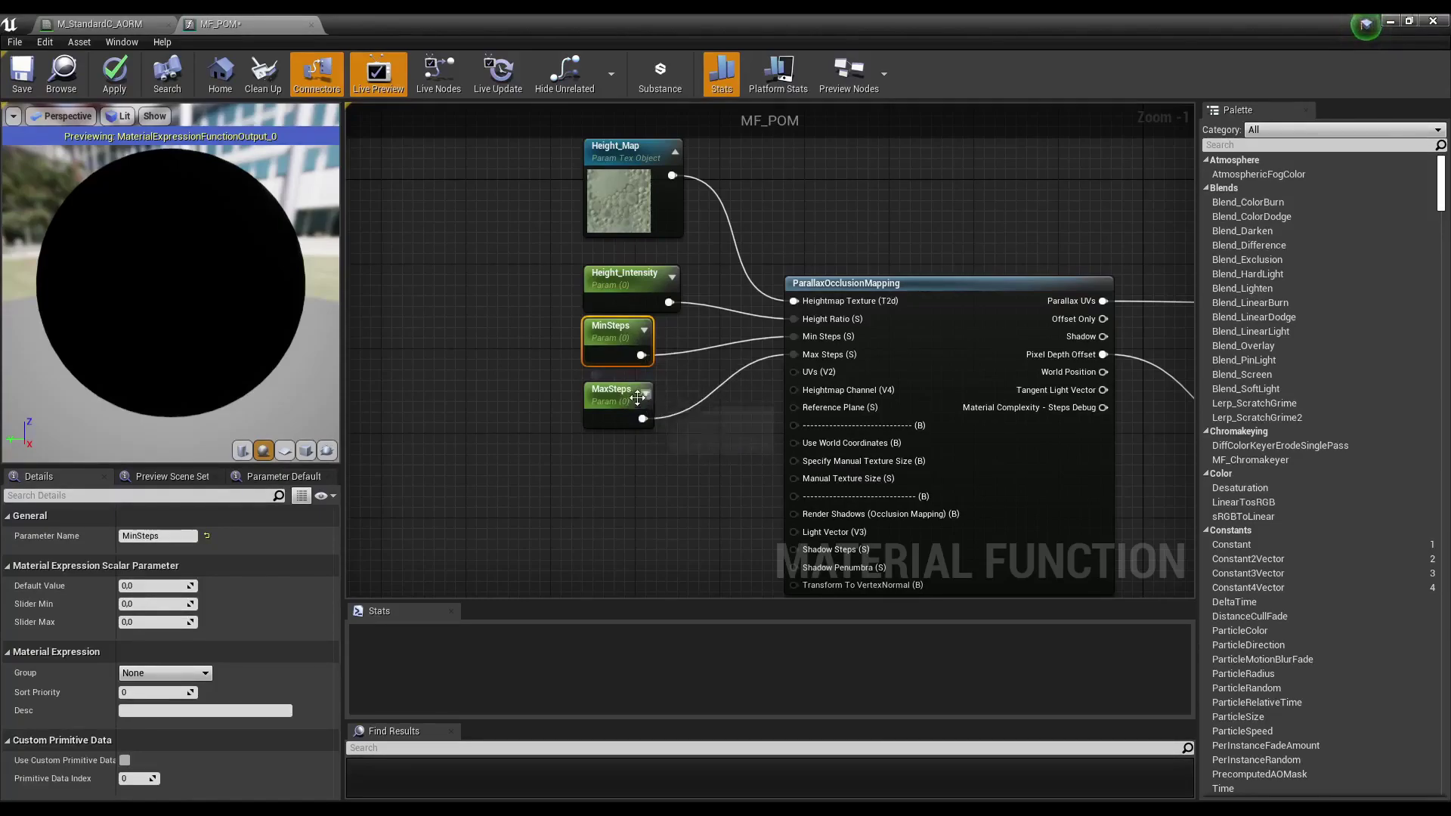
Tidy the MinSteps and MaxSteps nodes next to the ParallaxOcclusionMapping node.
left_click_drag(648, 389, 648, 379)
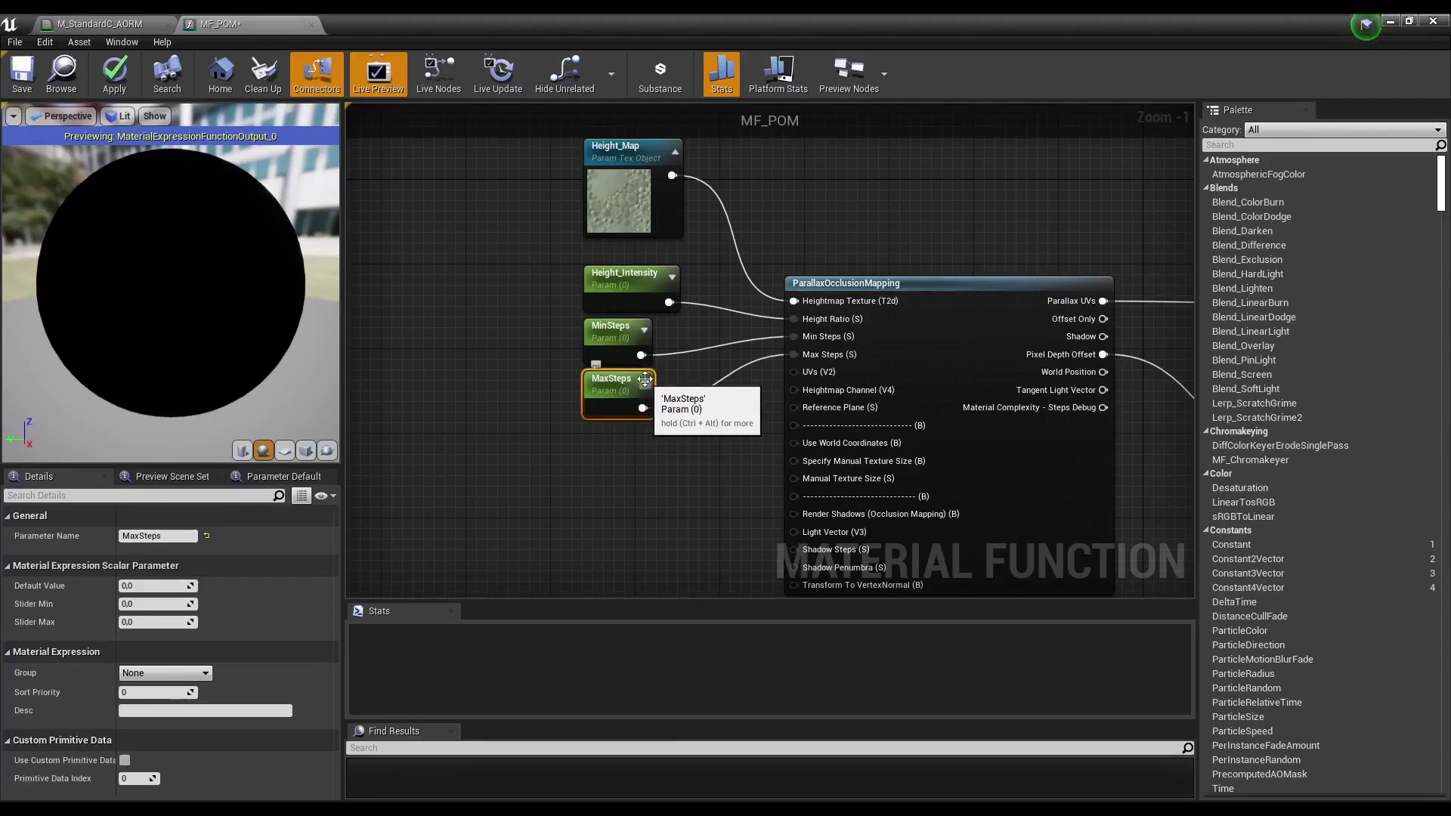
scroll(680, 380, "down", 3)
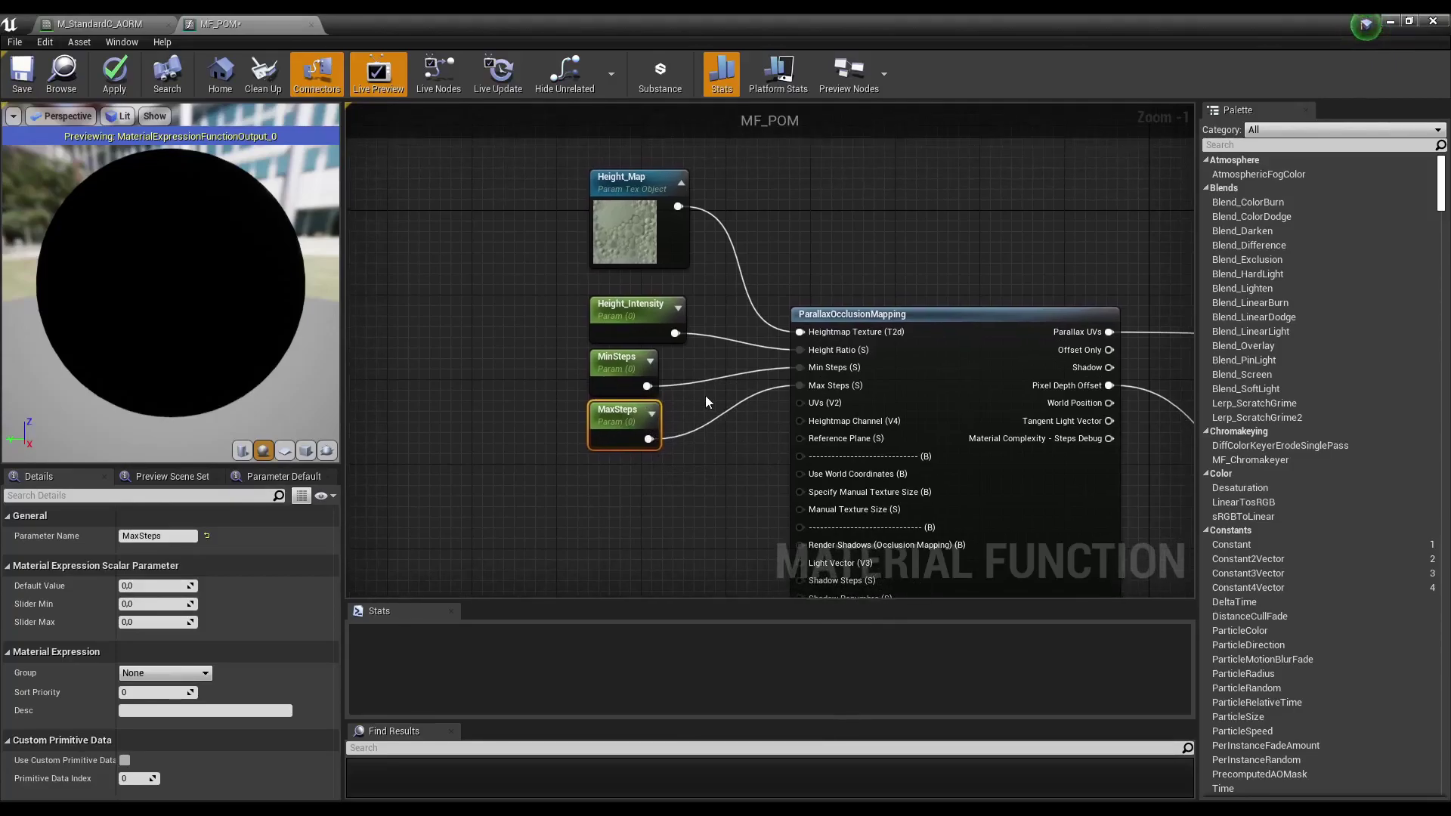
scroll(700, 396, "up", 2)
scroll(700, 397, "up", 1)
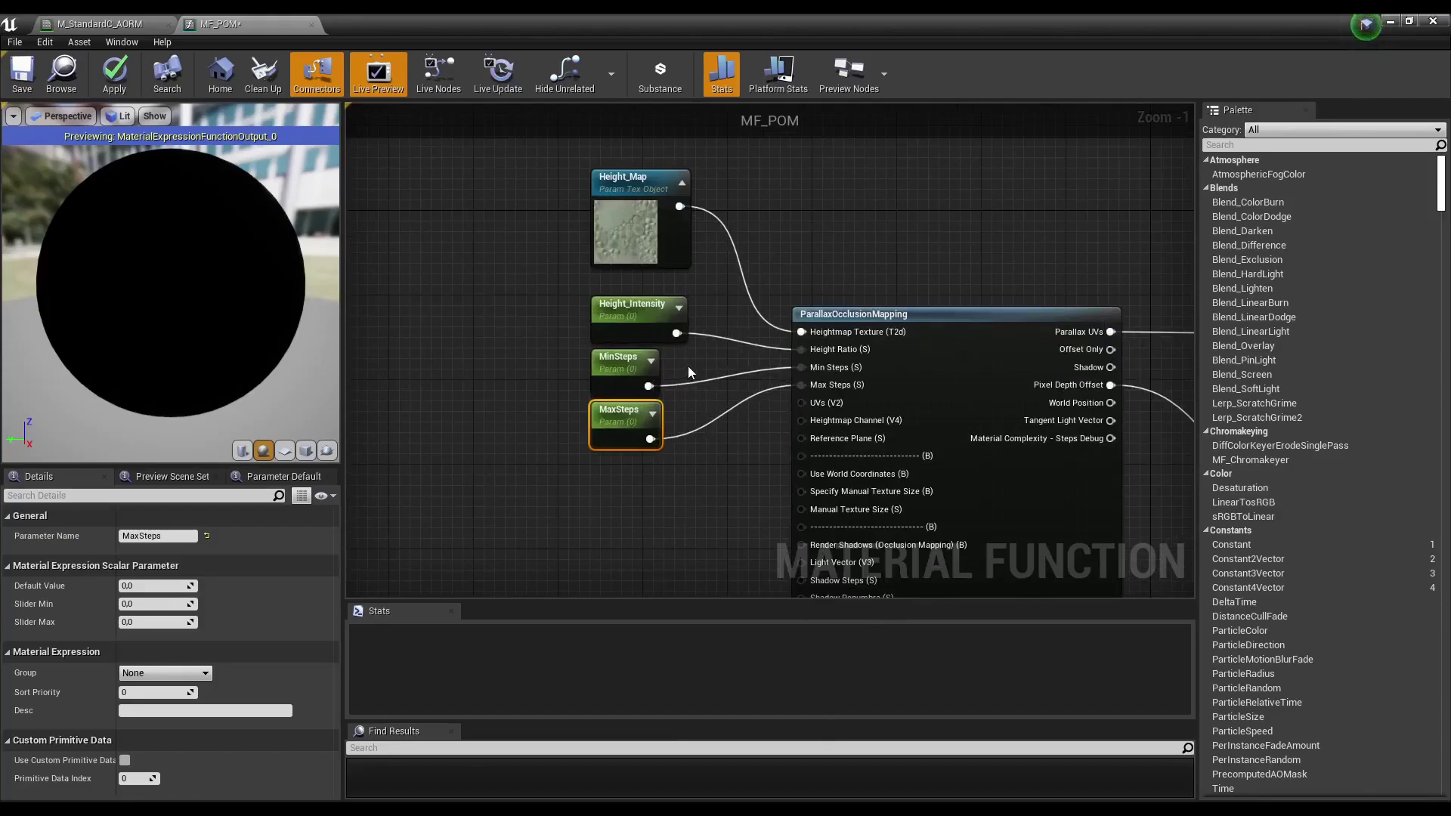
left_click_drag(687, 365, 610, 428)
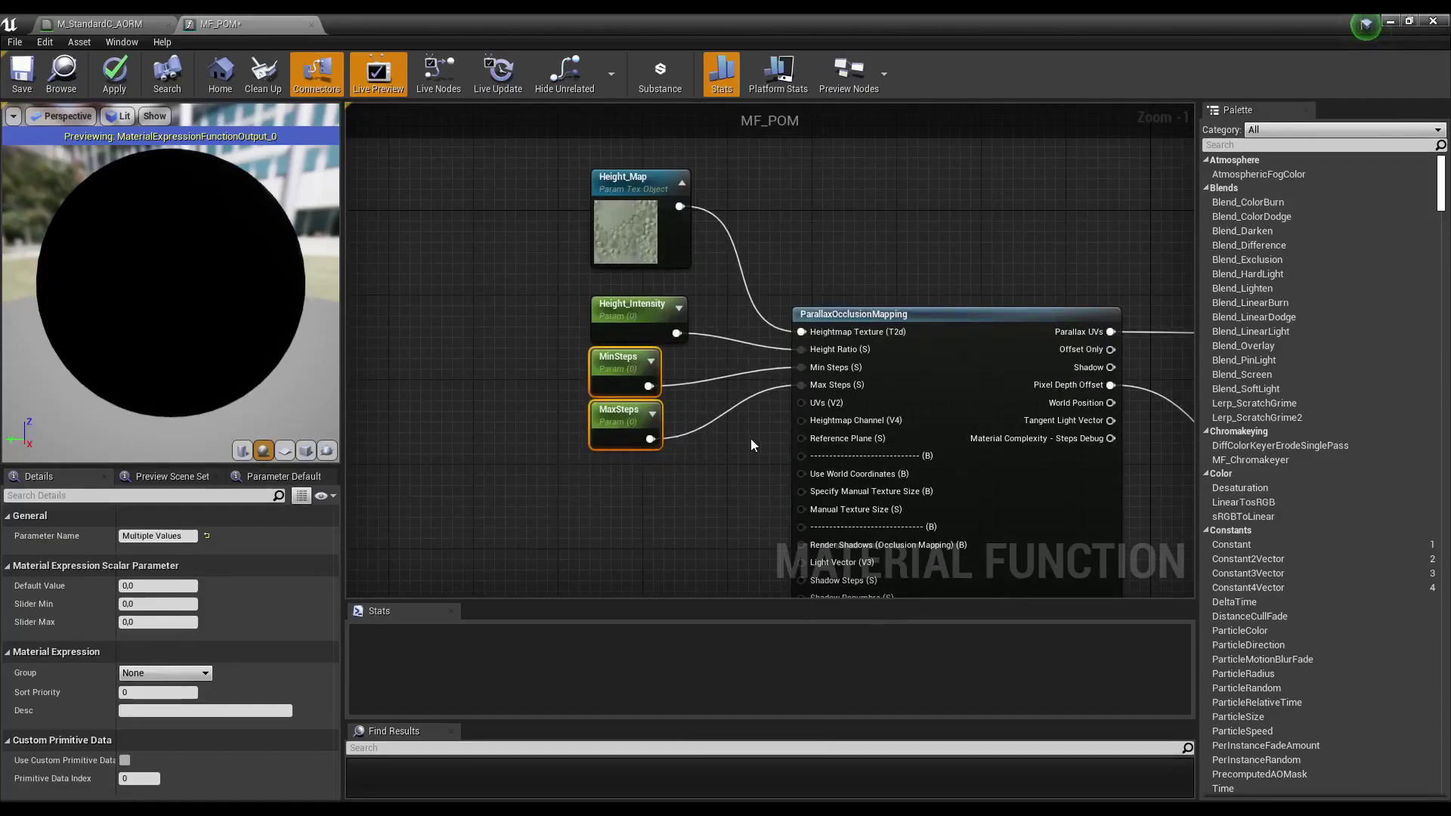
right_click_drag(722, 455, 713, 383)
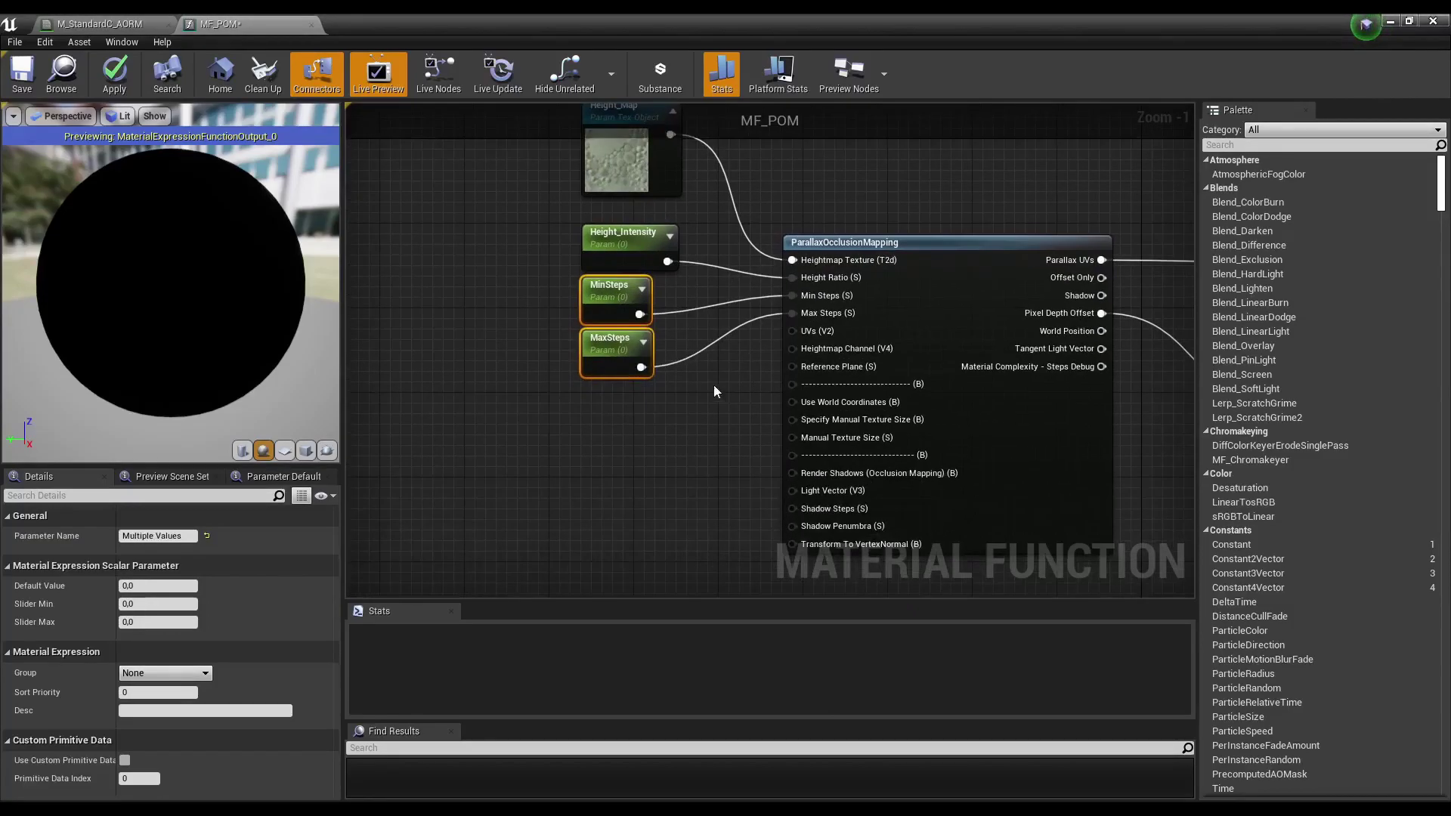
left_click(991, 467)
right_click_drag(667, 427, 681, 427)
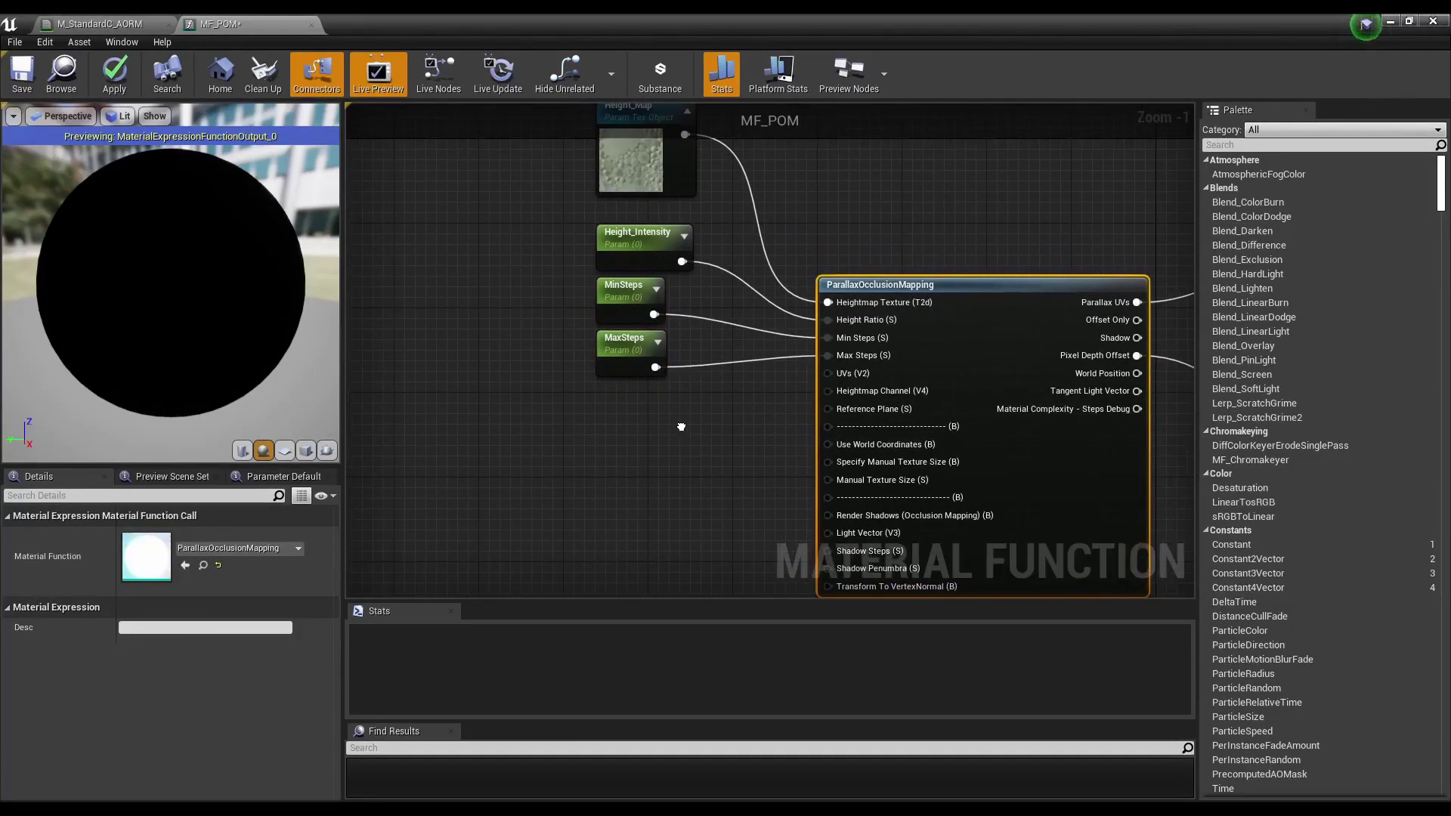
Set the MinSteps default value, trying 8 and then 4.
left_click(639, 309)
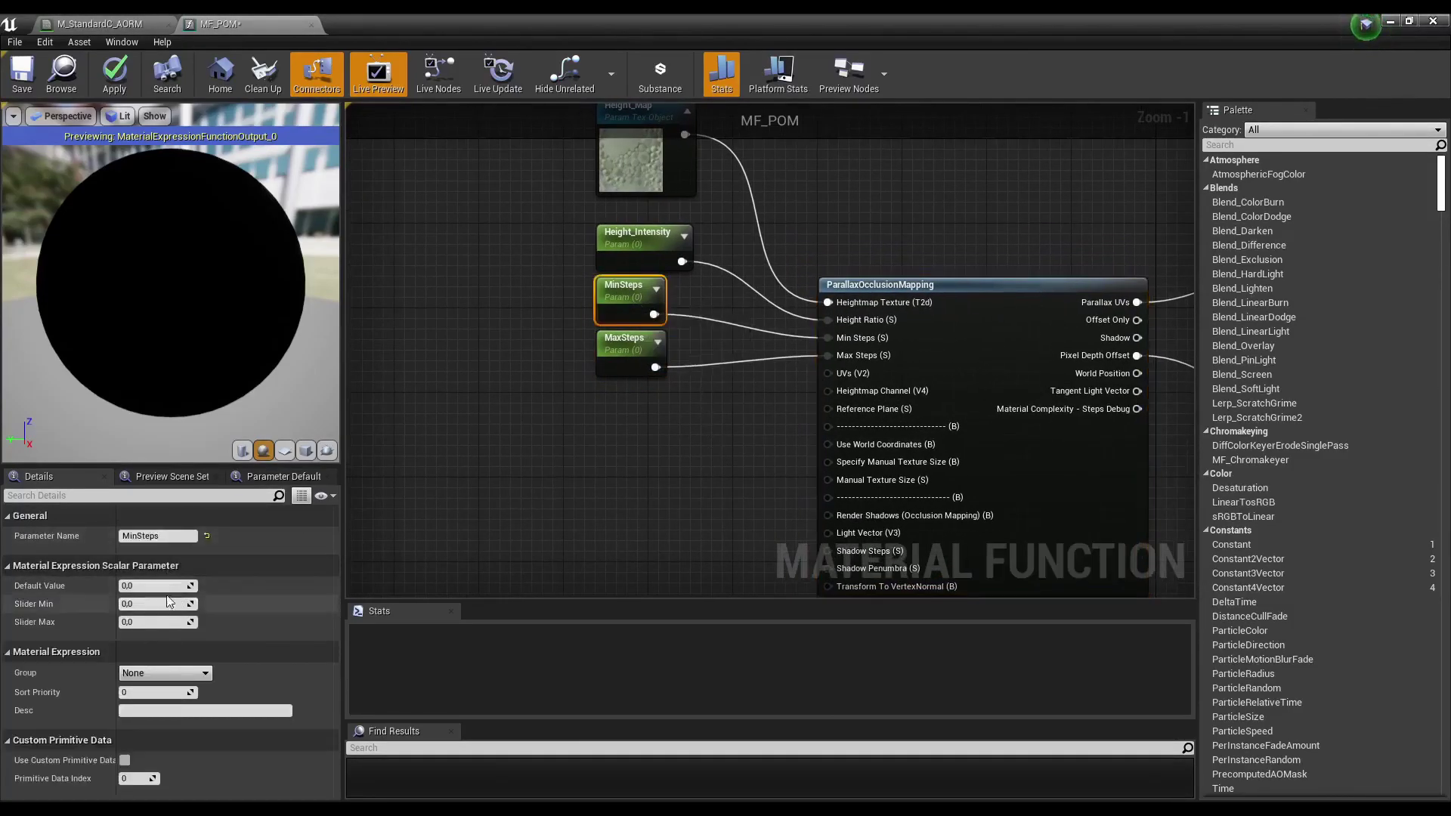
left_click(187, 582)
type("8")
key("Return")
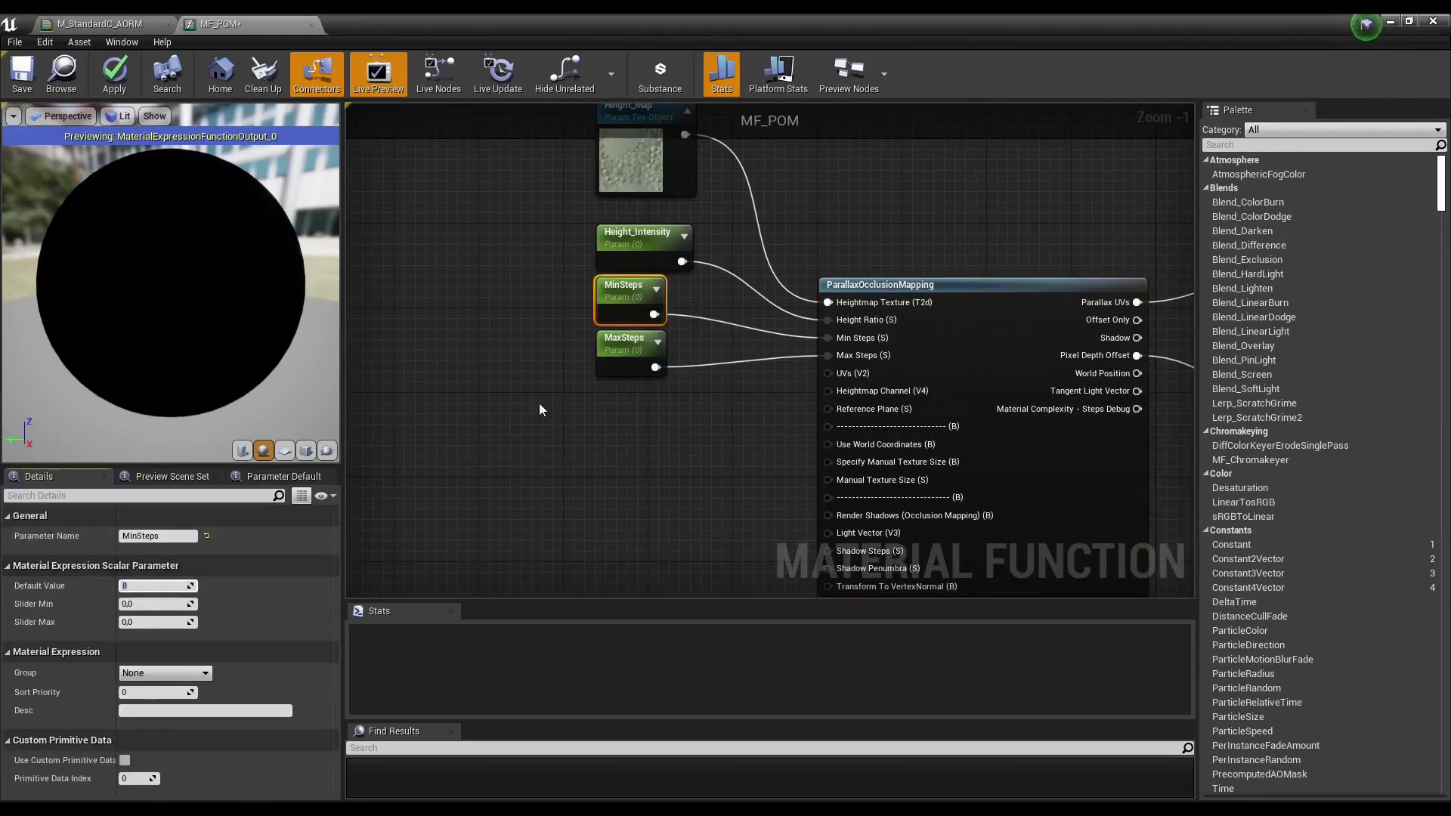
left_click(656, 364)
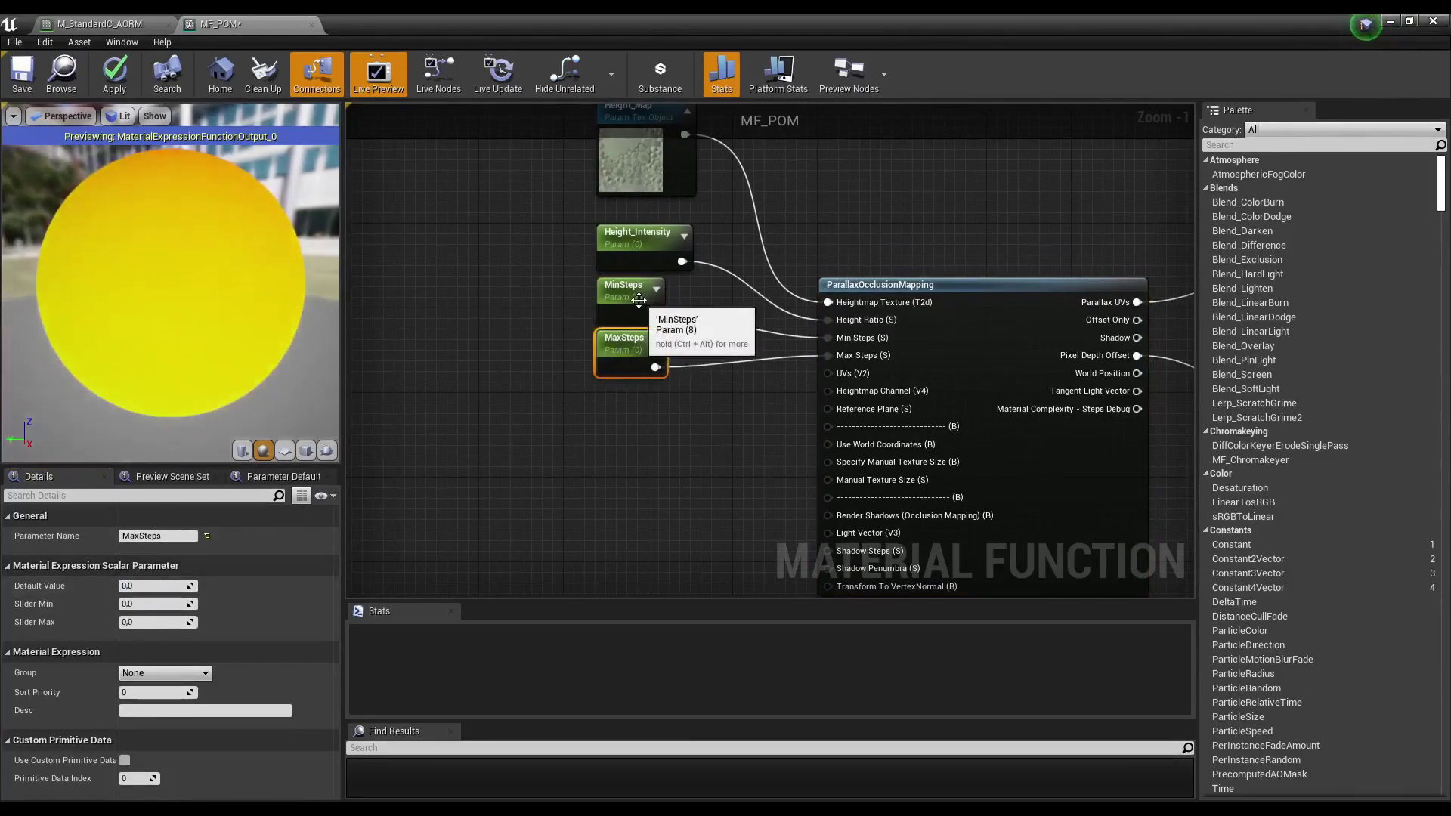
left_click(639, 302)
left_click(159, 586)
type("4")
key("Return")
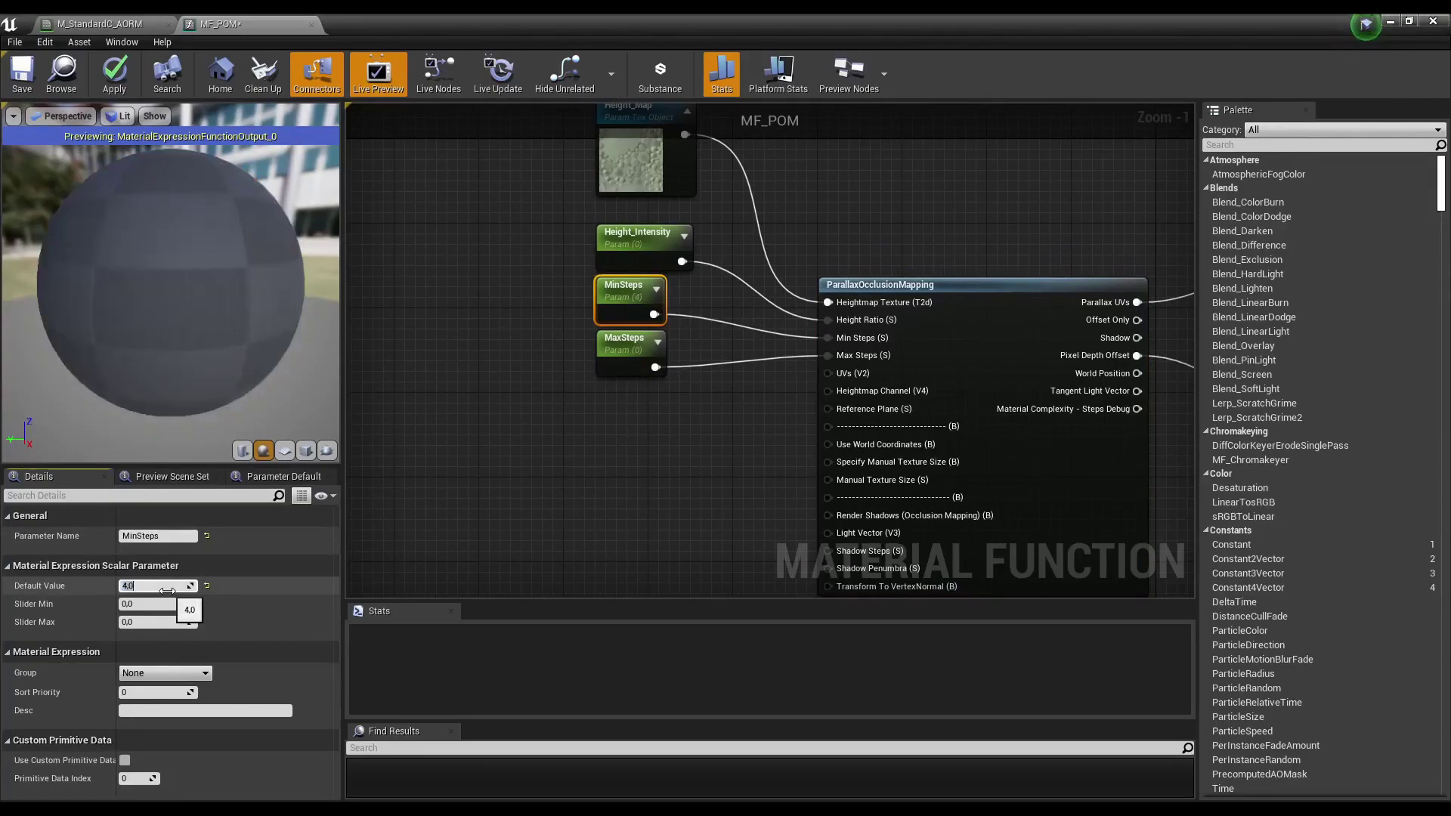
Give MaxSteps a default of 32, restore MinSteps to 8, and shift both nodes.
left_click(631, 363)
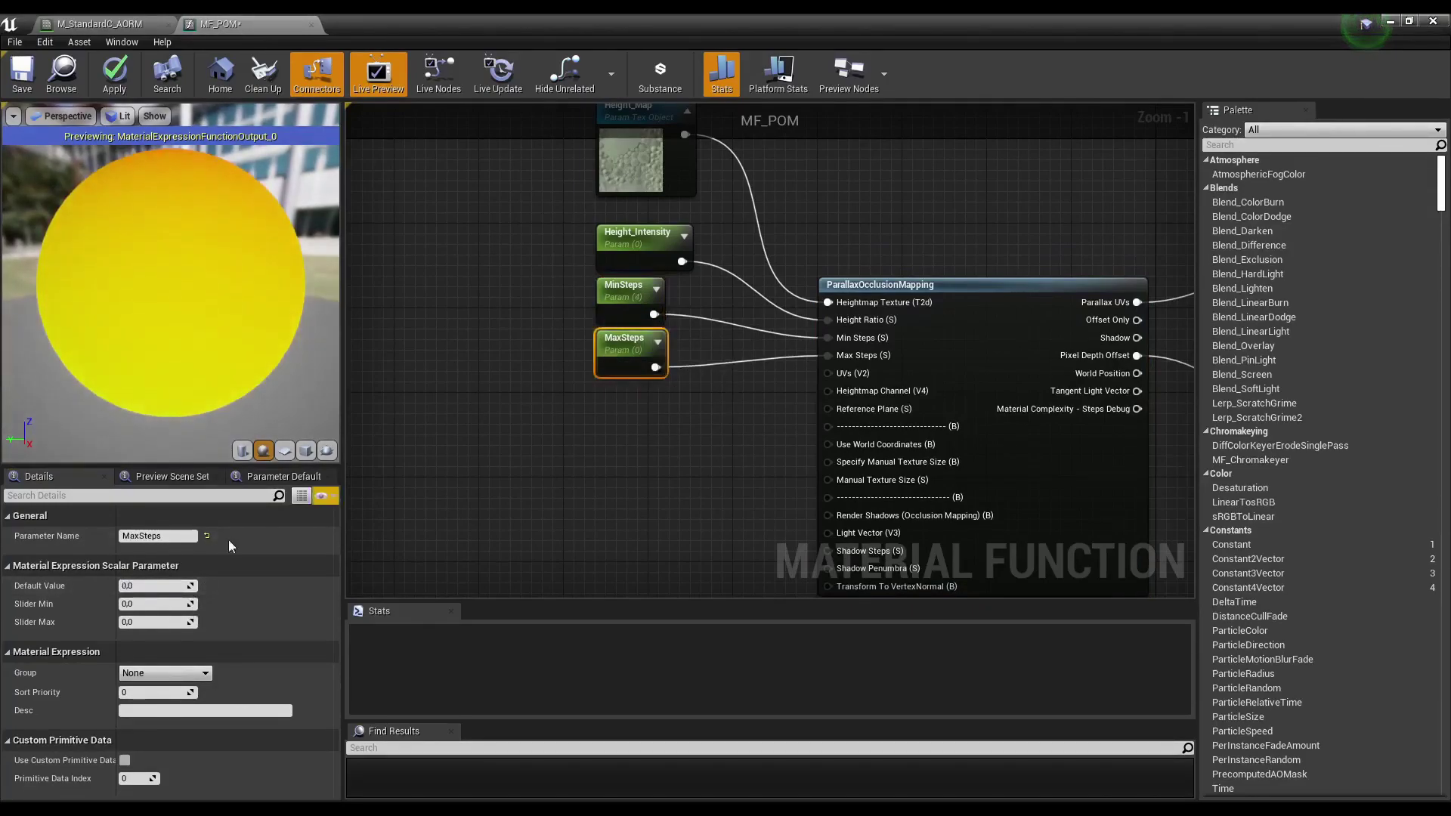
left_click(159, 586)
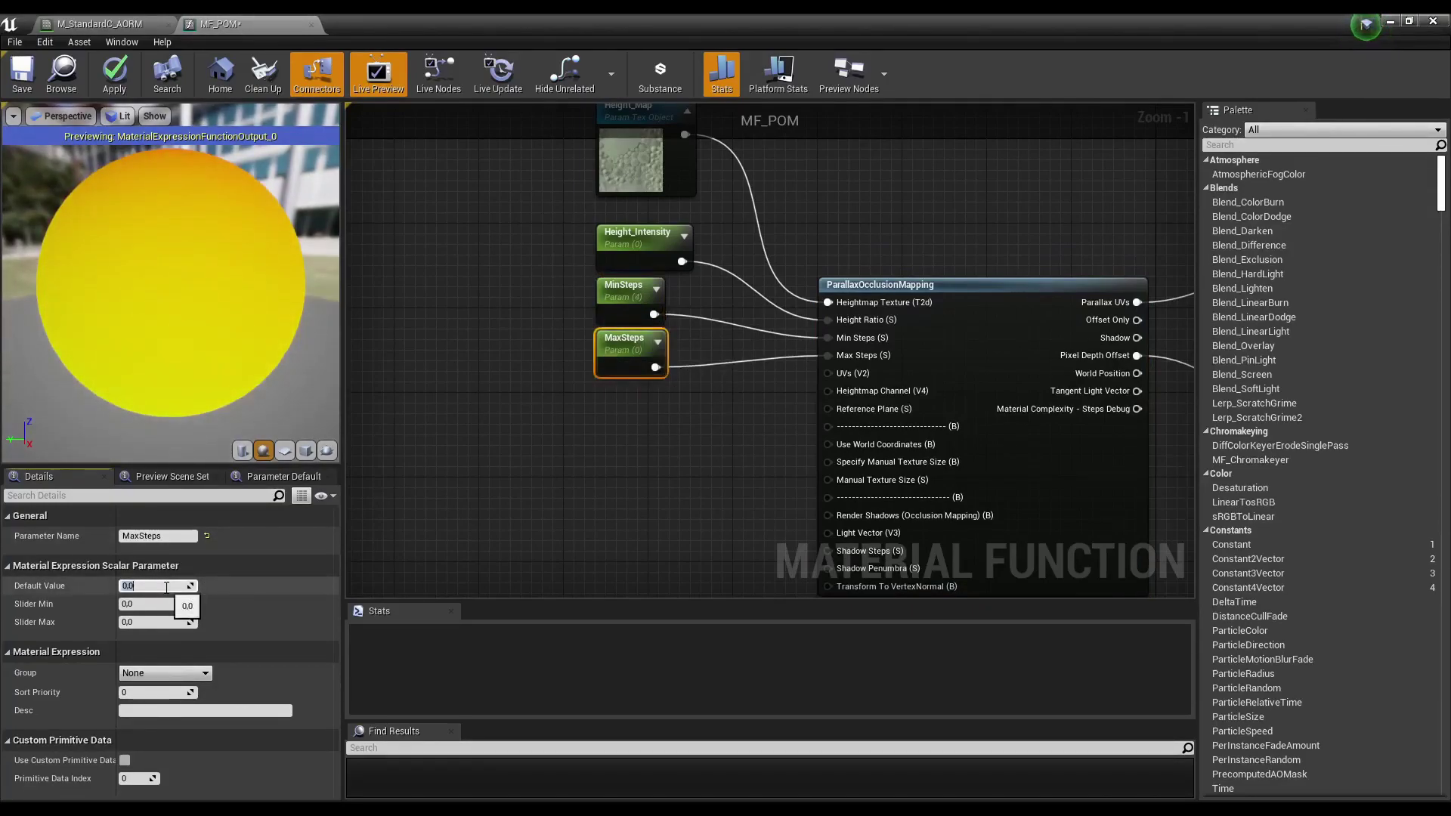
type("32")
key("Return")
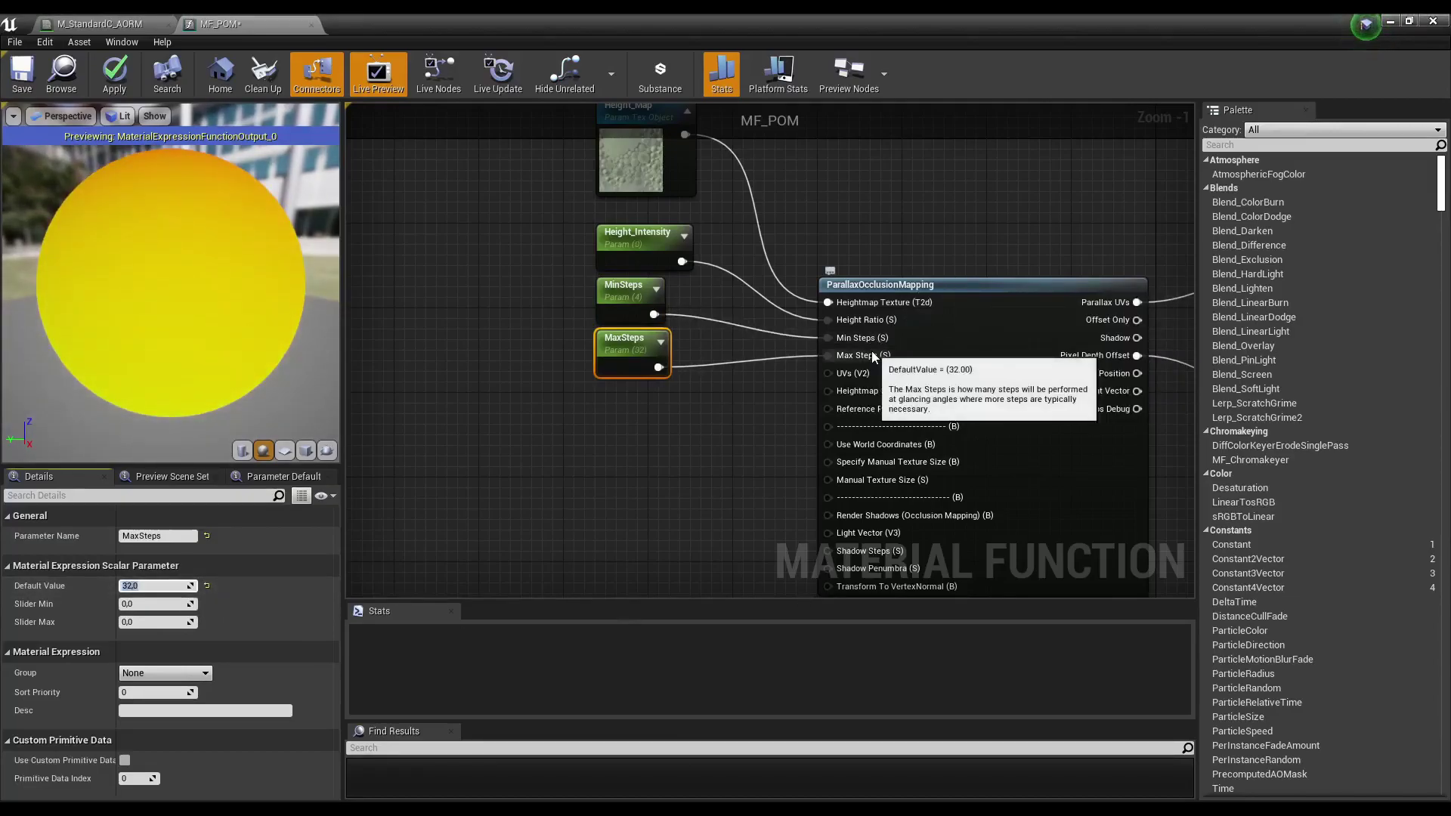
left_click(629, 311)
left_click(155, 586)
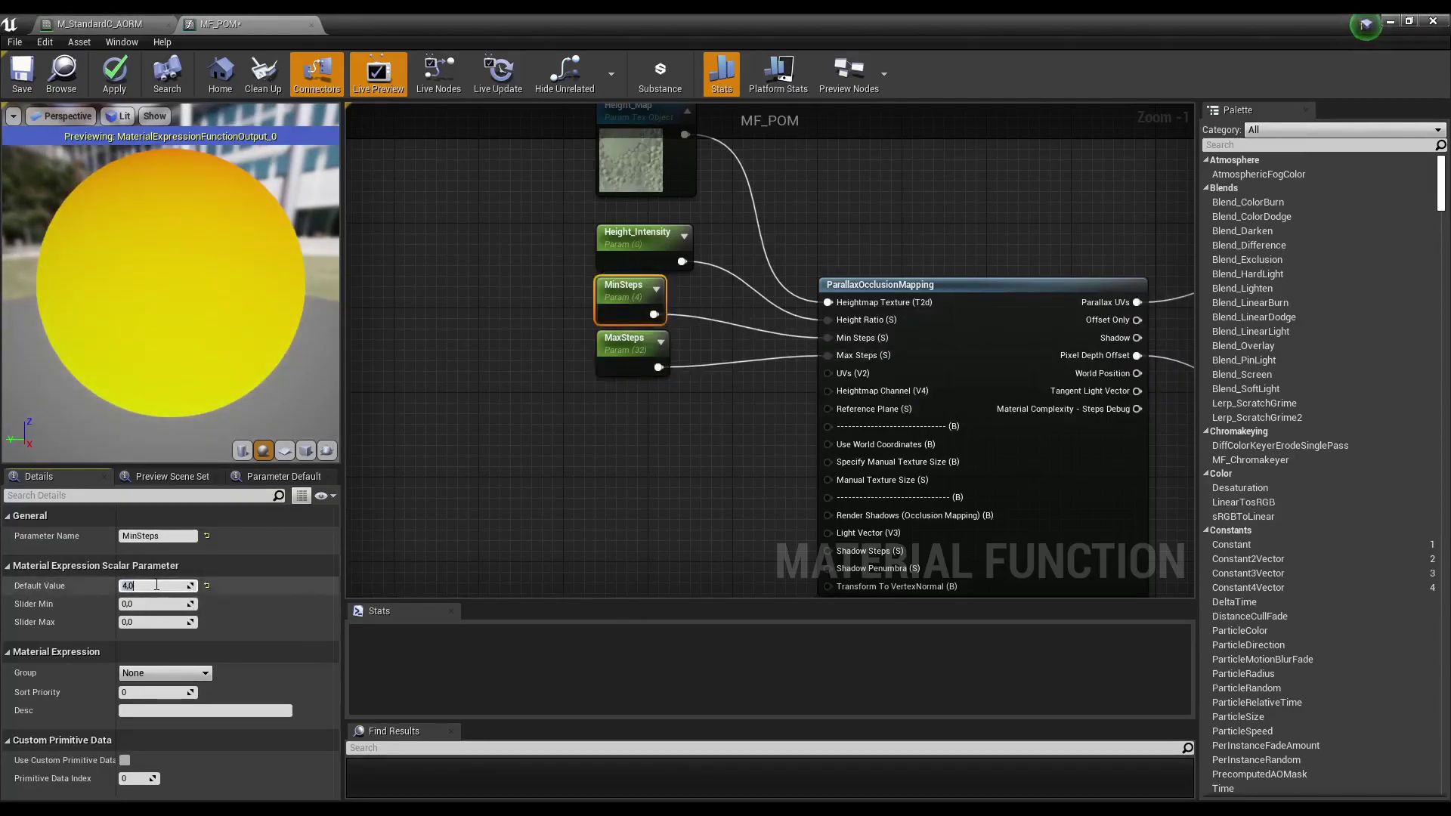
type("8")
key("Return")
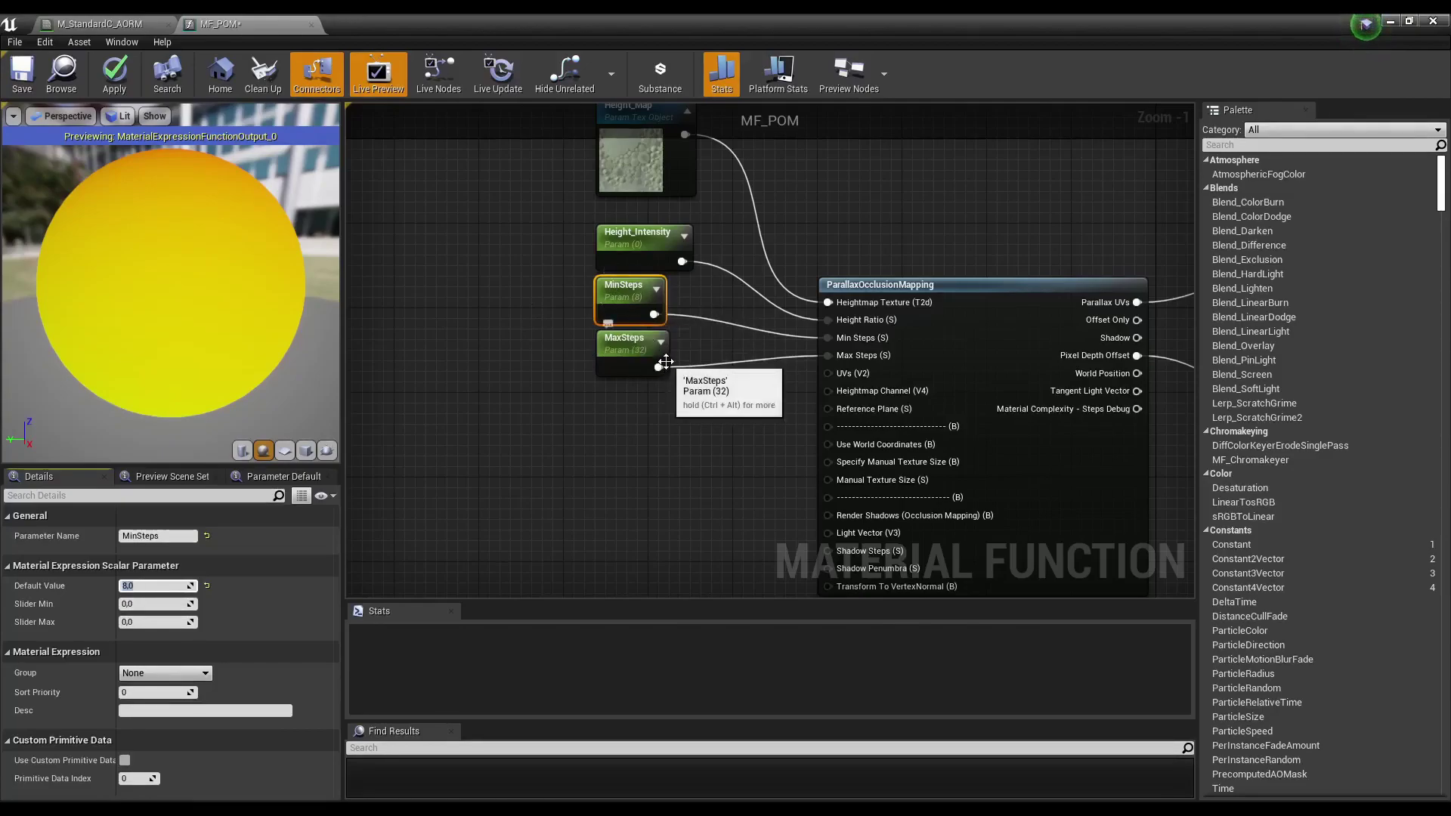
mouse_move(549, 298)
left_mouse_down()
mouse_move(606, 346)
mouse_move(542, 307)
mouse_move(645, 318)
left_mouse_up()
left_click(596, 340)
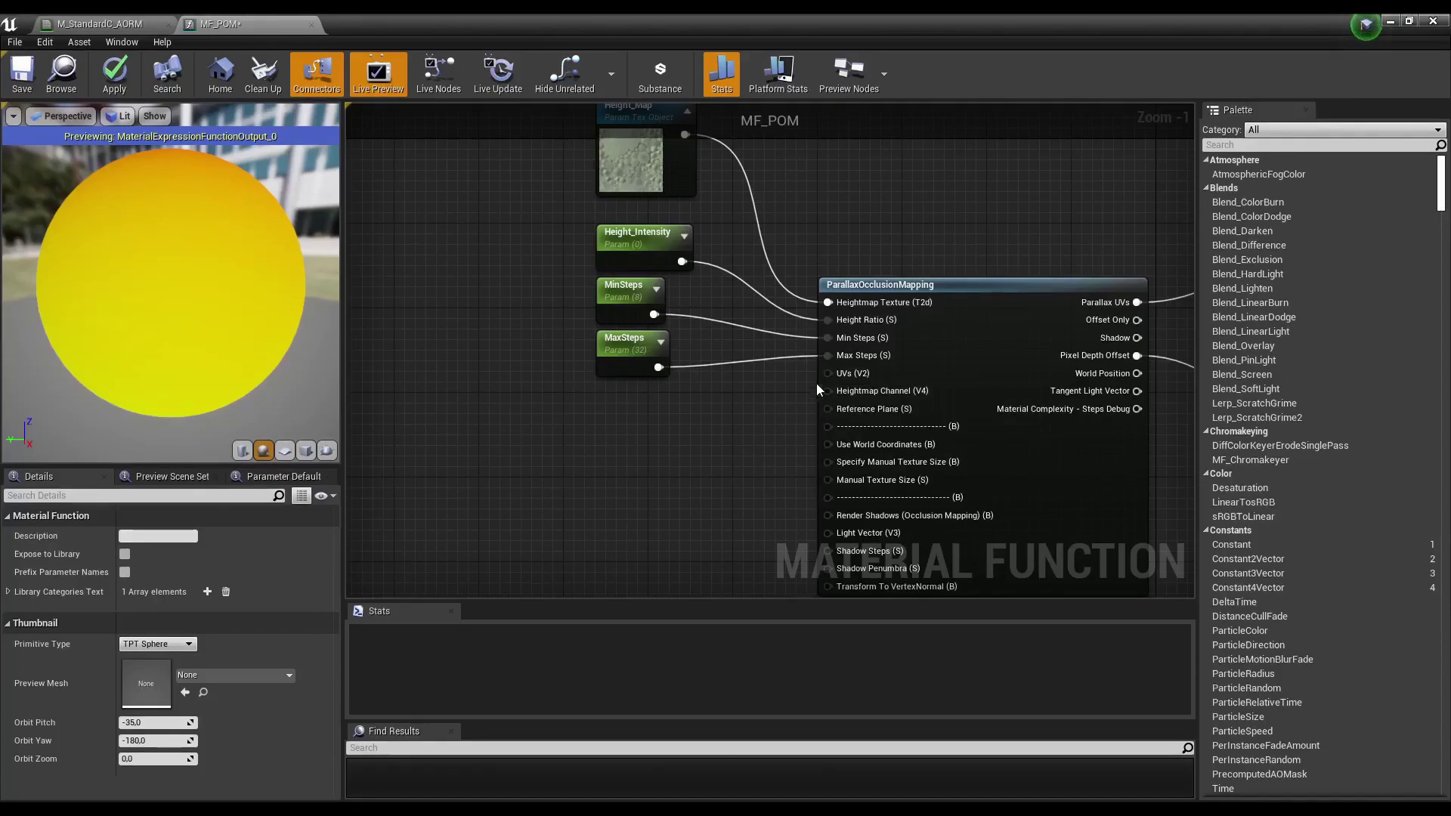
Select the ParallaxOcclusionMapping node to review its connected inputs.
mouse_move(841, 375)
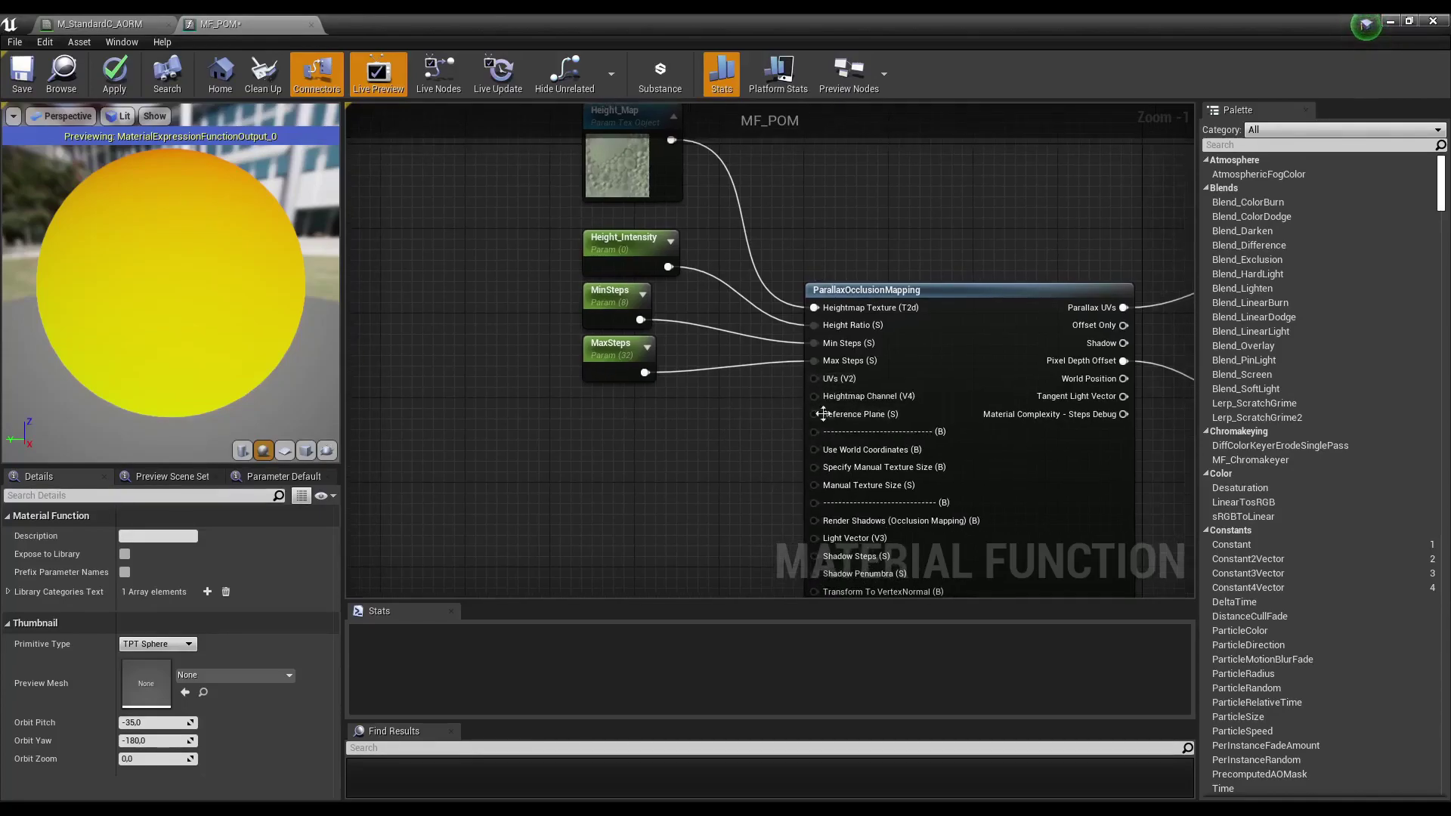
left_click(941, 401)
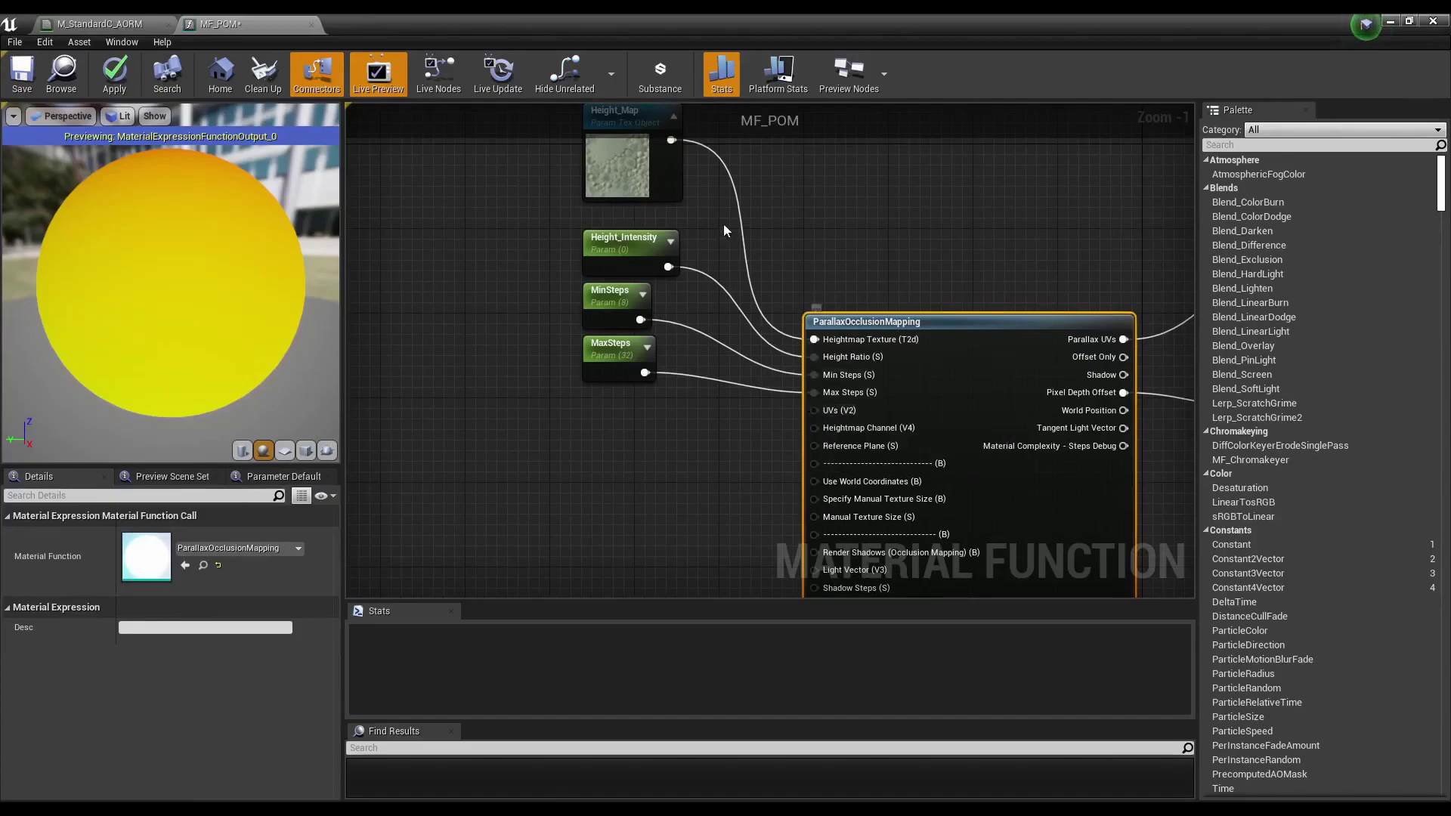
scroll(614, 422, "down", 1)
scroll(616, 420, "down", 1)
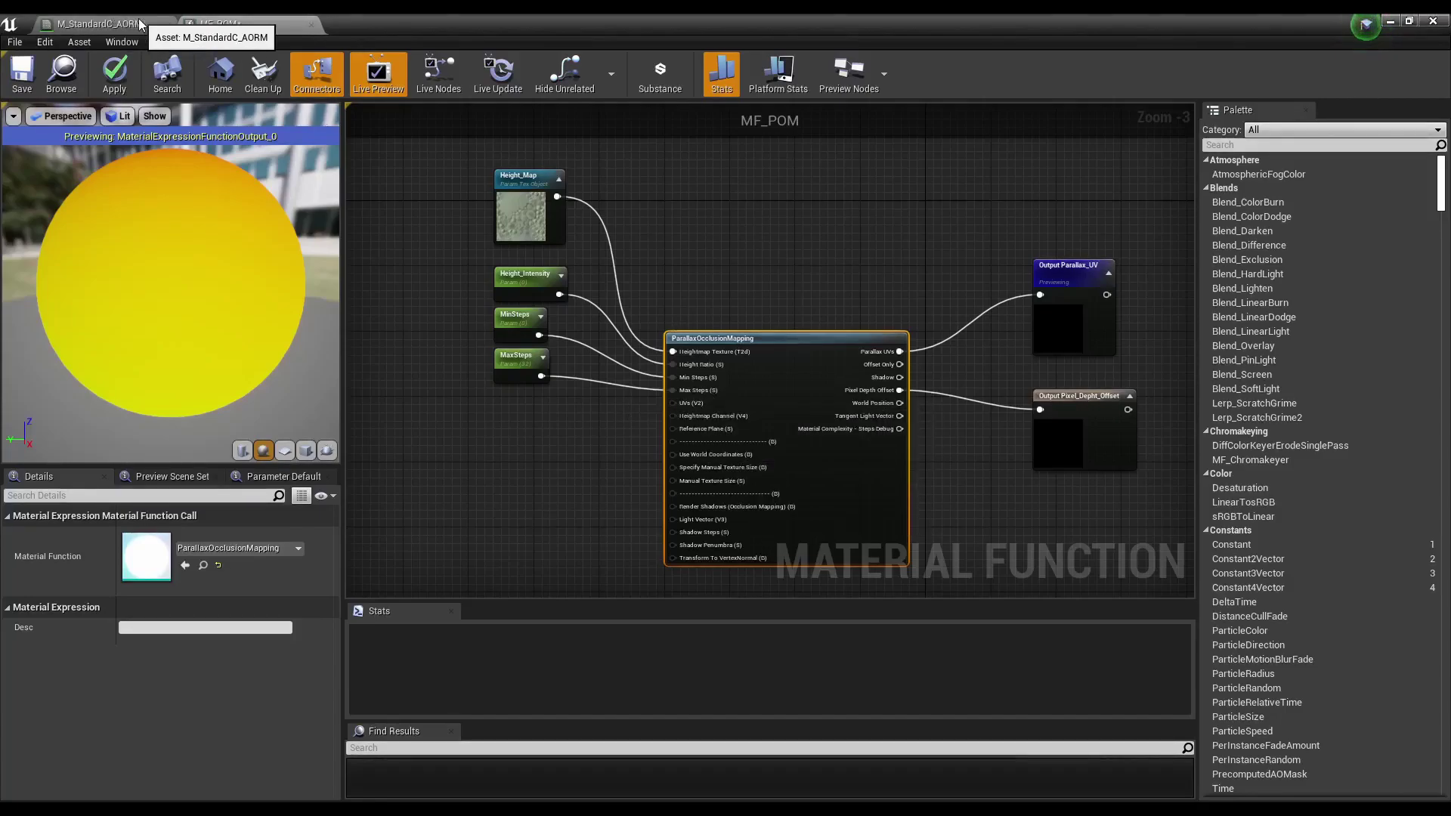
In M_StandardC_AORM, move the UV parameters and MF_UVW_XForm aside, then return to MF_POM.
left_click(98, 24)
left_click_drag(465, 244, 739, 483)
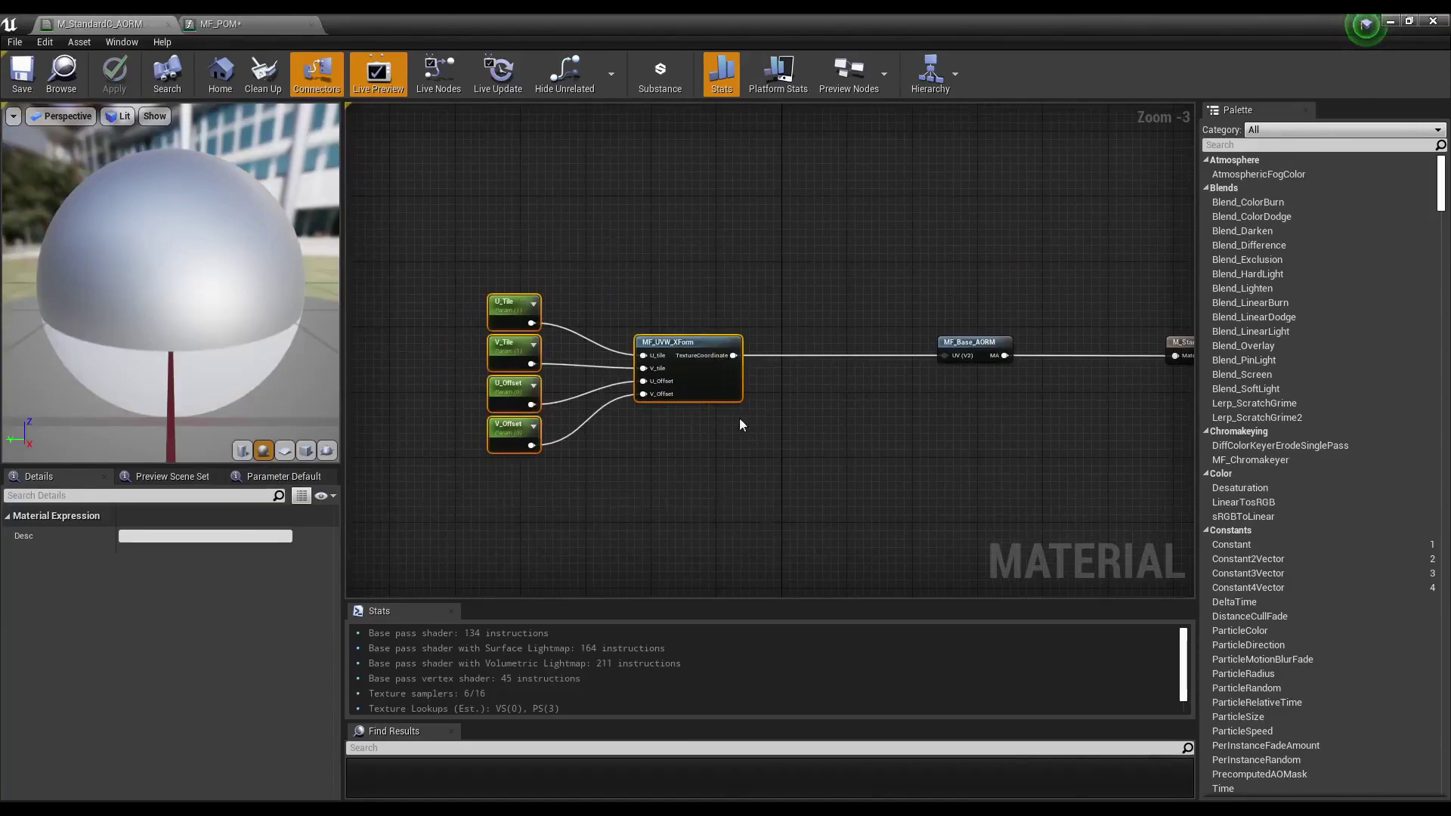
left_click_drag(699, 369, 699, 403)
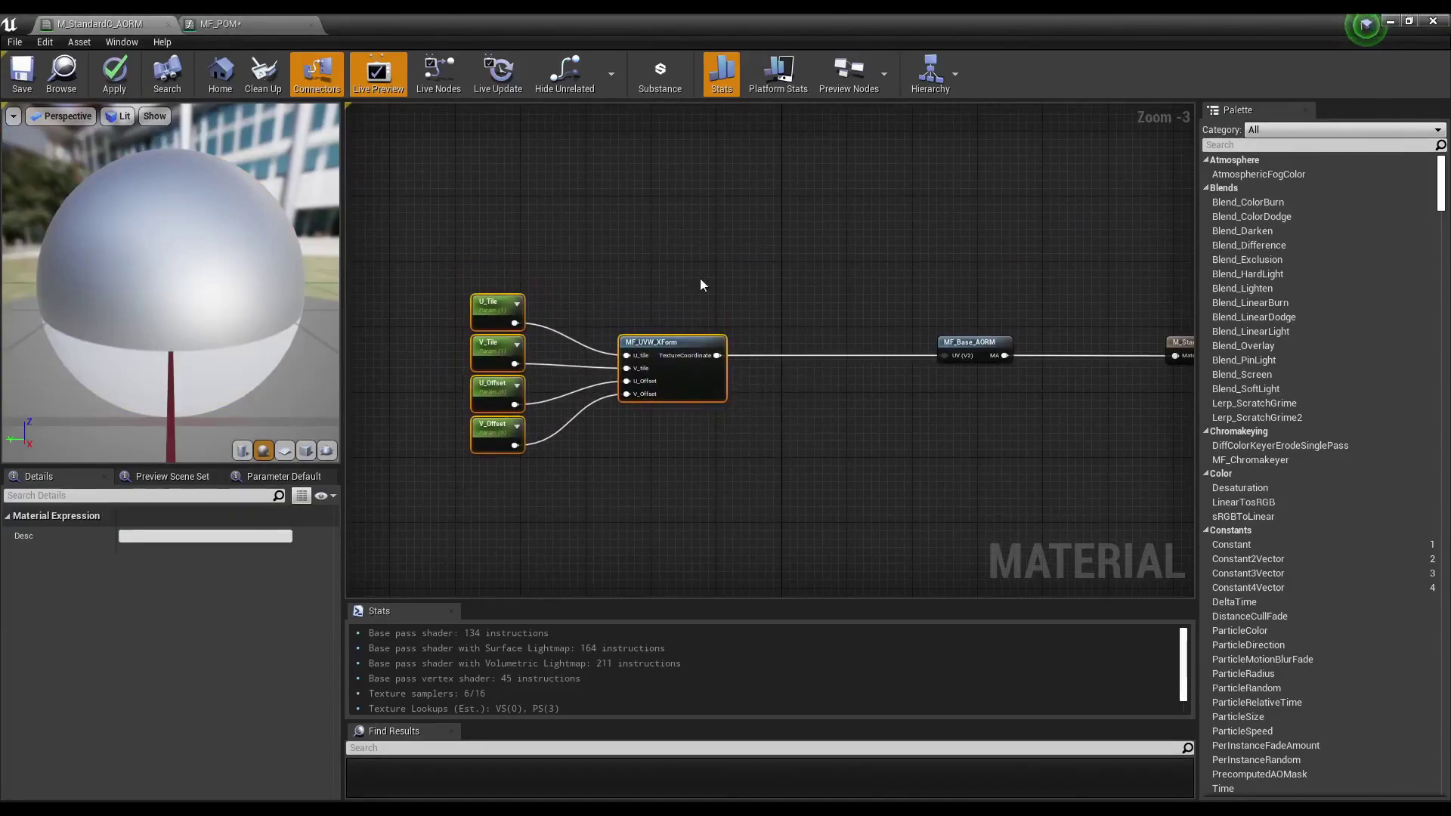
left_click_drag(411, 246, 771, 474)
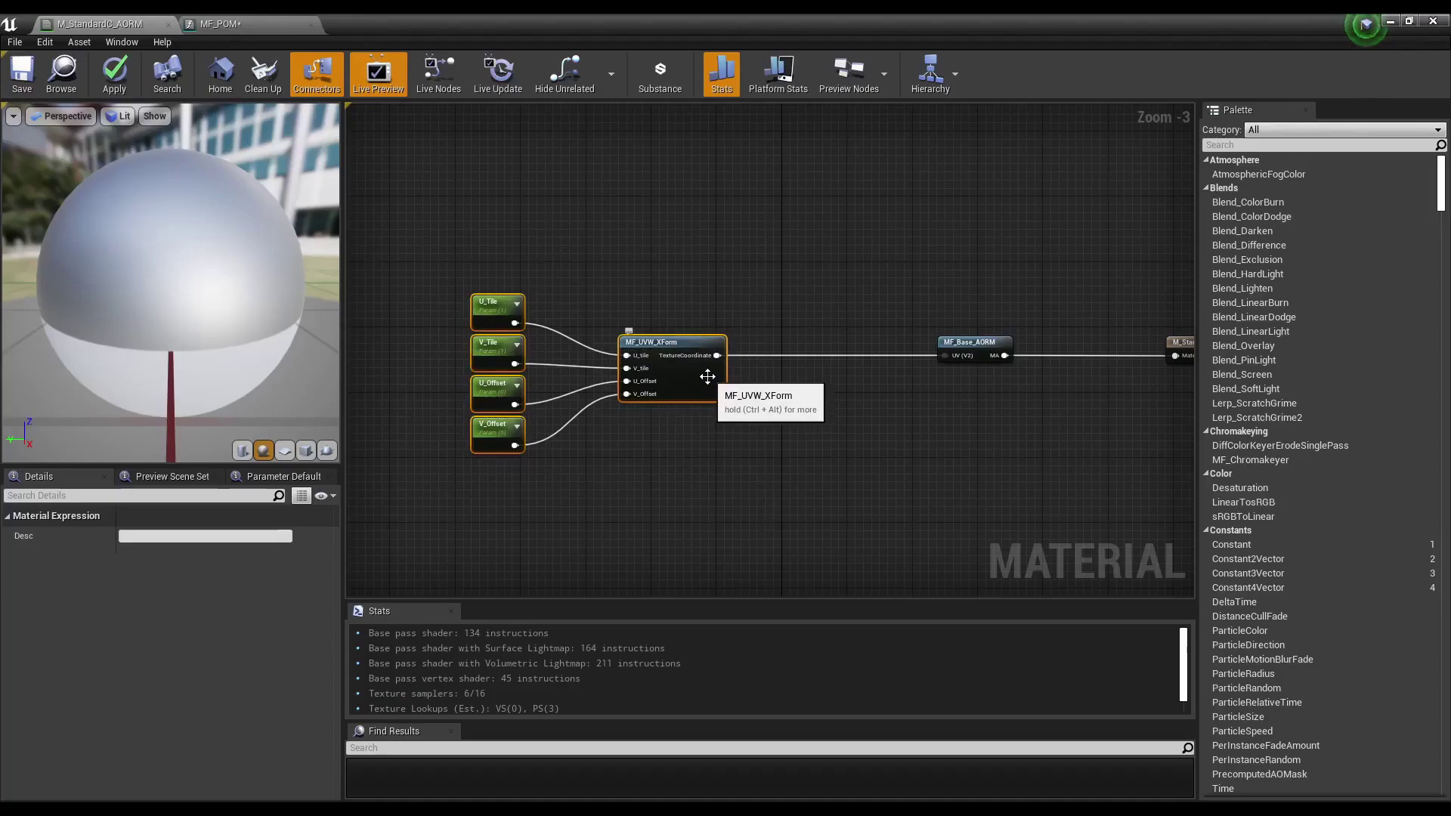
left_click(270, 28)
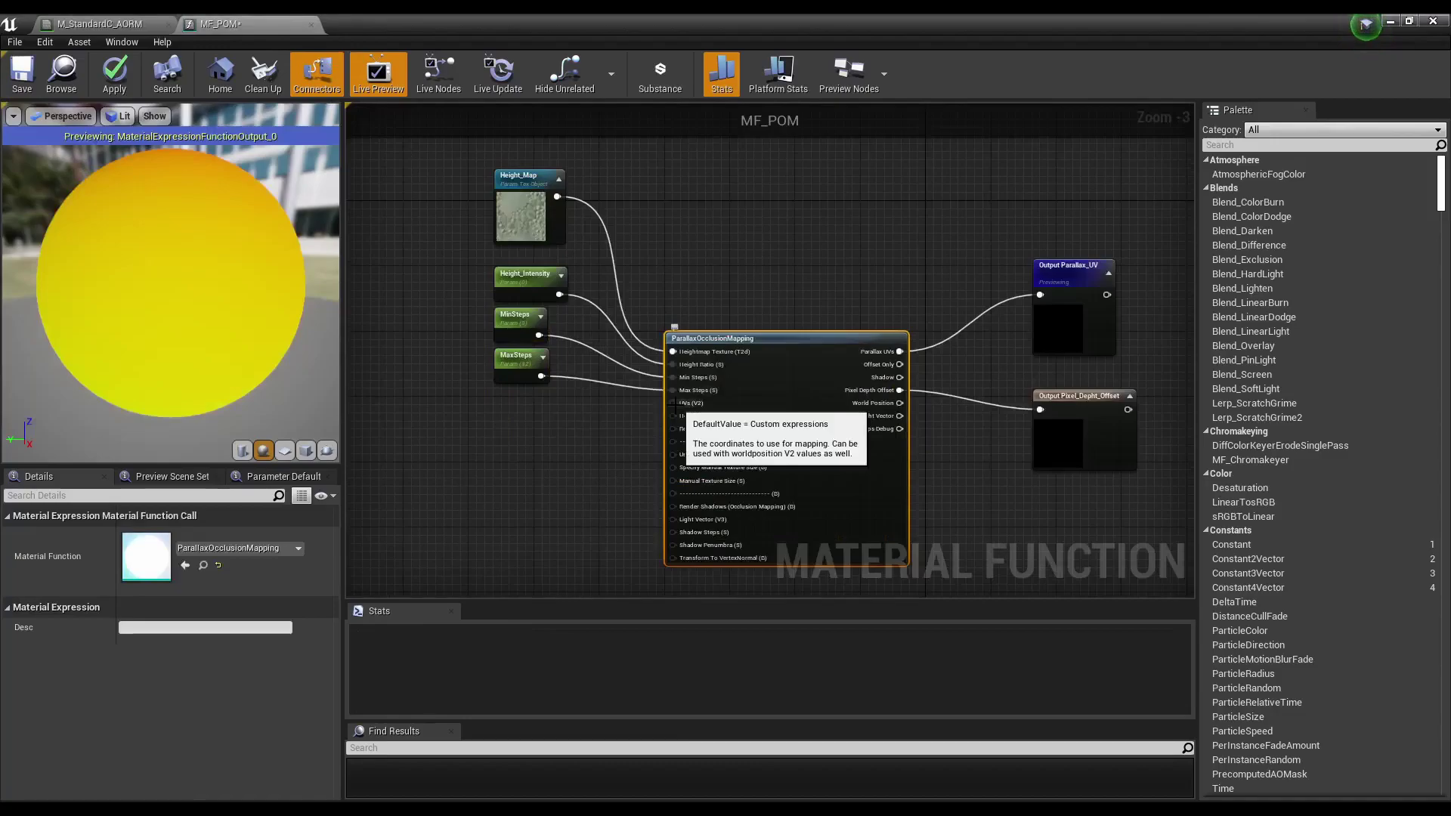
Add a Vector 2 function input below MaxSteps.
scroll(677, 413, "up", 2)
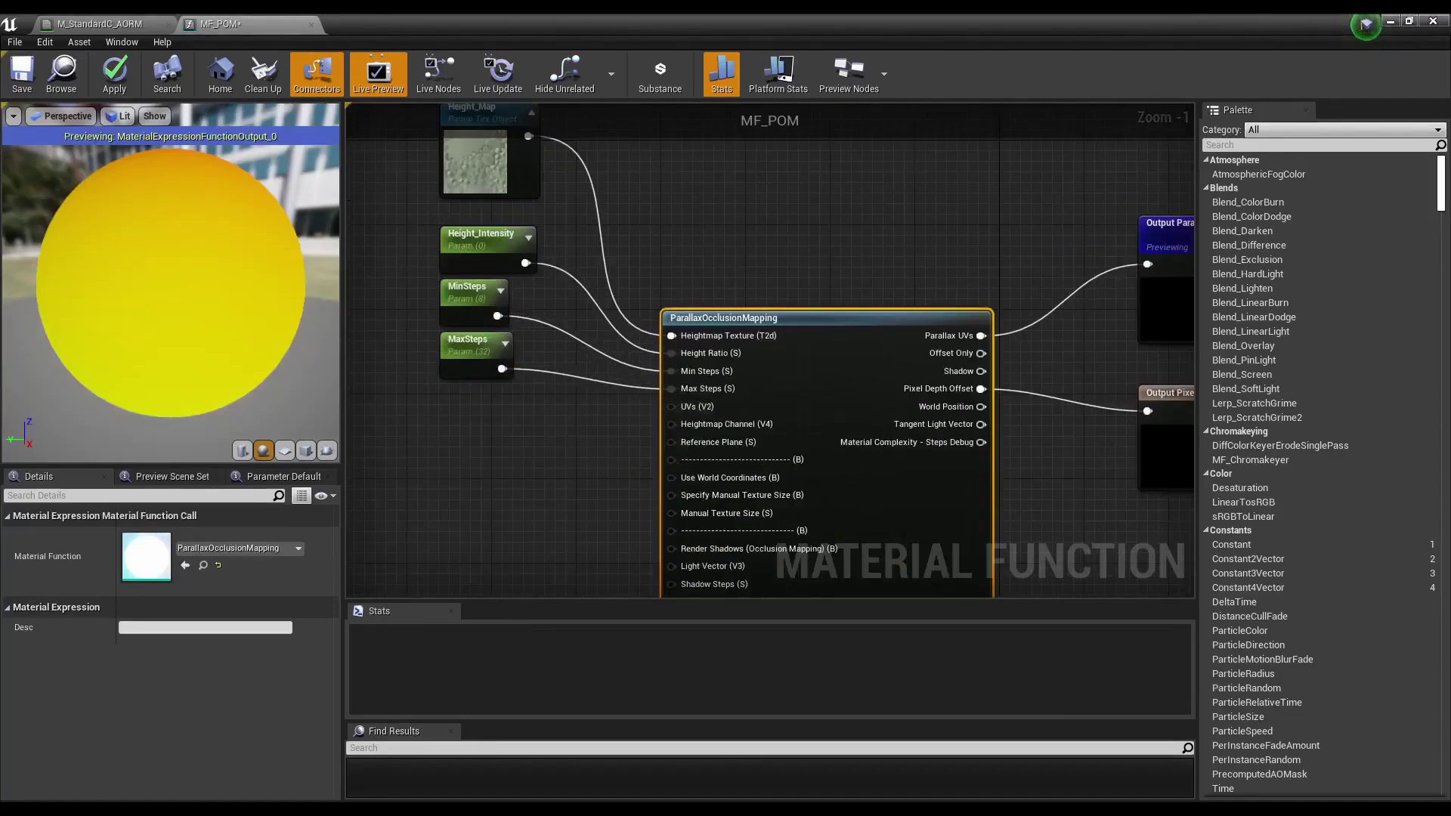
right_click_drag(473, 414, 529, 396)
right_click(530, 398)
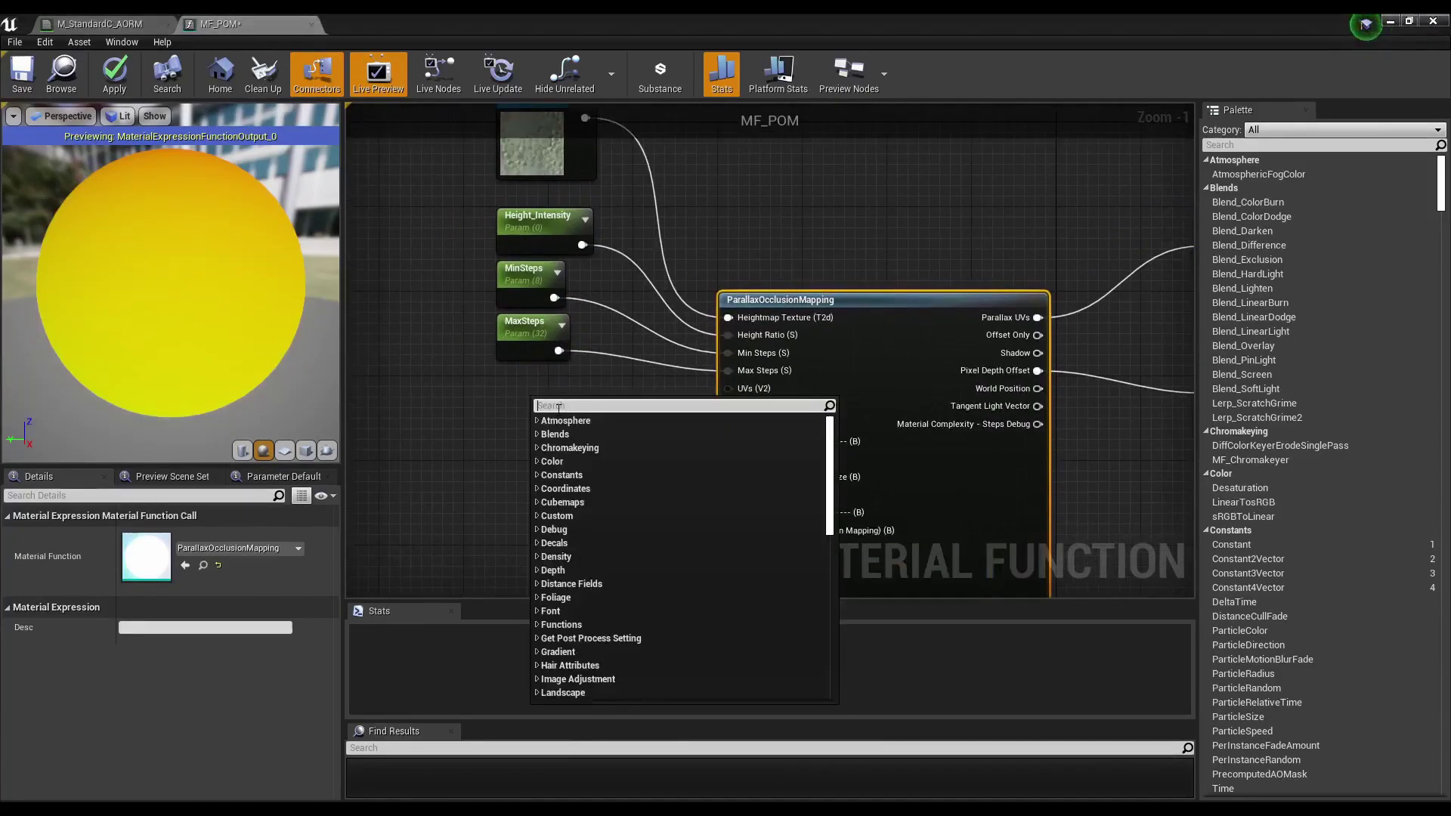
type("input")
left_click(573, 436)
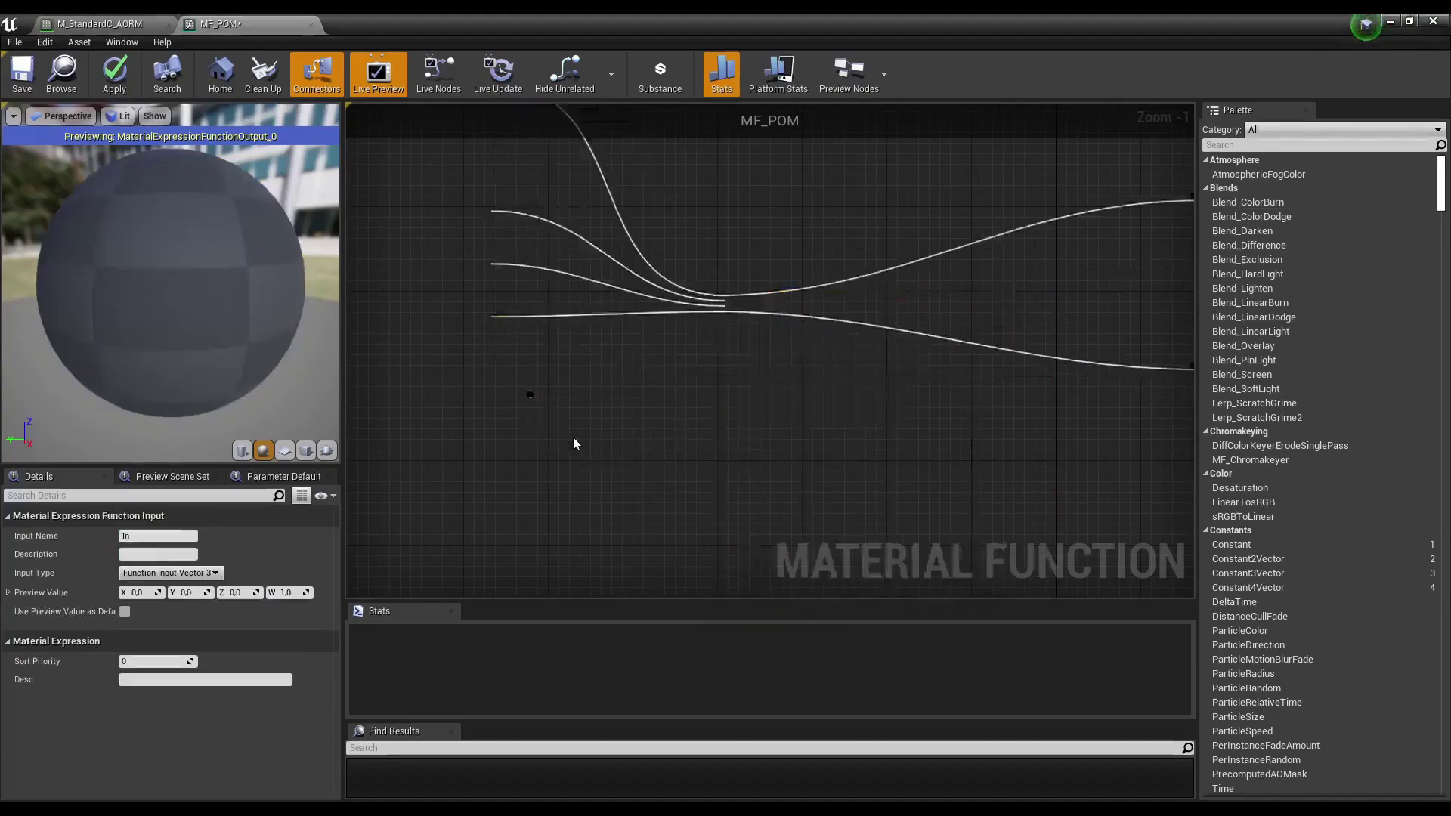
left_click(181, 573)
left_click(204, 596)
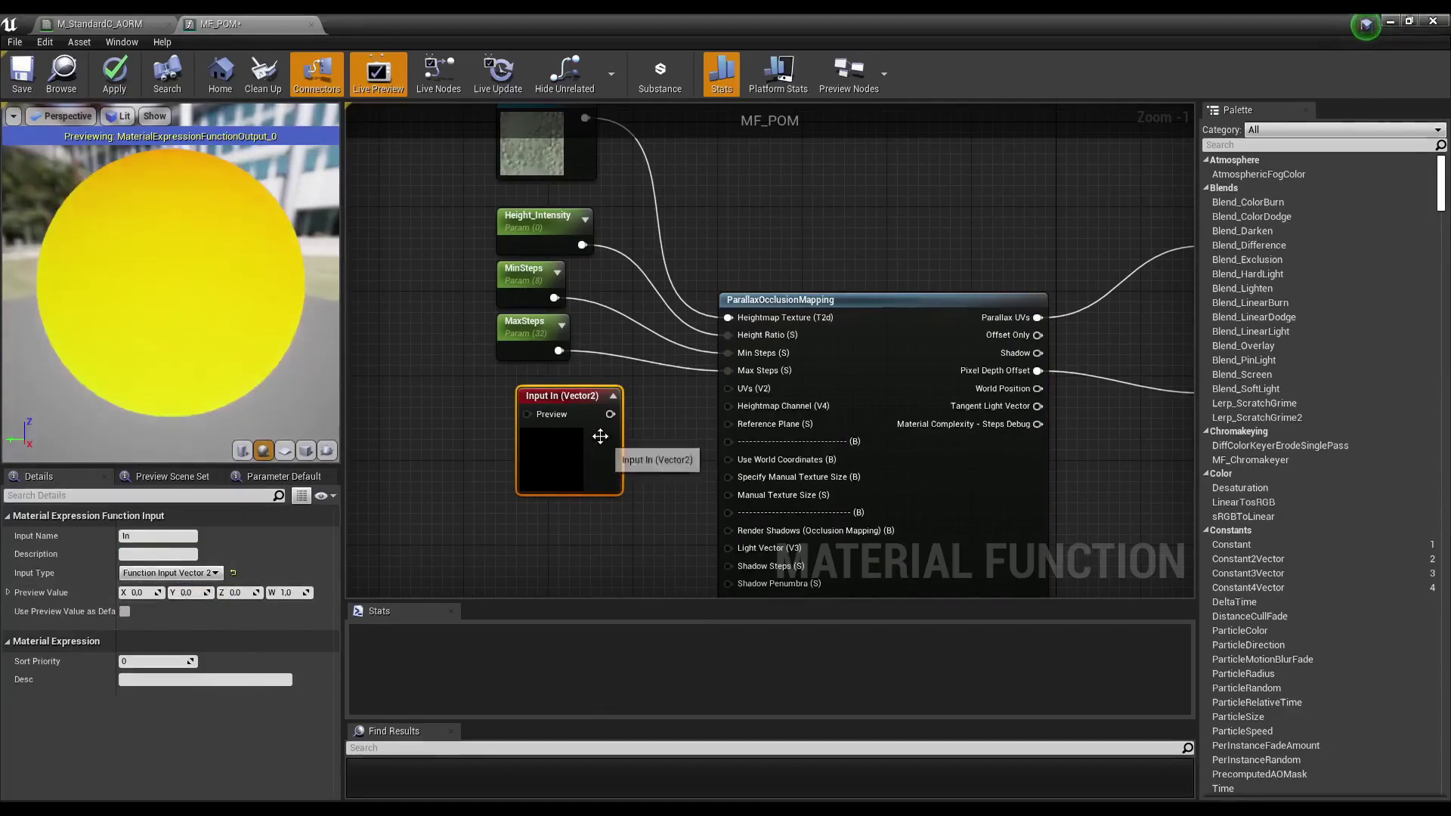
left_click_drag(605, 445, 583, 433)
right_click_drag(538, 406, 673, 394)
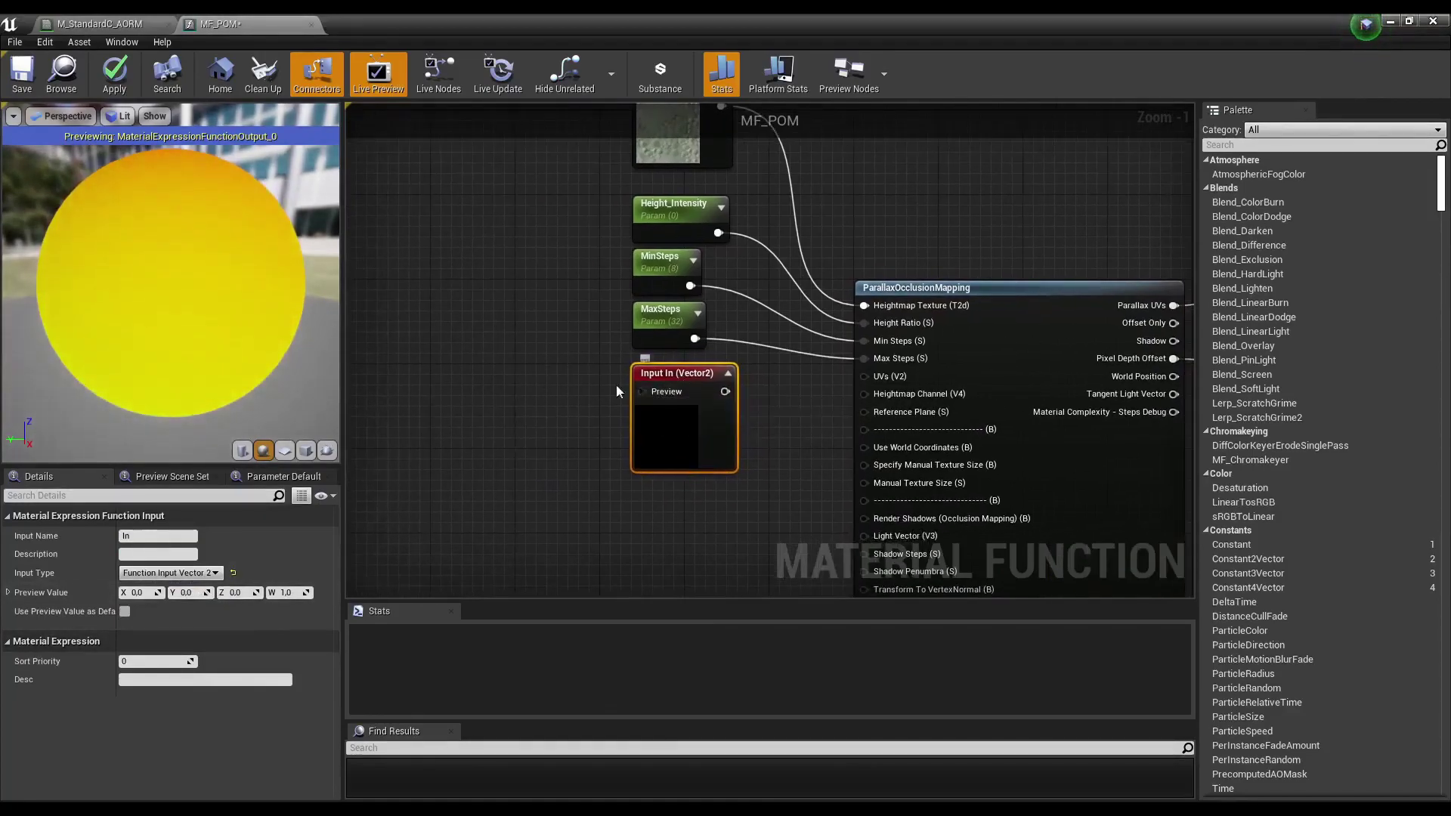
Feed a TexCoord[0] node into the input's Preview and use it as the default value.
right_click(478, 390)
type("texture")
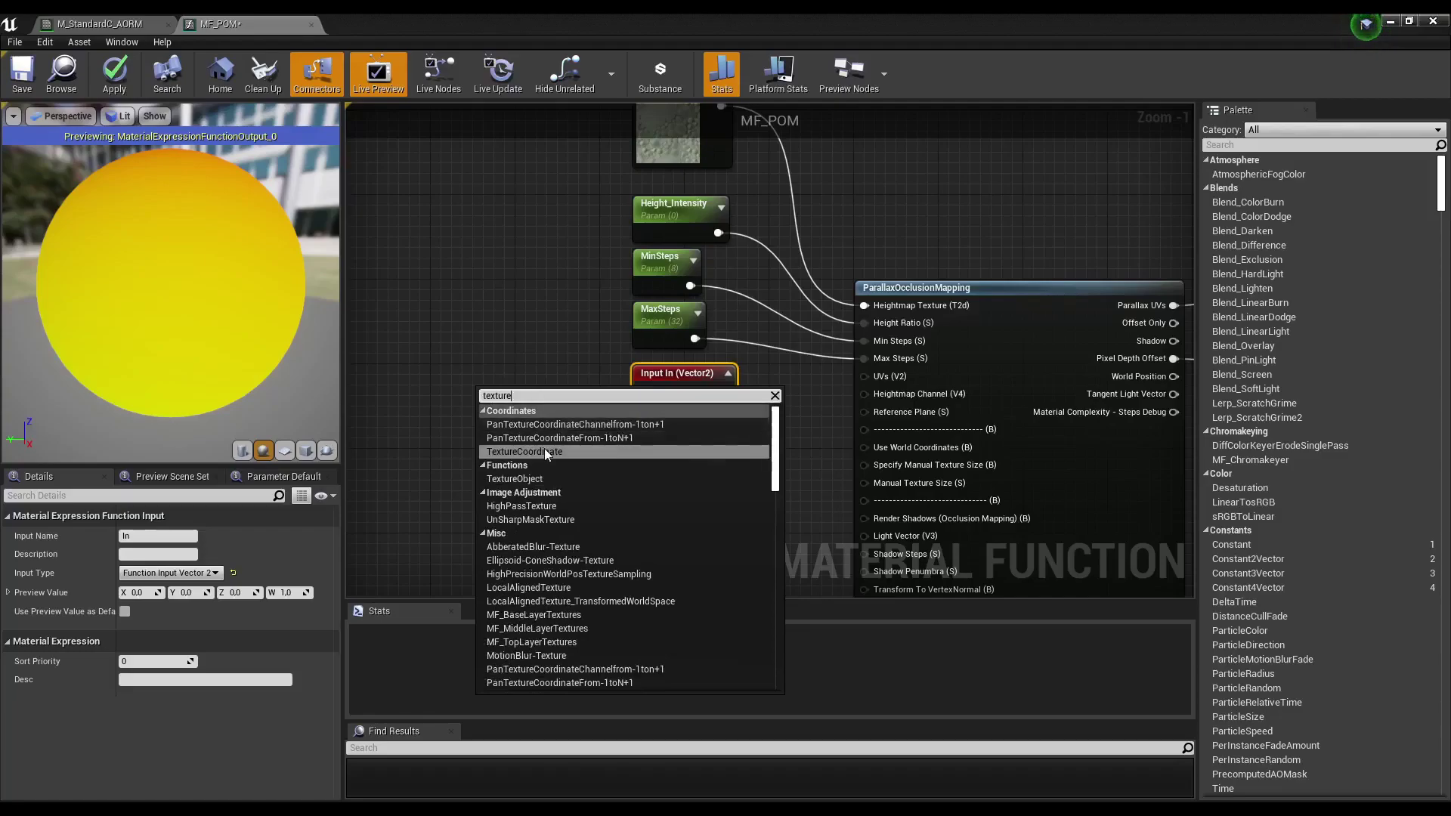
left_click(544, 447)
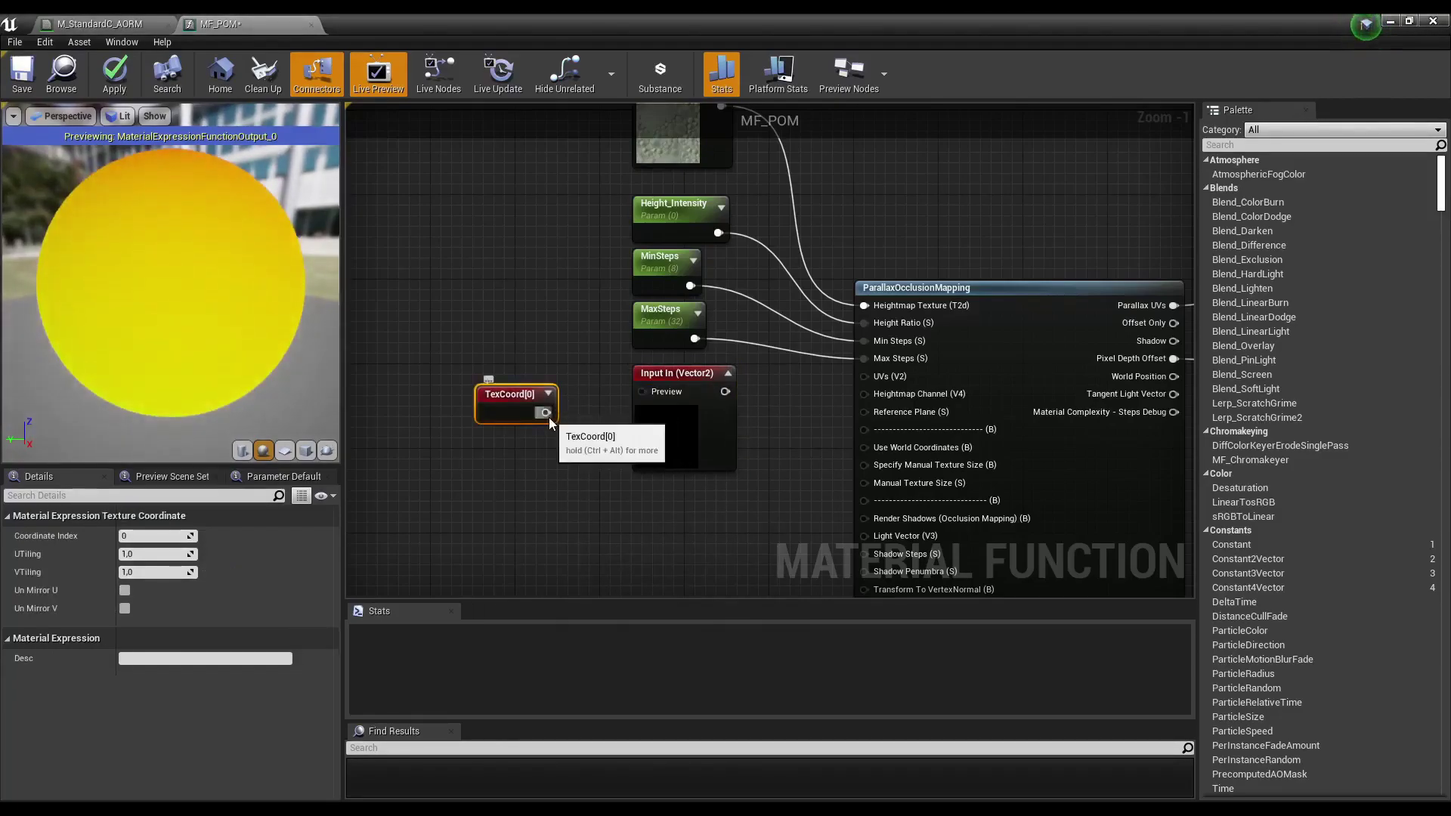
left_click_drag(546, 413, 641, 392)
left_click(690, 424)
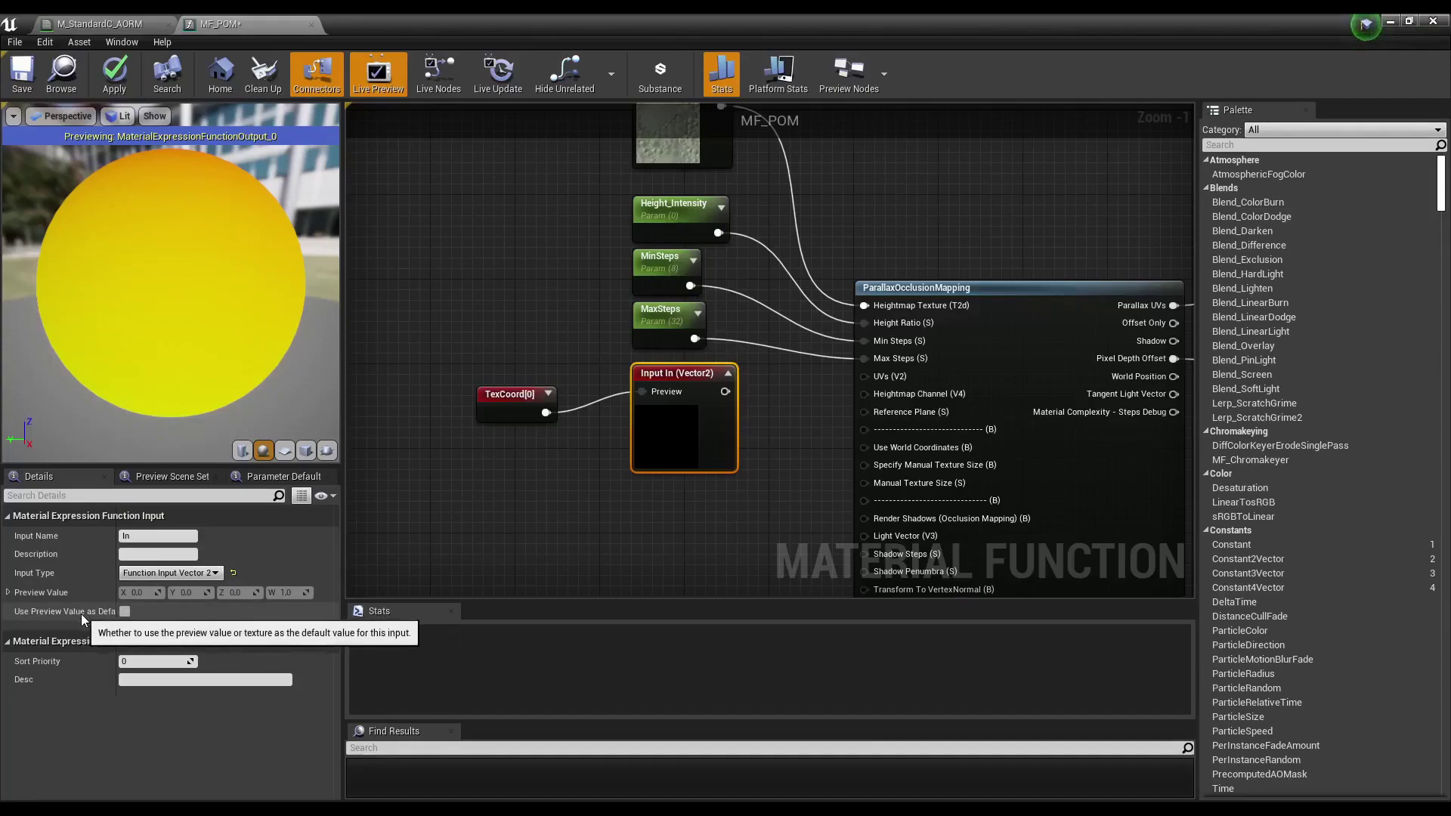
left_click(124, 612)
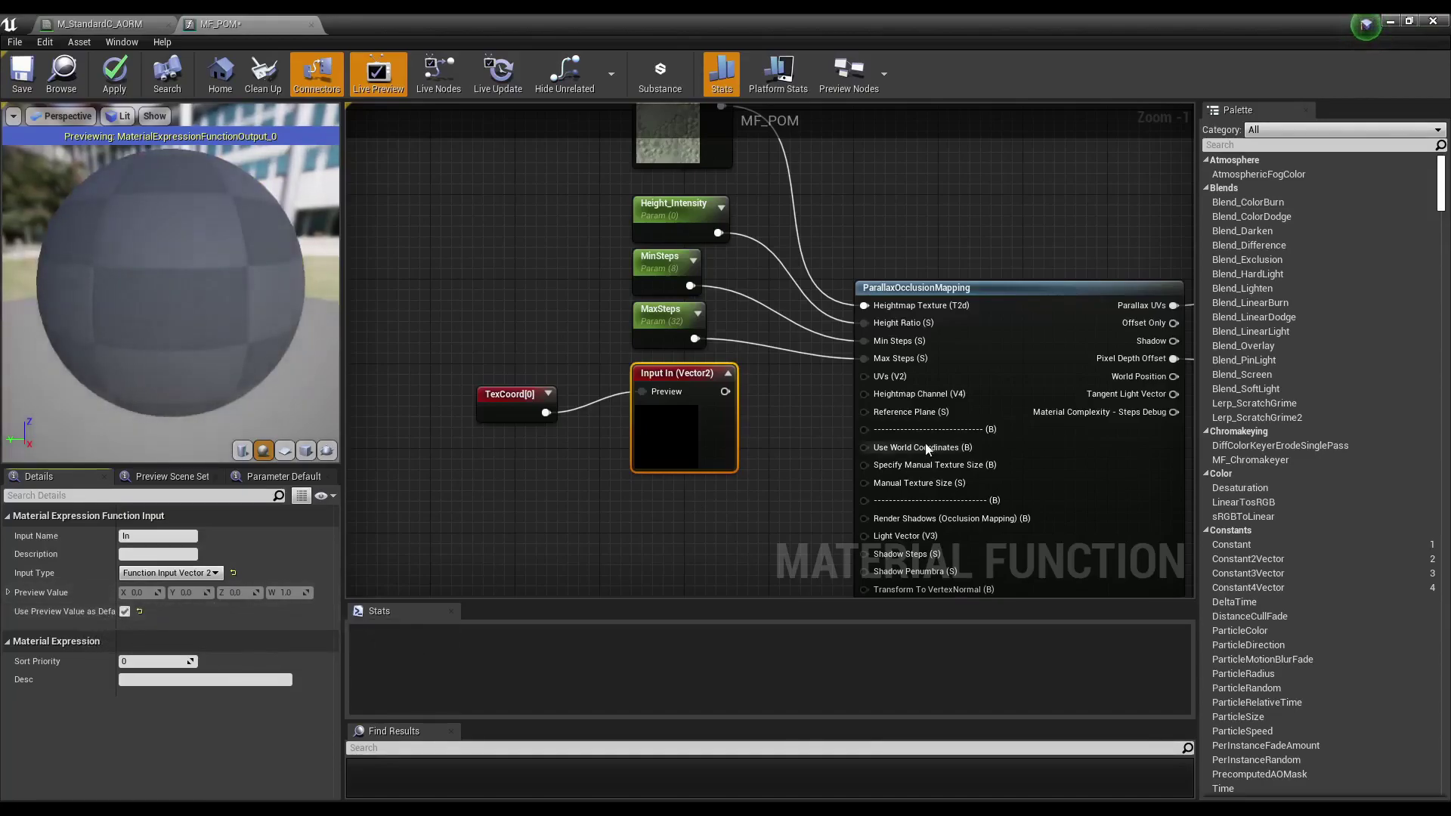
Connect Input In to the UVs (V2) pin and line TexCoord up beside it.
left_click_drag(729, 395, 871, 374)
left_click(728, 374)
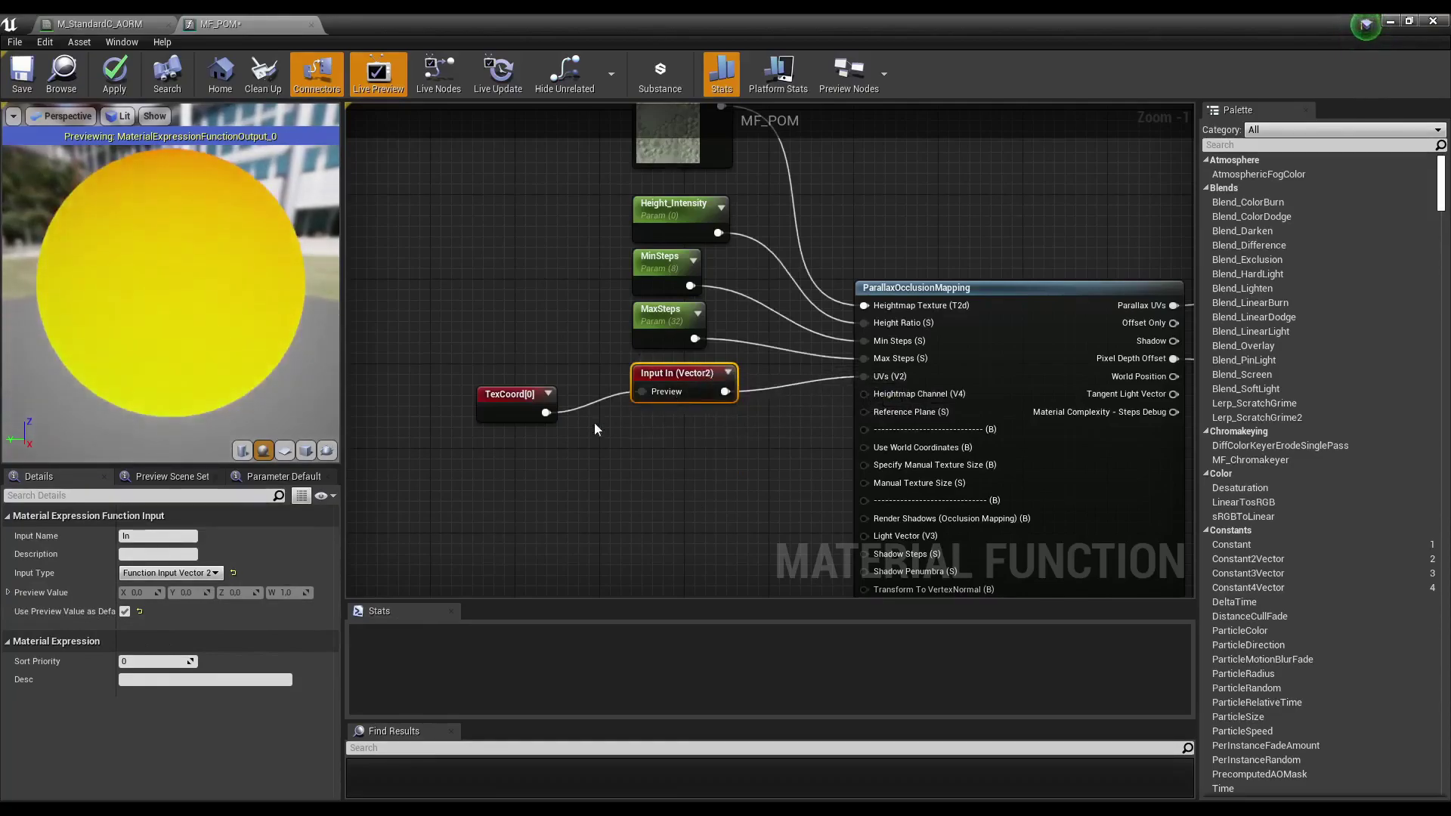
left_click_drag(532, 399, 538, 377)
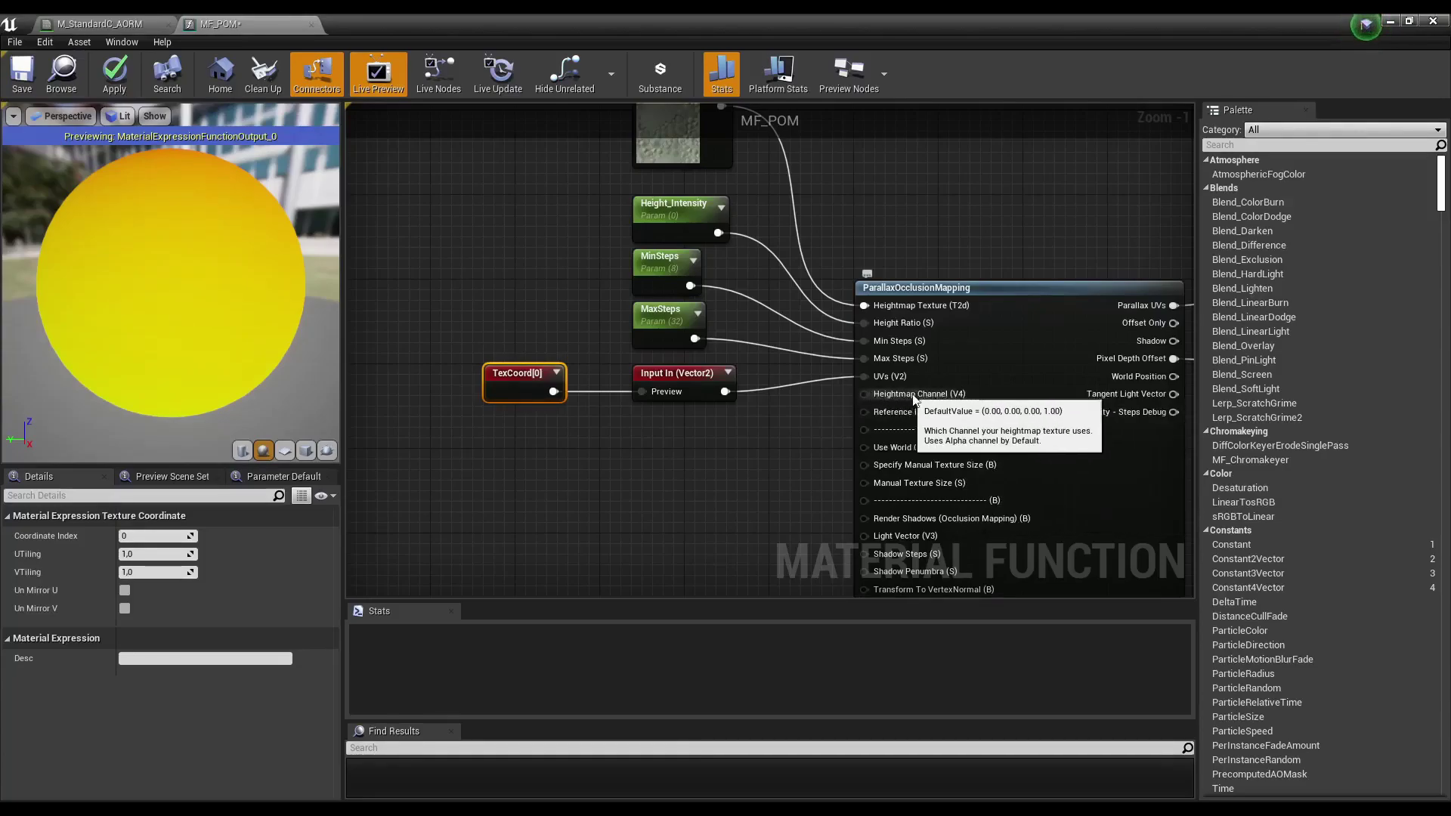
right_click_drag(783, 159, 763, 238)
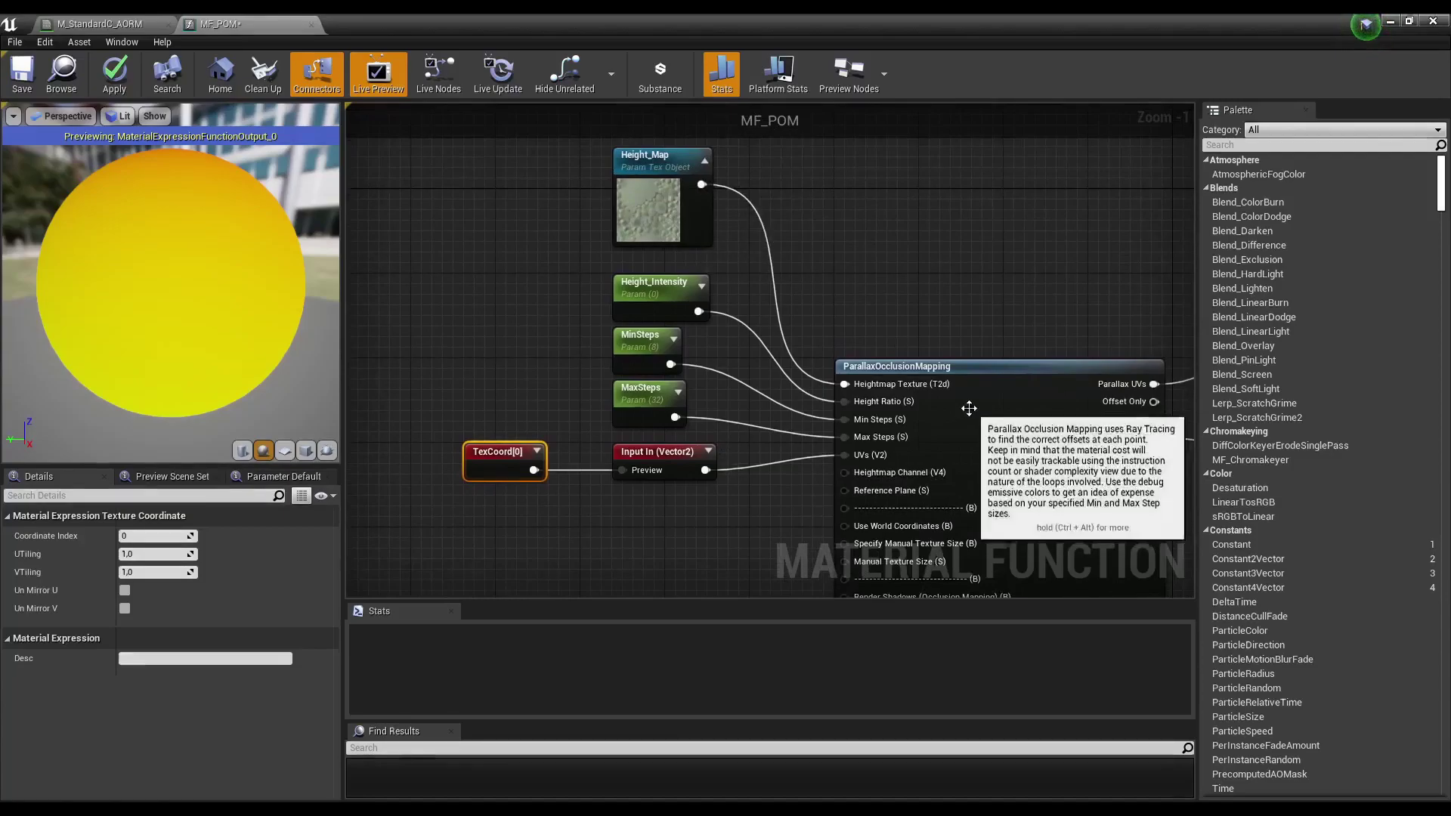
left_click(1000, 398)
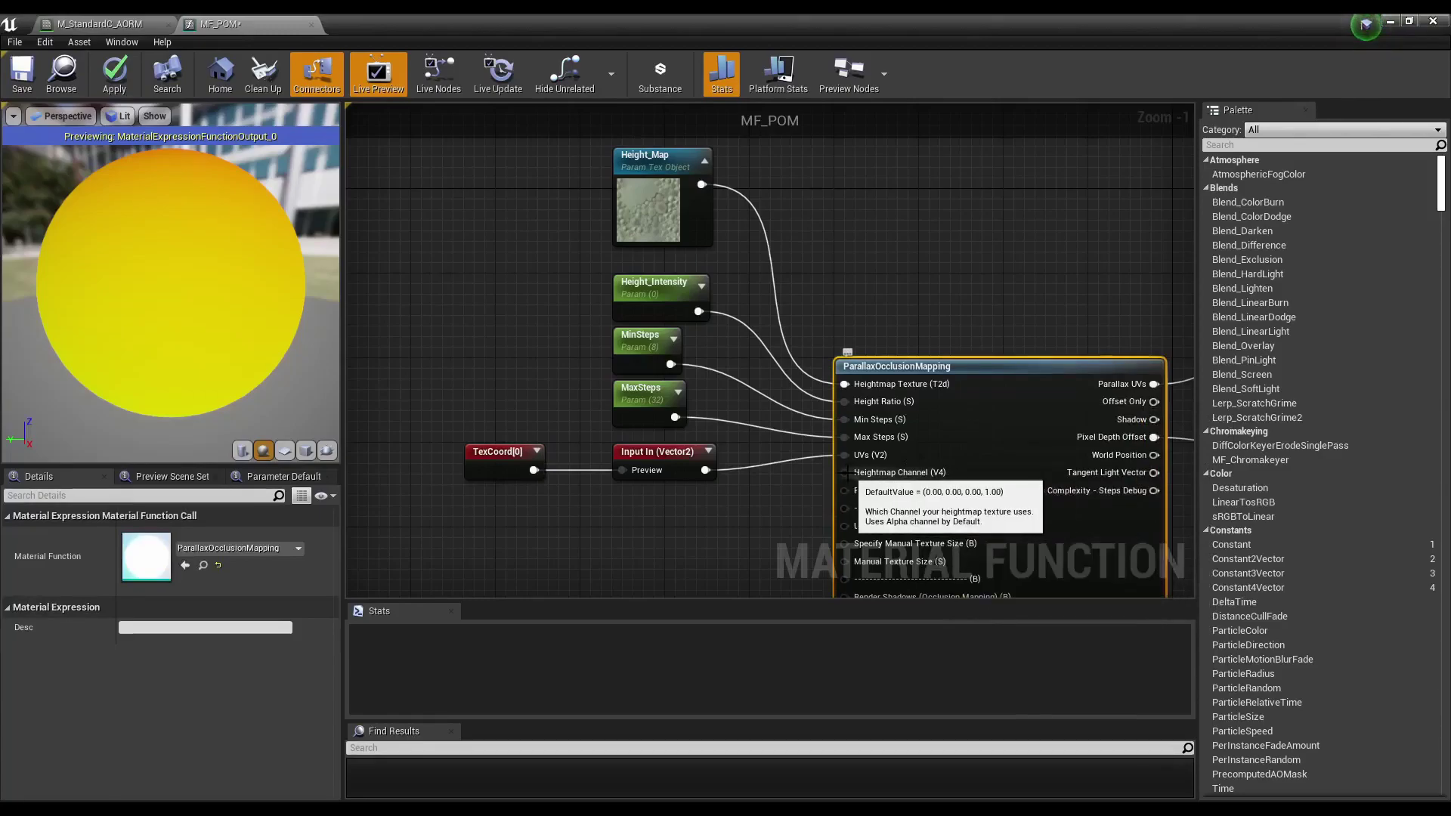
Create a Constant4Vector on Heightmap Channel with red set to 1.
left_click_drag(844, 473, 650, 515)
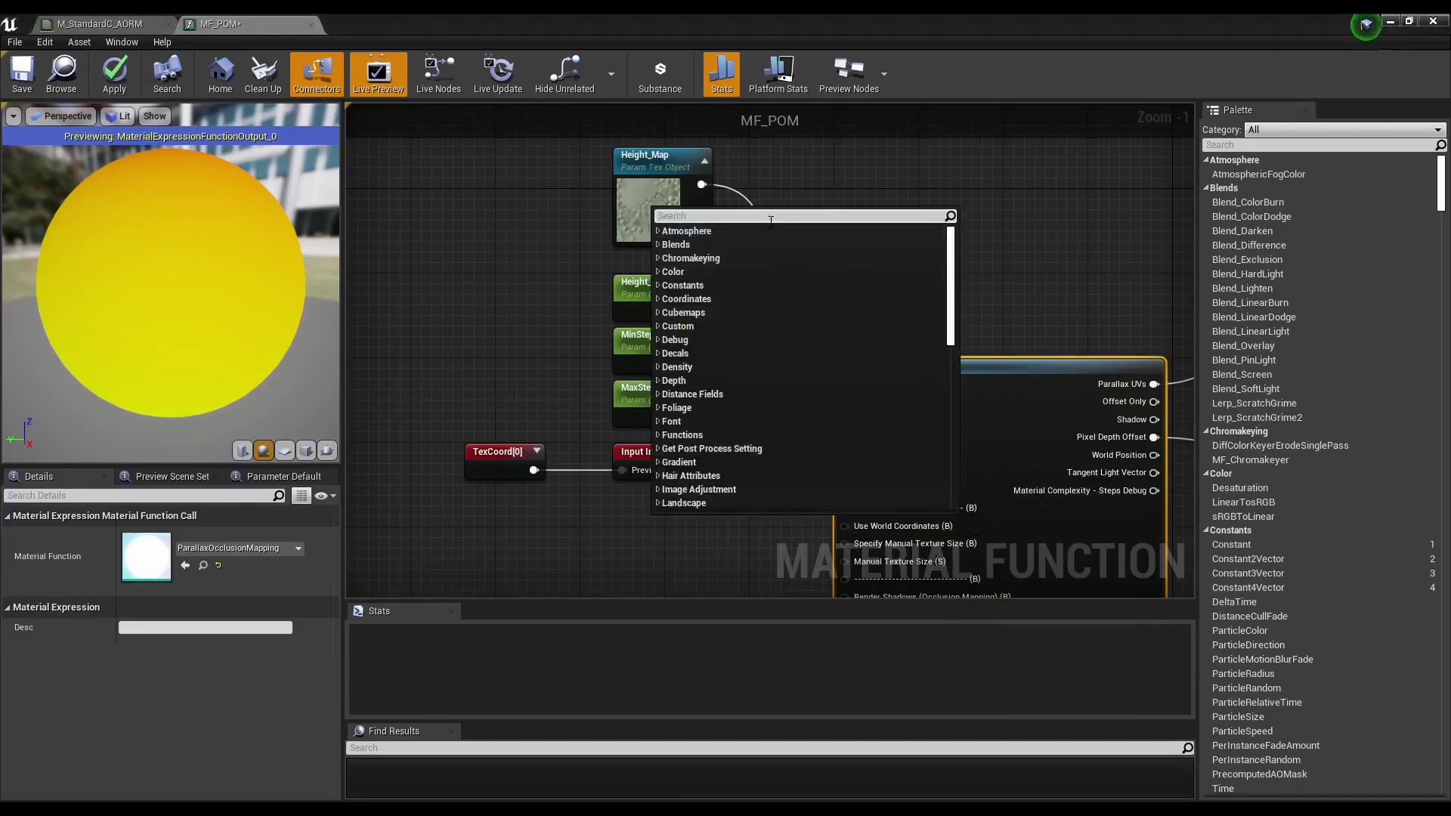
type("cons")
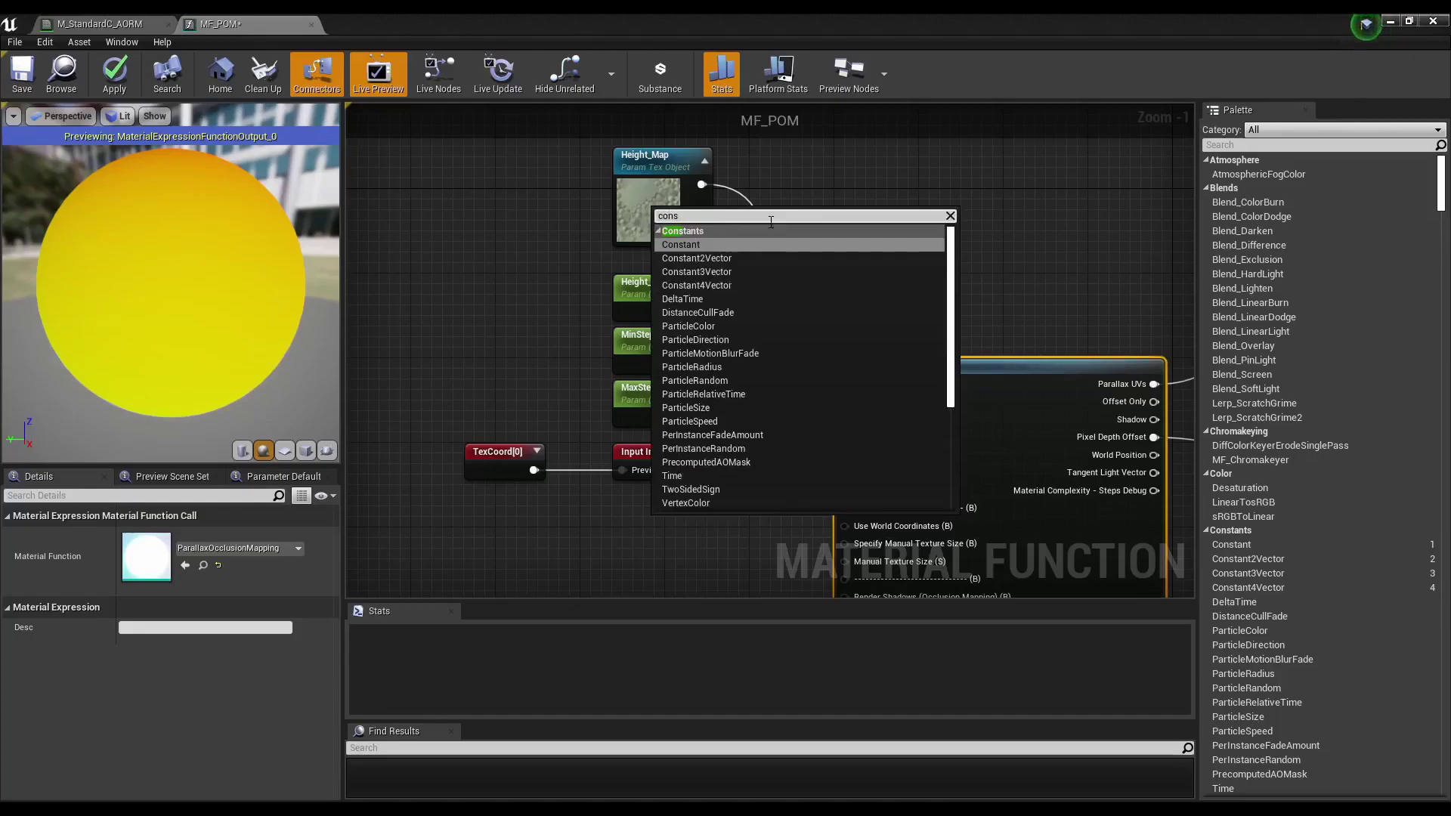
left_click(741, 284)
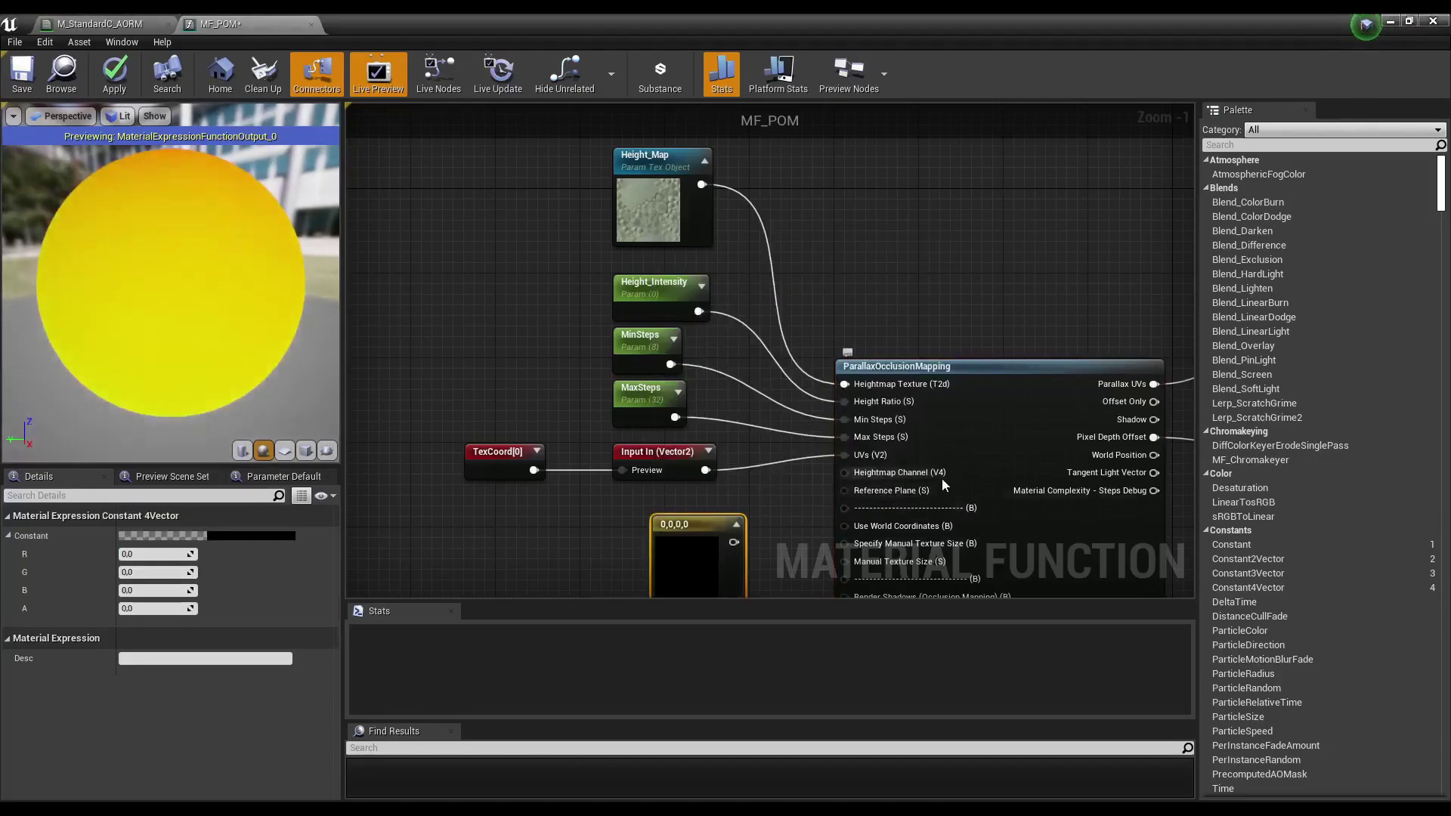
right_click_drag(943, 484, 979, 401)
type("1")
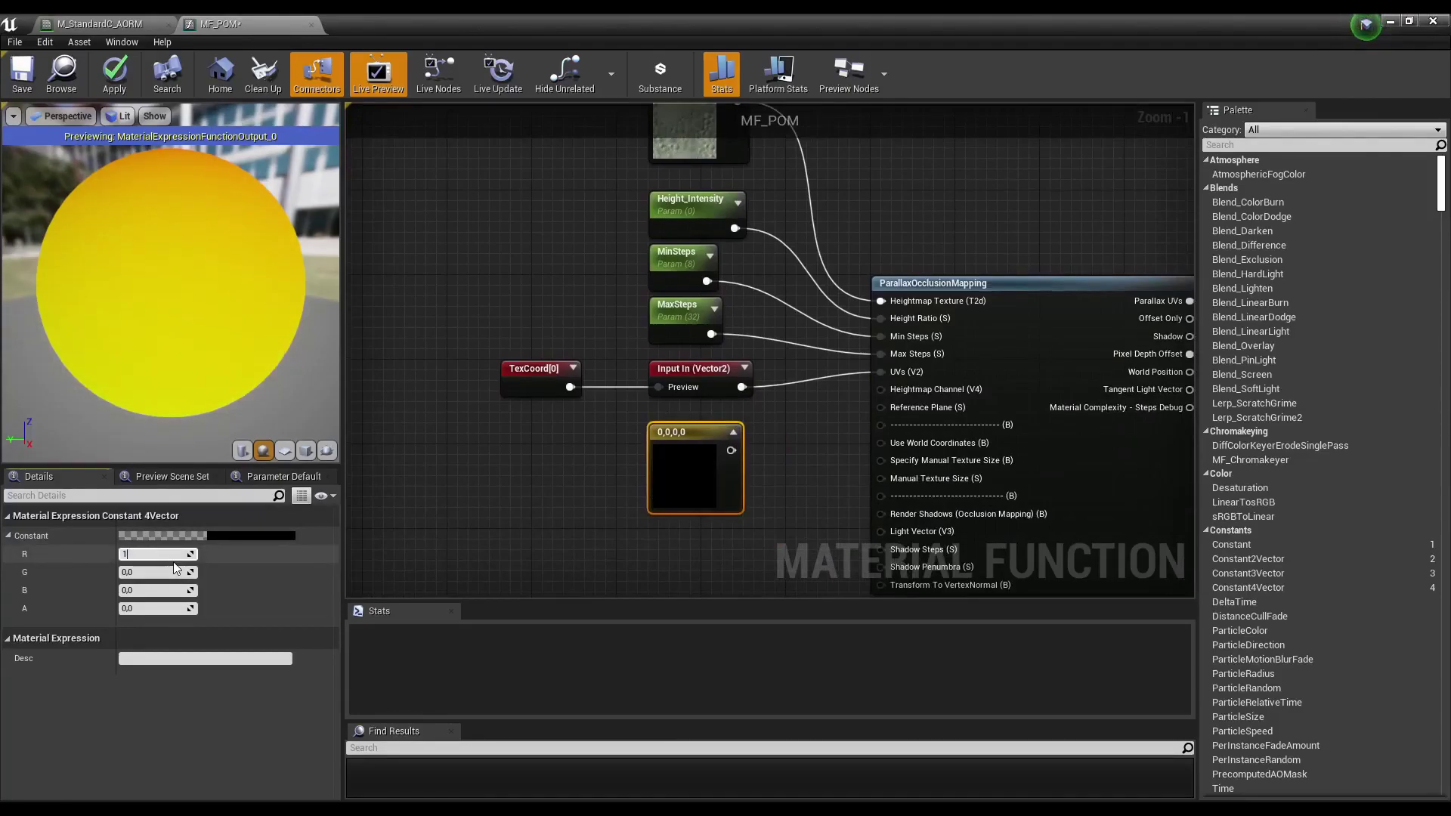
key("Return")
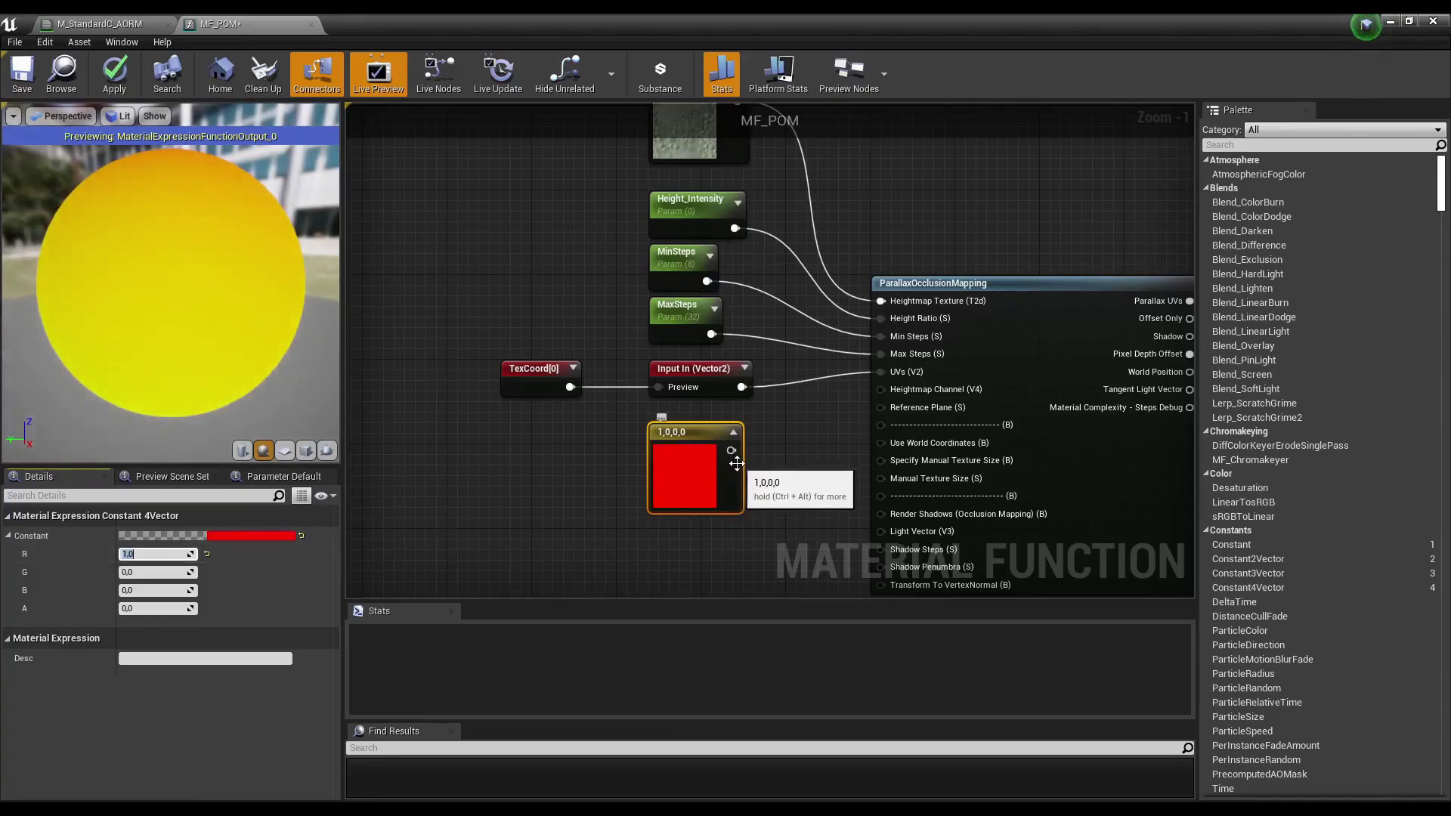
right_click_drag(695, 424, 678, 576)
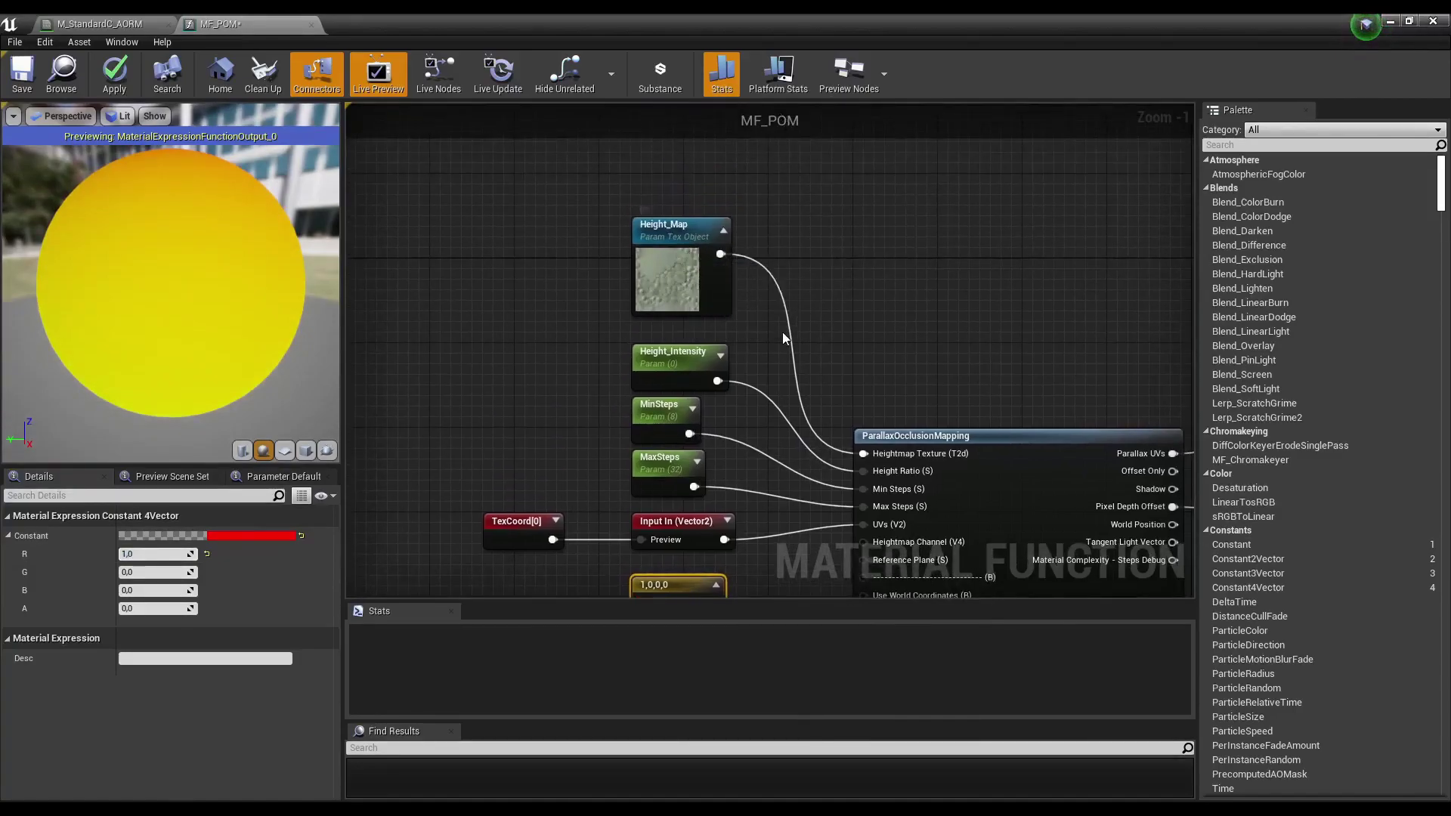
right_click_drag(728, 586, 719, 455)
type("0")
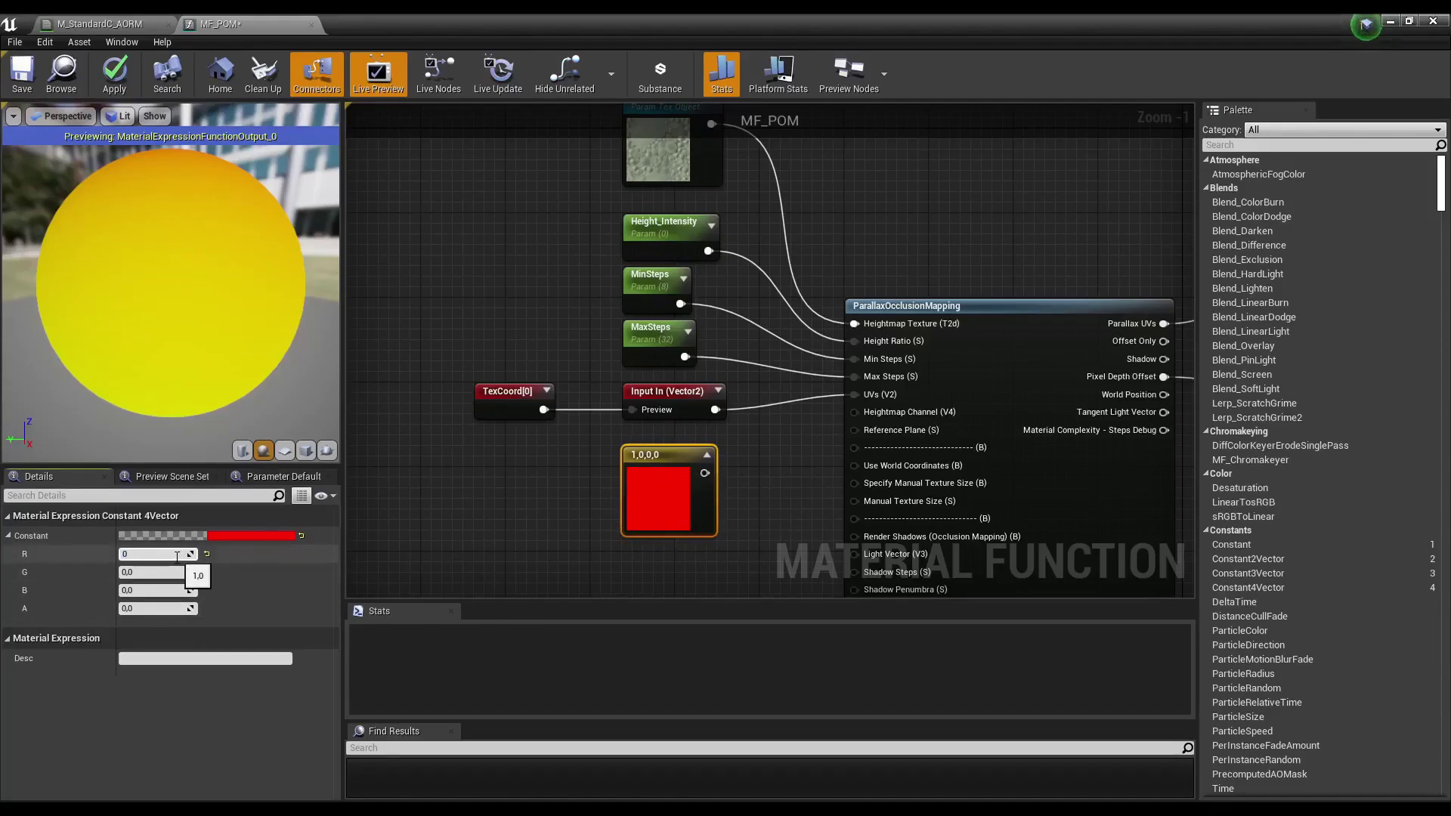
Try other channel values, settle the constant on 1,0,0,0, and move it up.
key("Return")
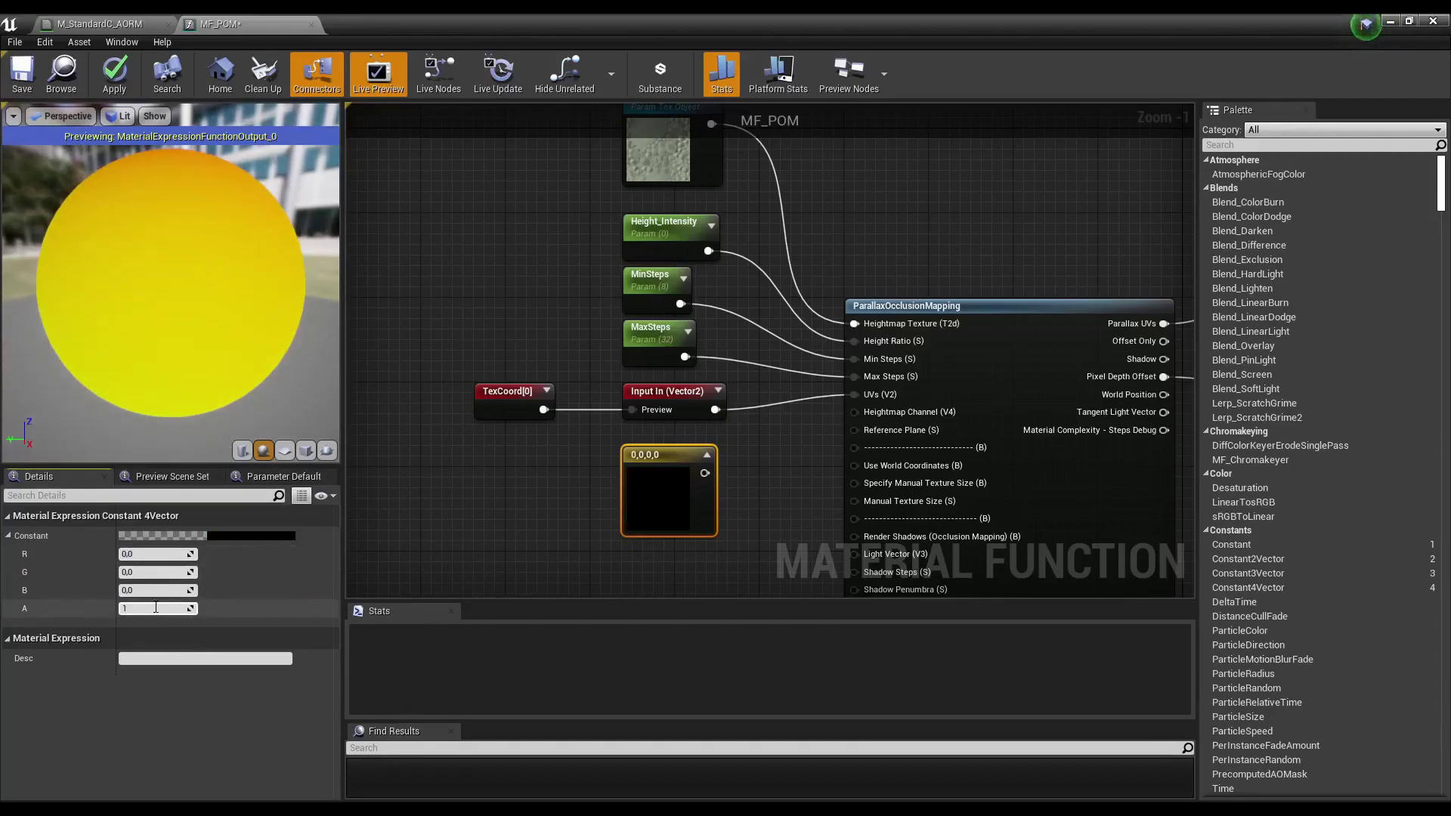
key("Return")
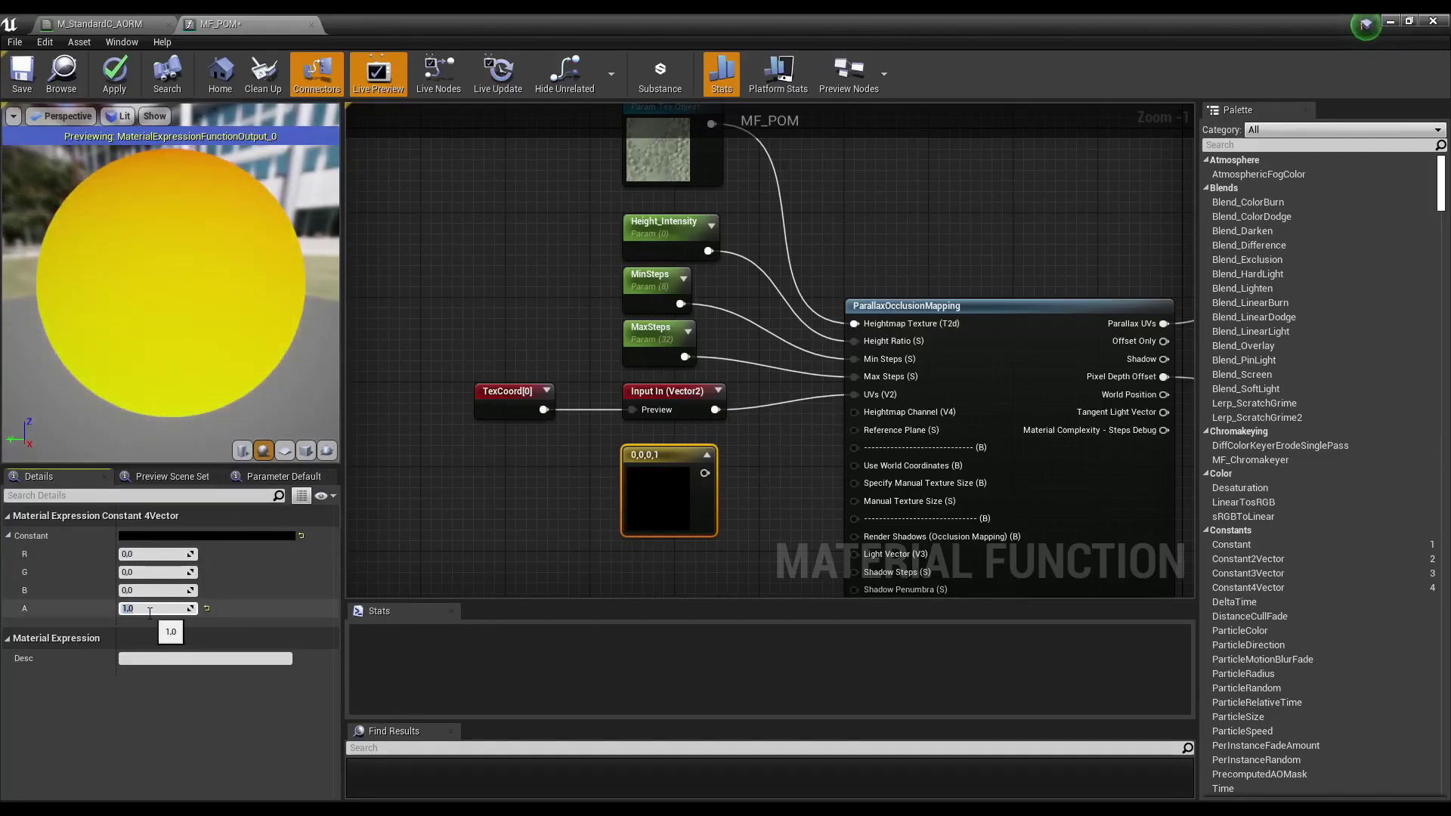
type("0")
key("Return")
left_click(161, 555)
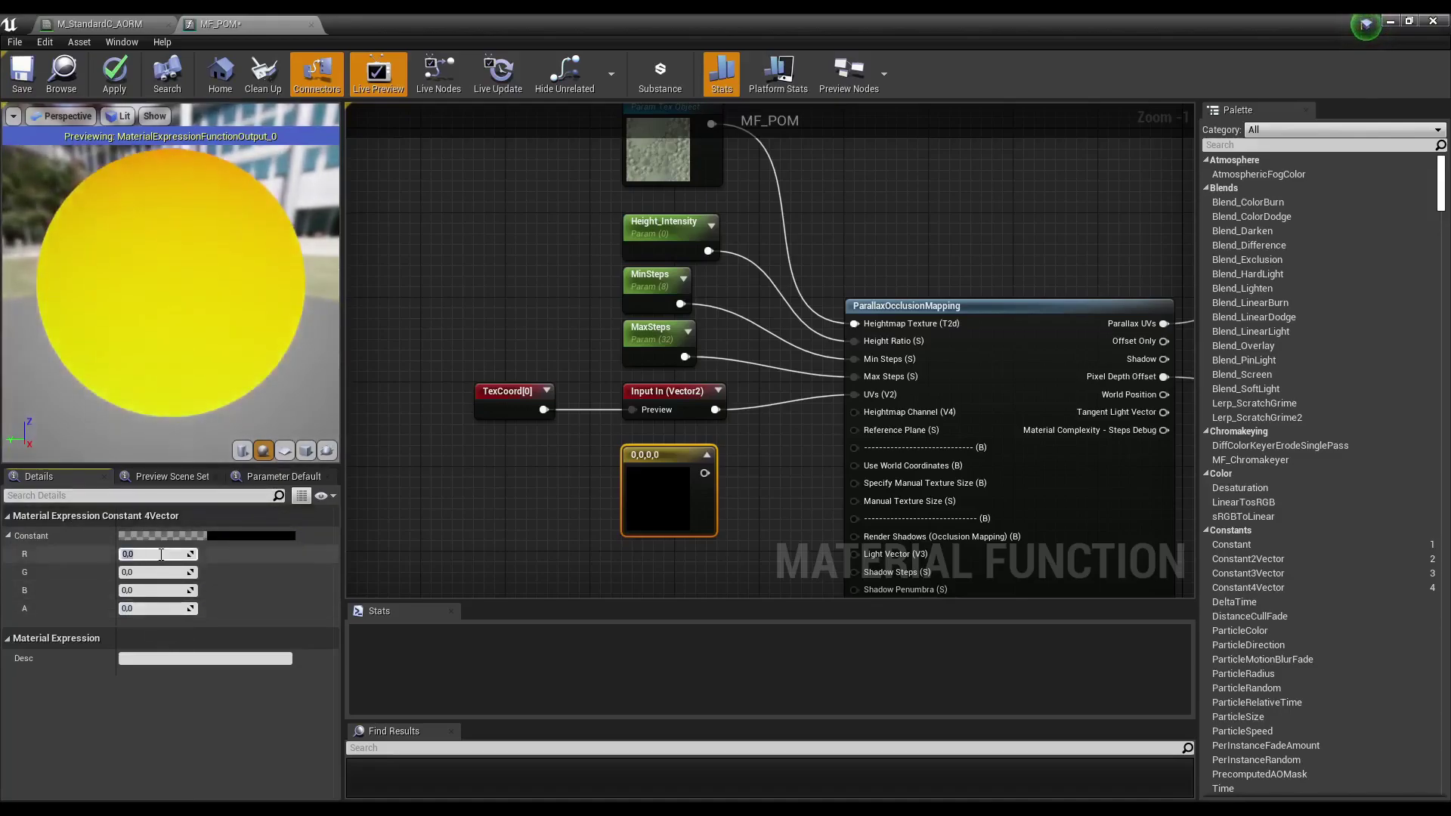
type("1")
key("Return")
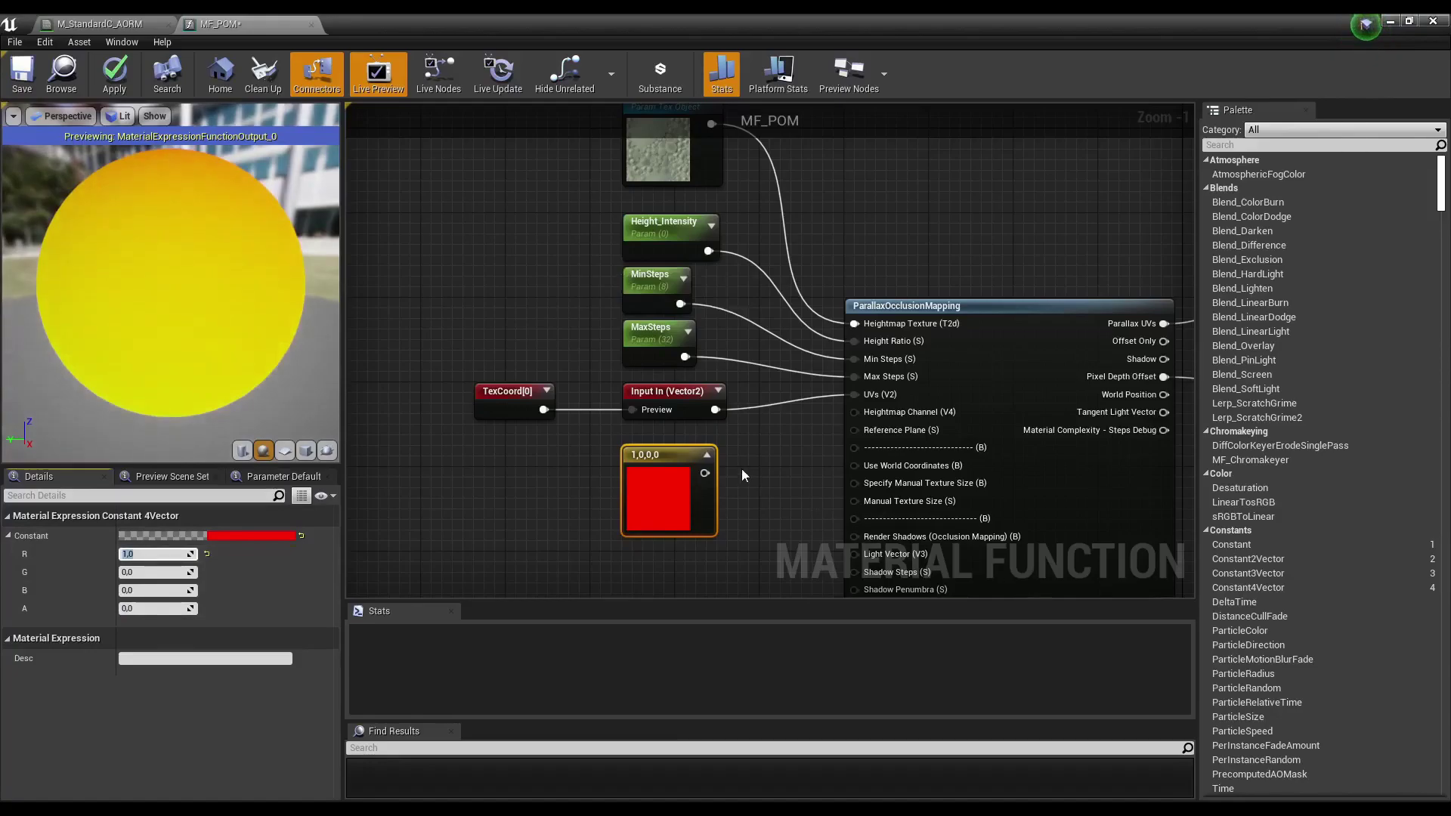
mouse_move(679, 493)
left_mouse_down()
mouse_move(674, 477)
mouse_move(865, 415)
left_mouse_up()
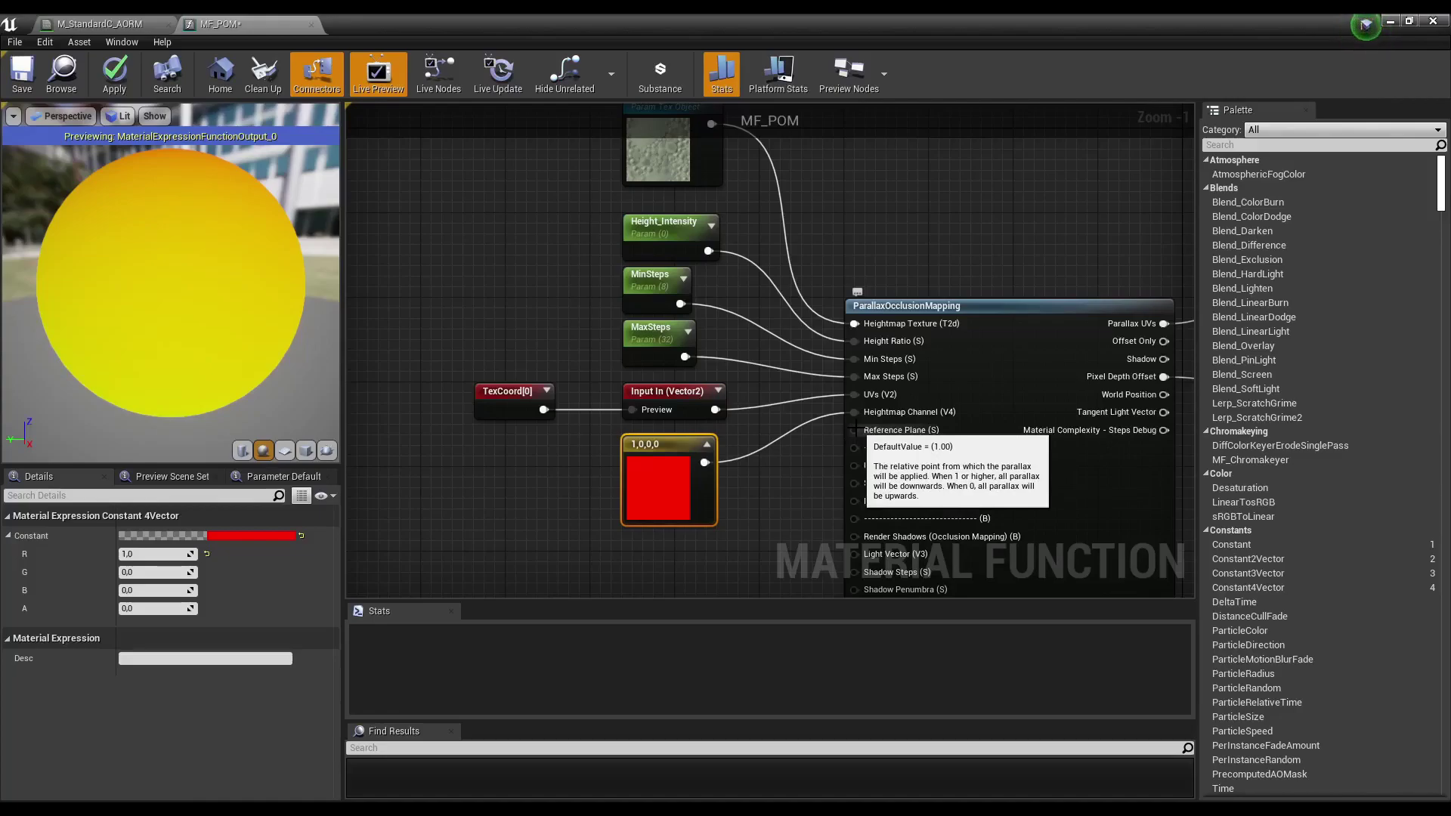
Duplicate the MaxSteps parameter and place the copy below the red constant.
right_click_drag(764, 493, 837, 438)
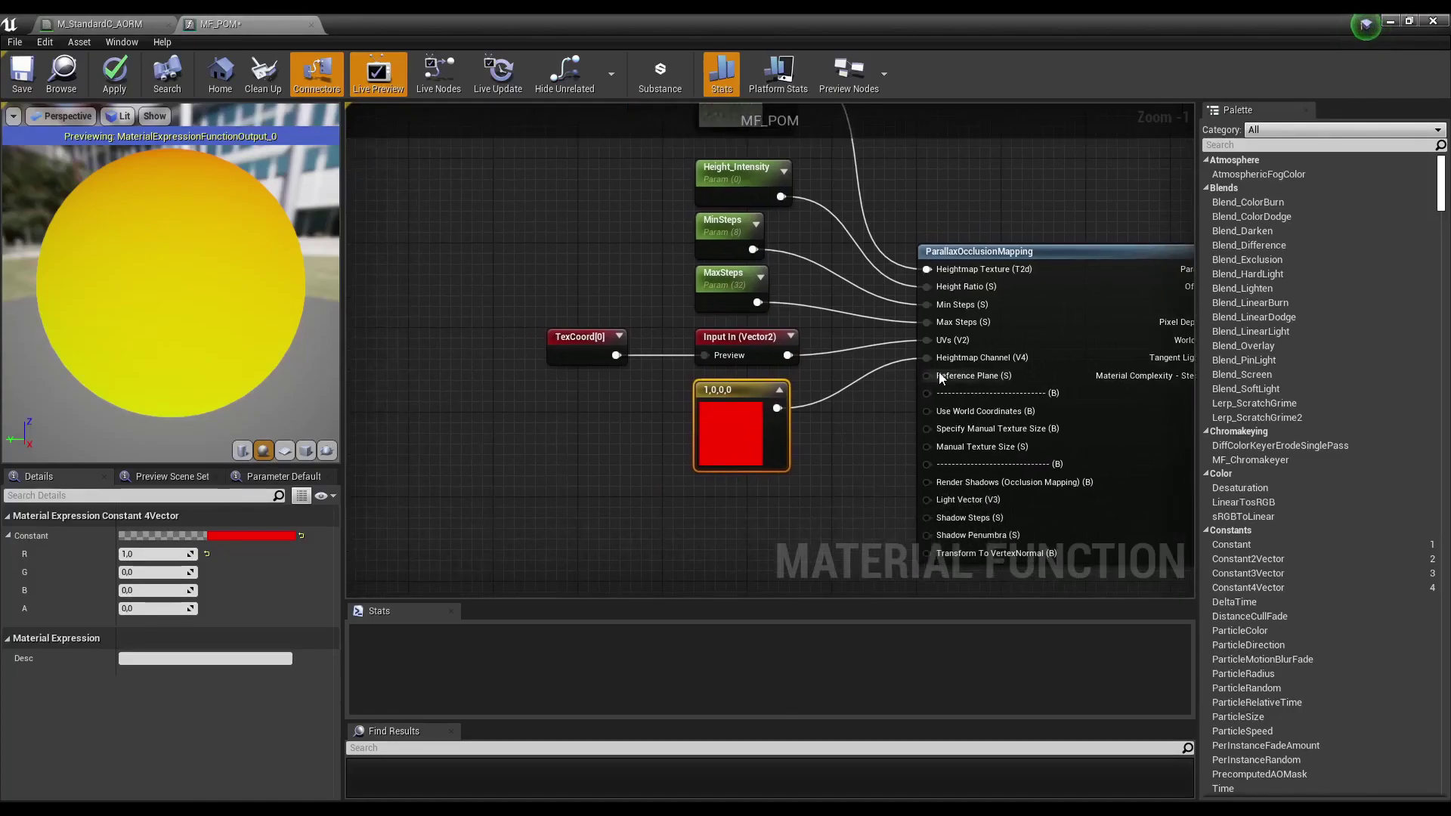
left_click_drag(927, 376, 817, 507)
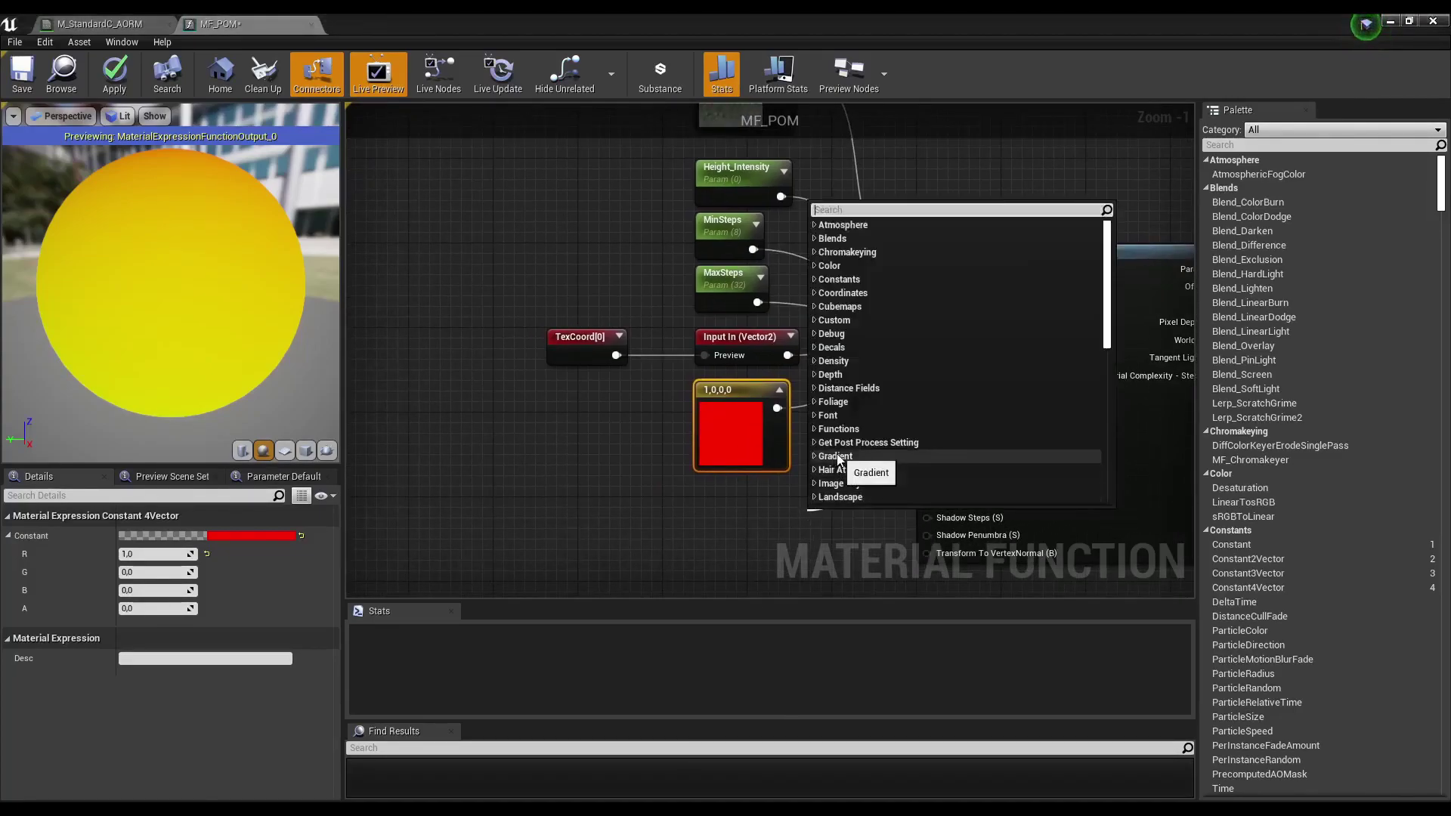
left_click(739, 509)
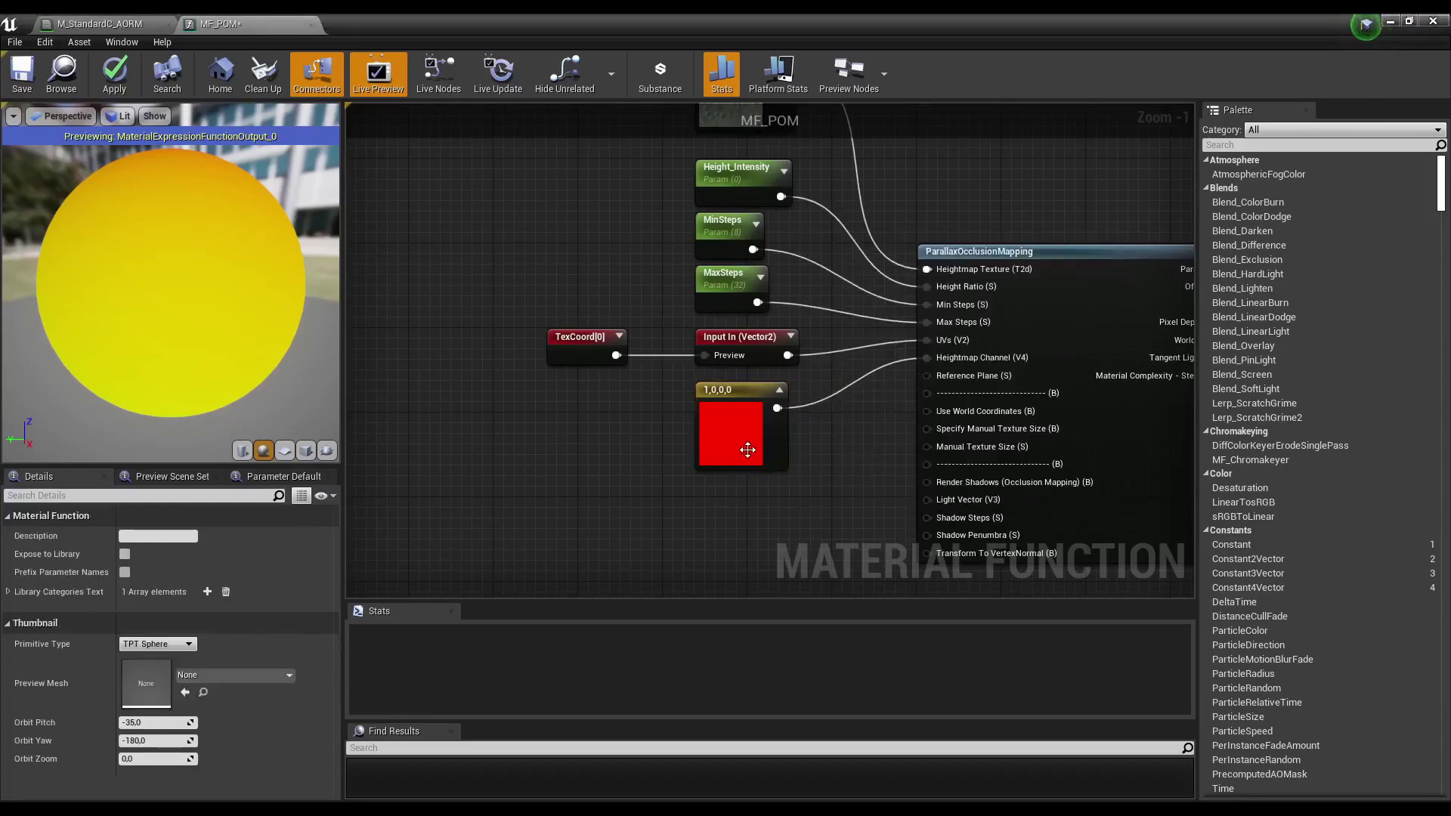
left_click(724, 295)
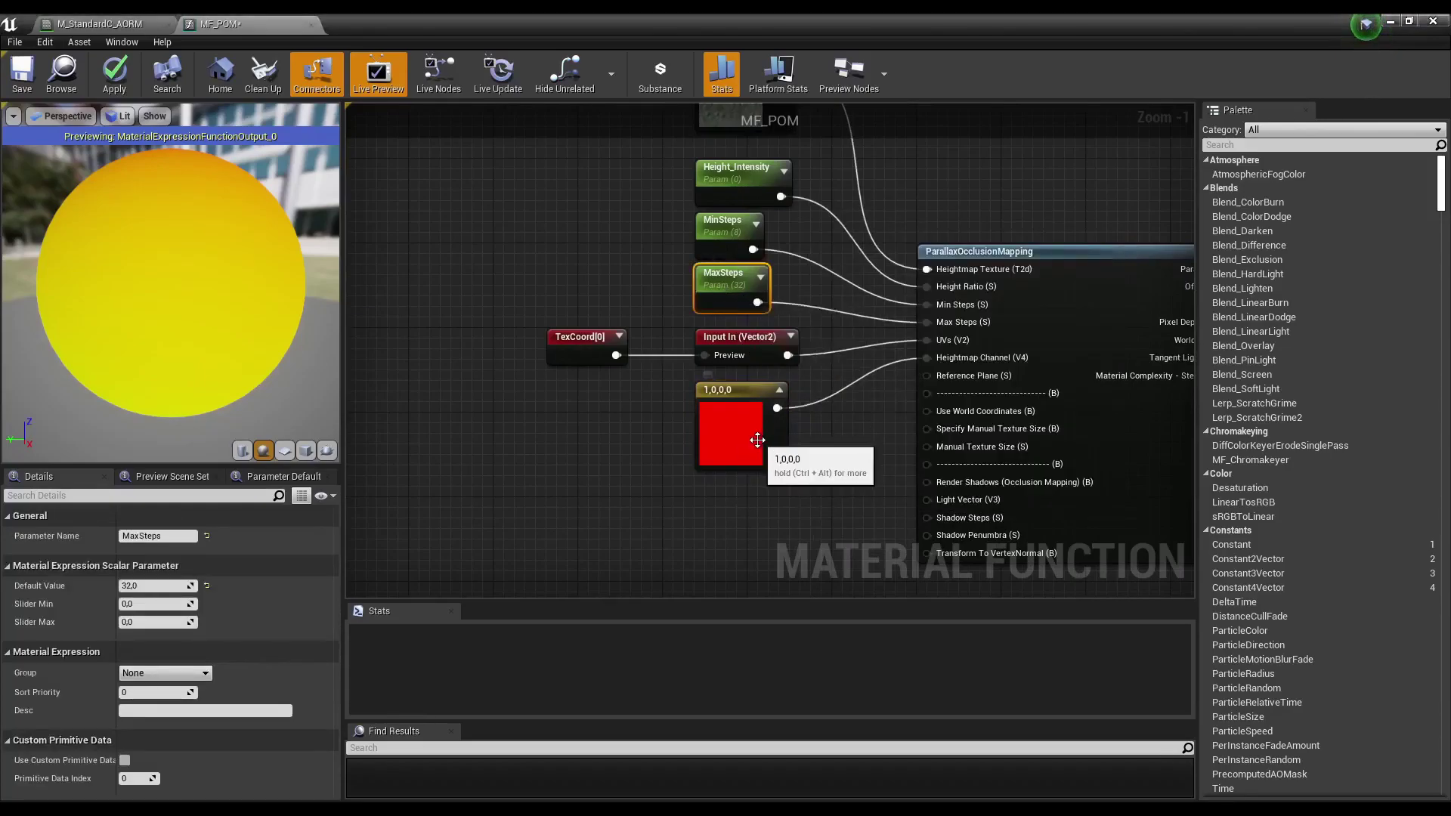
key("ctrl+d")
left_click_drag(778, 484, 725, 524)
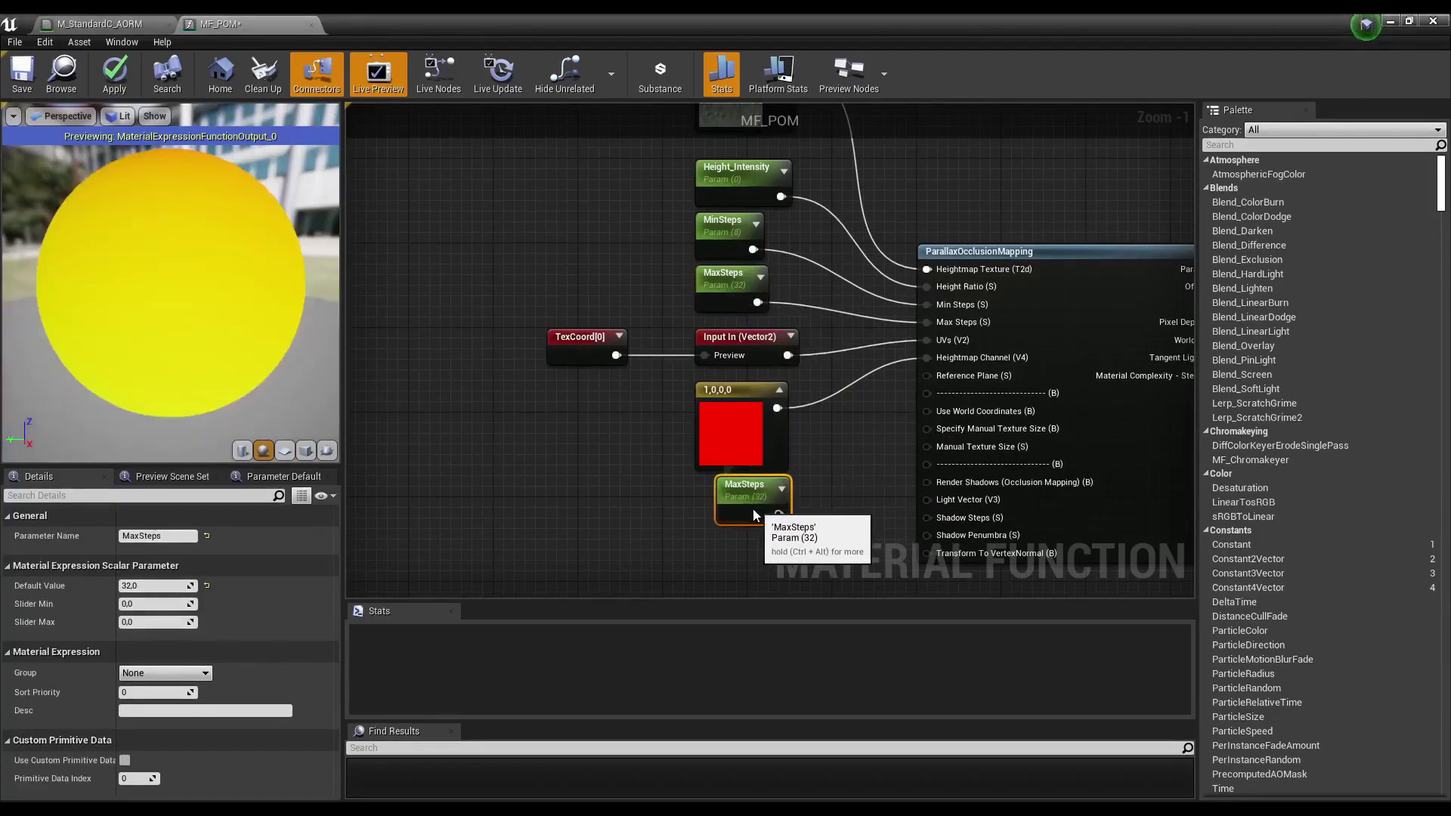
Rename the copied parameter to Reference_Plane with a default value of 1.0.
left_click(125, 537)
type("Re")
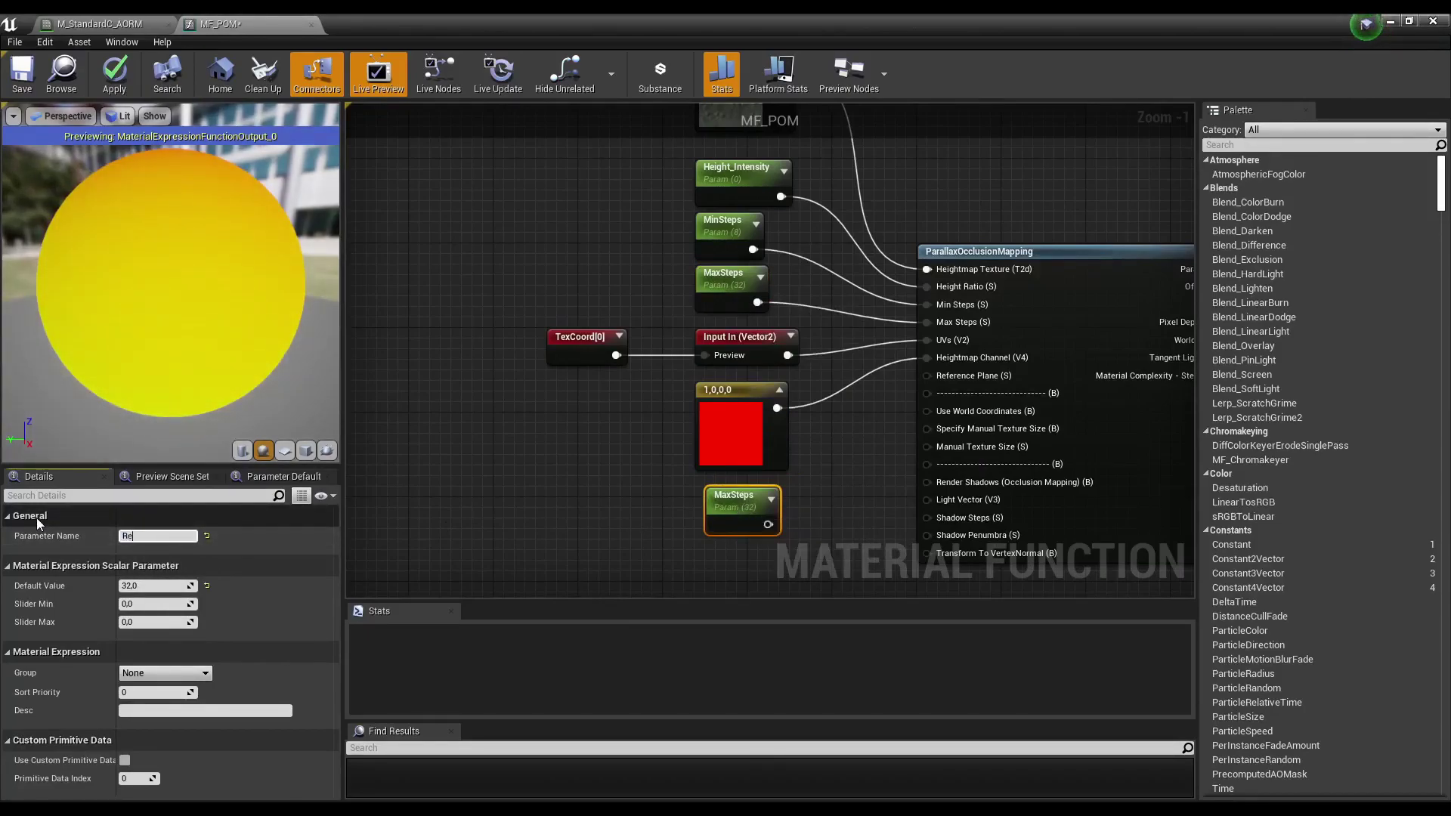
type("feren")
type("ce_")
type("Pl")
type("ane")
key("Return")
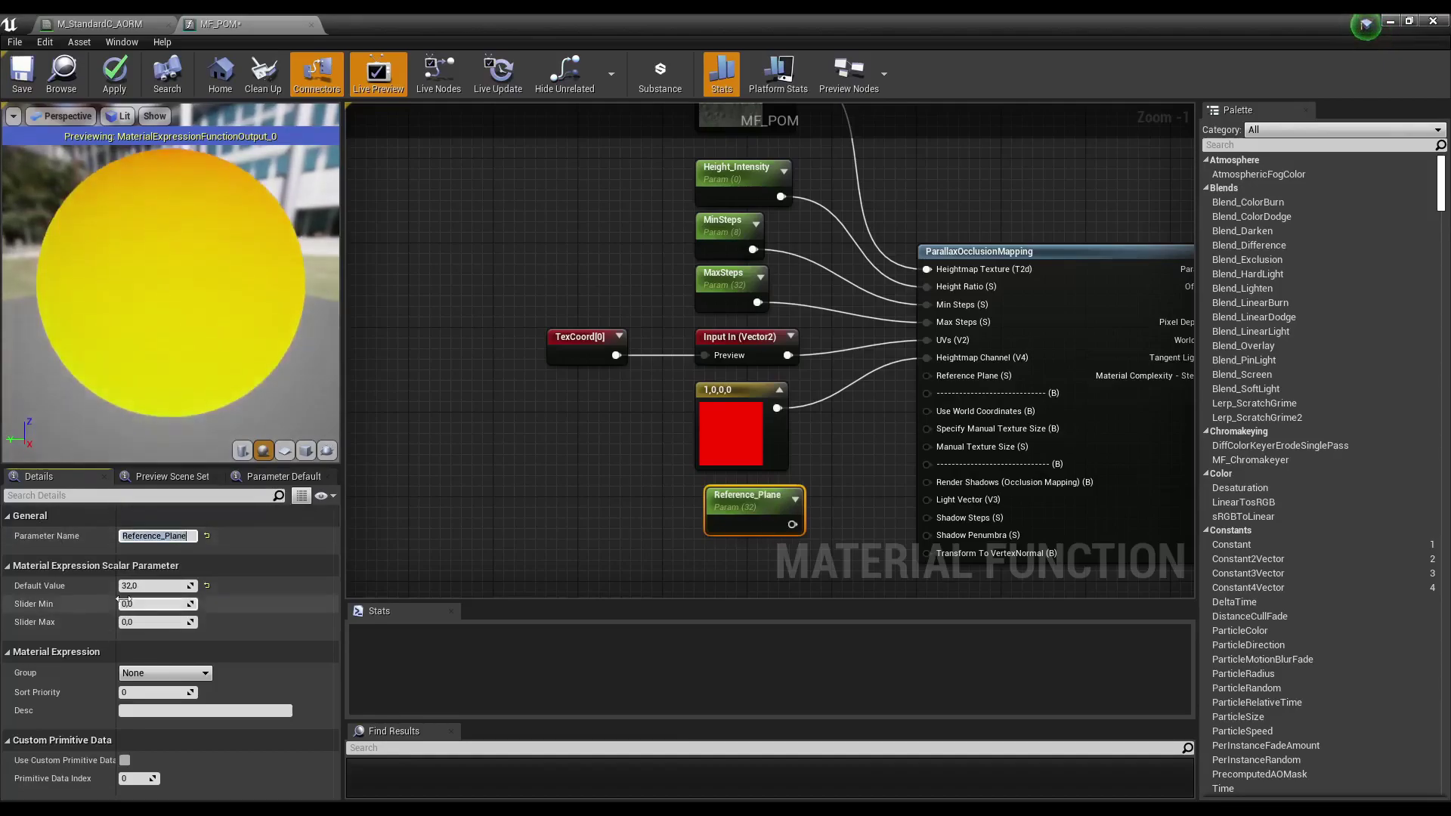
left_click(160, 586)
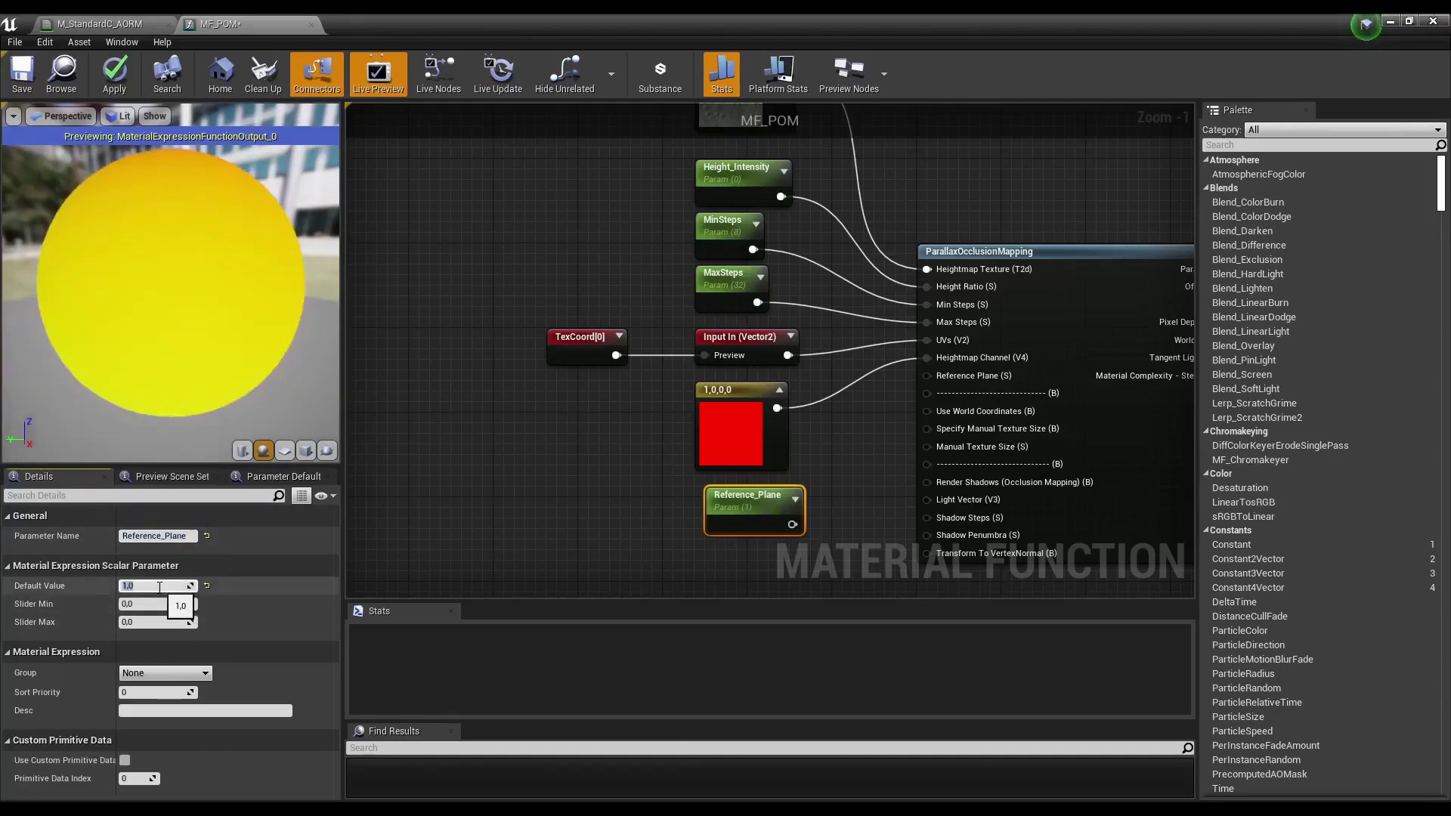
key("Return")
Connect Reference_Plane to the parallax node's Reference Plane input and apply the changes.
left_click_drag(792, 524, 926, 376)
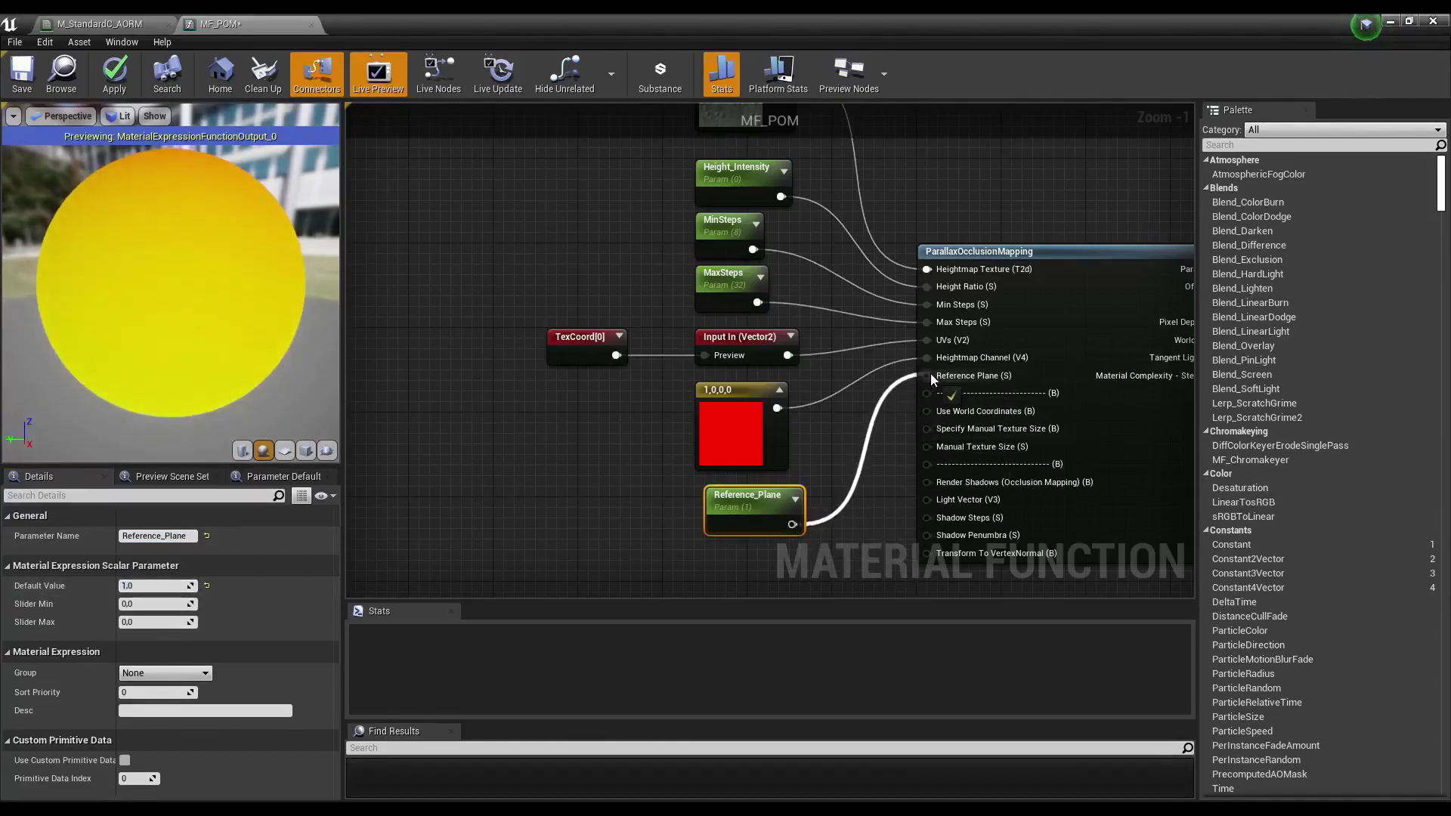
left_click_drag(741, 531, 731, 532)
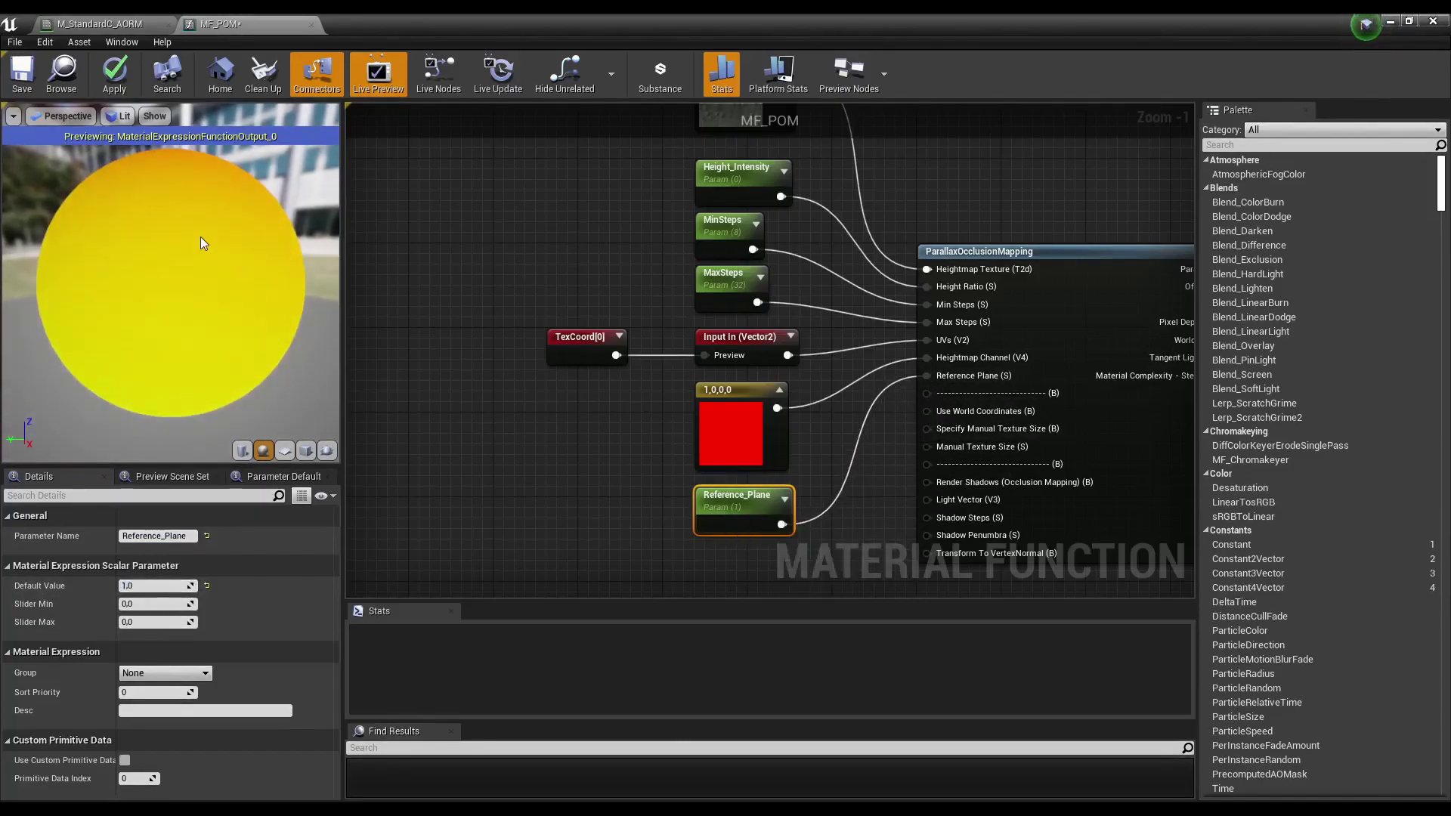
left_click(117, 87)
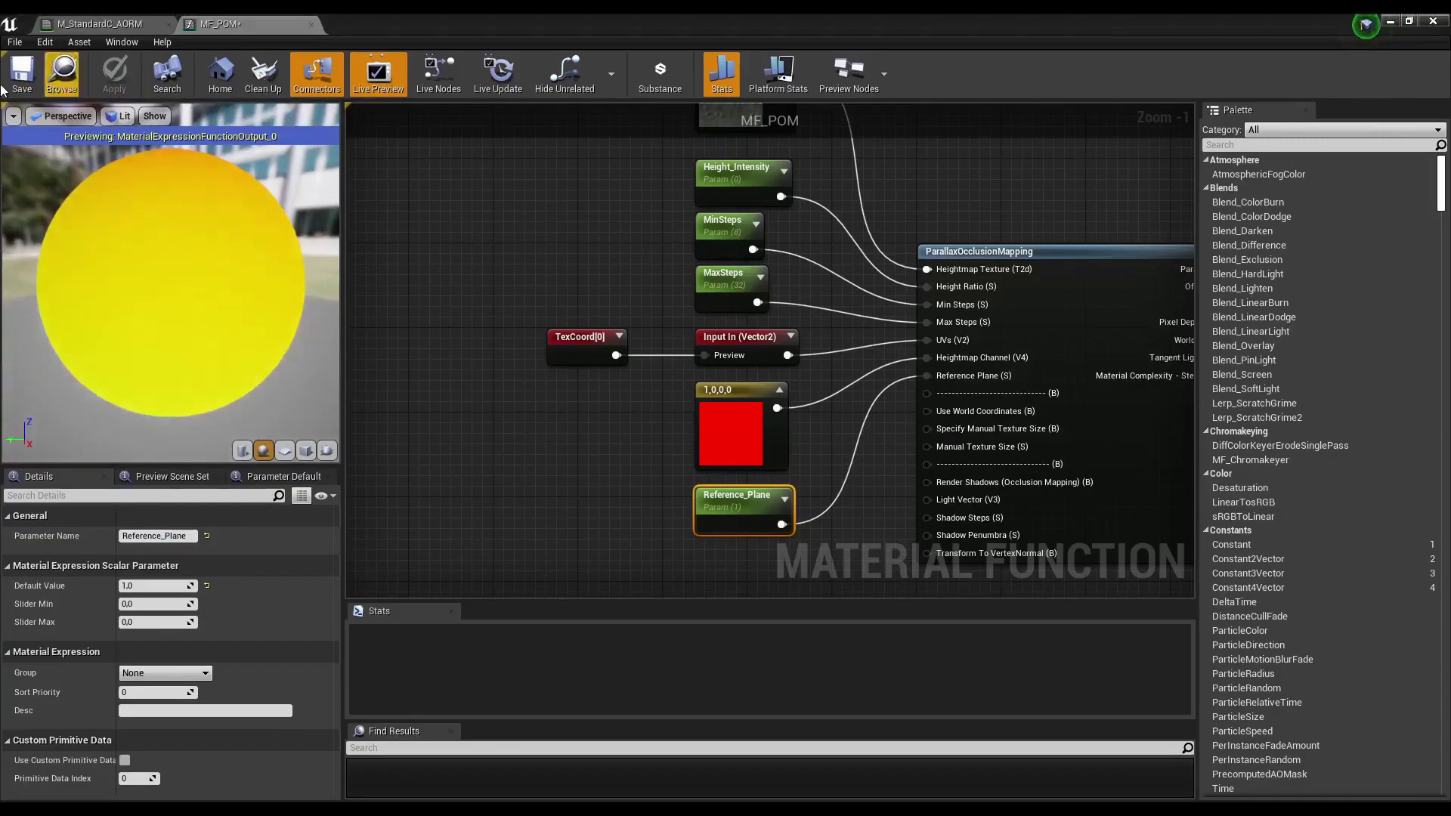
Save MF_POM, select the Height_Map node and move it clear of Height_Intensity.
left_click(22, 72)
right_click_drag(872, 298, 531, 317)
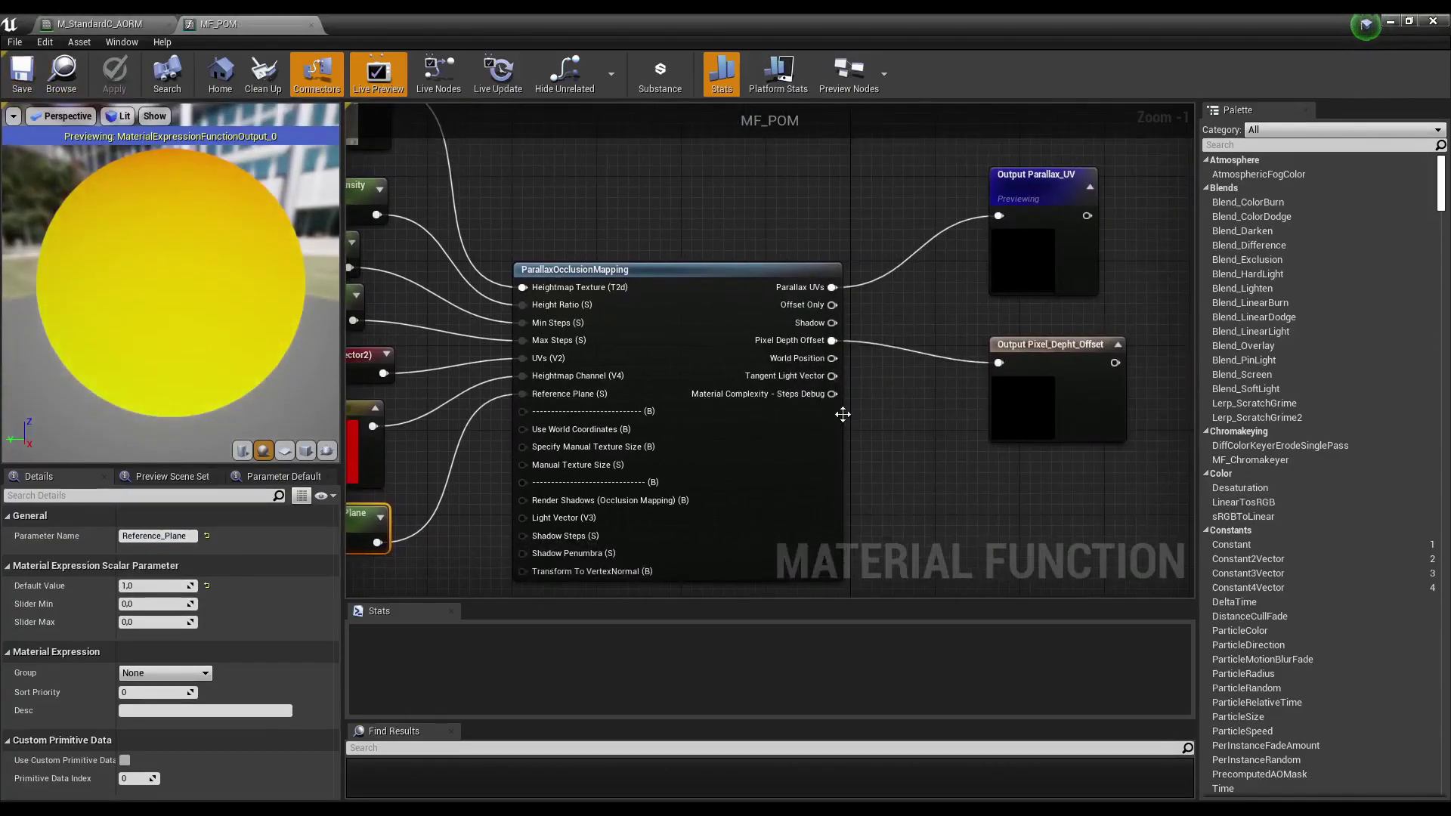
right_click_drag(844, 415, 611, 329)
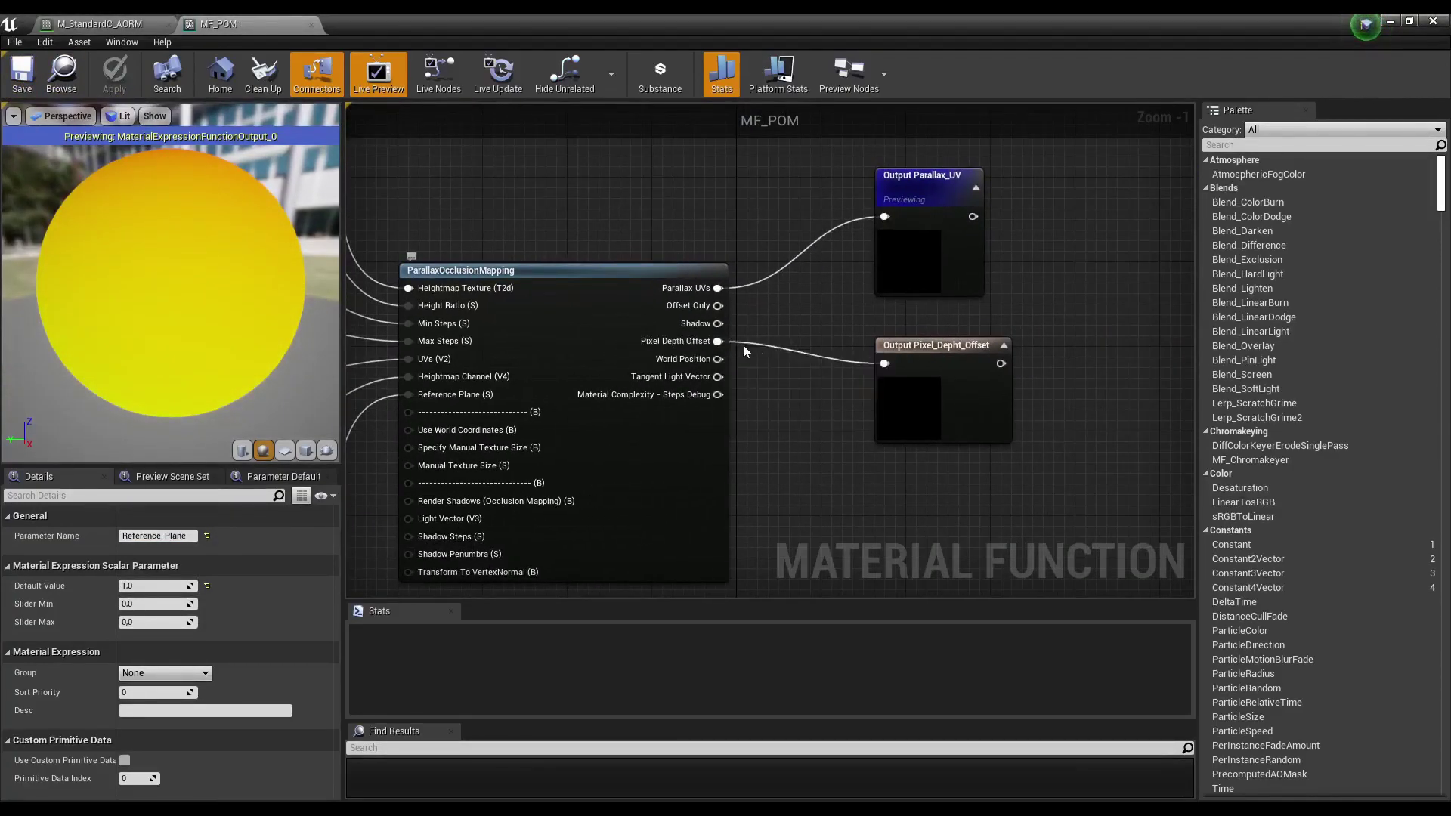
scroll(787, 430, "down", 2)
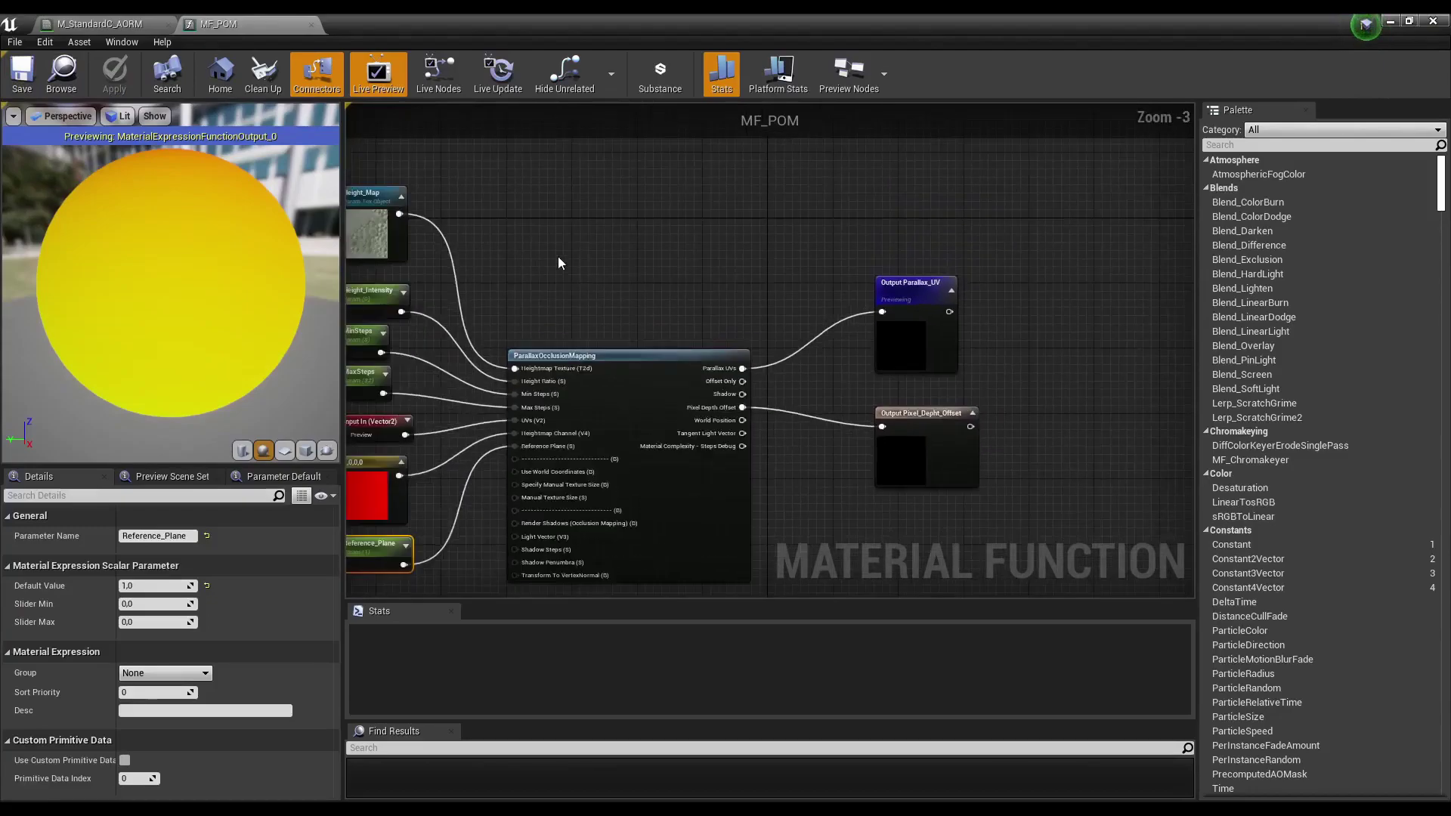
right_click_drag(558, 256, 721, 232)
left_click(528, 199)
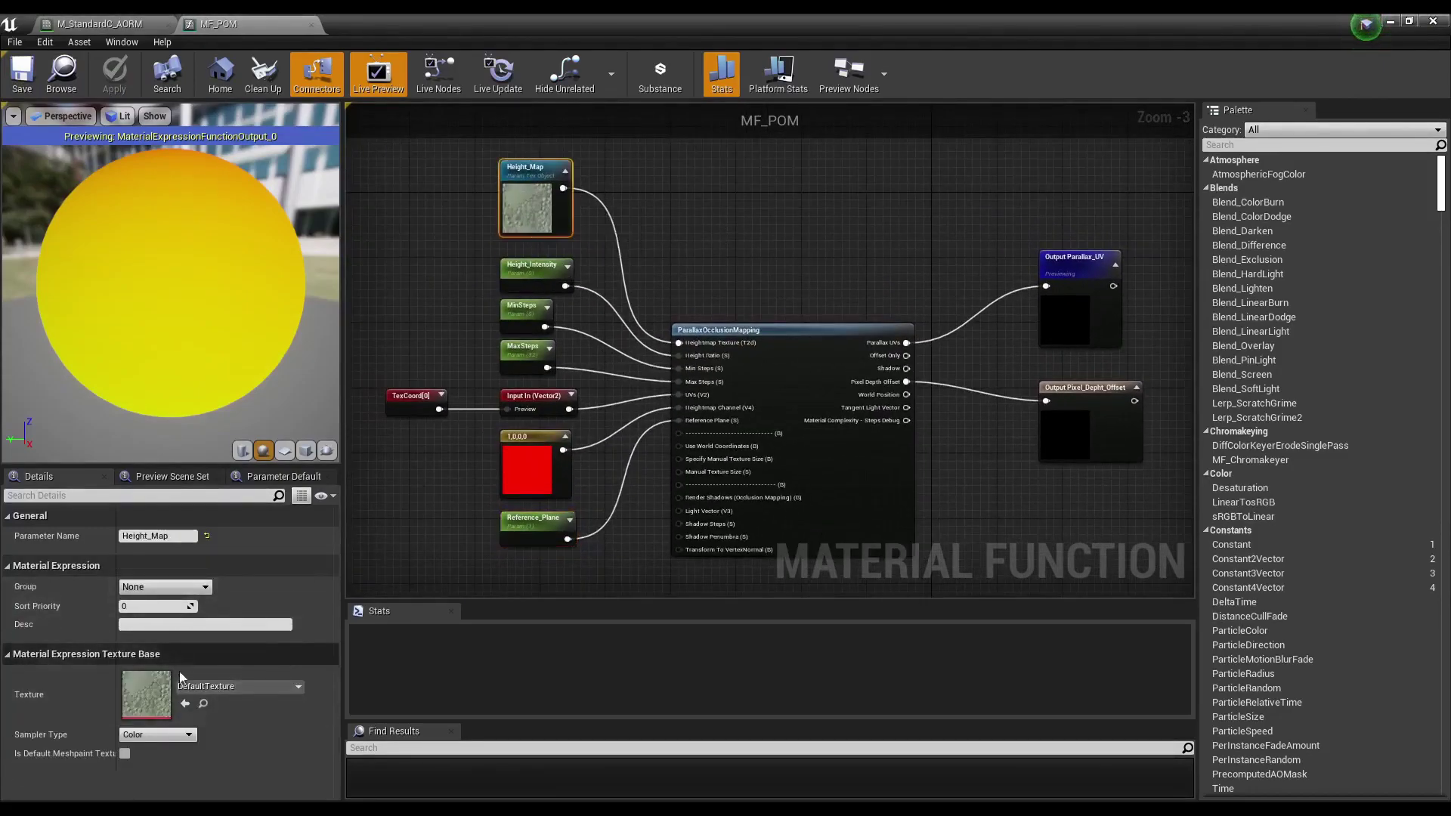
right_click_drag(523, 218, 586, 239)
left_click_drag(587, 239, 594, 232)
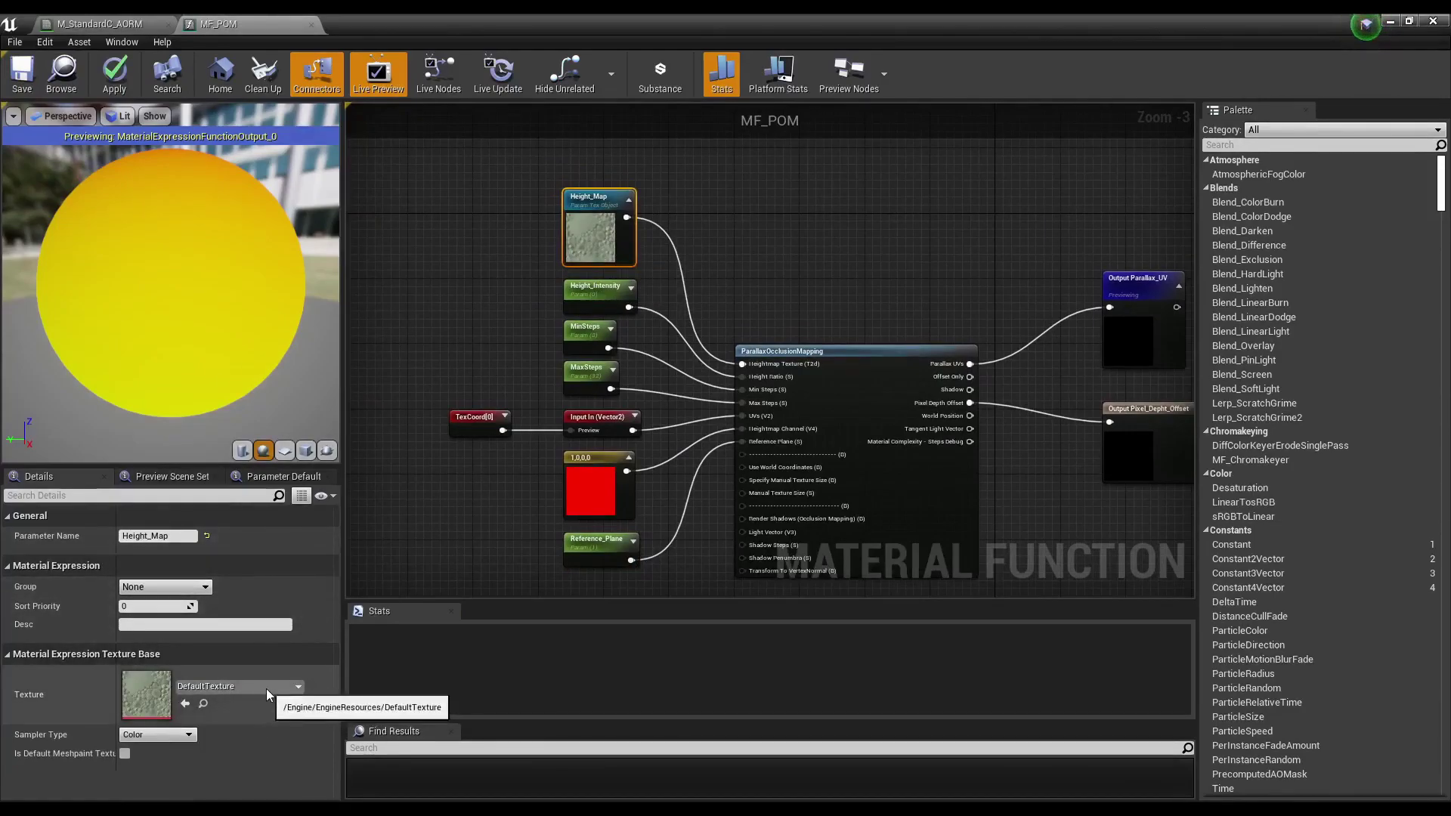
Set Height_Map's Sampler Type to Linear Color.
left_click(158, 734)
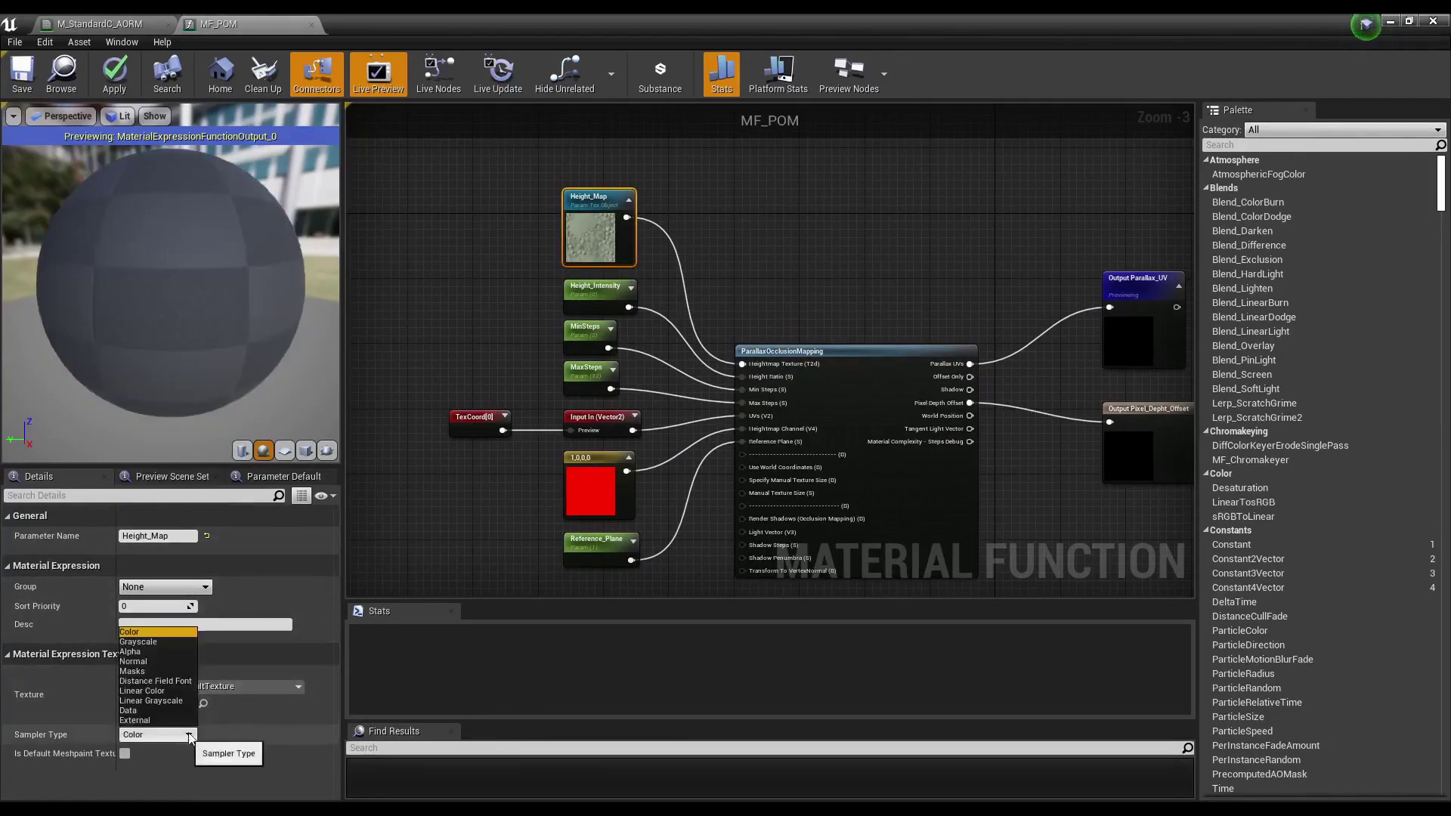
left_click(161, 690)
scroll(601, 341, "up", 3)
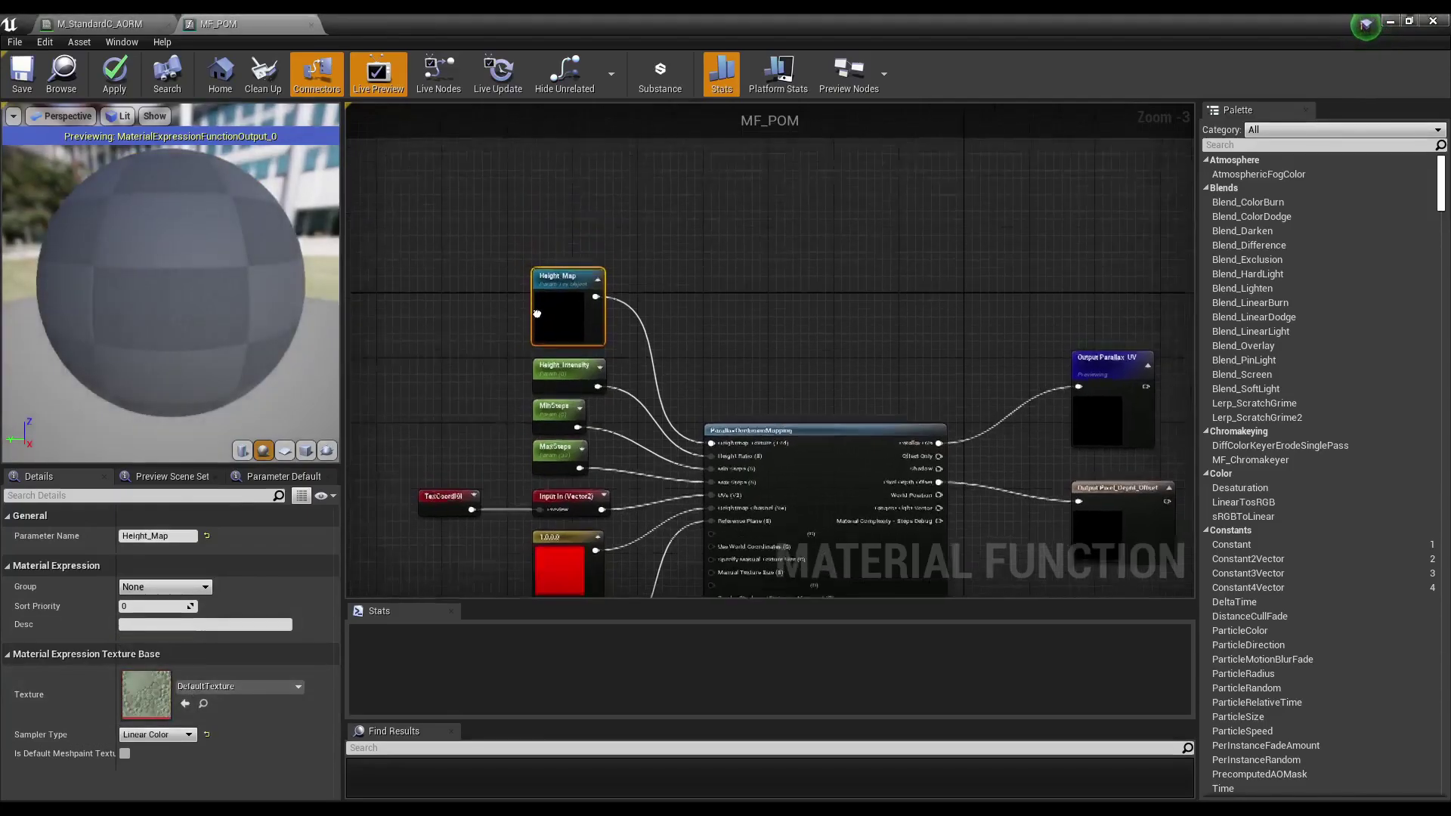
right_click_drag(601, 341, 601, 301)
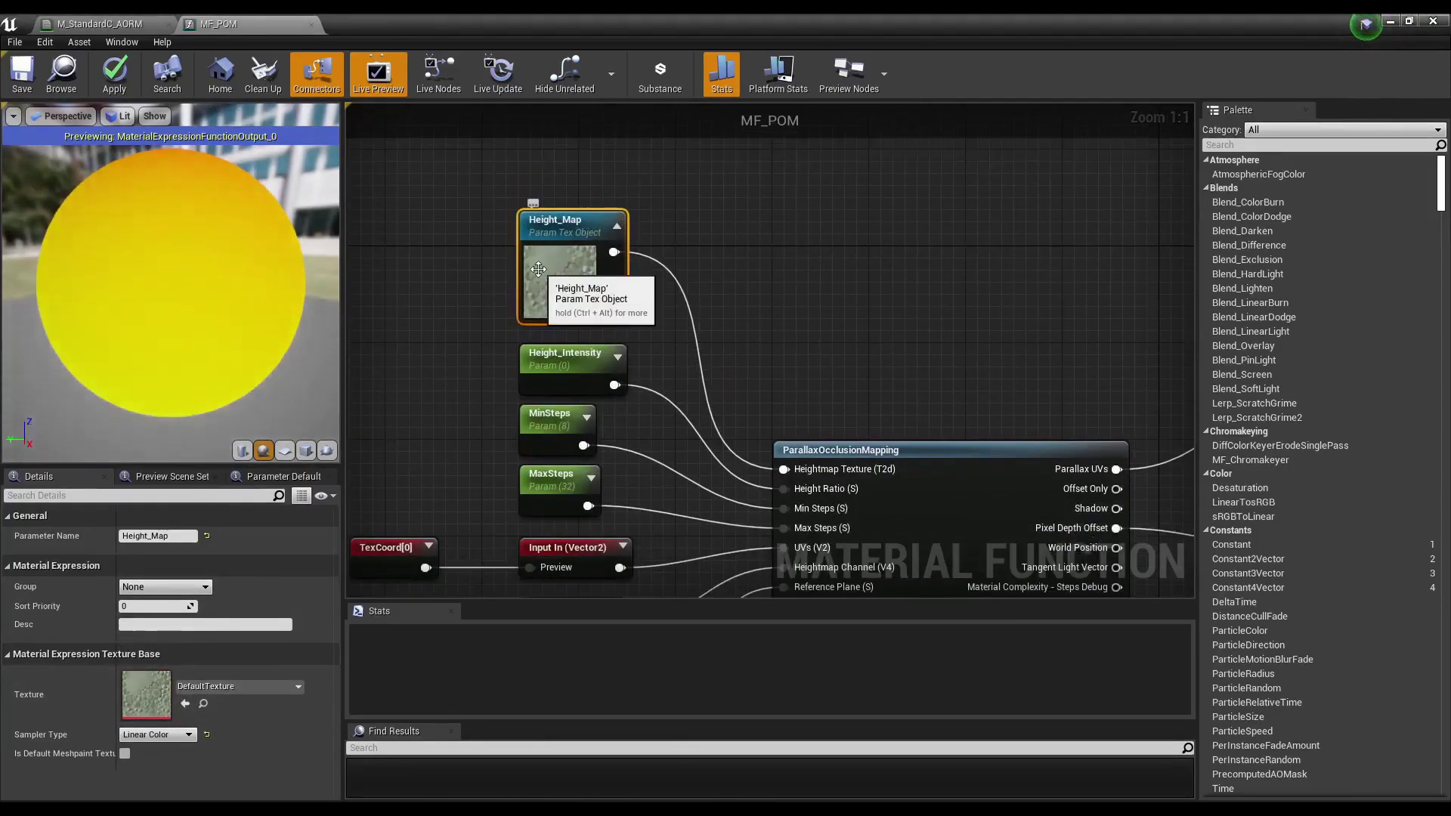
Assign T_default_AORM as Height_Map's texture, then apply and save MF_POM.
left_click(260, 687)
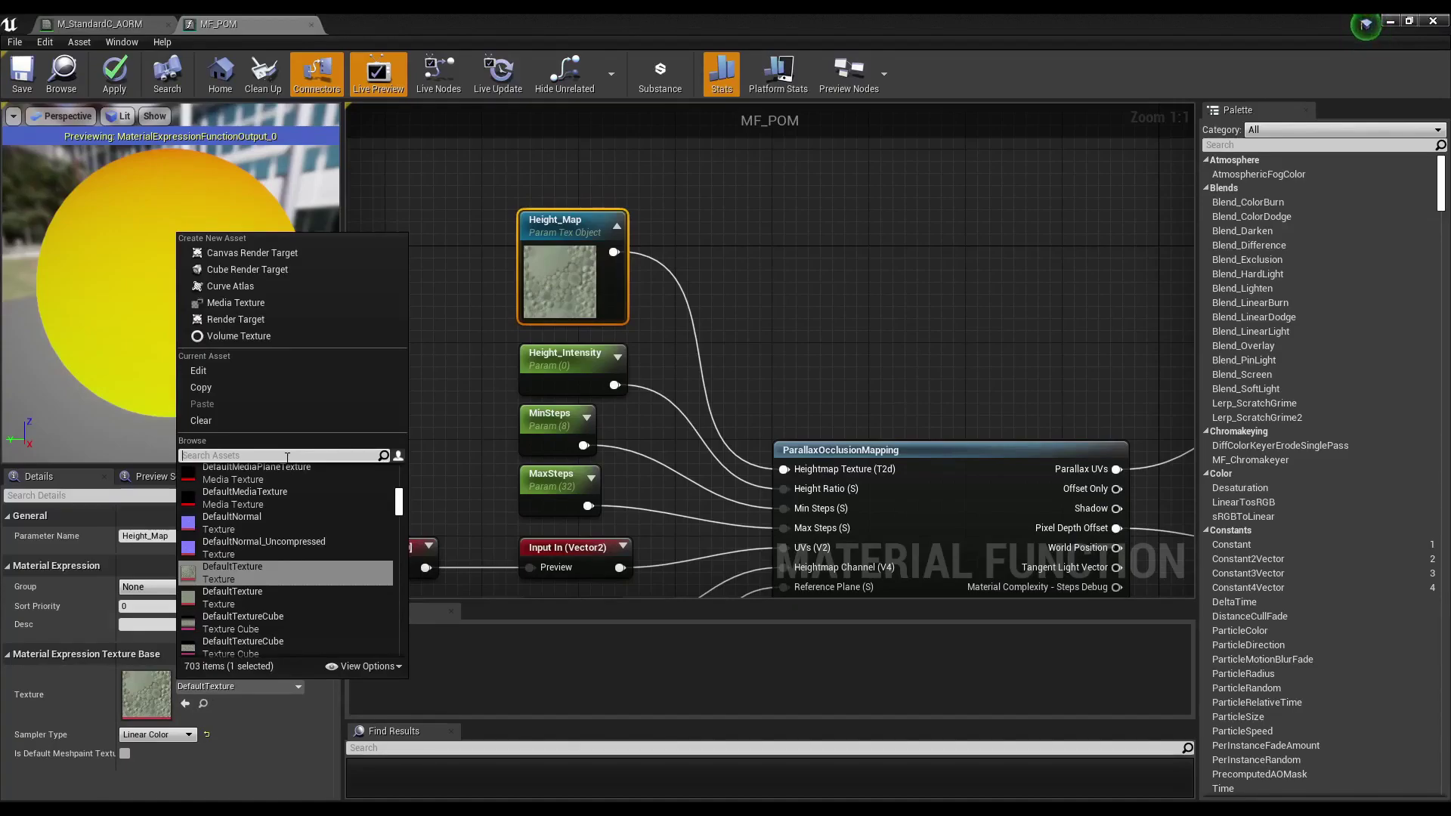
type("t_")
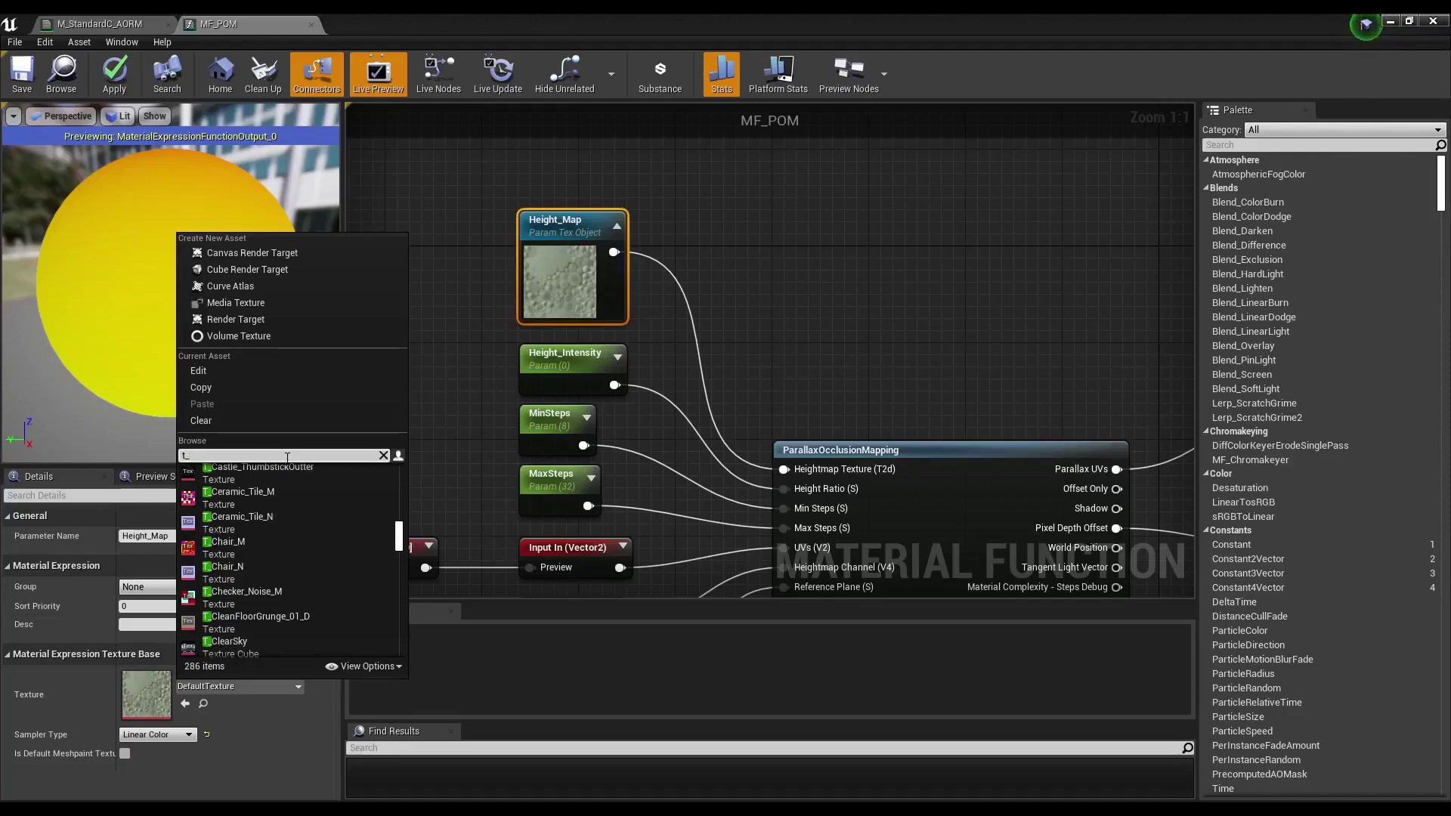
type("_ao")
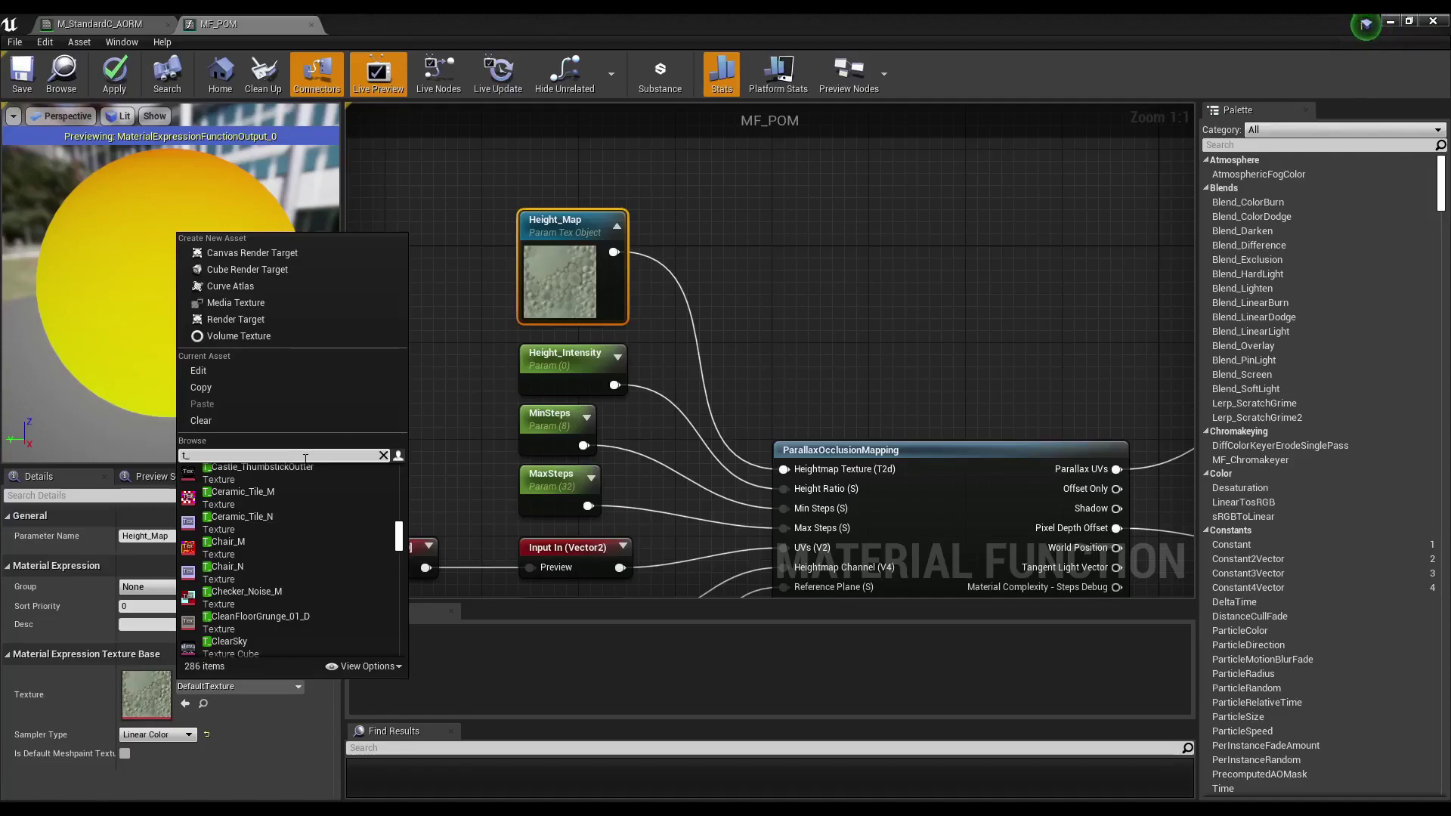
type("r")
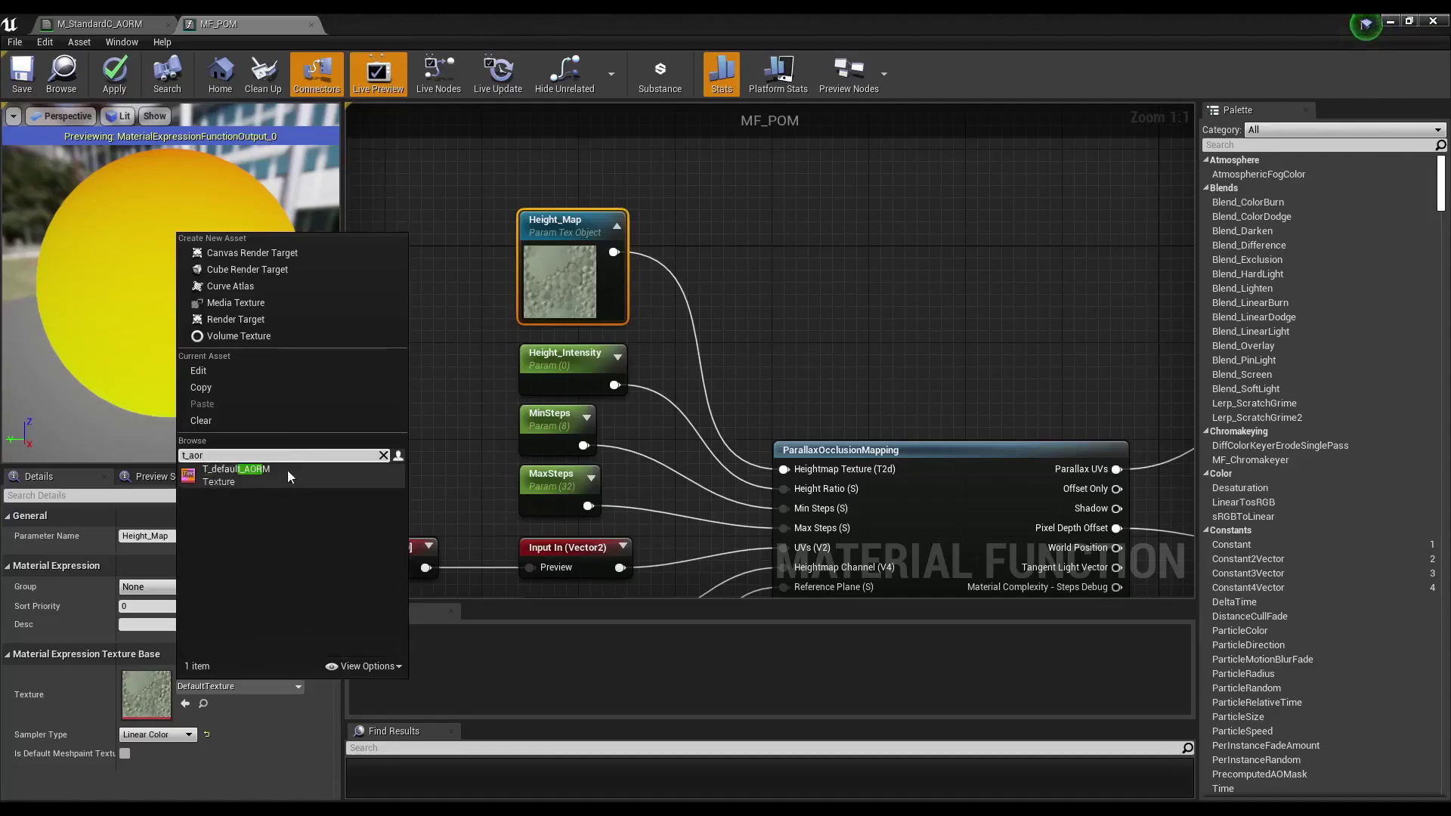
left_click(231, 474)
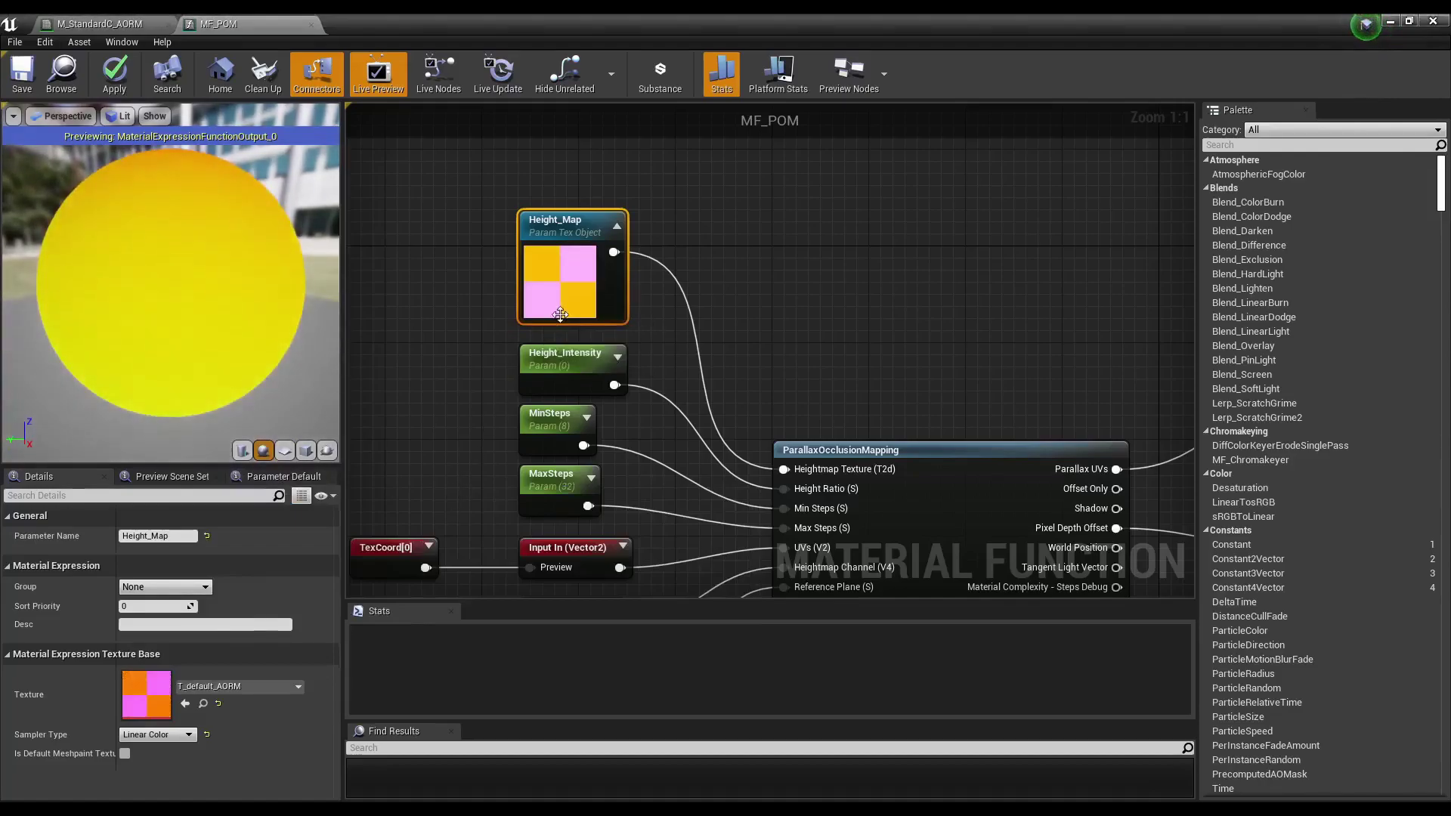
left_click(129, 77)
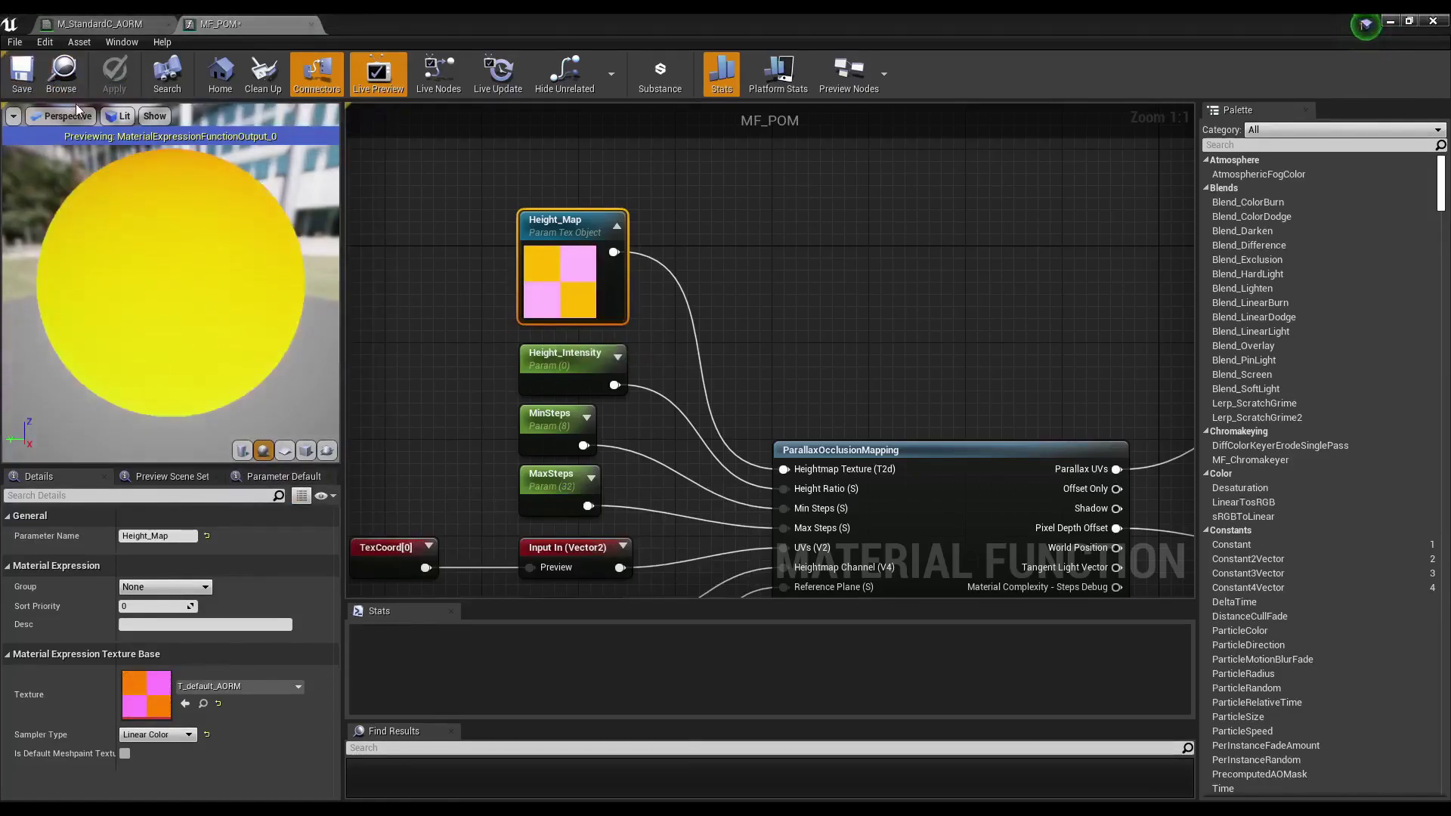
left_click(21, 82)
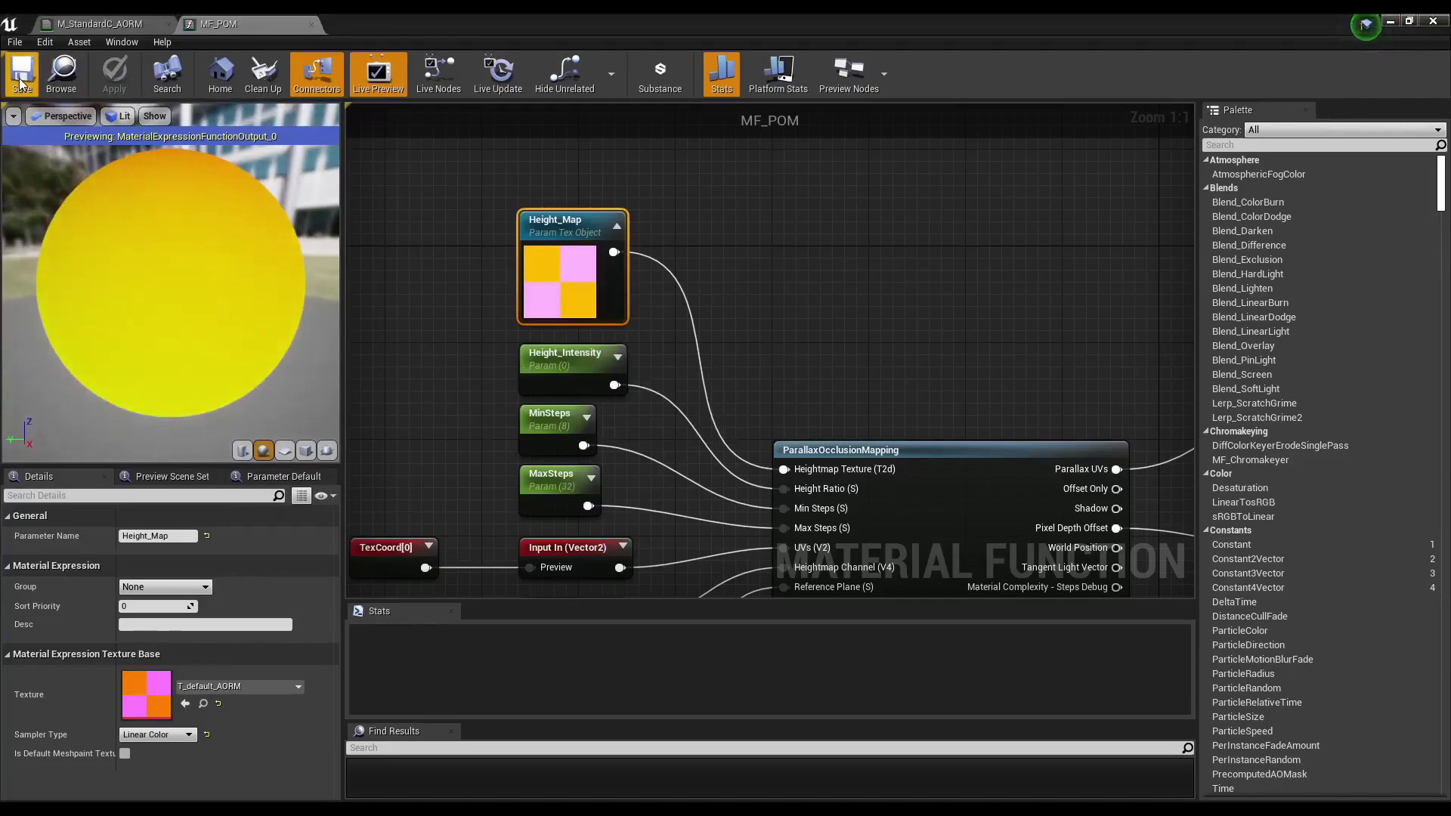
Drag MF_POM from the Content Browser into the M_StandardC_AORM graph below the existing wire.
left_click(123, 24)
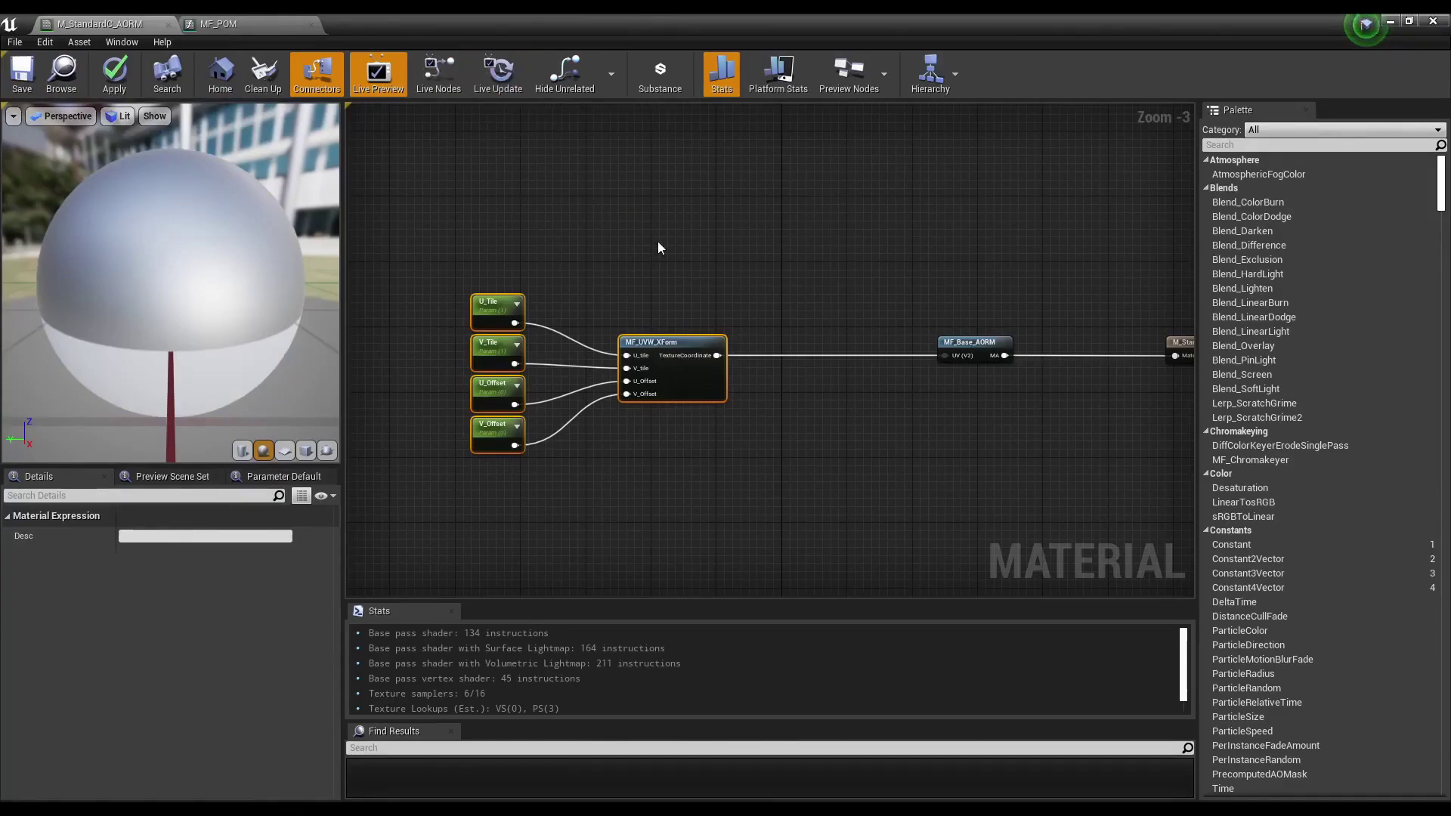
right_click_drag(658, 242, 584, 240)
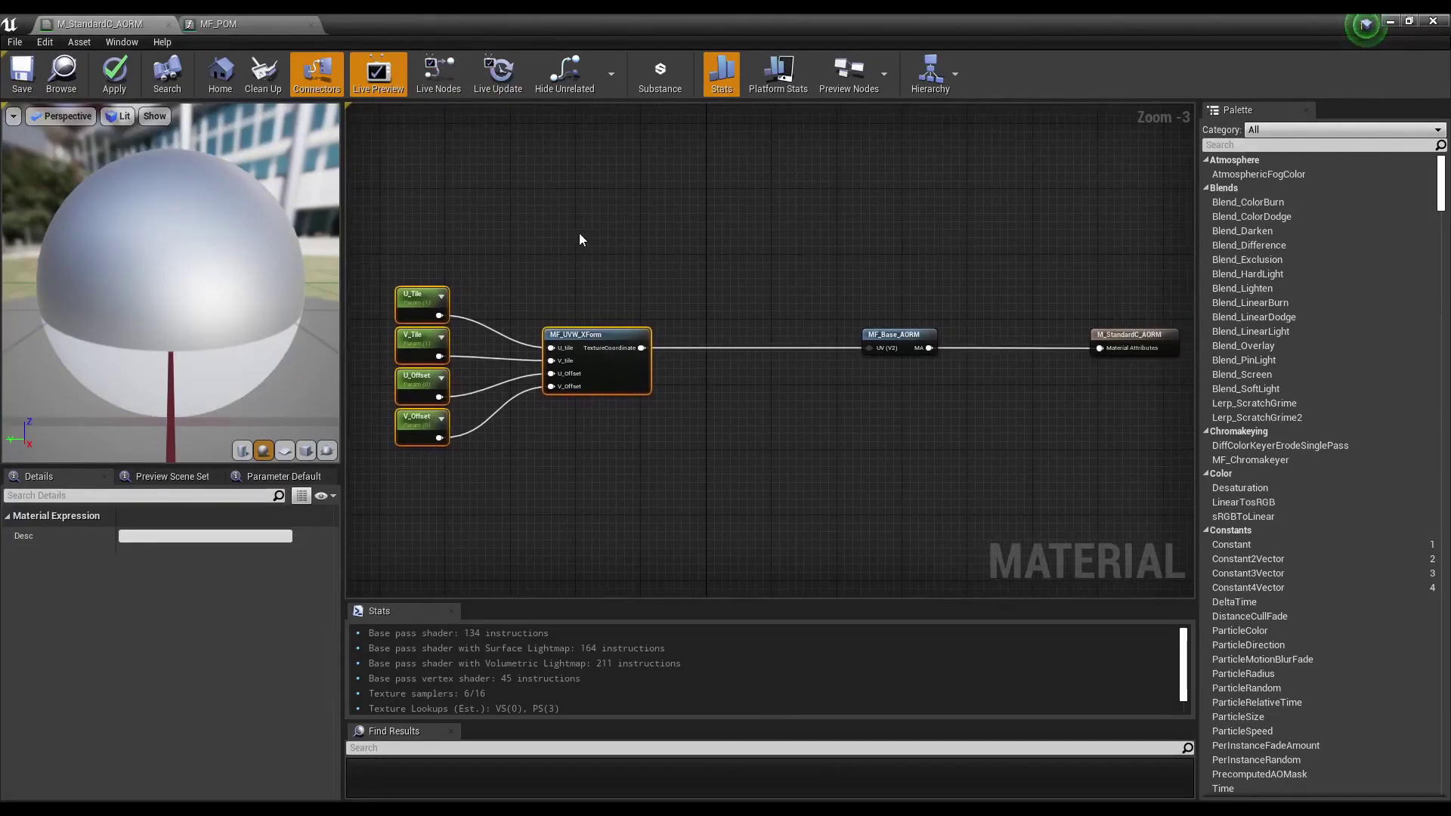
double_click(521, 24)
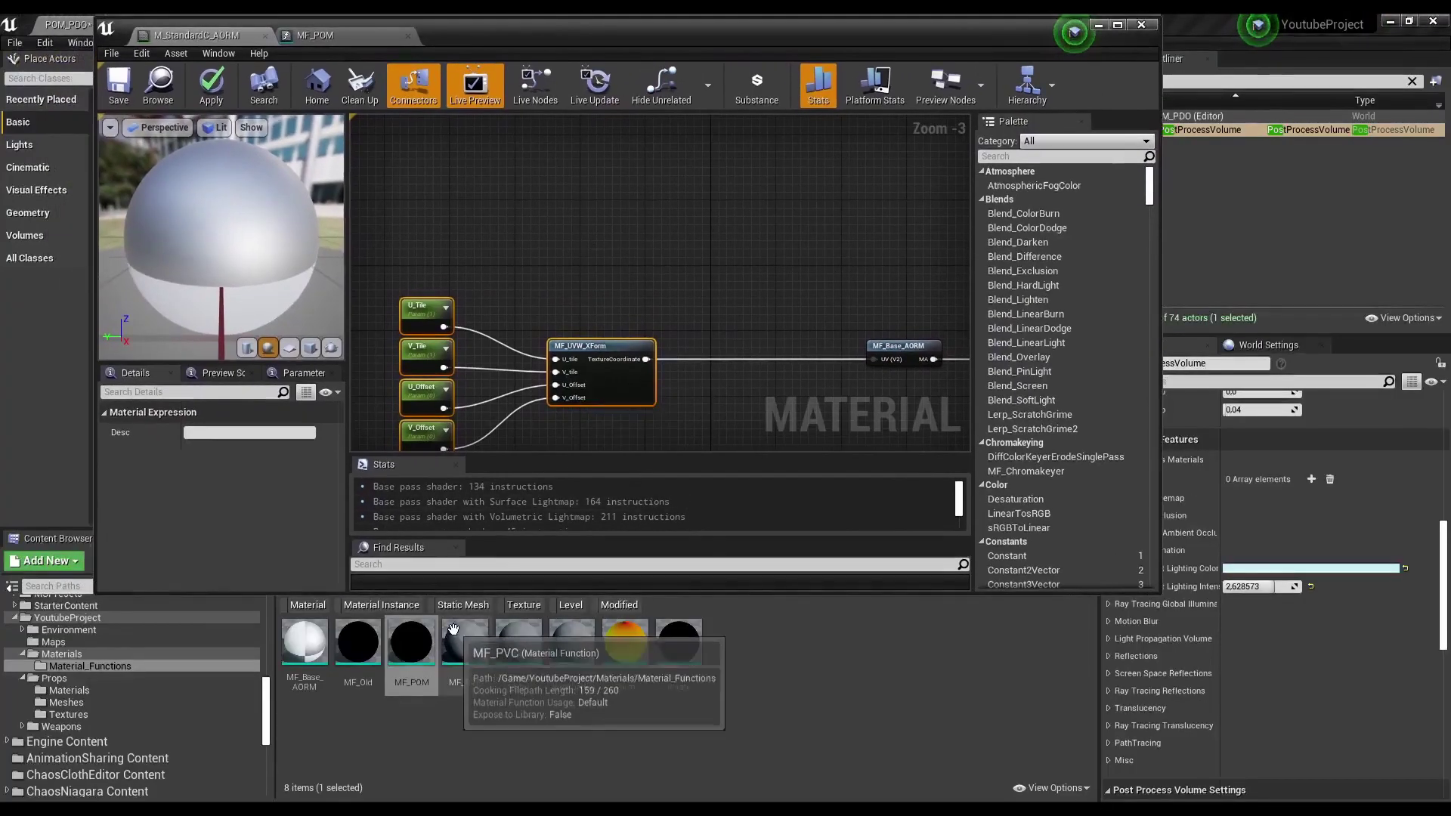
left_click_drag(415, 663, 729, 372)
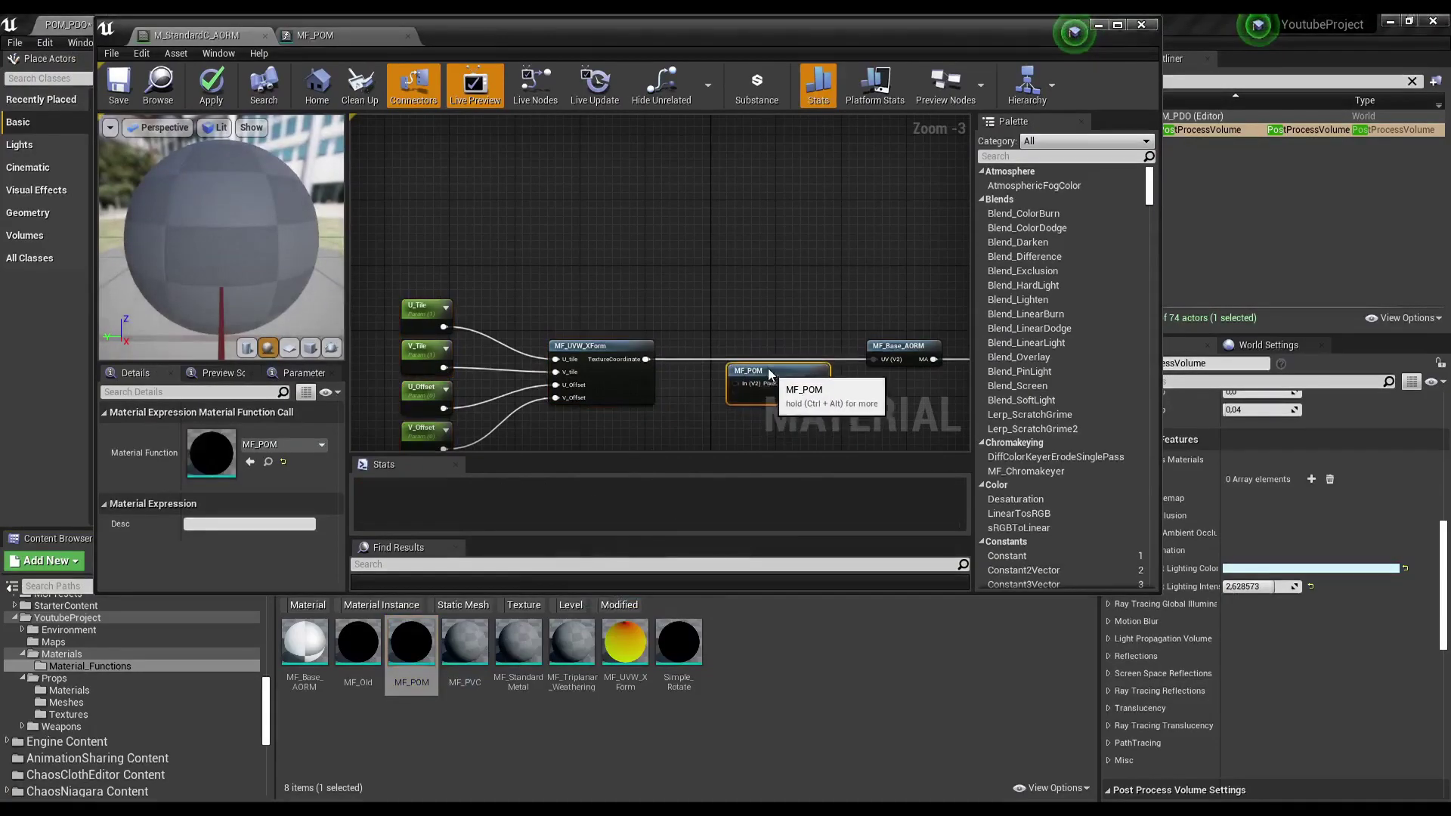
mouse_move(761, 371)
left_mouse_down()
mouse_move(697, 296)
mouse_move(696, 353)
left_mouse_up()
right_click_drag(839, 310, 692, 303)
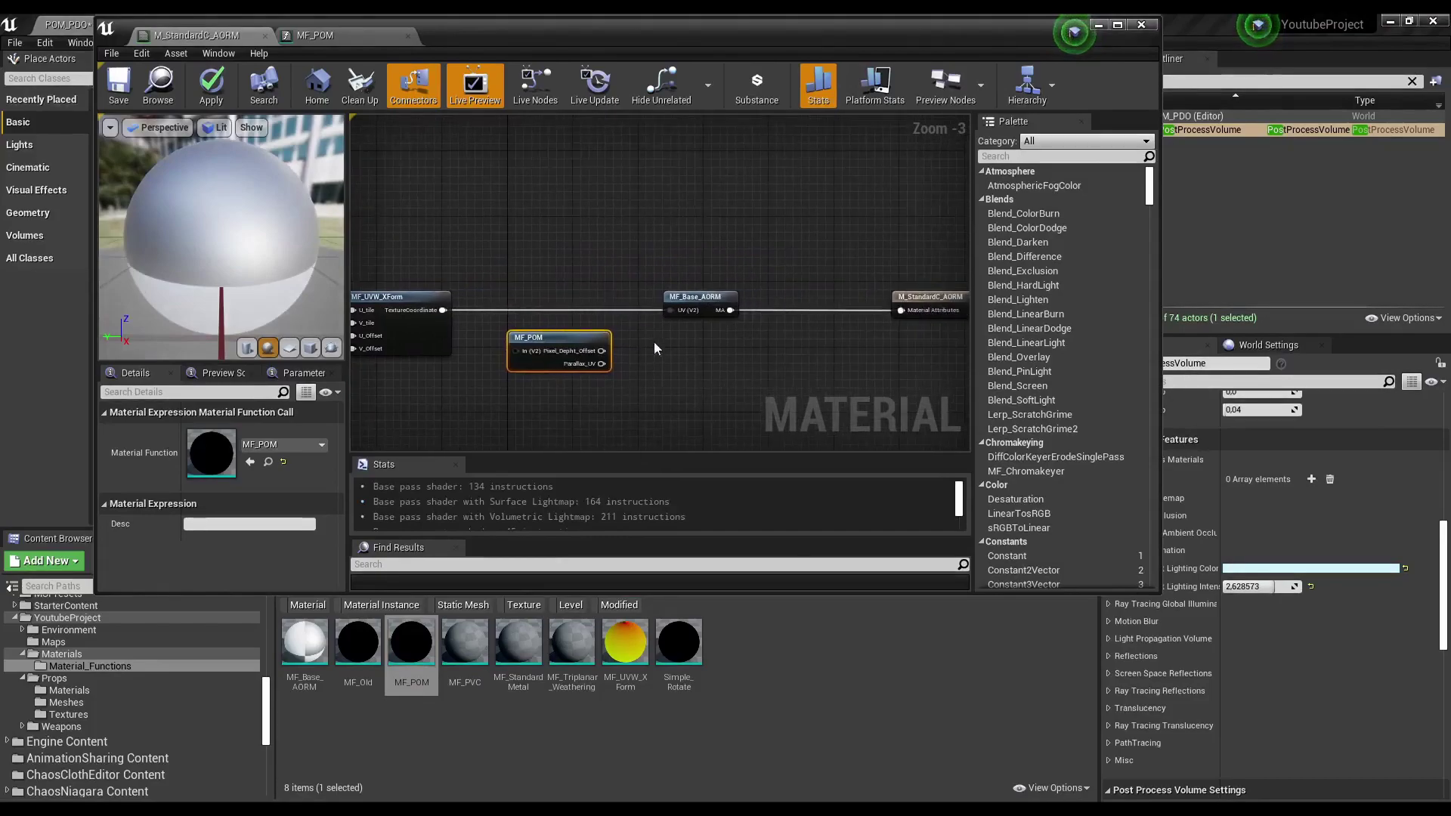
Adjust MF_POM and MF_Base_AORM positions and frame the chain from MF_UVW_XForm onward.
scroll(599, 340, "up", 2)
mouse_move(729, 293)
left_mouse_down()
mouse_move(777, 272)
mouse_move(767, 293)
left_mouse_up()
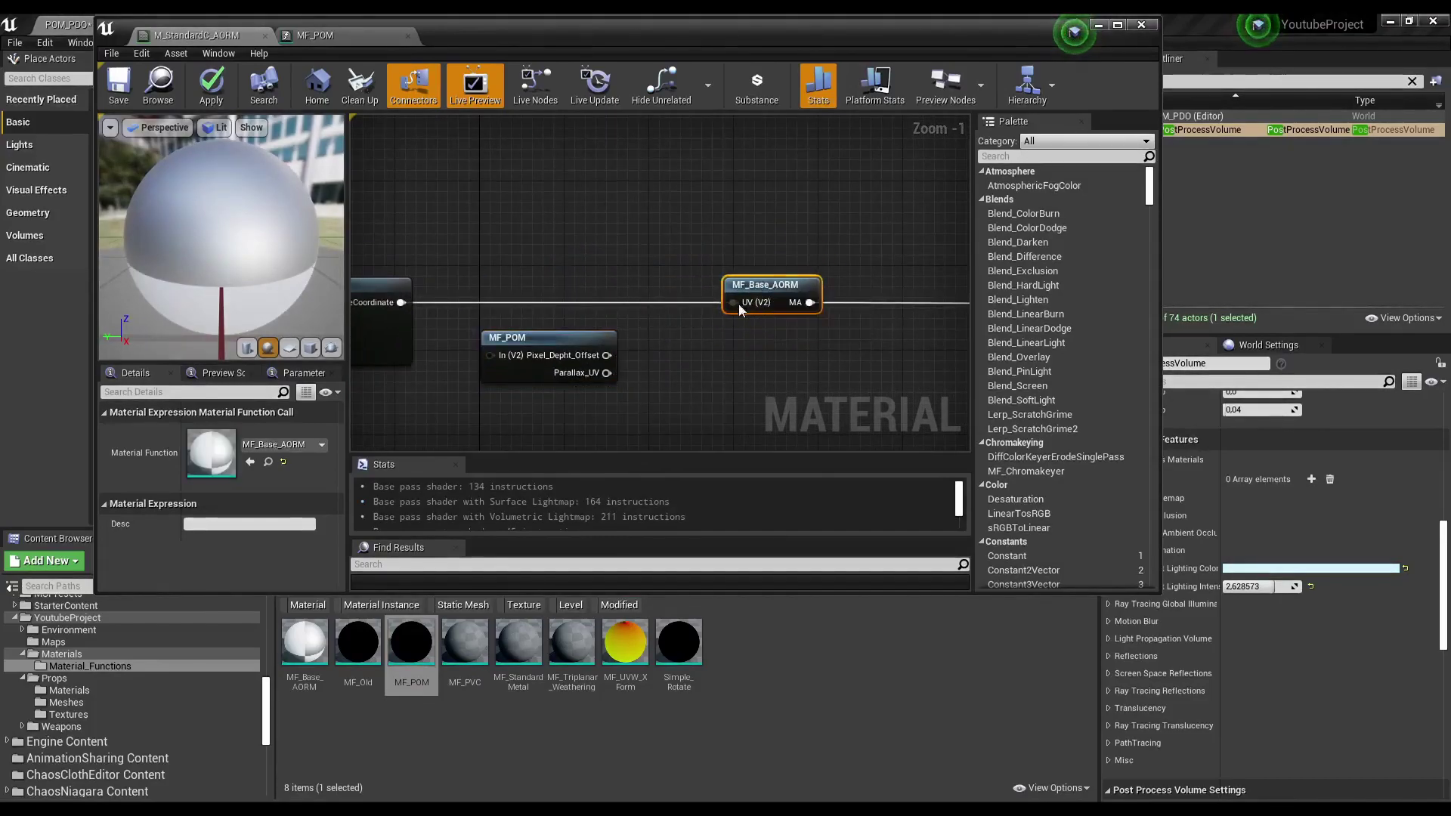
left_click_drag(586, 356, 586, 345)
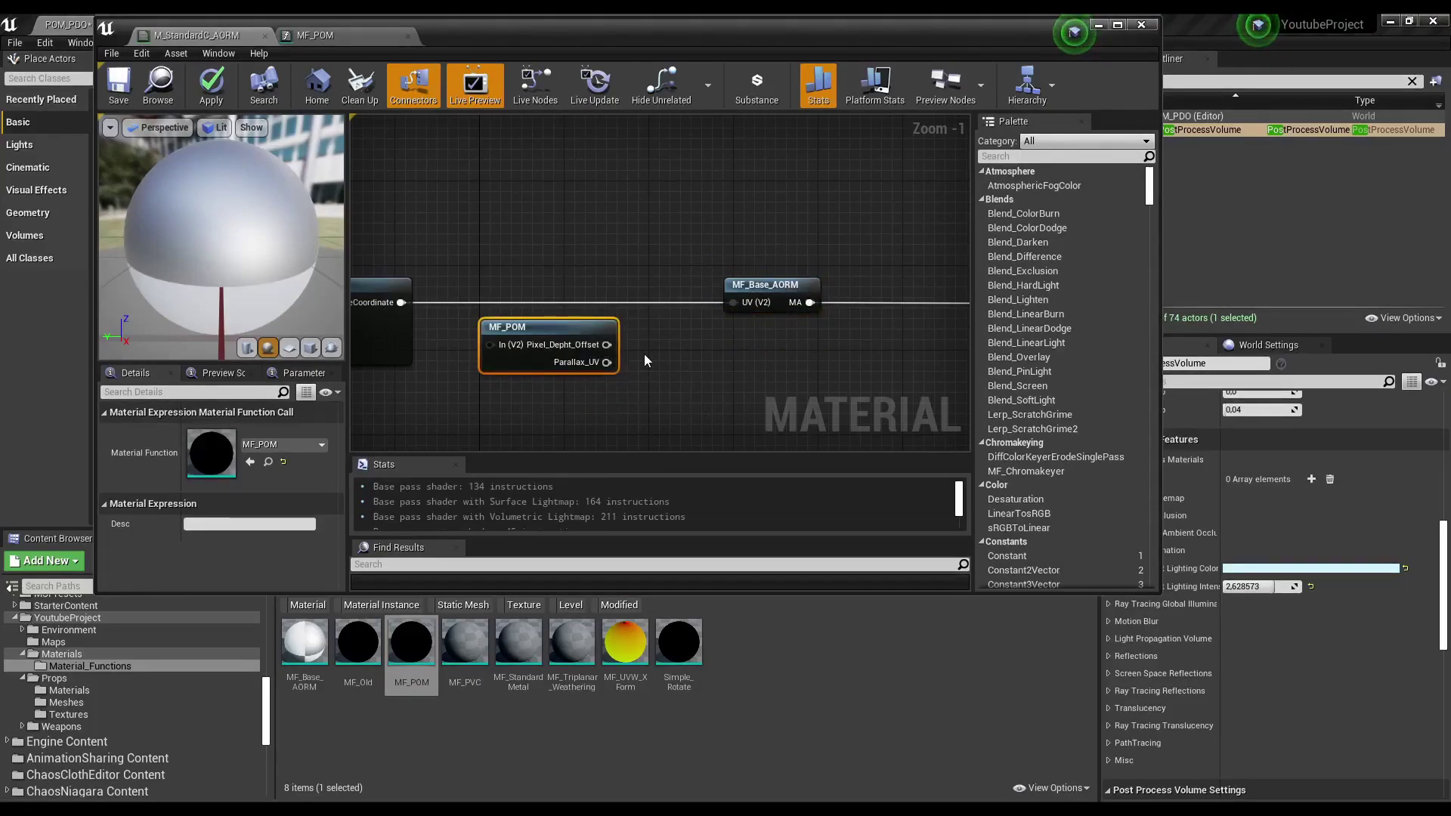
right_click_drag(655, 358, 713, 343)
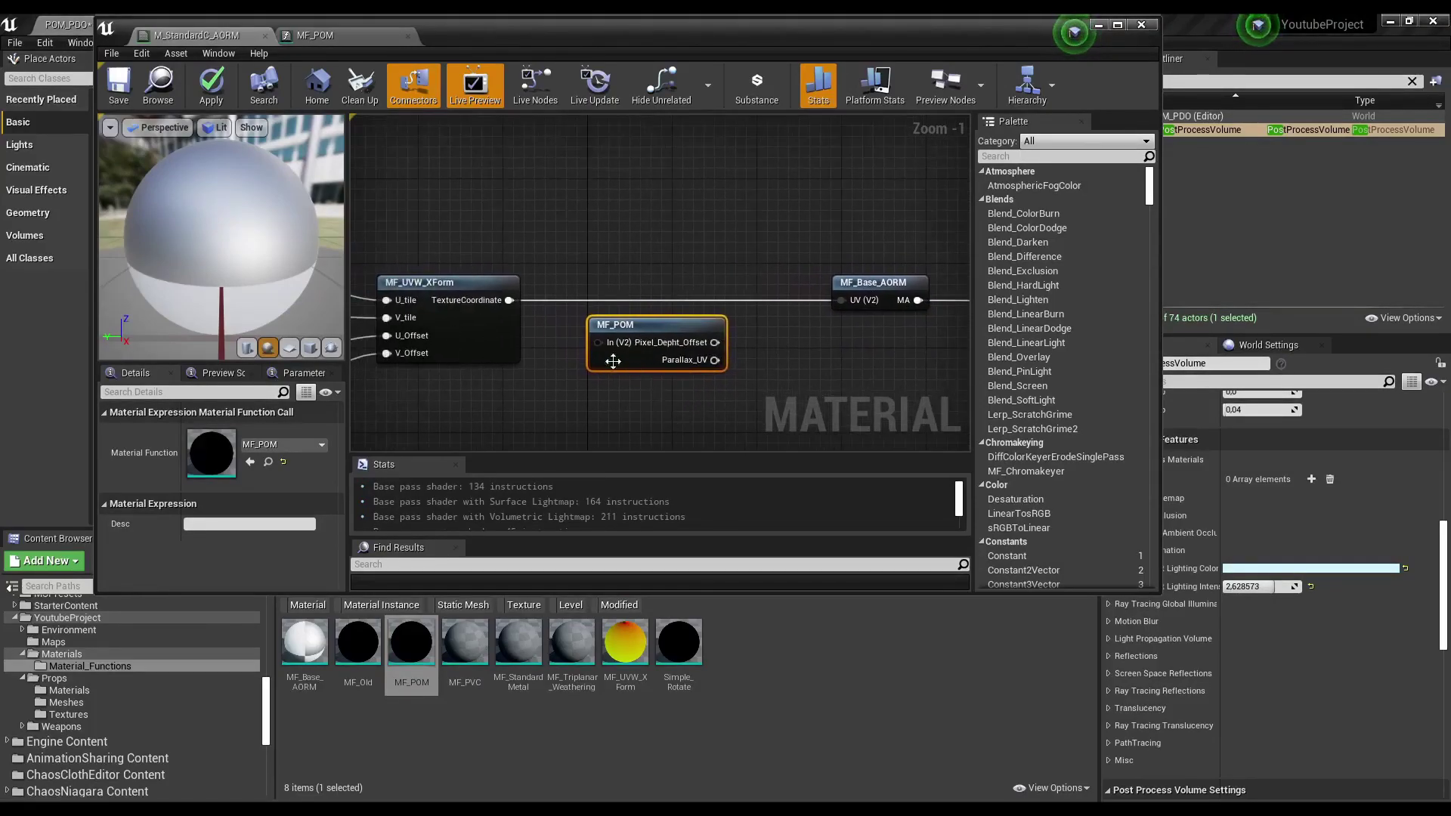
left_click_drag(511, 300, 565, 190)
left_click(521, 242)
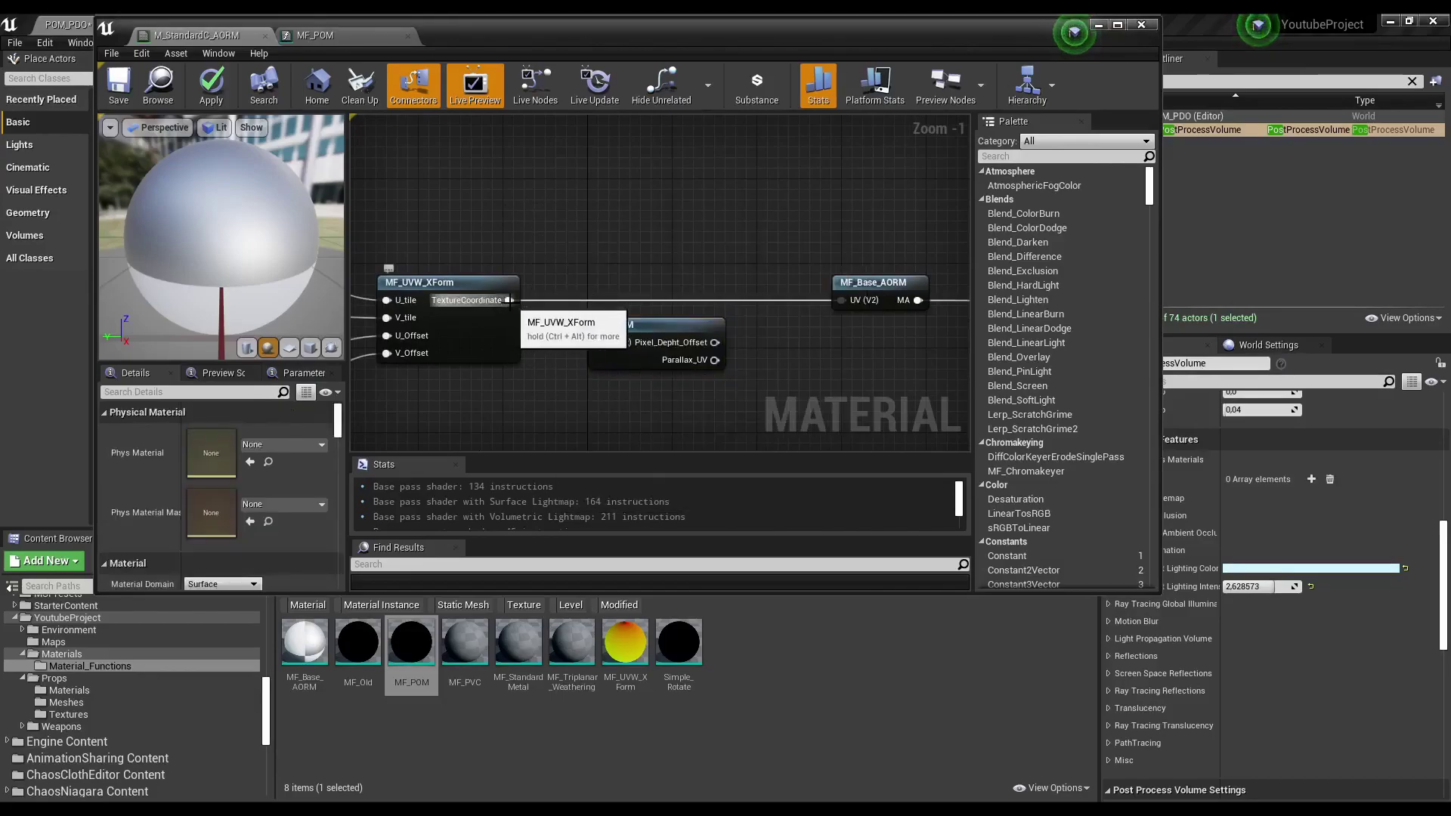
right_click_drag(456, 282, 682, 285)
right_click_drag(781, 272, 587, 244)
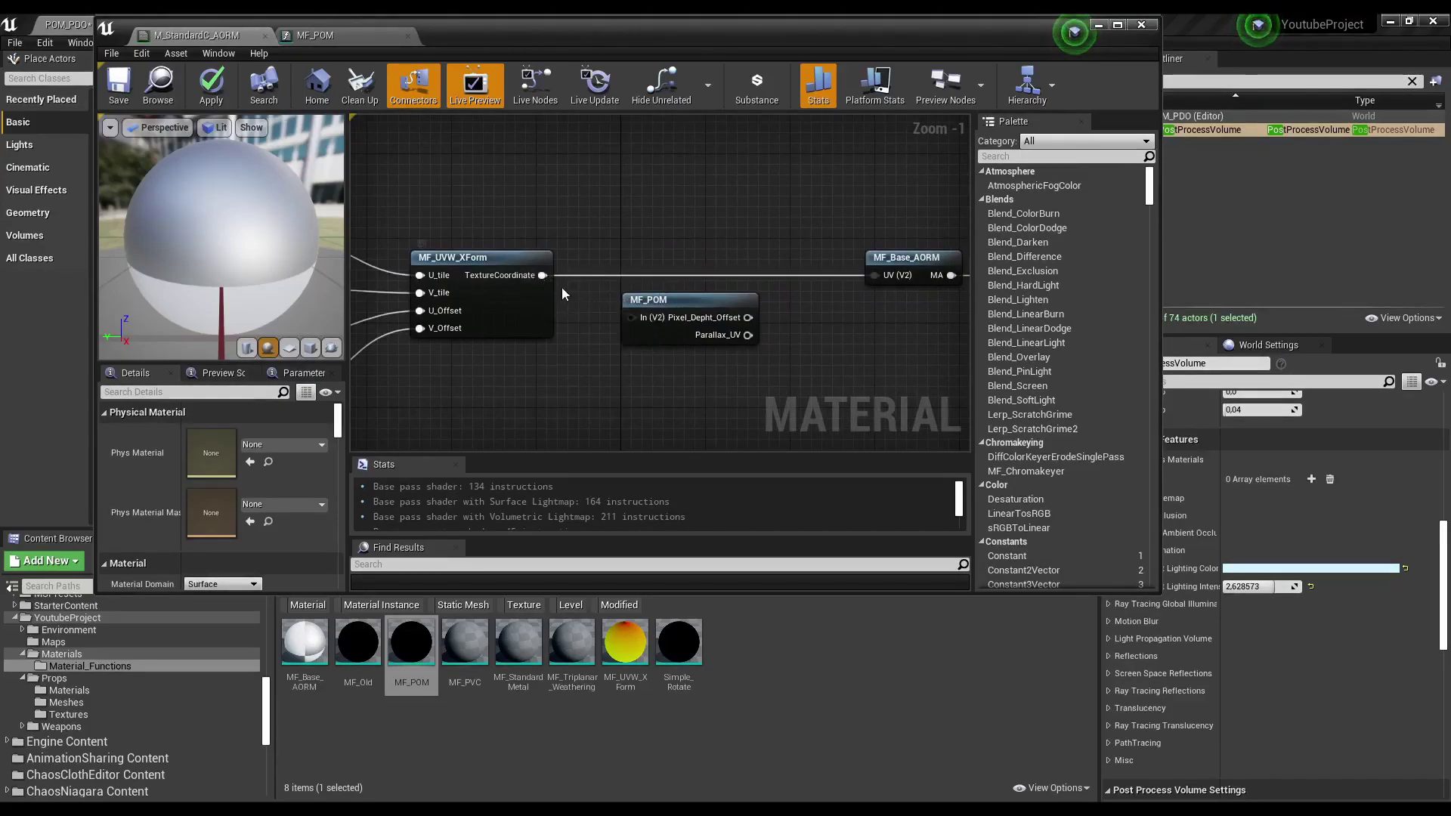
Wire TextureCoordinate into MF_POM's In pin and Parallax_UV into MF_Base_AORM's UV pin.
mouse_move(543, 275)
left_mouse_down()
mouse_move(636, 345)
mouse_move(632, 324)
mouse_move(733, 226)
left_mouse_up()
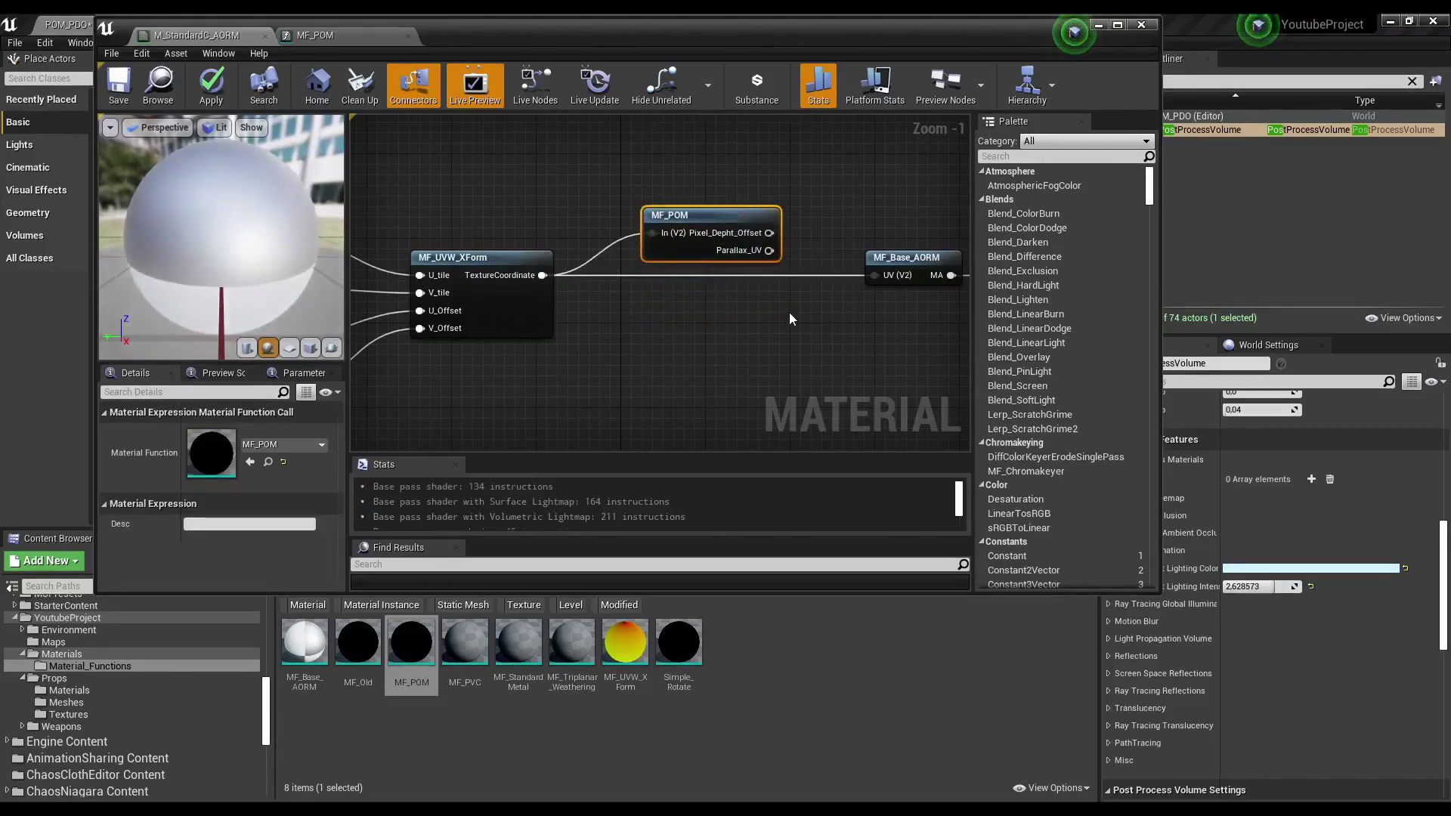
right_click_drag(808, 233, 673, 253)
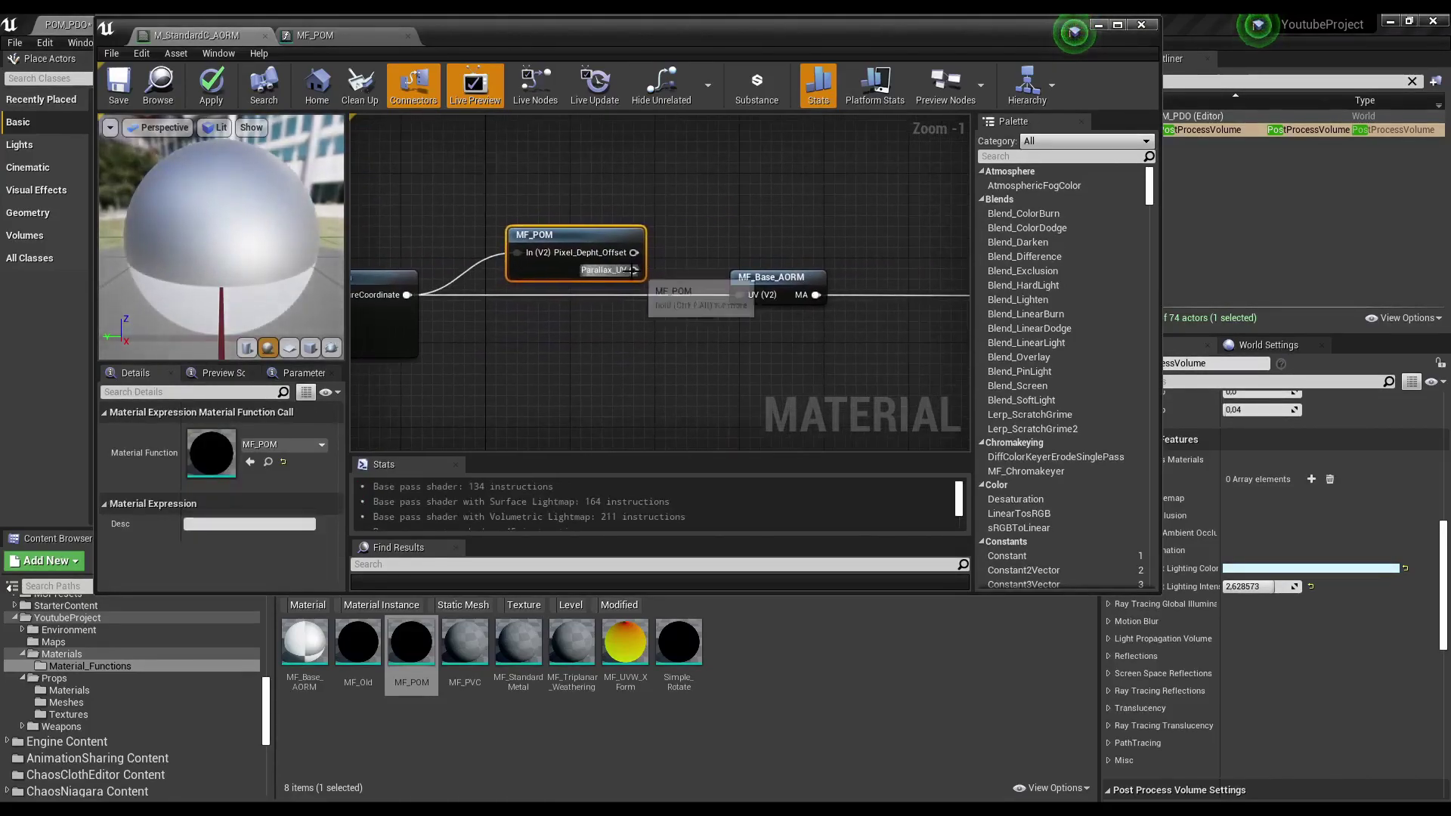
mouse_move(634, 269)
left_mouse_down()
mouse_move(686, 256)
mouse_move(743, 301)
left_mouse_up()
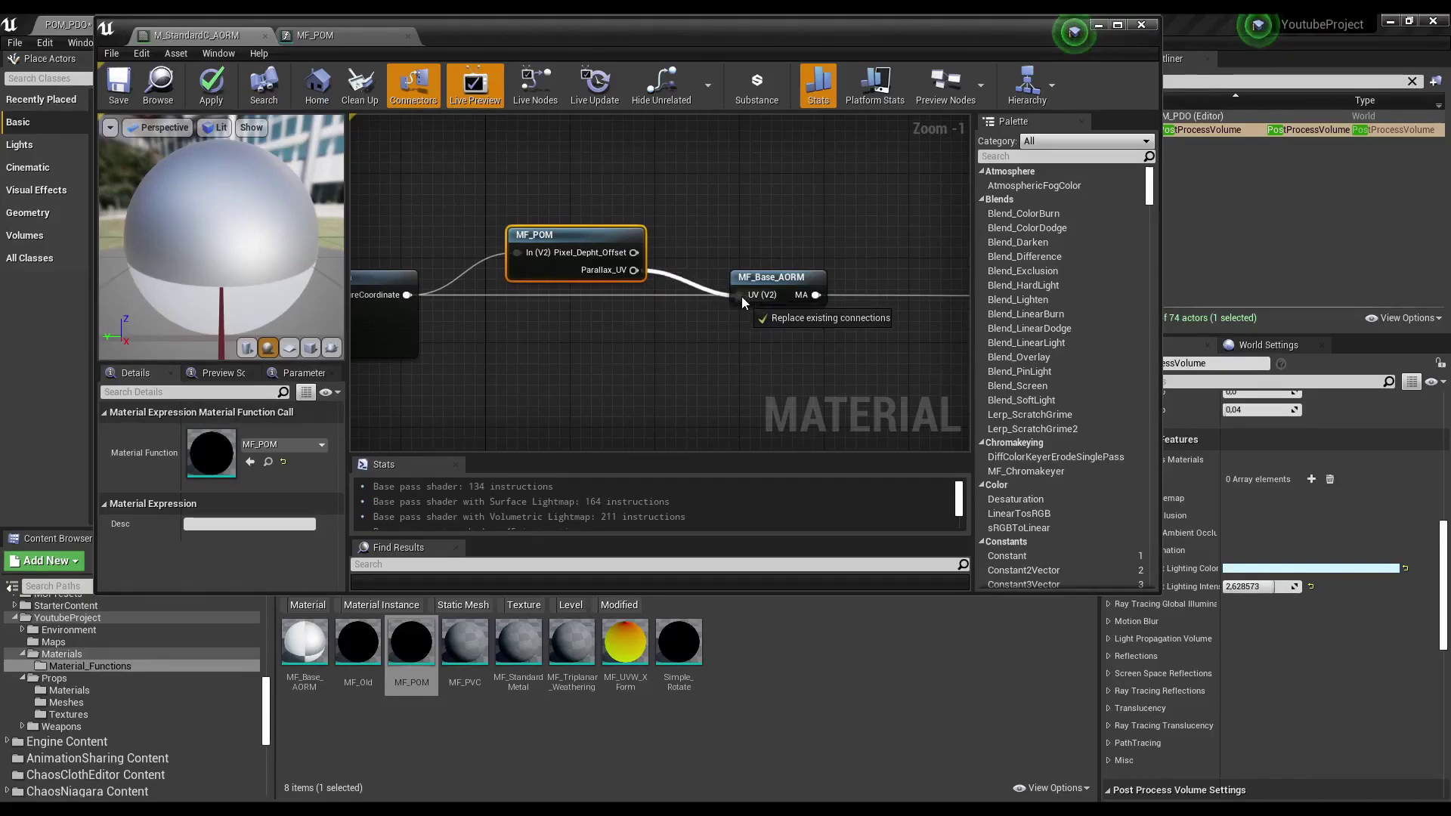
left_click_drag(742, 301, 742, 301)
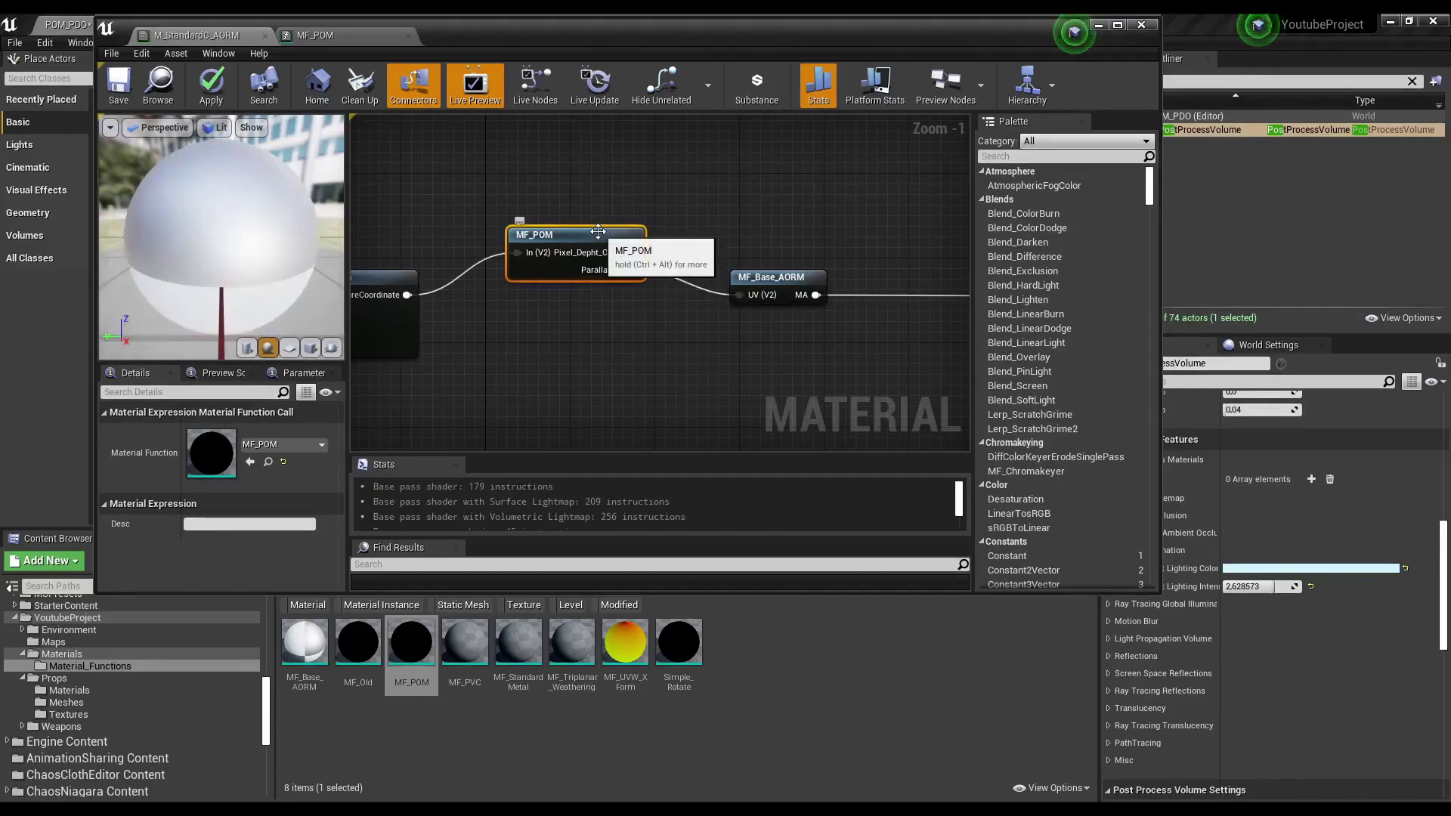
Line MF_POM and MF_Base_AORM up in the chain and apply the material.
left_click_drag(603, 237, 592, 280)
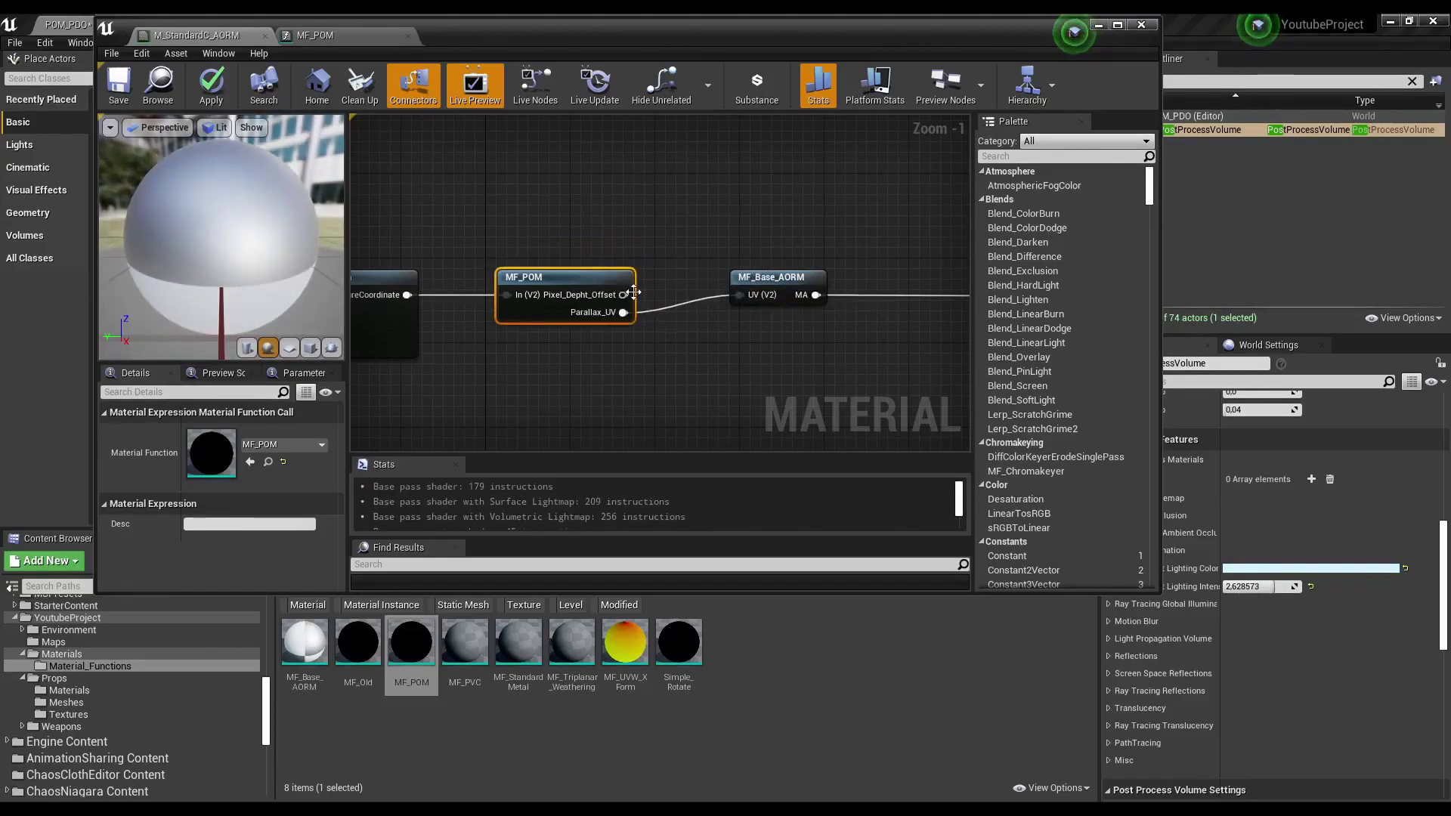
right_click_drag(660, 288, 706, 249)
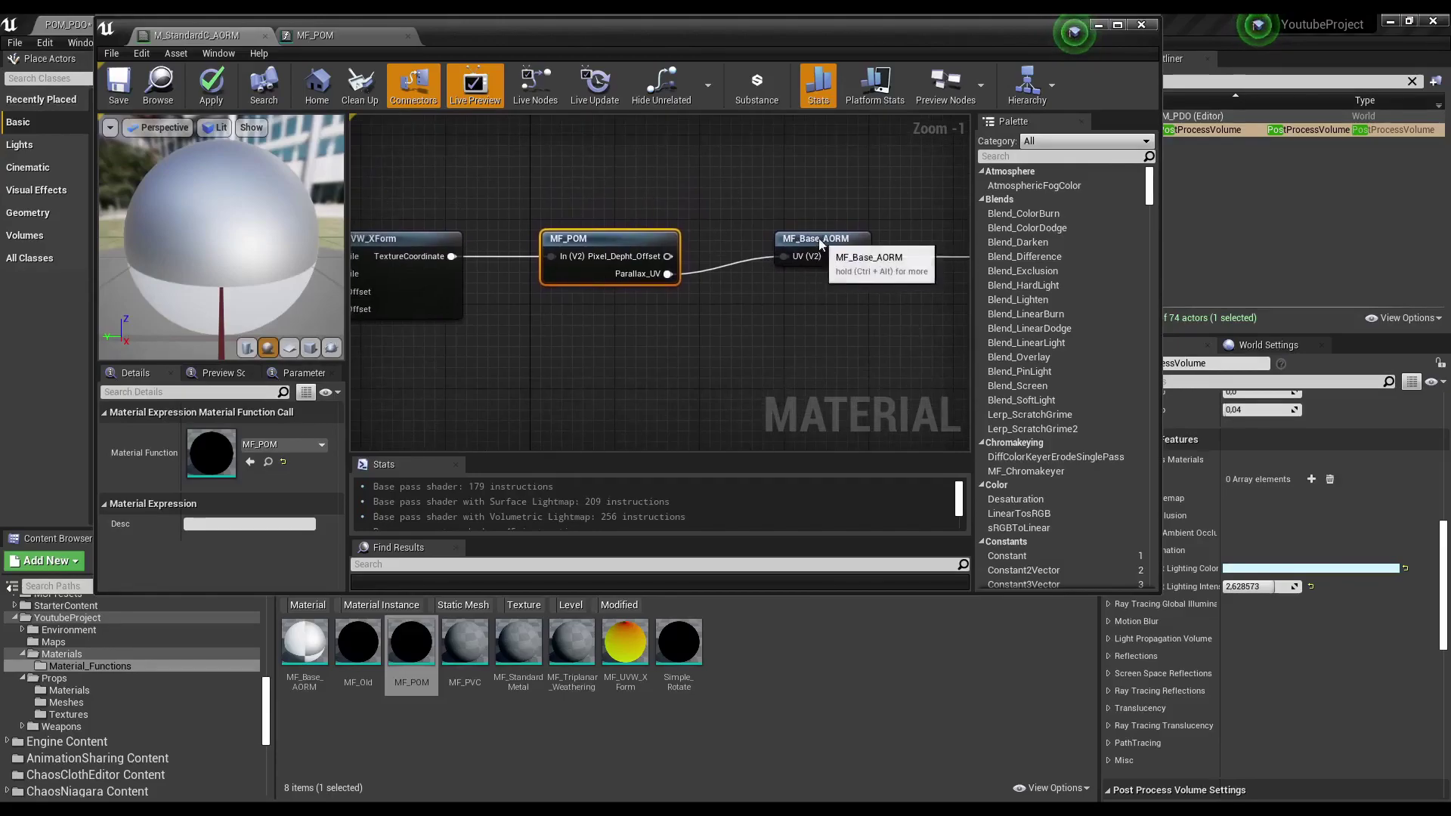
left_click_drag(818, 243, 817, 252)
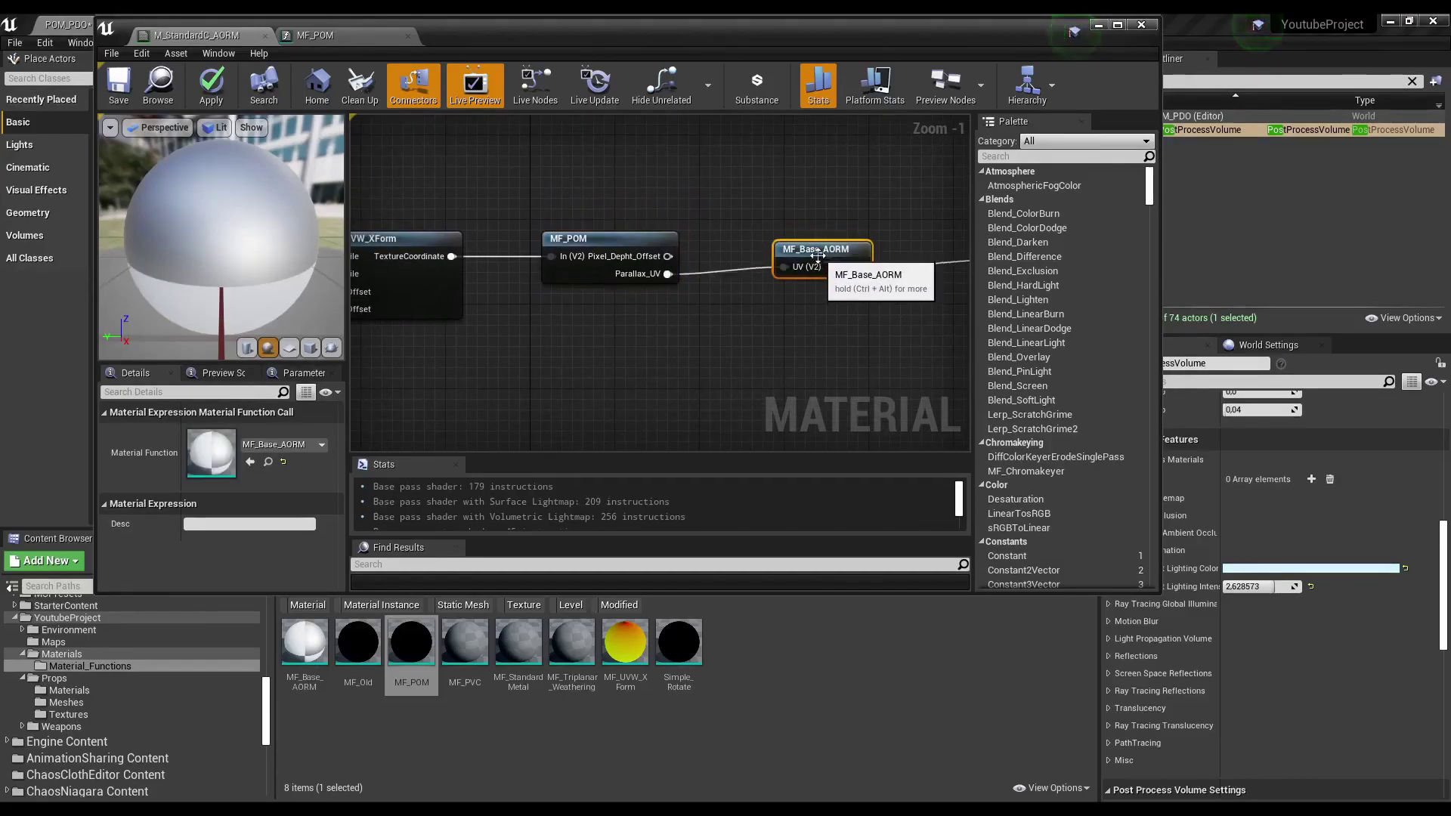
left_click(212, 96)
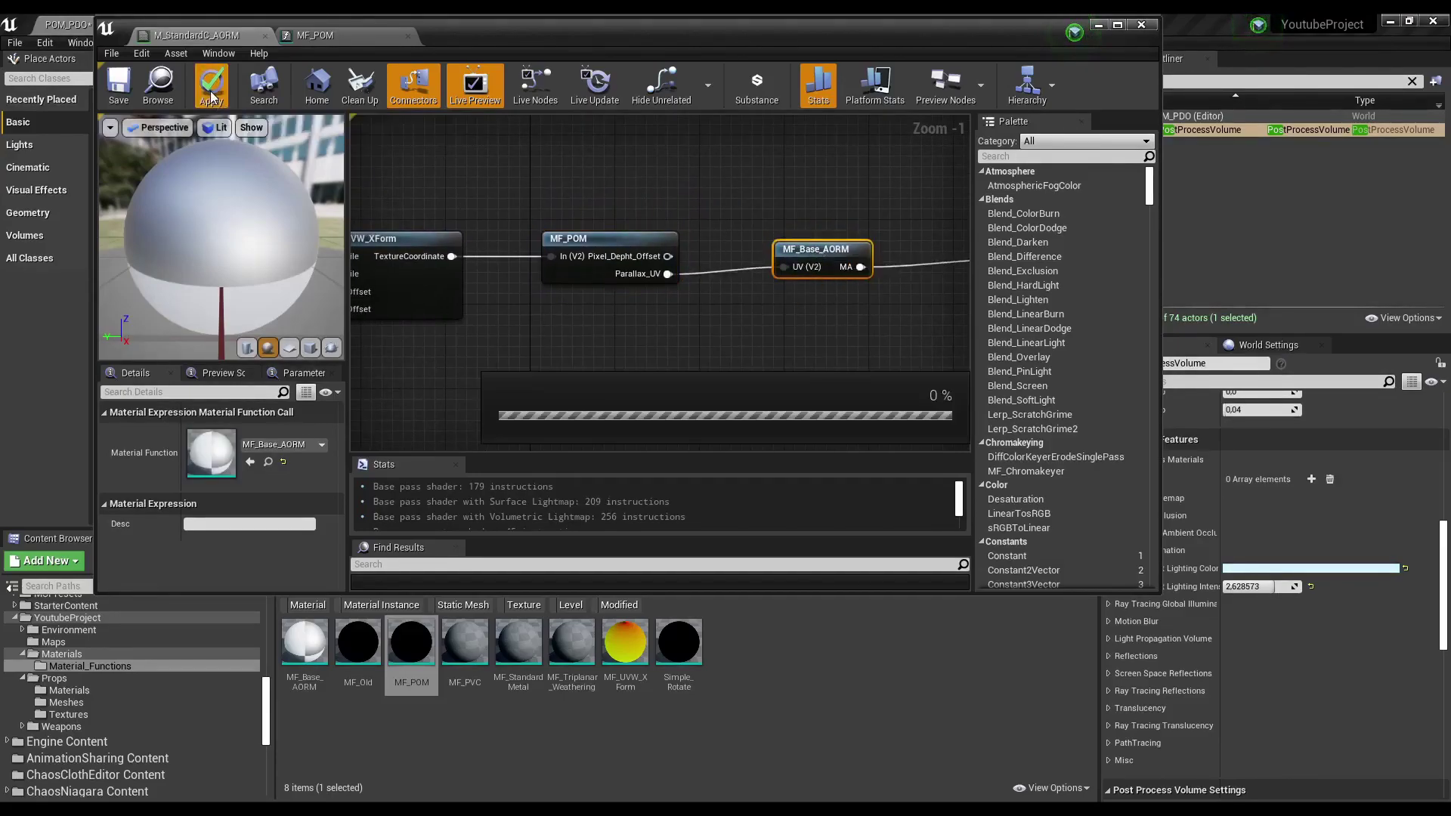
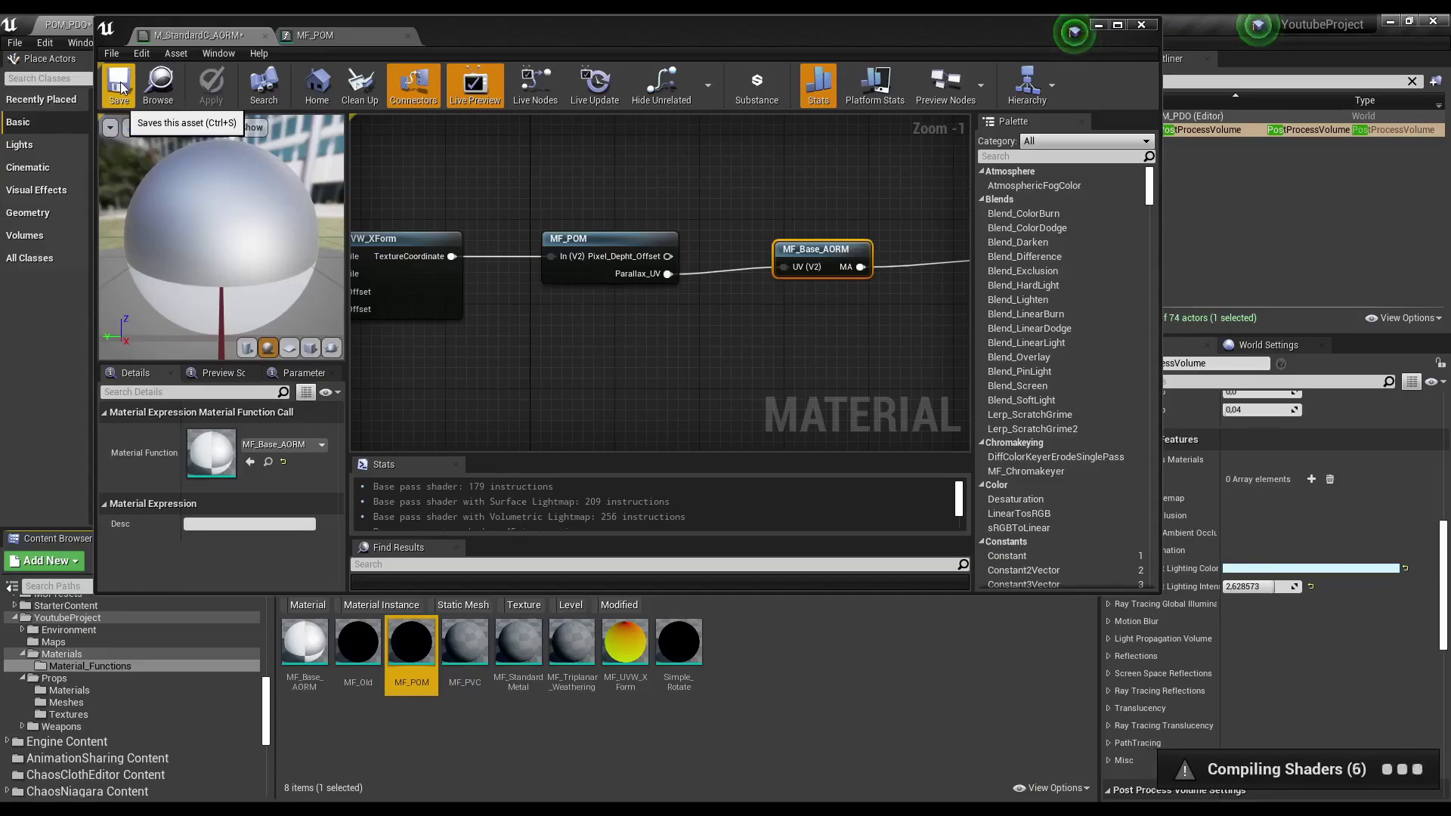
Save M_StandardC_AORM, then move MF_Base_AORM level with the Parallax_UV wire and re-centre the graph.
left_click(121, 88)
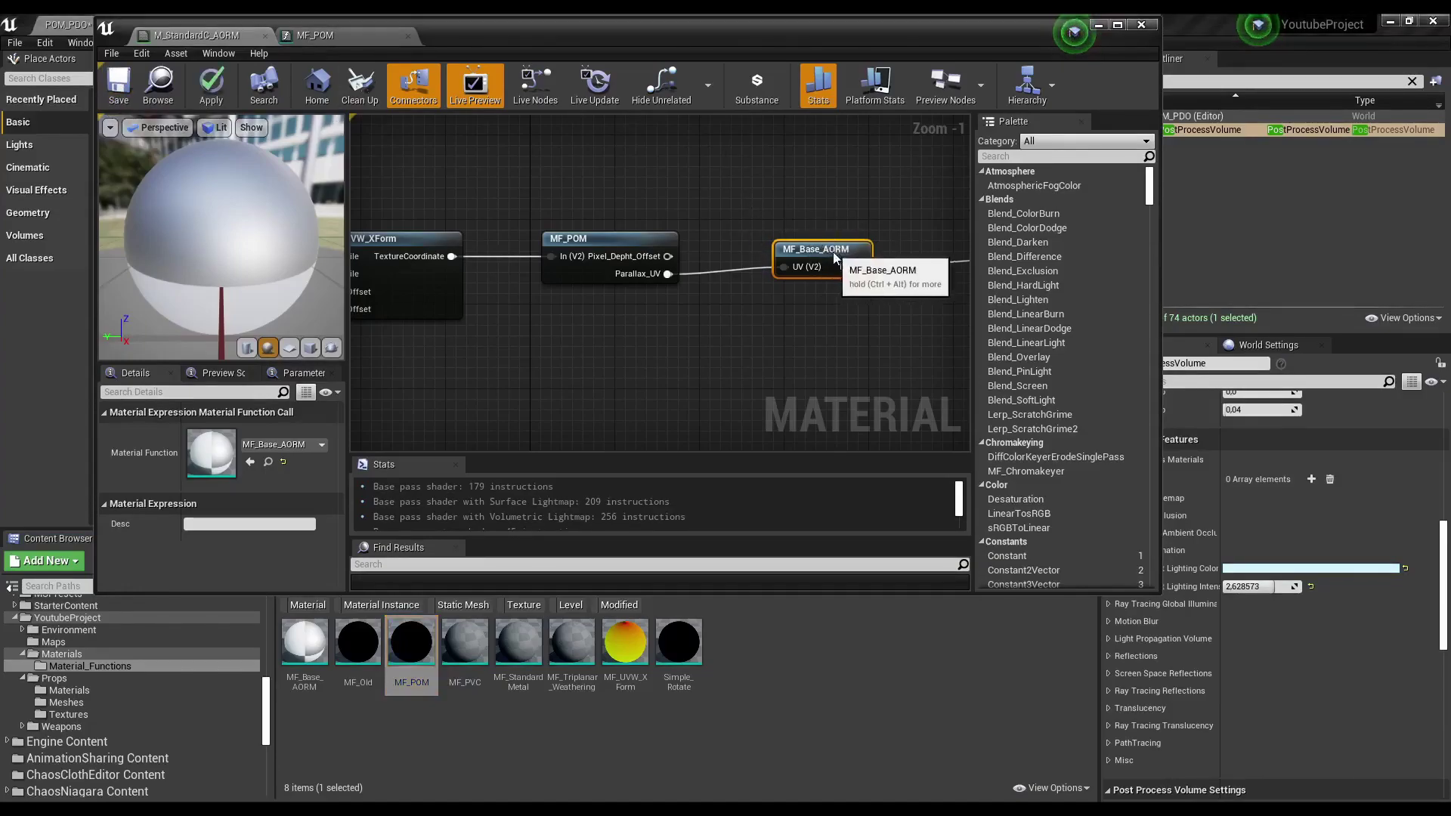
left_click_drag(827, 246, 828, 257)
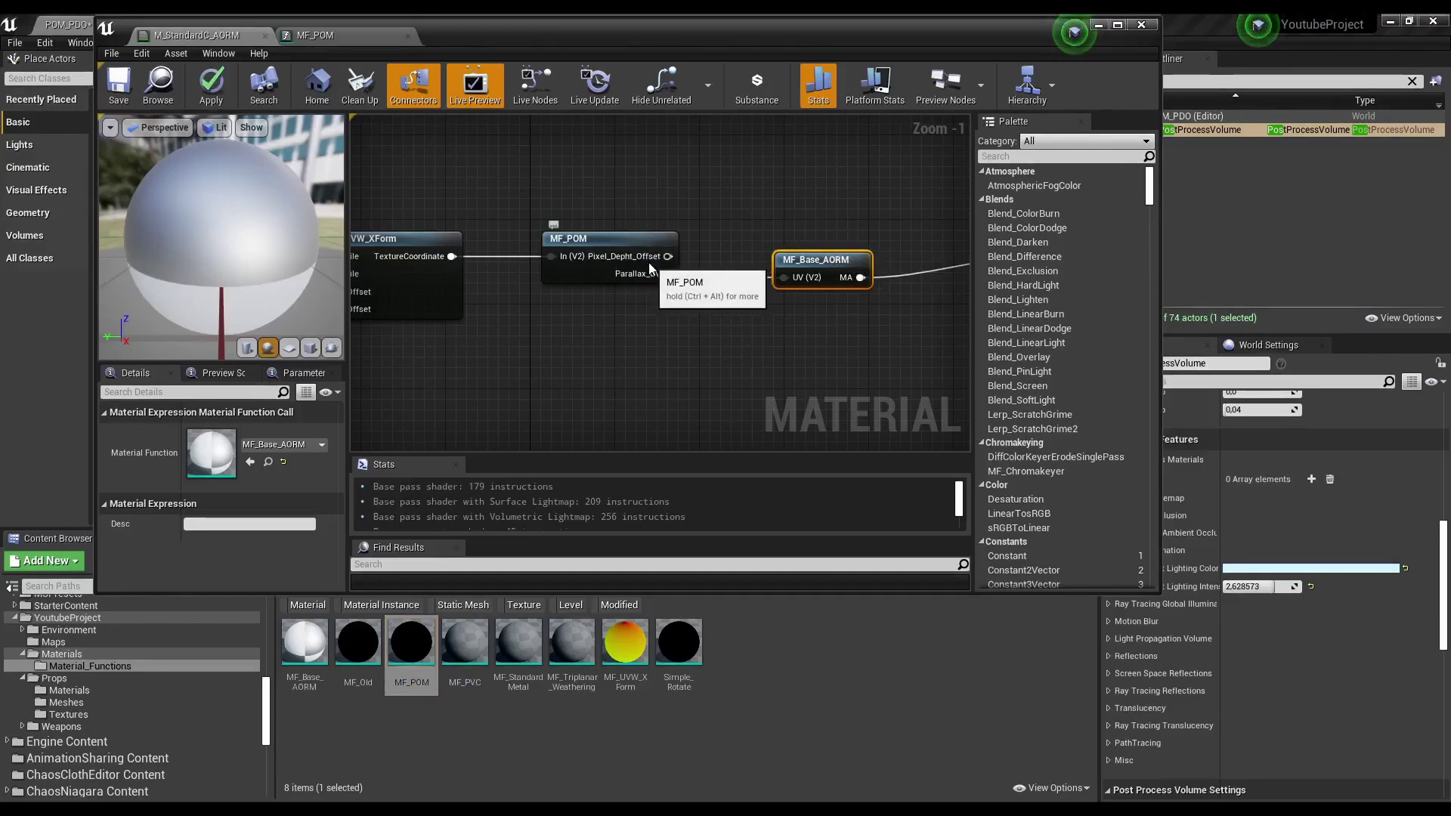
right_click_drag(607, 266, 641, 296)
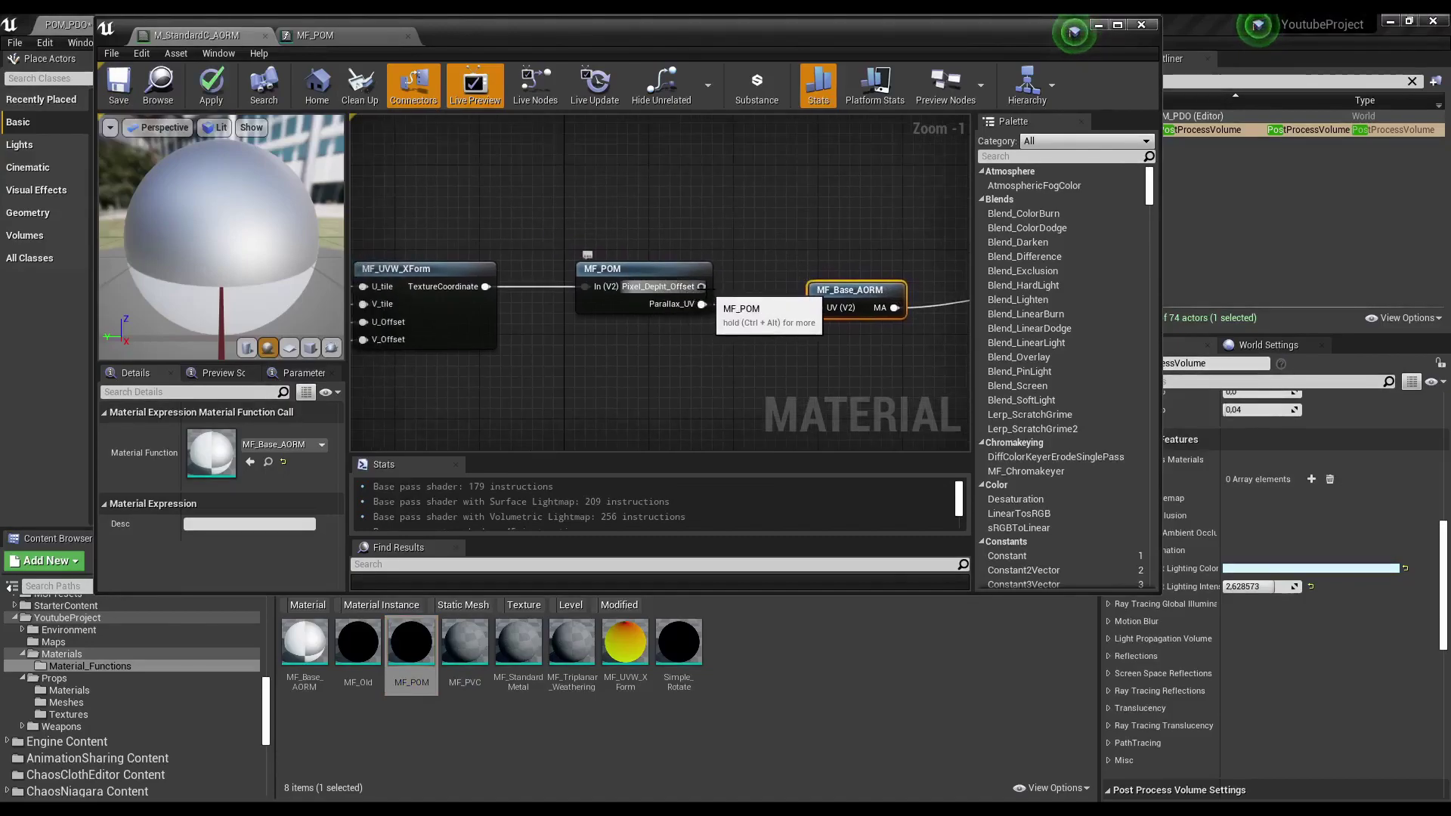
left_click_drag(821, 296, 822, 286)
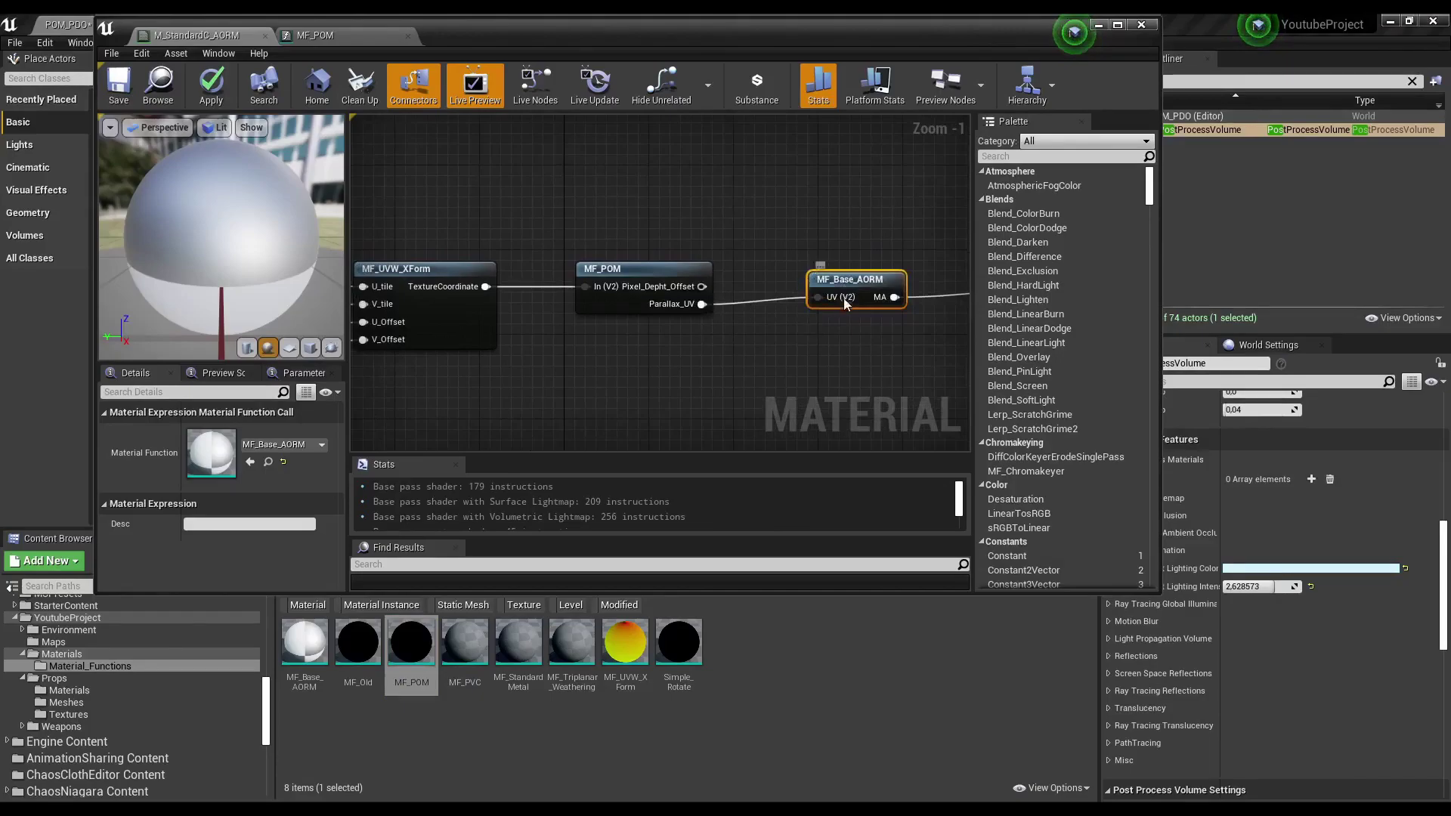
right_click_drag(874, 283, 769, 257)
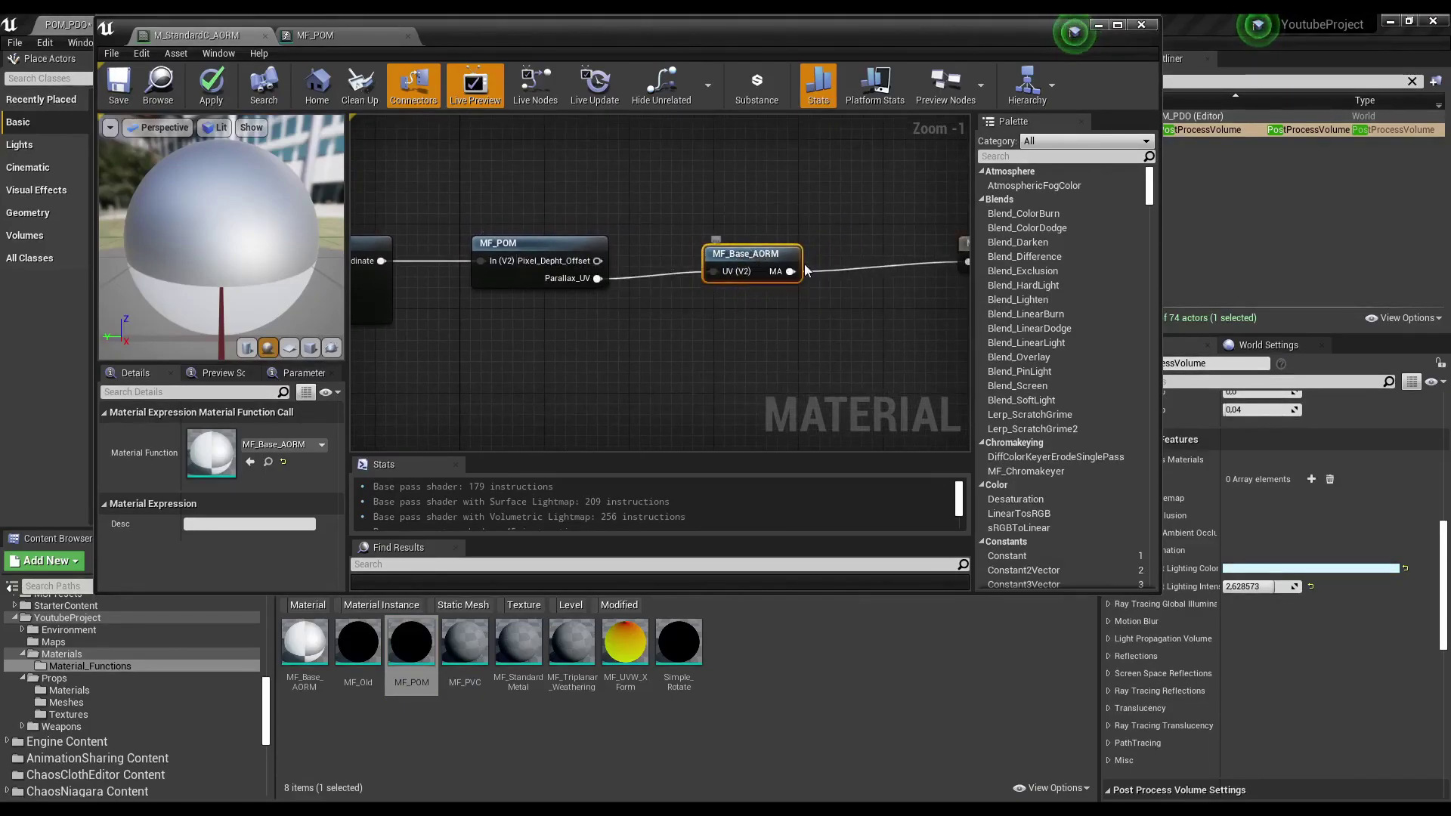
right_click_drag(703, 297, 692, 340)
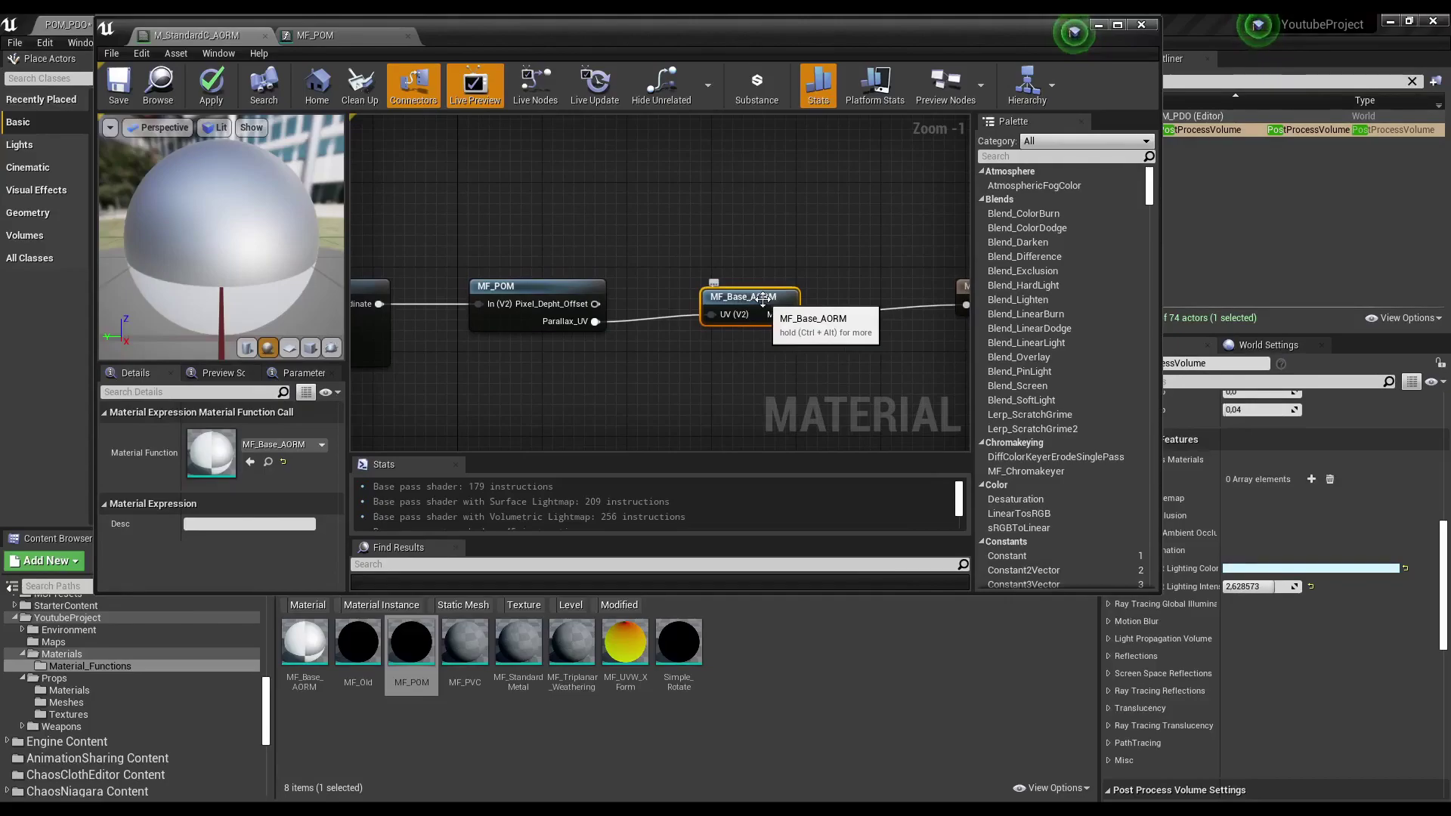
Open the MF_Base_AORM function graph and bring MakeMaterialAttributes' attribute pins into view.
double_click(763, 299)
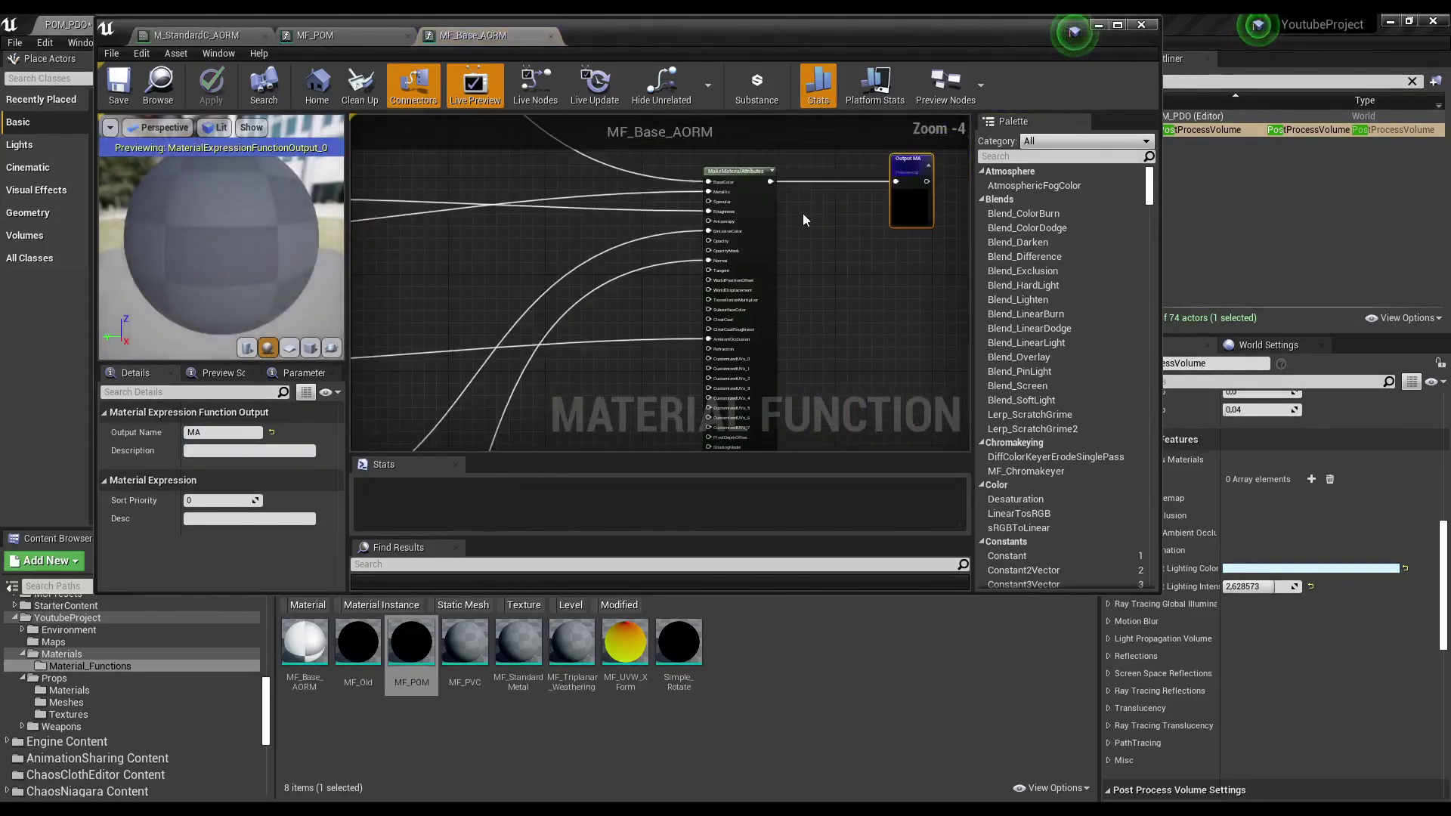
right_click_drag(803, 213, 787, 248)
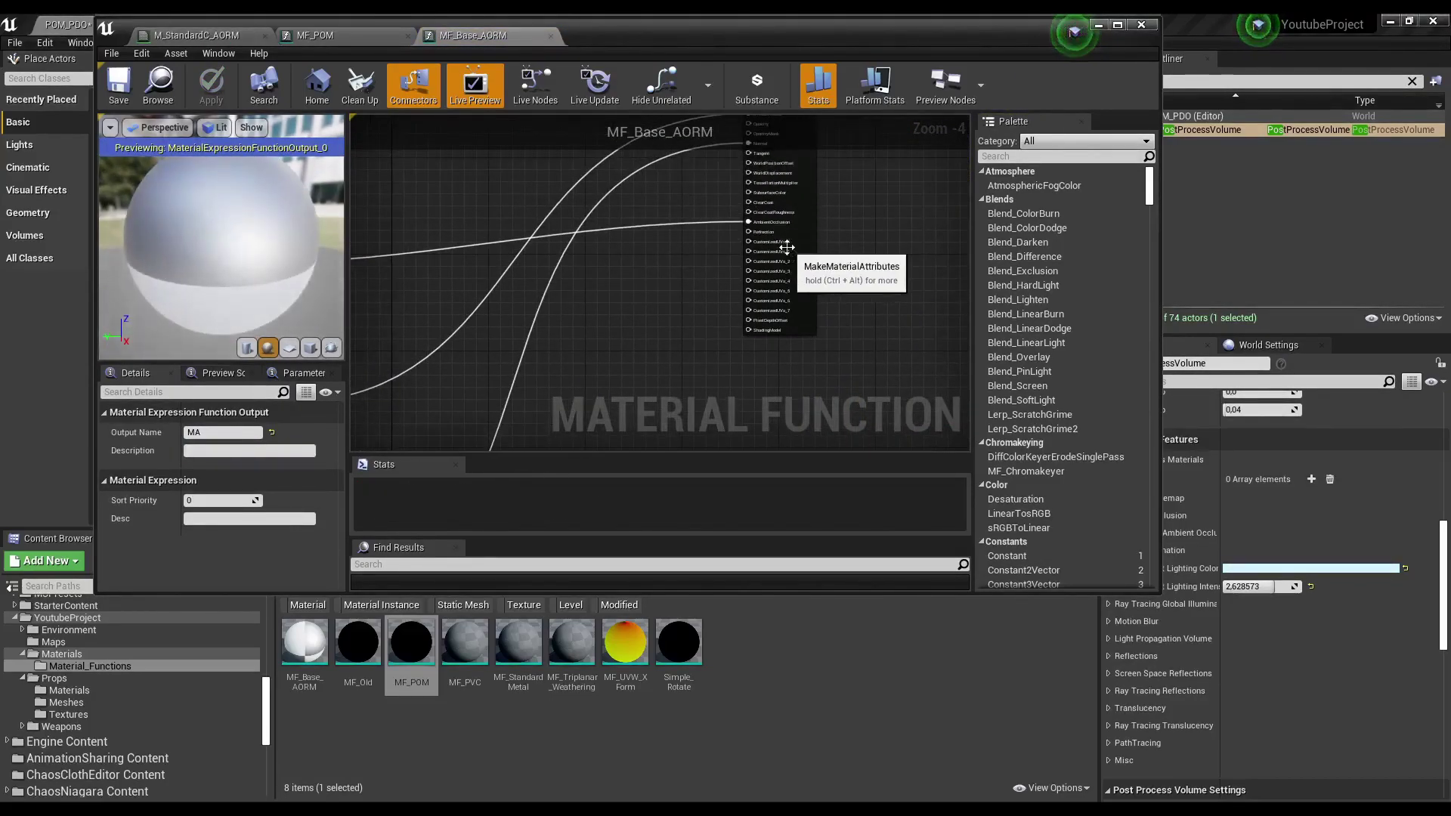
scroll(787, 248, "up", 1)
scroll(788, 248, "up", 2)
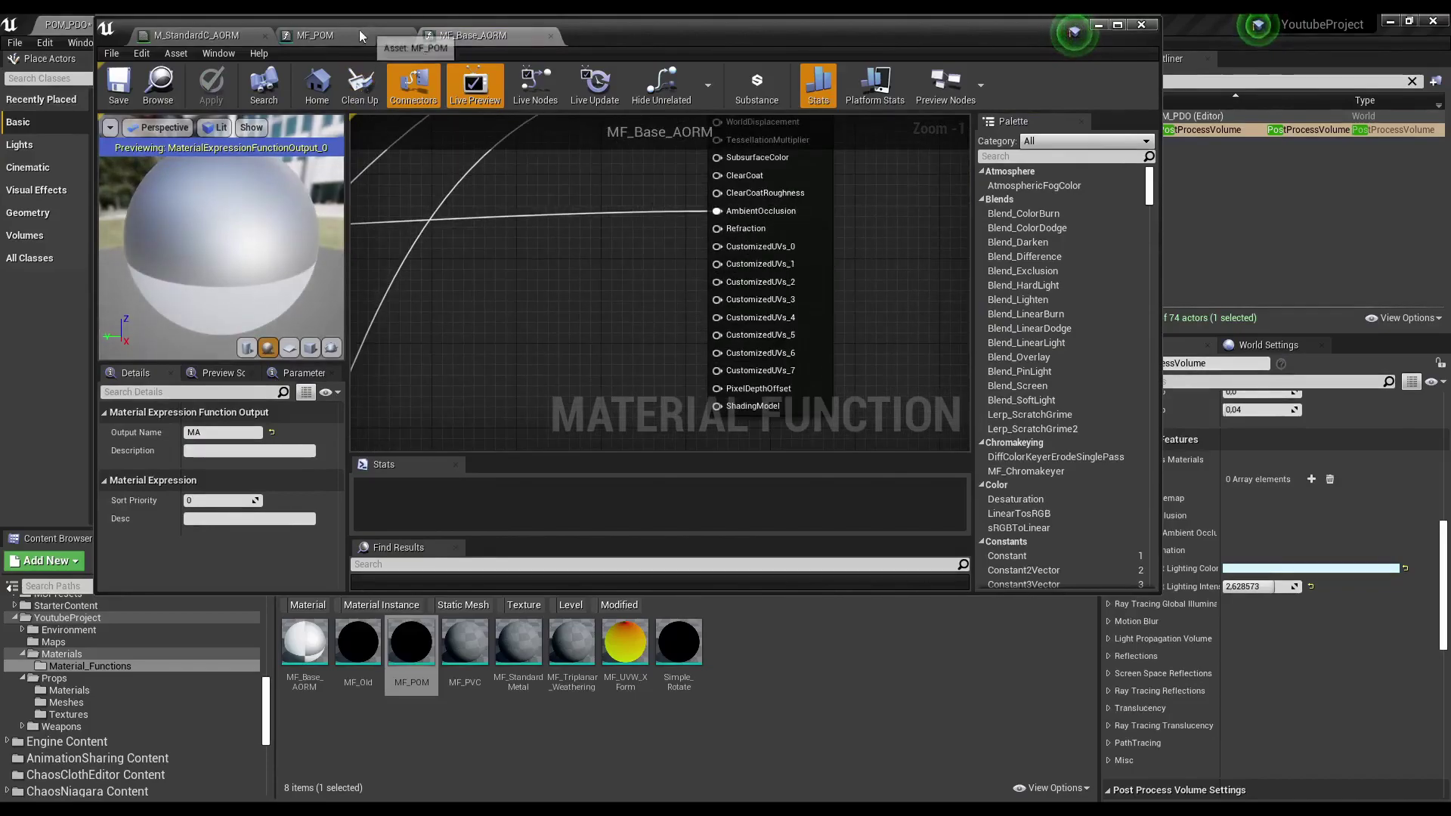
right_click_drag(869, 244, 876, 393)
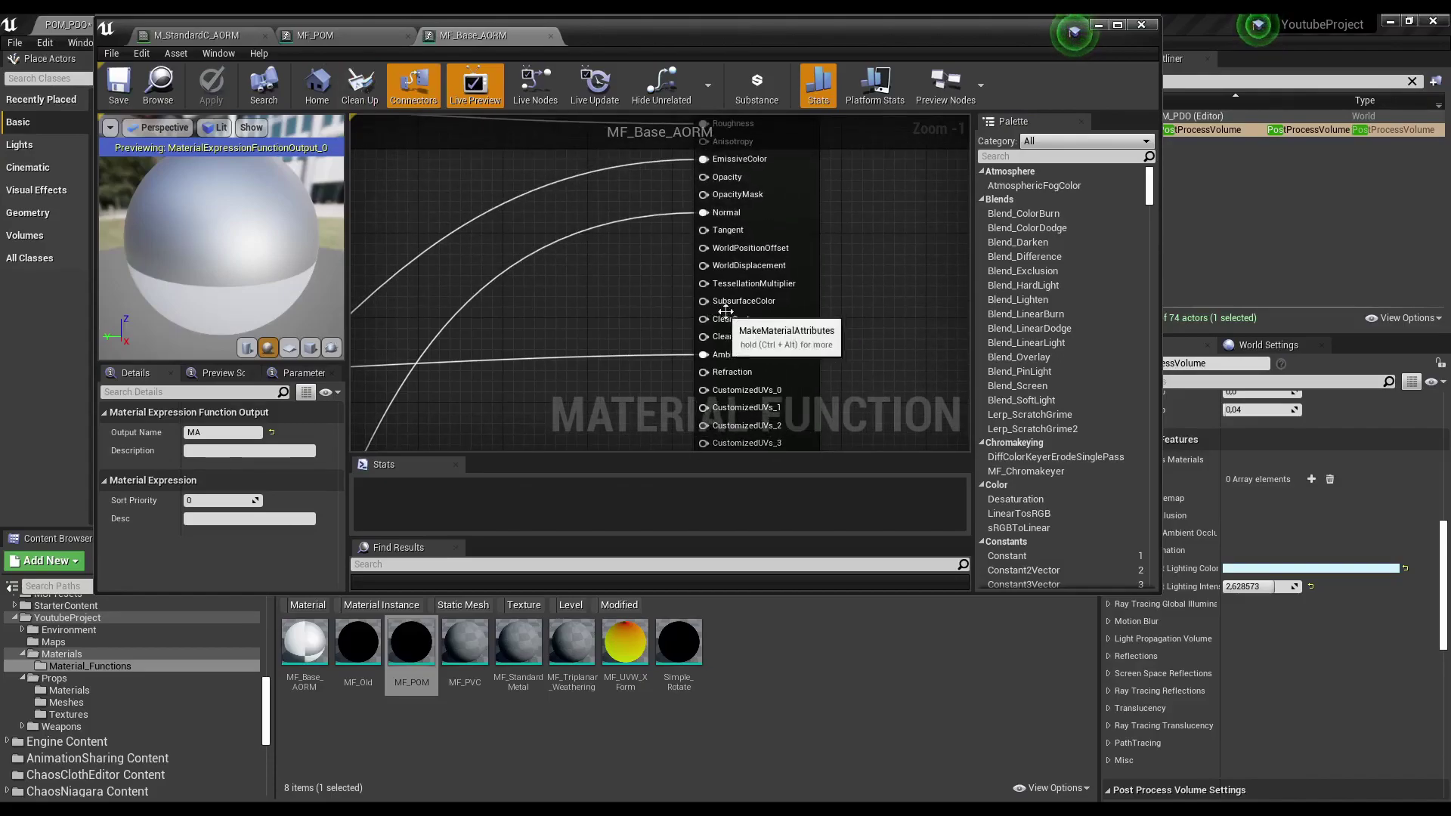
mouse_move(859, 338)
right_mouse_down()
mouse_move(883, 313)
mouse_move(892, 179)
right_mouse_up()
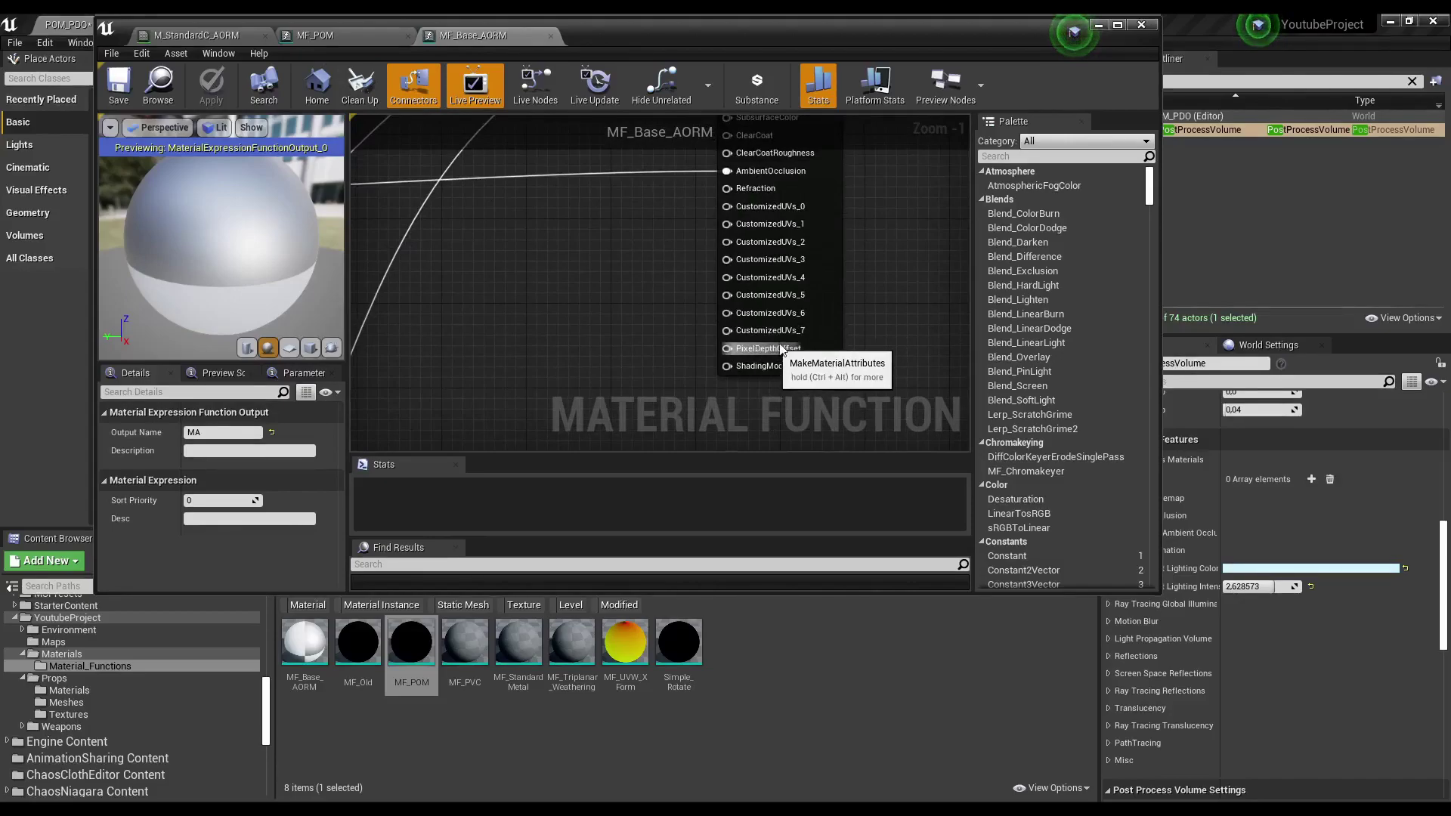
Add a Vector3 FunctionInput, wire it into PixelDepthOffset, and apply the function.
right_click(611, 349)
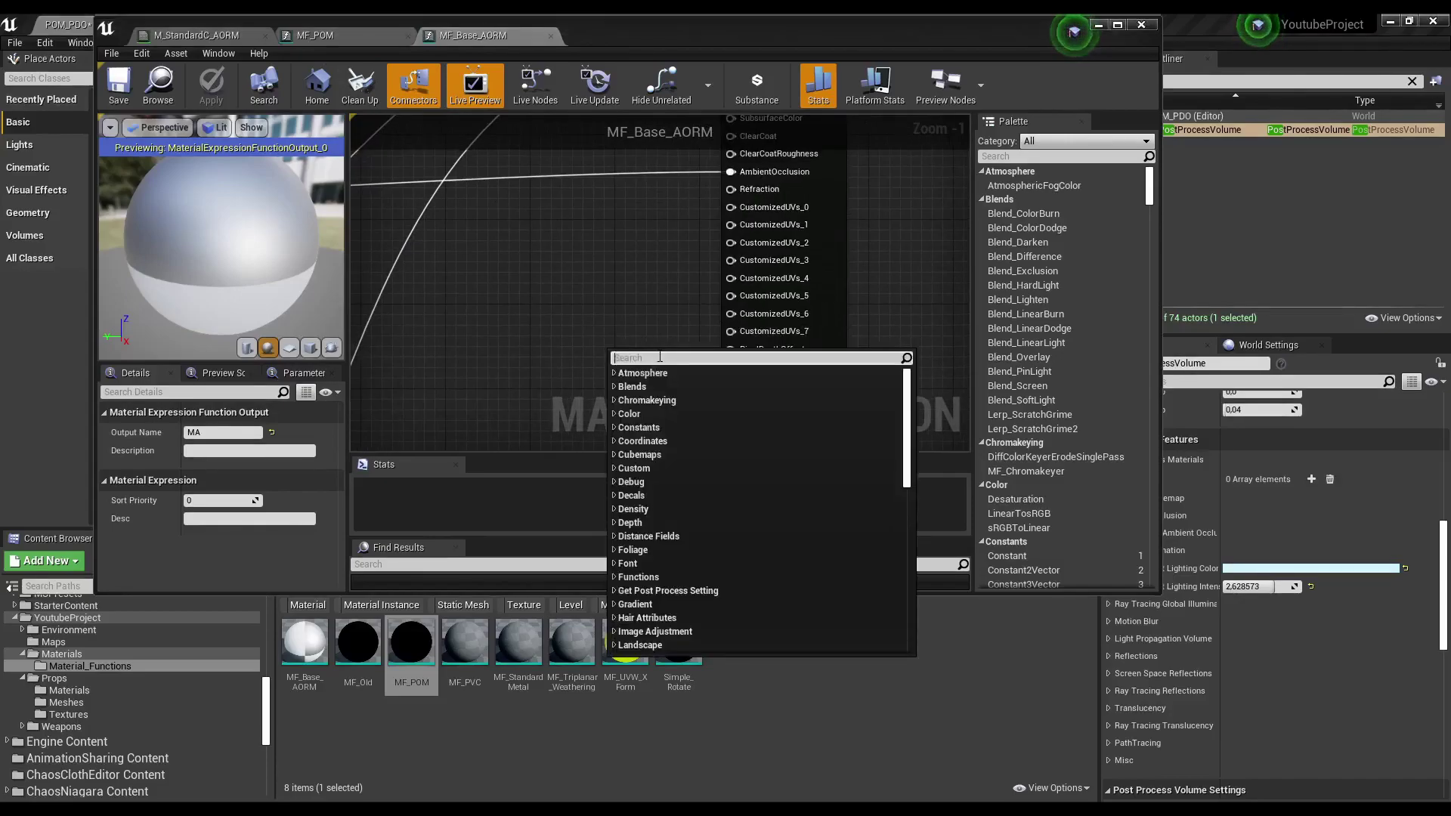
type("input")
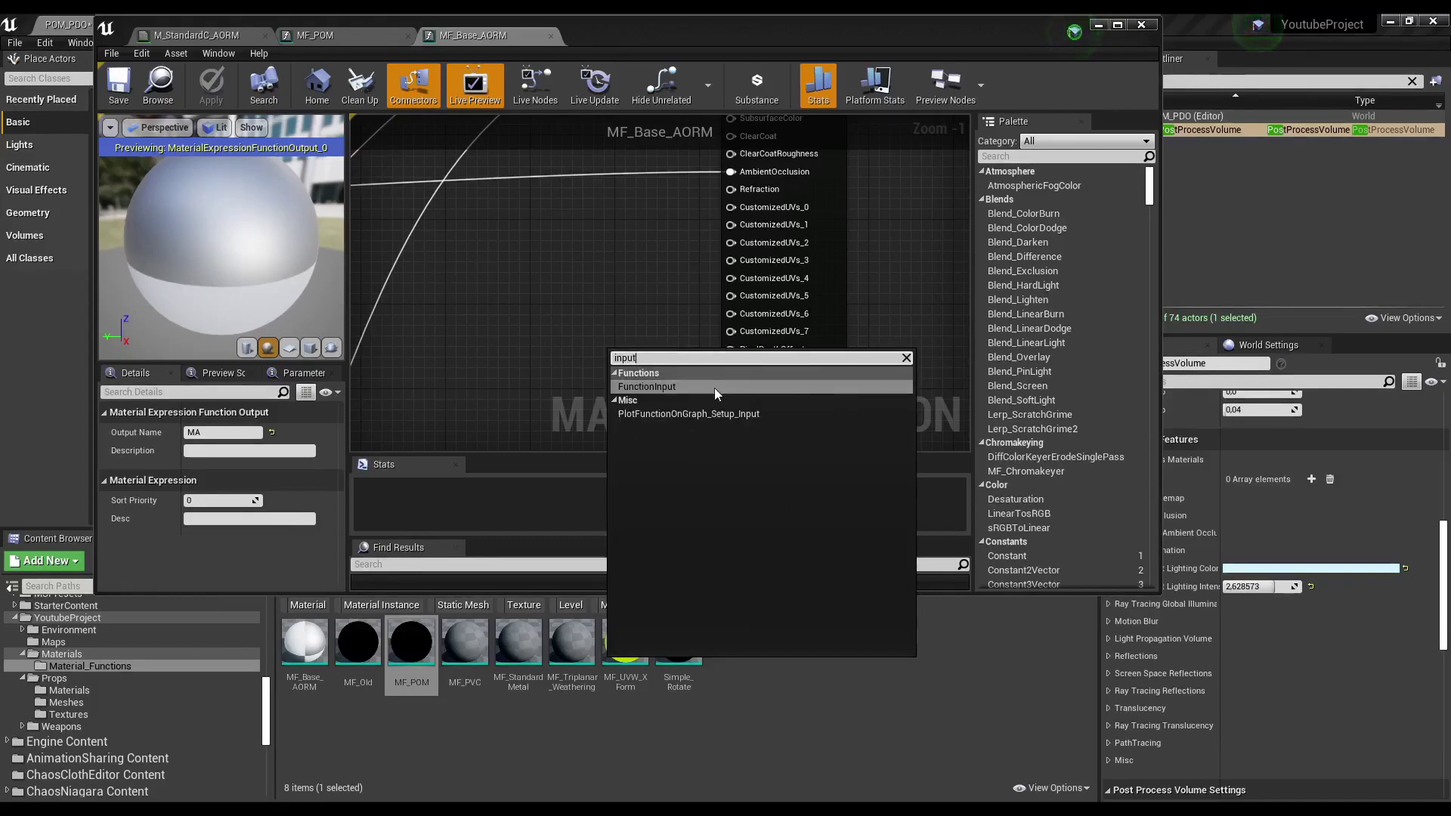
left_click(714, 387)
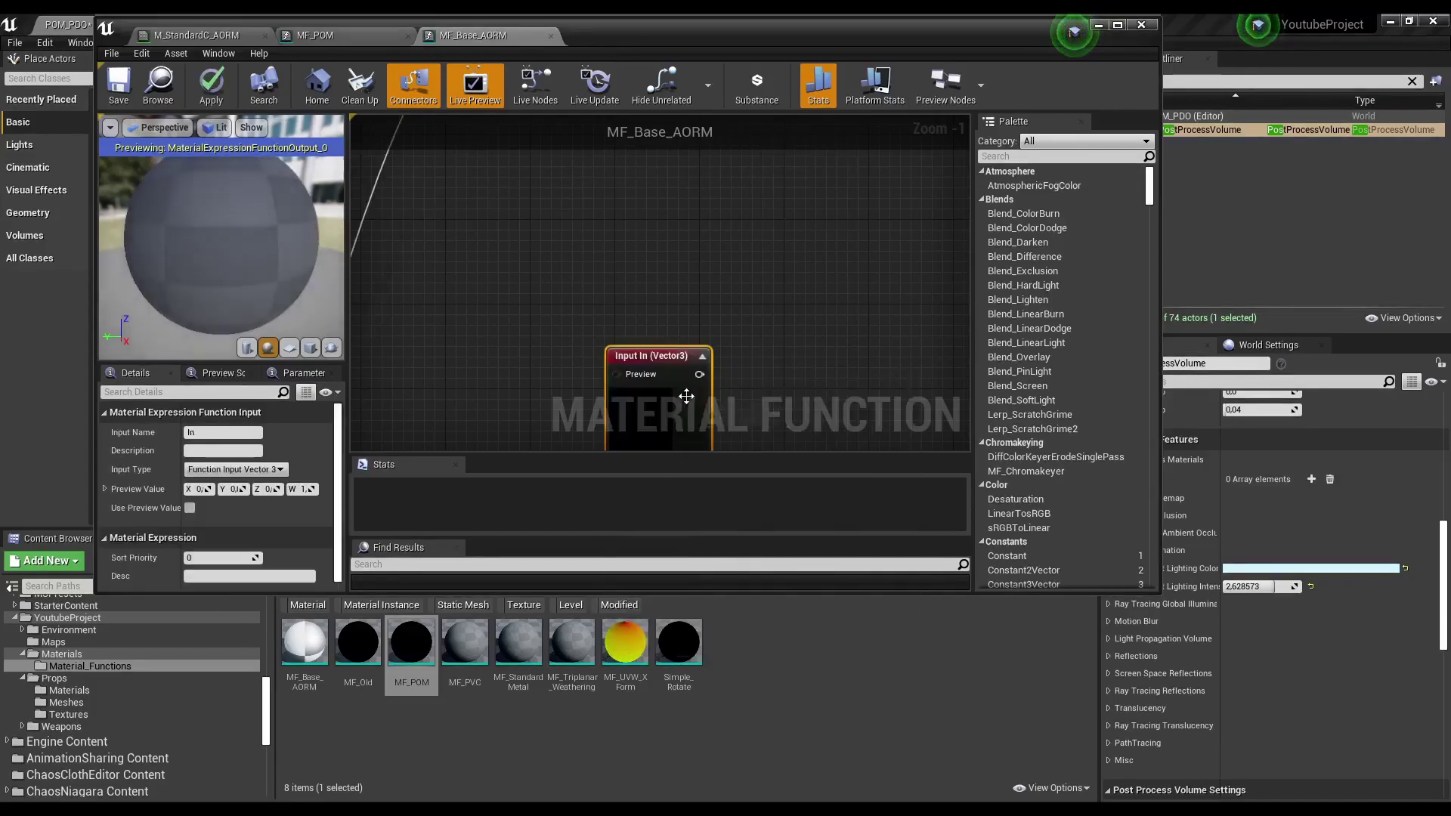
scroll(729, 334, "down", 5)
scroll(724, 343, "up", 5)
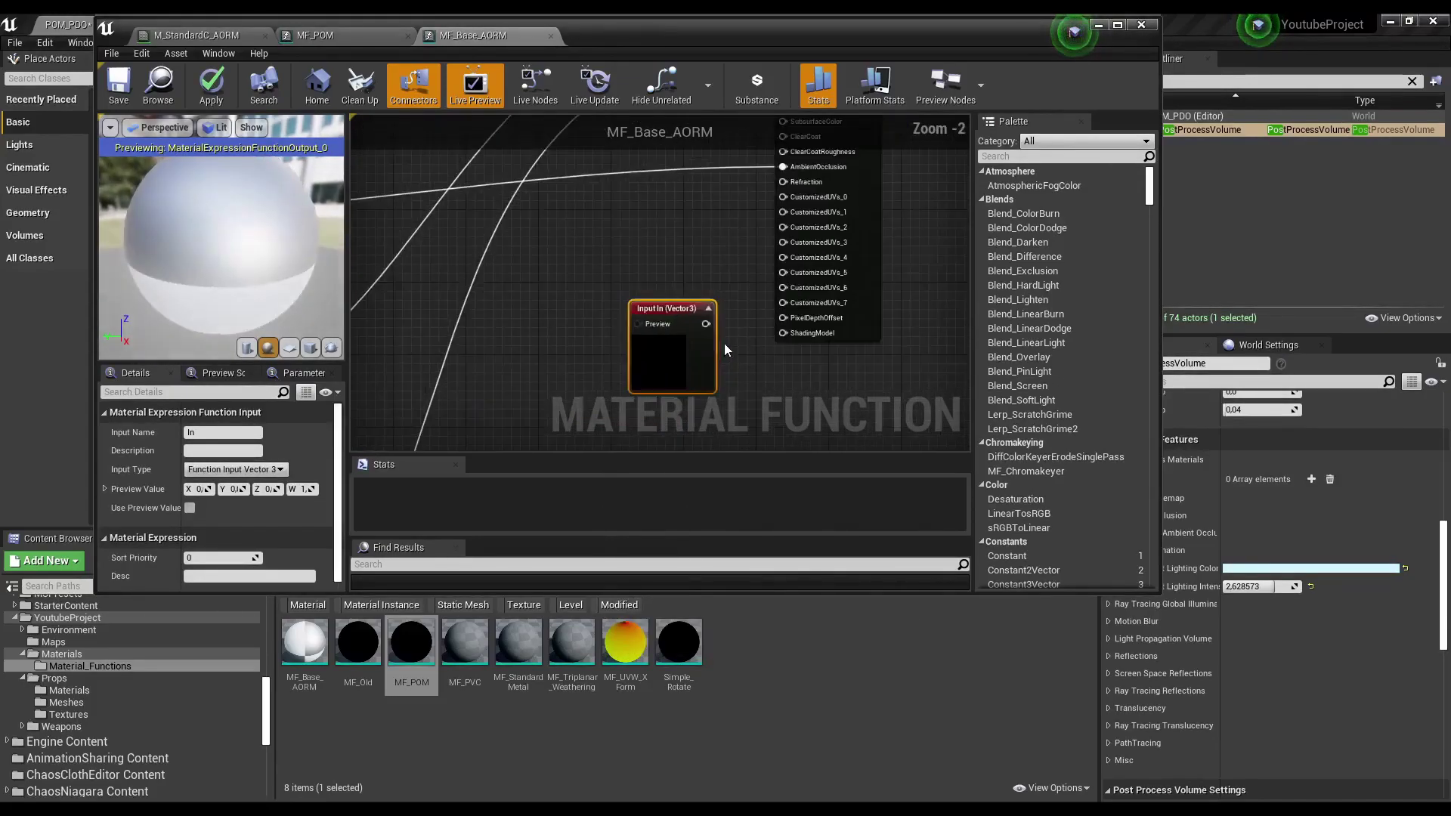
scroll(745, 332, "up", 1)
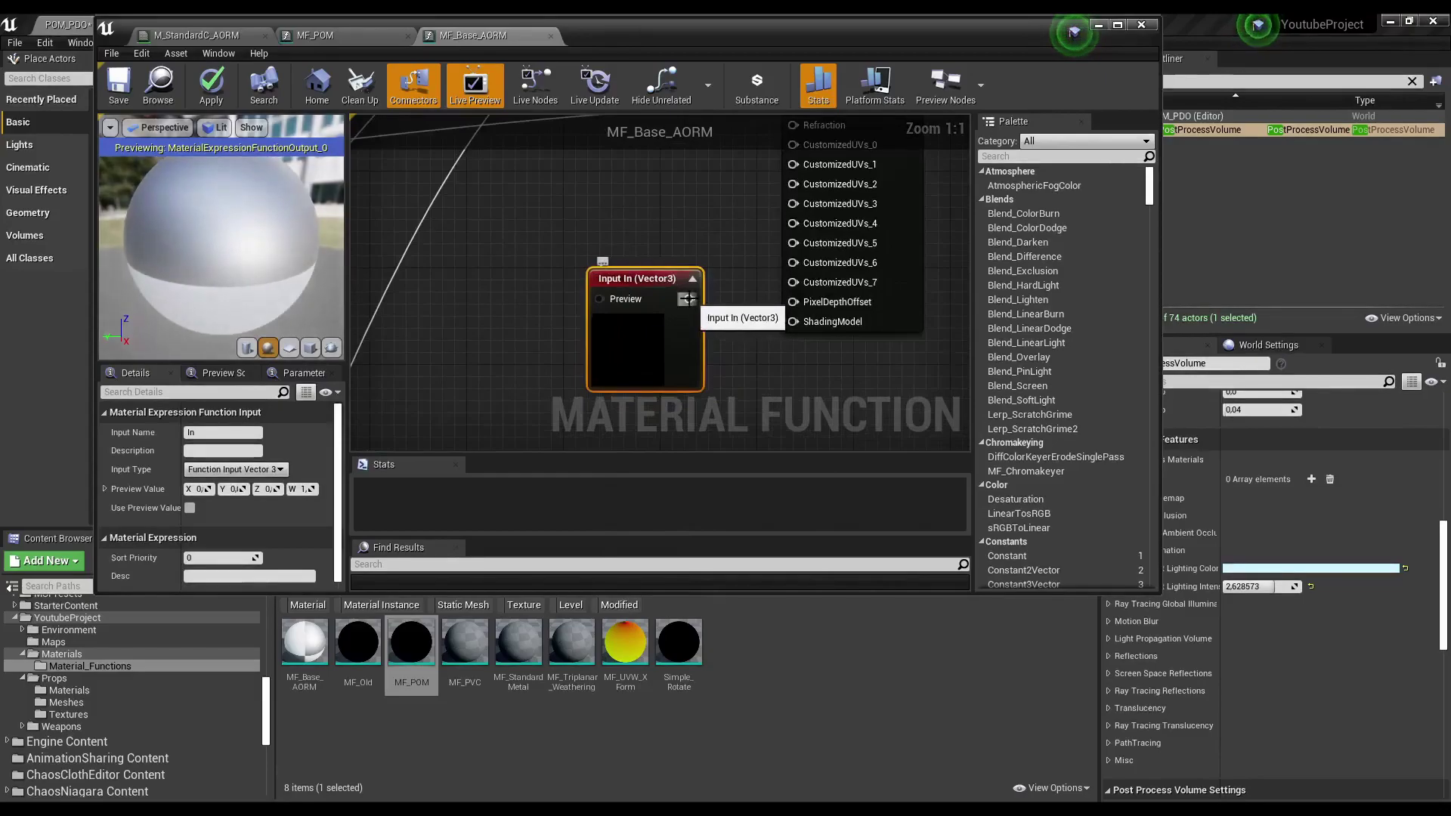
mouse_move(690, 299)
left_mouse_down()
mouse_move(753, 202)
mouse_move(801, 305)
left_mouse_up()
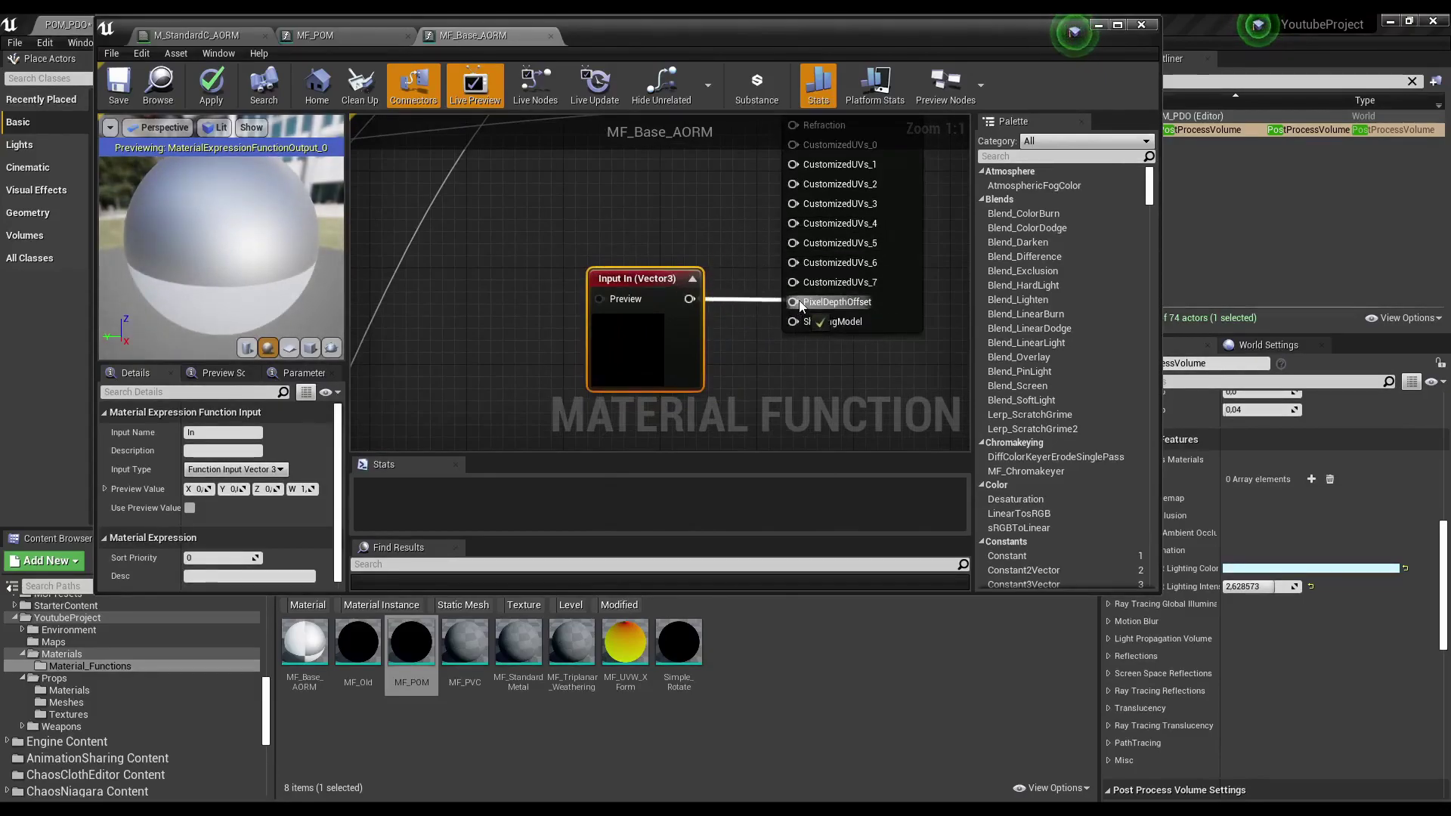
left_click_drag(656, 321, 656, 333)
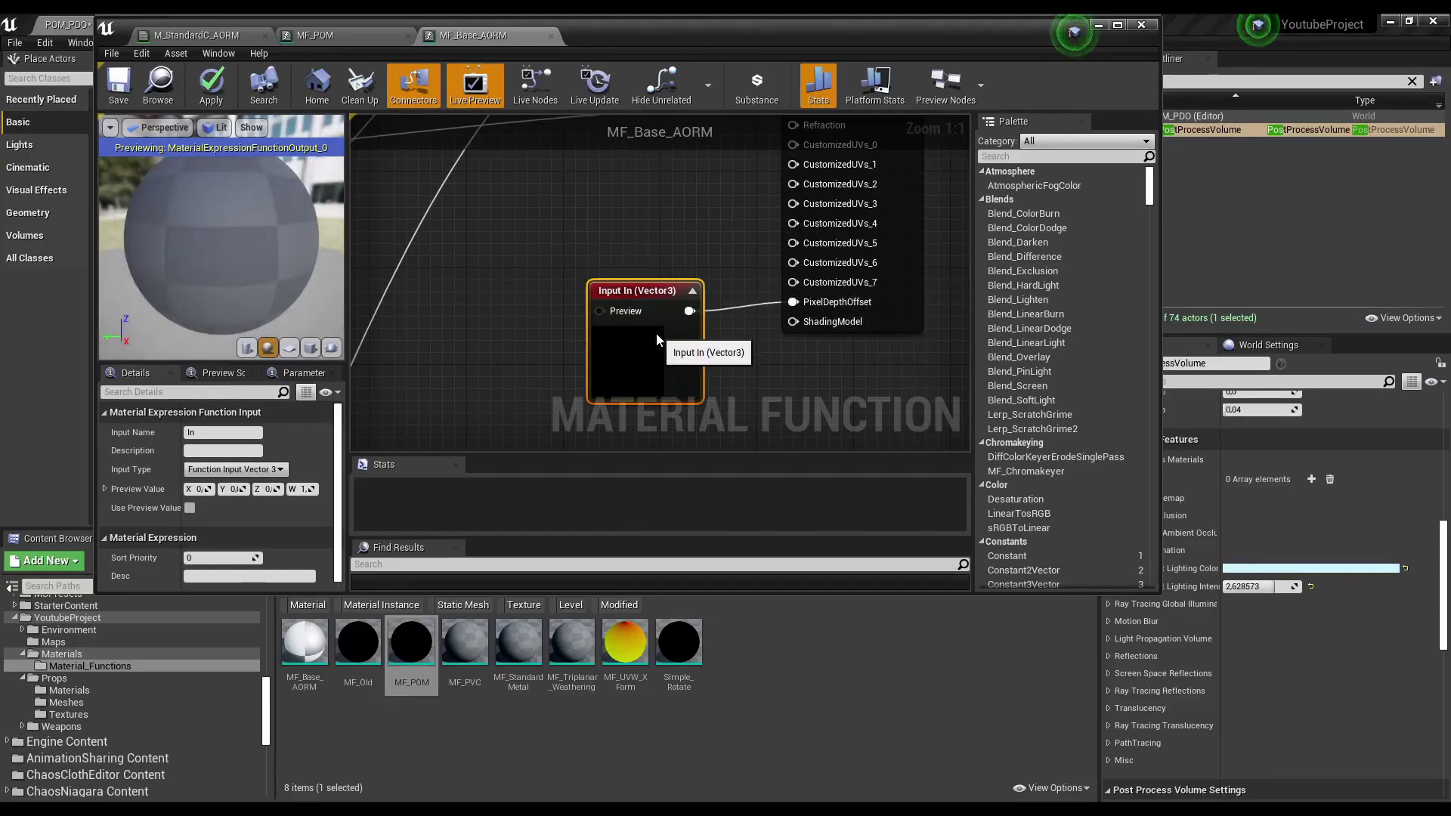
left_click(210, 86)
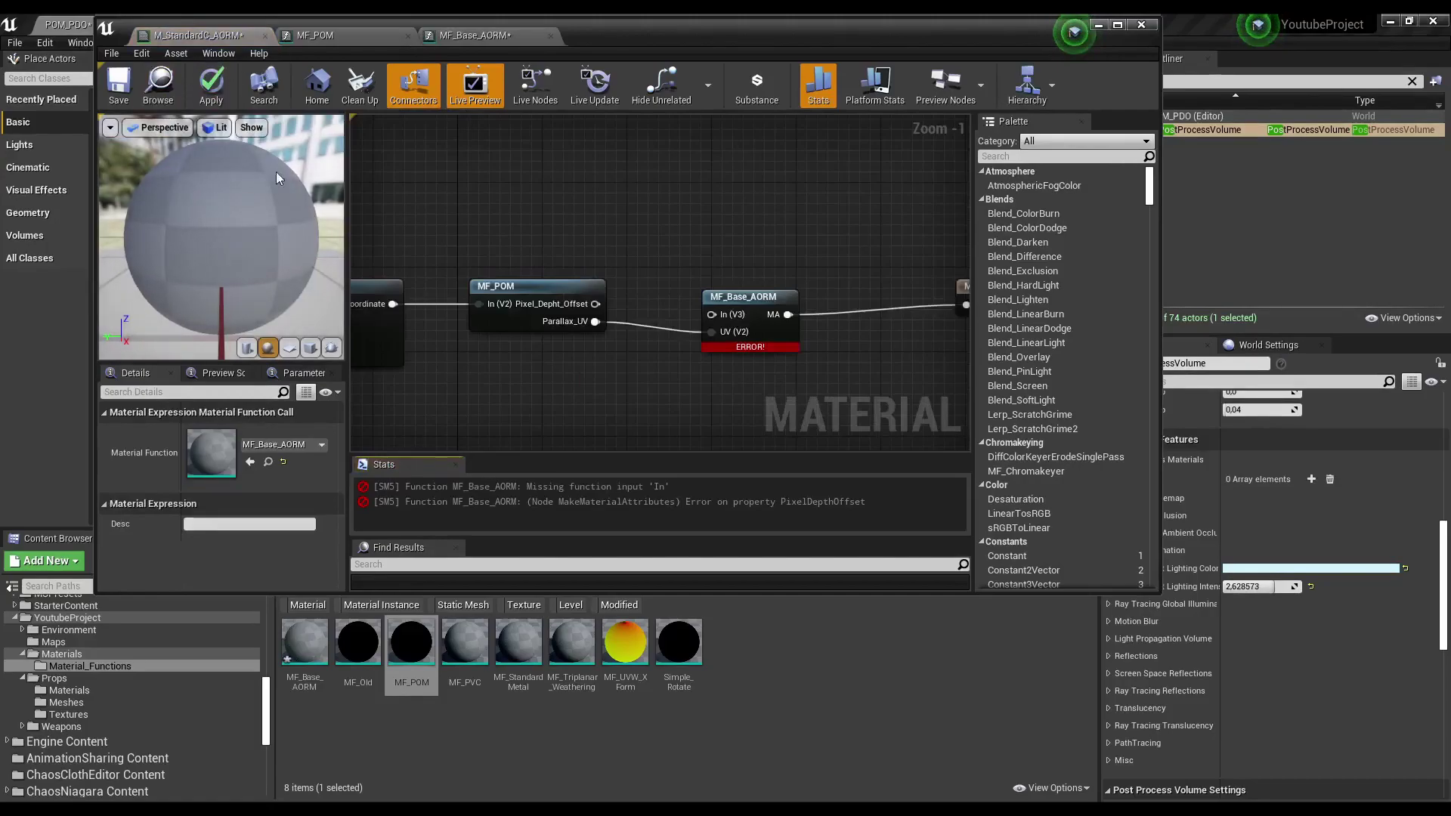
Rename MF_Base_AORM's new input to Pixel_Depht_Offset.
left_click(499, 33)
left_click(345, 34)
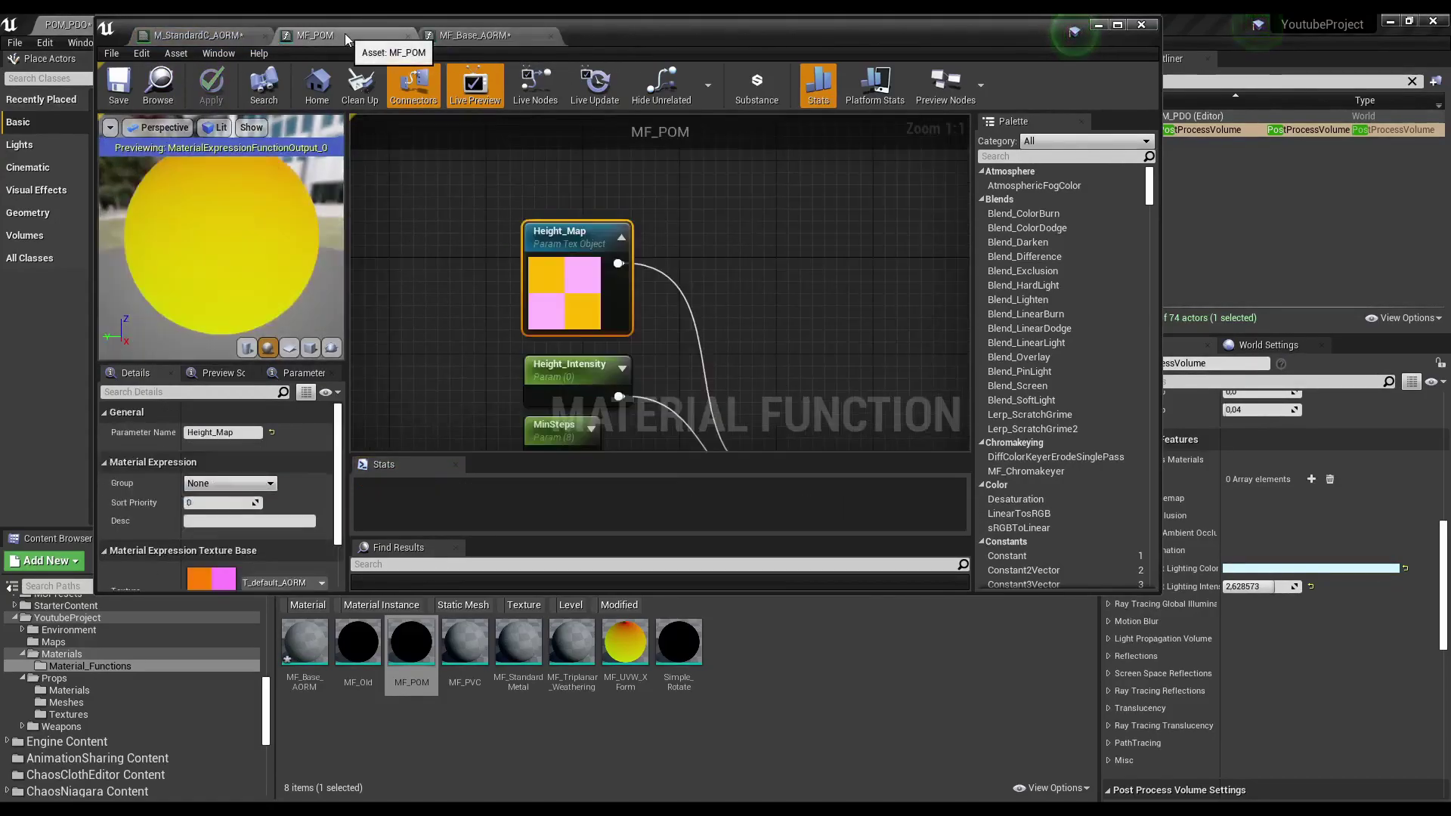
left_click(506, 32)
type("Pixel_")
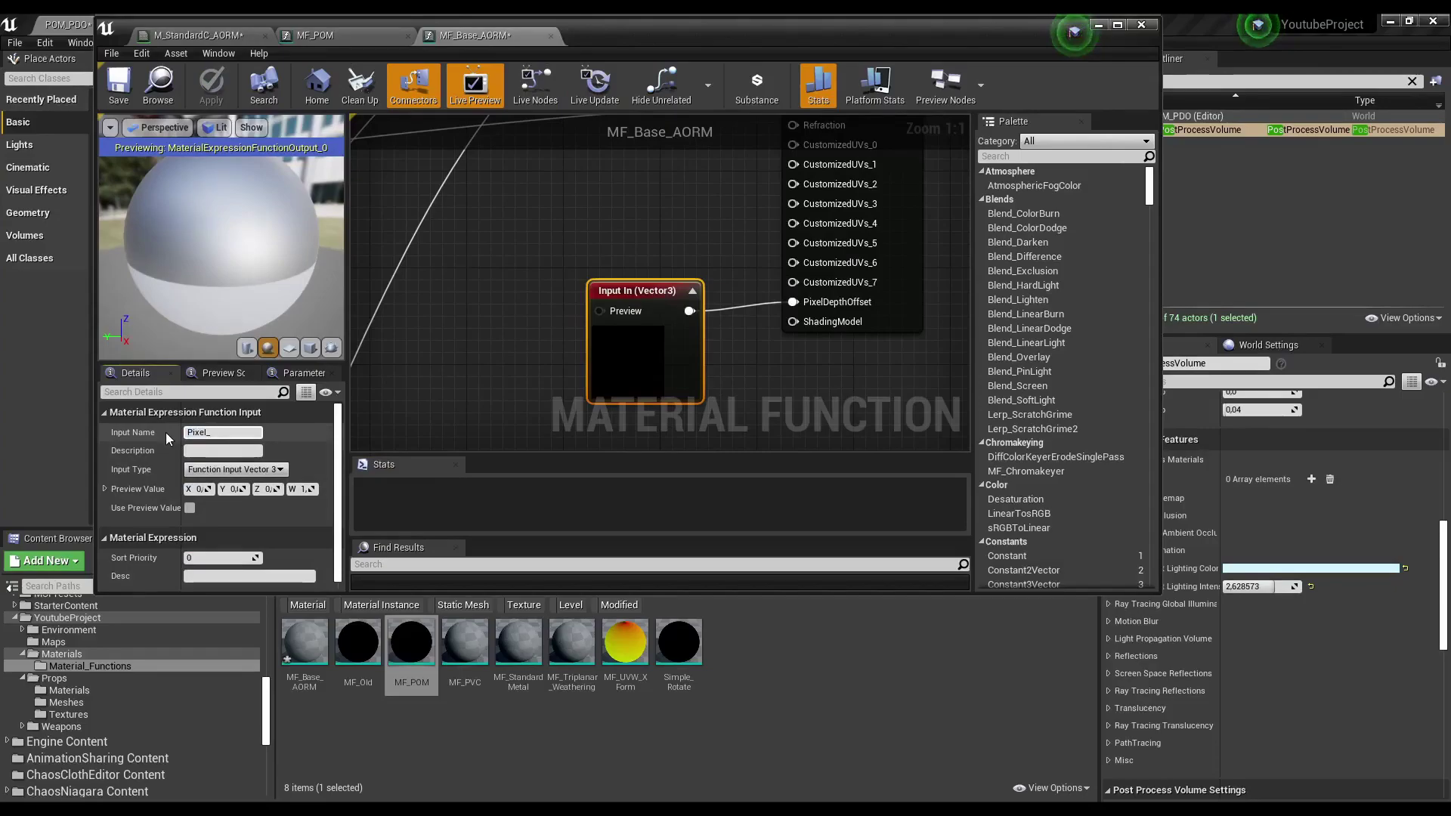
type("depht")
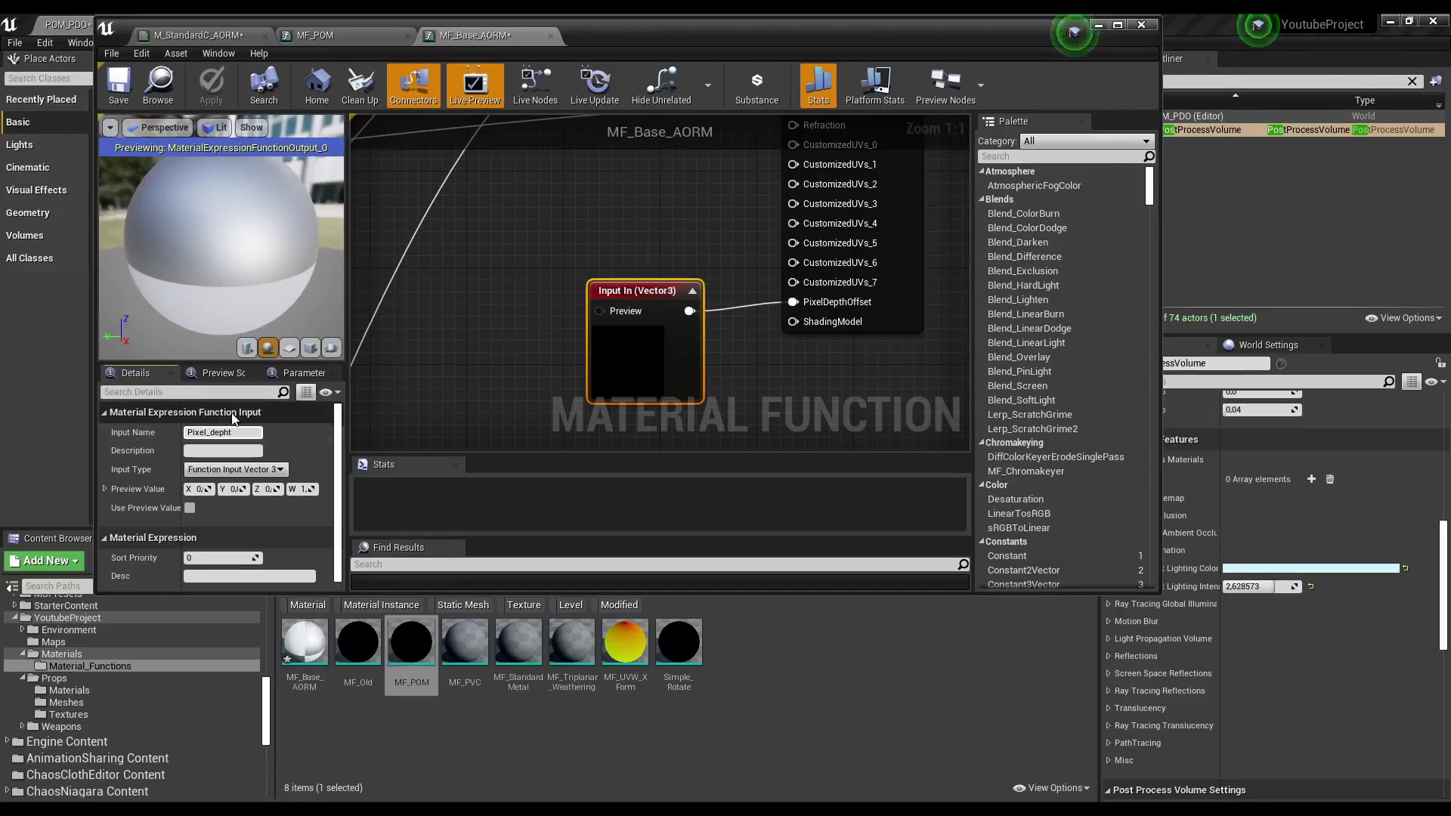
left_click(214, 432)
key("Return")
key("Return")
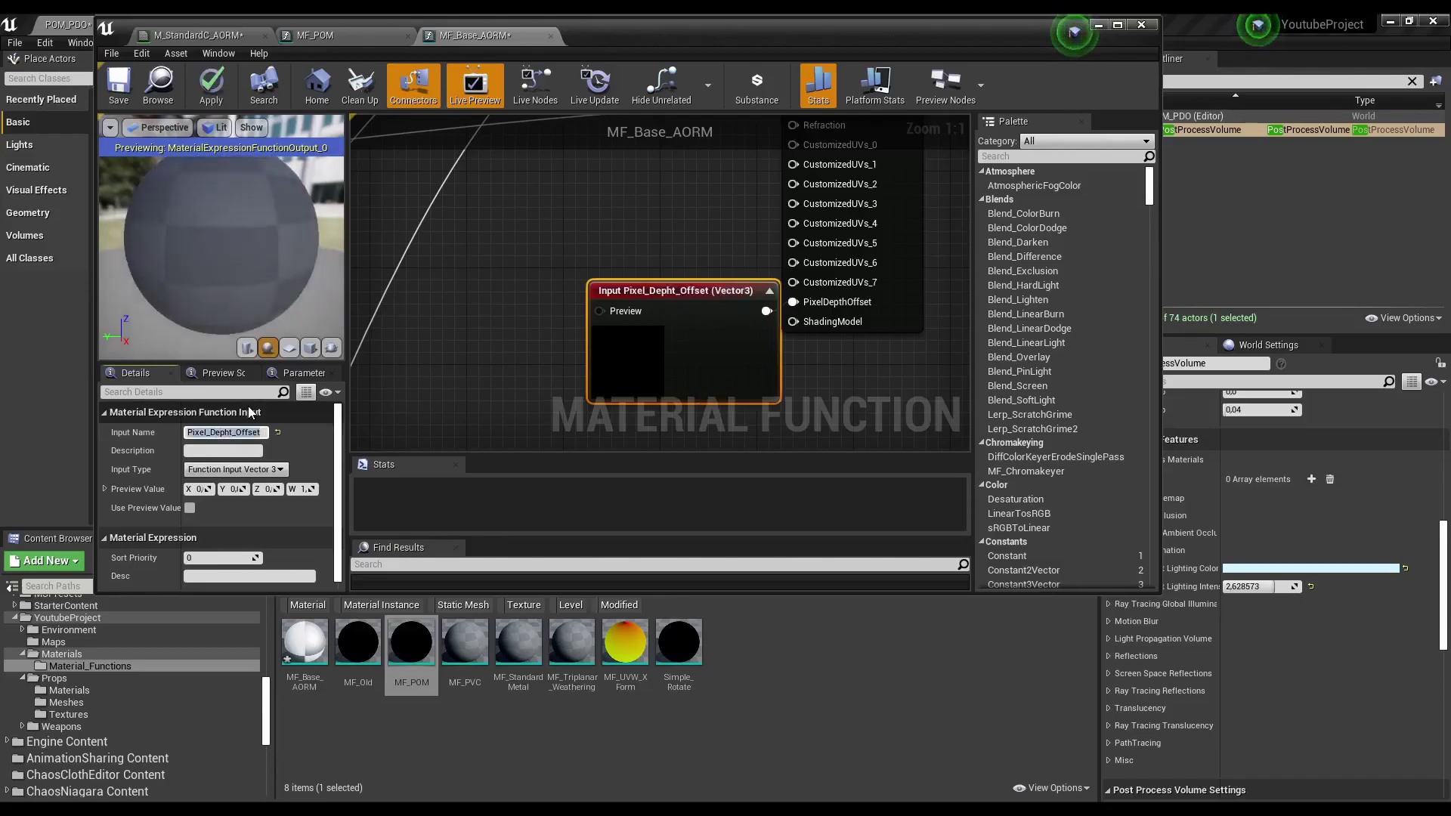
Change the input type to Function Input Scalar and apply the function.
left_click(257, 470)
left_click(250, 483)
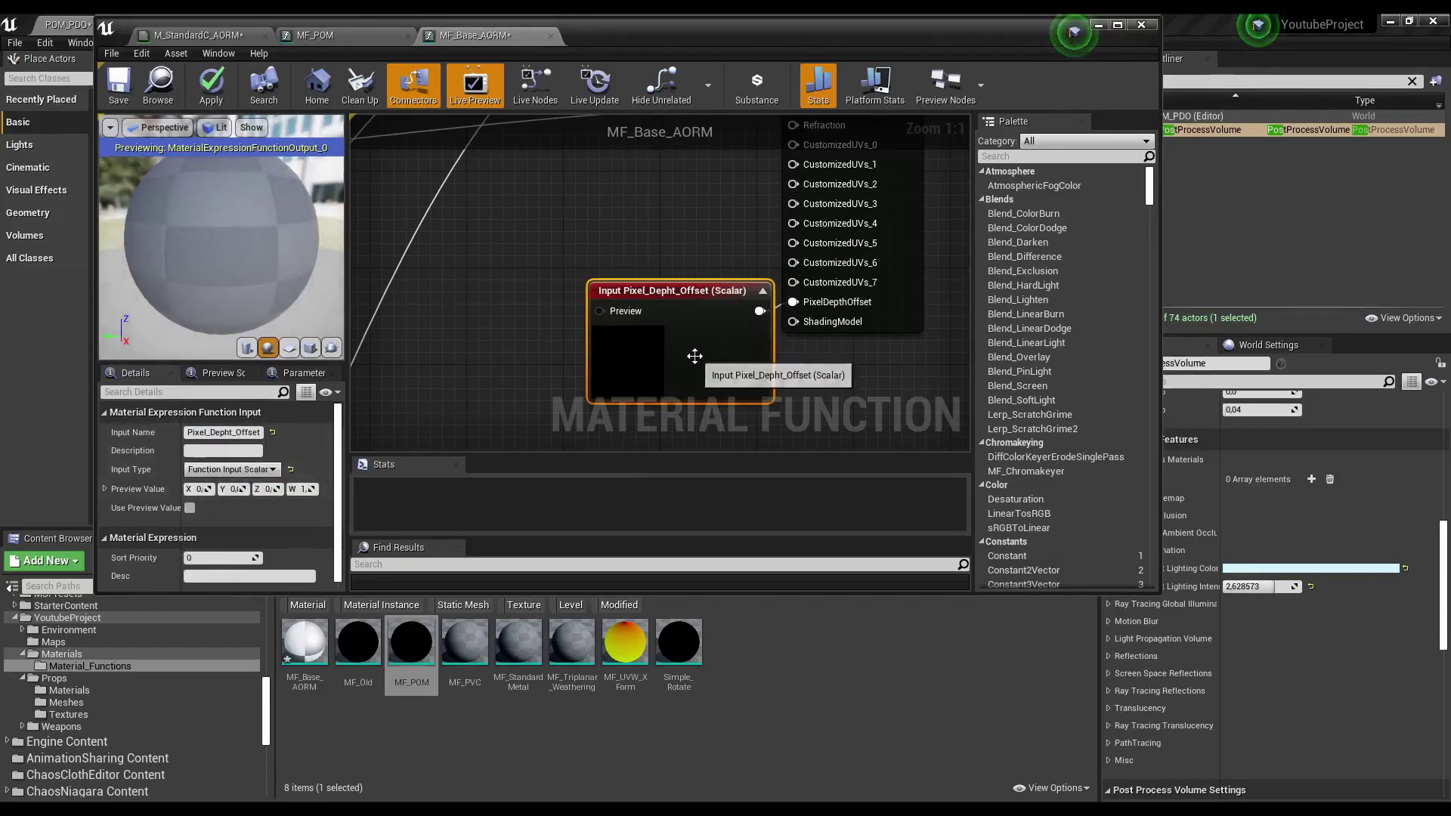
left_click_drag(690, 350, 646, 354)
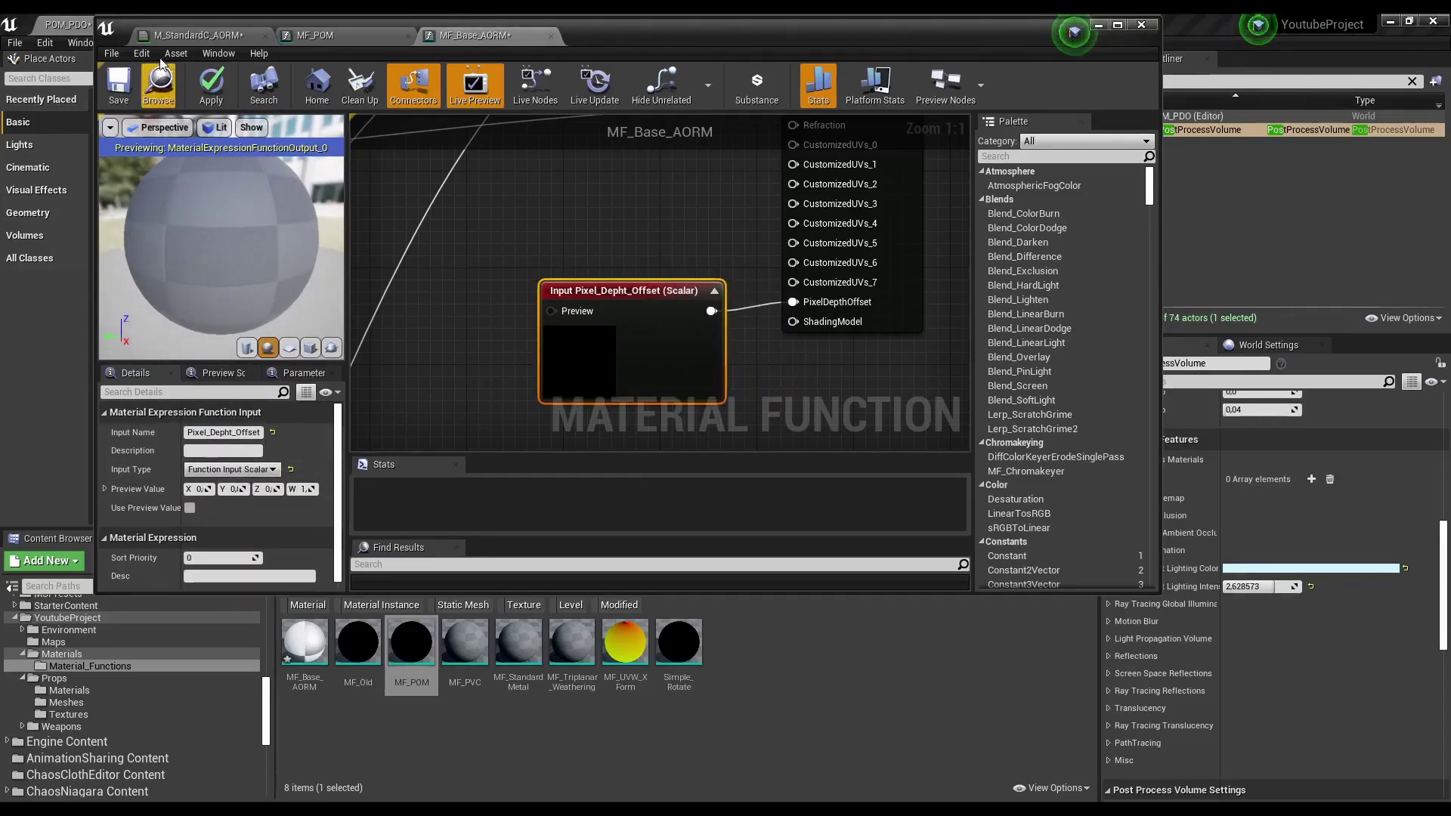
left_click(211, 85)
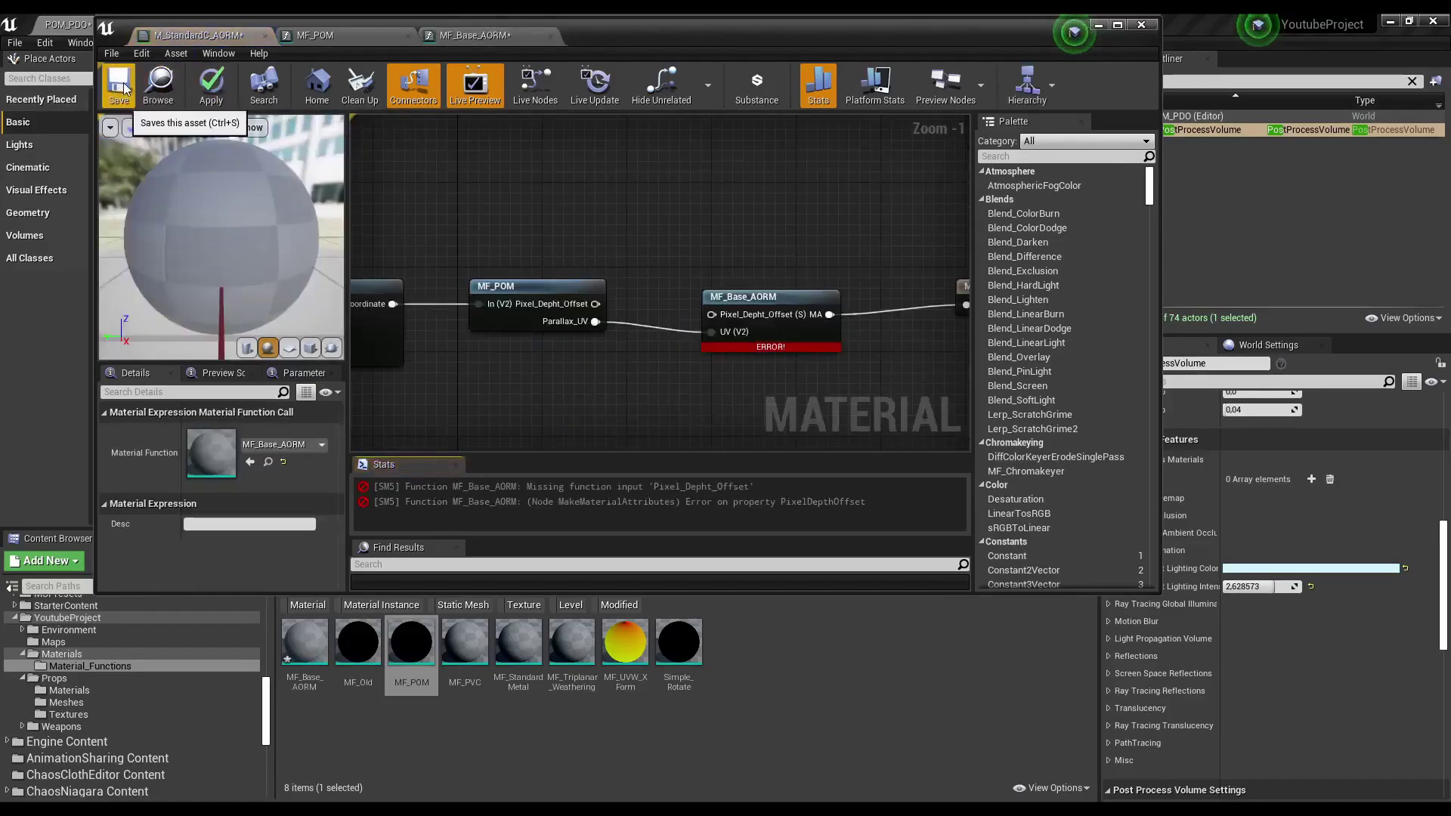
Add a Constant 0 node and wire it into the Pixel_Depht_Offset input's Preview pin.
left_click_drag(729, 323, 731, 313)
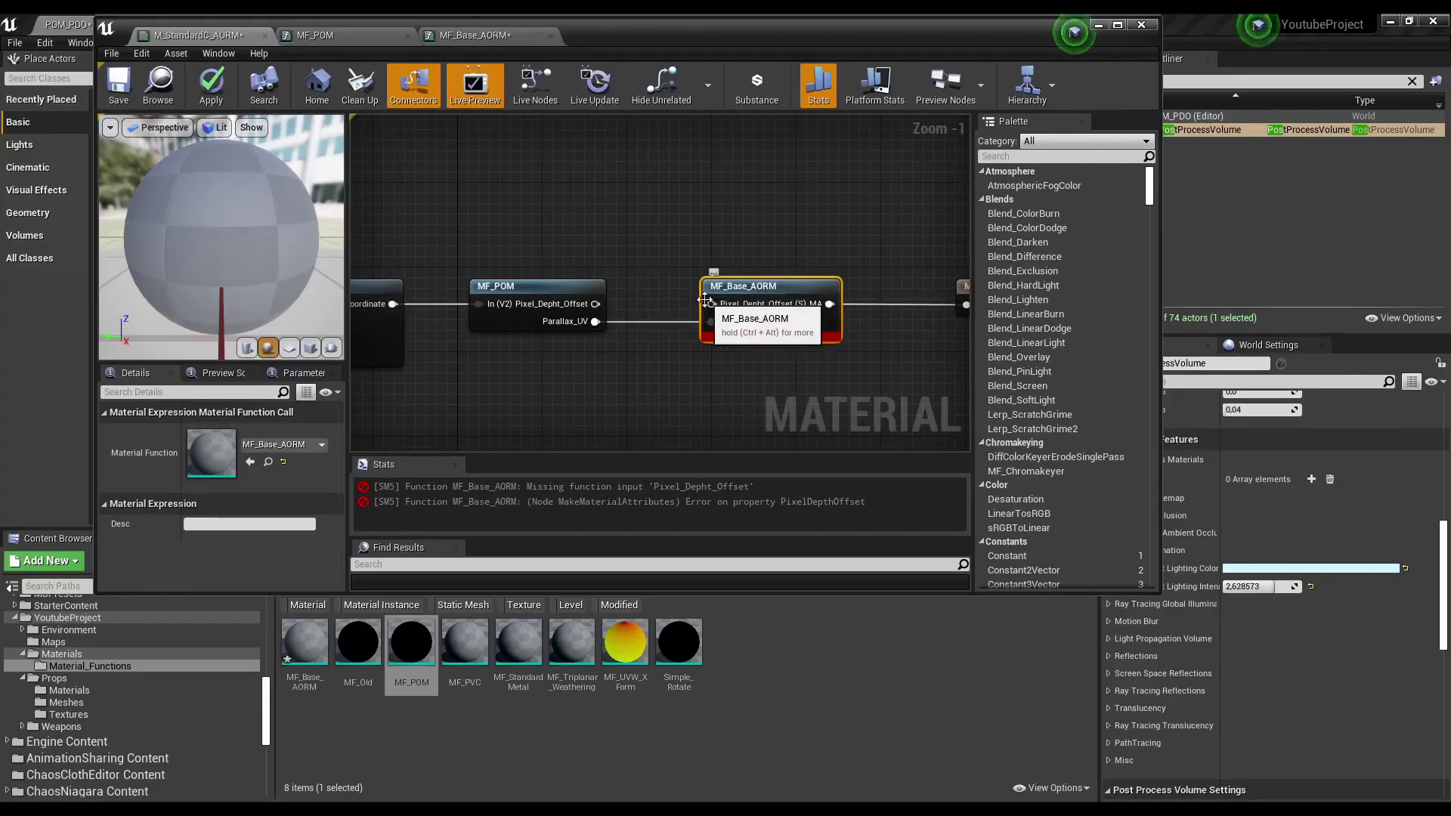
left_click(484, 35)
right_click_drag(475, 339, 533, 331)
right_click(535, 333)
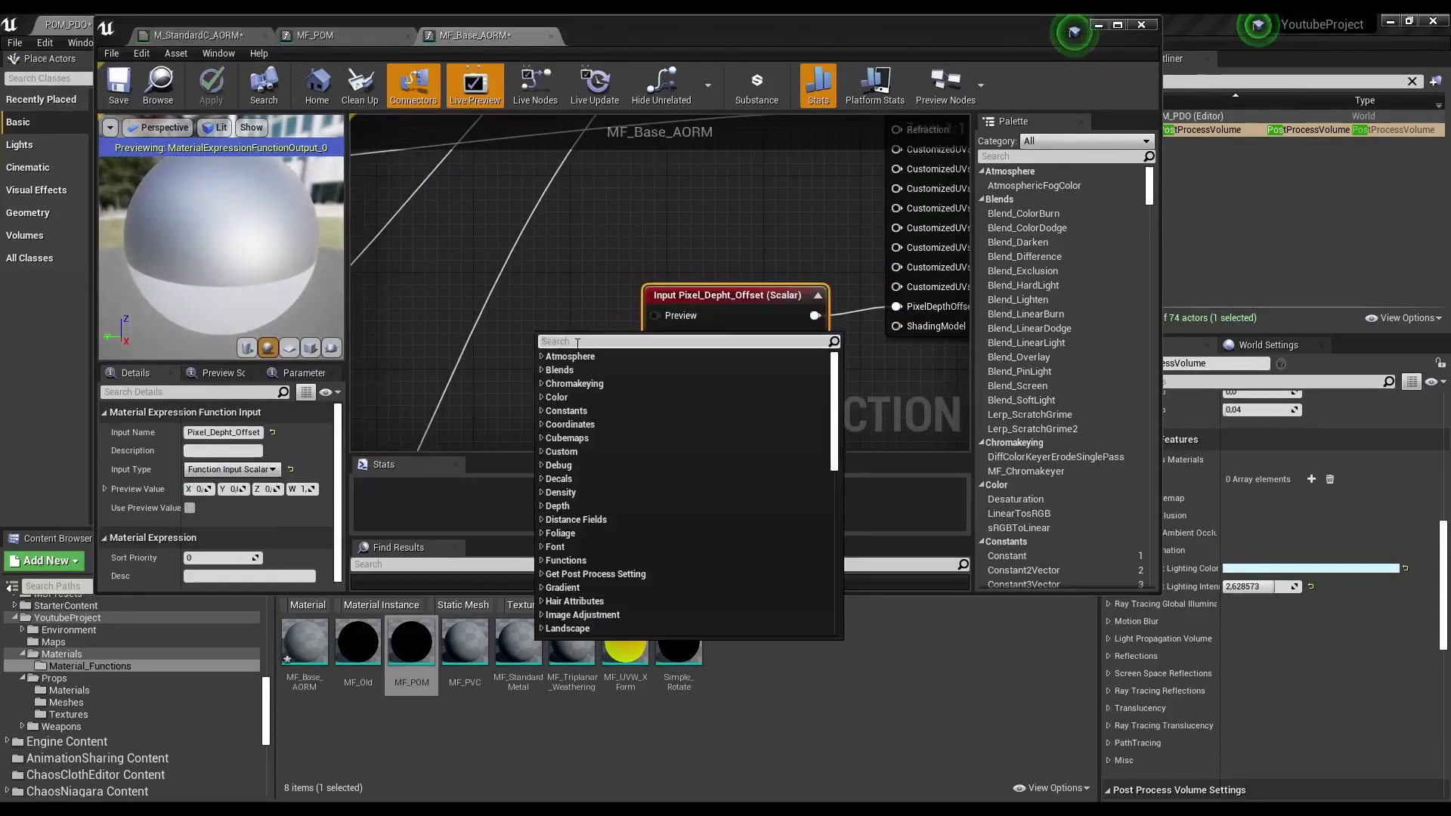
type("de")
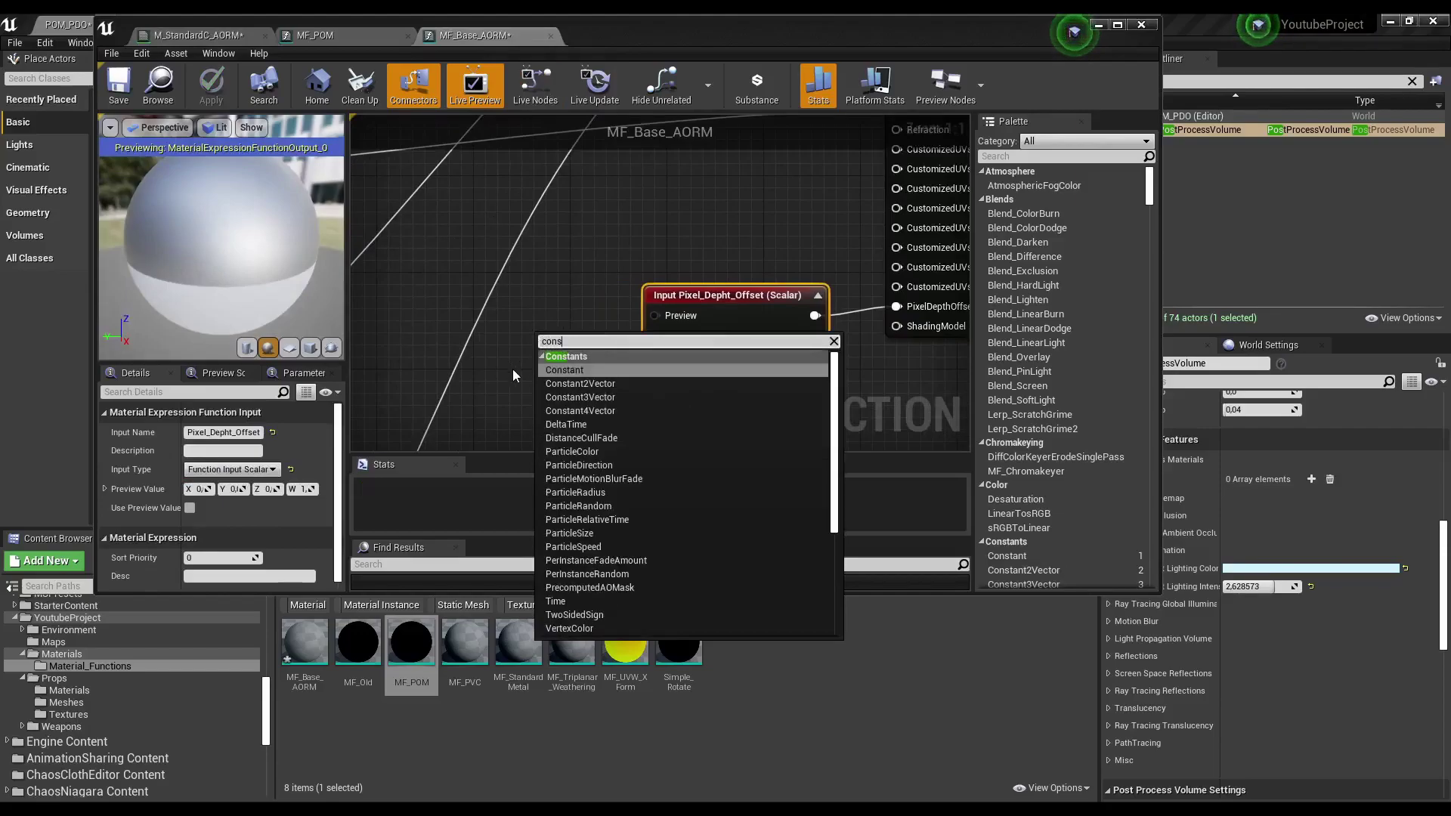
key("Escape")
left_click(513, 299)
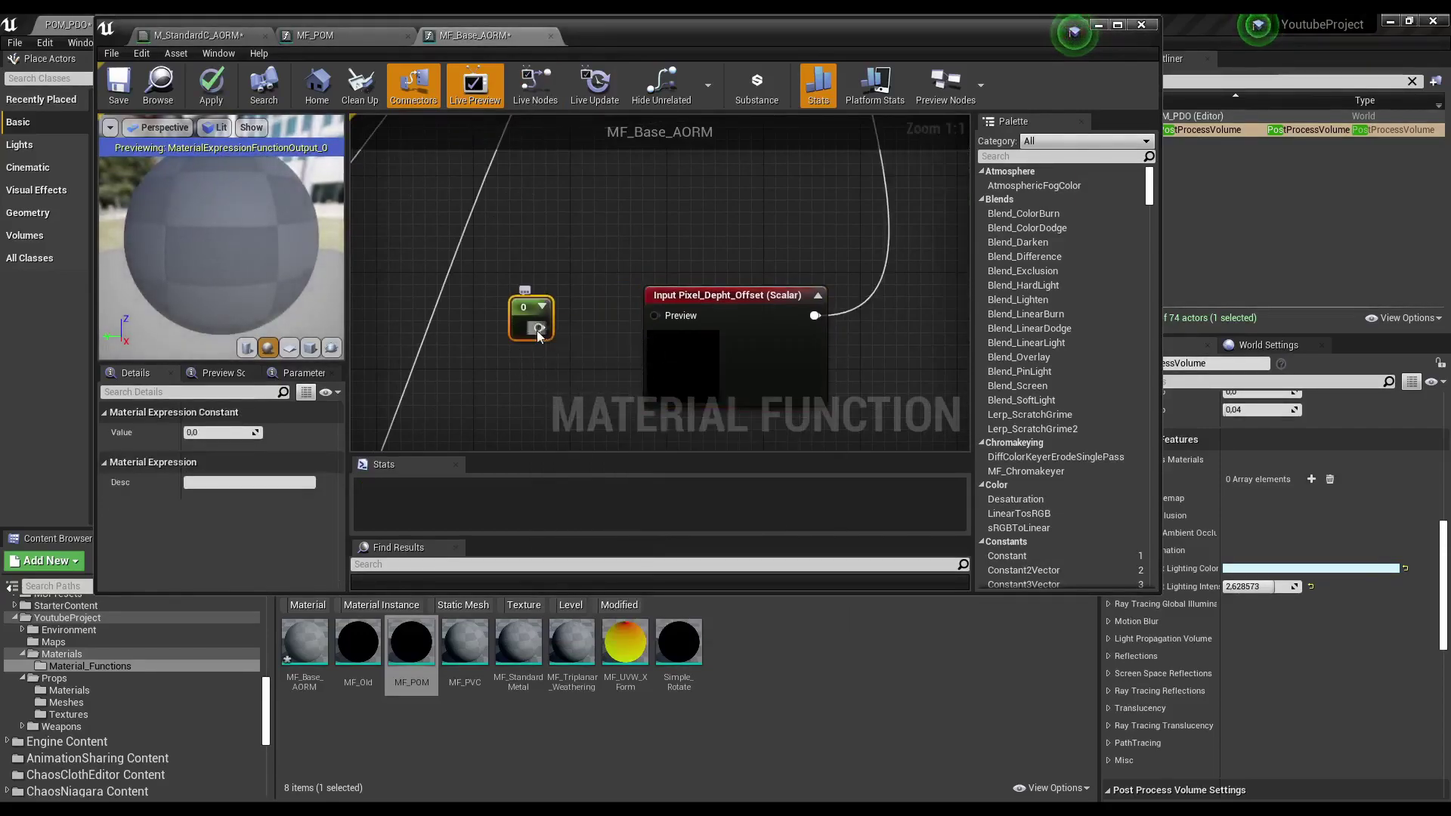
left_click_drag(539, 327, 655, 316)
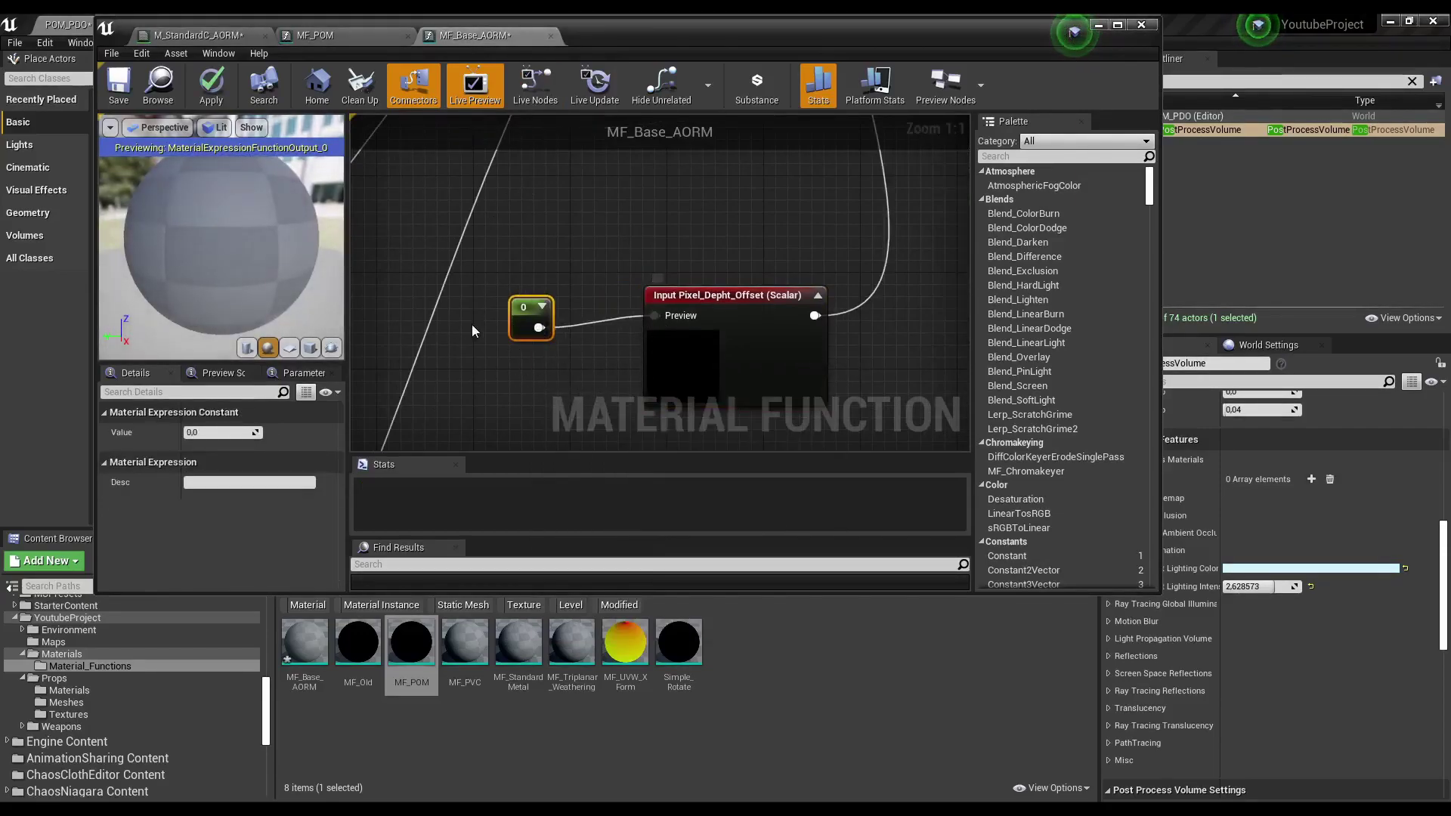
Enable Use Preview Value on the input, then apply and save MF_Base_AORM.
left_click(681, 324)
left_click(190, 508)
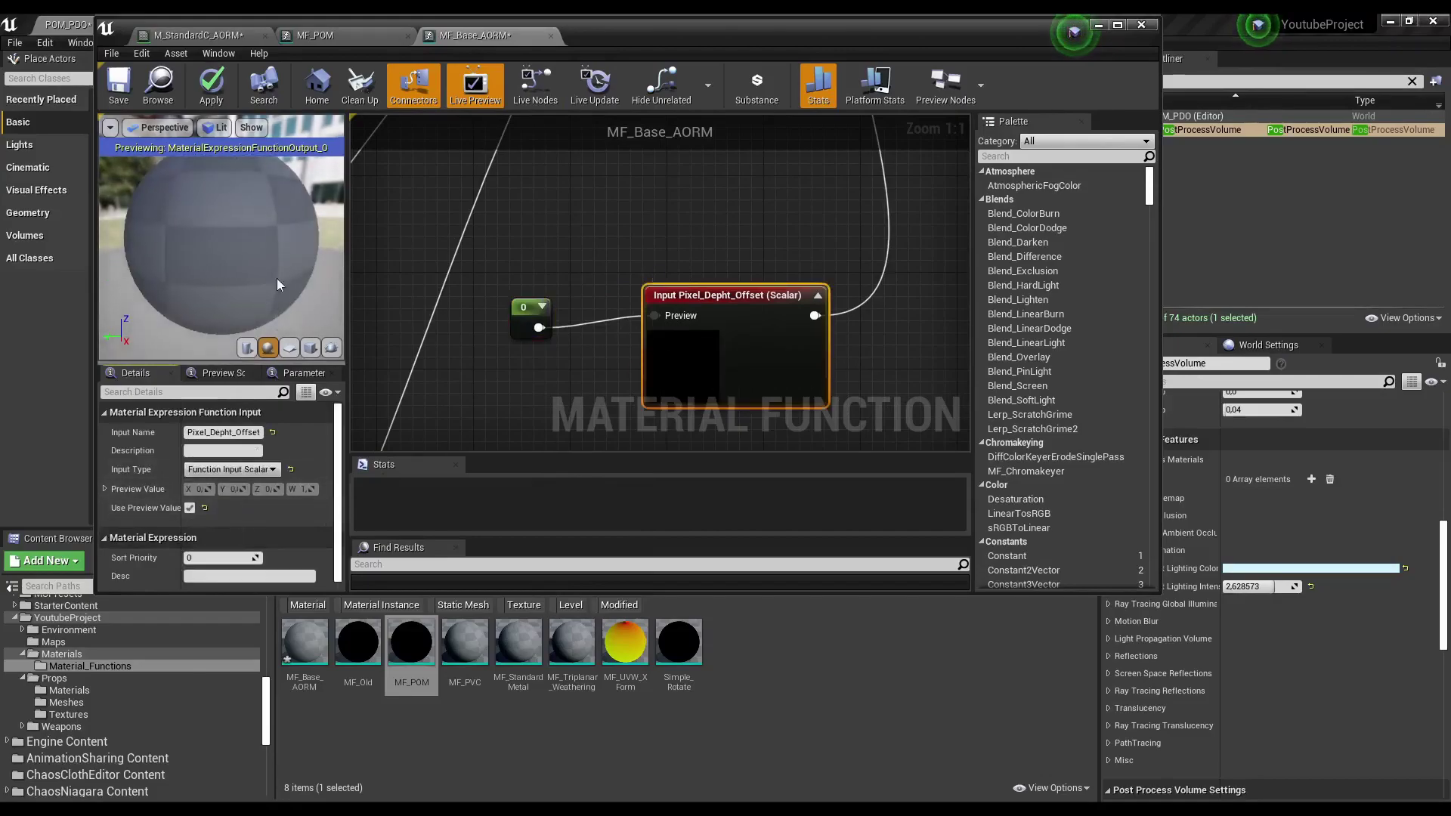
left_click(216, 98)
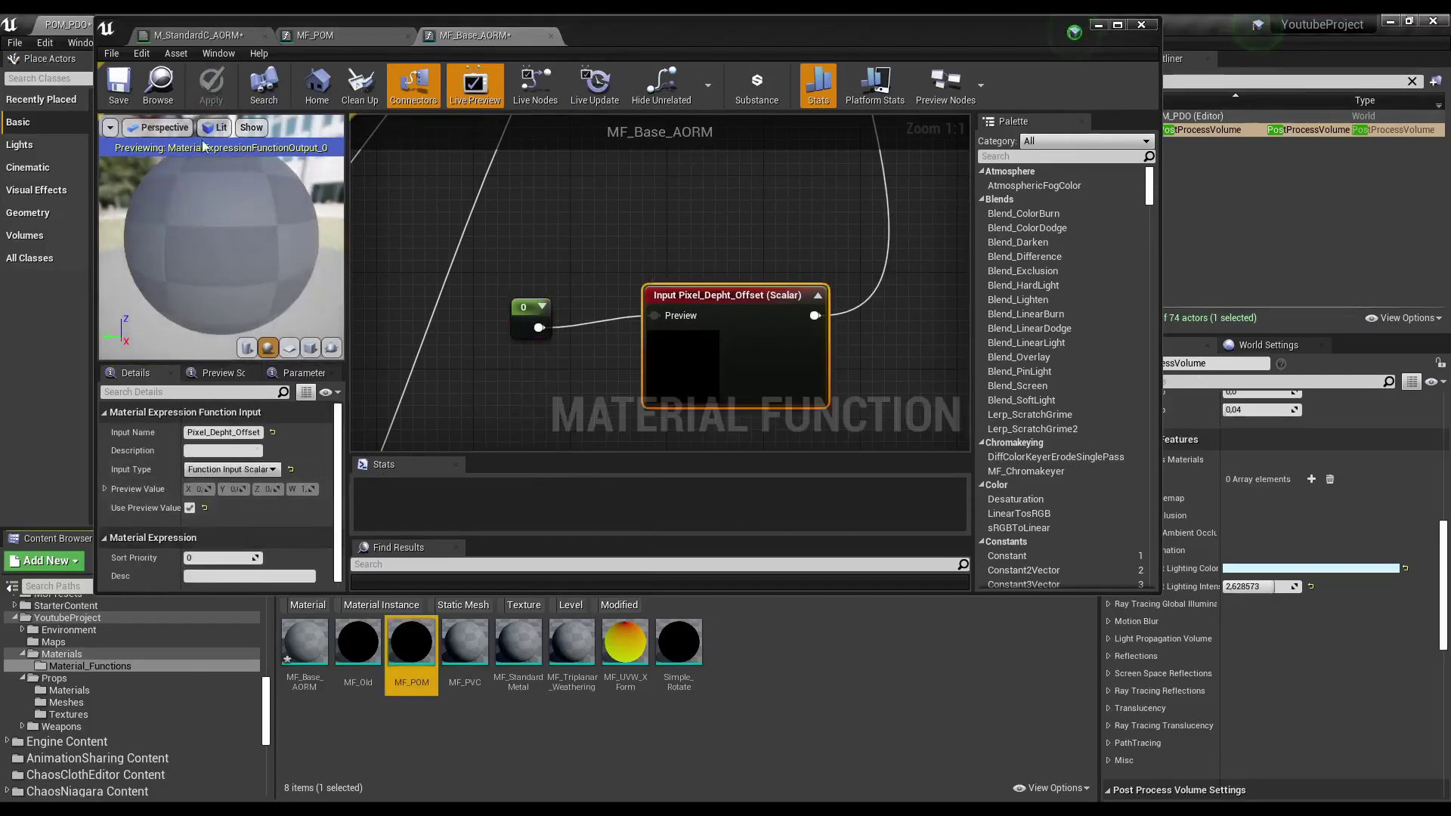
left_click(108, 94)
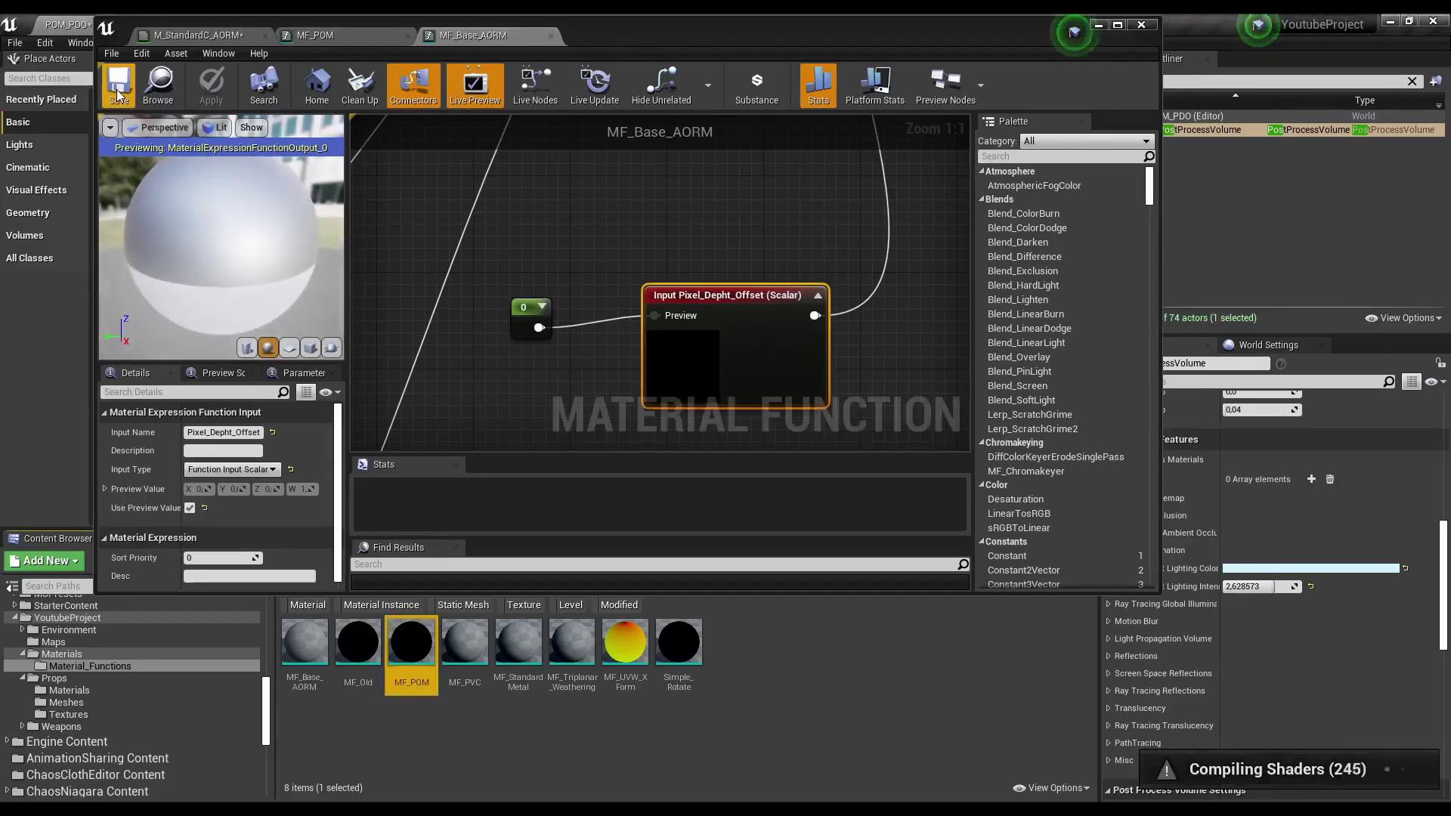
left_click(358, 35)
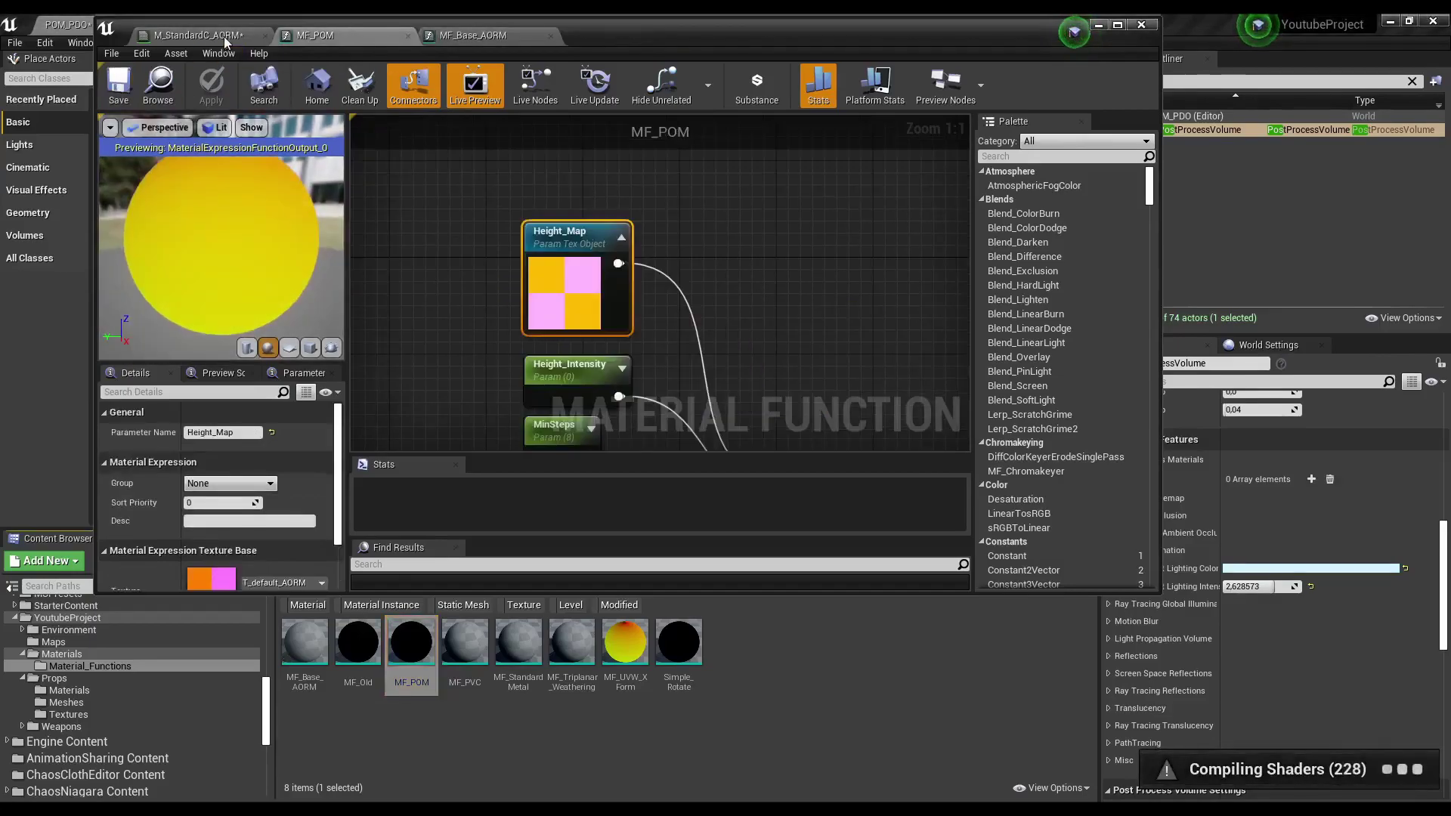
In M_StandardC_AORM, wire MF_POM's Pixel_Depht_Offset into MF_Base_AORM's Pixel_Depht_Offset and apply.
left_click(198, 35)
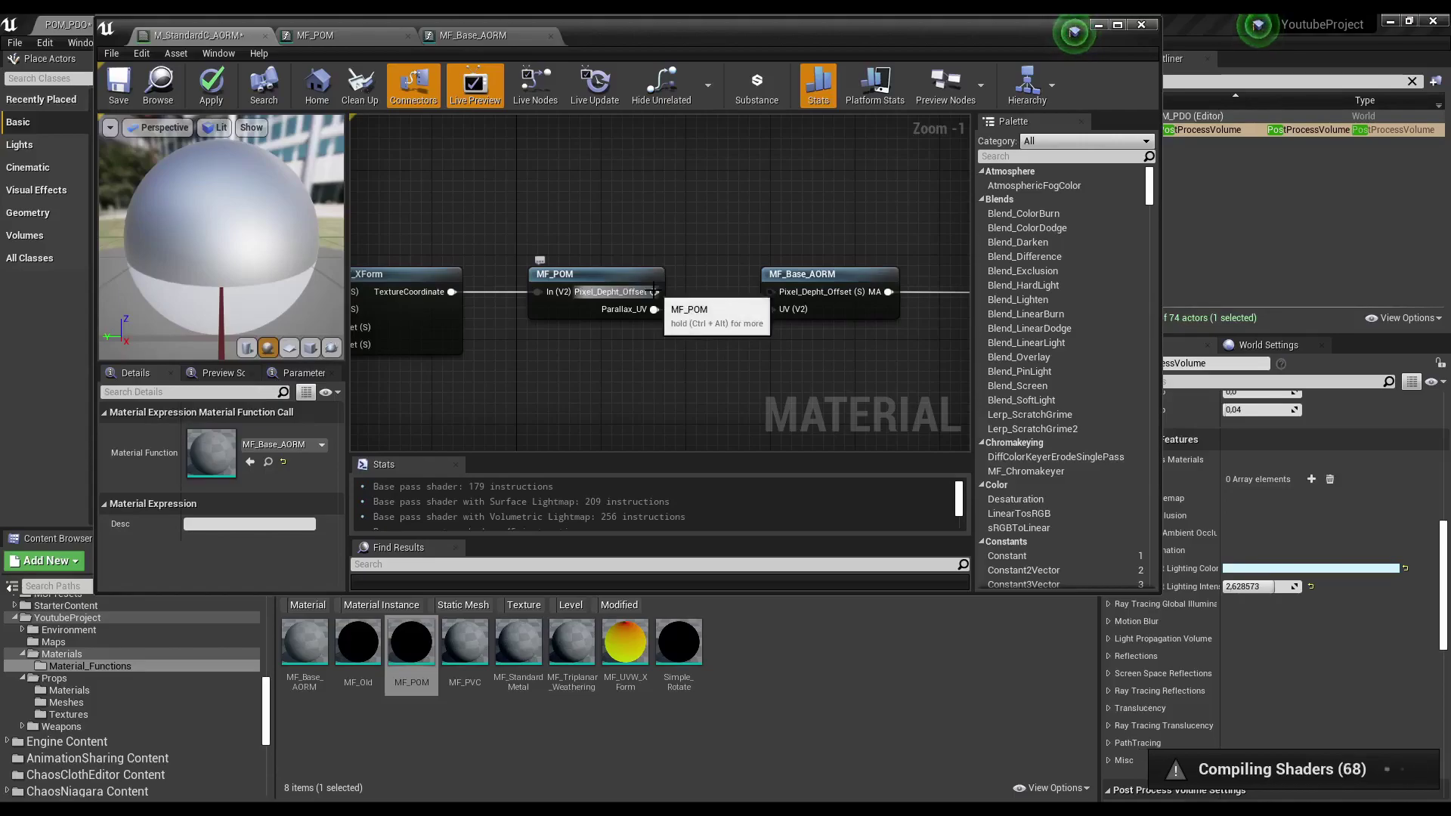
left_click_drag(653, 292, 774, 294)
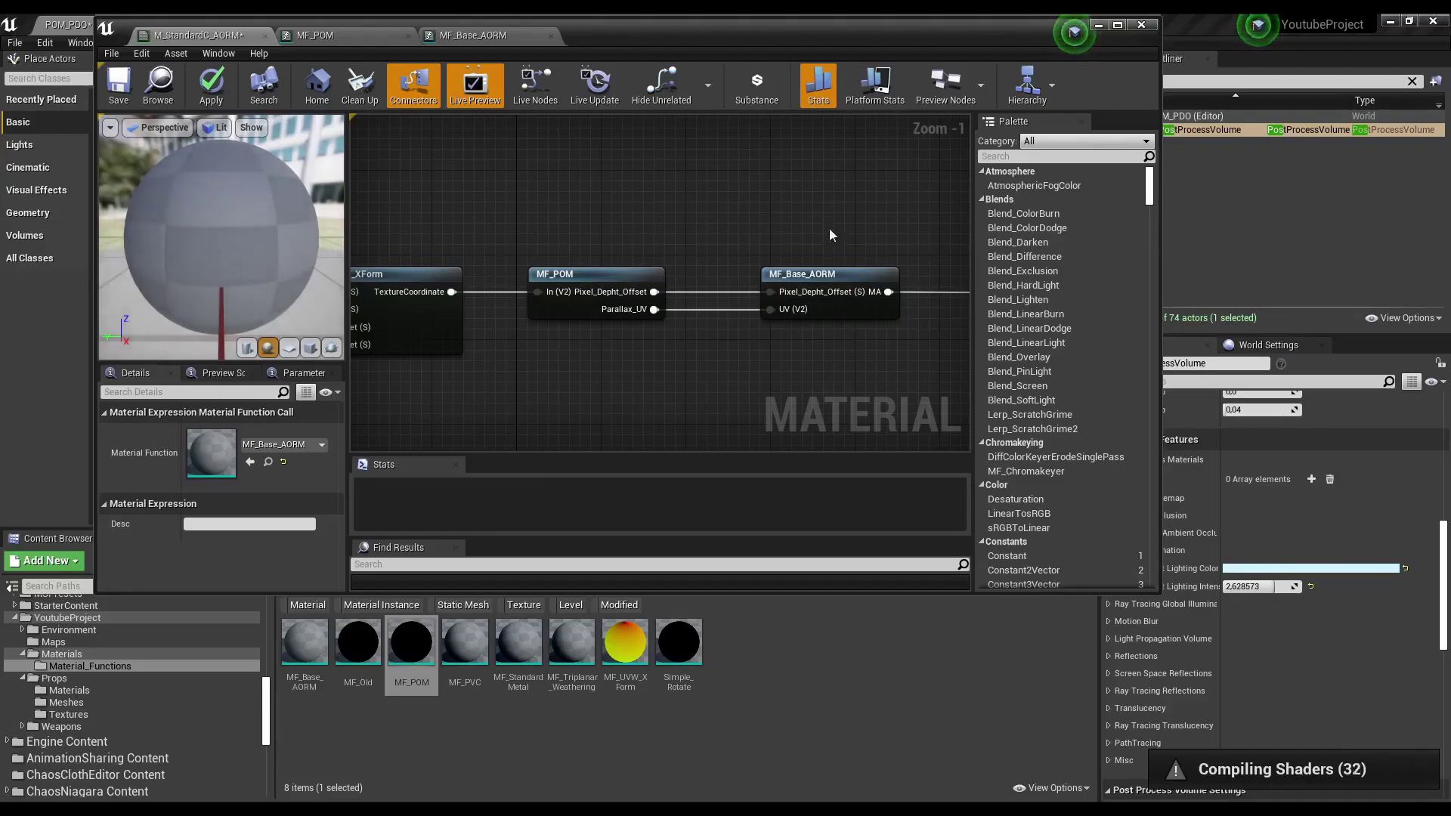
right_click_drag(830, 235, 727, 216)
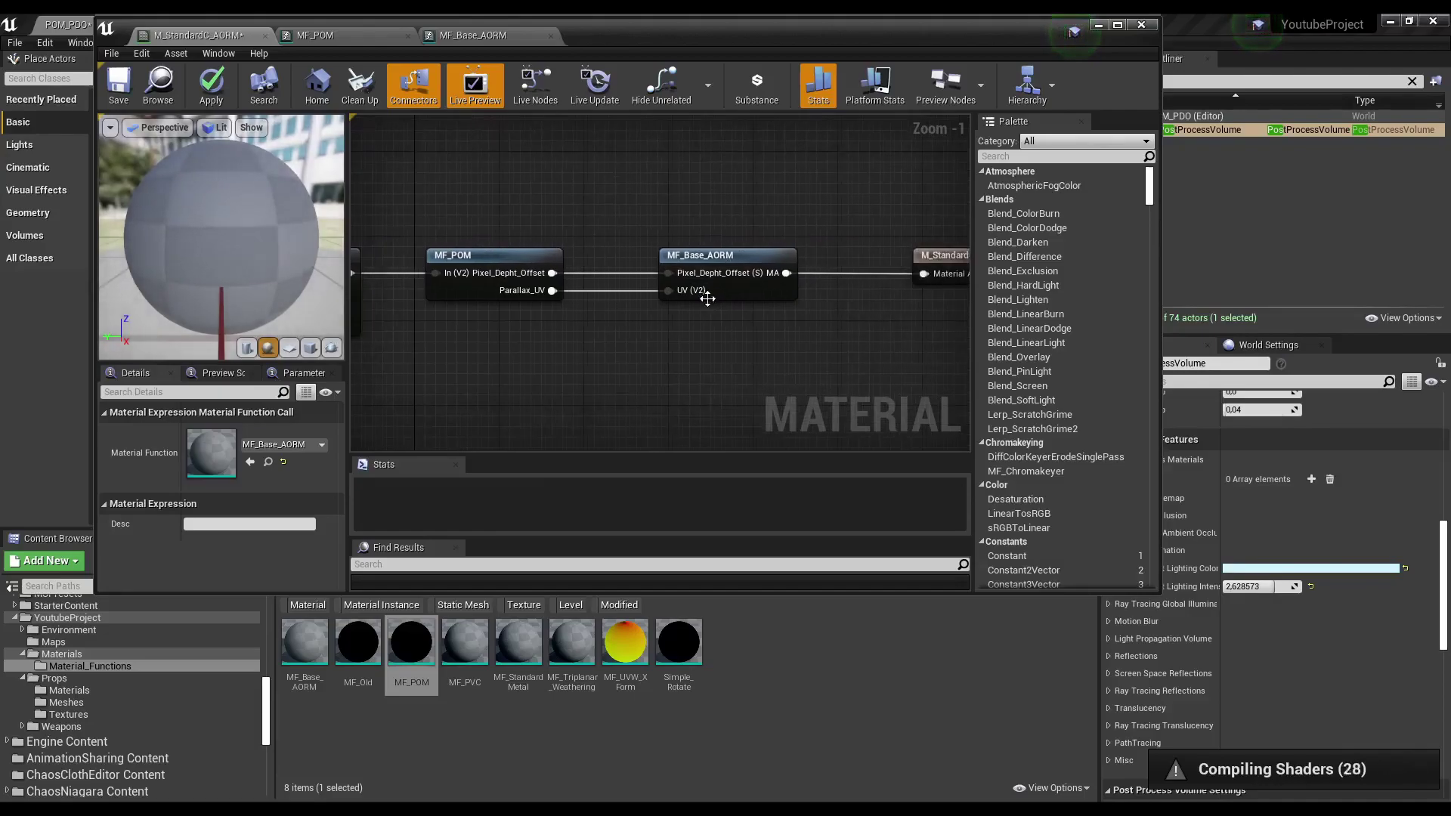
left_click(210, 85)
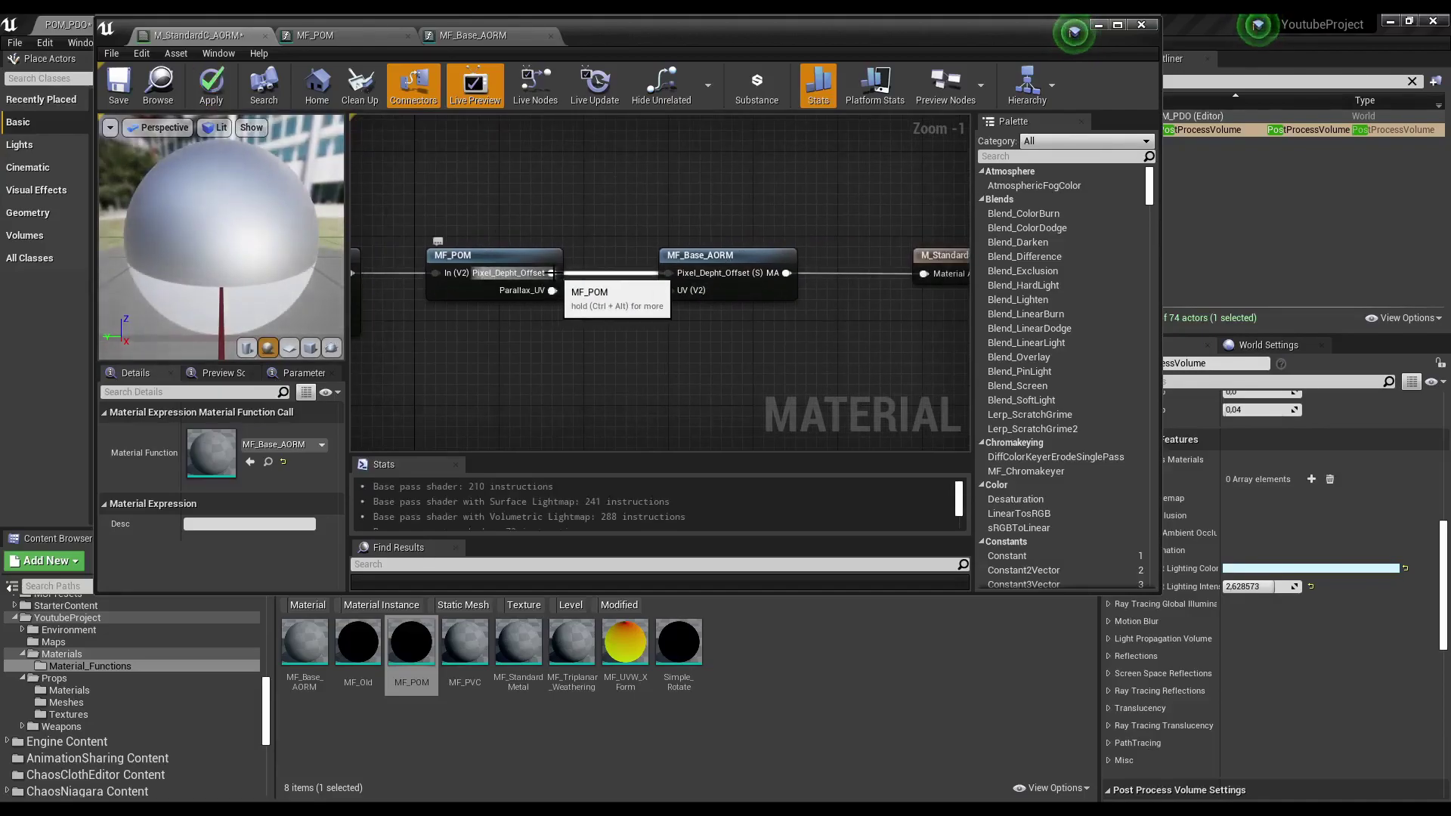
Connect MF_POM's Parallax_UV to MF_Base_AORM's UV input, then apply and save the material.
left_click_drag(552, 290, 668, 290)
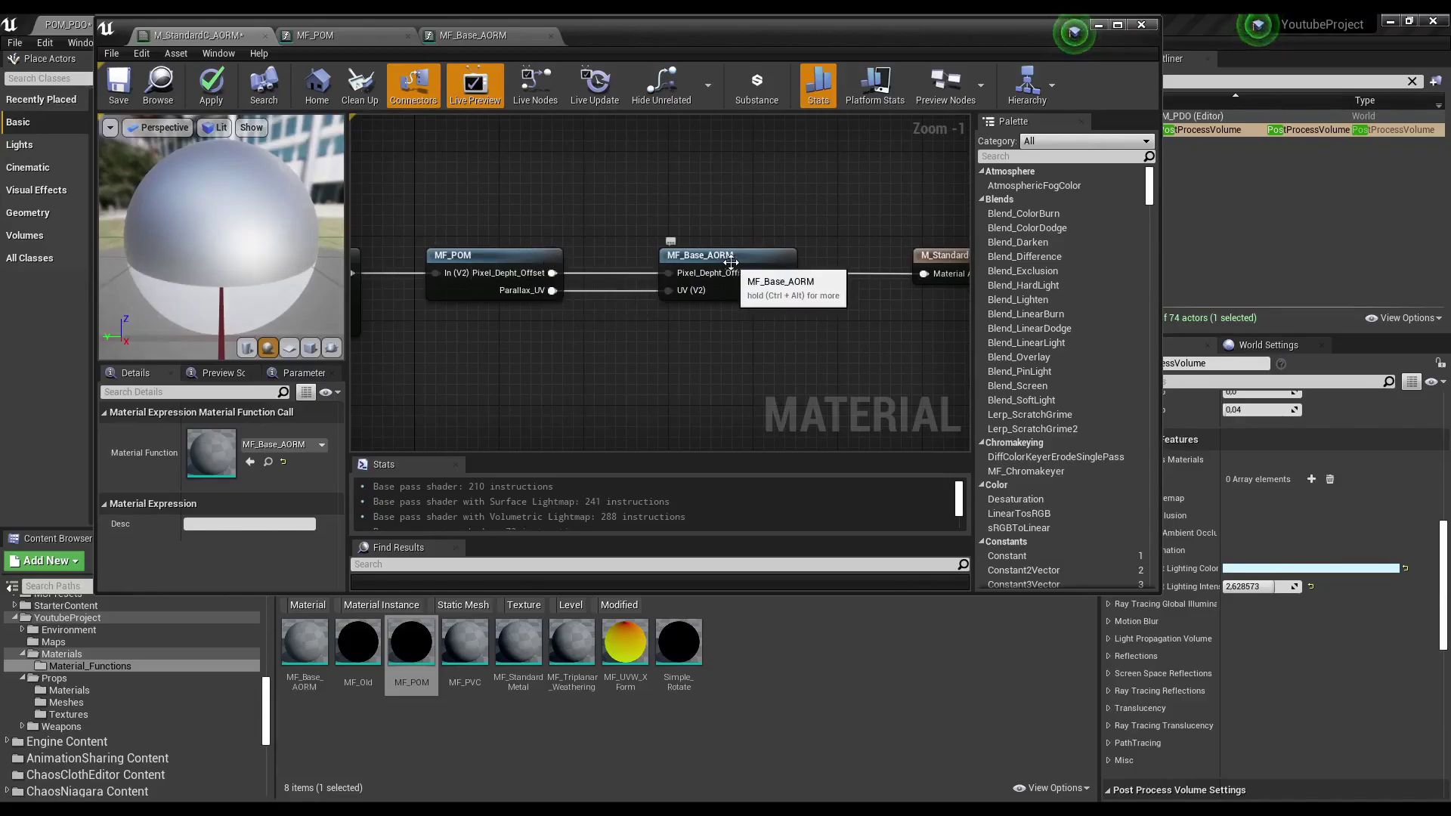
left_click(199, 92)
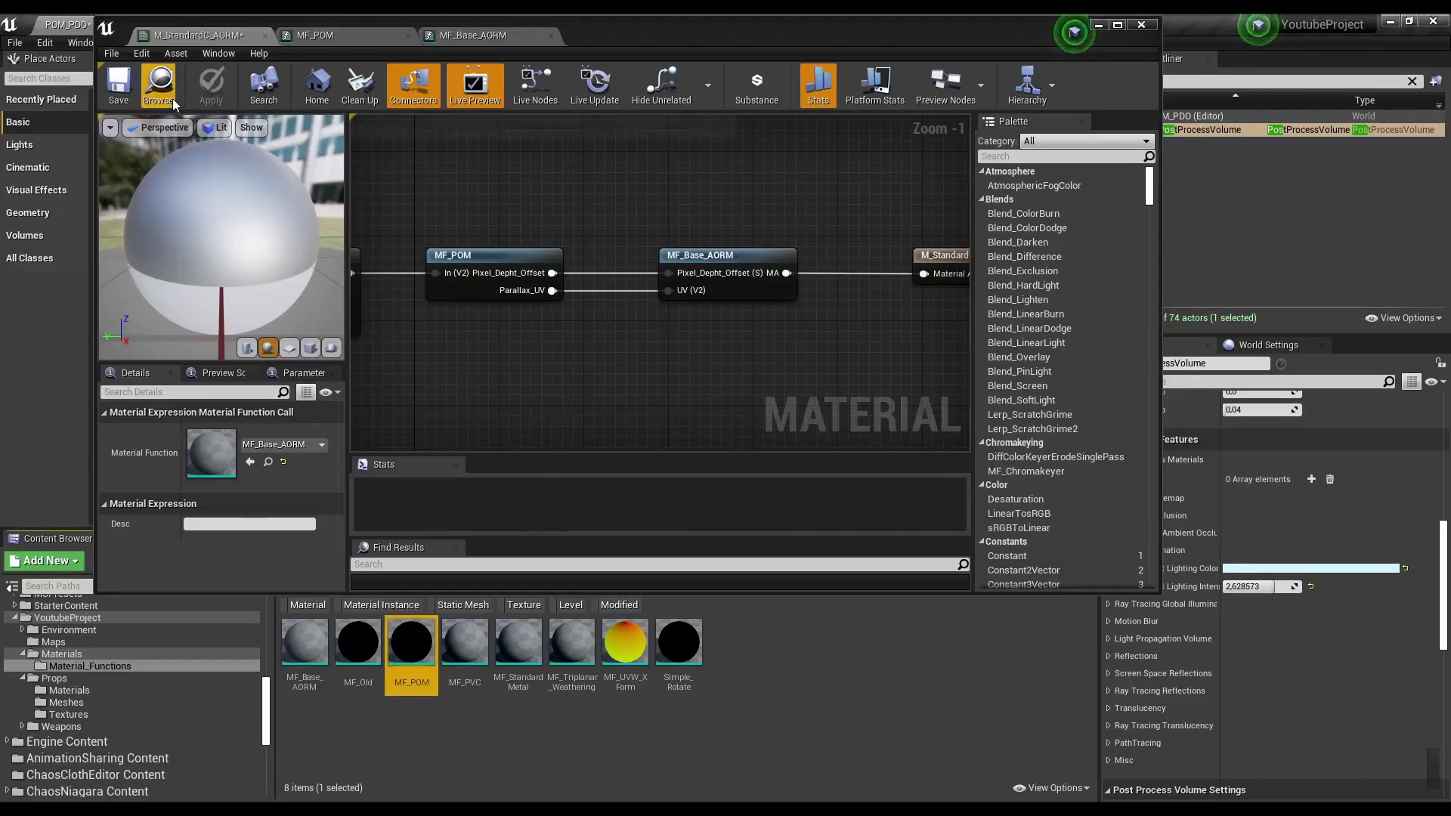
left_click(118, 87)
left_click(113, 91)
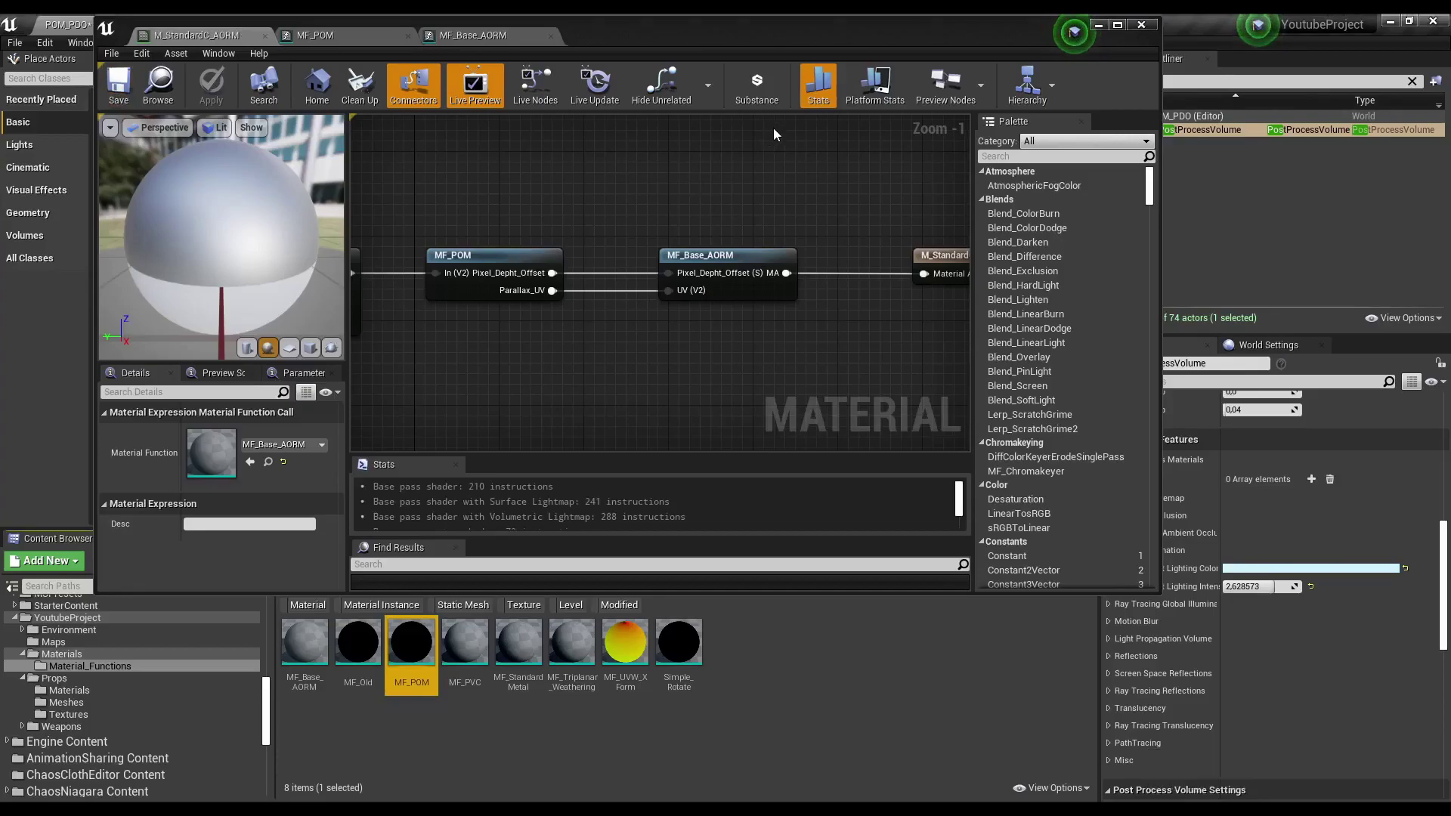
mouse_move(623, 191)
right_mouse_down()
mouse_move(745, 176)
mouse_move(752, 210)
right_mouse_up()
scroll(778, 187, "down", 1)
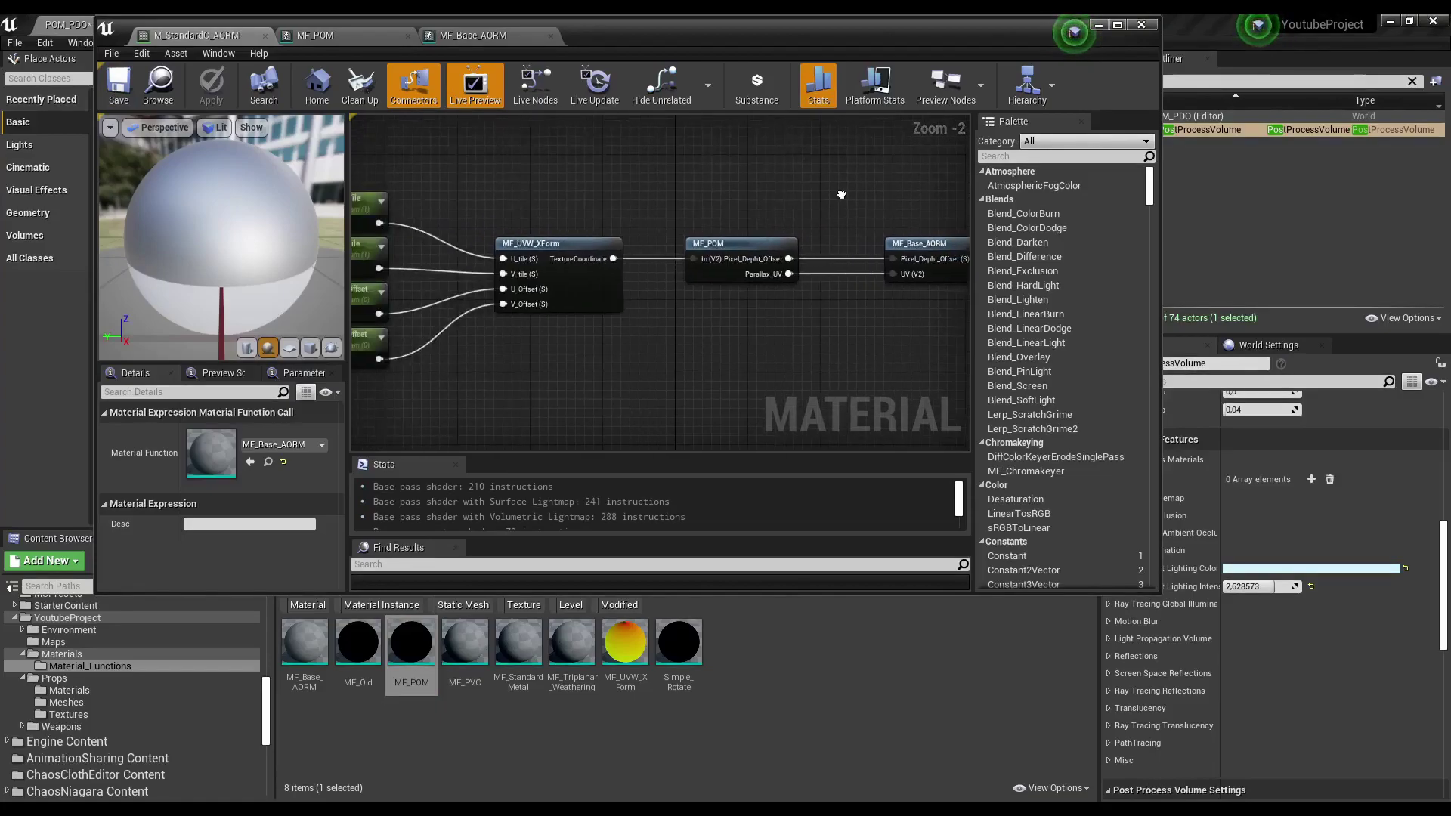
Select the gold coin pile by the stairs and open its SM_Gold_Coins_PileC static mesh.
left_click(1097, 25)
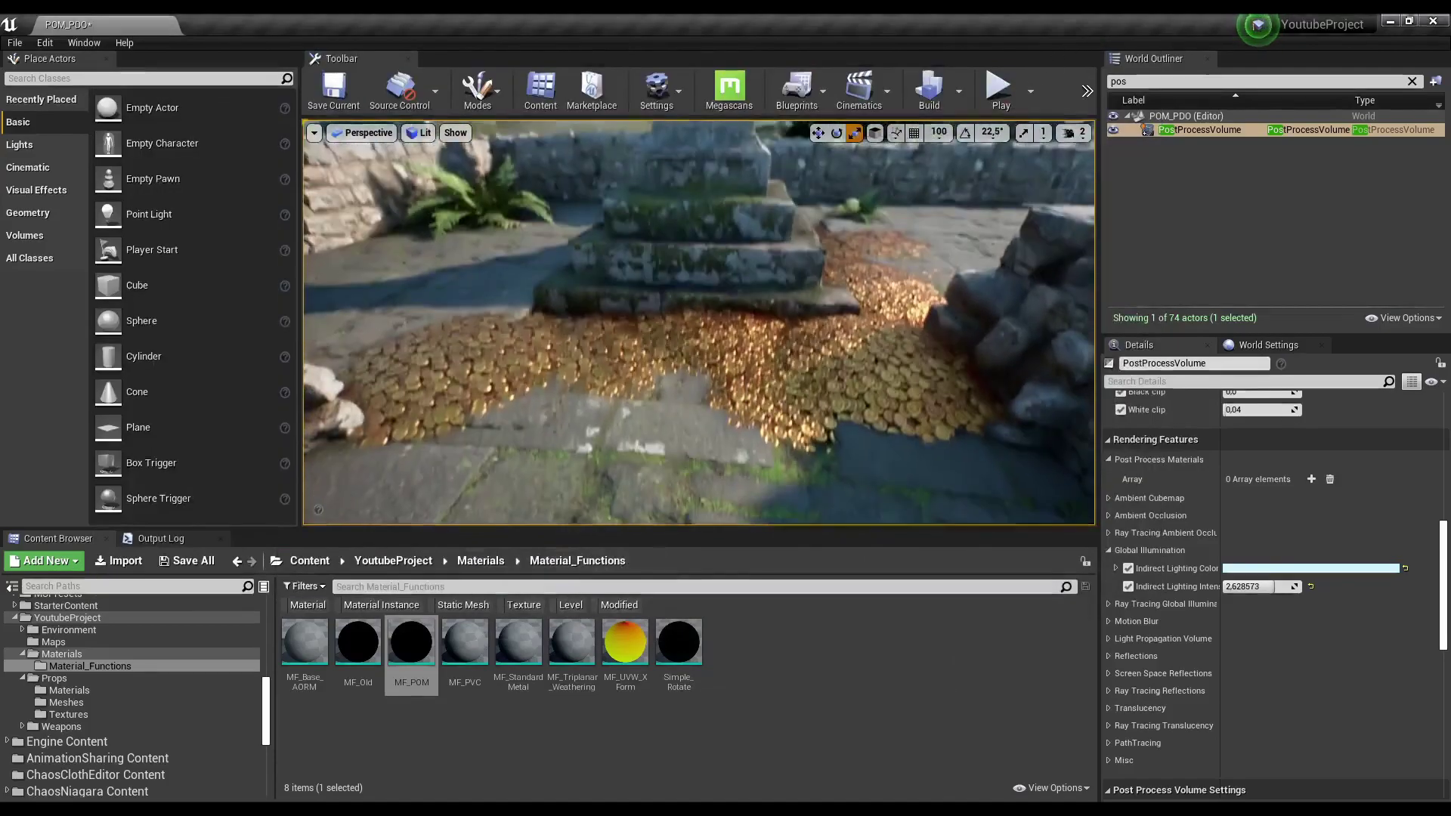
mouse_move(698, 321)
right_mouse_down()
mouse_move(699, 355)
mouse_move(680, 302)
mouse_move(681, 325)
right_mouse_up()
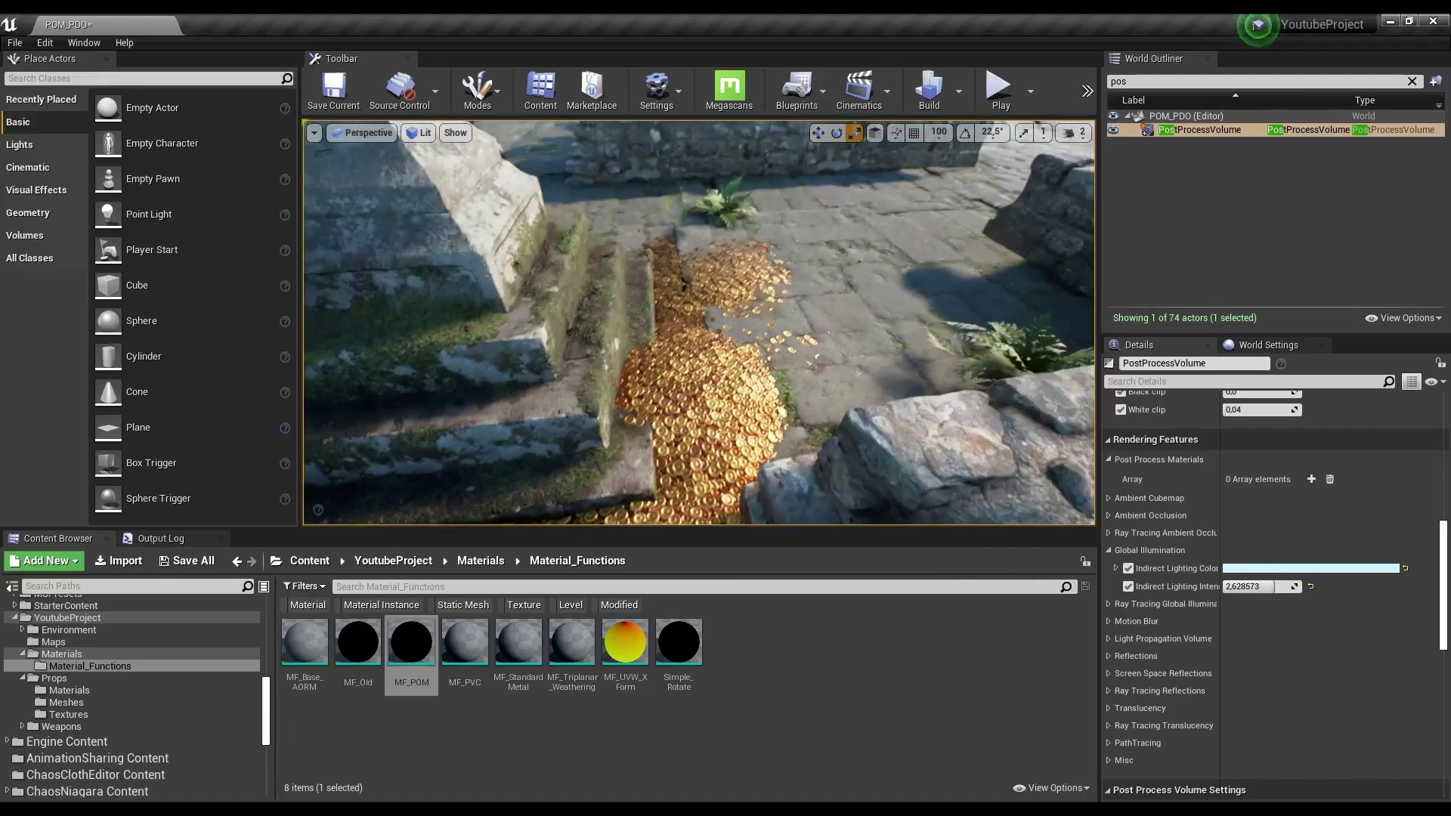
right_click_drag(766, 380, 702, 419)
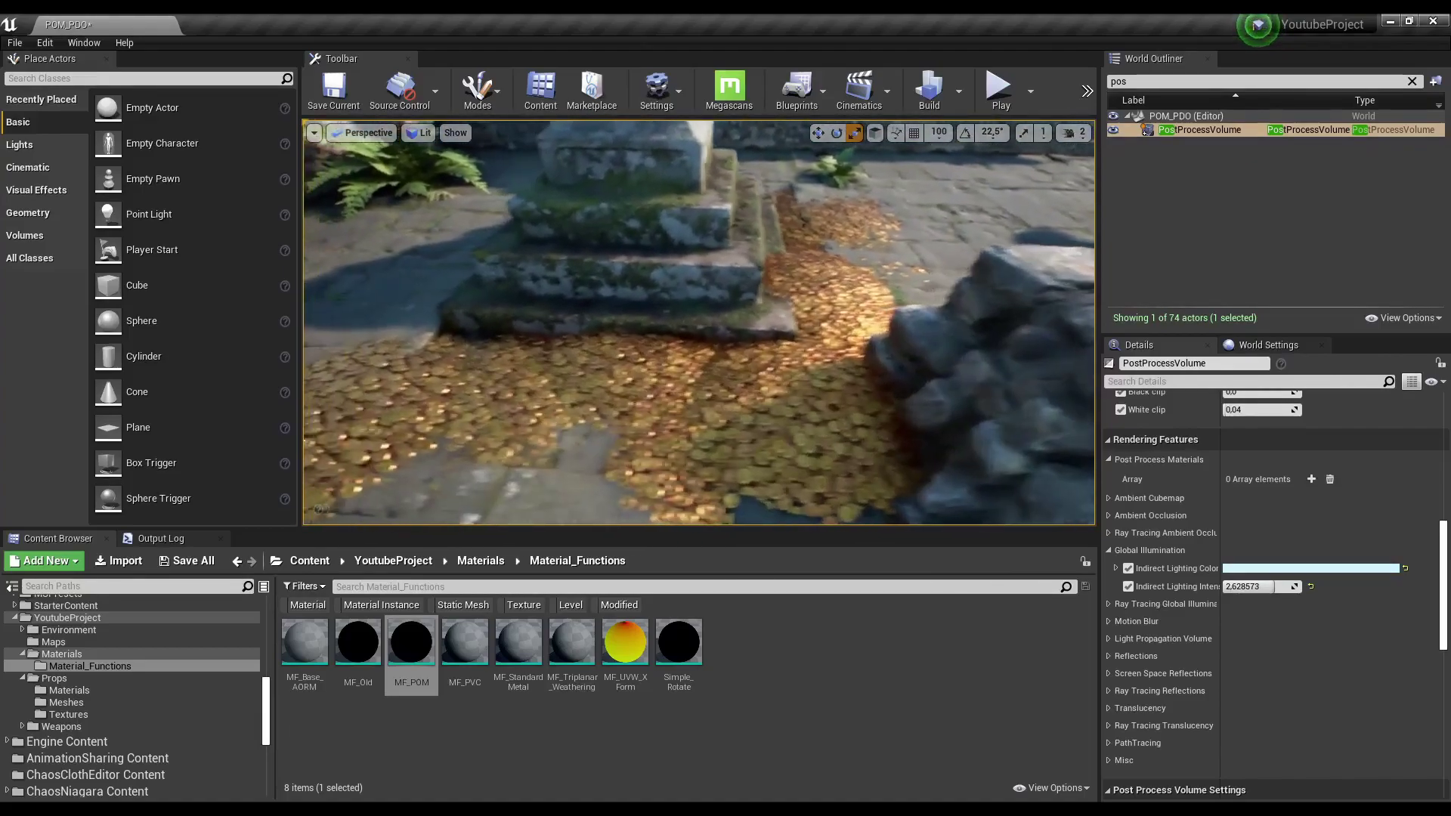
left_click(760, 409)
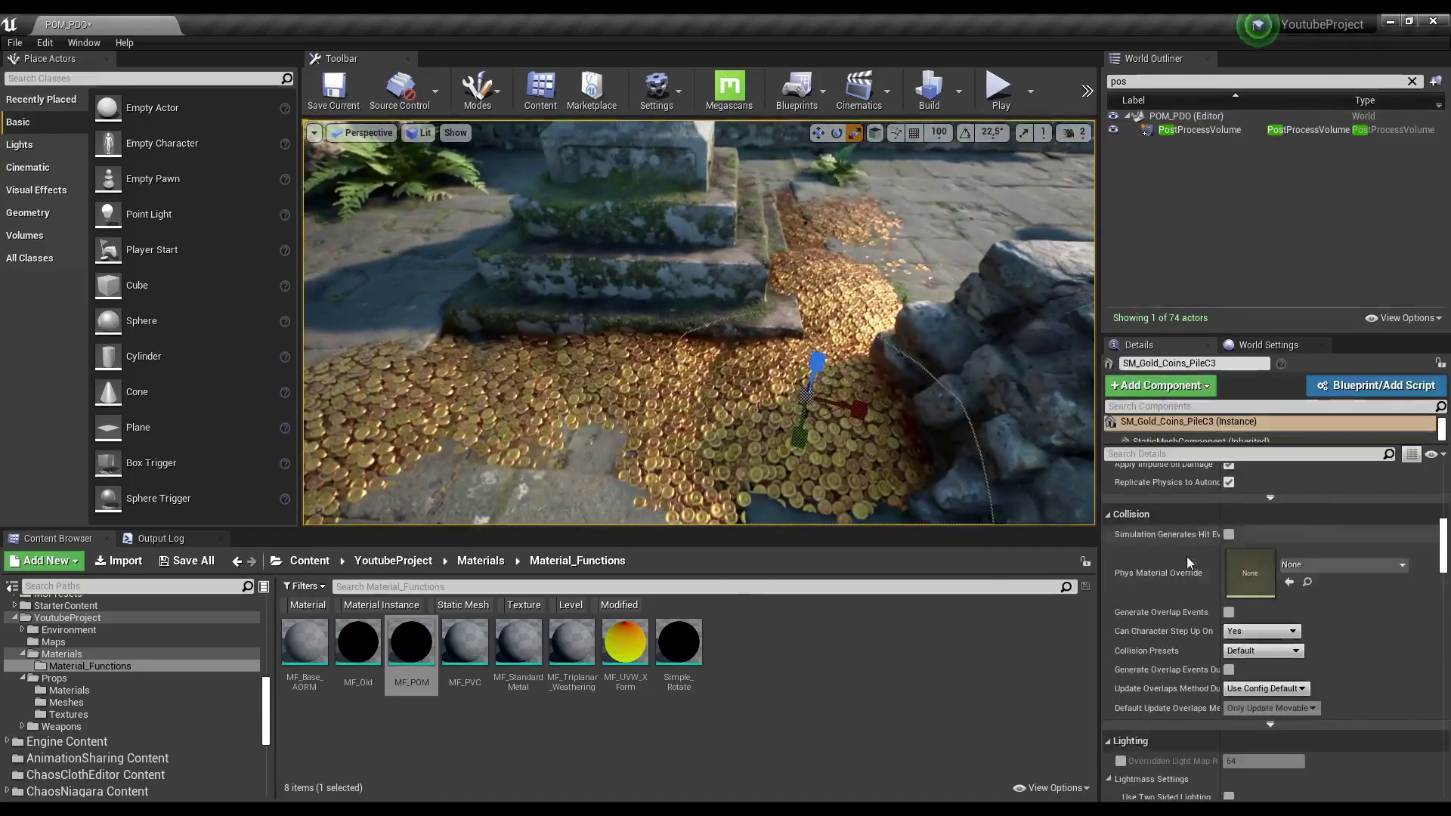
scroll(1380, 528, "up", 5)
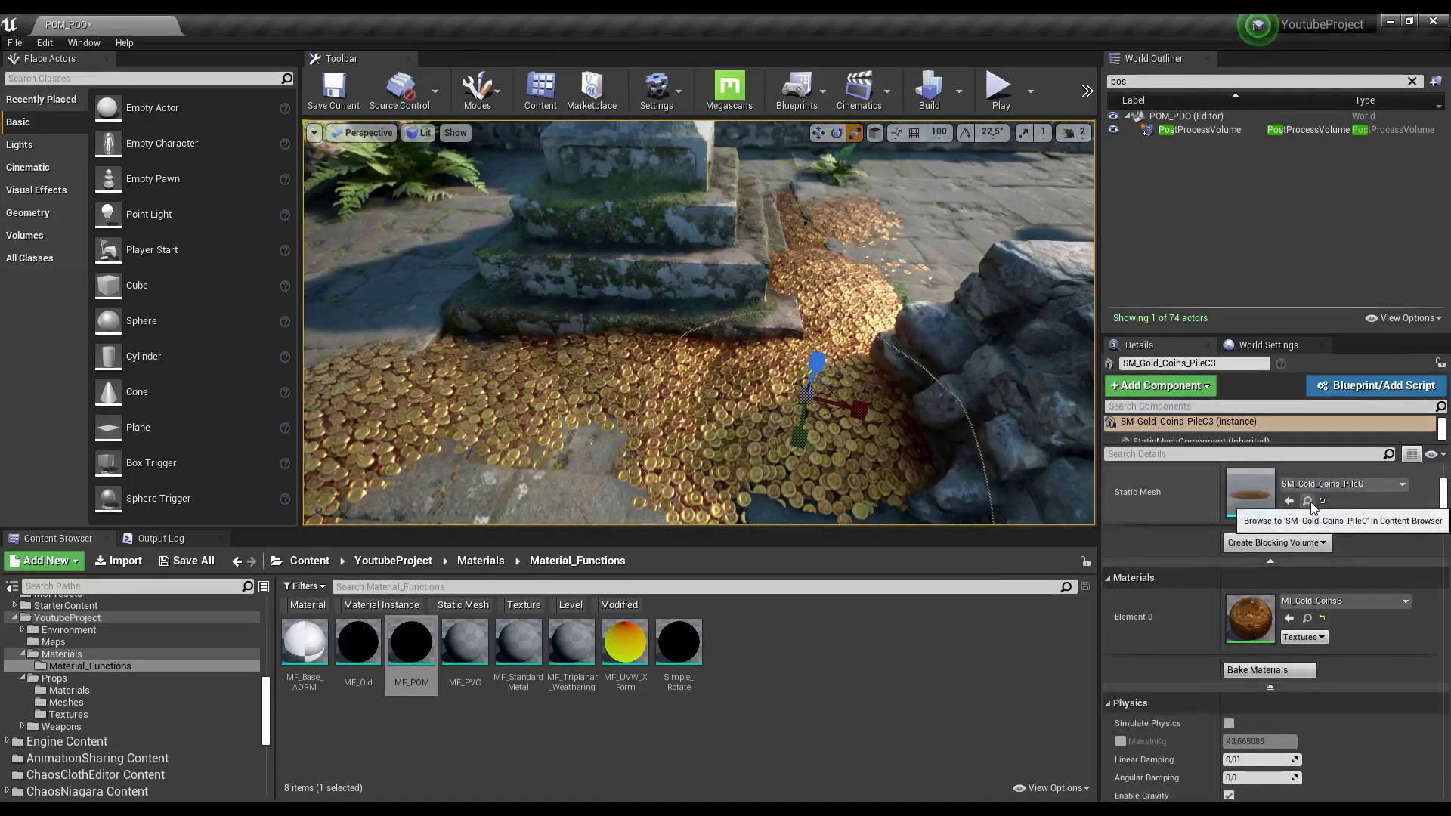
left_click(1308, 503)
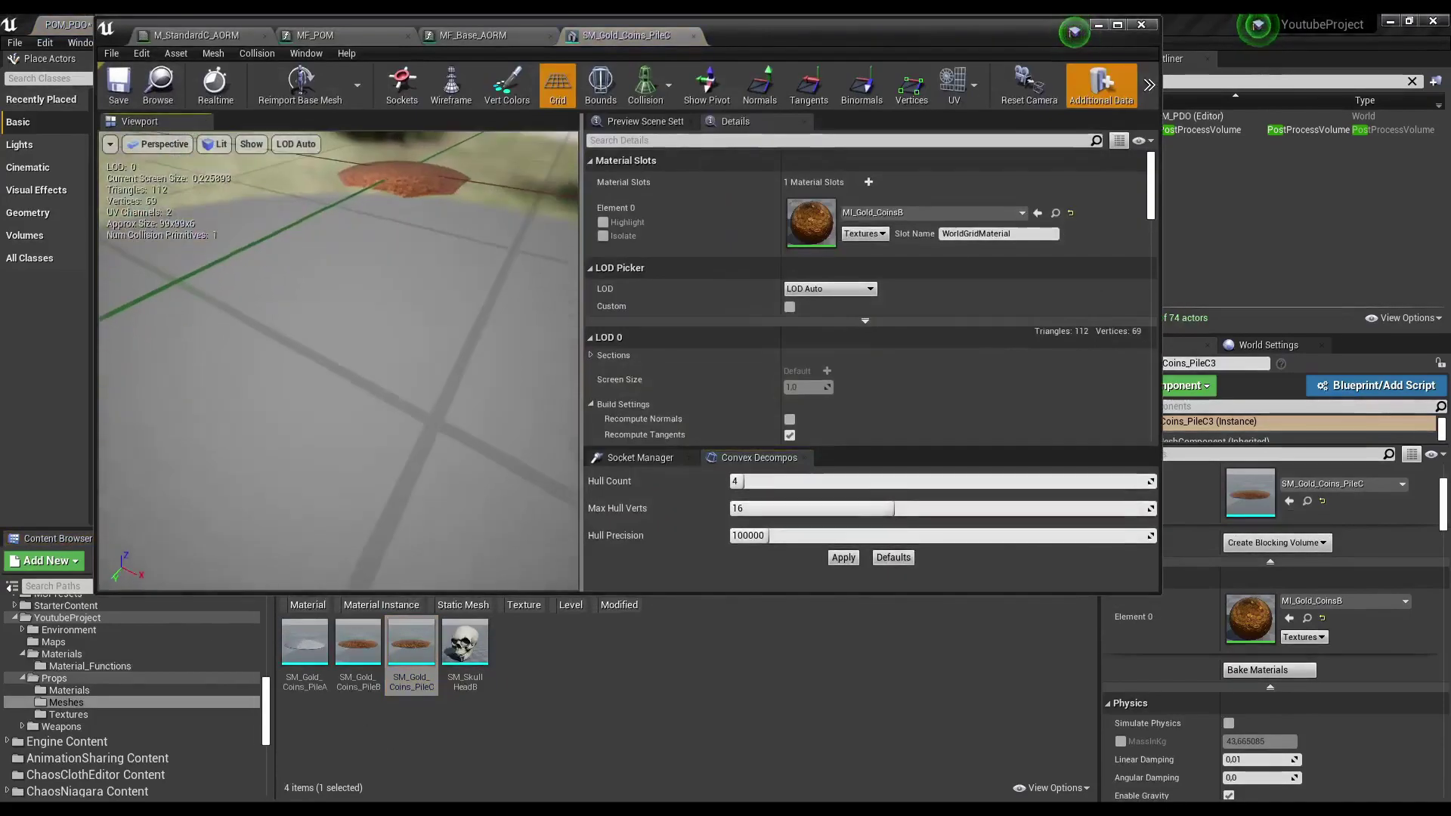
Display the coin pile mesh's UV Channel 0 overlay, then set UV display back to None.
mouse_move(340, 363)
left_mouse_down()
mouse_move(340, 318)
mouse_move(396, 287)
left_mouse_up()
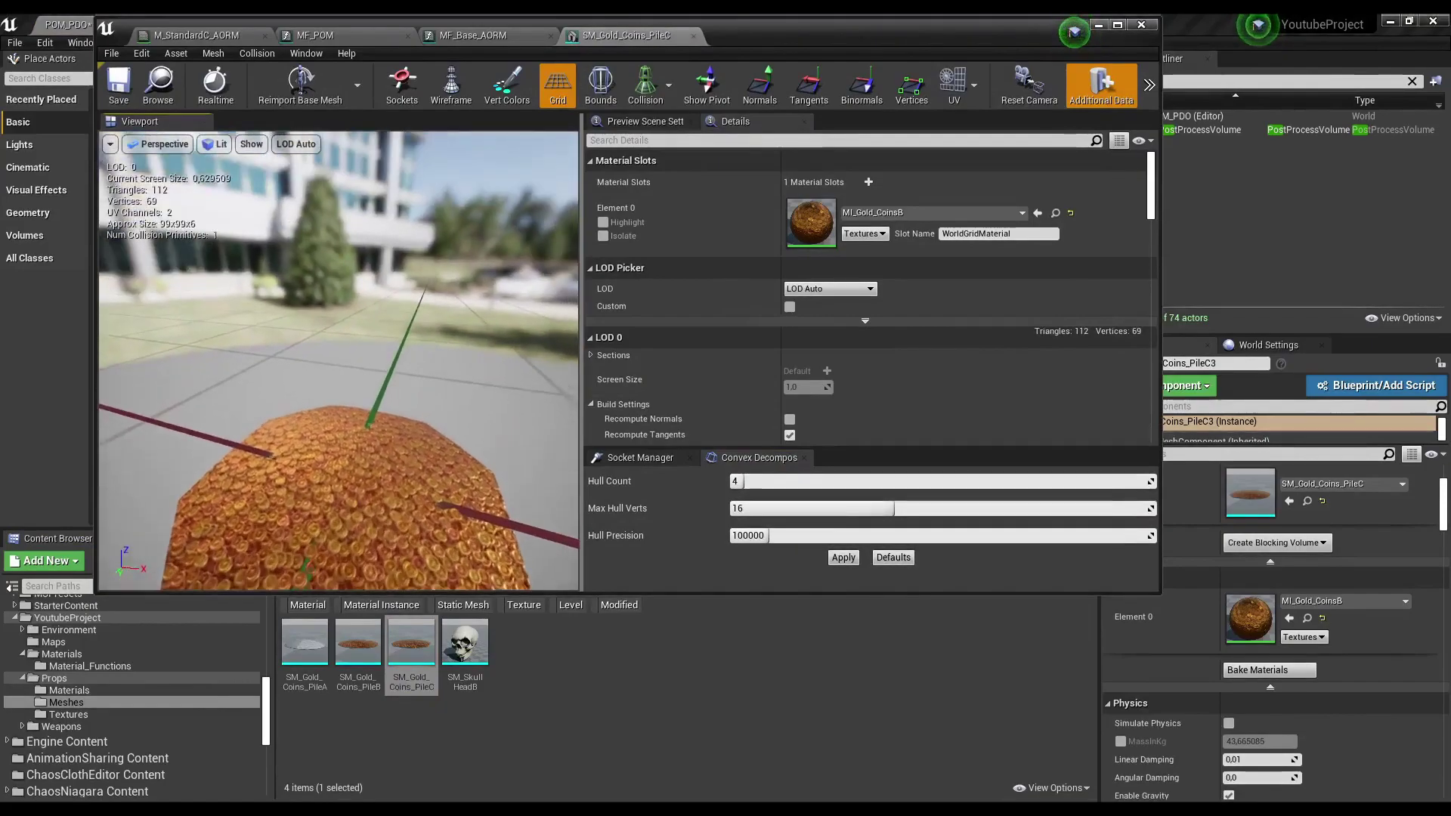
left_click_drag(340, 363, 340, 423)
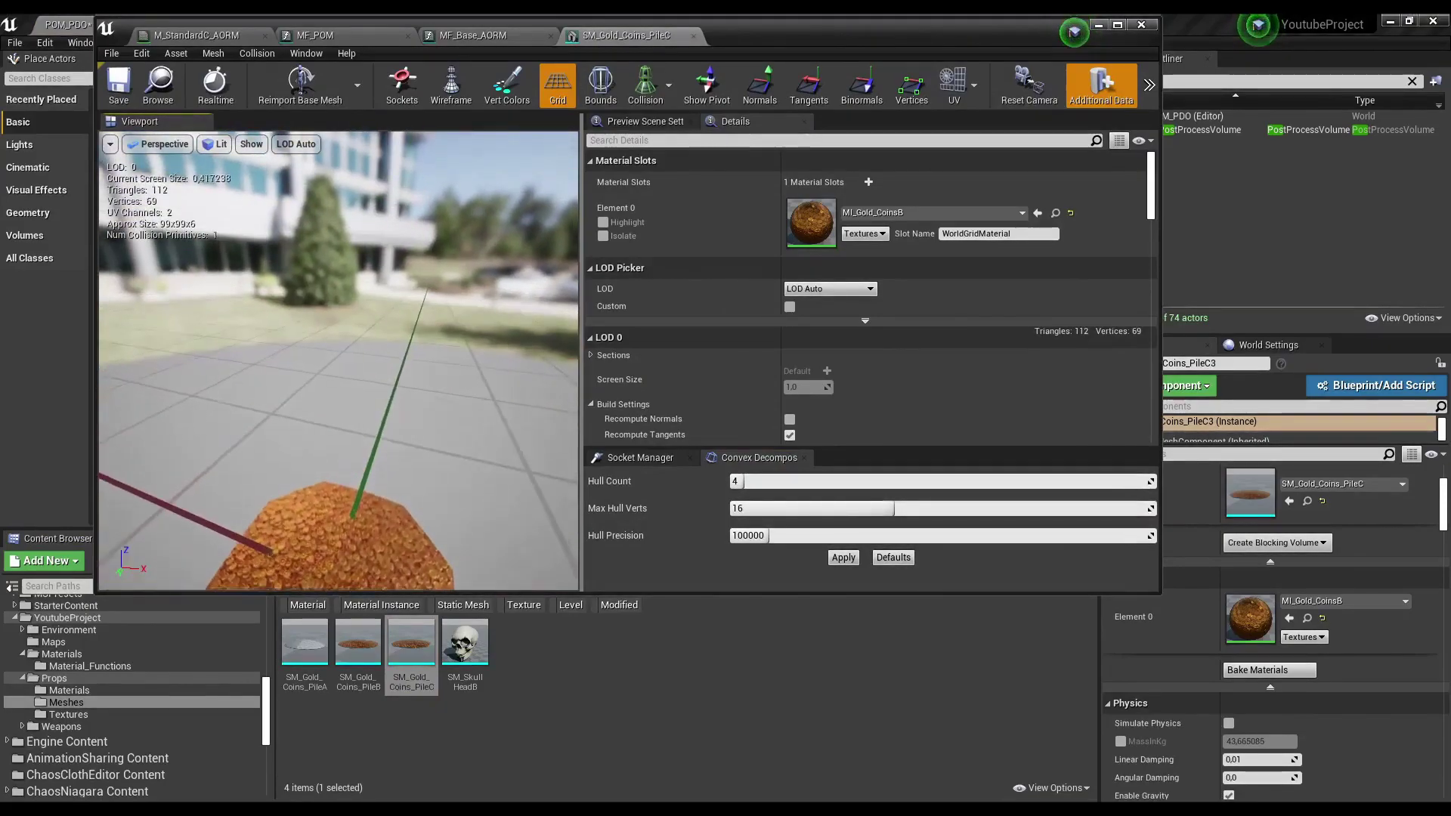
left_click(974, 83)
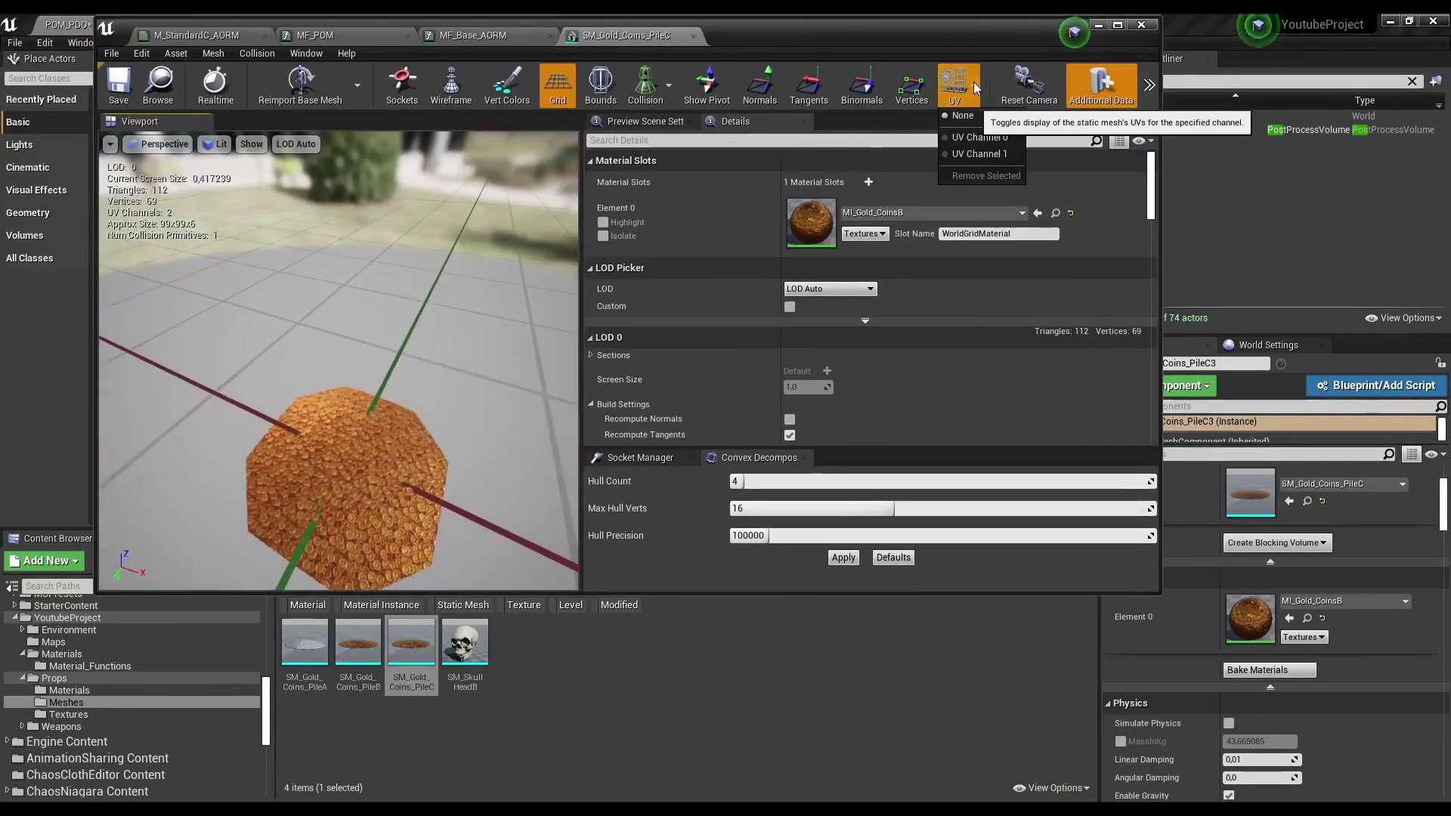
left_click(986, 142)
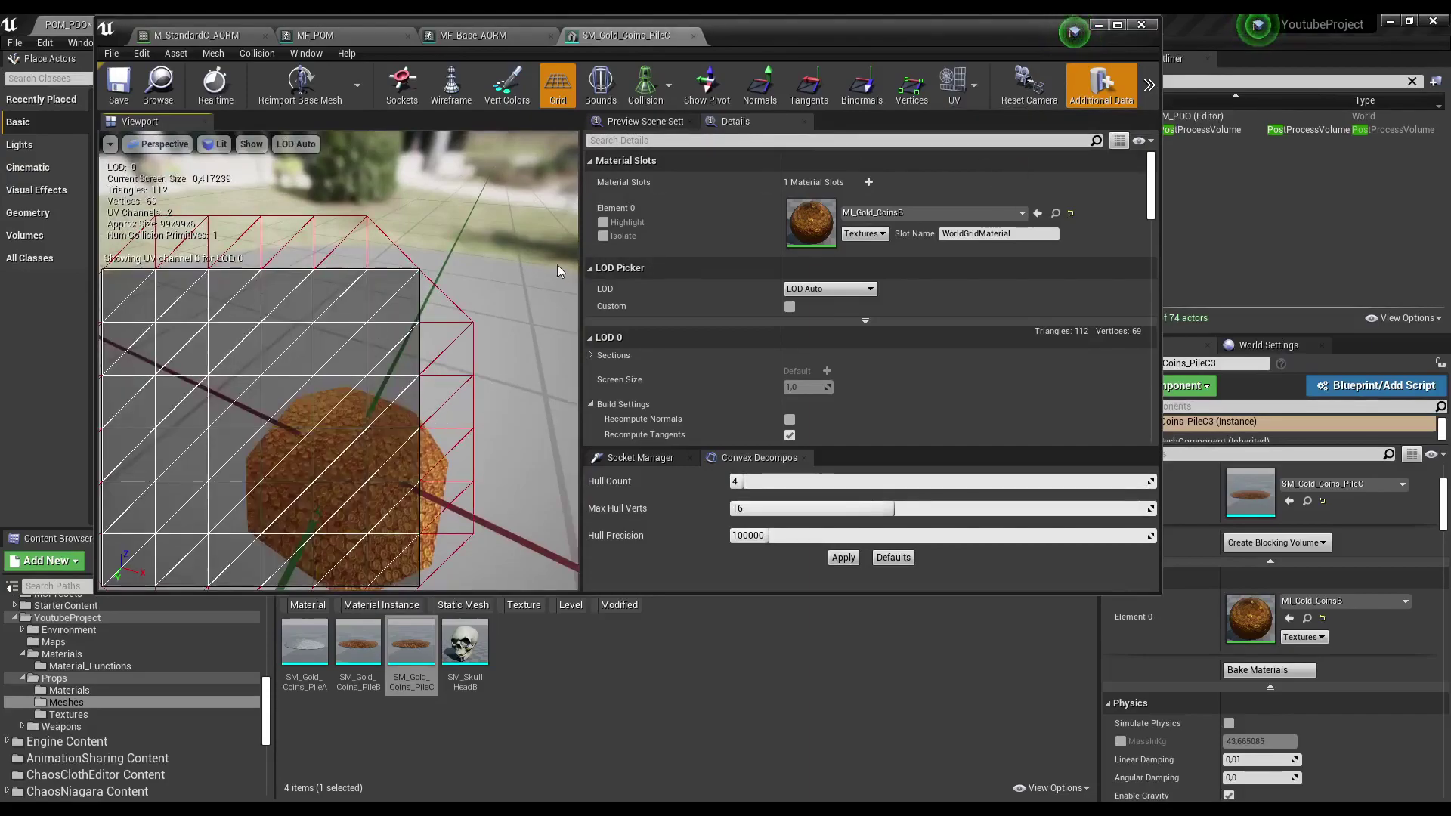
left_click(977, 84)
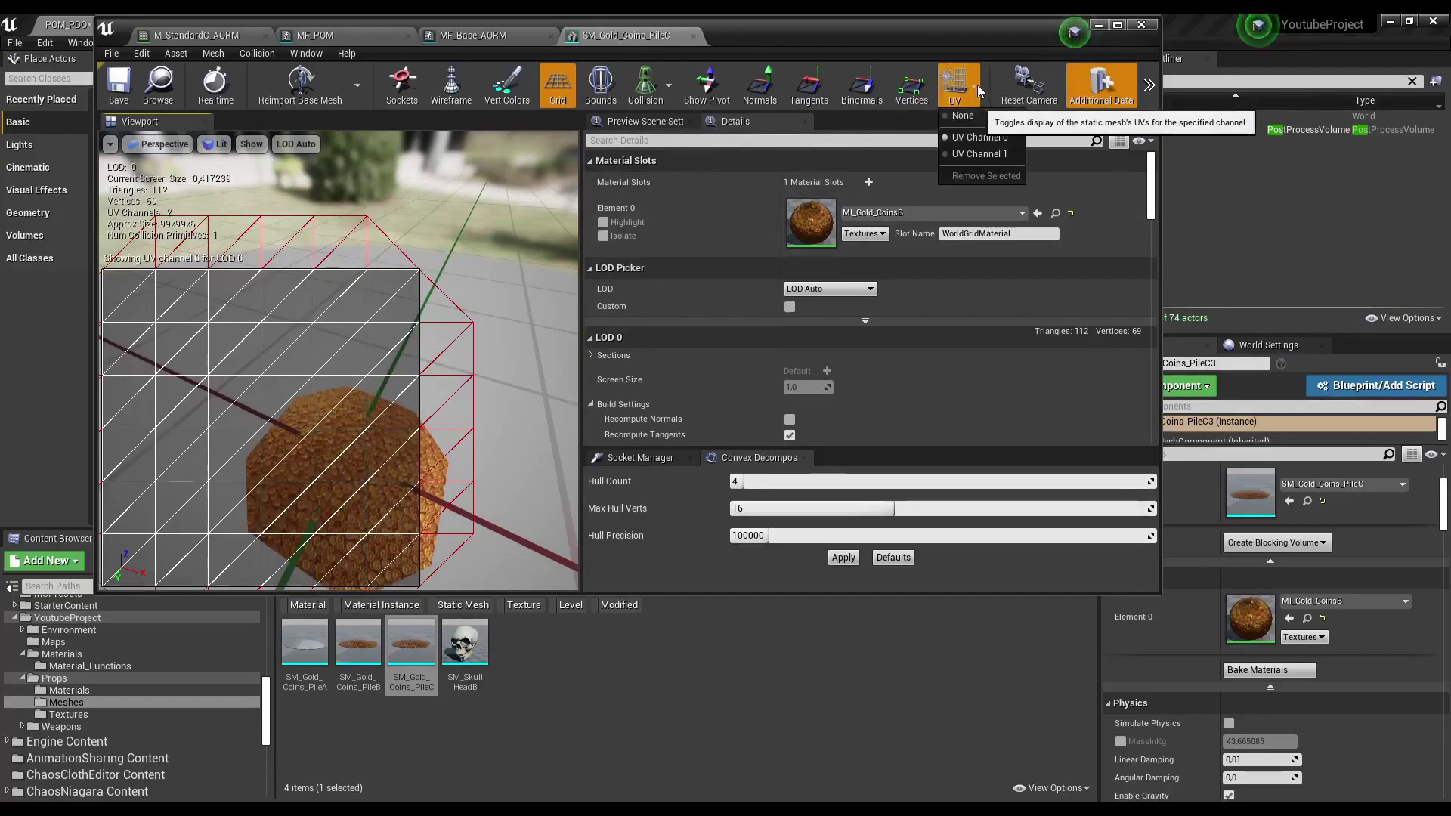
left_click(984, 123)
Orbit around the coin pile preview, then close the SM_Gold_Coins_PileC editor.
left_click_drag(396, 366, 396, 332)
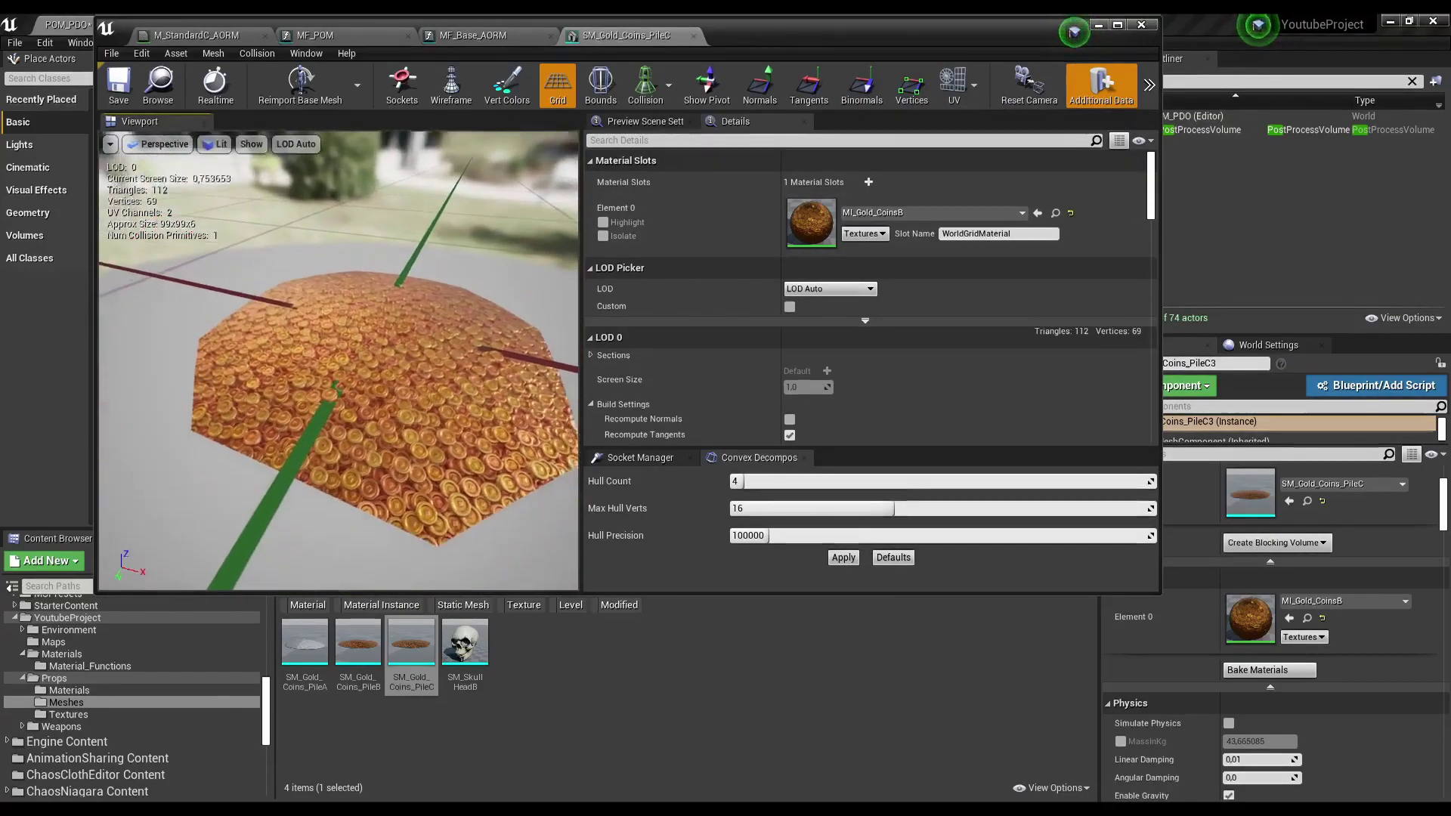
left_click_drag(430, 473, 431, 473)
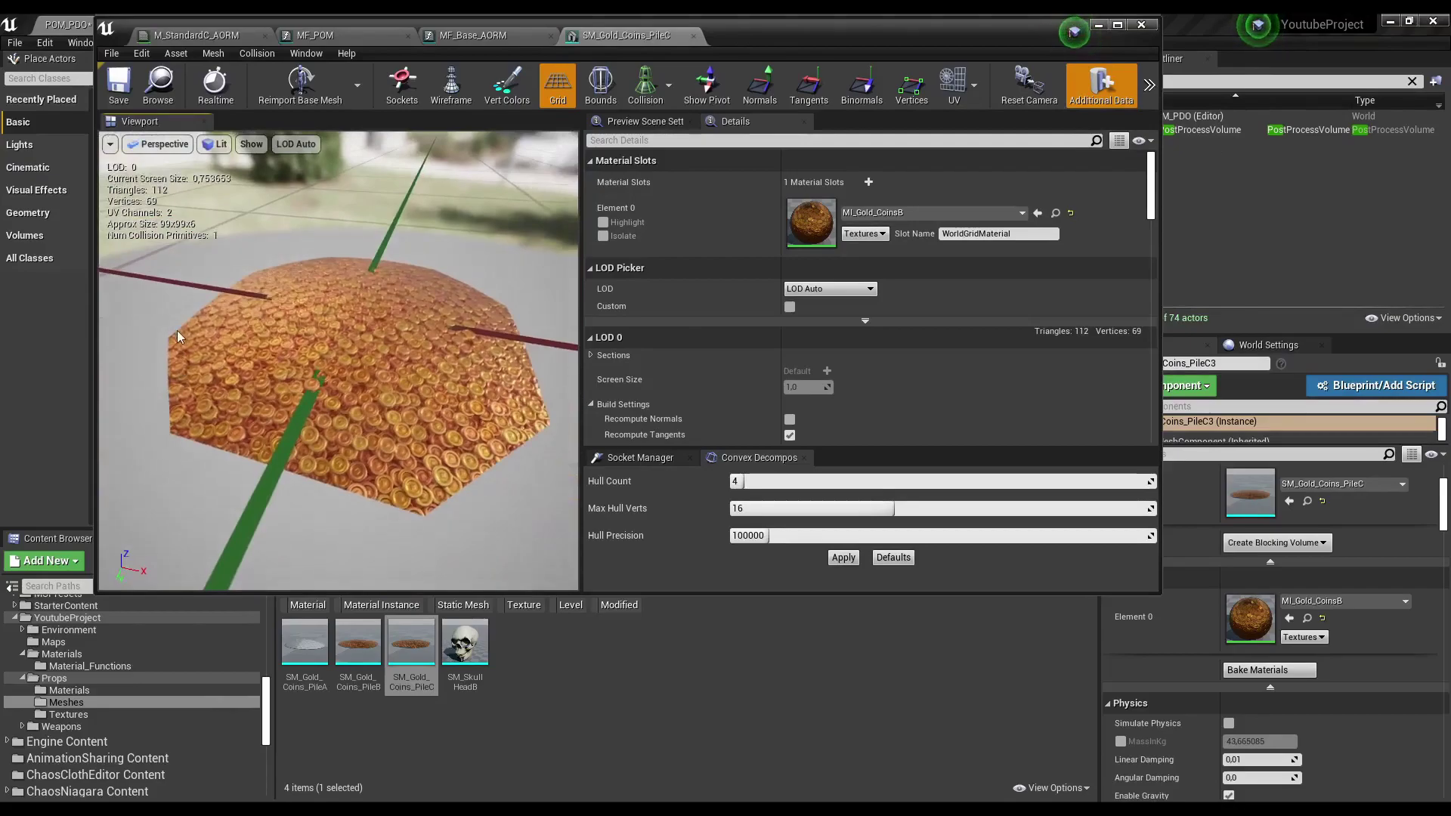
left_click_drag(337, 434, 338, 440)
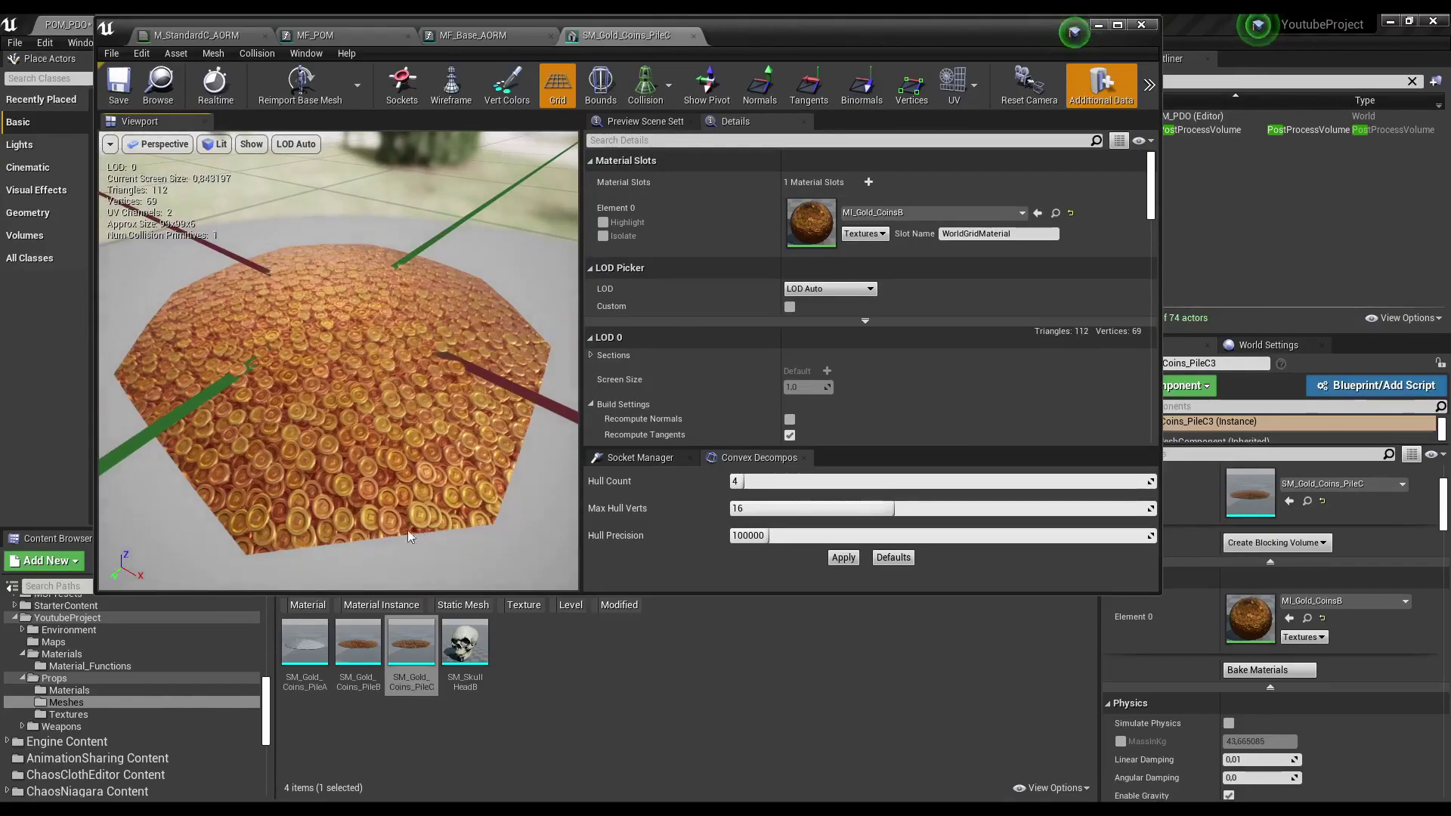
left_click_drag(406, 529, 406, 529)
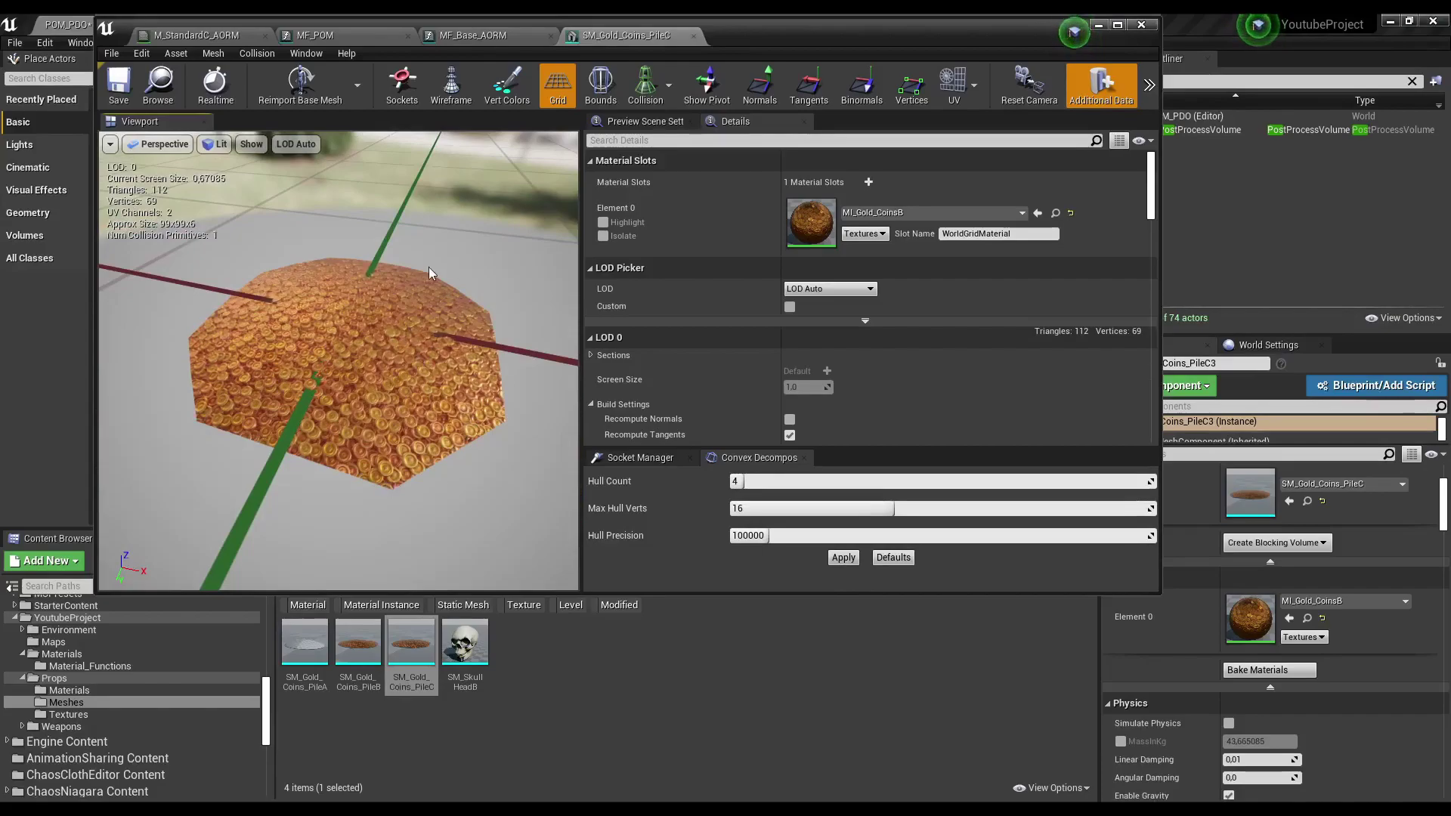
left_click(695, 38)
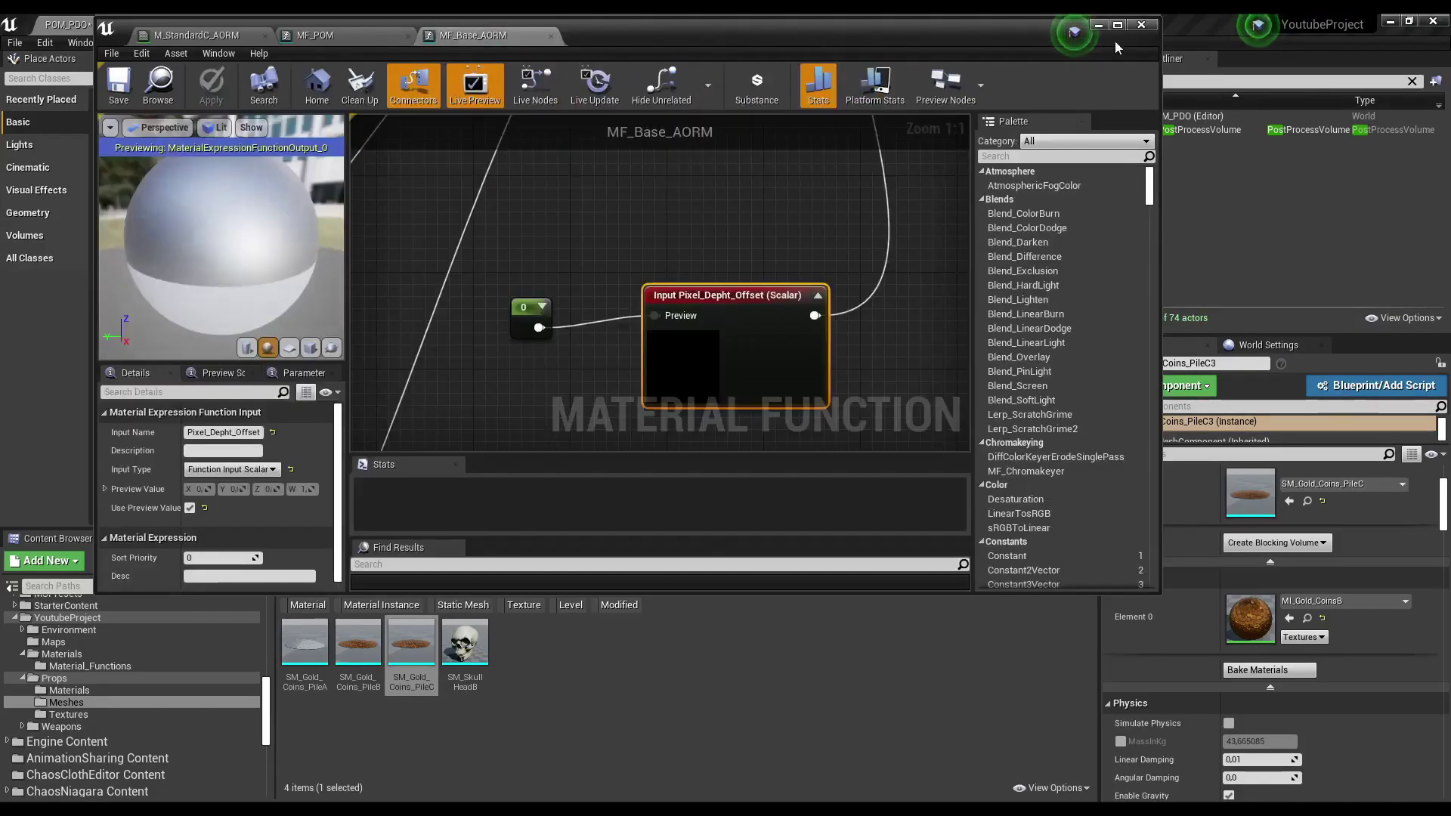
left_click(1099, 23)
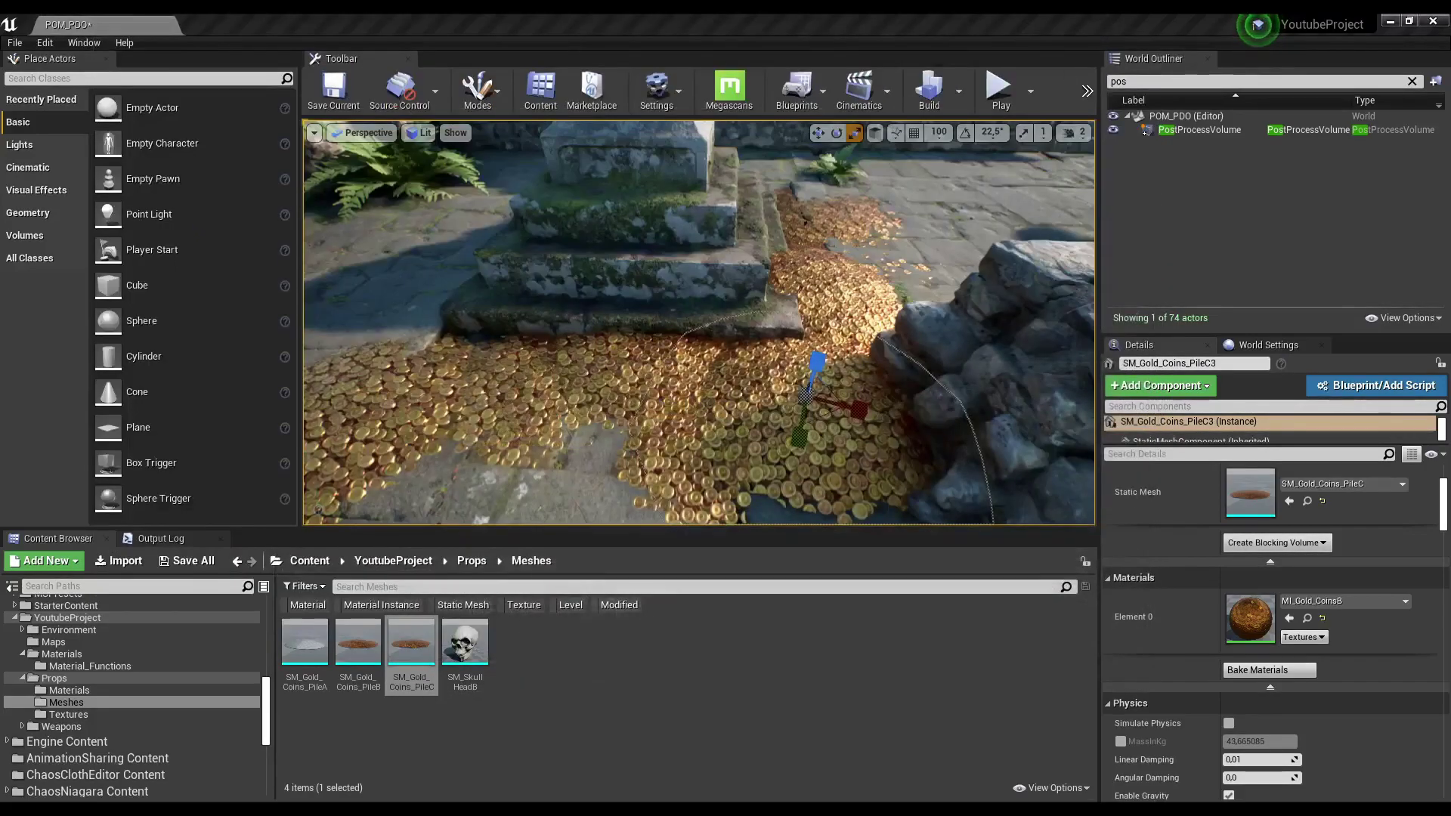
Open MI_Gold_CoinsB from the Content Browser, set U_Tile and V_Tile to 2.5, and save it.
left_click(1307, 618)
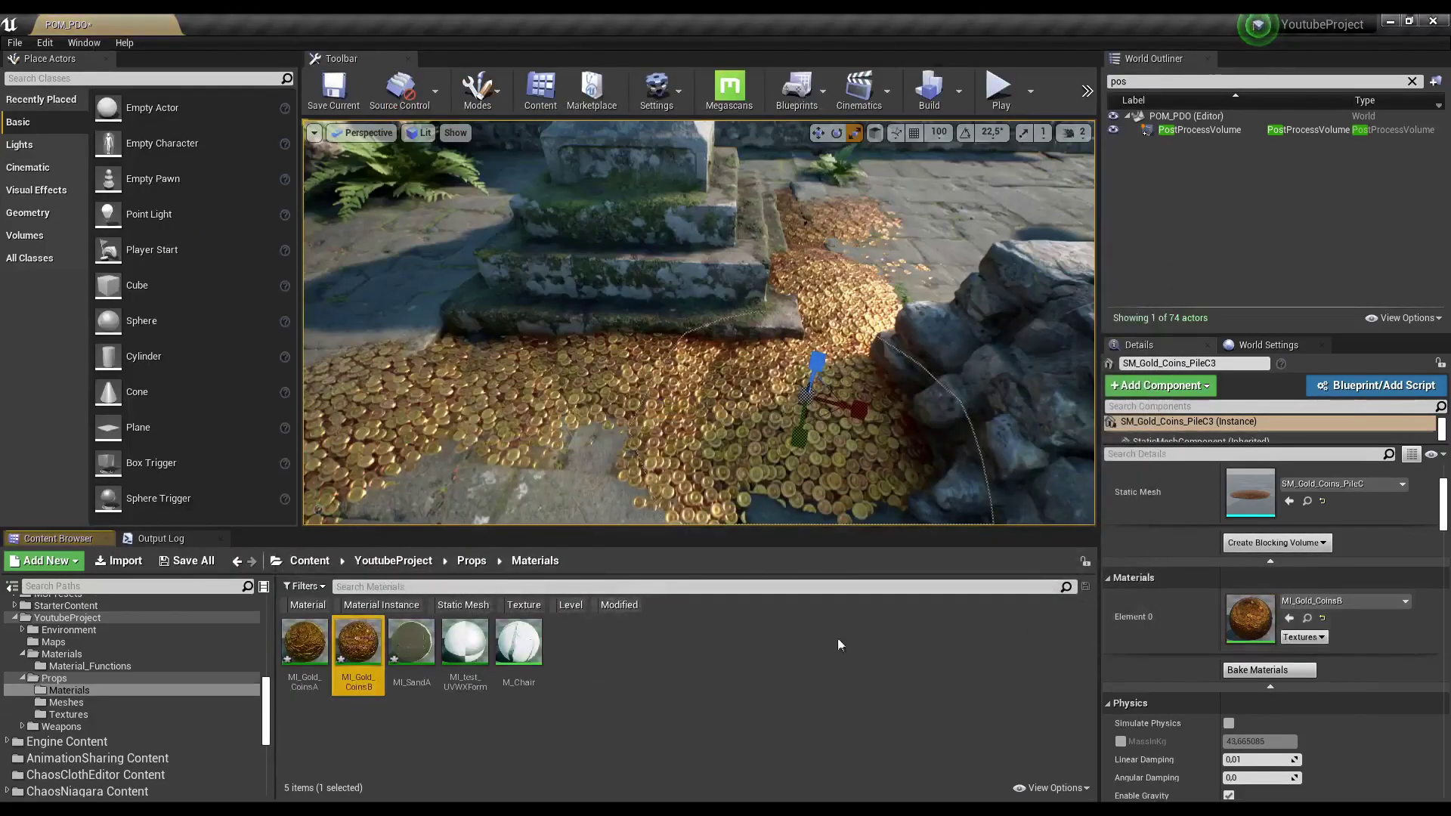
double_click(359, 643)
scroll(656, 392, "down", 3)
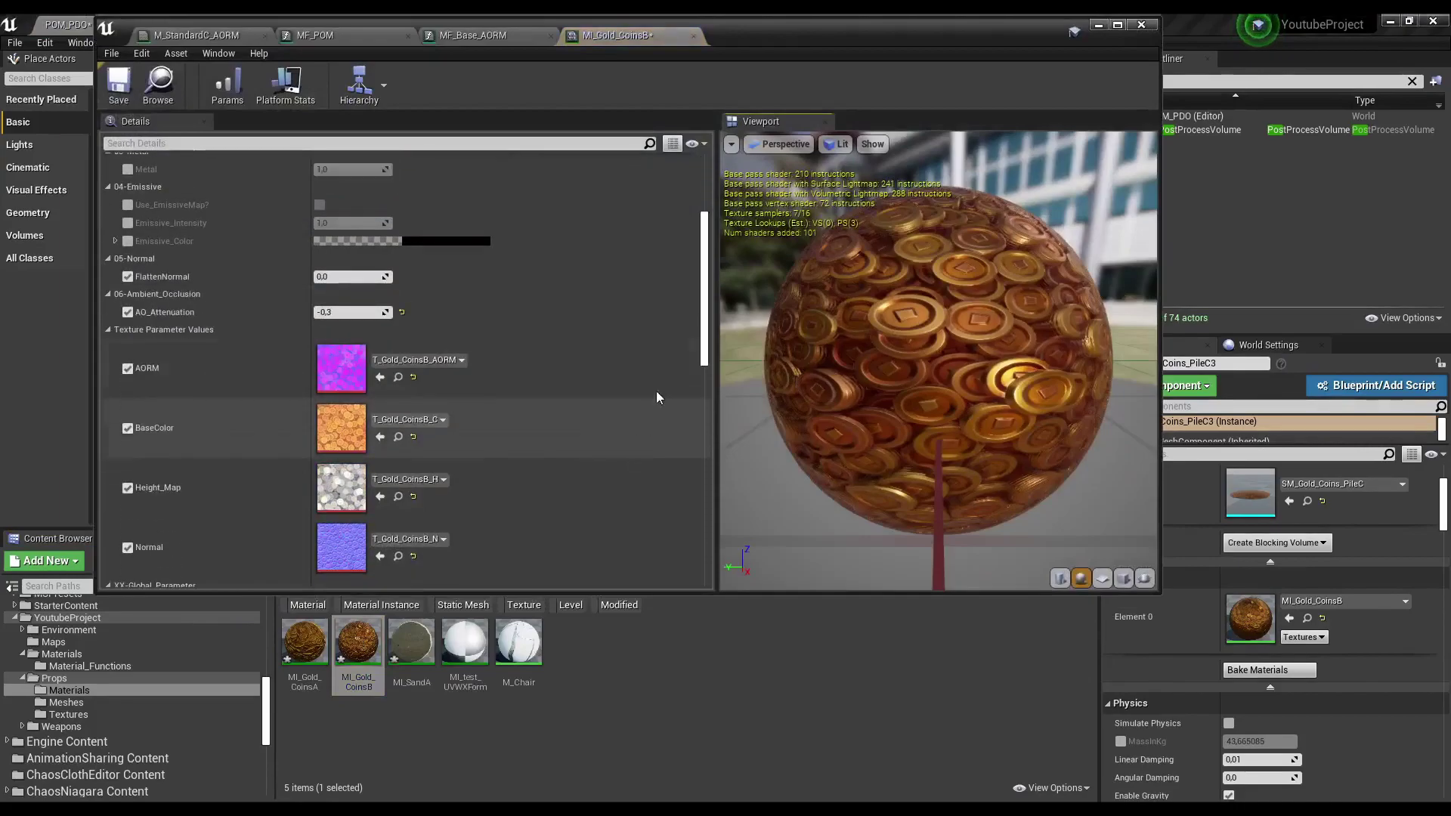
left_click_drag(703, 333, 704, 537)
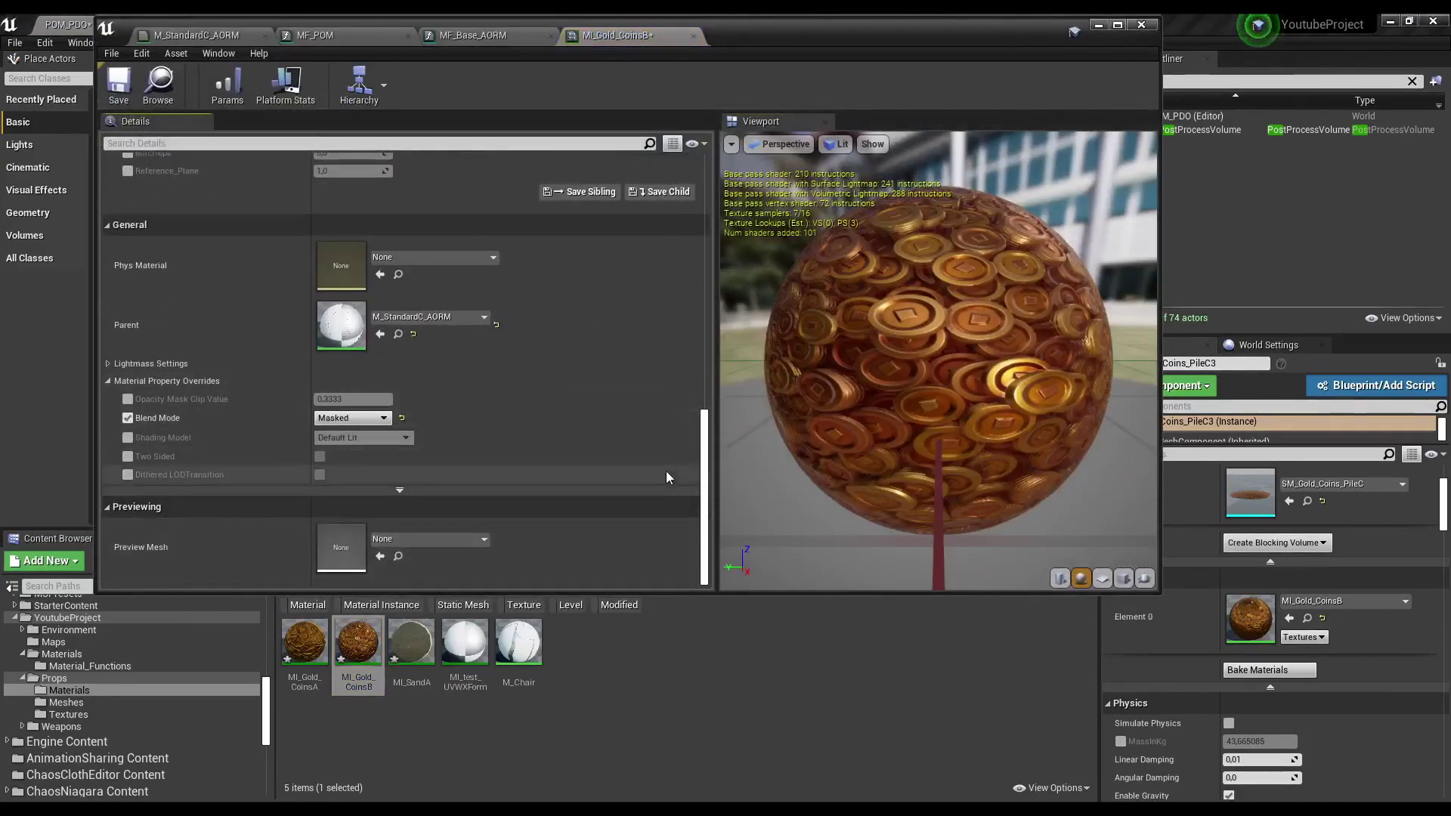
left_click_drag(705, 473, 705, 355)
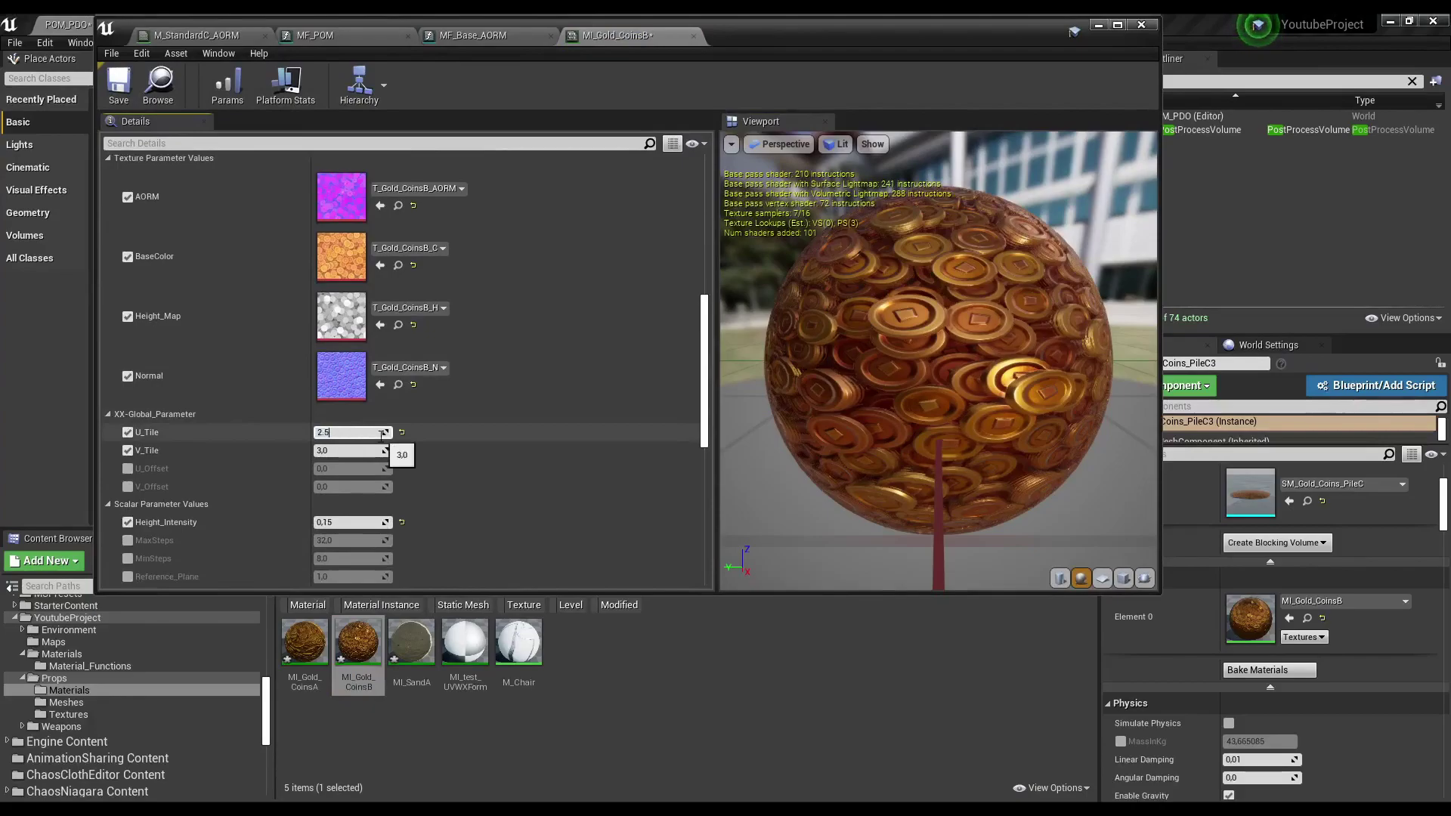
left_click(357, 450)
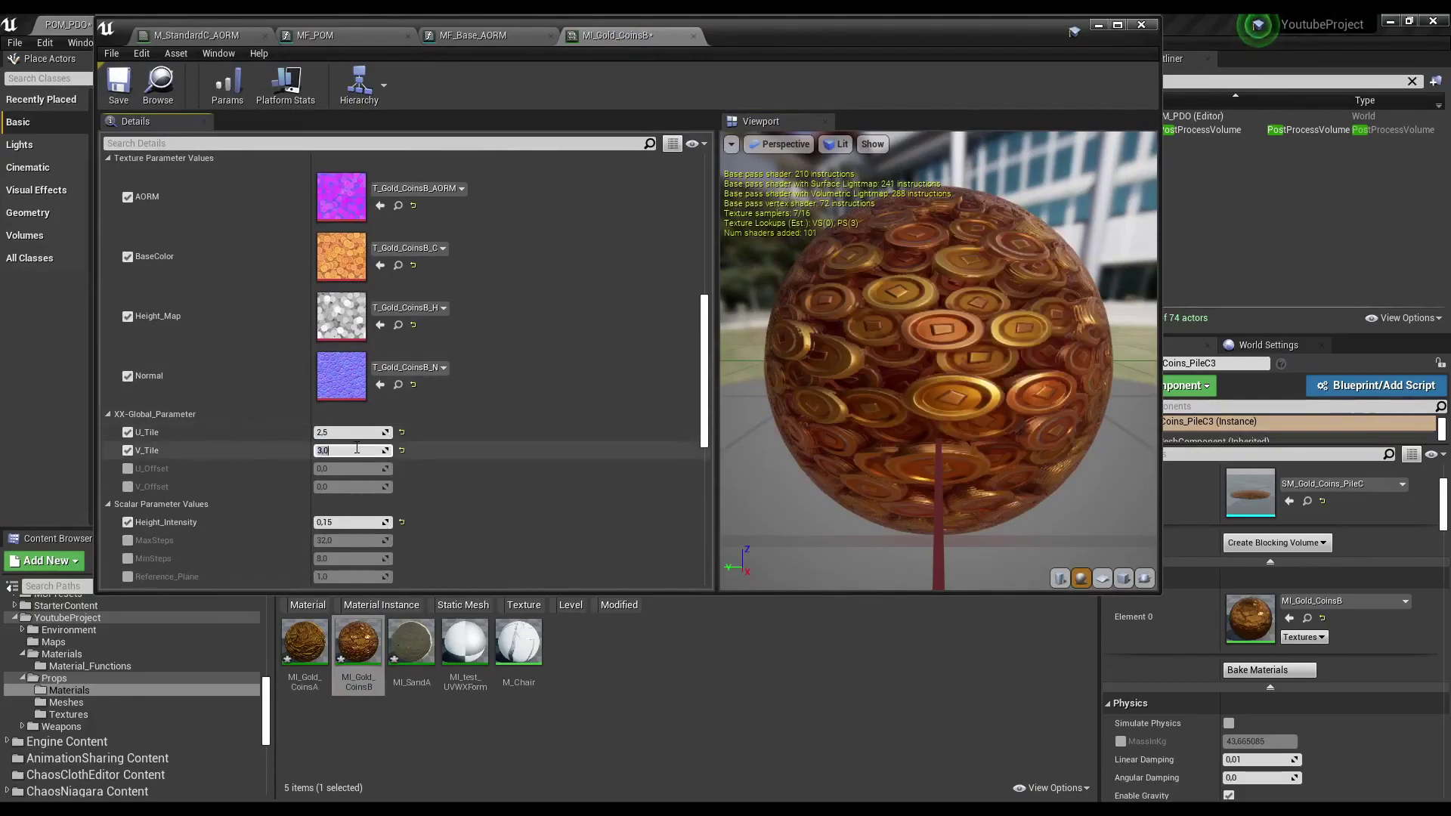
type("2.5")
key("Return")
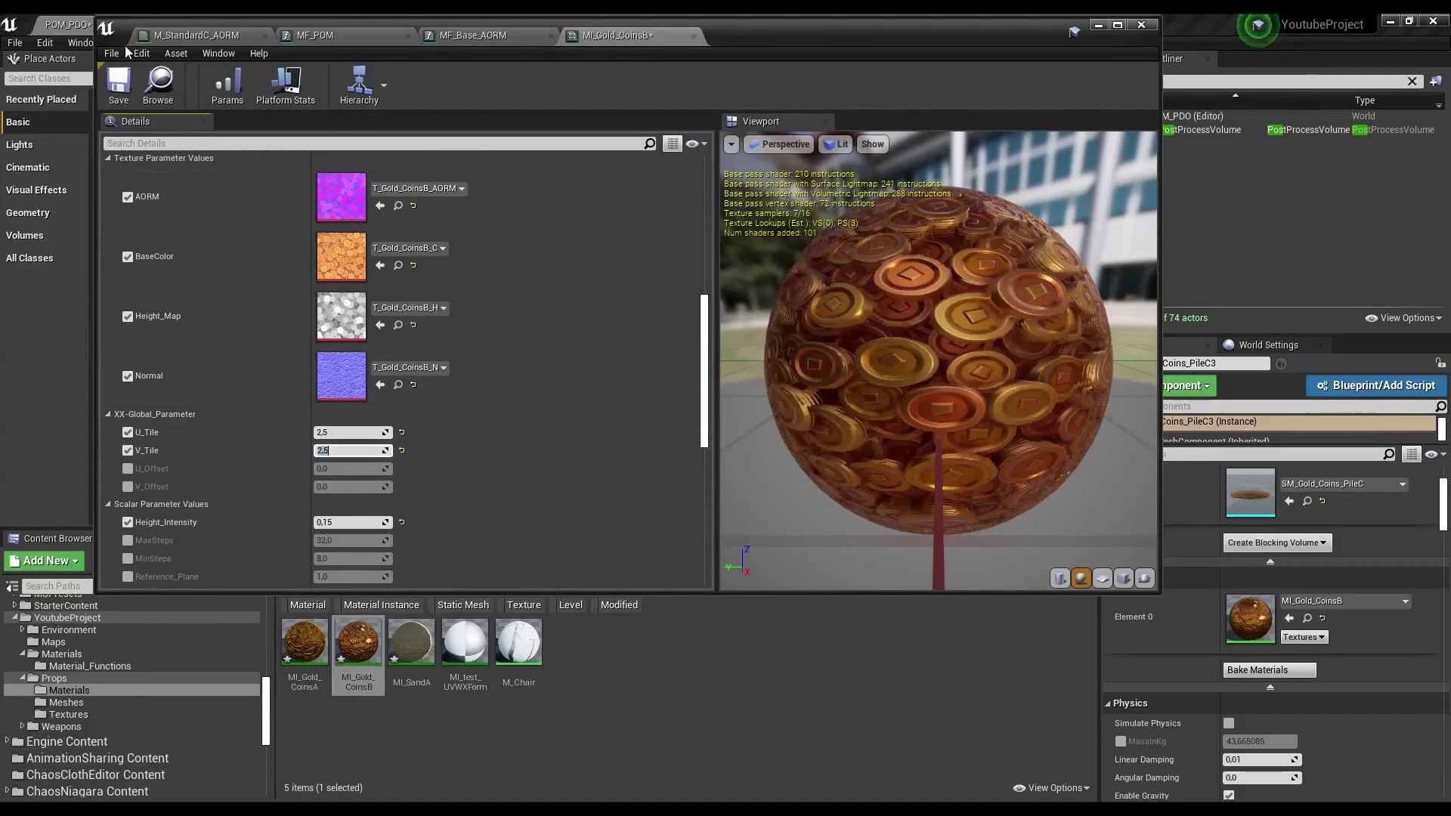
left_click(118, 82)
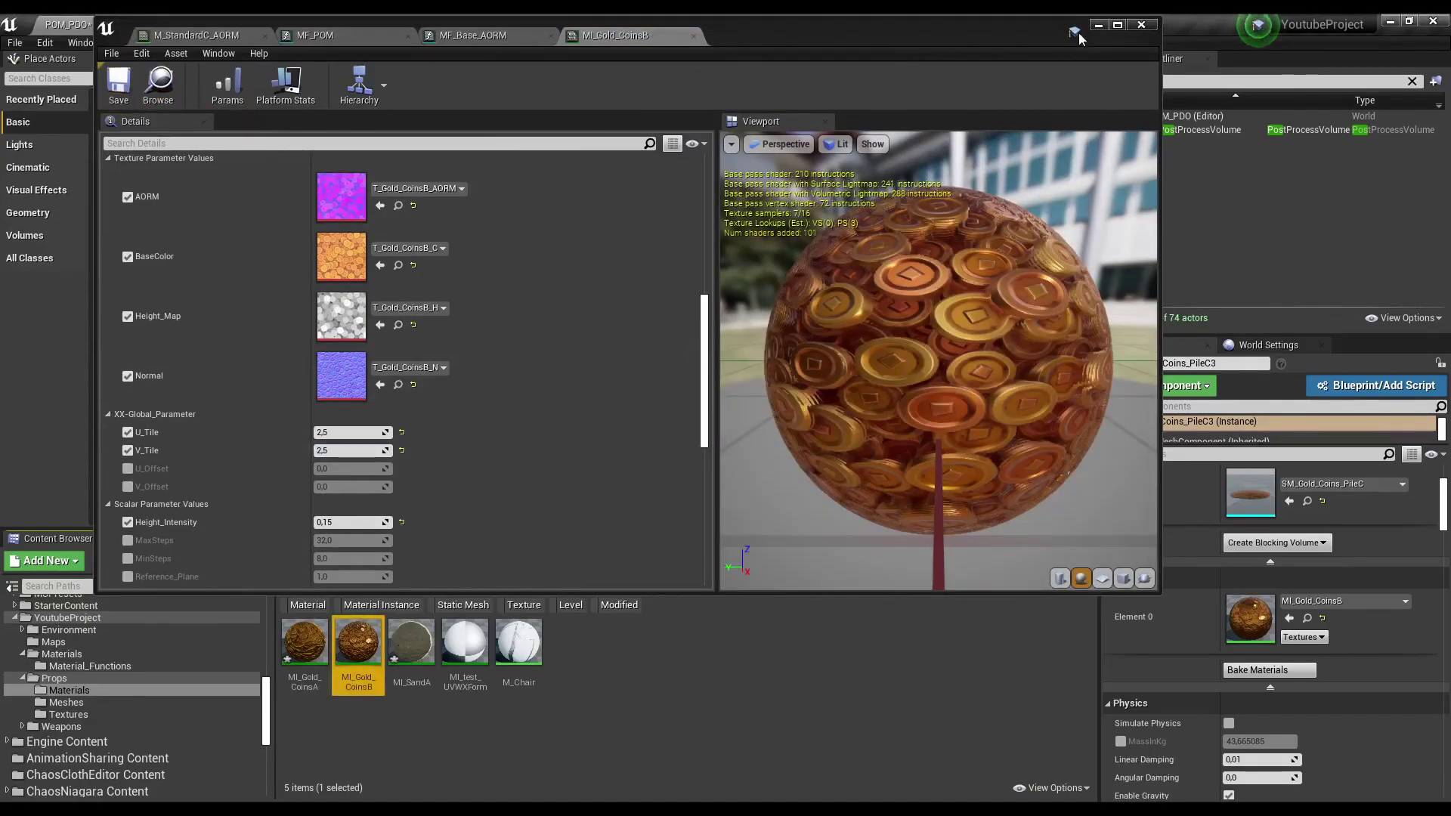
left_click(1098, 27)
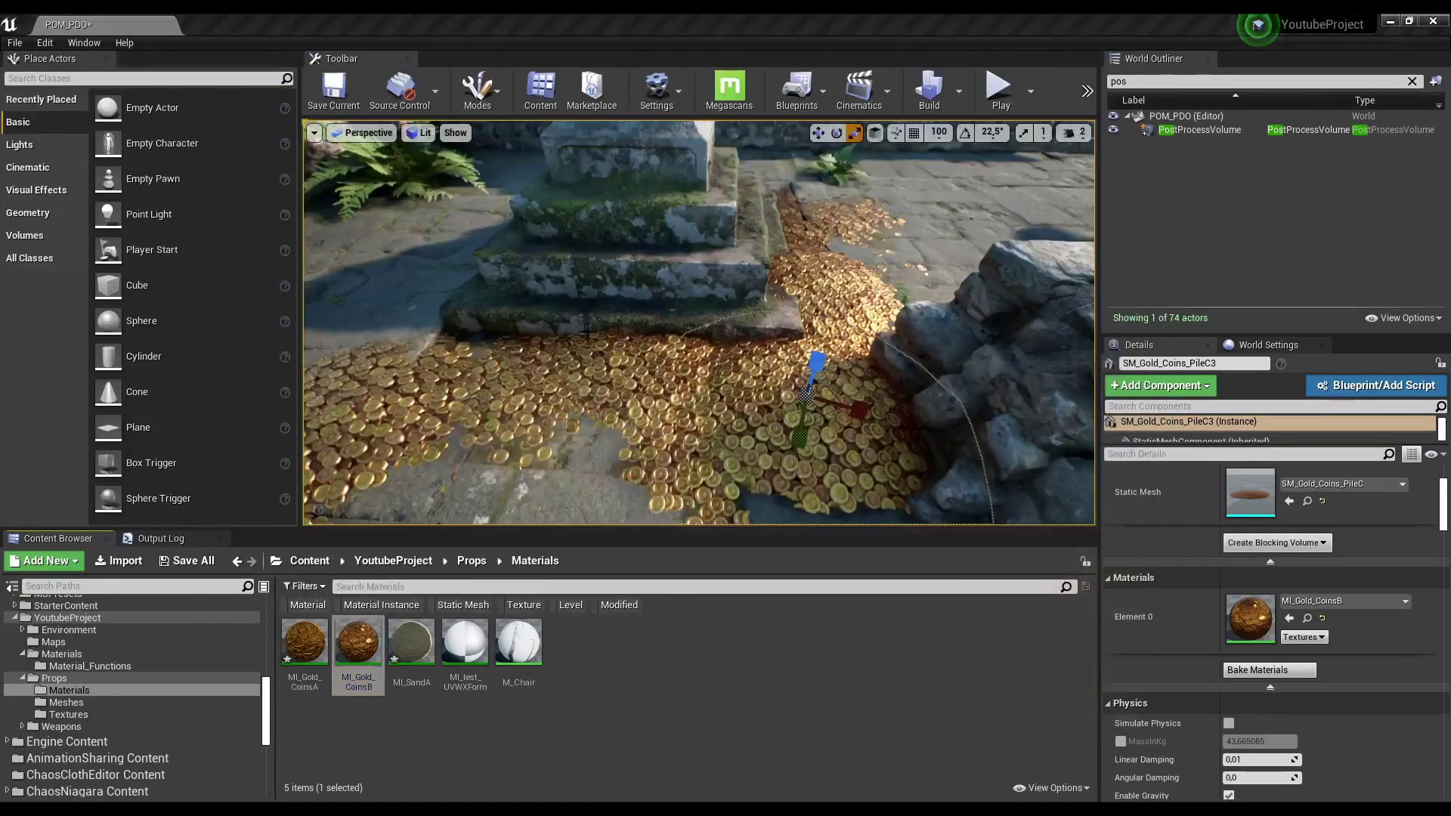
right_click_drag(587, 330, 587, 330)
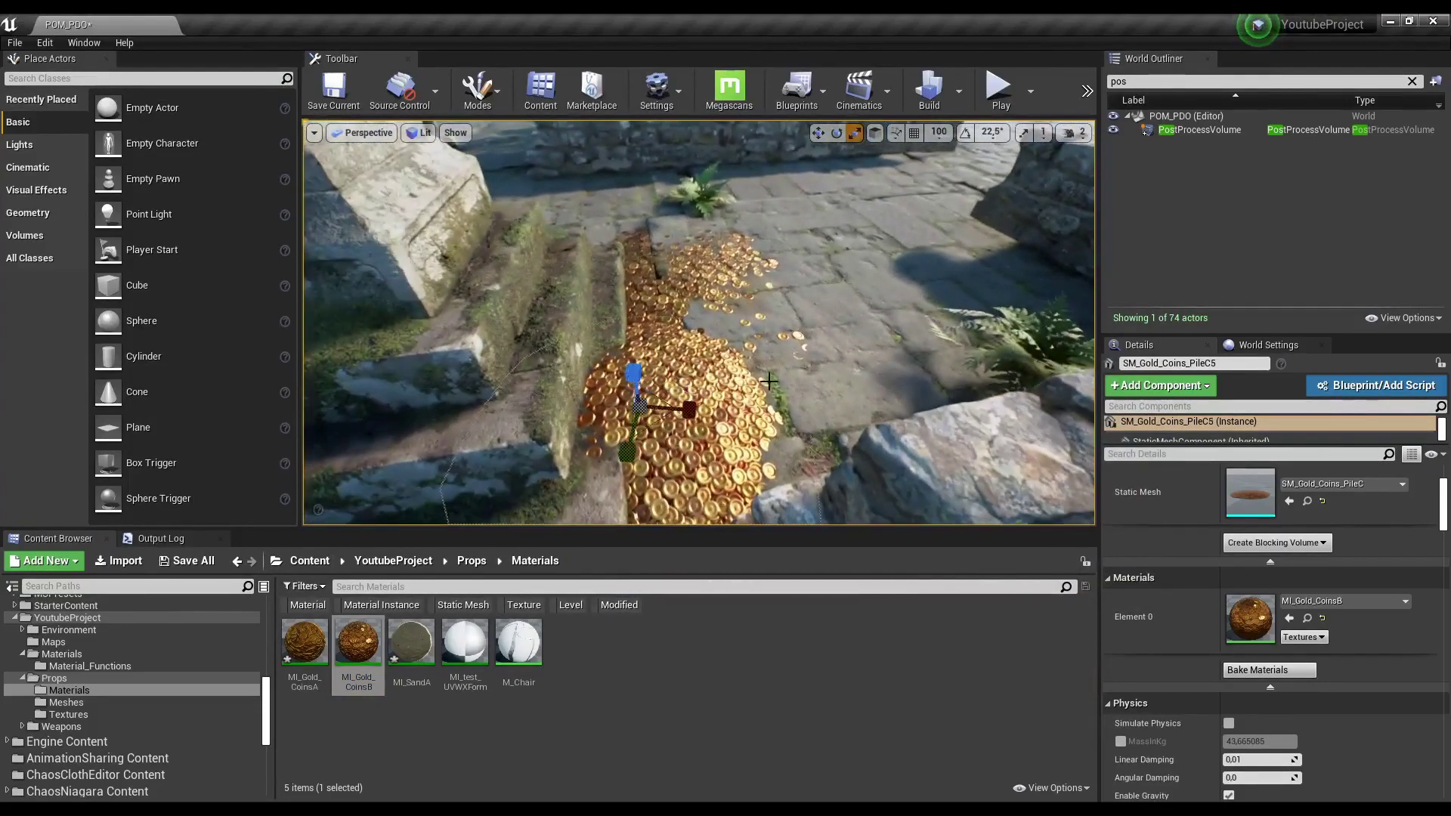
key("f")
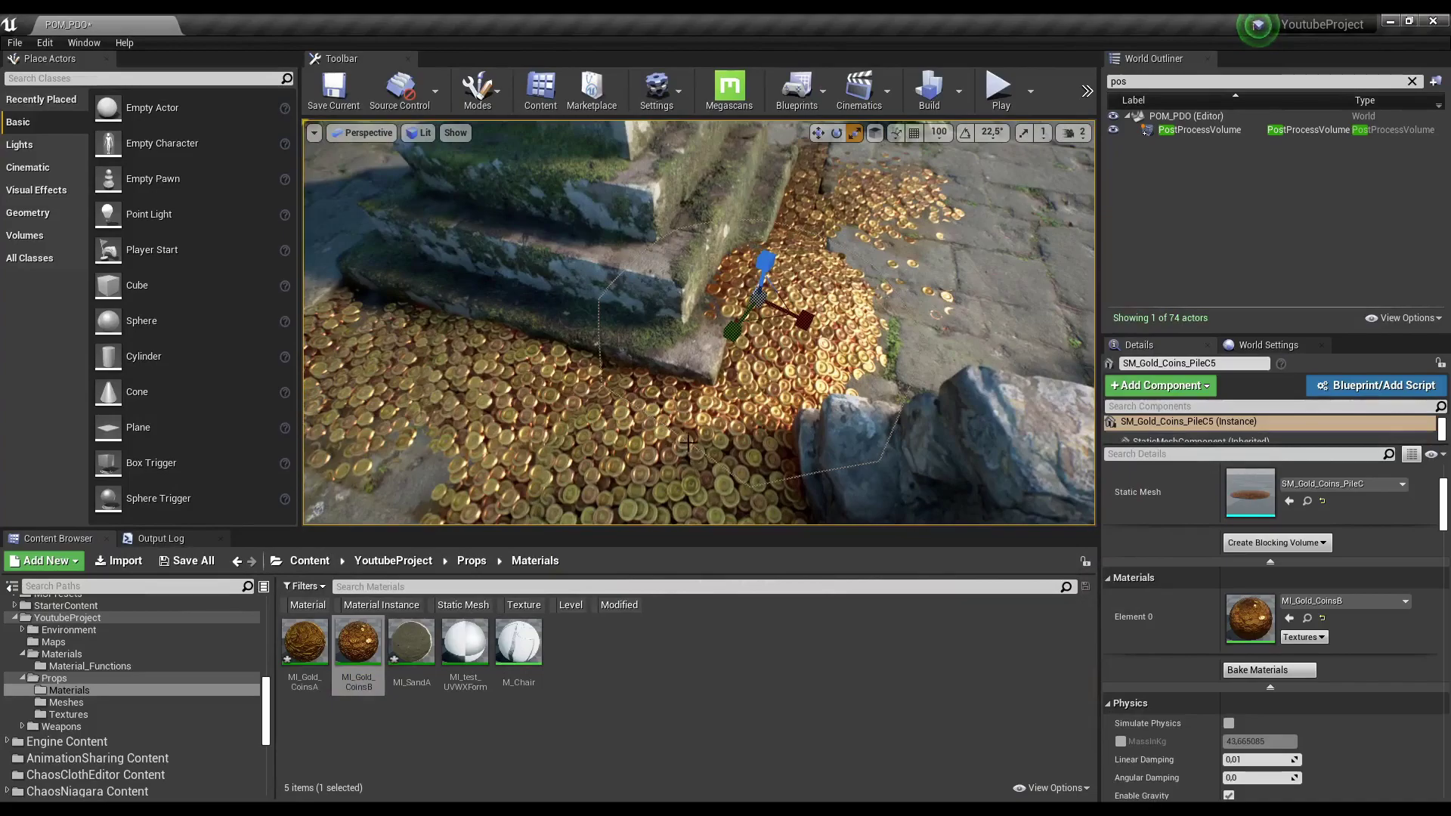
right_click_drag(686, 428, 686, 428)
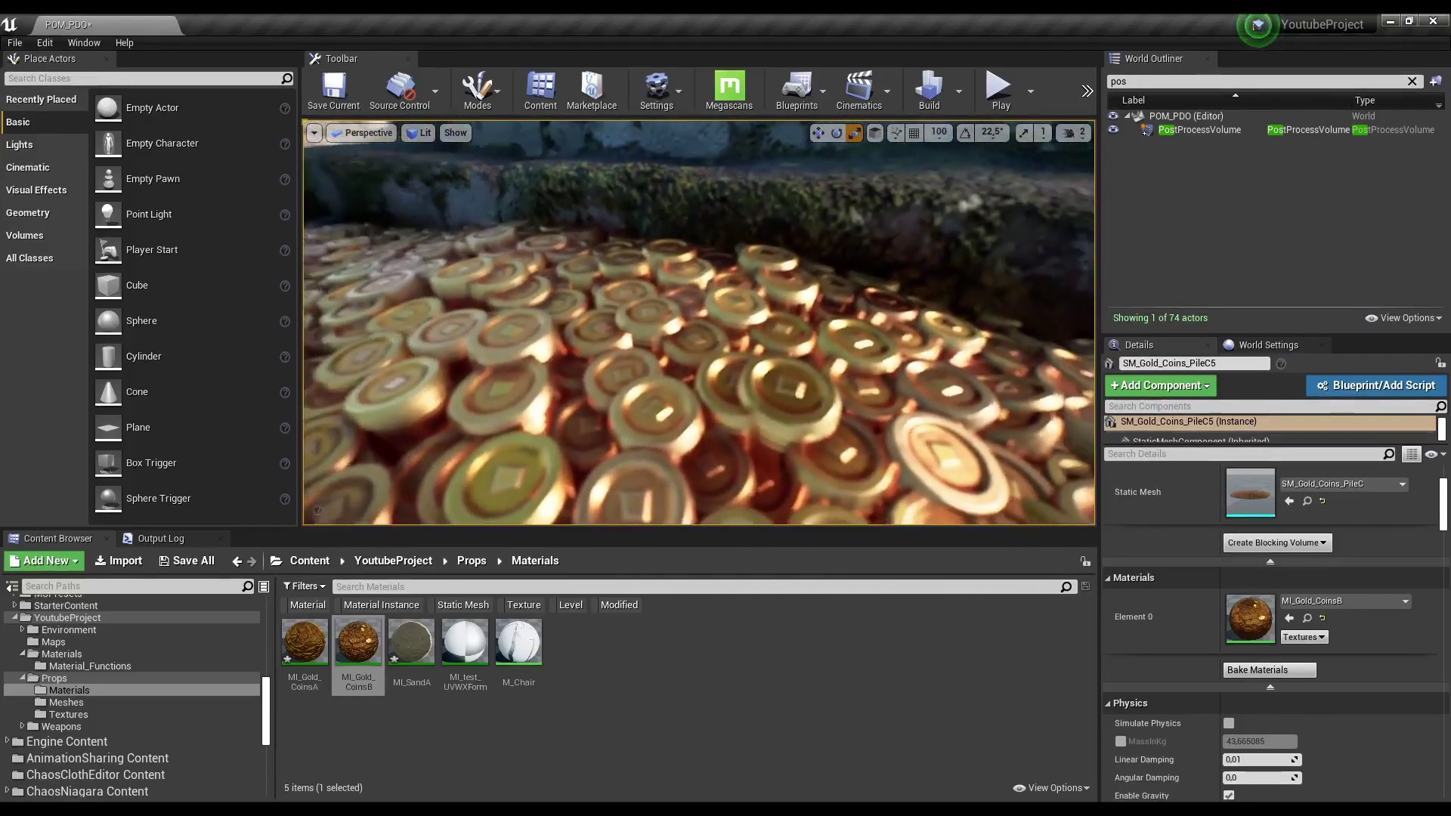
right_click_drag(721, 423, 787, 441)
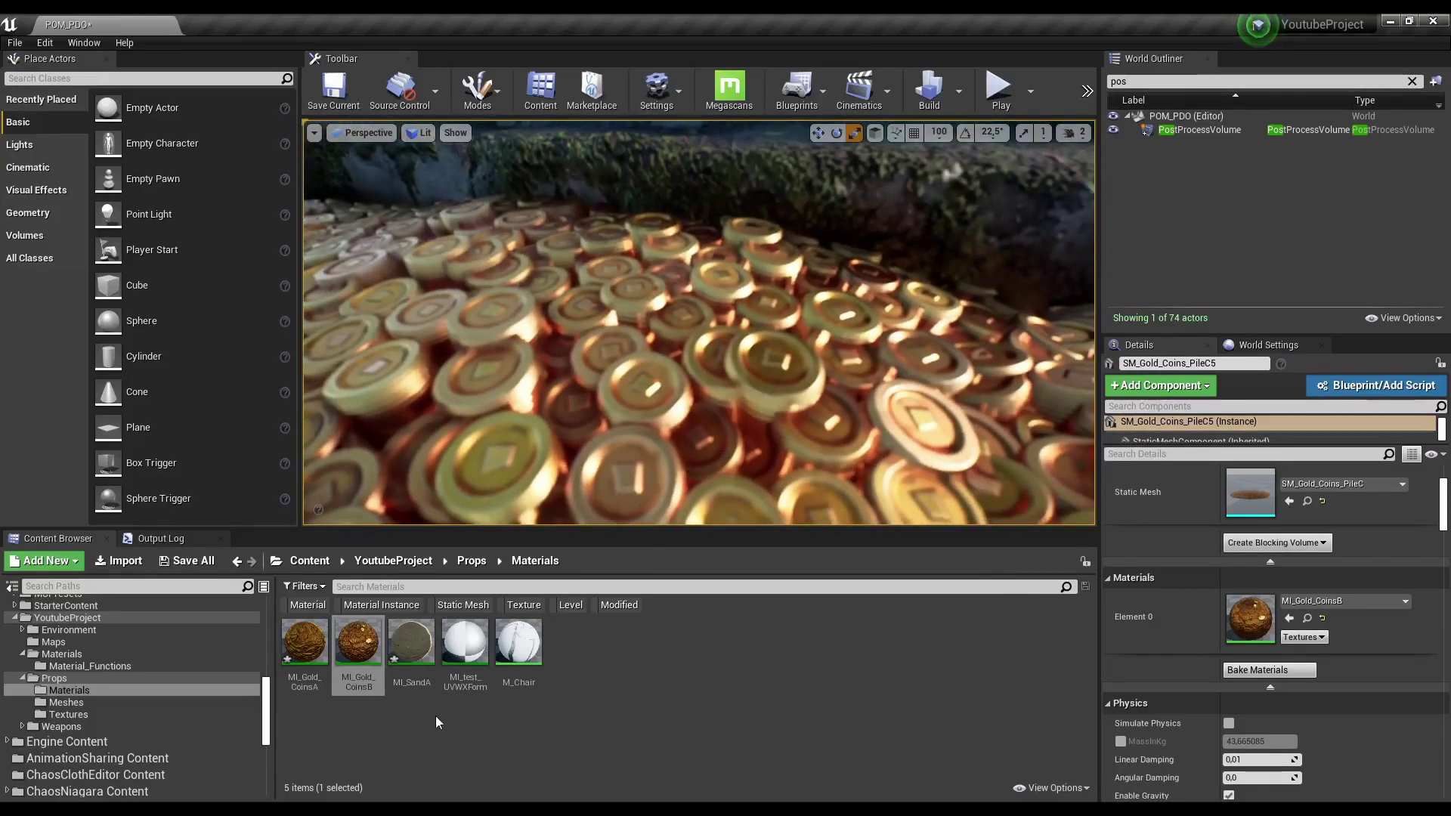
Reopen MI_Gold_CoinsB and override its MaxSteps parameter to 8.
double_click(374, 637)
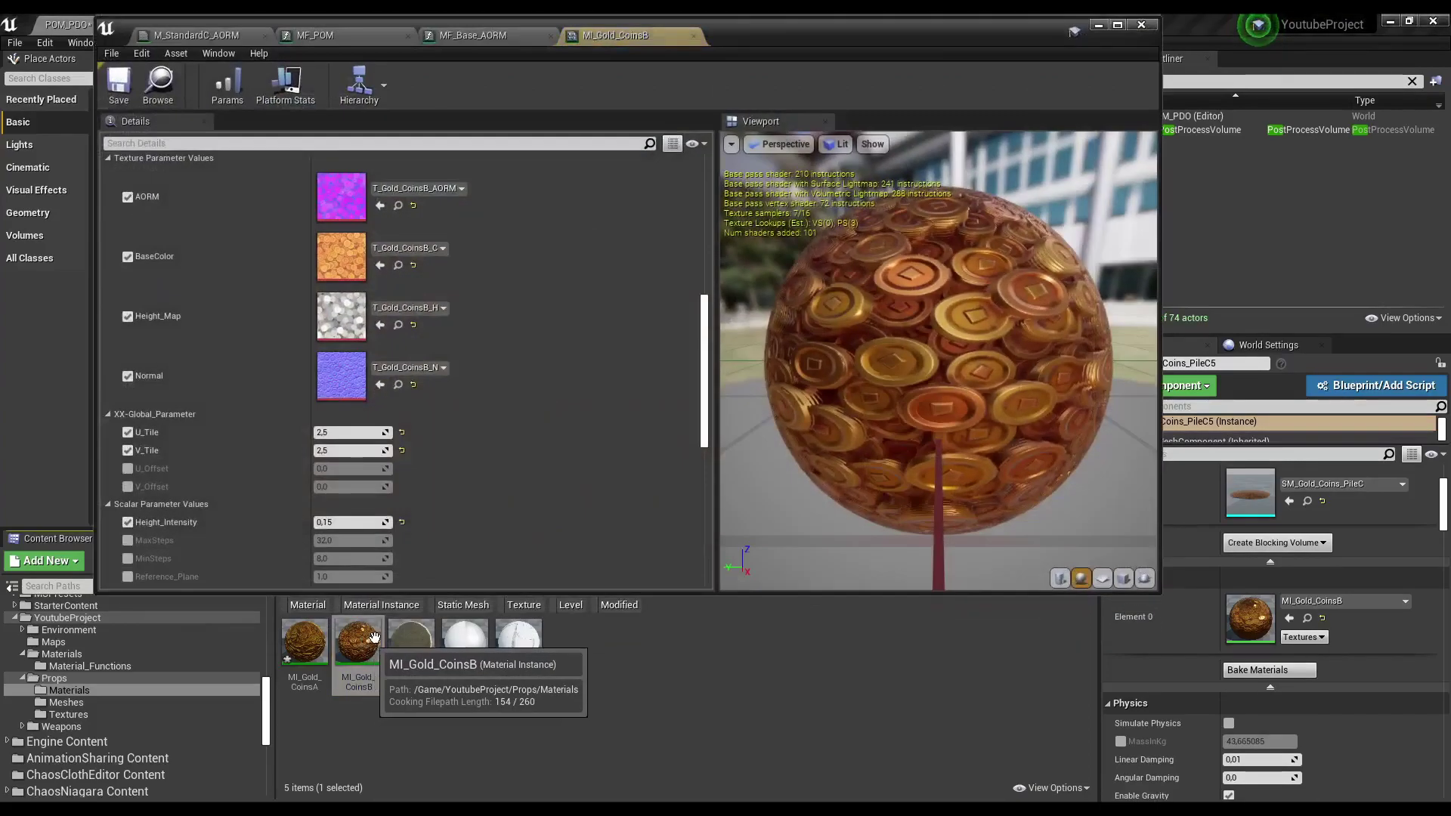
left_click_drag(736, 30, 1142, 56)
scroll(895, 406, "up", 2)
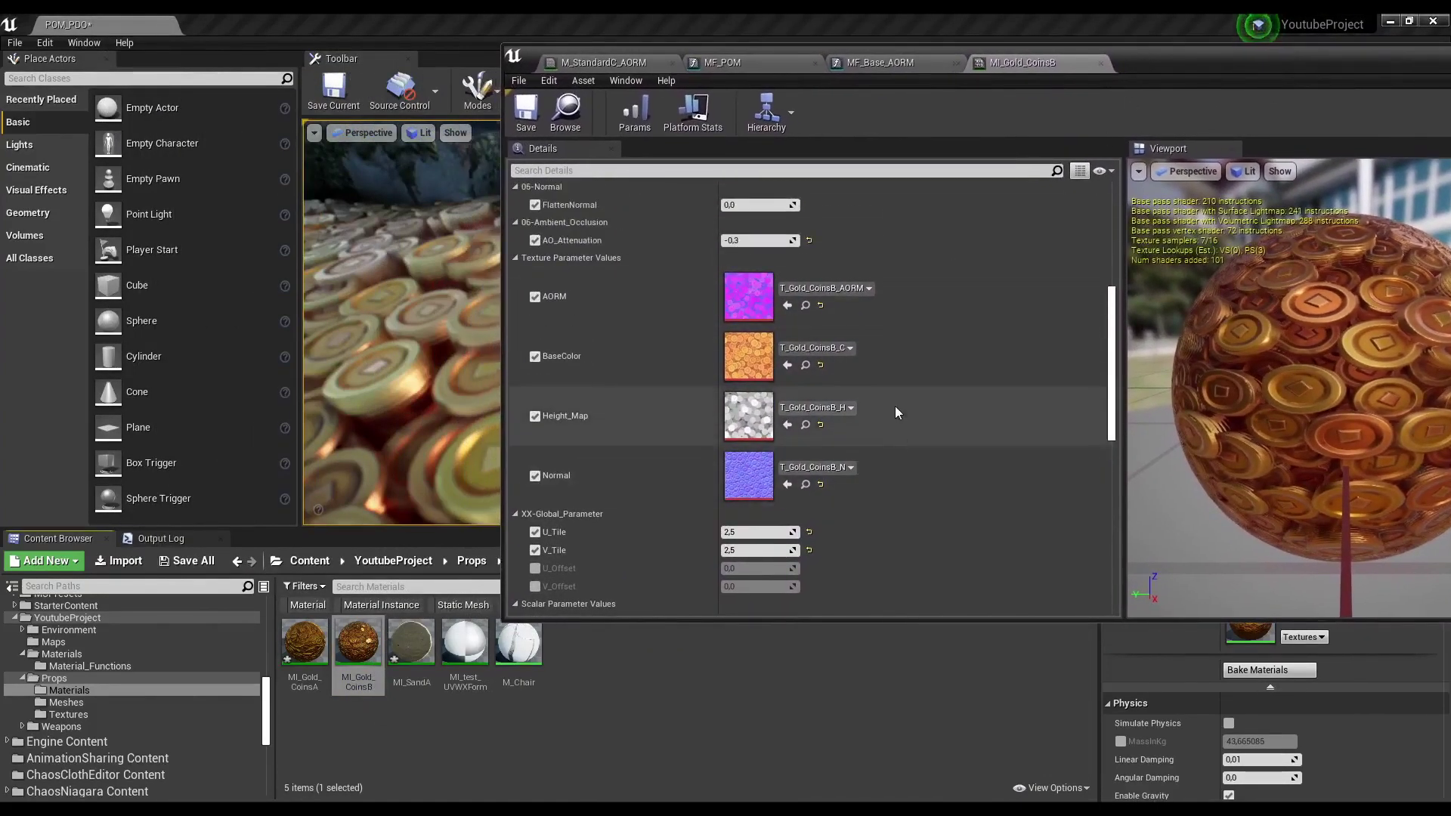
scroll(894, 408, "up", 2)
scroll(895, 406, "up", 2)
scroll(886, 397, "down", 5)
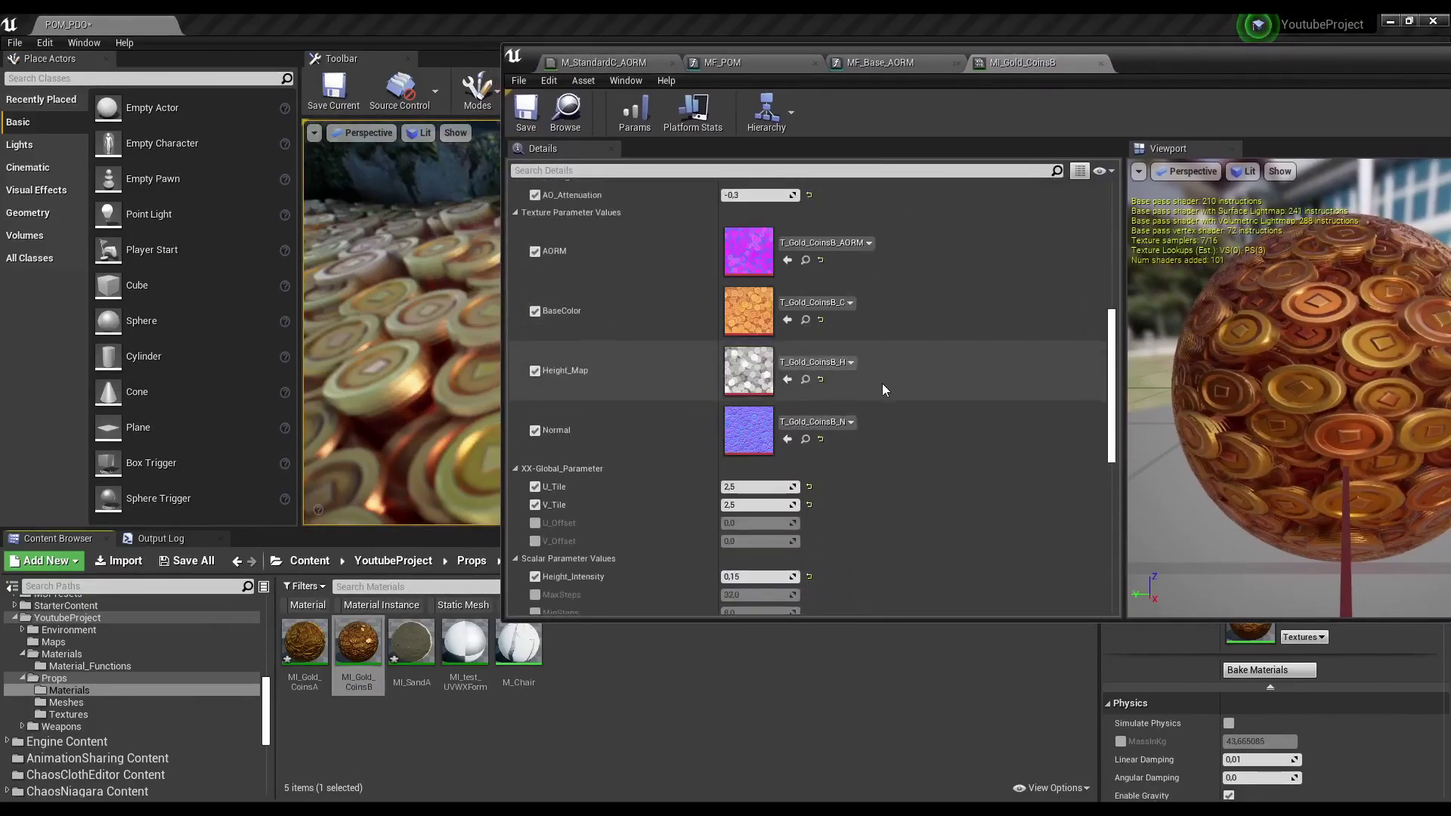
scroll(876, 385, "down", 3)
scroll(582, 439, "down", 2)
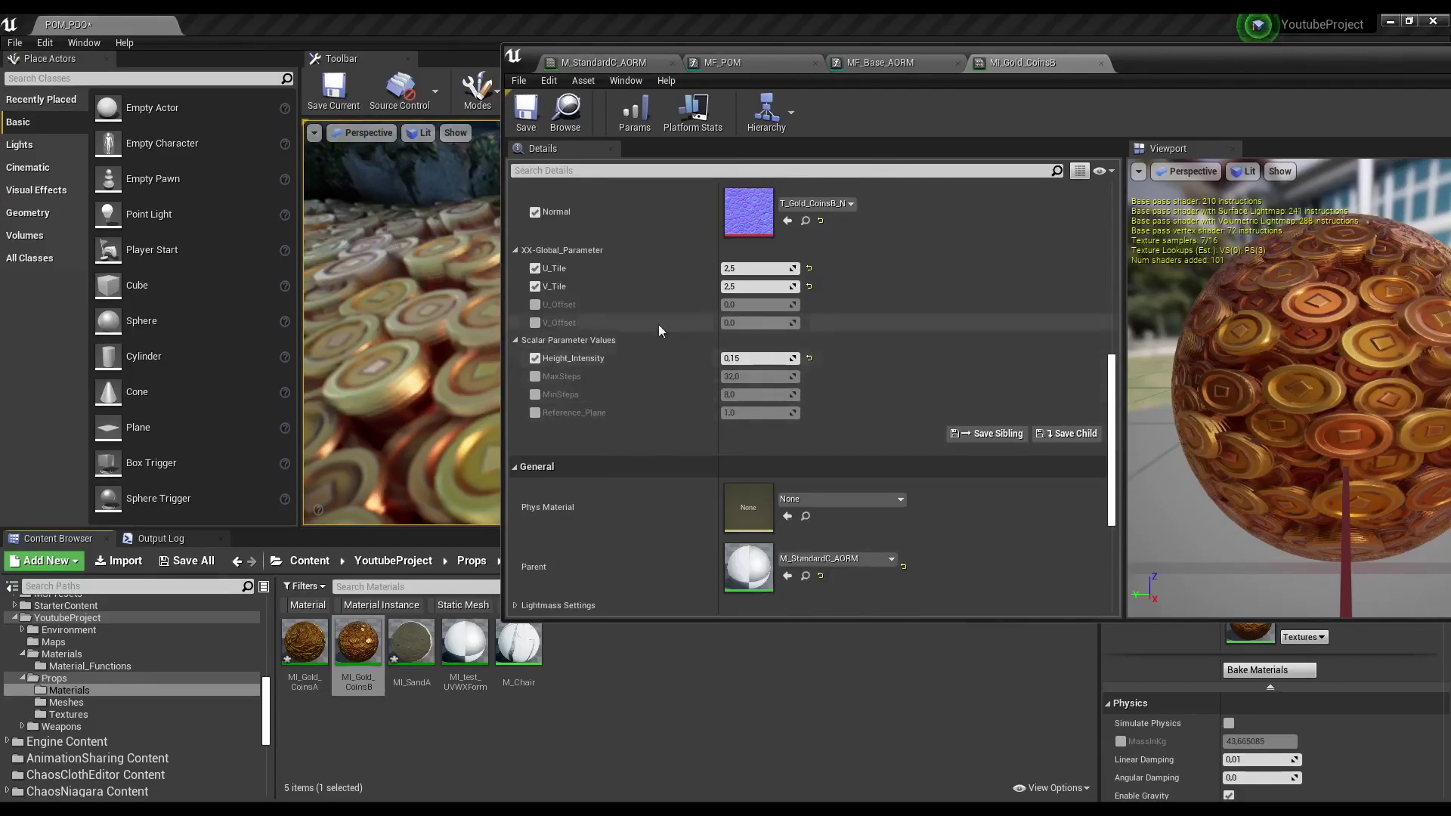
left_click(536, 377)
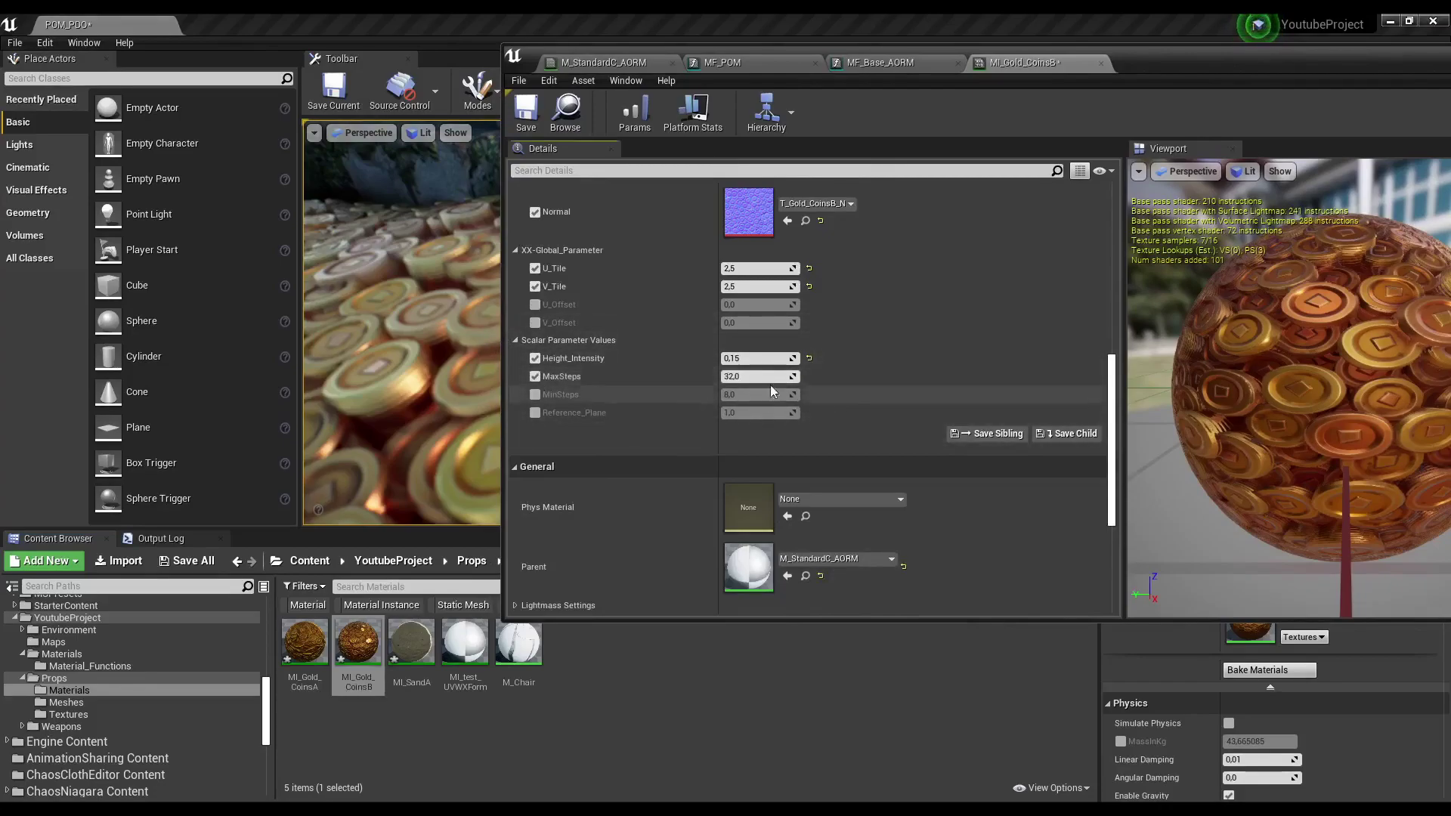
left_click(759, 379)
type("8")
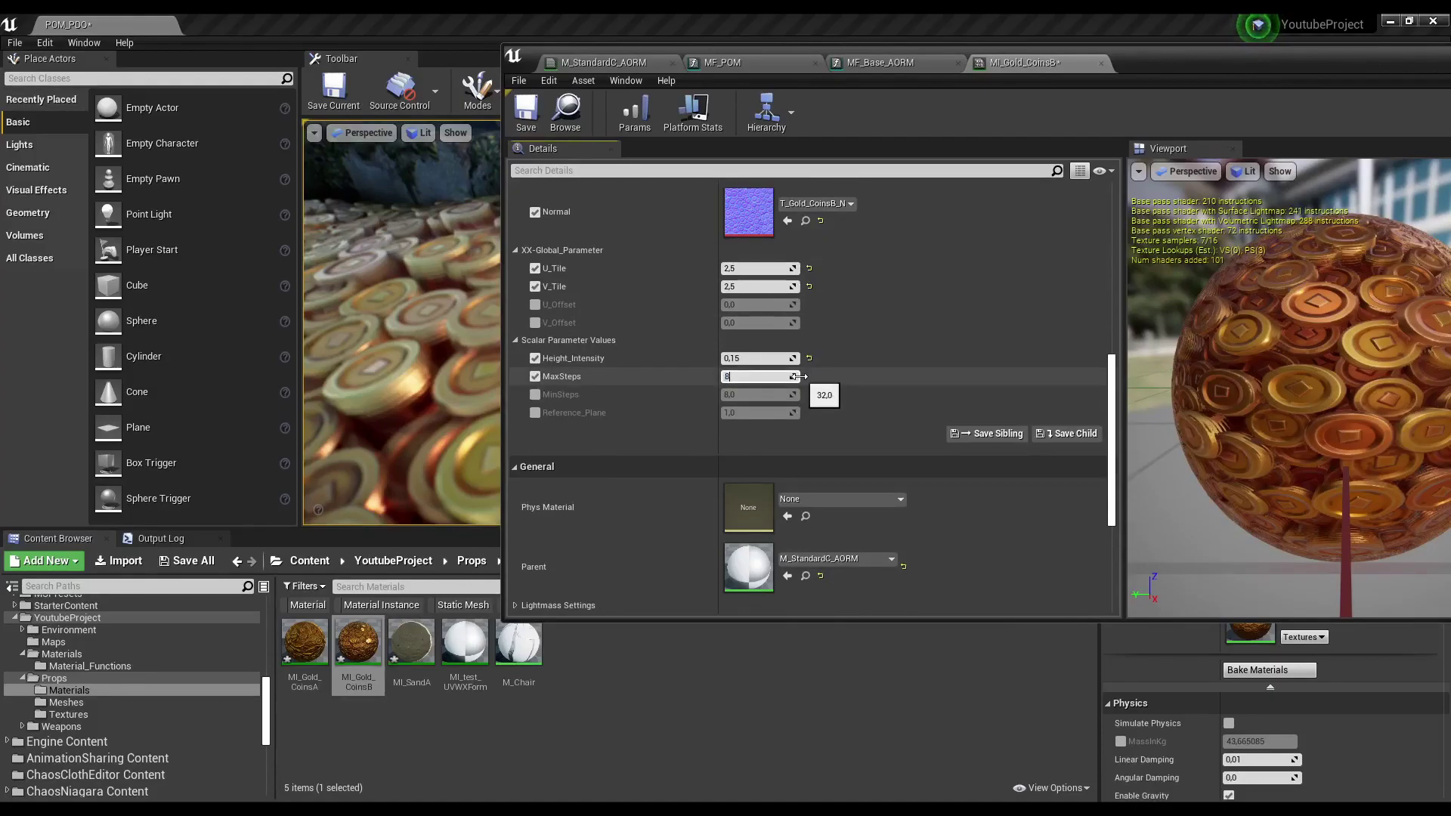
key("Return")
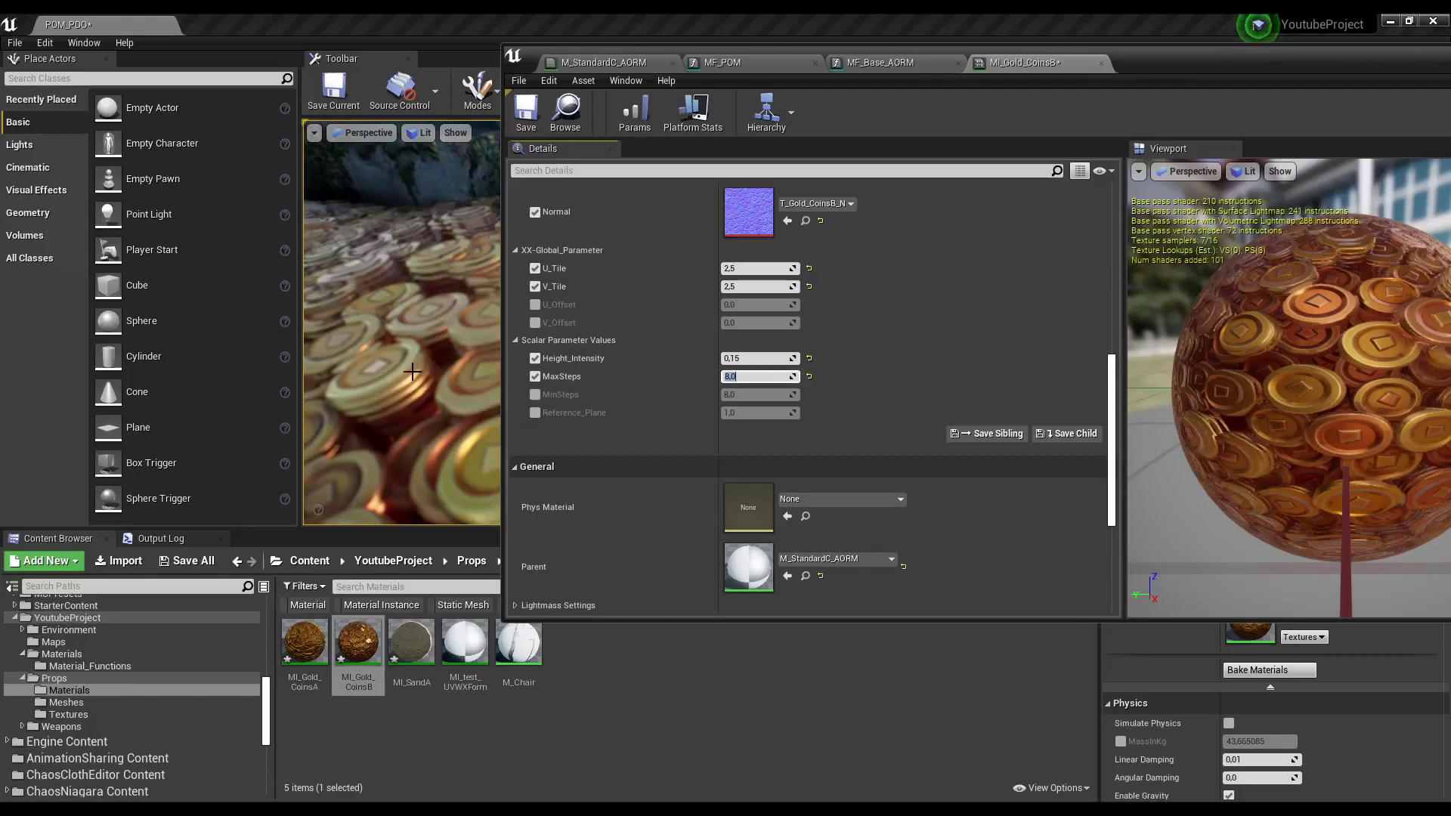
Enable the MinSteps override and set it to 4.
right_click_drag(416, 412, 751, 390)
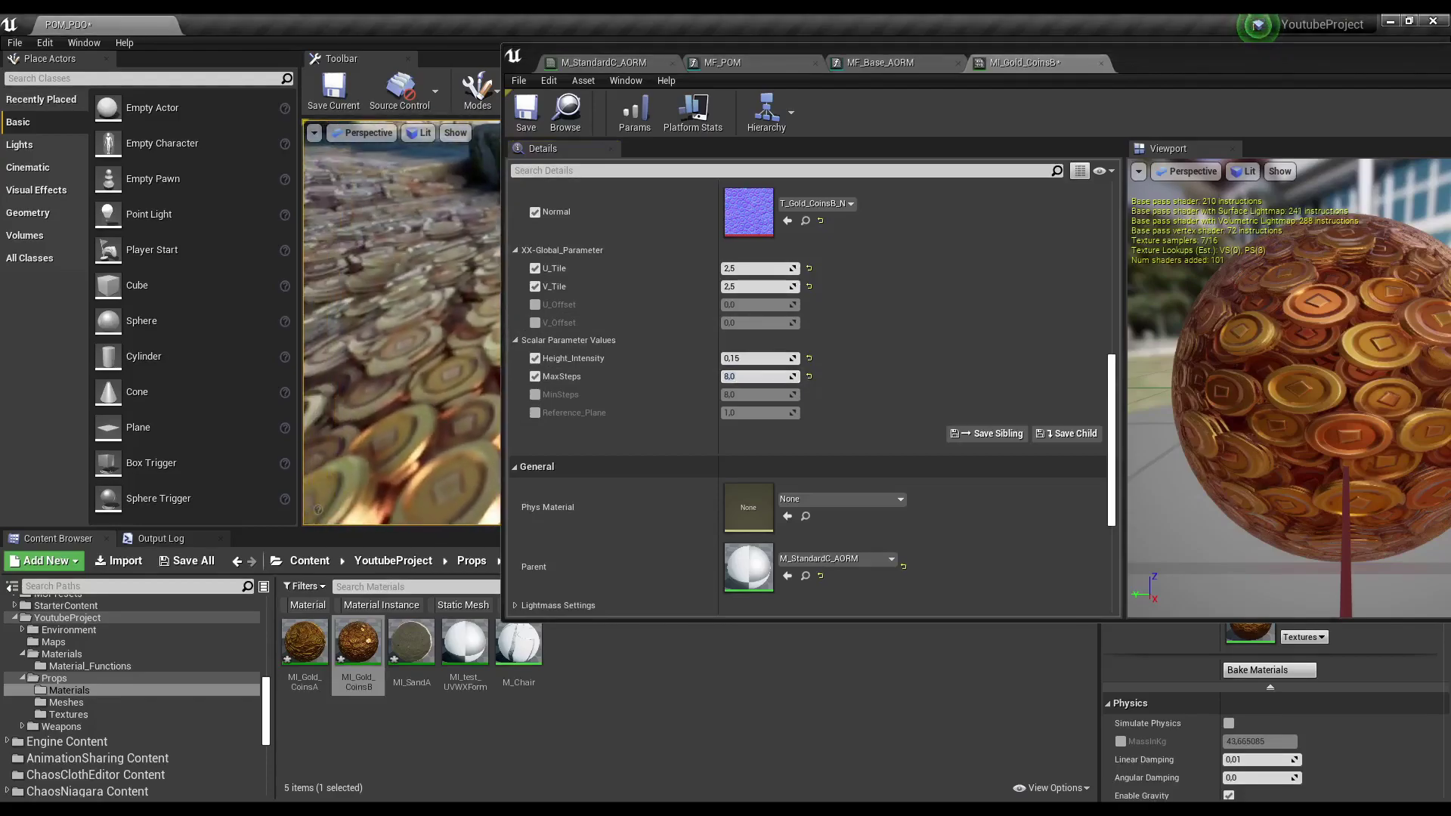
left_click(535, 395)
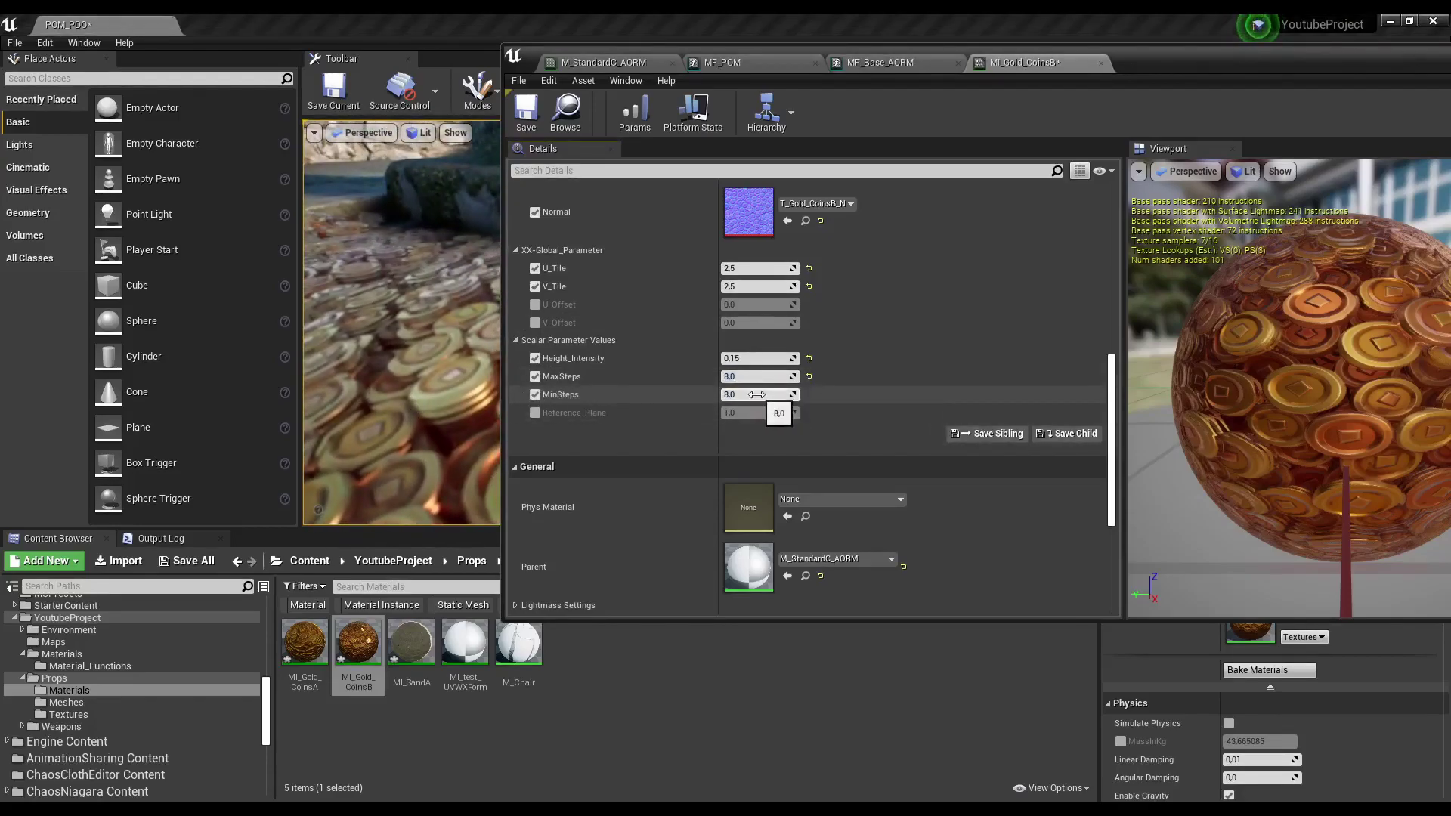
left_click(771, 395)
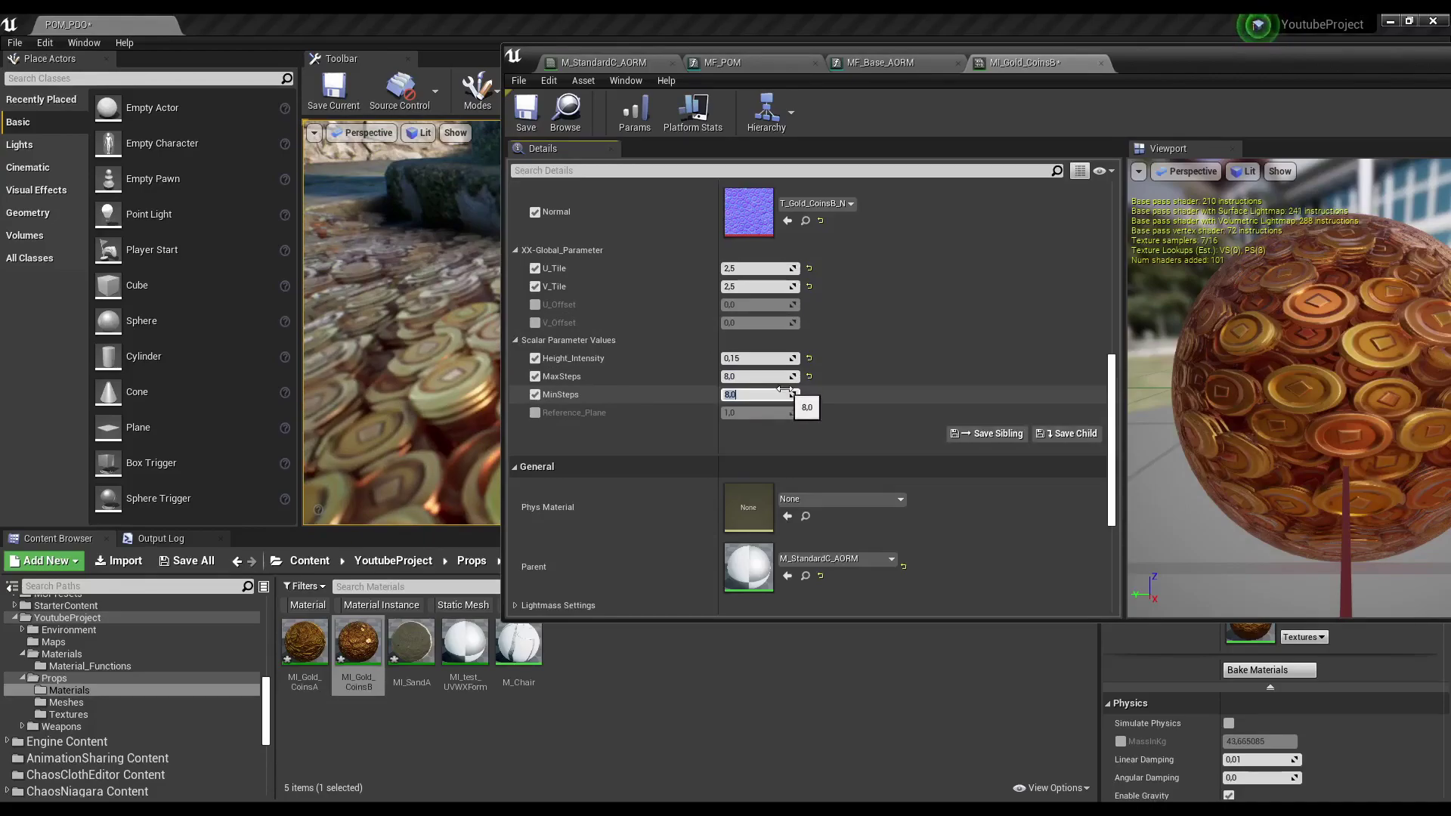
type("4")
key("Return")
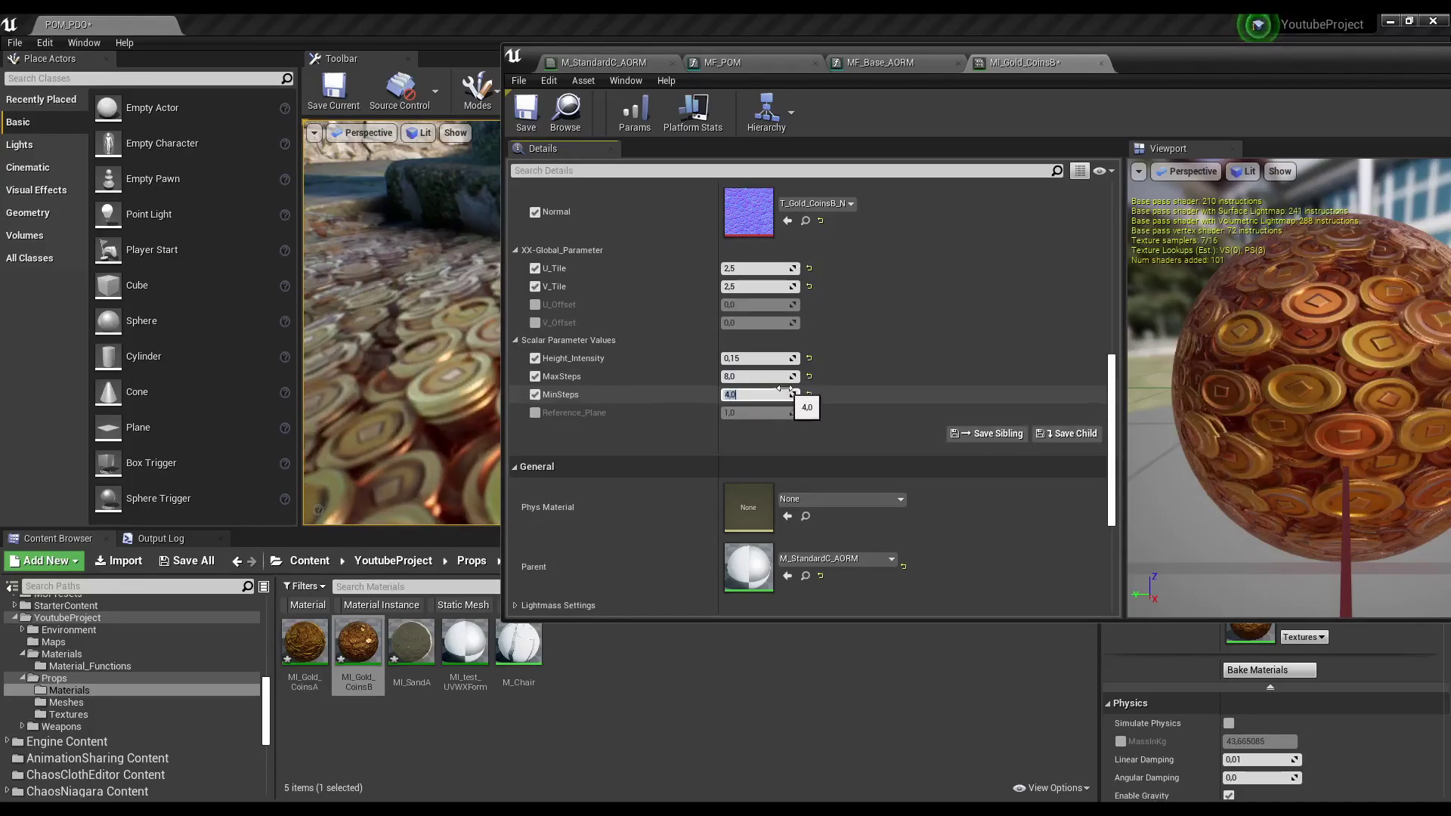
left_click_drag(1133, 63, 1295, 69)
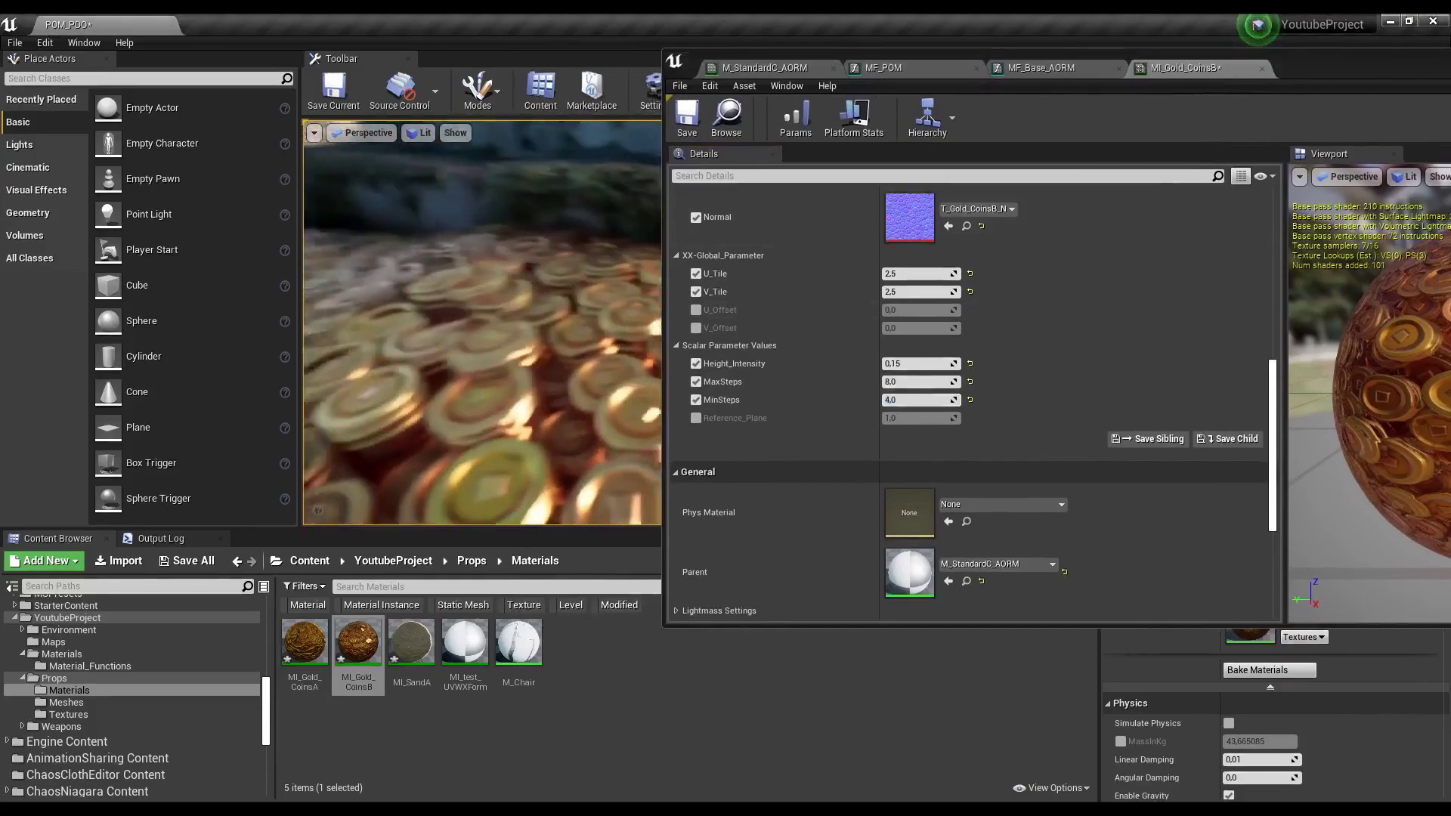
right_click_drag(515, 337, 516, 337)
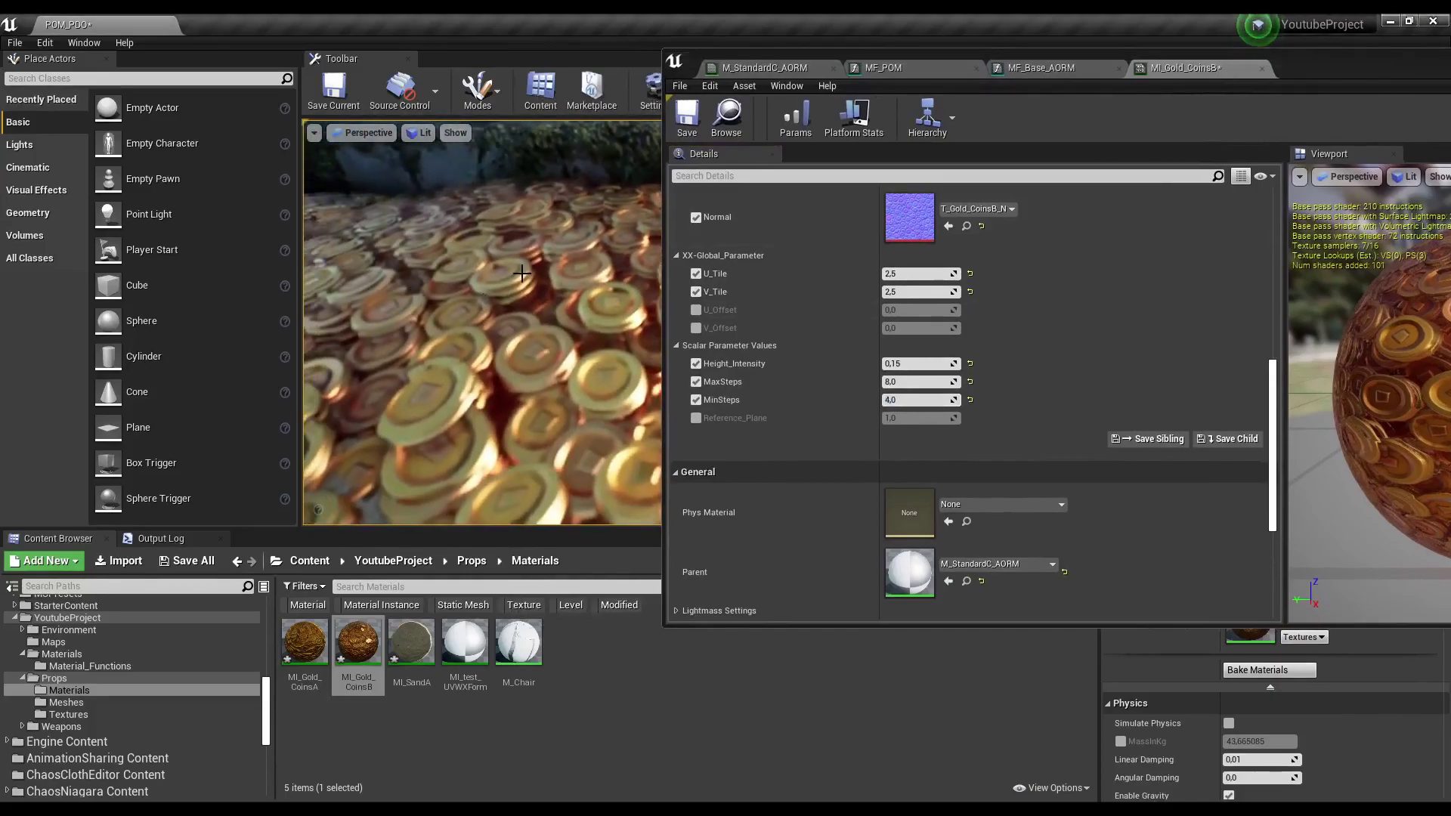
Try MinSteps 2 and MaxSteps 4 on MI_Gold_CoinsB while viewing the stone wall.
right_click_drag(511, 388, 510, 387)
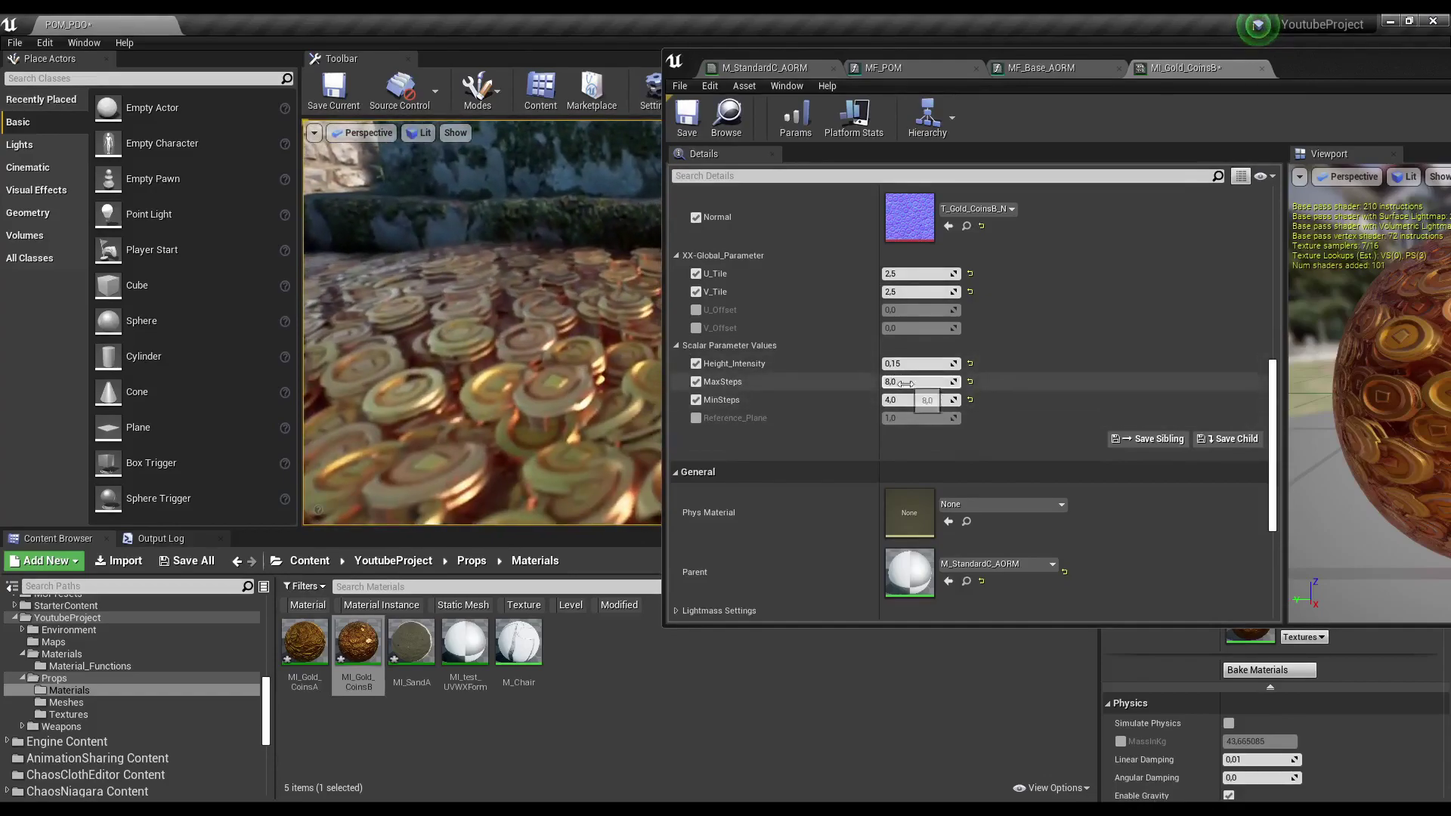
left_click(929, 400)
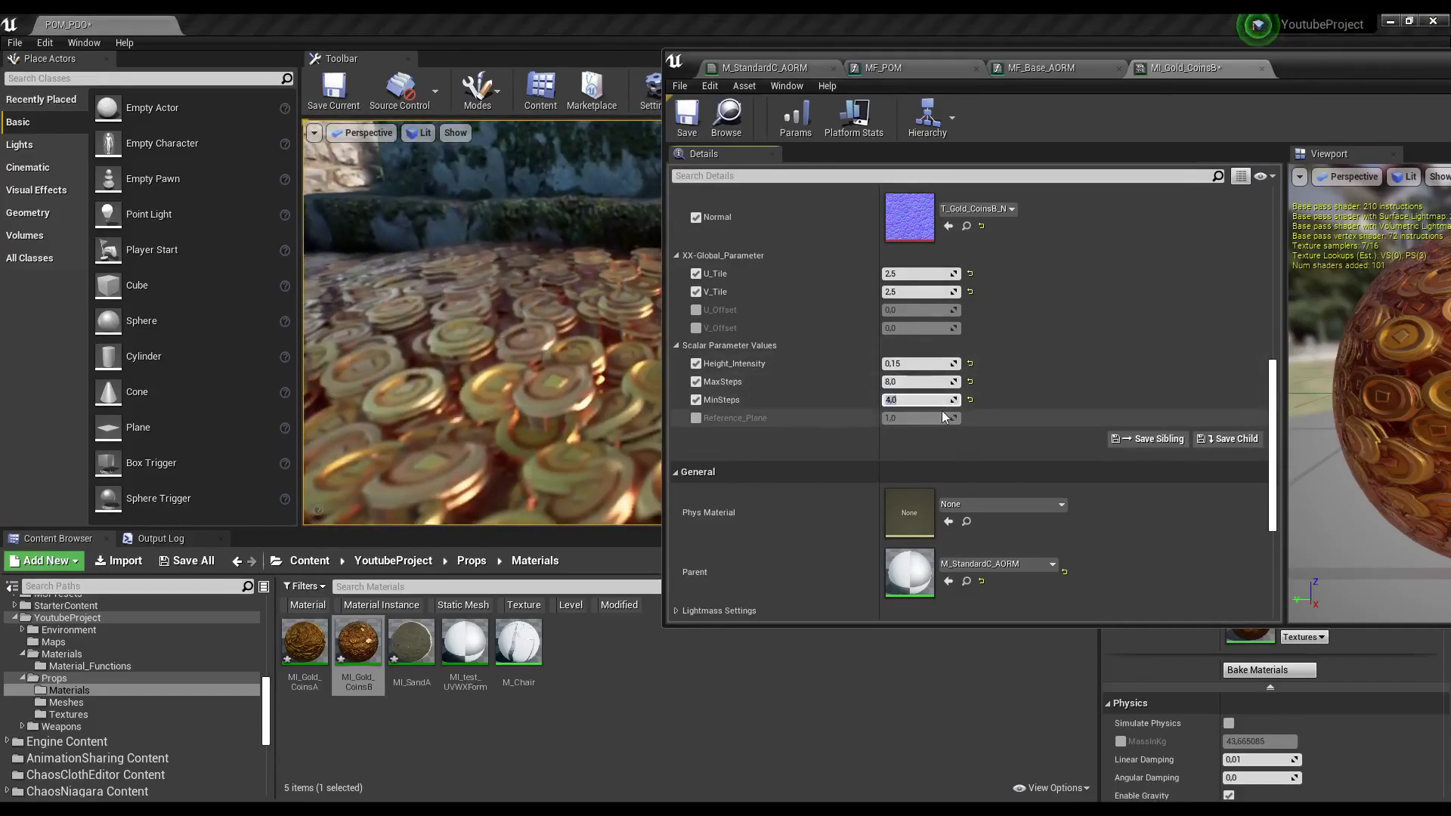
type("2")
key("Return")
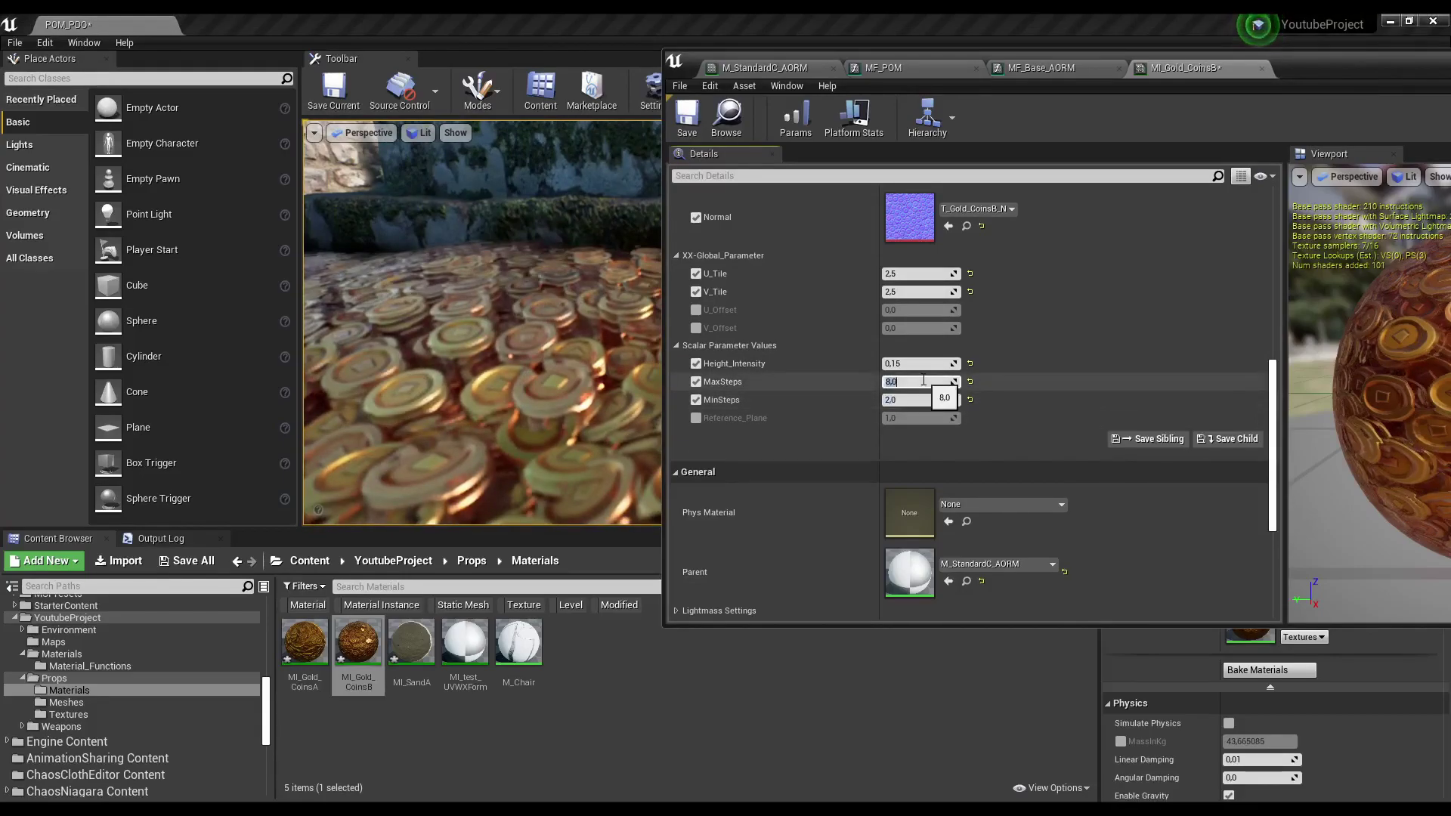
type("4")
key("Return")
right_click_drag(454, 179, 454, 178)
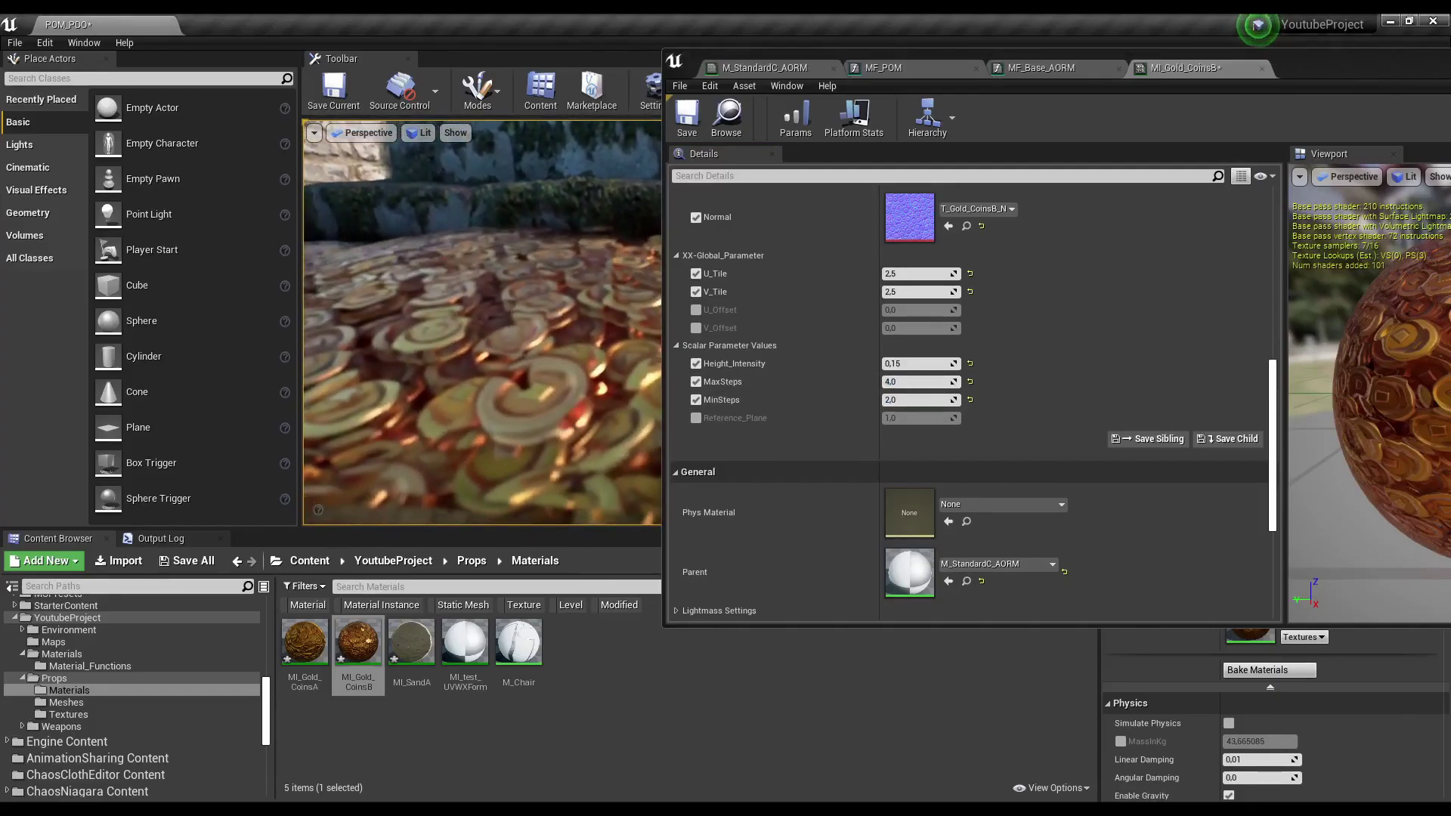
Set MaxSteps to 32 and MinSteps to 8.
left_click(921, 382)
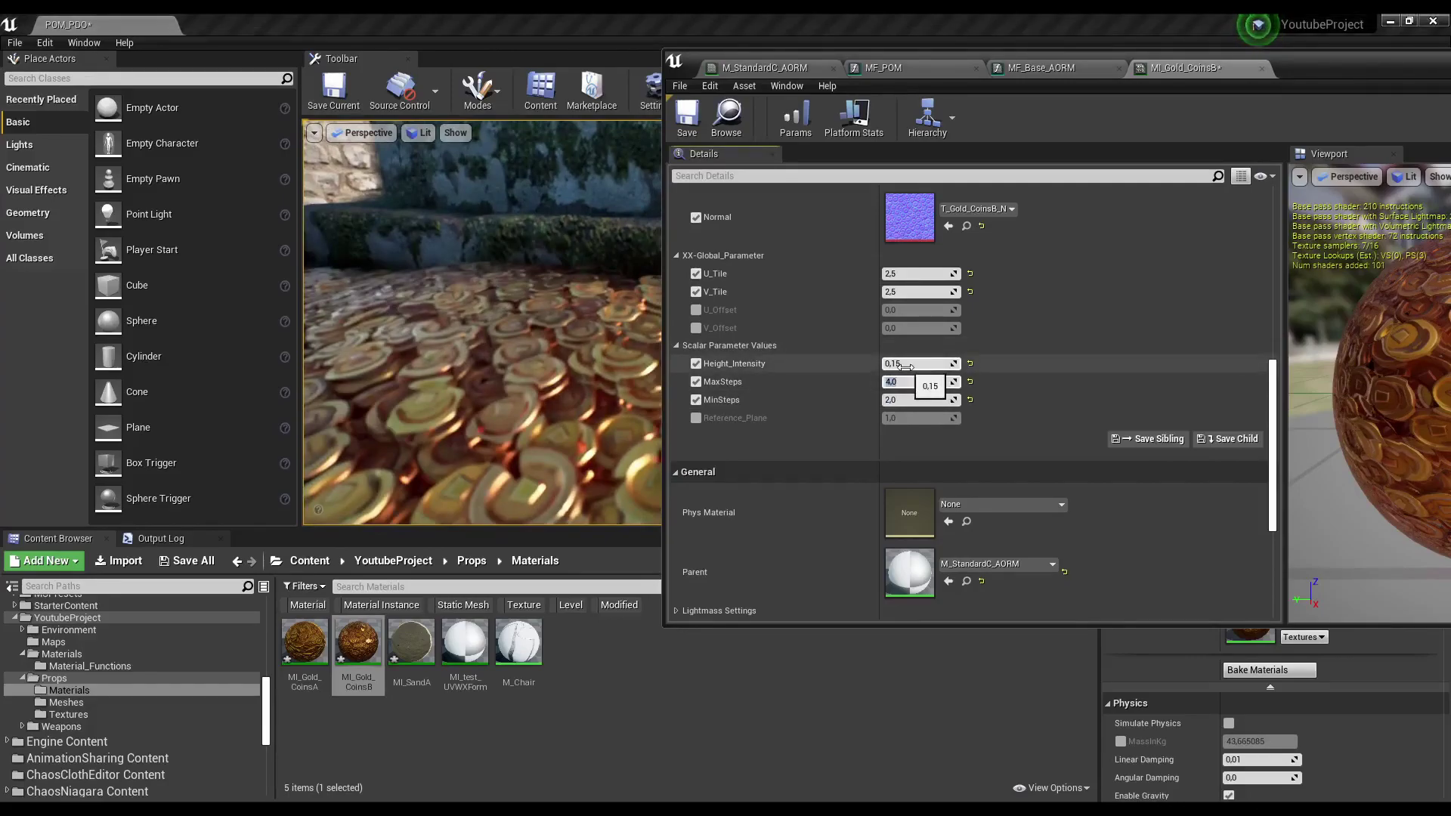
type("32")
key("Return")
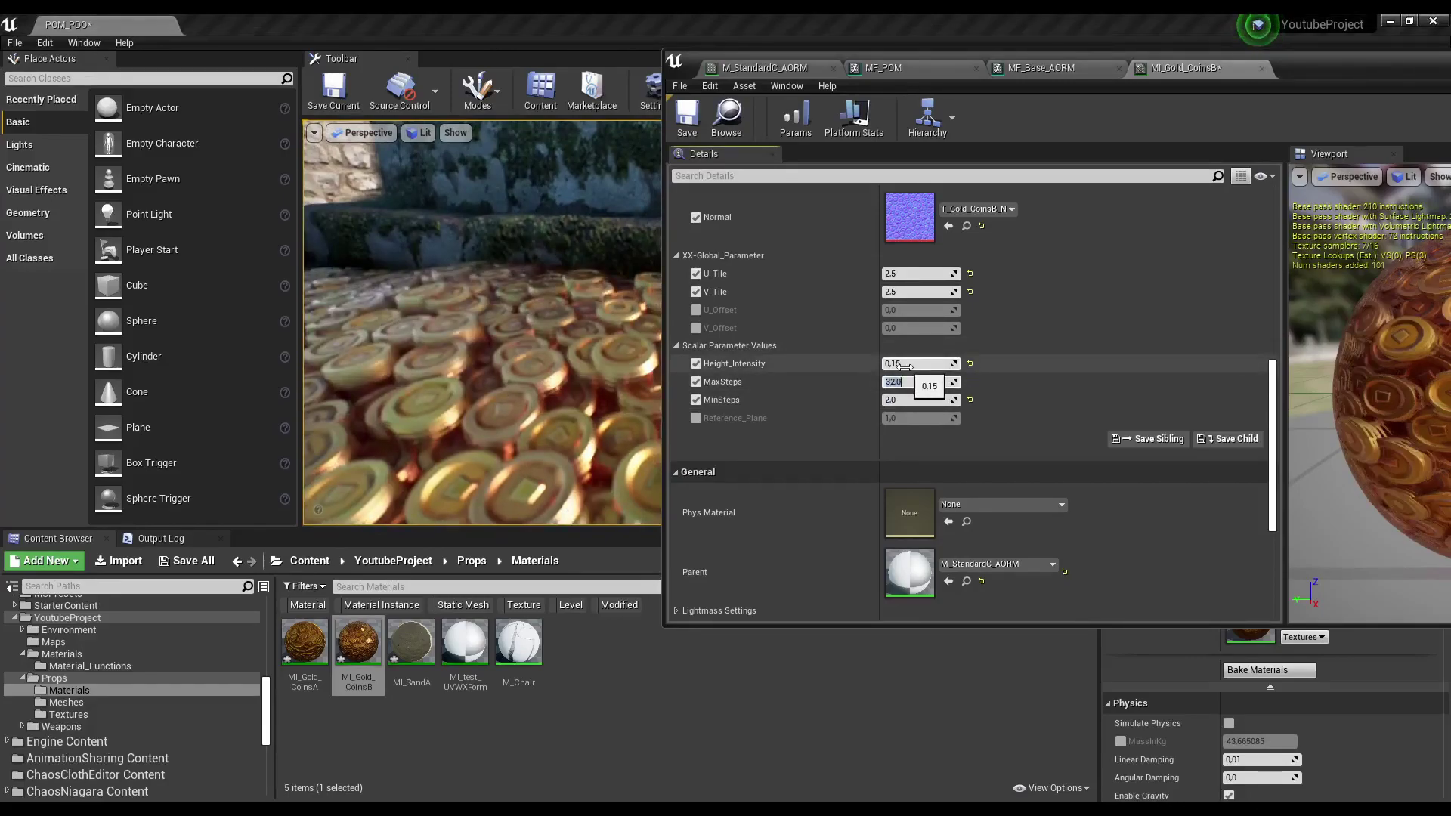
left_click(912, 399)
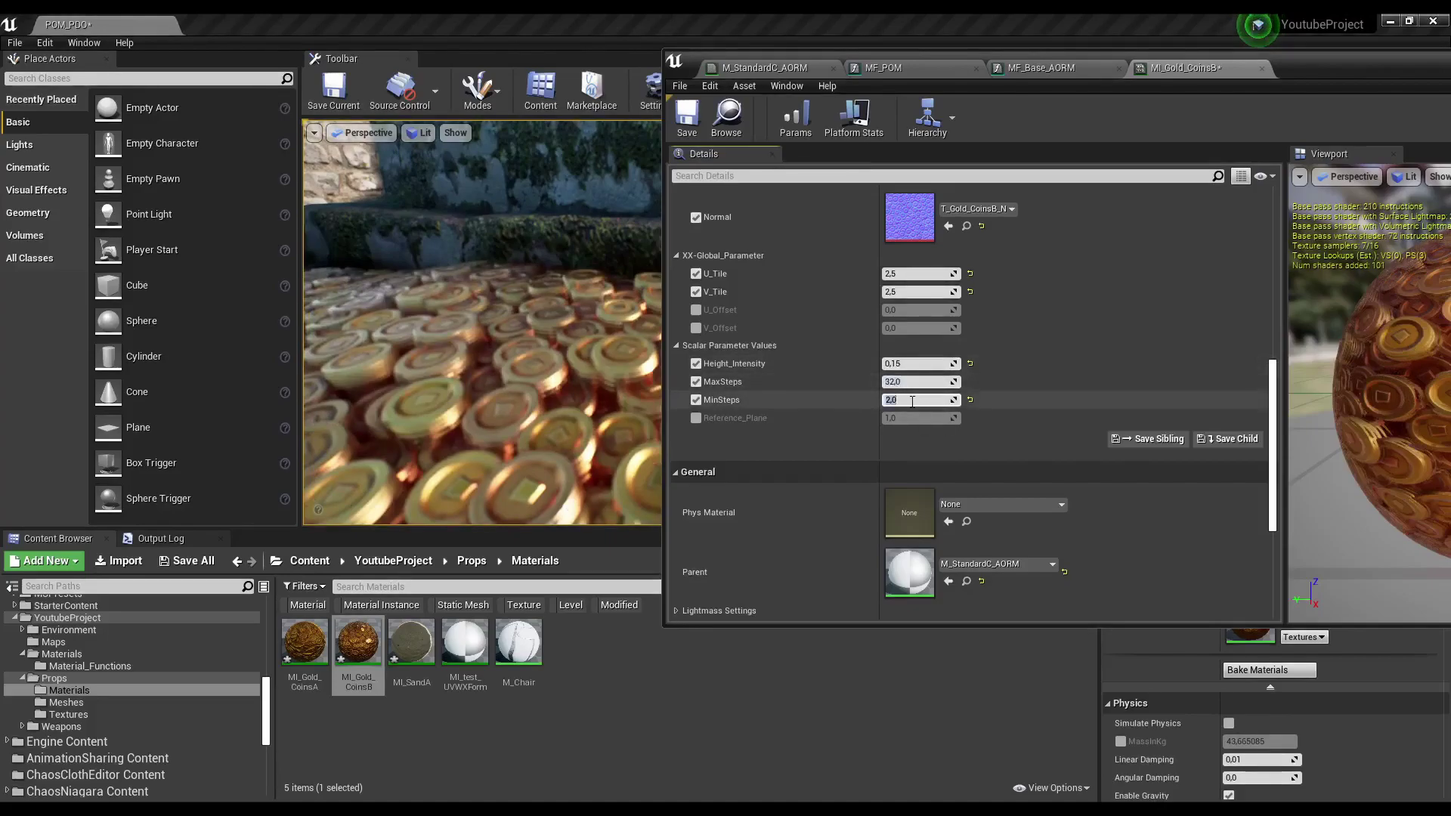
type("8,0")
key("Return")
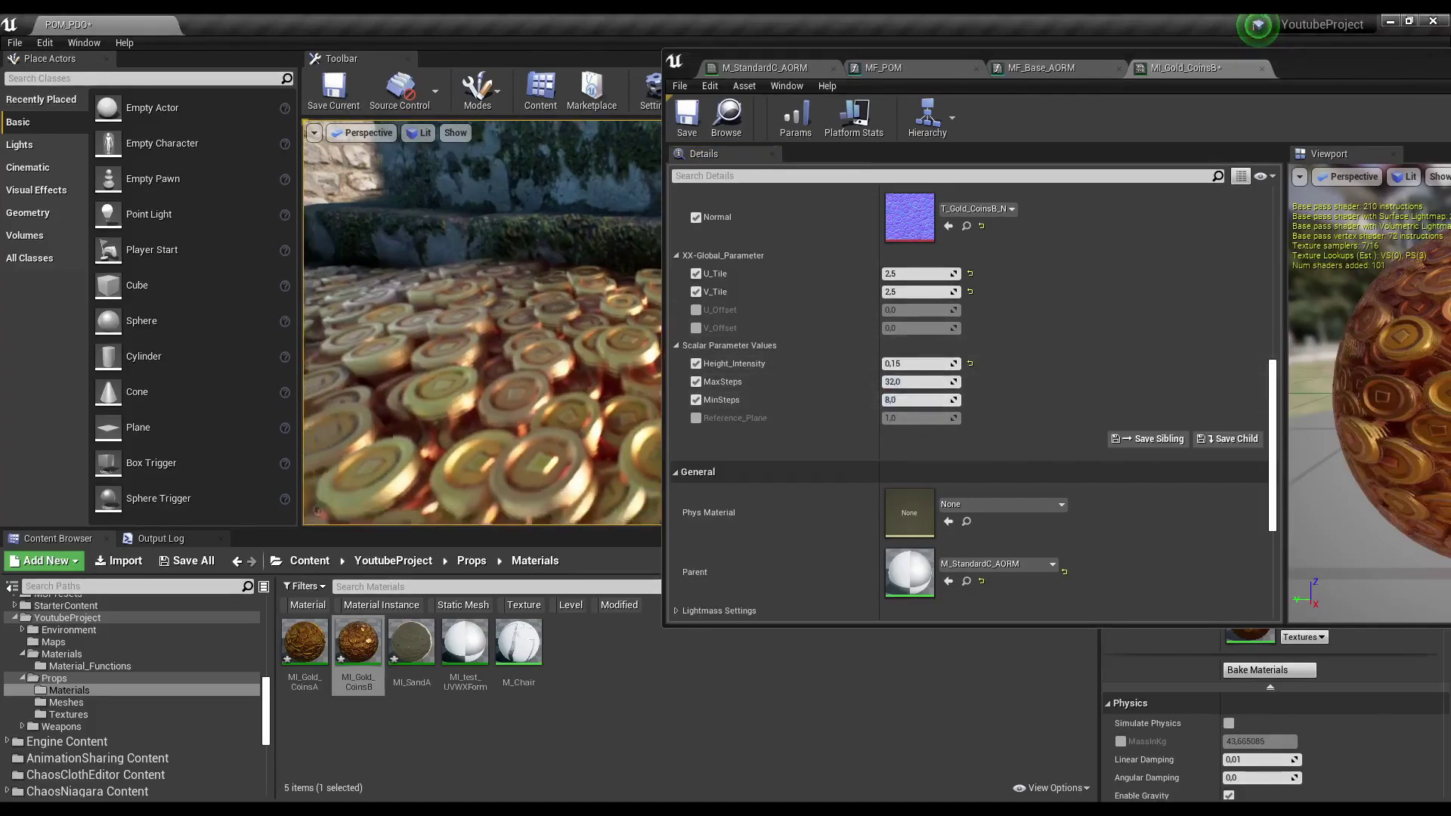
right_click_drag(482, 323, 534, 283)
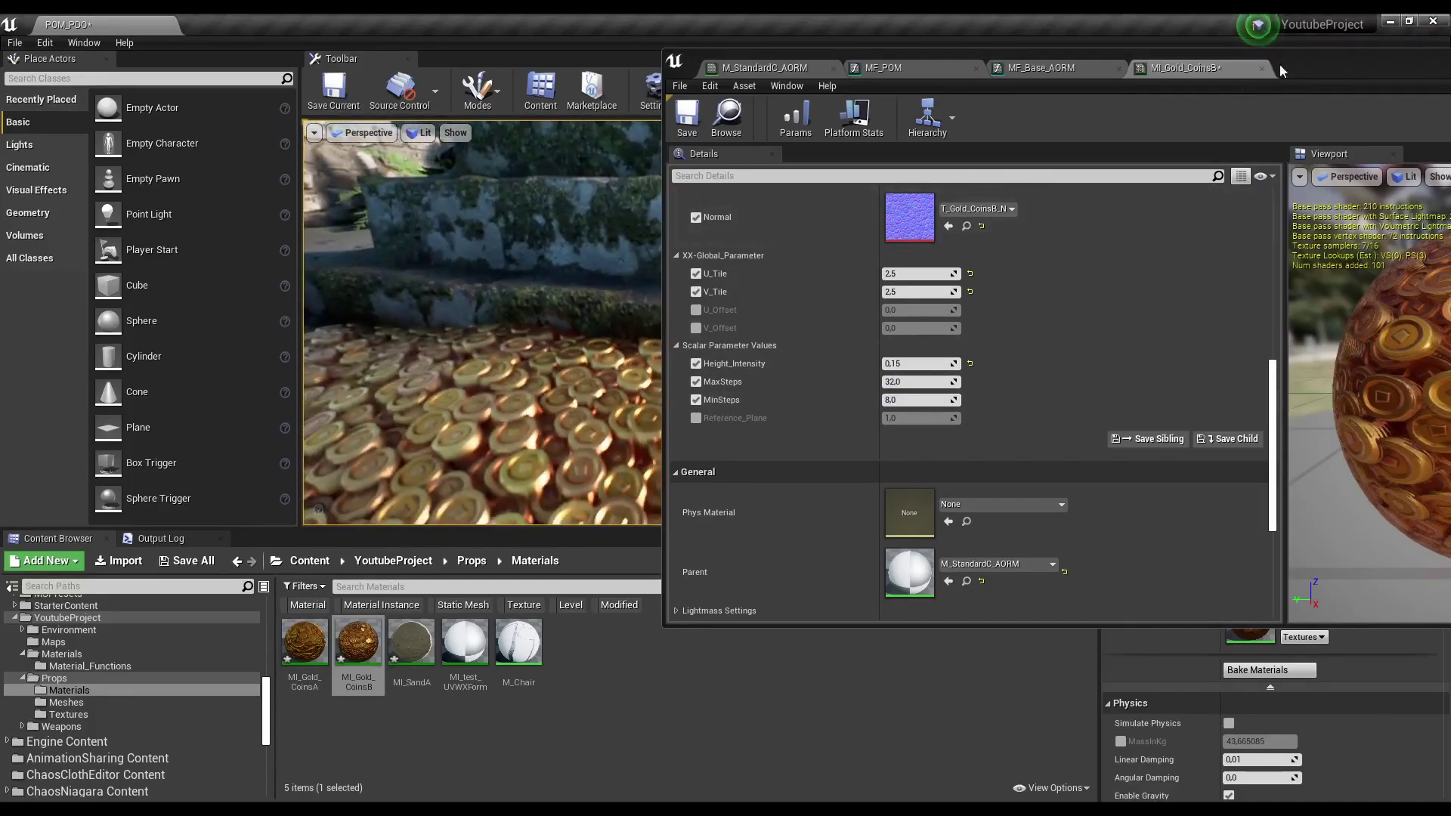
left_click_drag(1280, 65, 1154, 136)
Save MI_Gold_CoinsB and Alt-drag a duplicate coin pile beside the original.
left_click(556, 194)
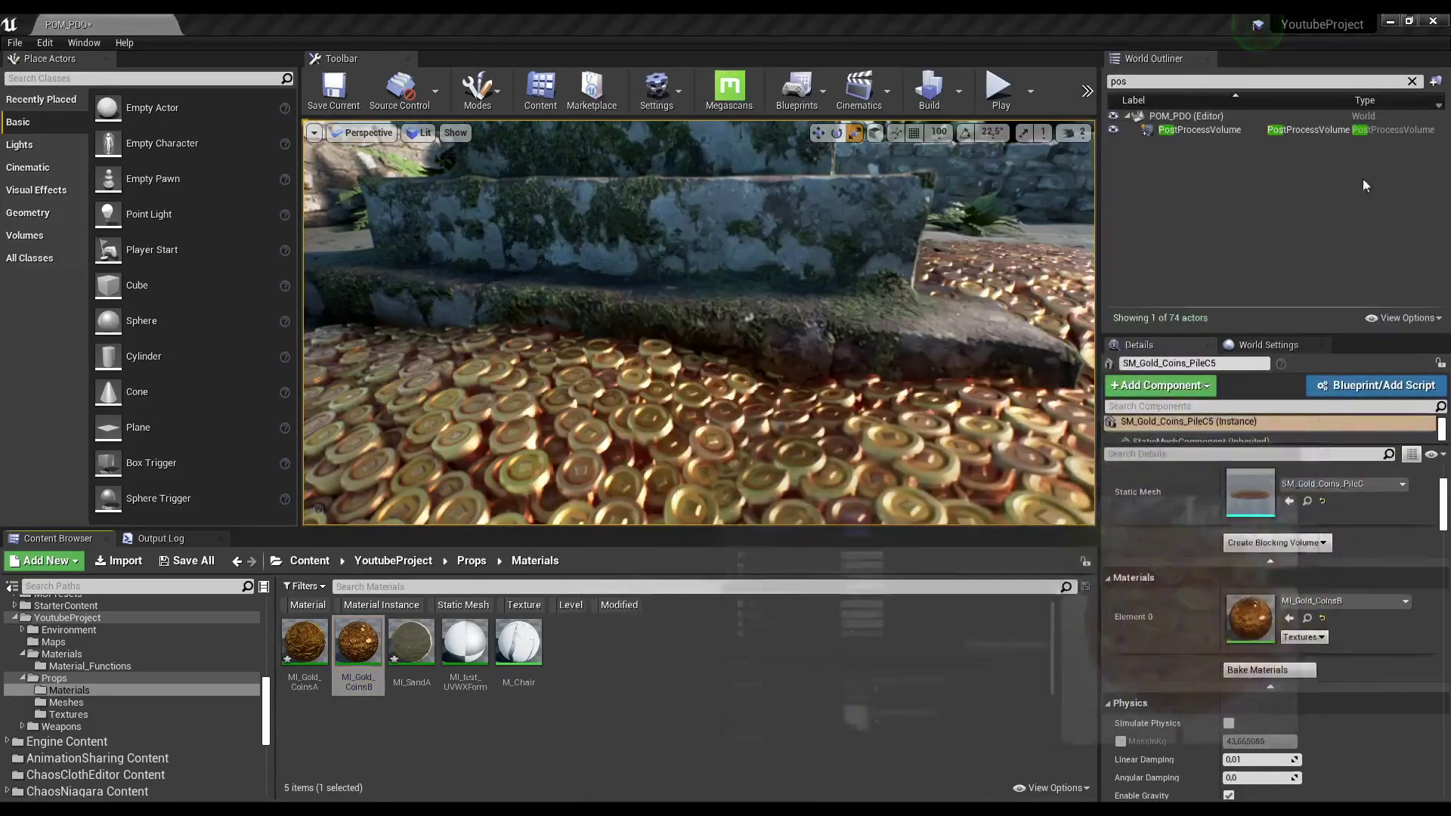
mouse_move(423, 317)
right_mouse_down()
mouse_move(695, 325)
mouse_move(755, 381)
right_mouse_up()
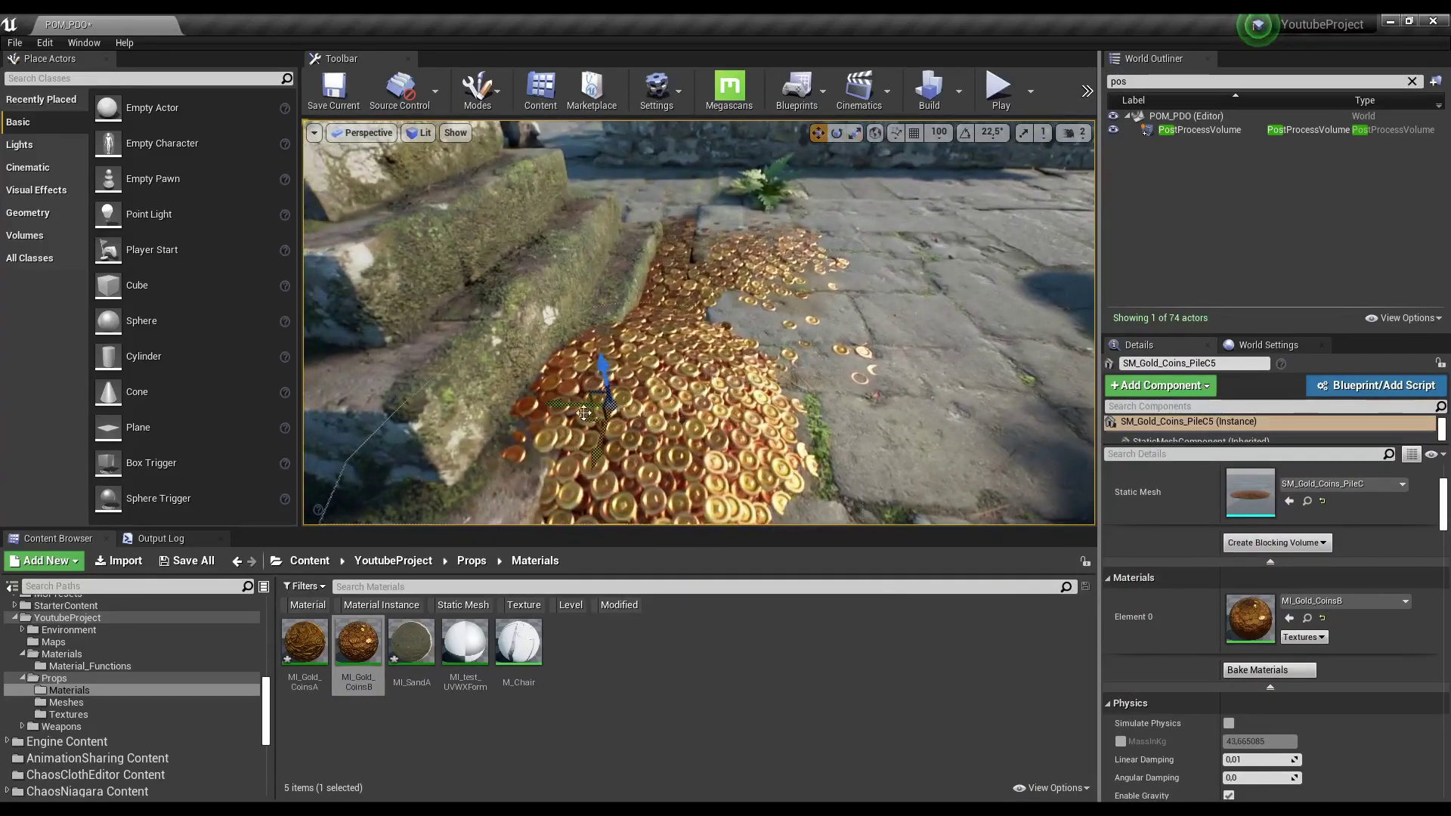
left_click_drag(597, 423, 970, 405, "alt")
right_click_drag(970, 404, 907, 408)
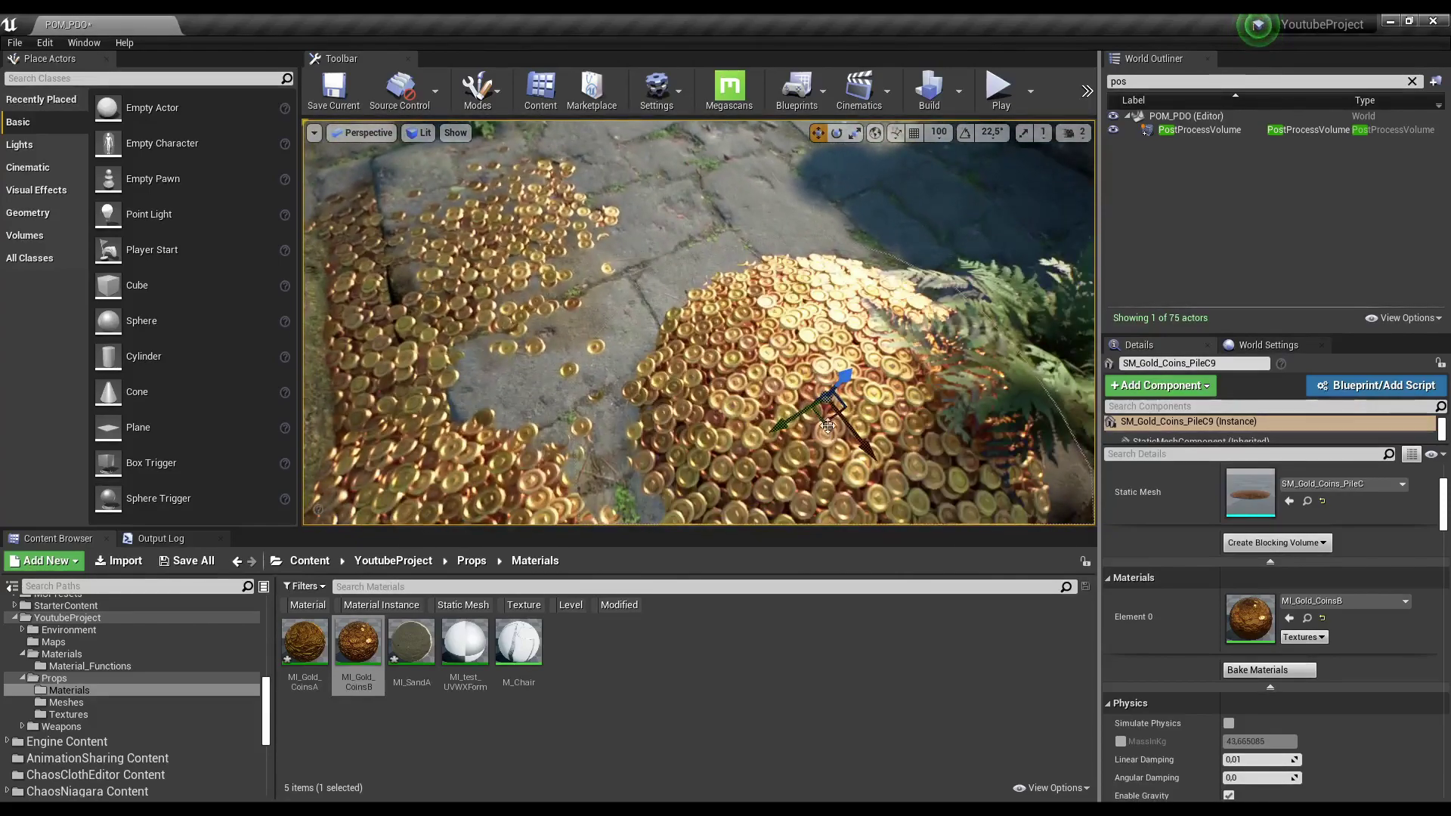
right_click_drag(907, 408, 786, 302)
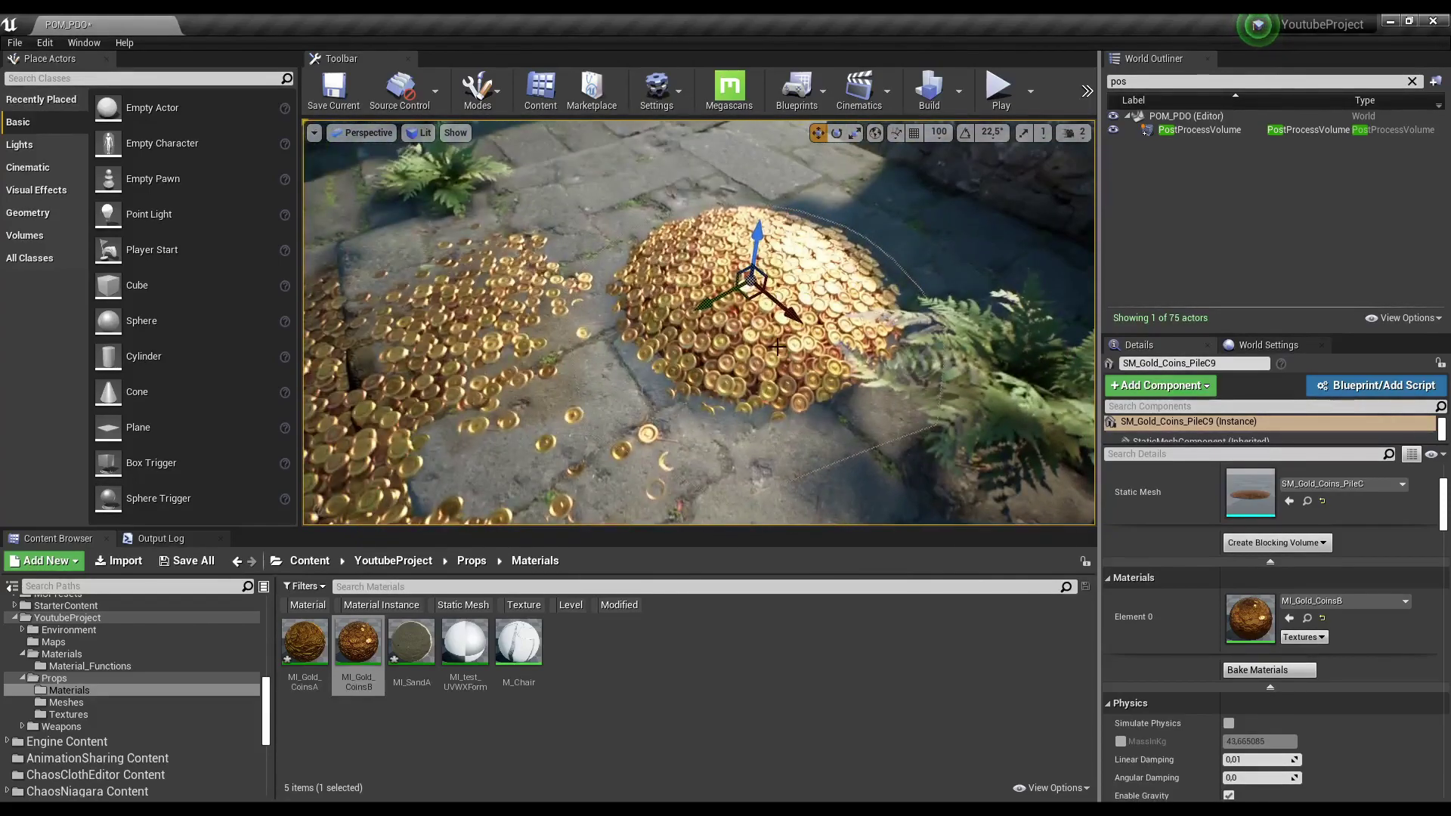
Flatten and enlarge the new coin pile with the Scale tool, then return to Translate.
key("r")
mouse_move(761, 241)
left_mouse_down()
mouse_move(761, 273)
mouse_move(756, 246)
left_mouse_up()
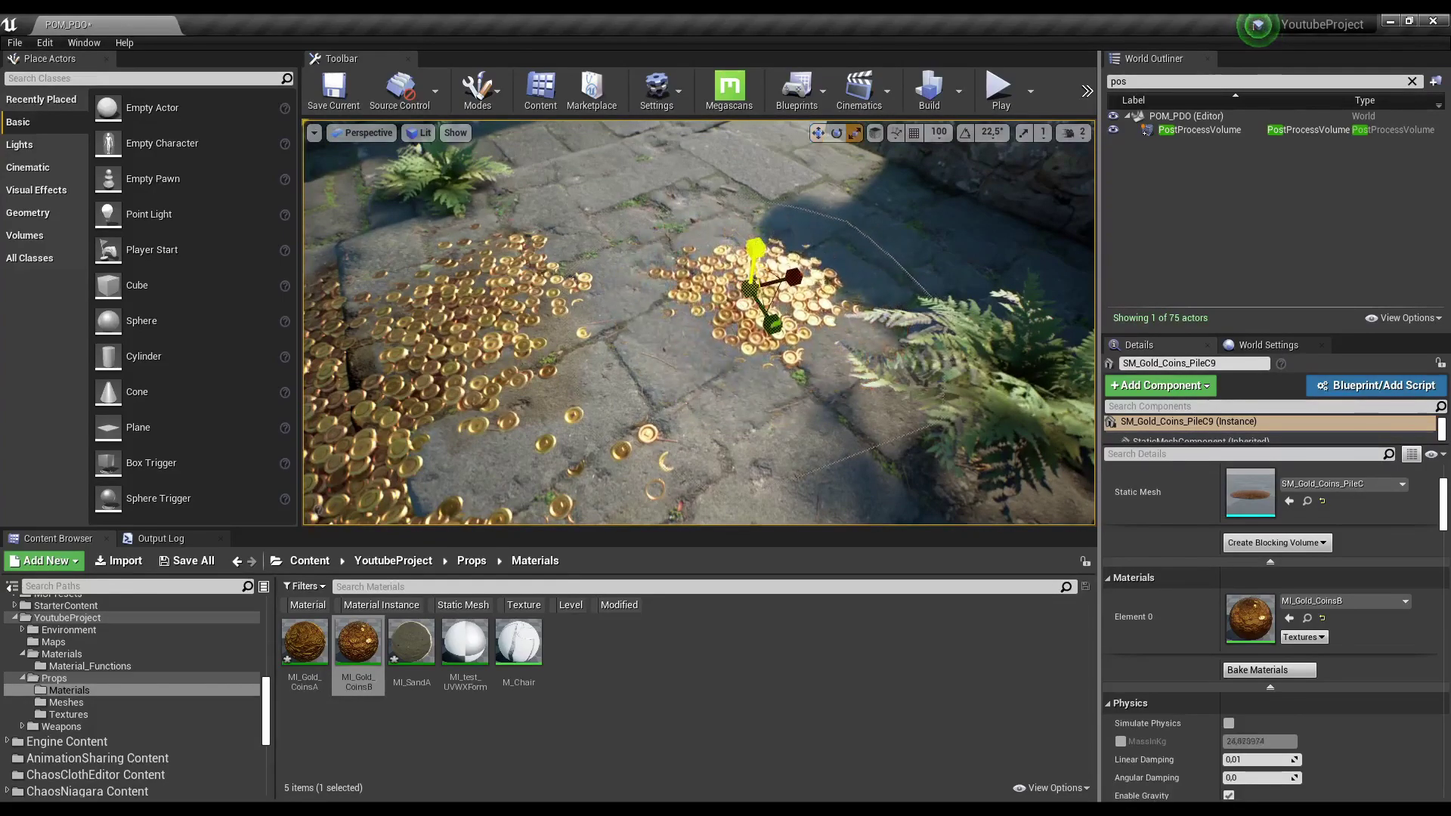
left_click_drag(750, 289, 750, 264)
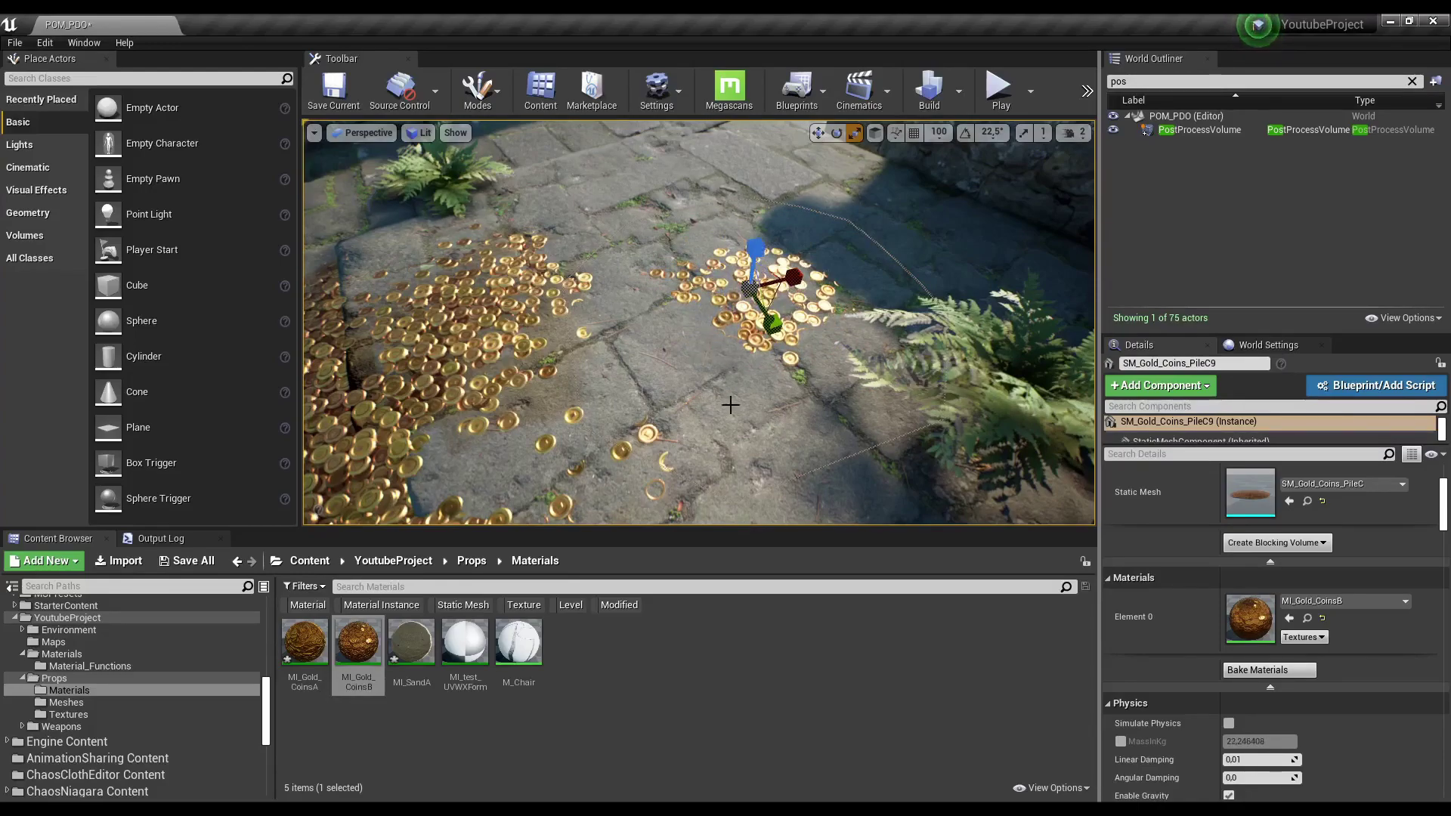
mouse_move(705, 385)
right_mouse_down()
mouse_move(725, 377)
mouse_move(665, 383)
right_mouse_up()
key("w")
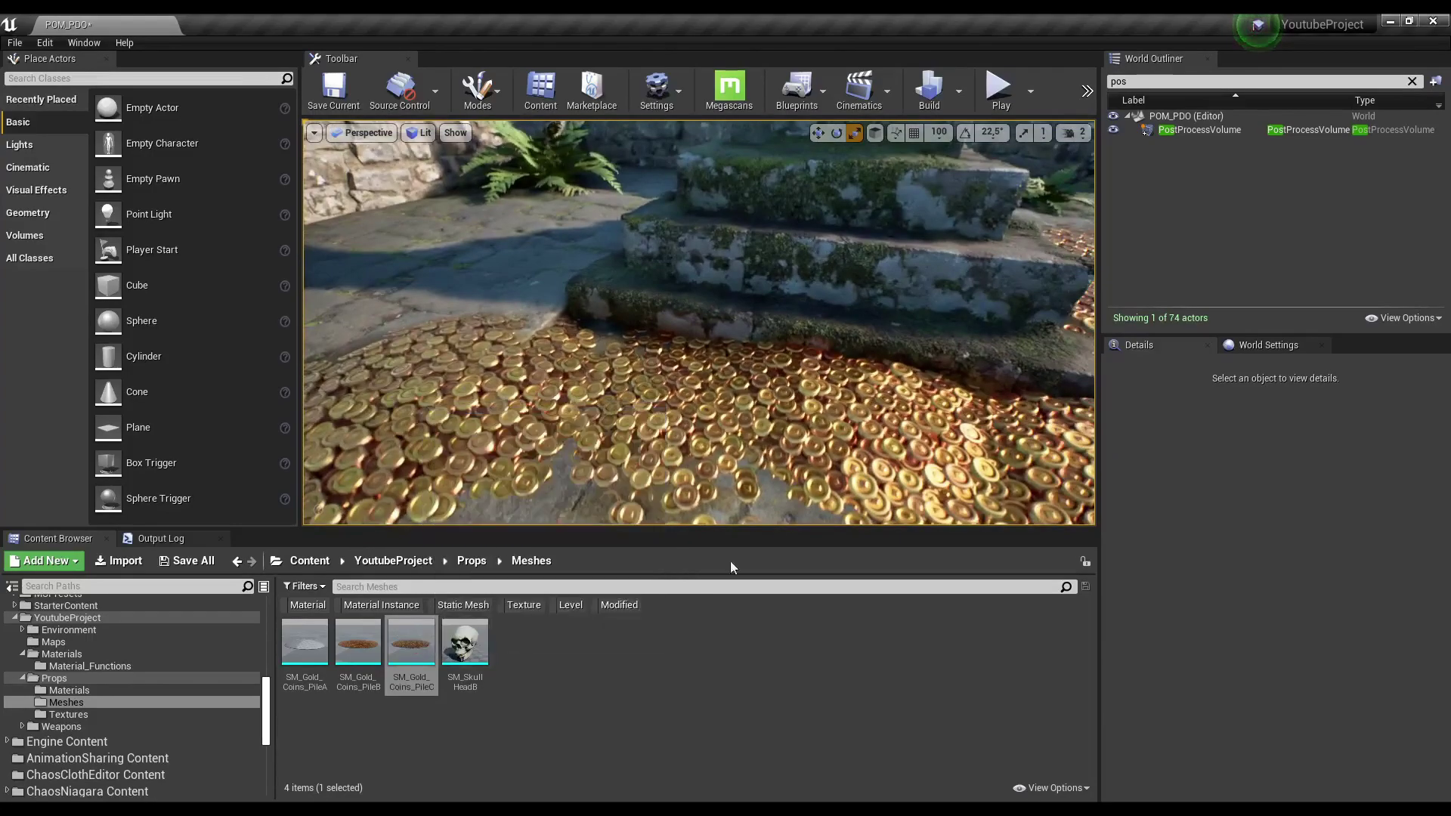
Select a coin pile and open its MI_Gold_CoinsB material instance from the assets.
left_click(843, 370)
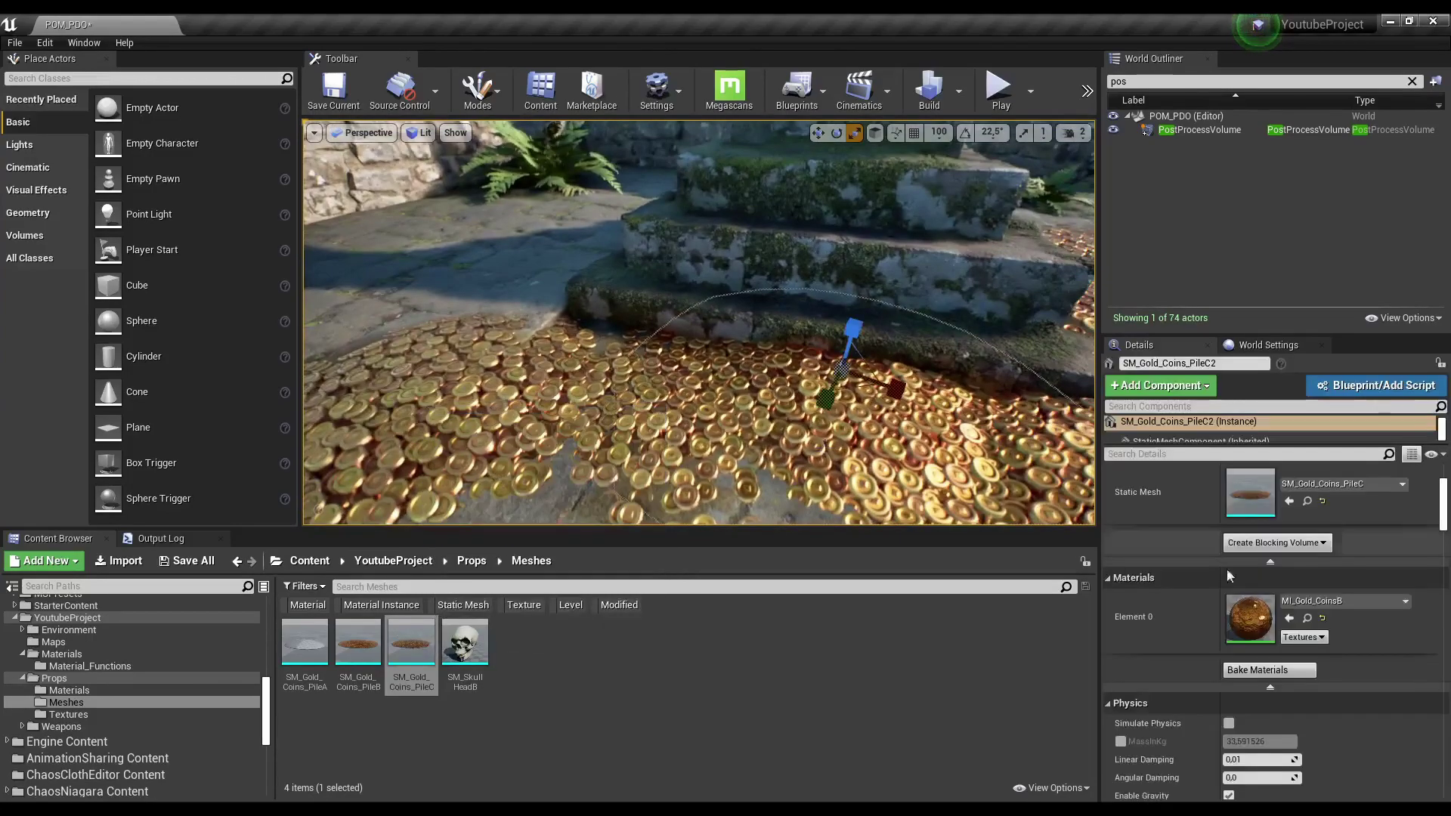
left_click(1308, 618)
double_click(358, 643)
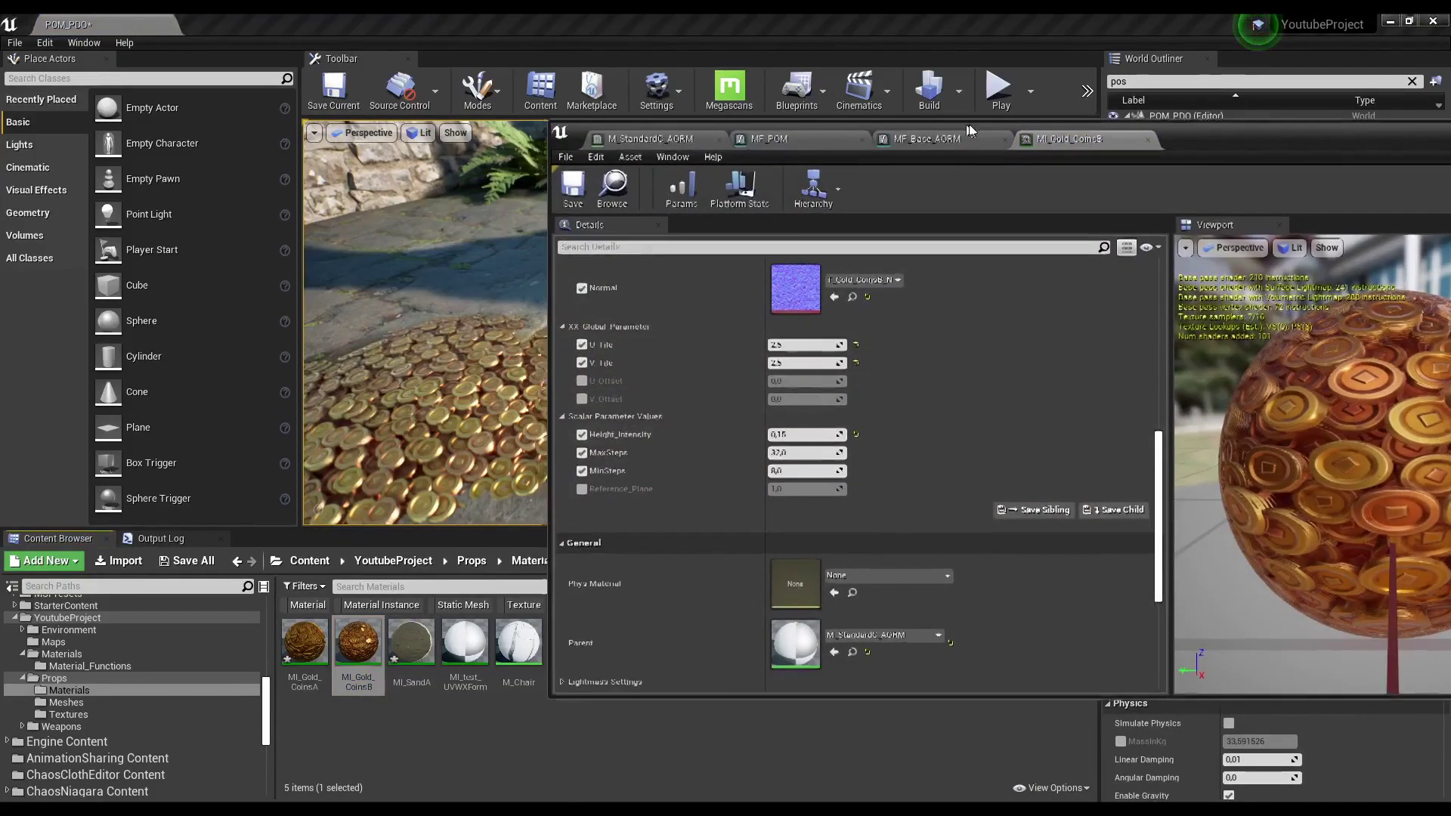
left_click_drag(969, 124, 1261, 119)
Set Height_Intensity to about 0.53, MaxSteps to 128 and MinSteps to 32.
left_click_drag(1069, 428, 1100, 430)
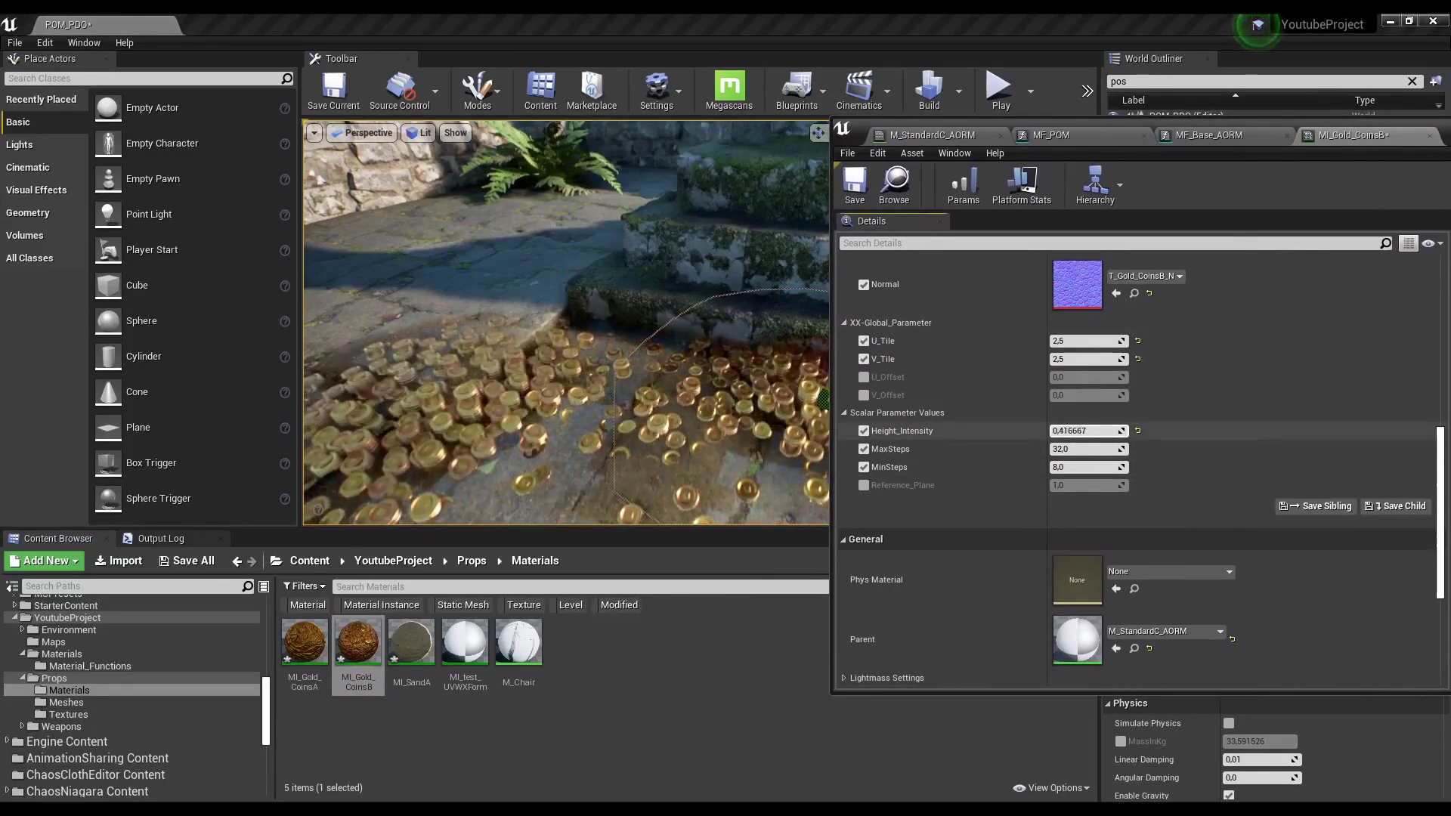
left_click_drag(1099, 430, 1086, 430)
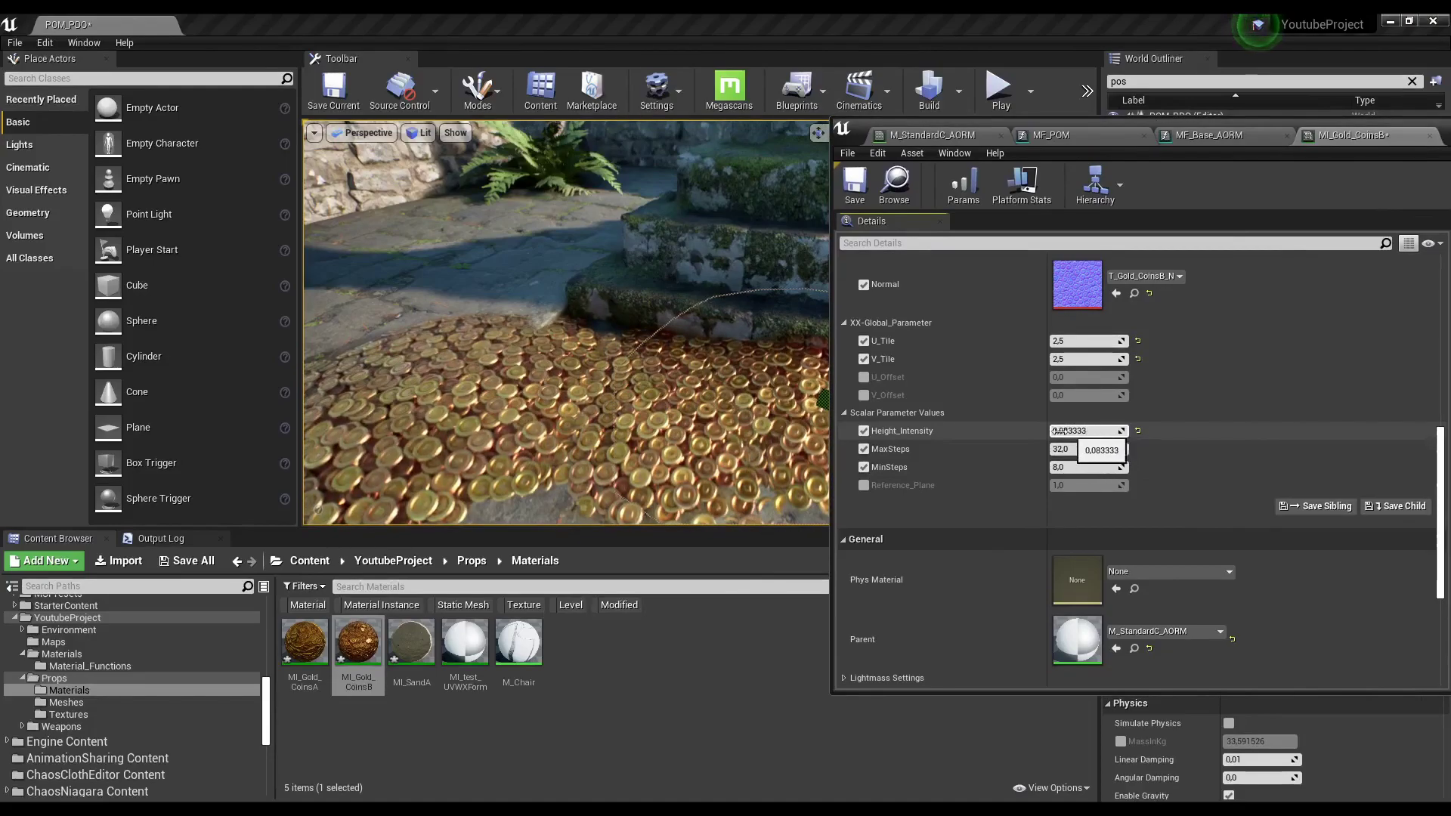
left_click_drag(1095, 431, 1126, 431)
key("f")
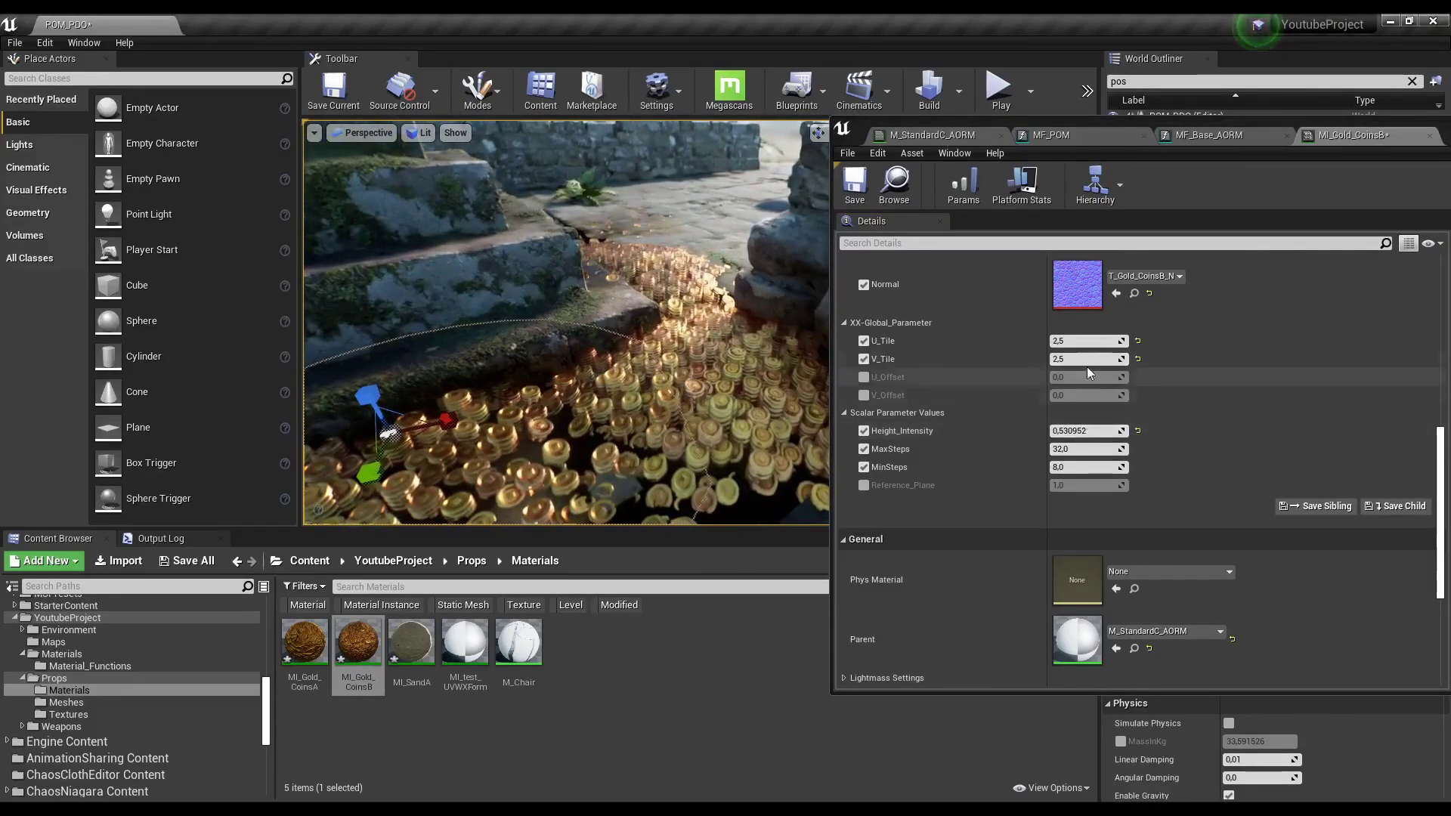
left_click(1060, 448)
type("128")
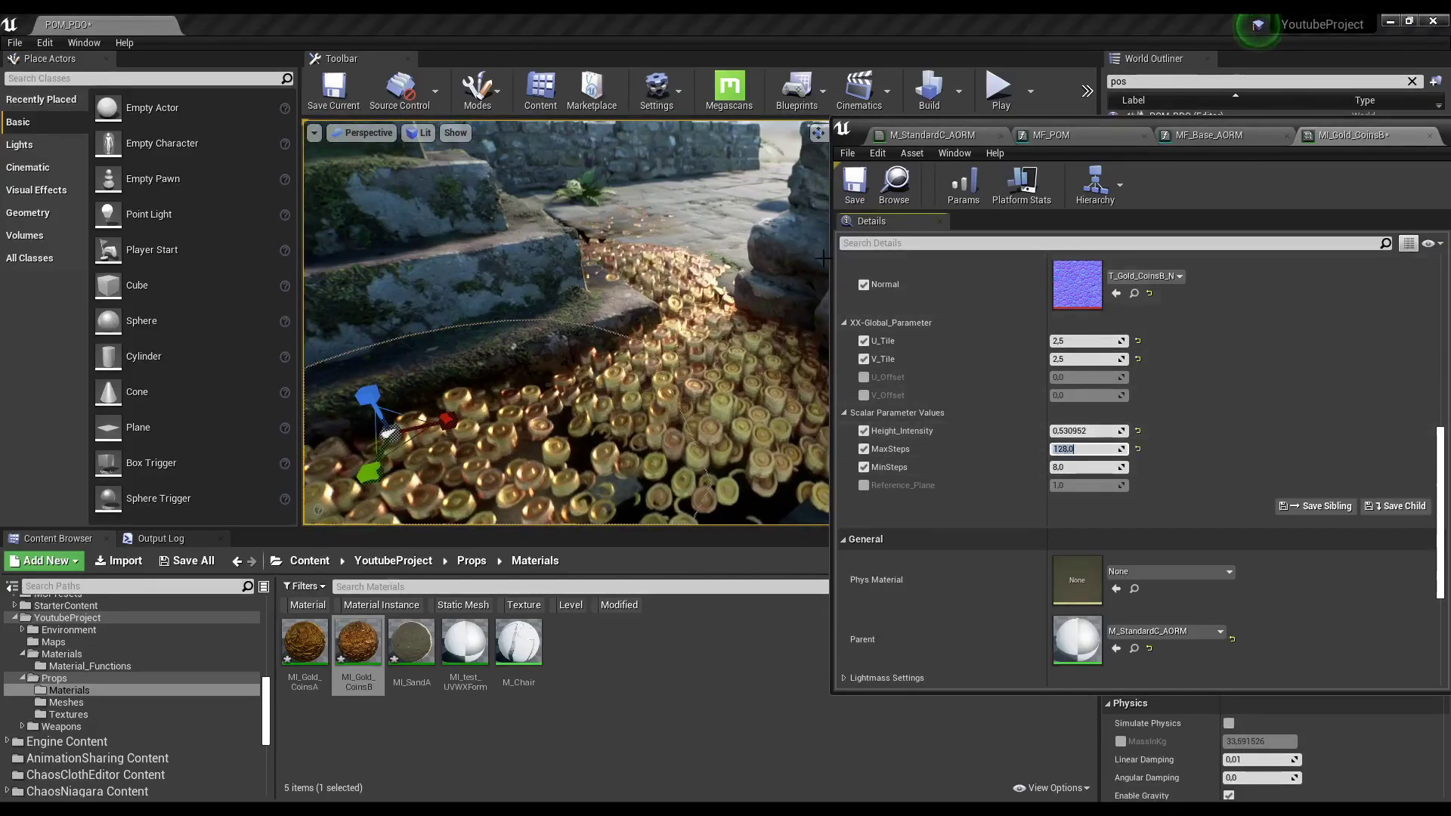
left_click(753, 347)
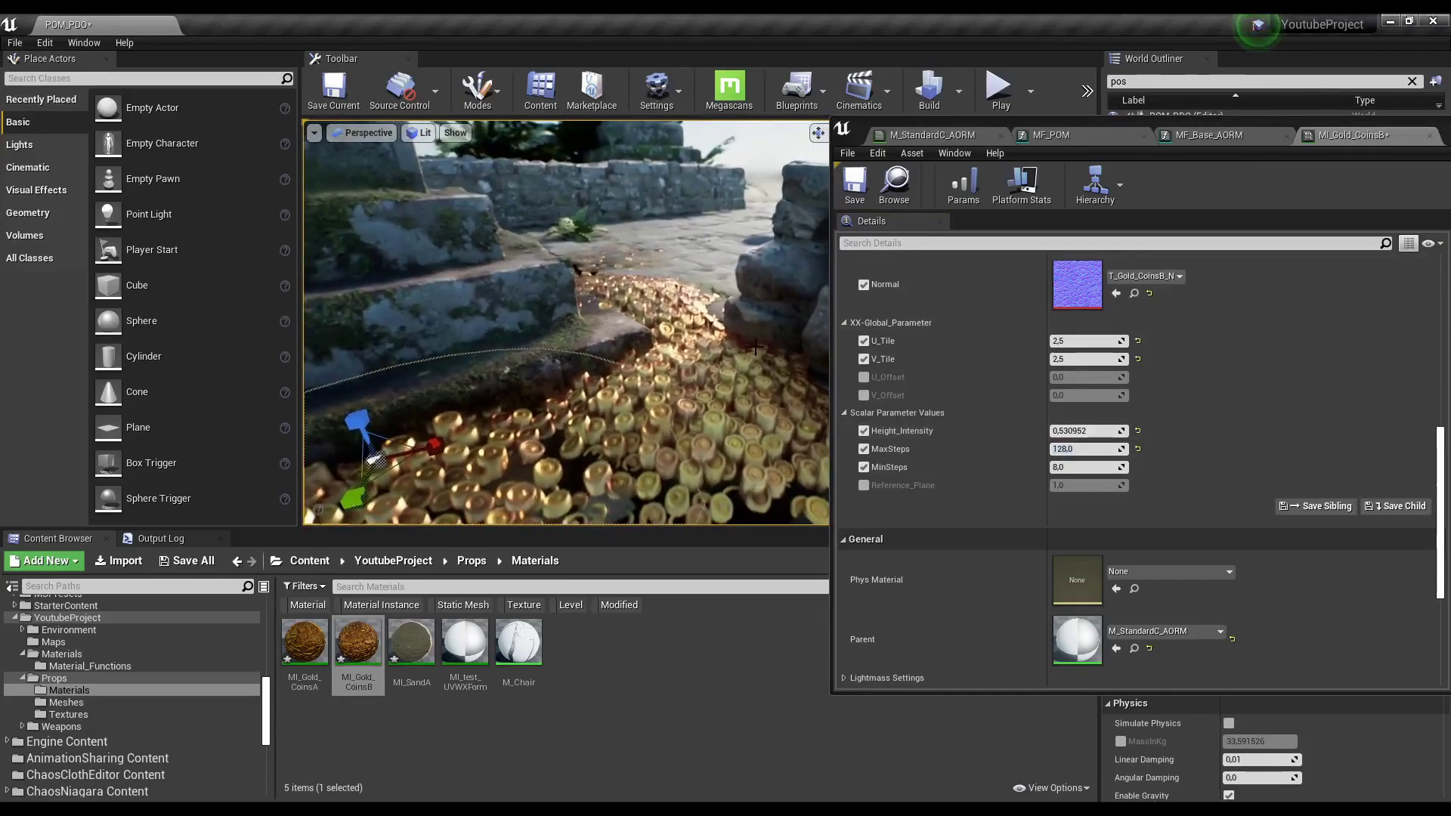
left_click(1073, 467)
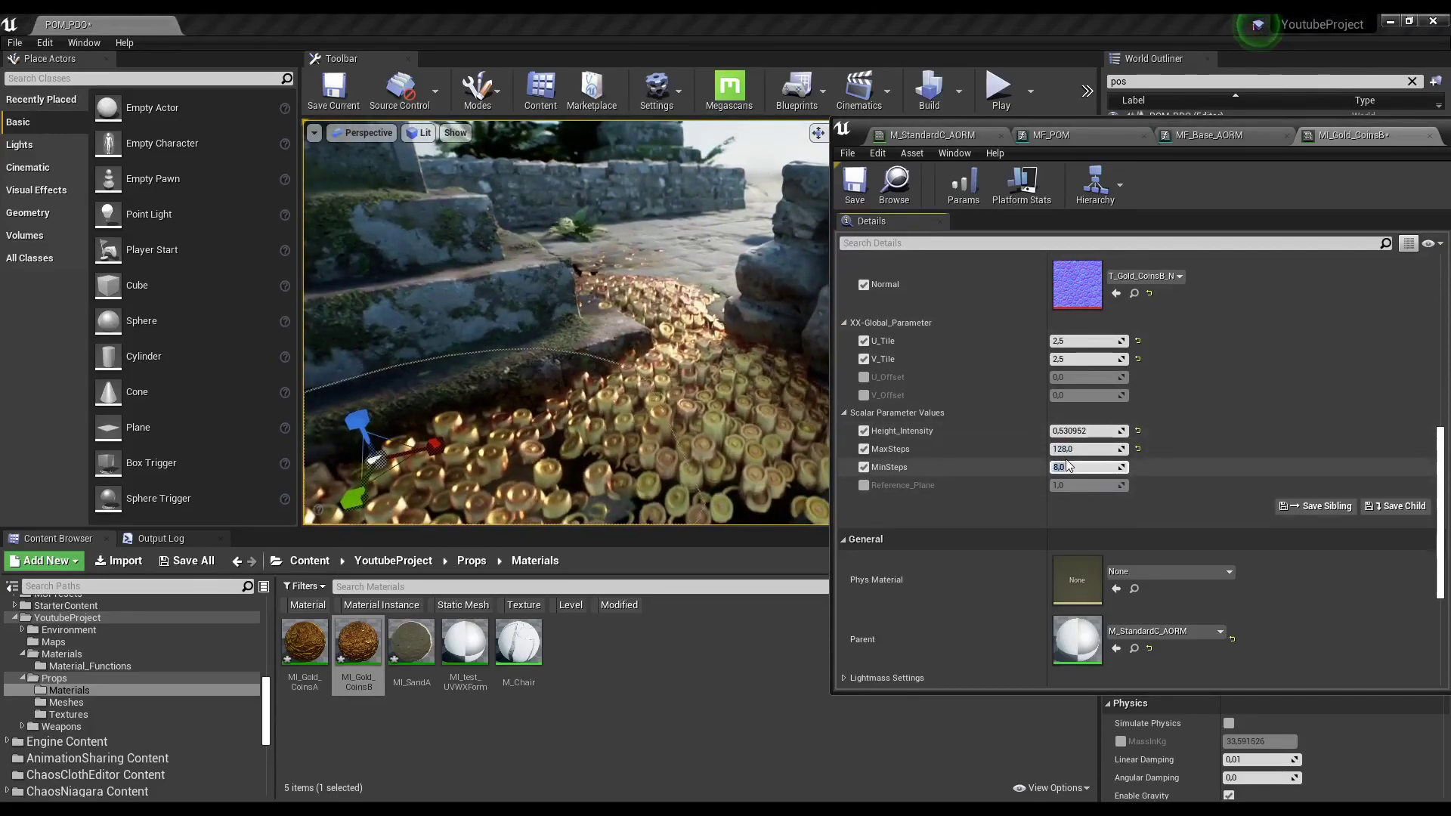
type("32")
key("Return")
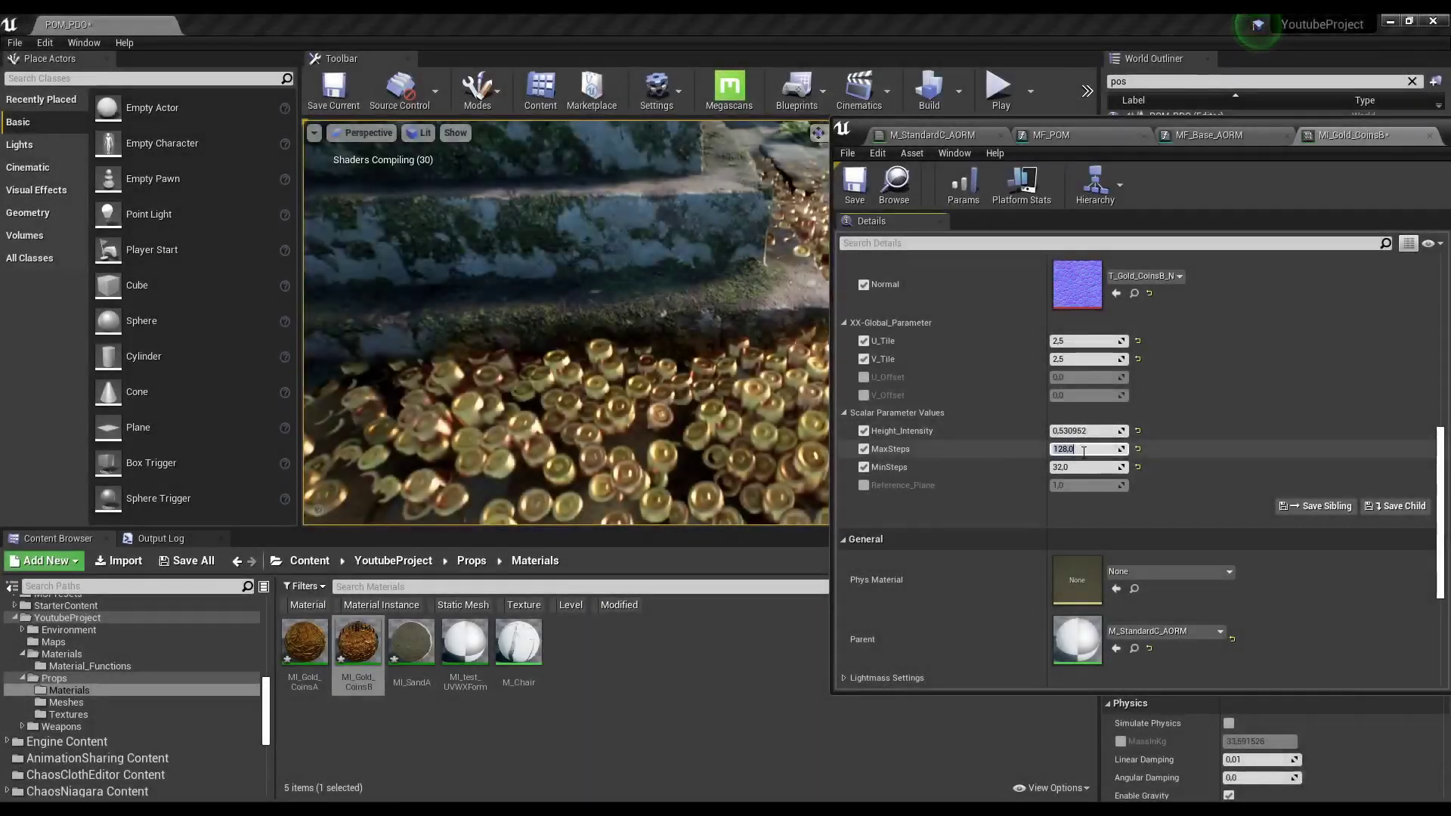
Enter MaxSteps 32, MinSteps 4 and Height_Intensity 0.15 in the MI_Gold_CoinsB Details panel.
left_click(1083, 451)
type("32")
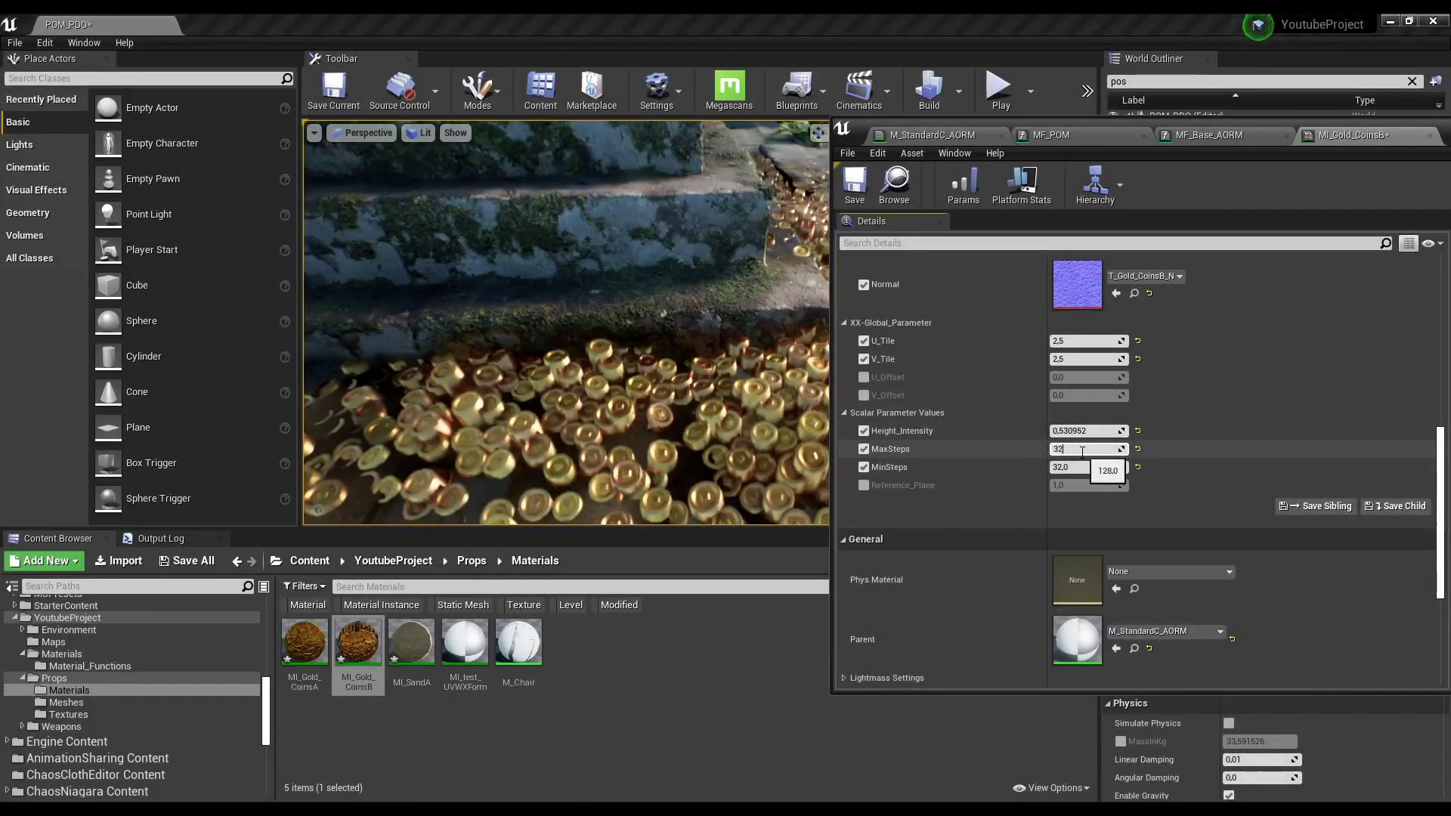
left_click(1076, 467)
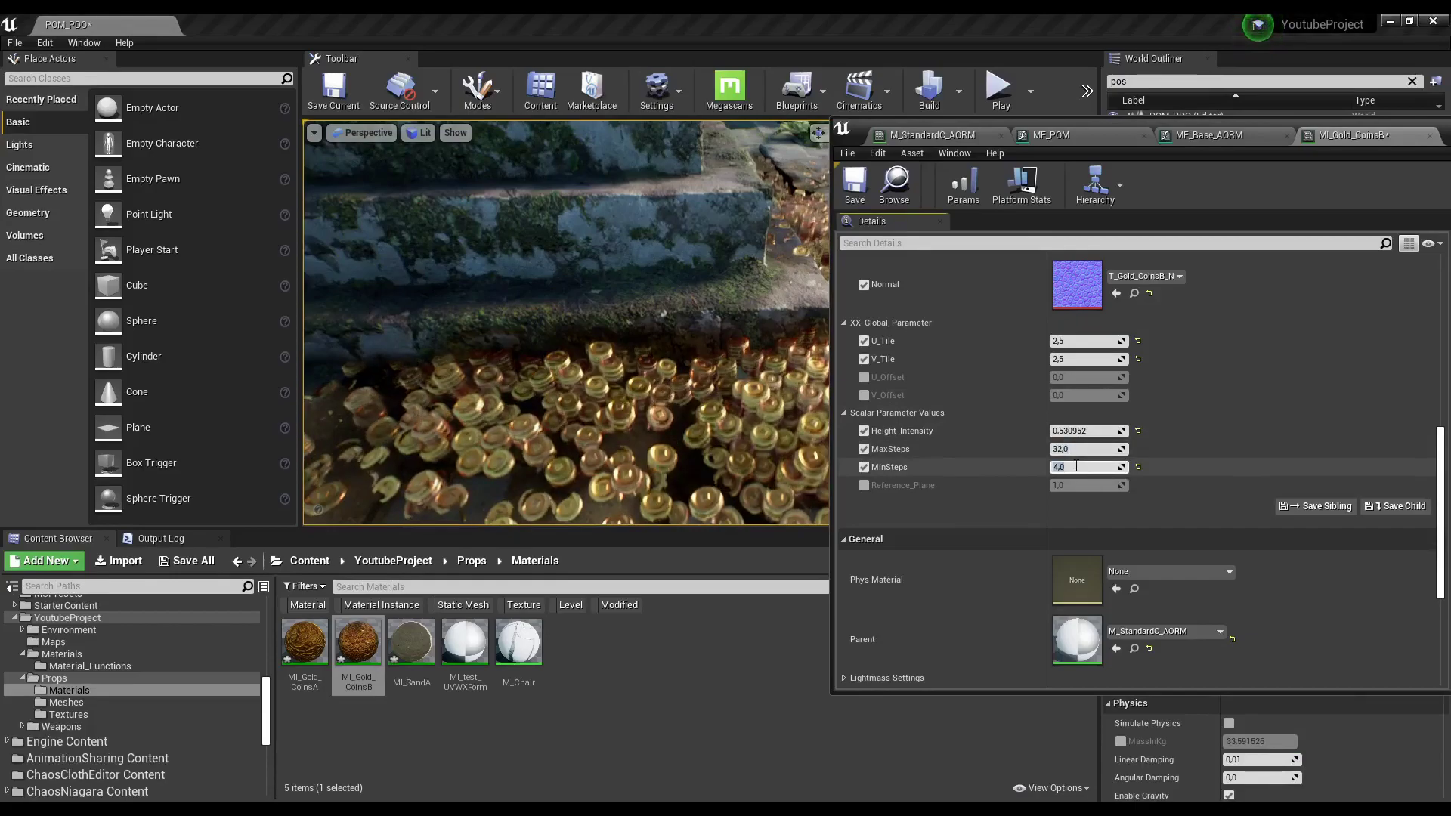
key("Return")
left_click(1096, 432)
type("0.15")
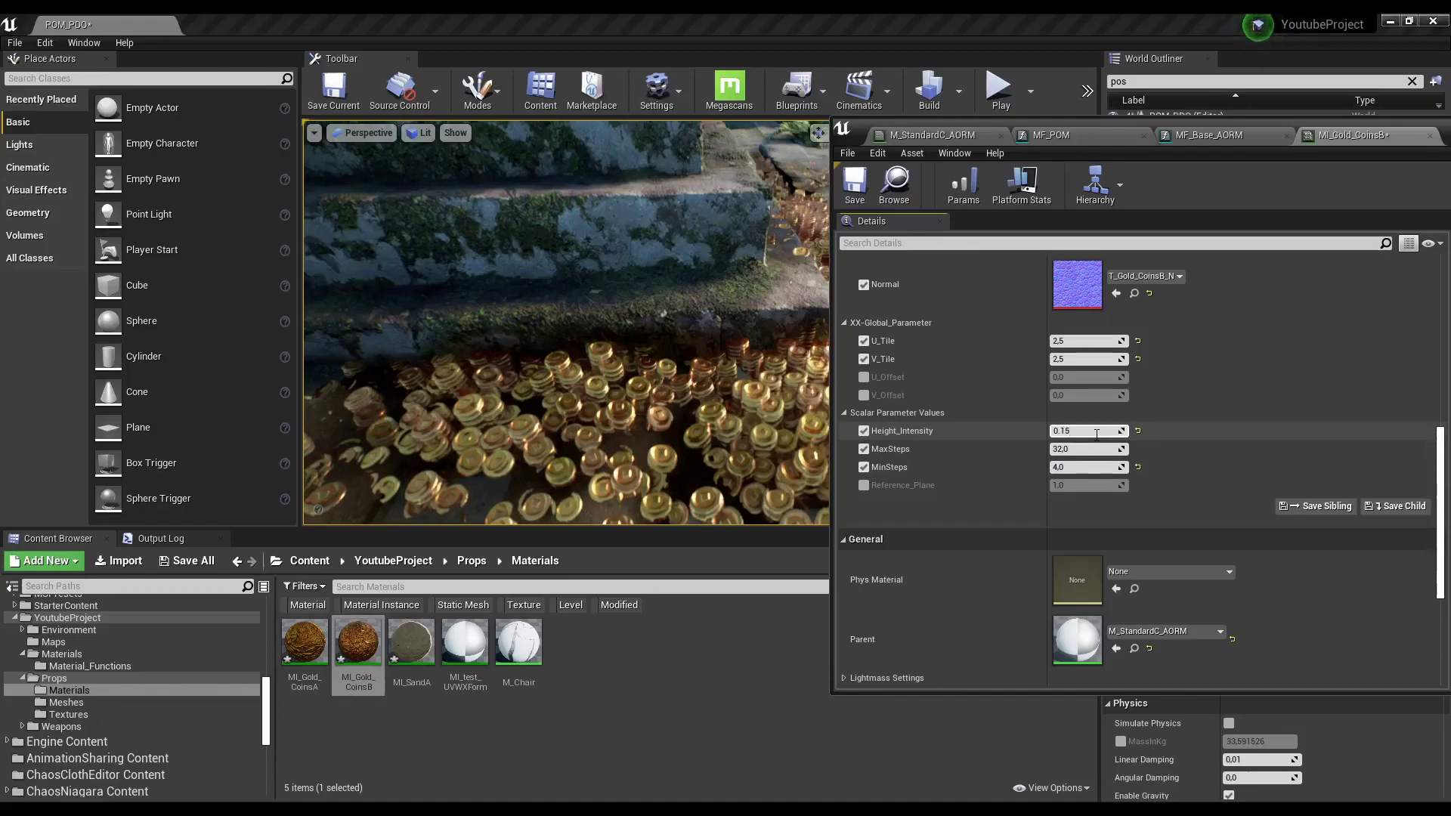
key("Return")
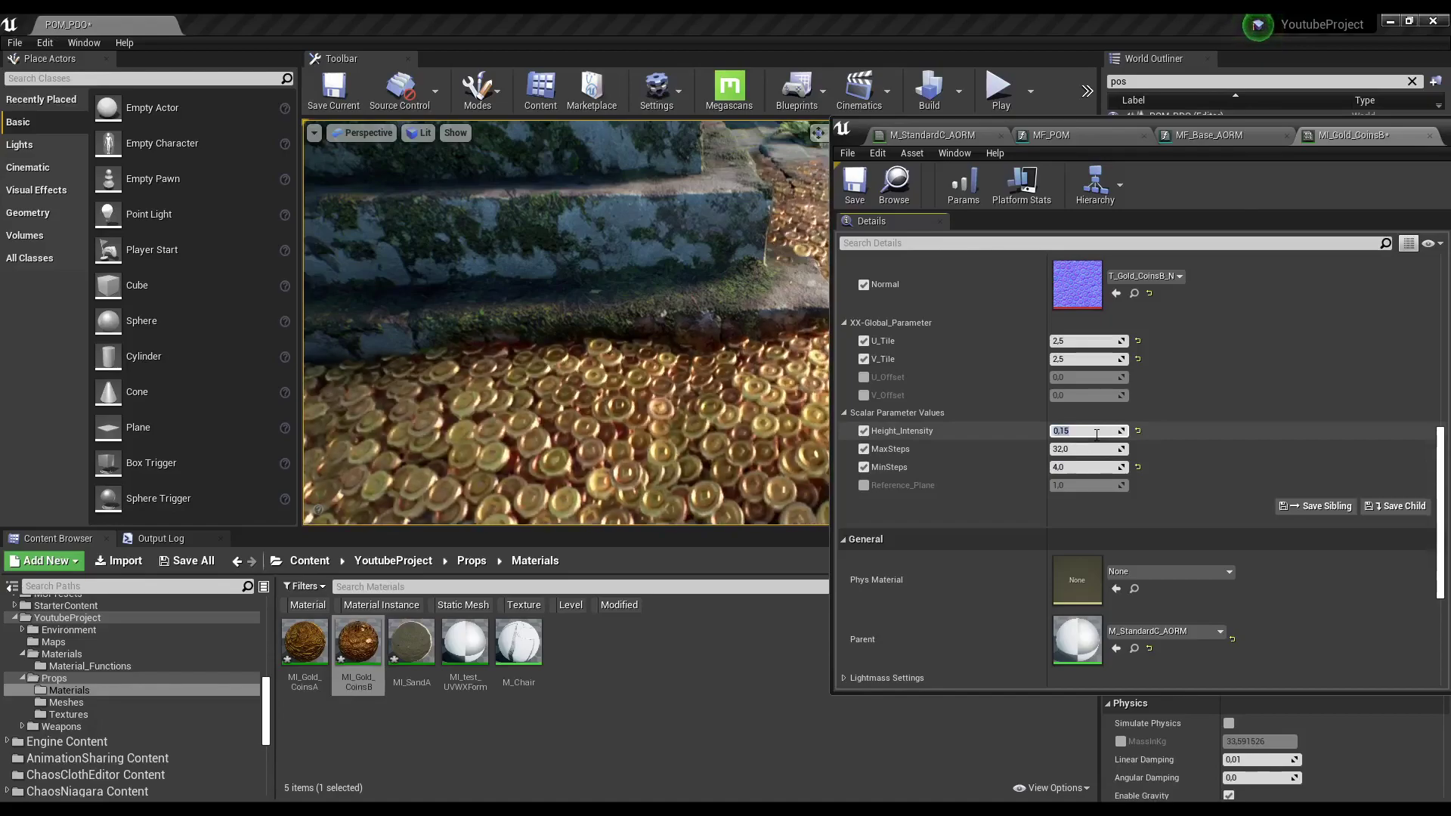
mouse_move(529, 286)
right_mouse_down()
mouse_move(574, 317)
mouse_move(552, 333)
mouse_move(596, 384)
right_mouse_up()
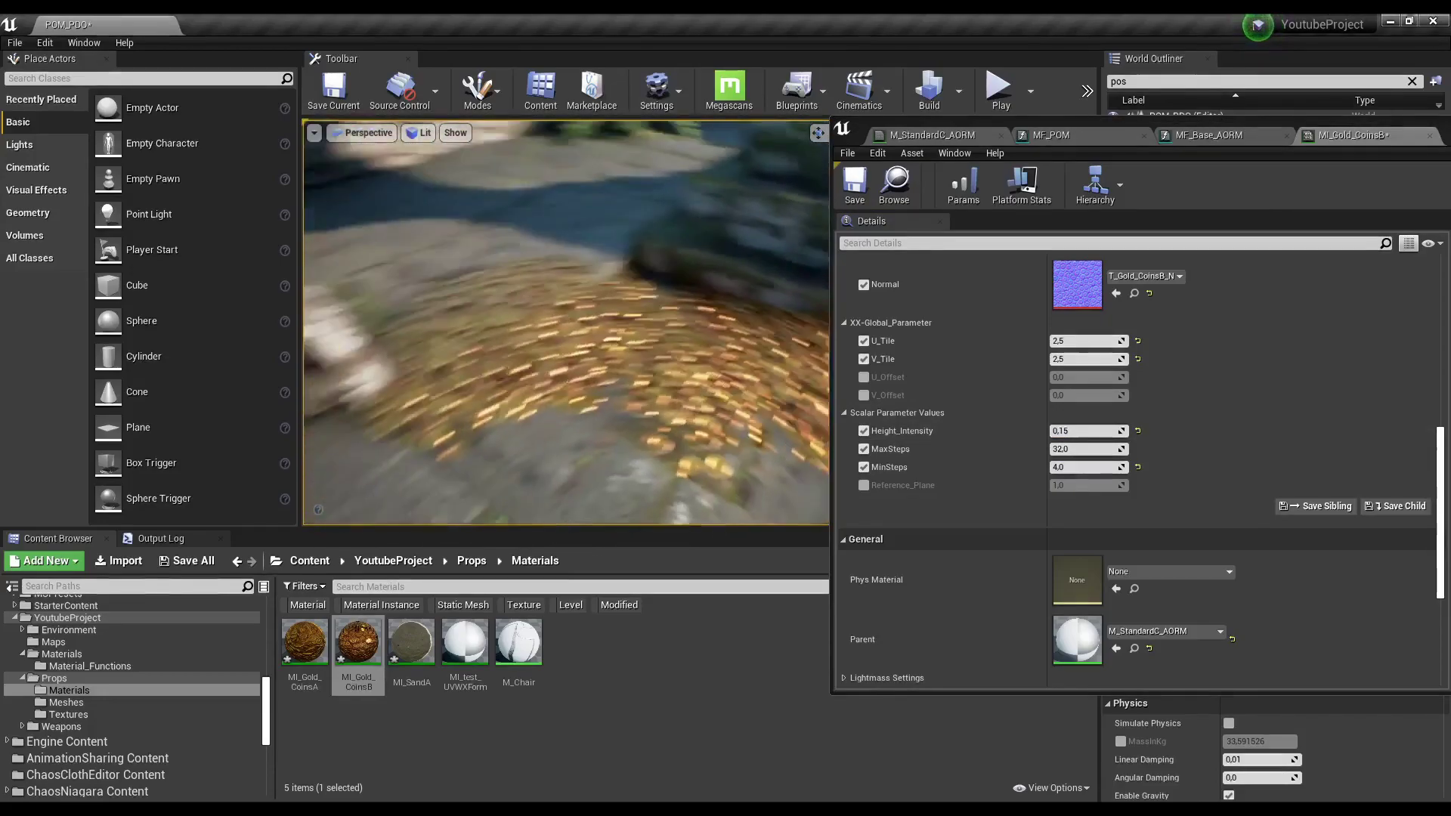
Select the light above the coins, move it near the steps and raise it slightly.
right_click_drag(503, 376, 624, 399)
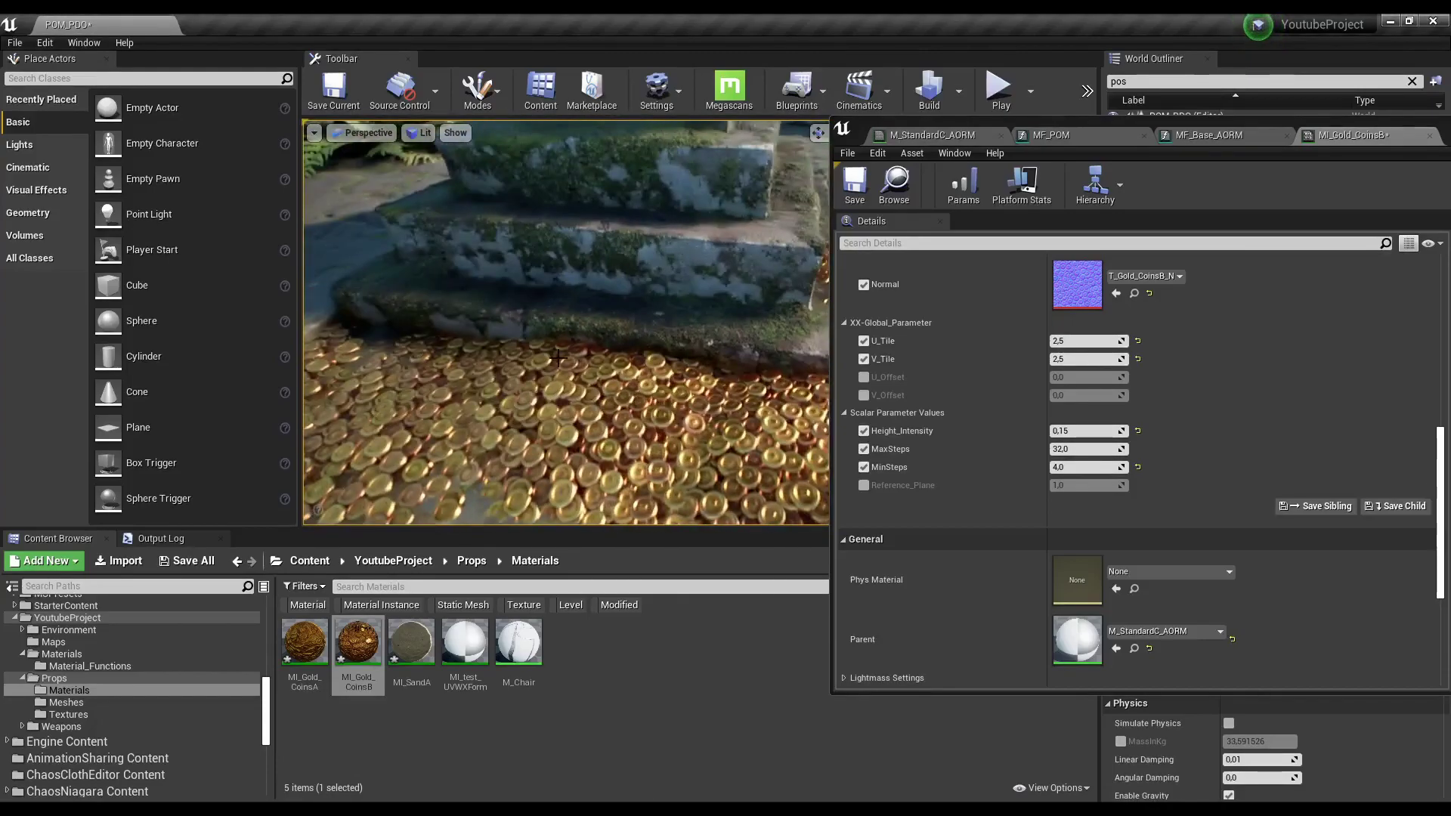
left_click(612, 364)
right_click_drag(643, 370, 727, 294)
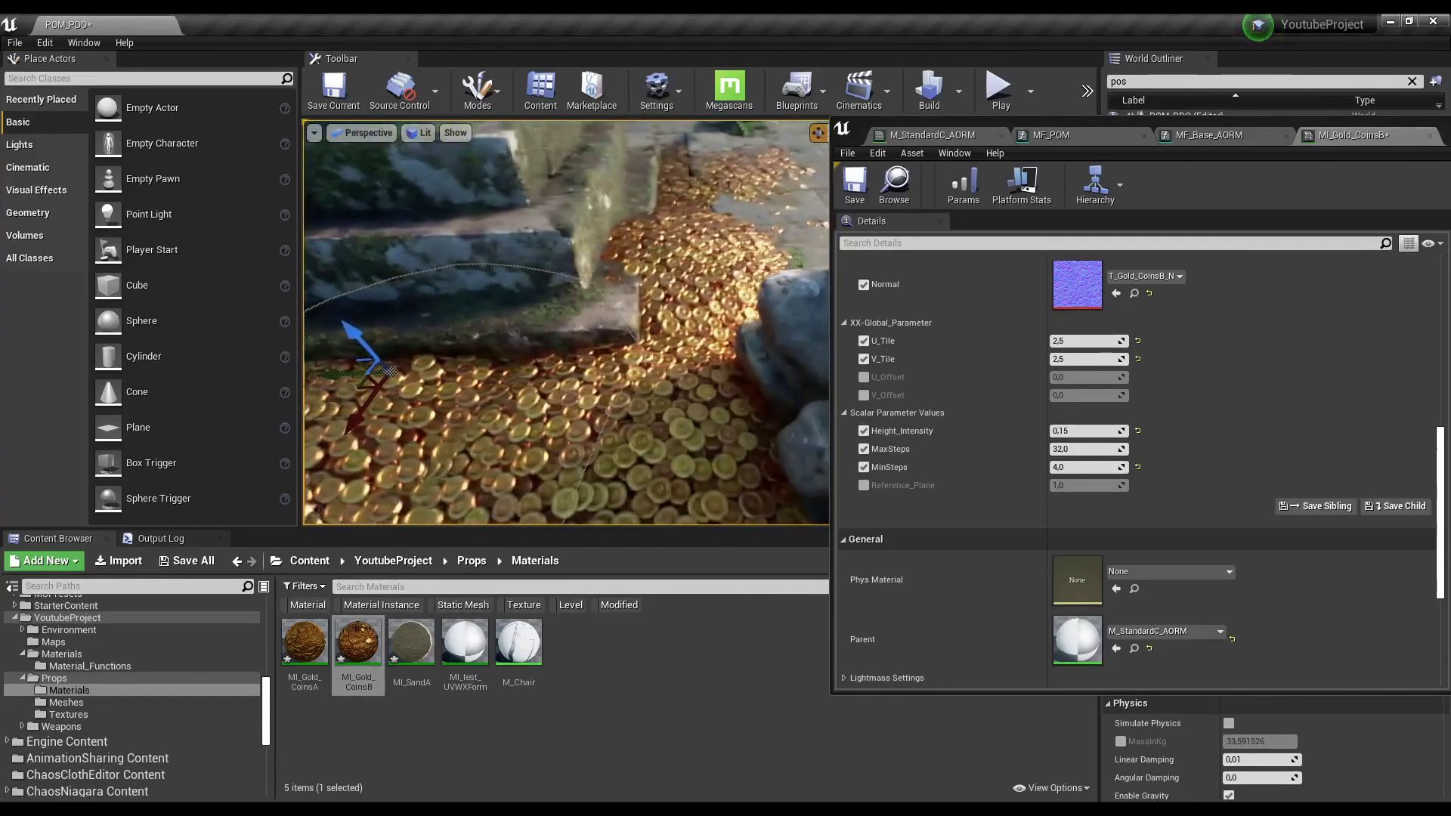
mouse_move(453, 341)
left_mouse_down()
mouse_move(741, 276)
mouse_move(453, 341)
mouse_move(439, 294)
left_mouse_up()
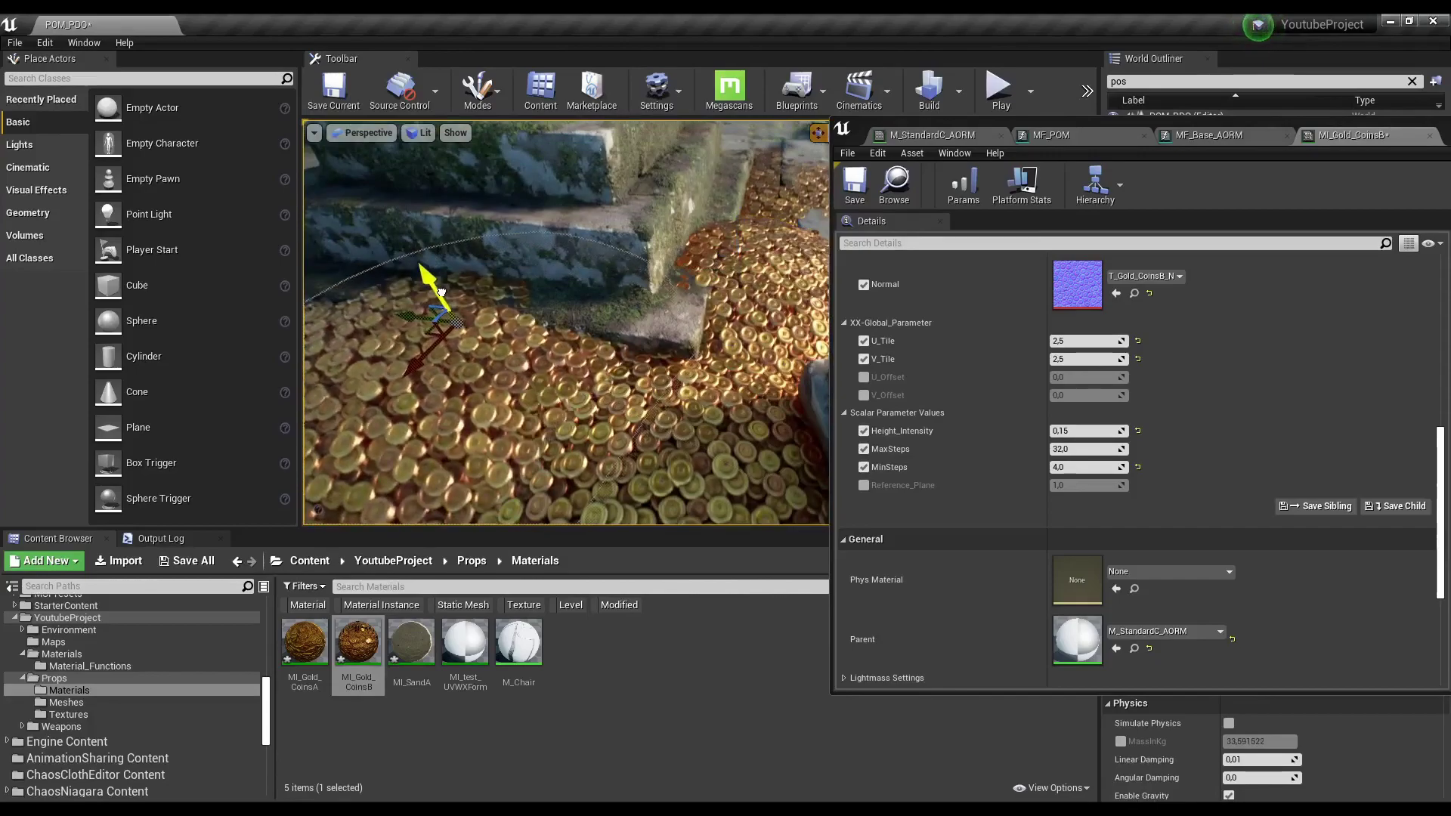
key("f")
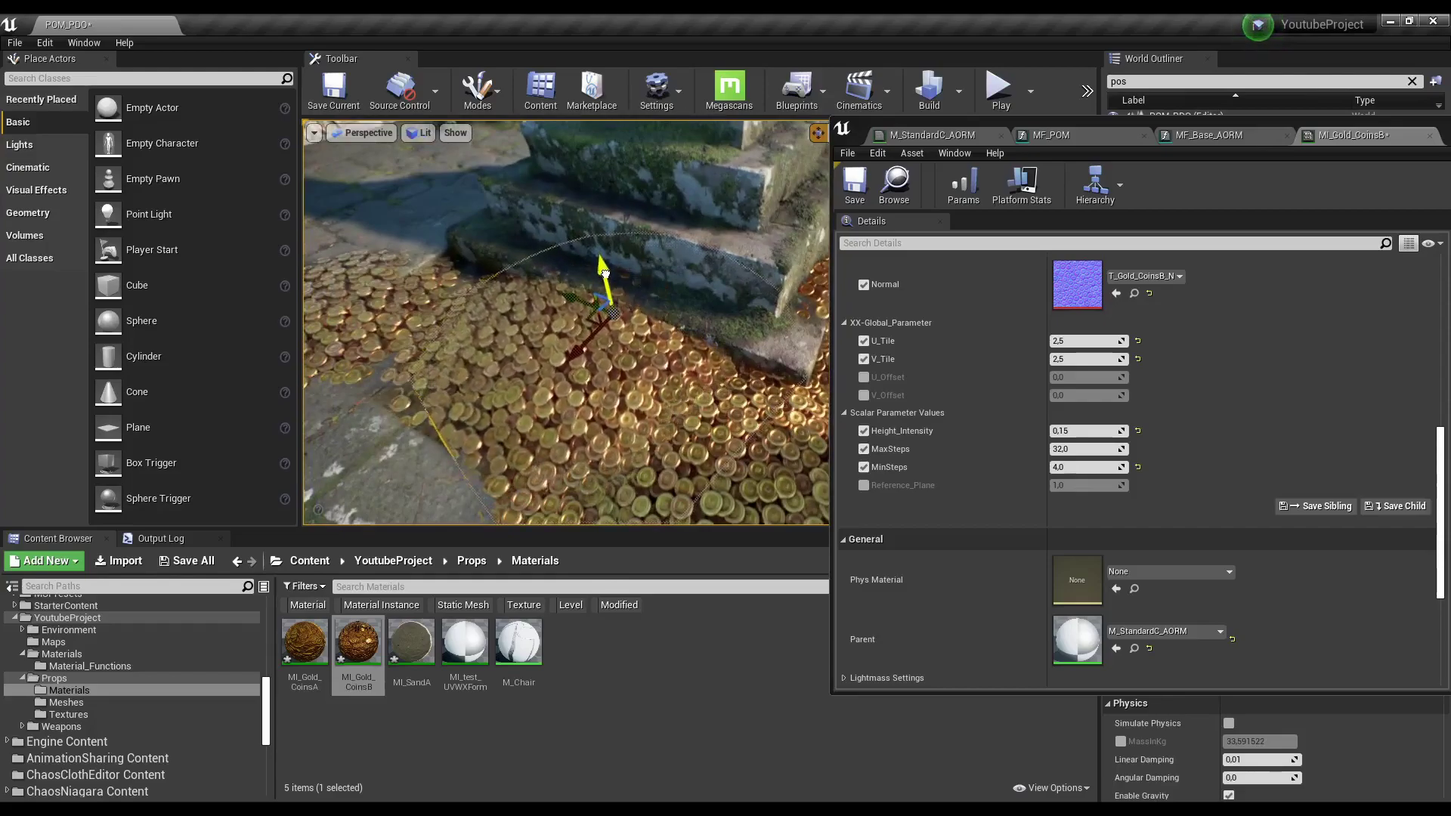
left_click_drag(604, 273, 607, 272)
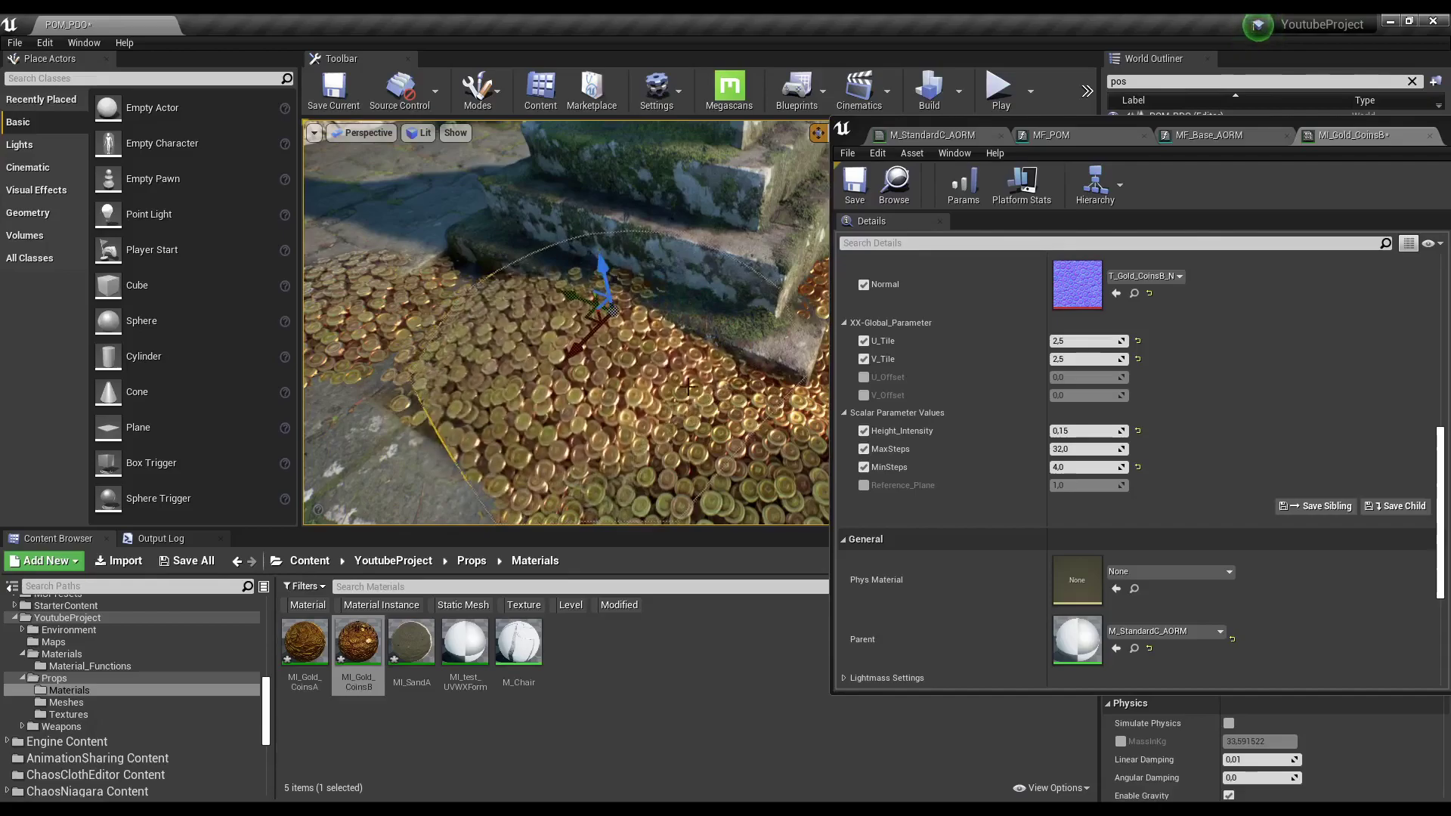
right_click_drag(690, 388, 703, 401)
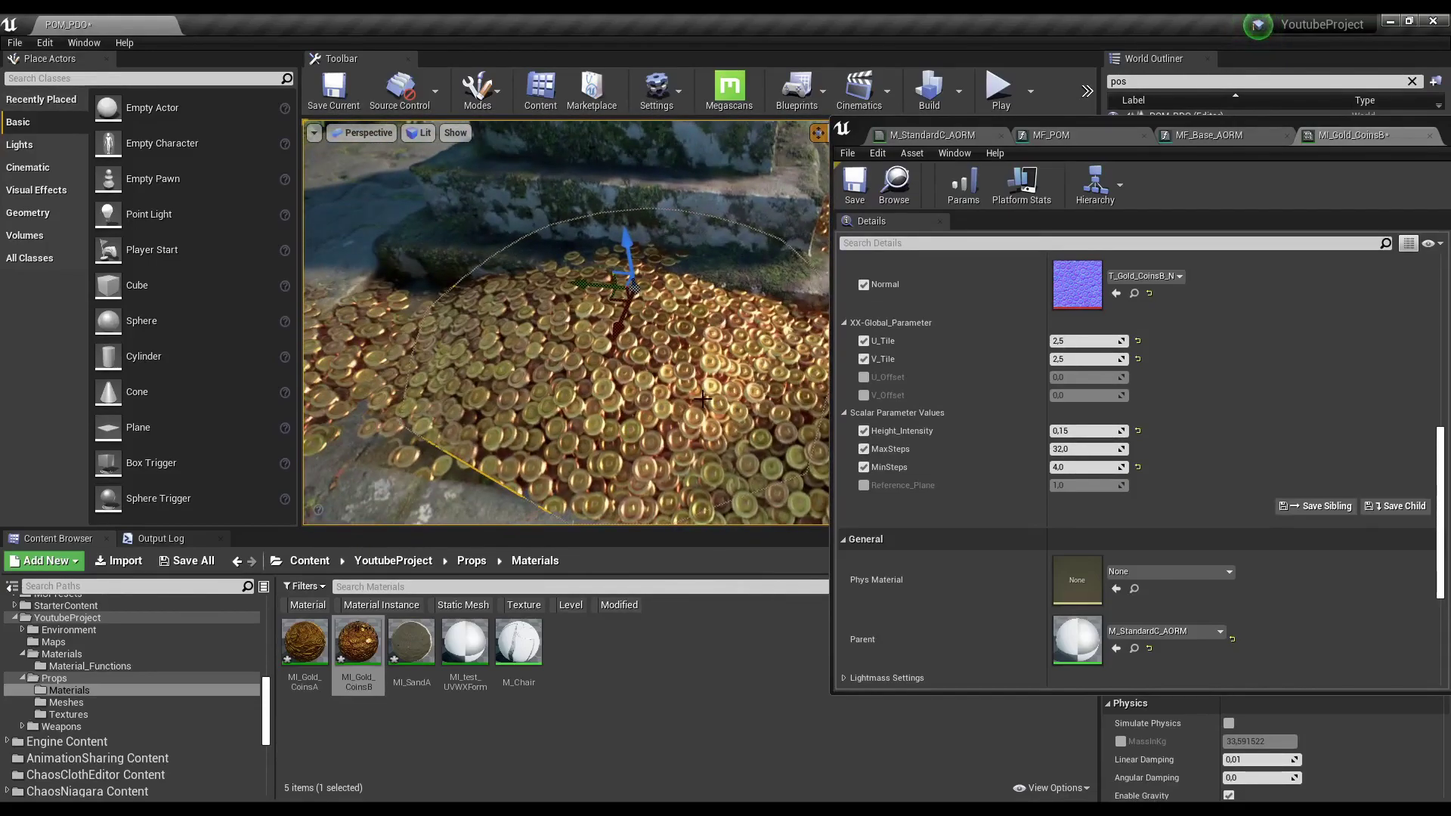
Undo the accidental coin pile move and view the steps from the other side.
key("ctrl+z")
key("Escape")
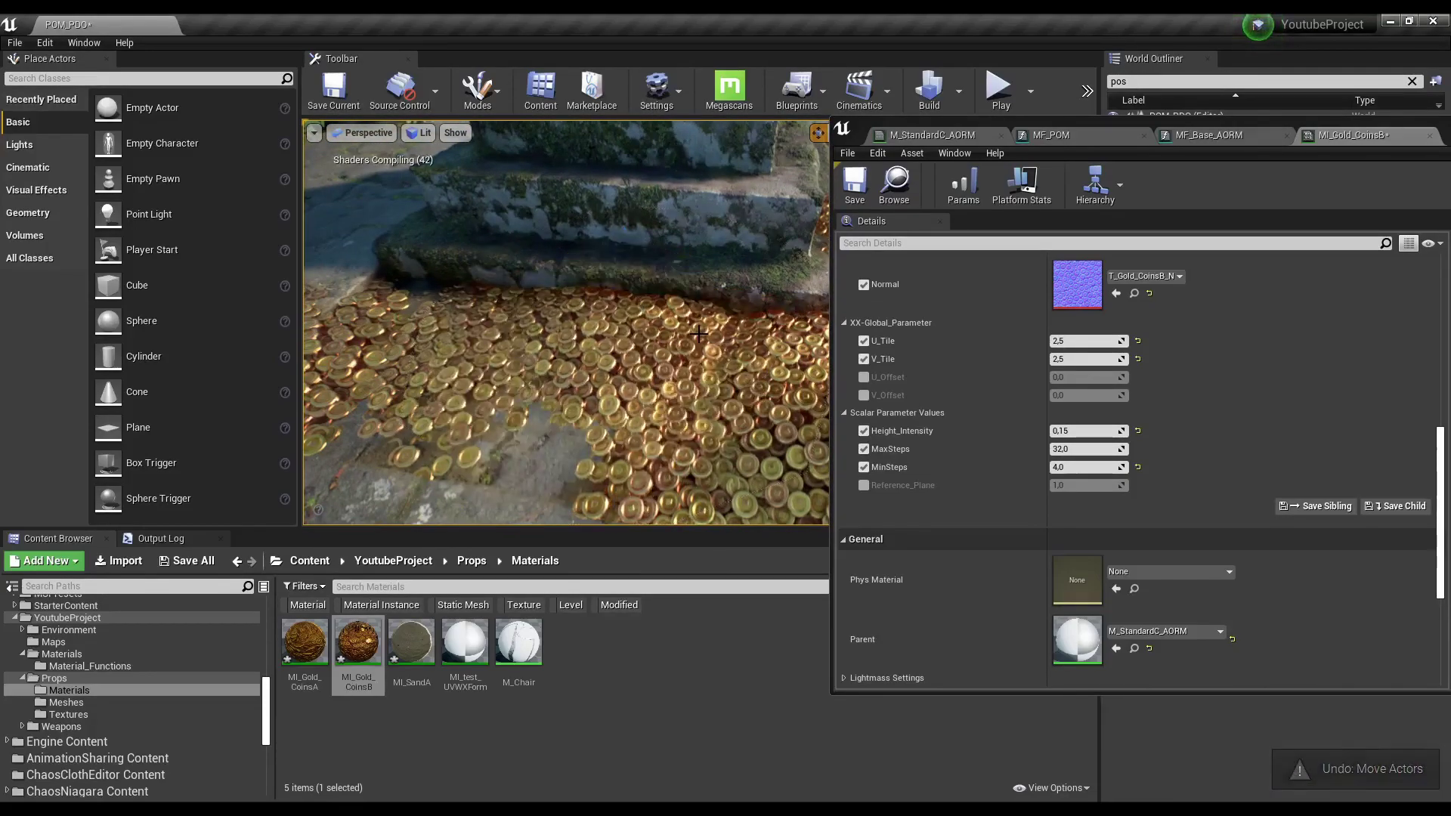
right_click_drag(651, 349, 666, 273)
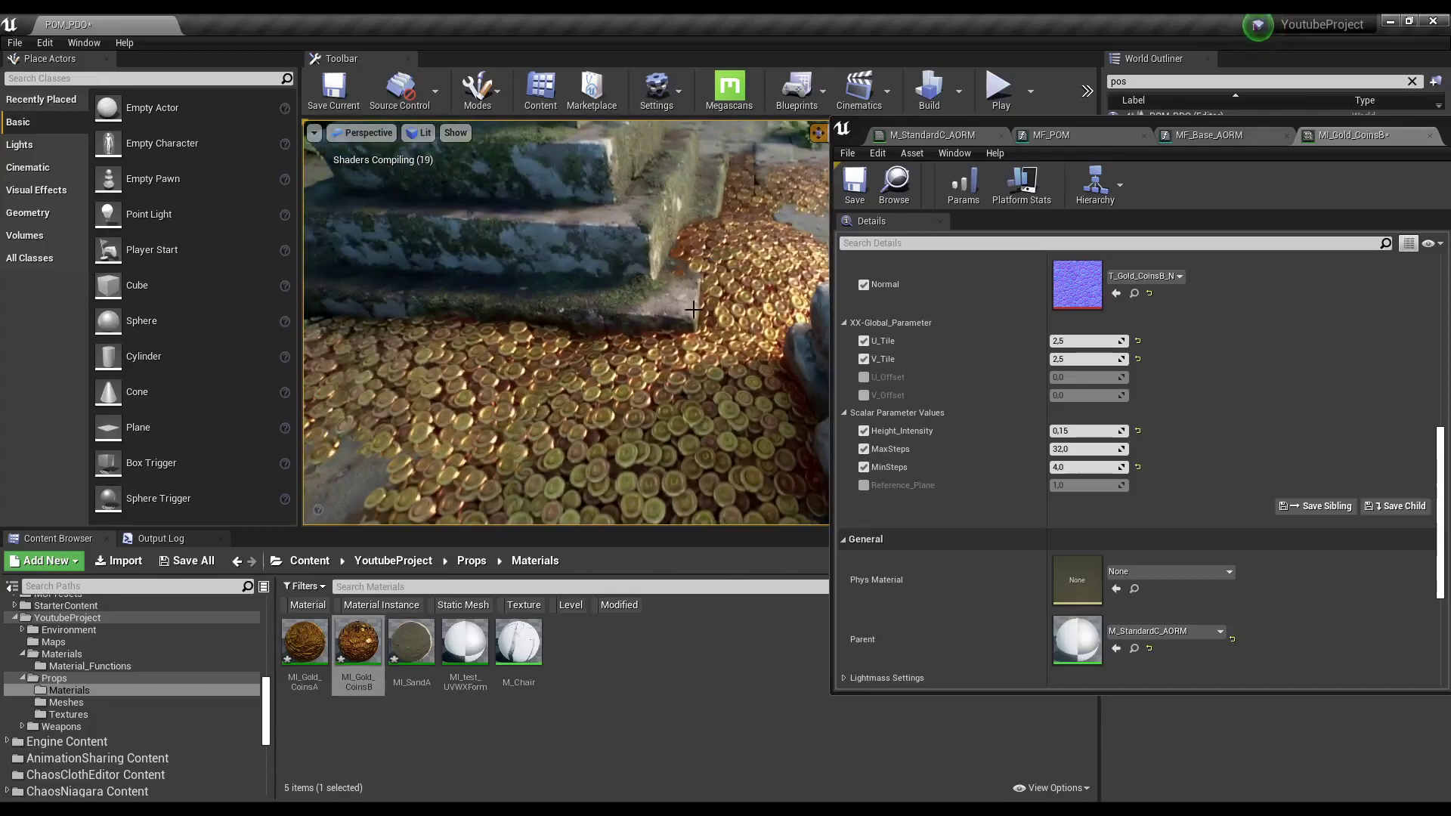
right_click_drag(634, 398, 636, 401)
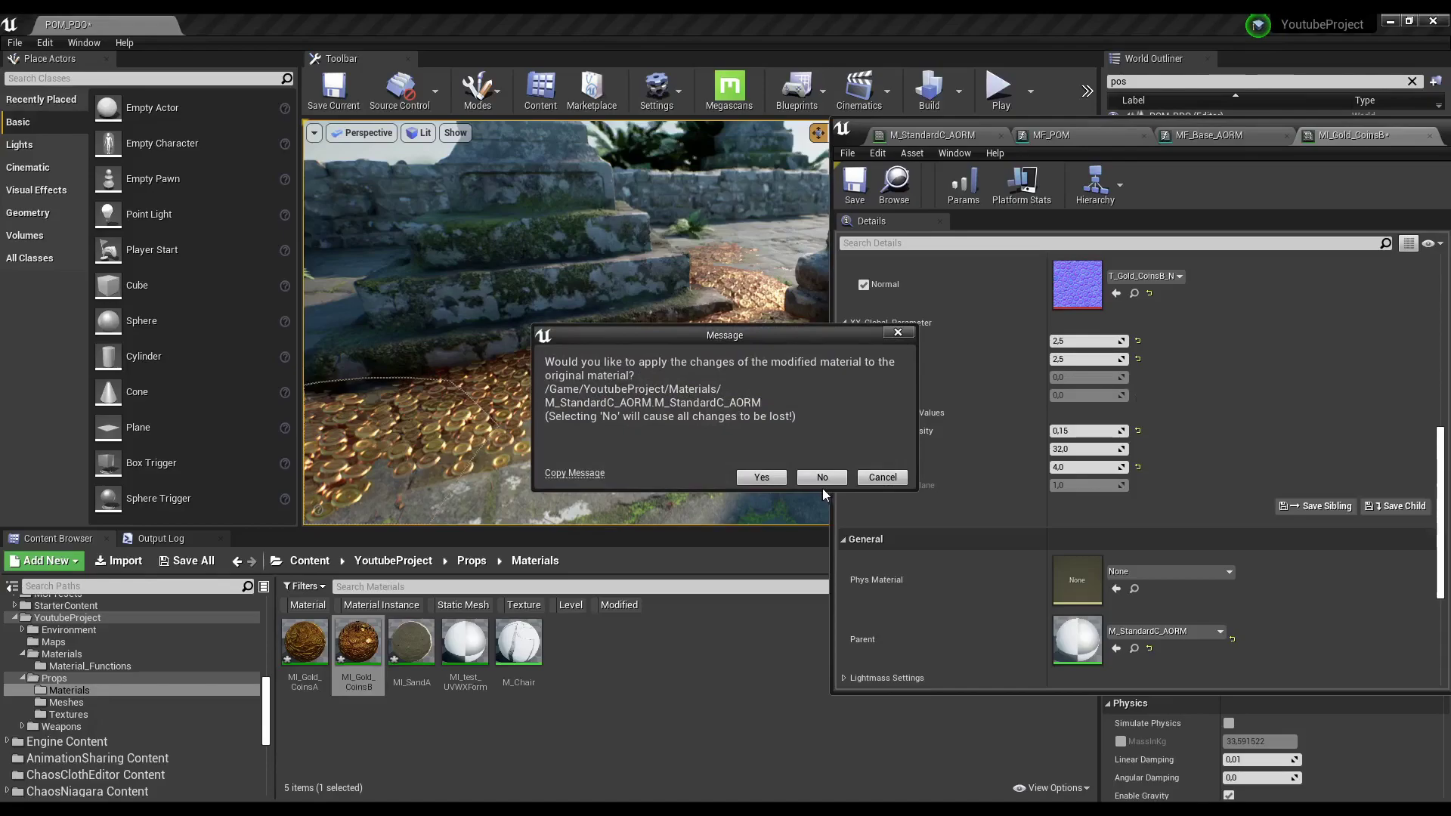
Dismiss the apply-changes prompt, save MI_Gold_CoinsB and switch to the M_StandardC_AORM graph.
left_click(876, 477)
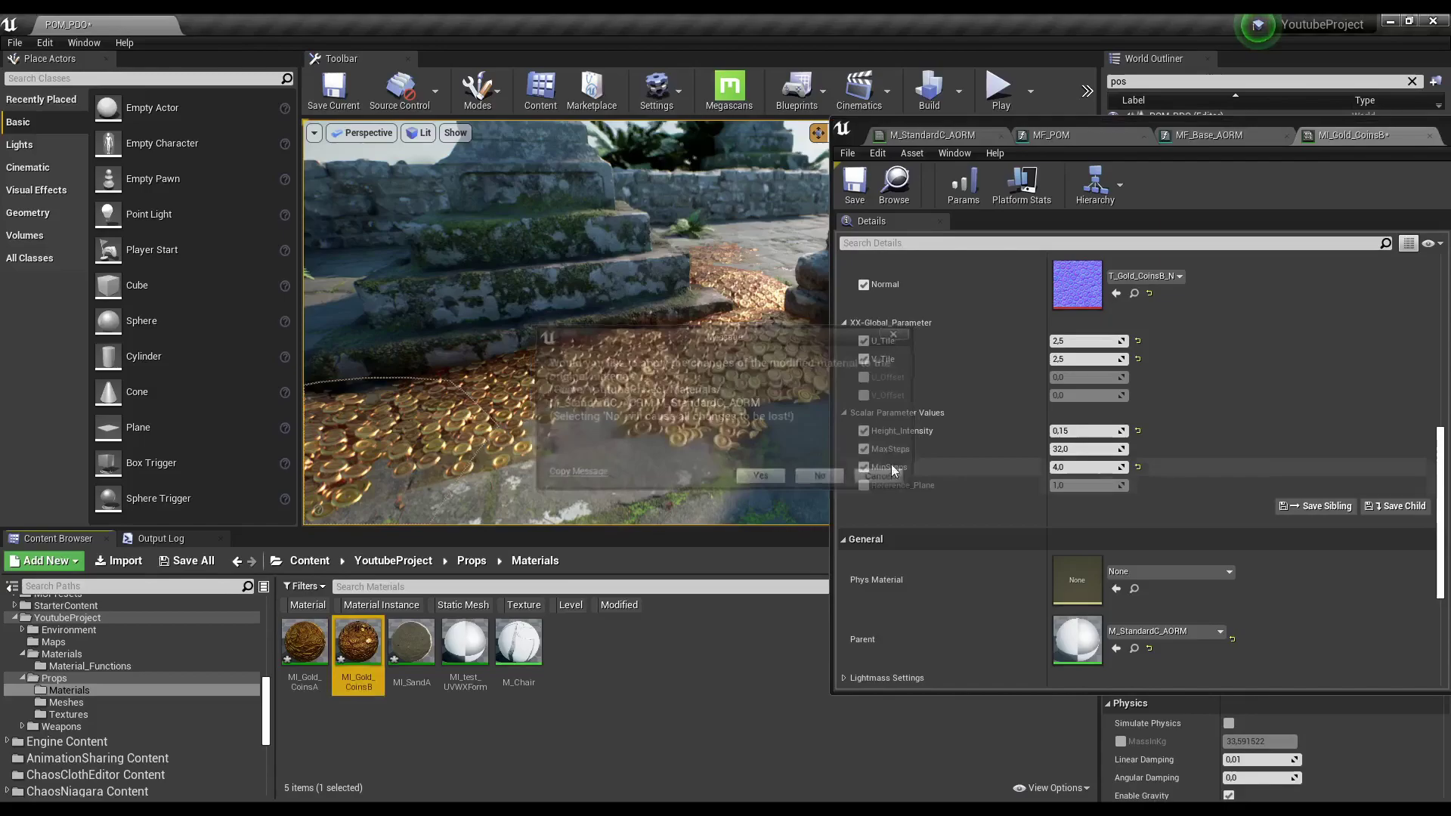
left_click(854, 181)
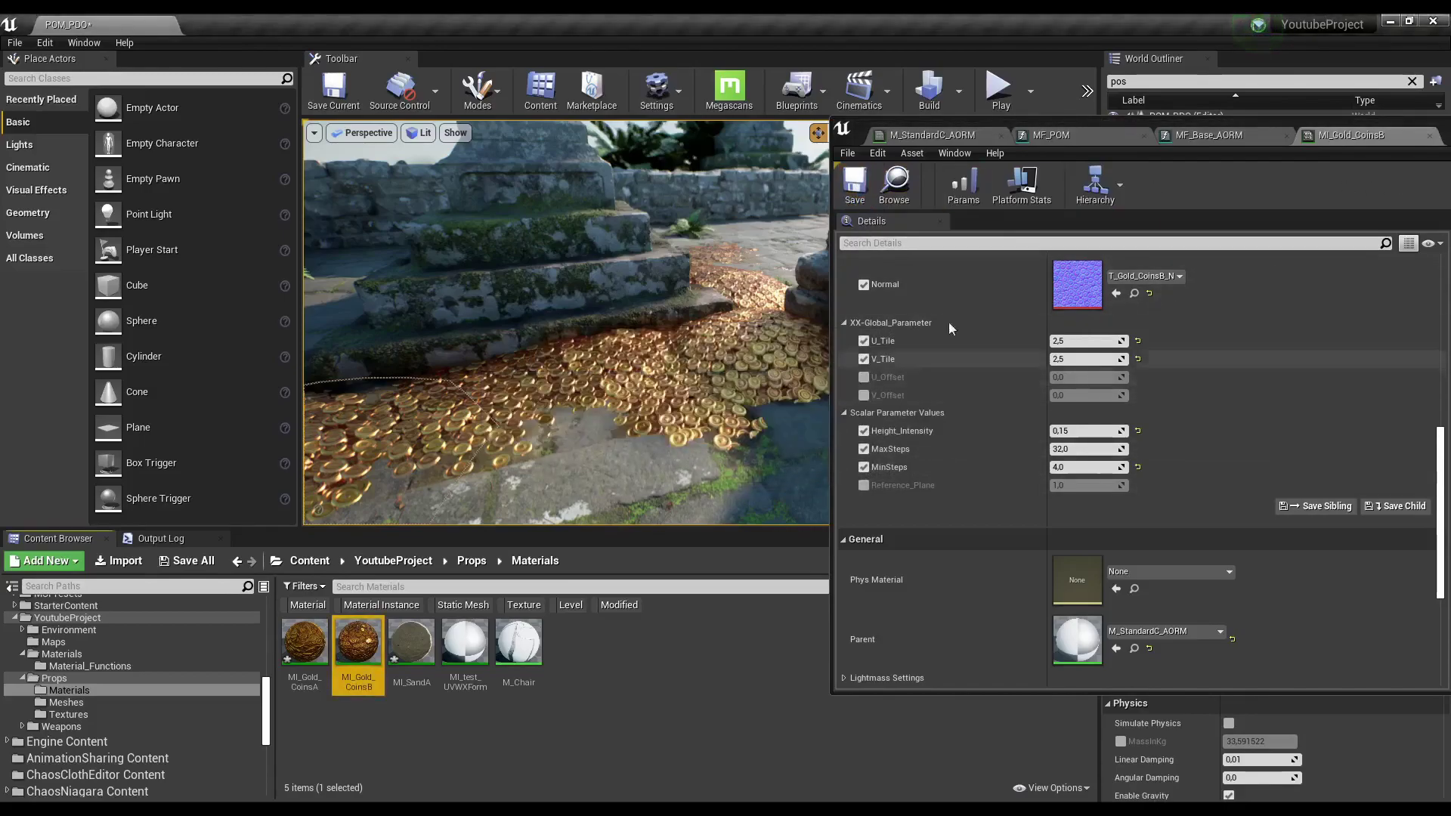
left_click_drag(1259, 121, 931, 118)
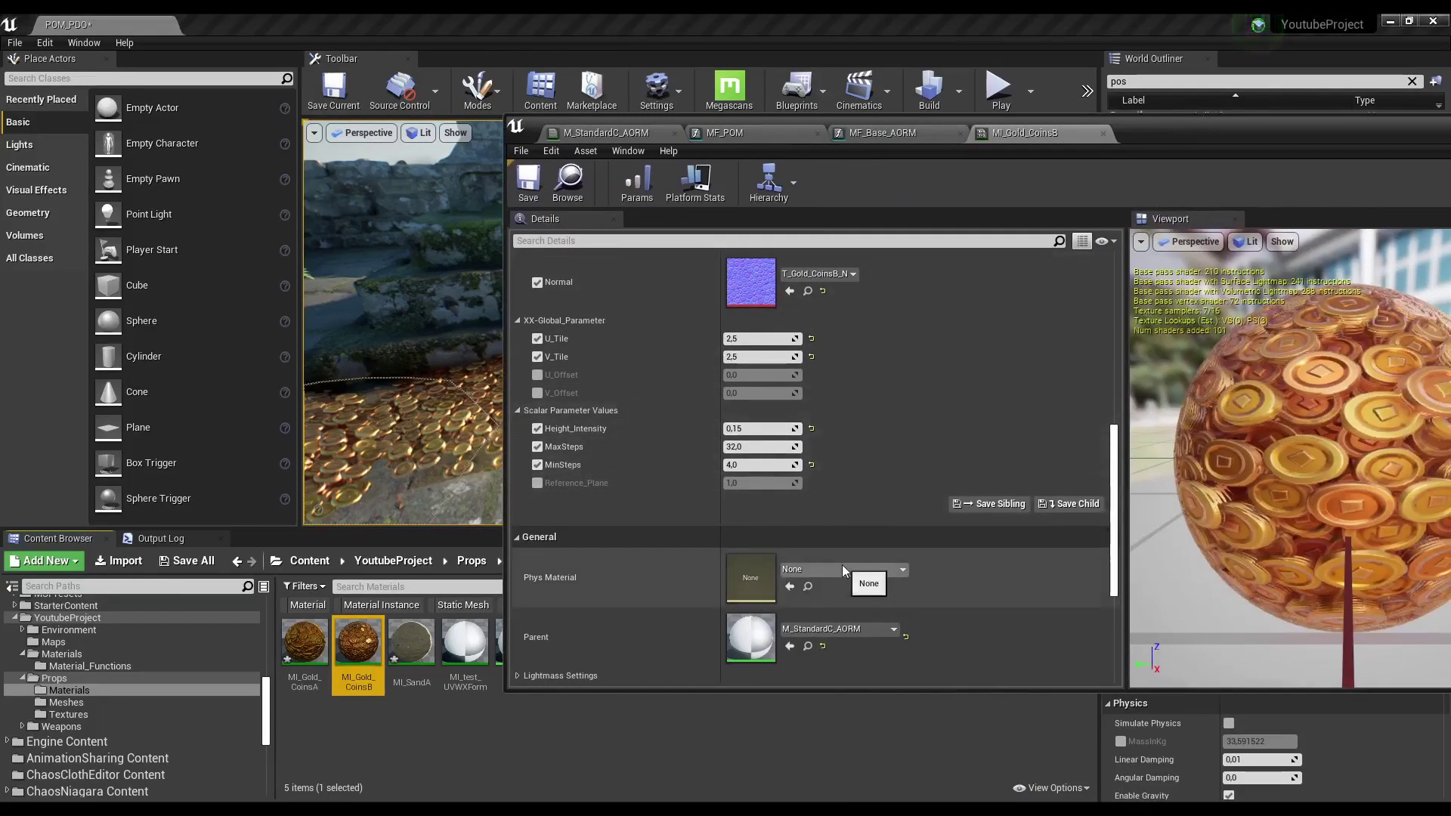
left_click(605, 133)
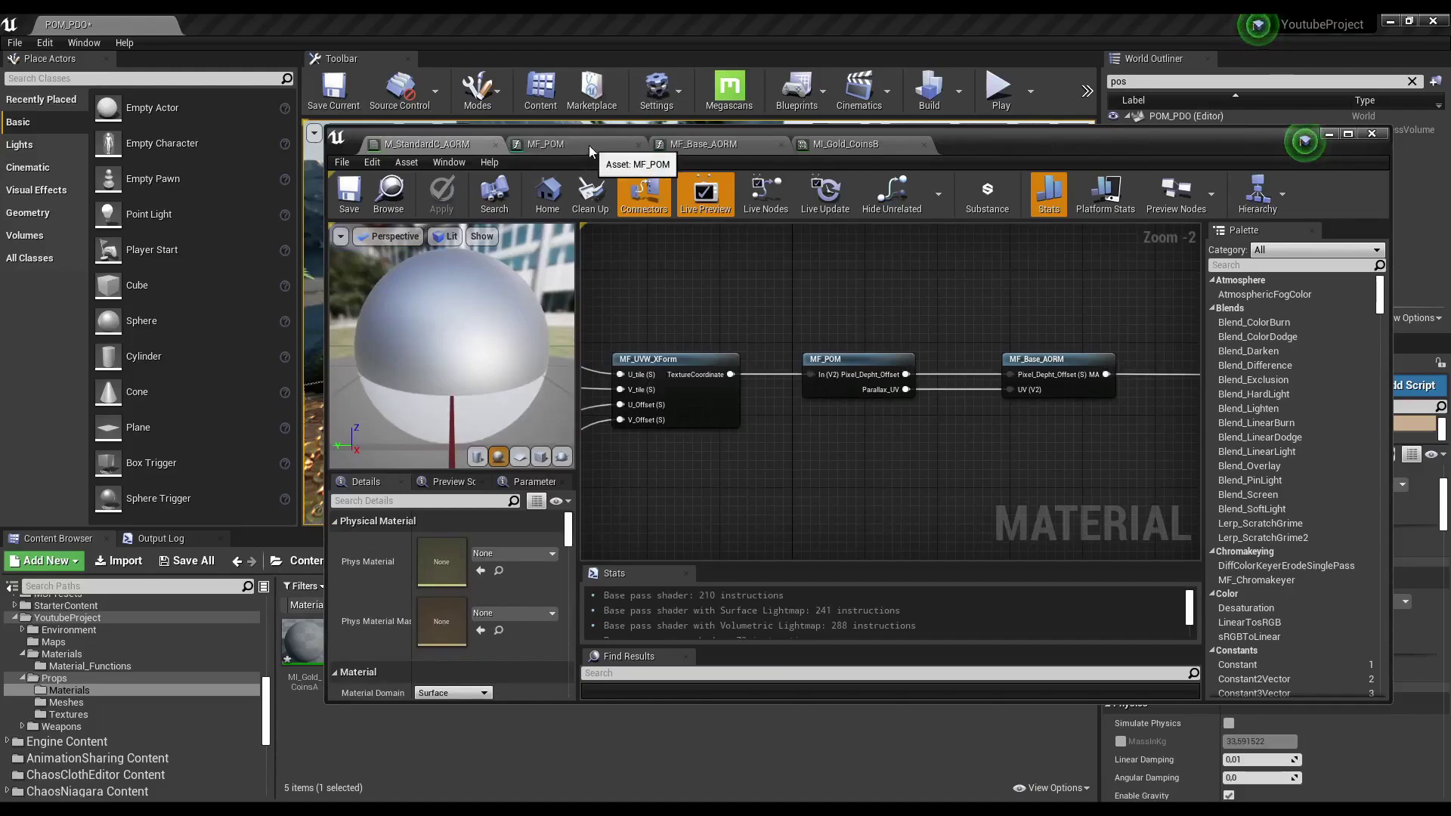
Move the four input nodes, MF_UVW_XForm and MF_POM further left in the graph.
right_click_drag(770, 304, 964, 297)
scroll(964, 296, "down", 2)
left_click_drag(683, 266, 968, 447)
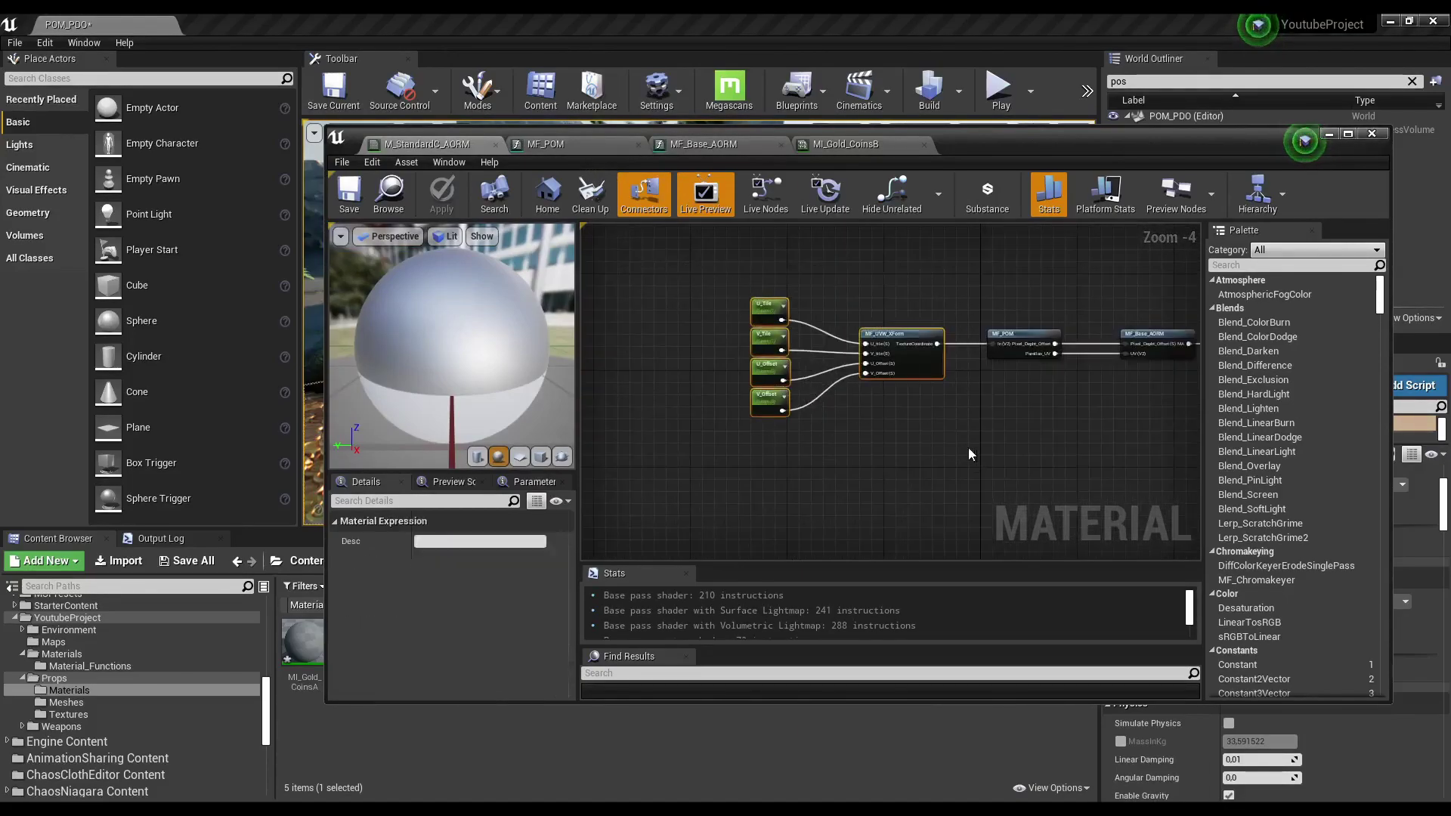
left_click_drag(927, 369, 852, 369)
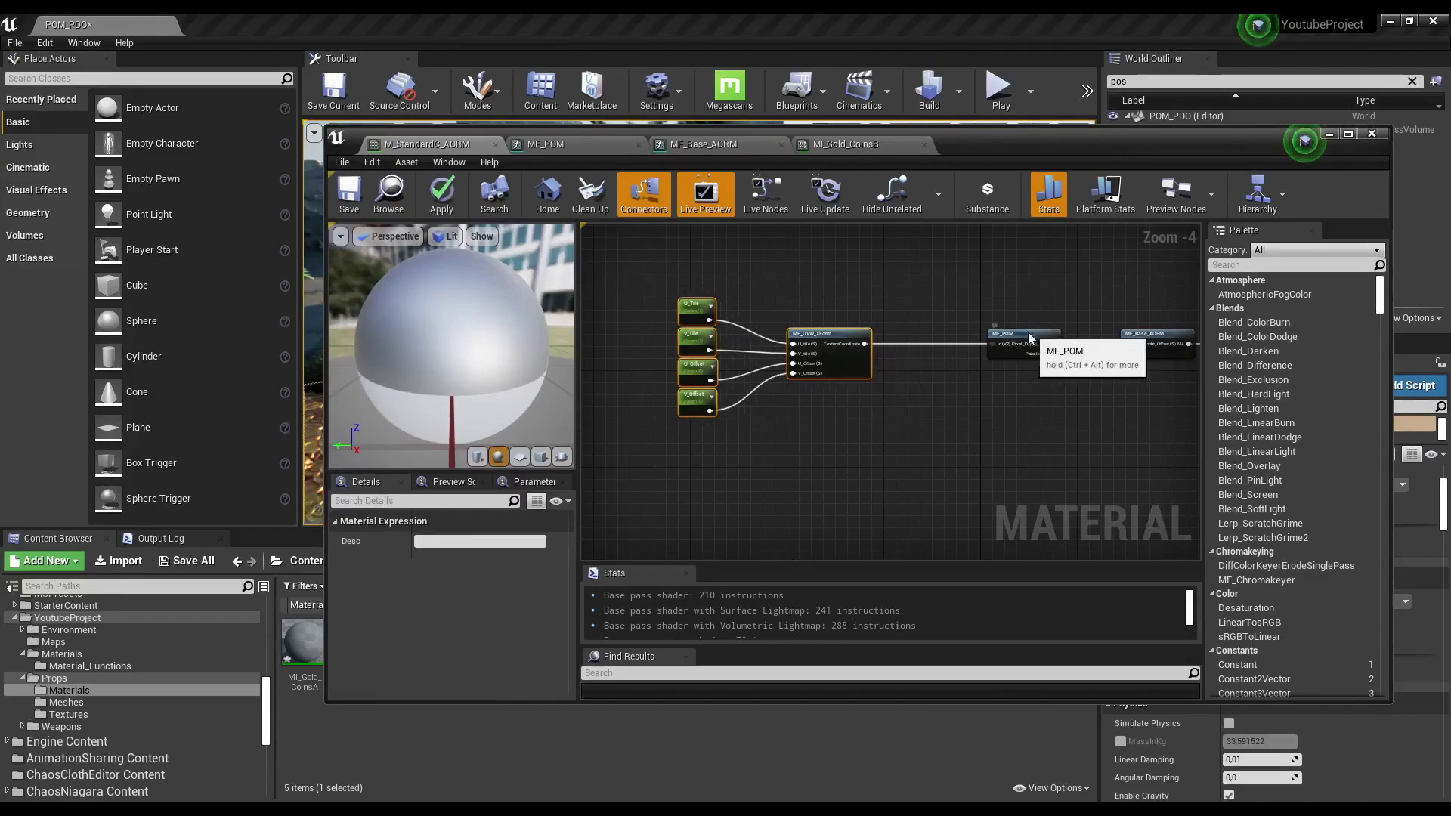
left_click_drag(1017, 343, 973, 343)
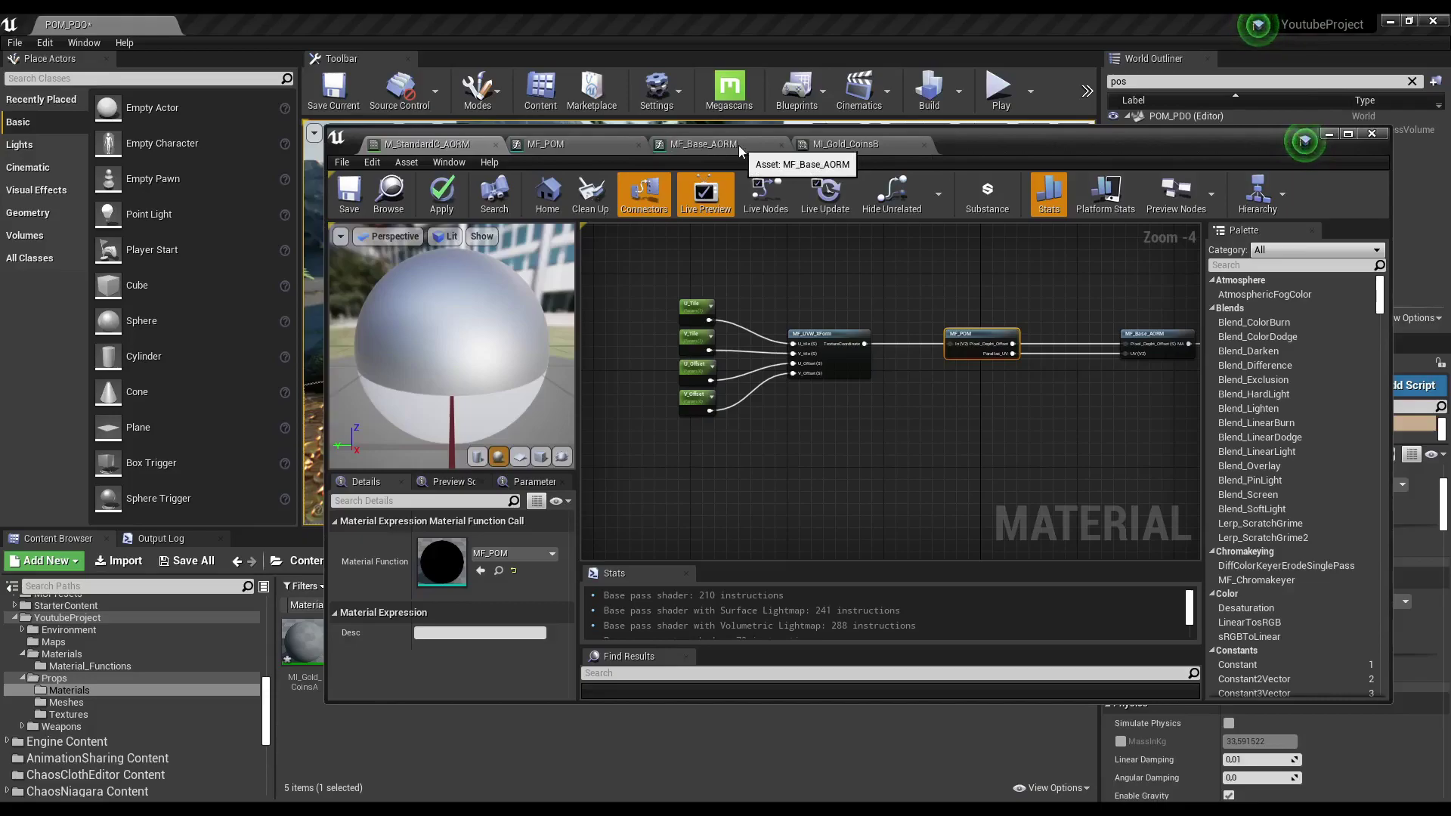
In MF_POM, group the scalar parameters under POM and adjust Height_Intensity's sort priority.
left_click(598, 144)
scroll(638, 378, "down", 2)
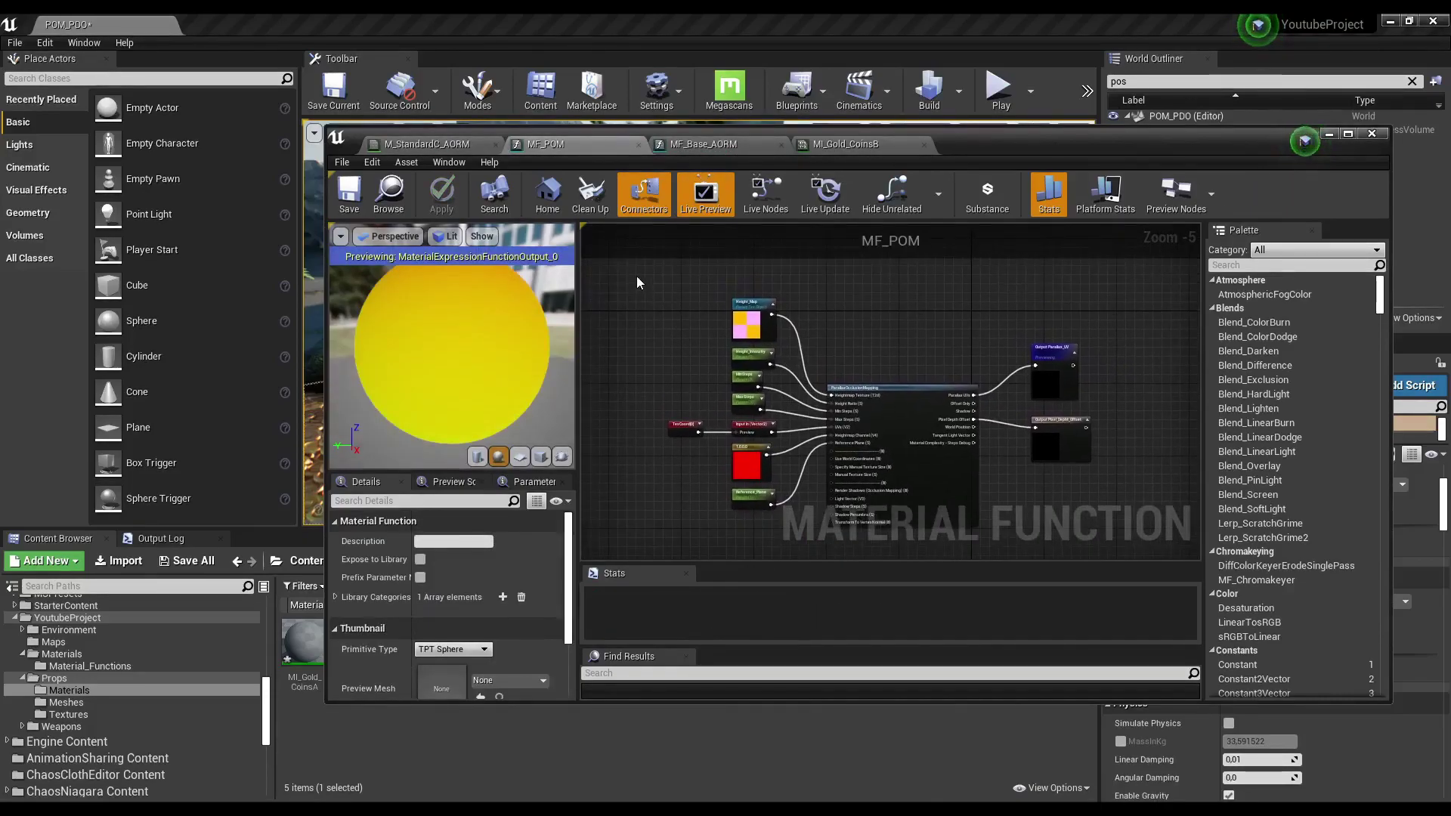
scroll(705, 302, "up", 1)
left_click_drag(715, 301, 782, 449)
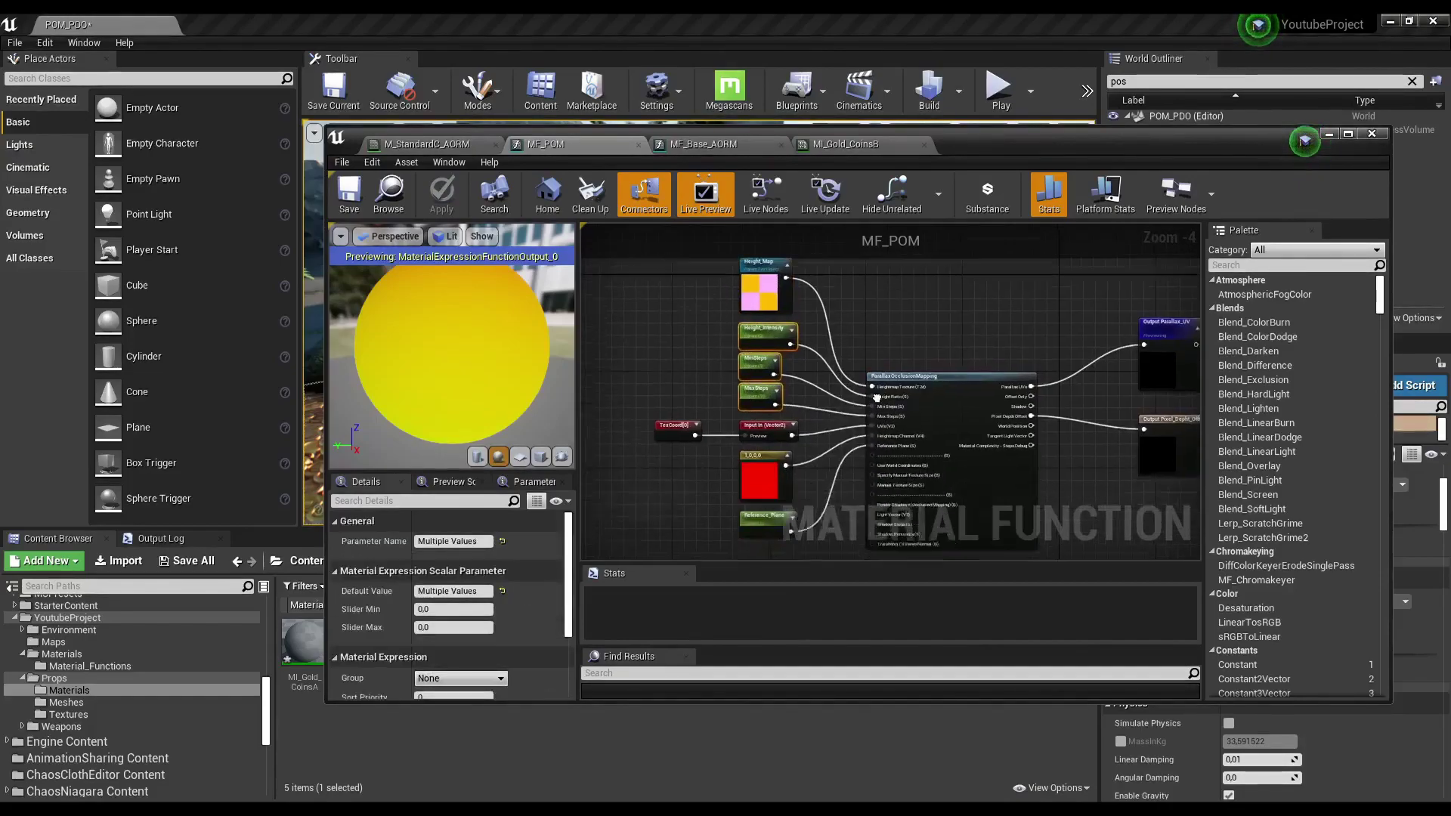
right_click_drag(748, 529, 758, 428)
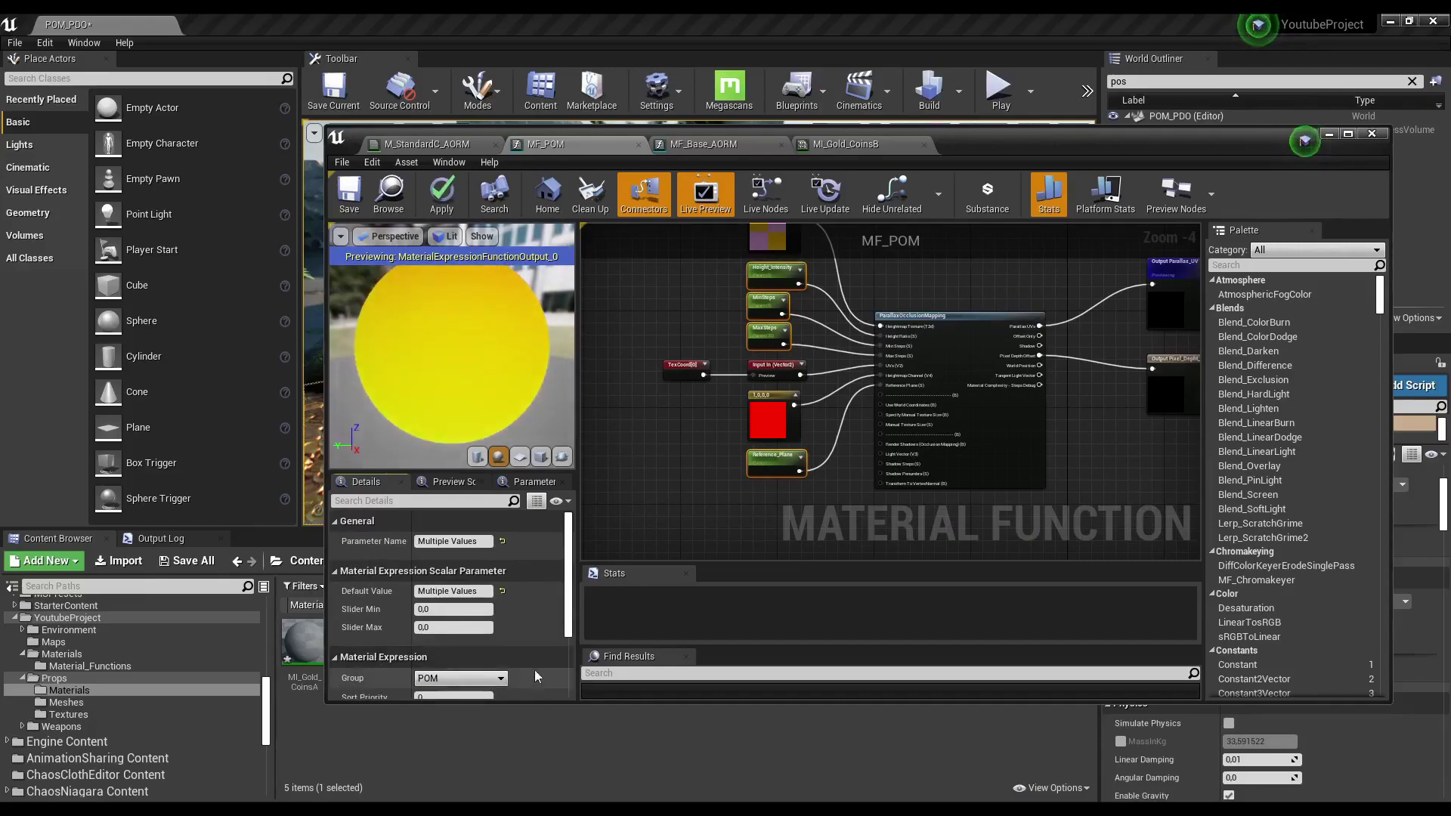
scroll(711, 321, "up", 1)
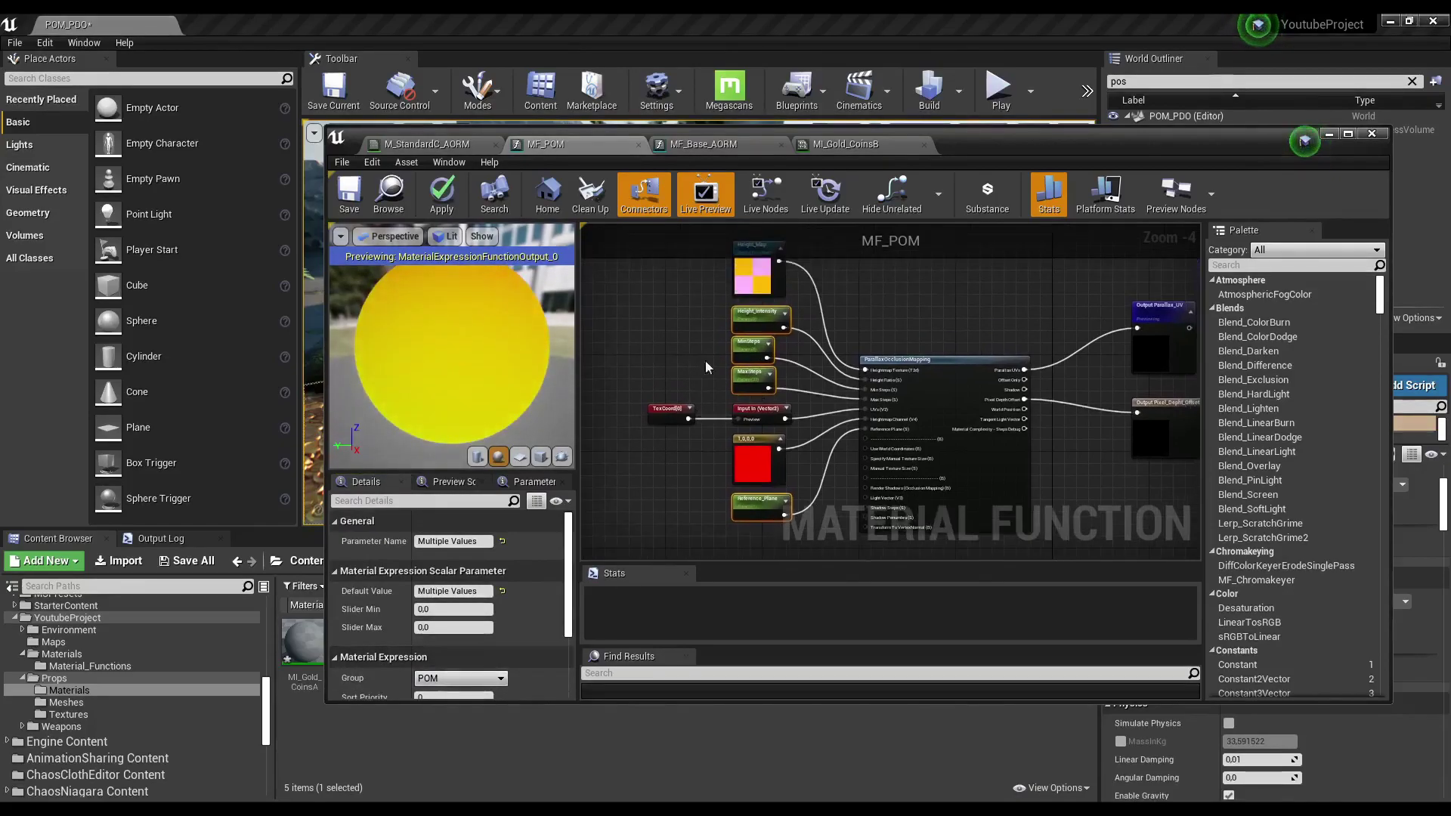
scroll(705, 360, "up", 1)
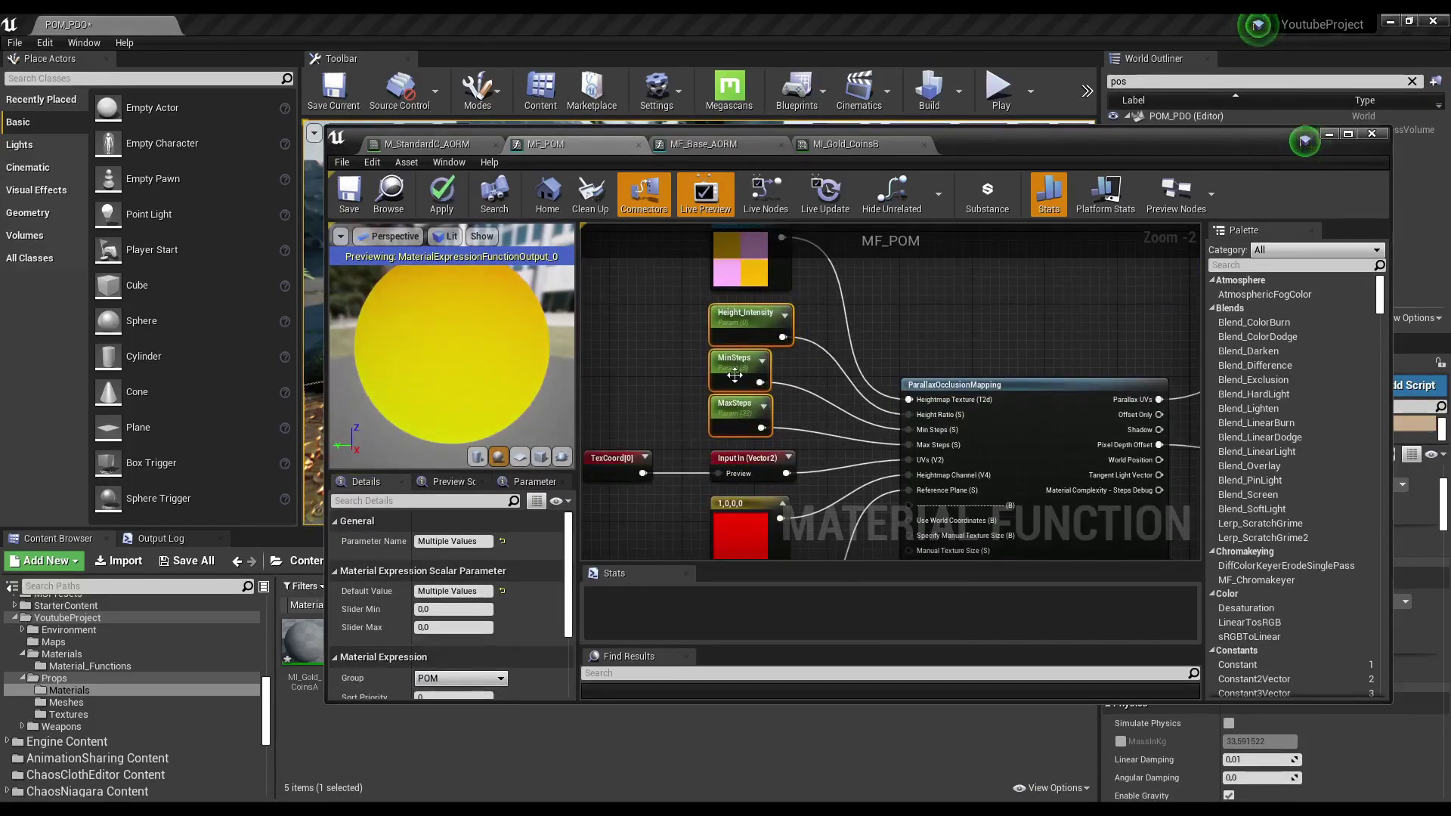
left_click(752, 326)
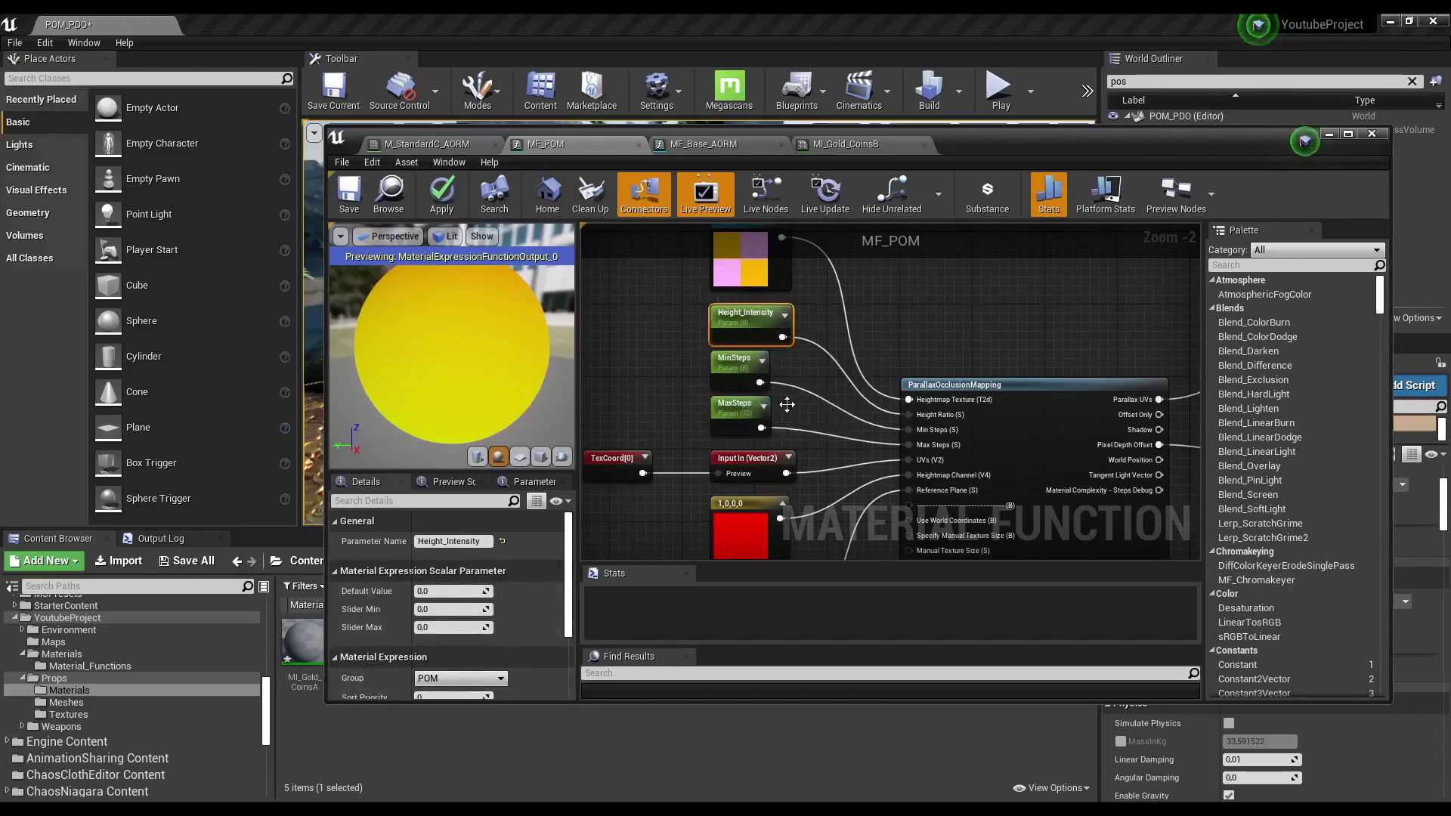
scroll(792, 432, "down", 2)
double_click(1070, 147)
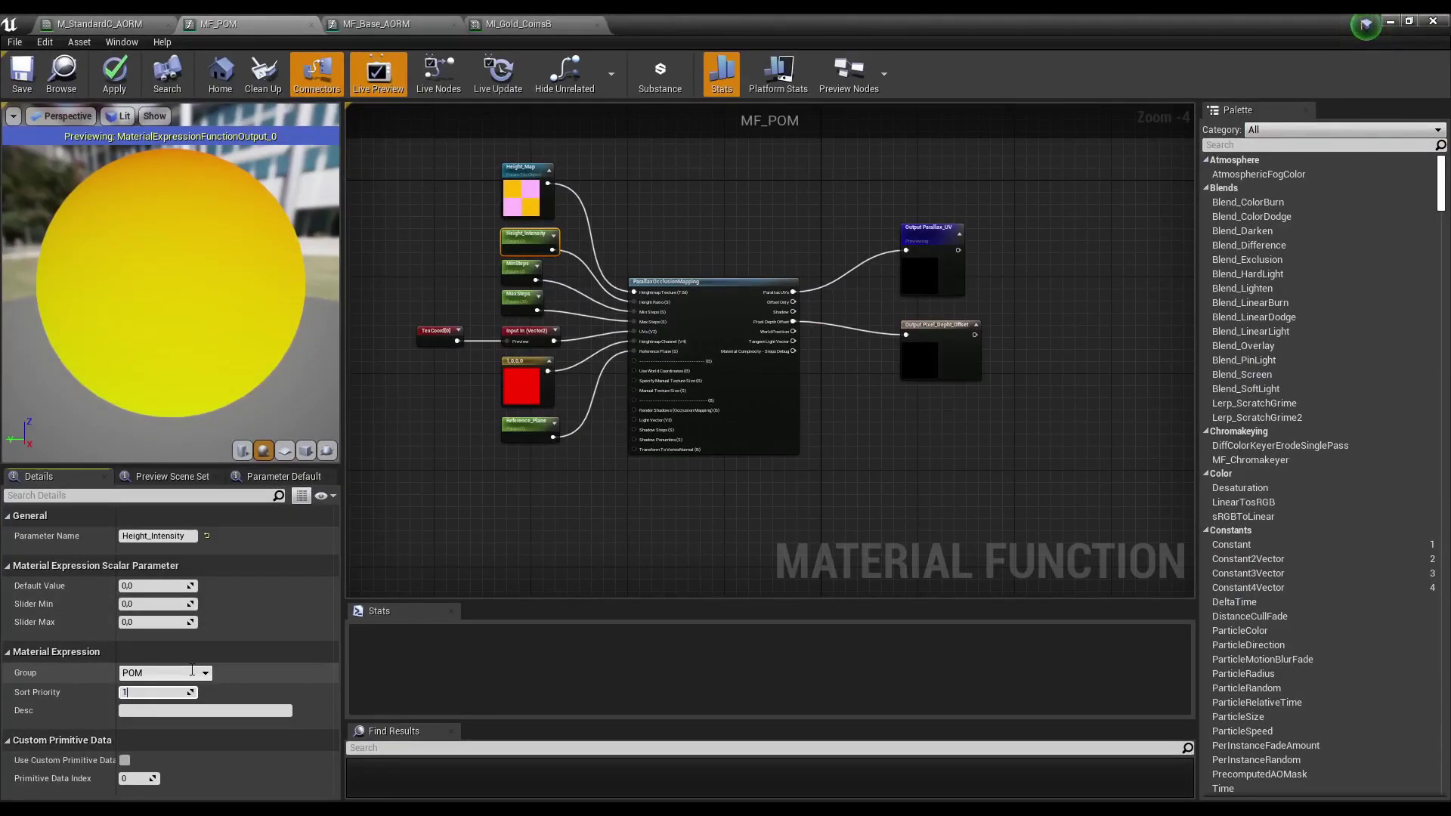
Give MinSteps sort priority 2, MaxSteps 3 and Reference_Plane 4.
left_click(518, 267)
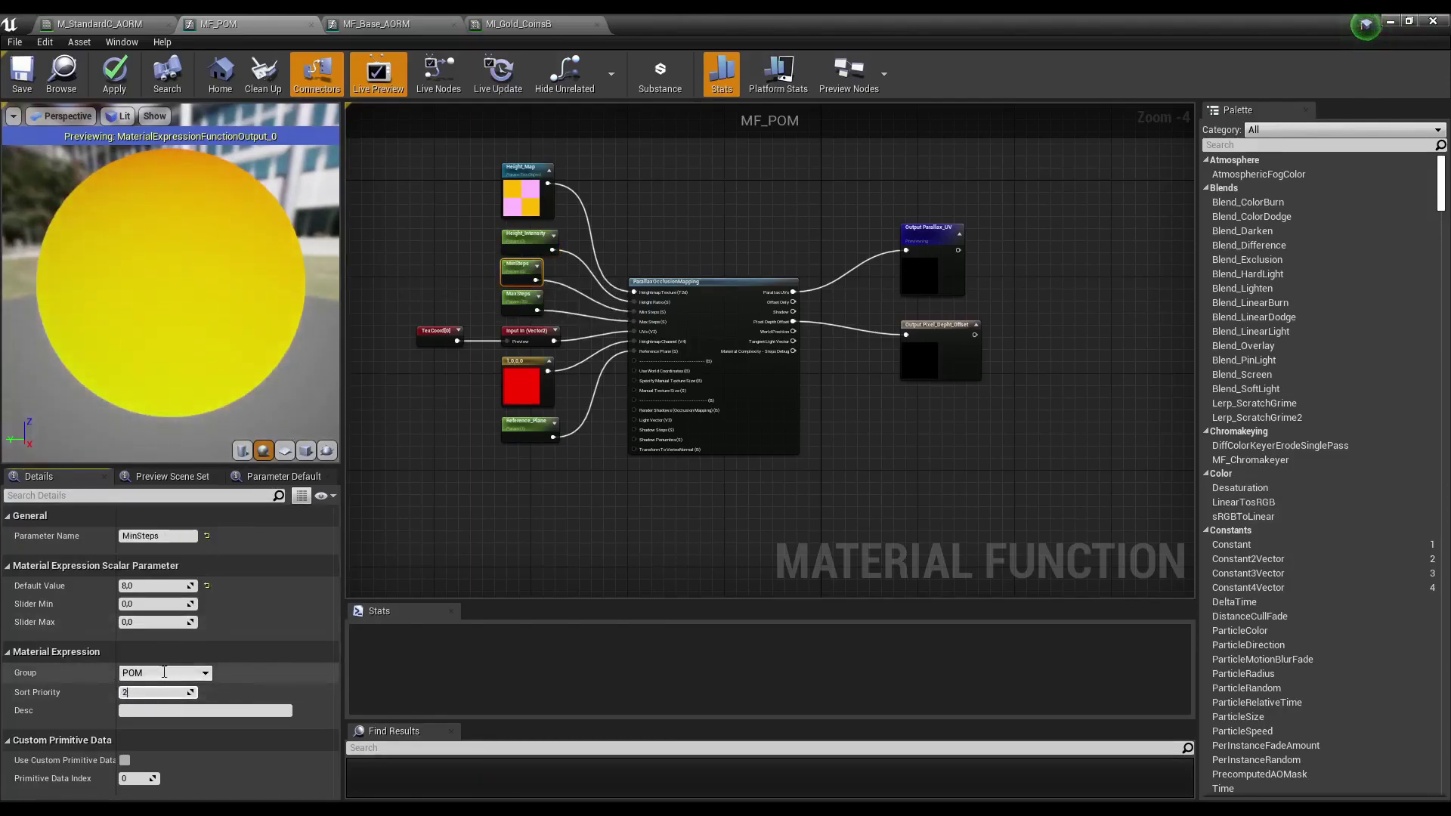
key("Return")
left_click(519, 297)
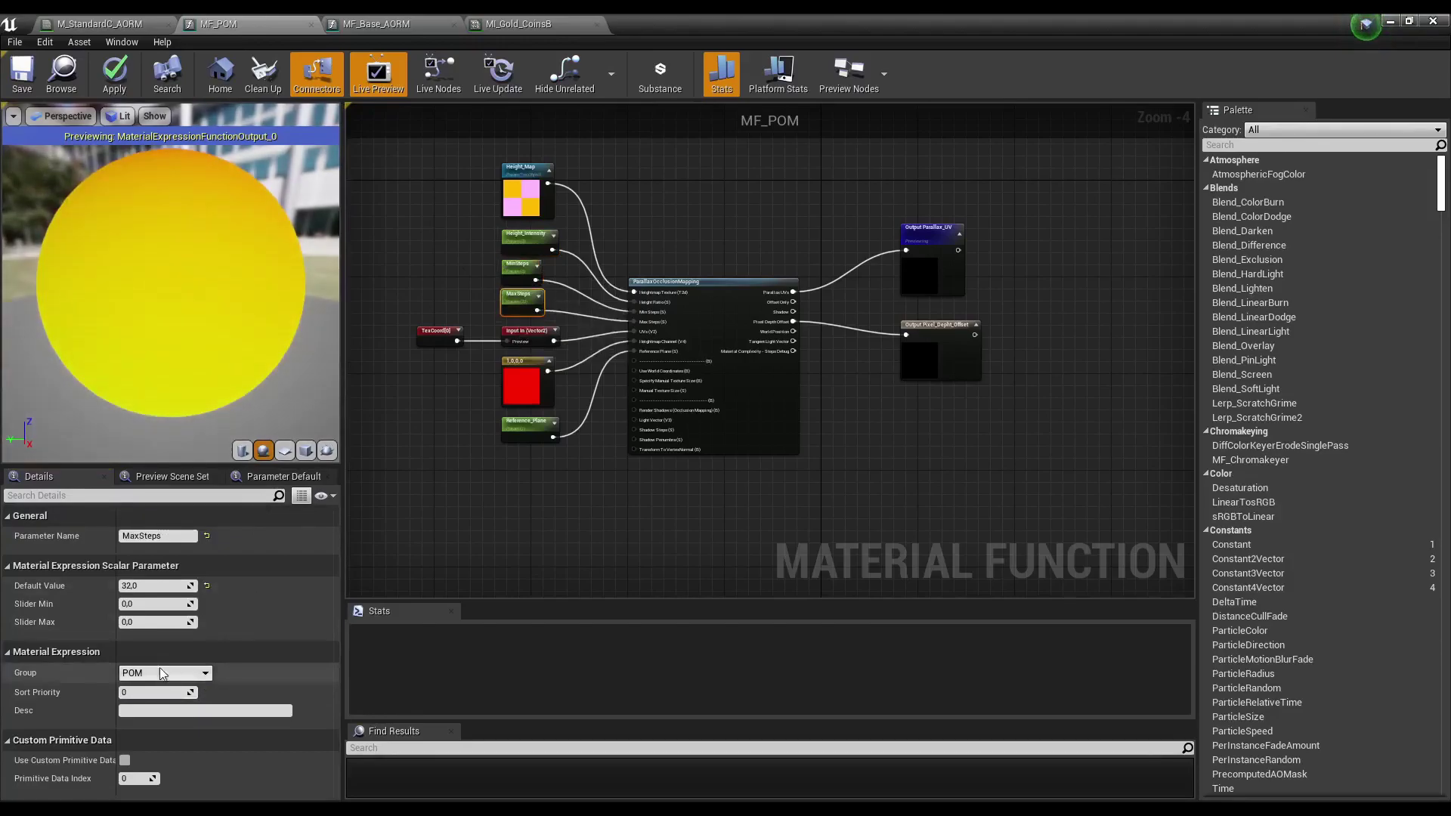
left_click_drag(161, 690, 172, 690)
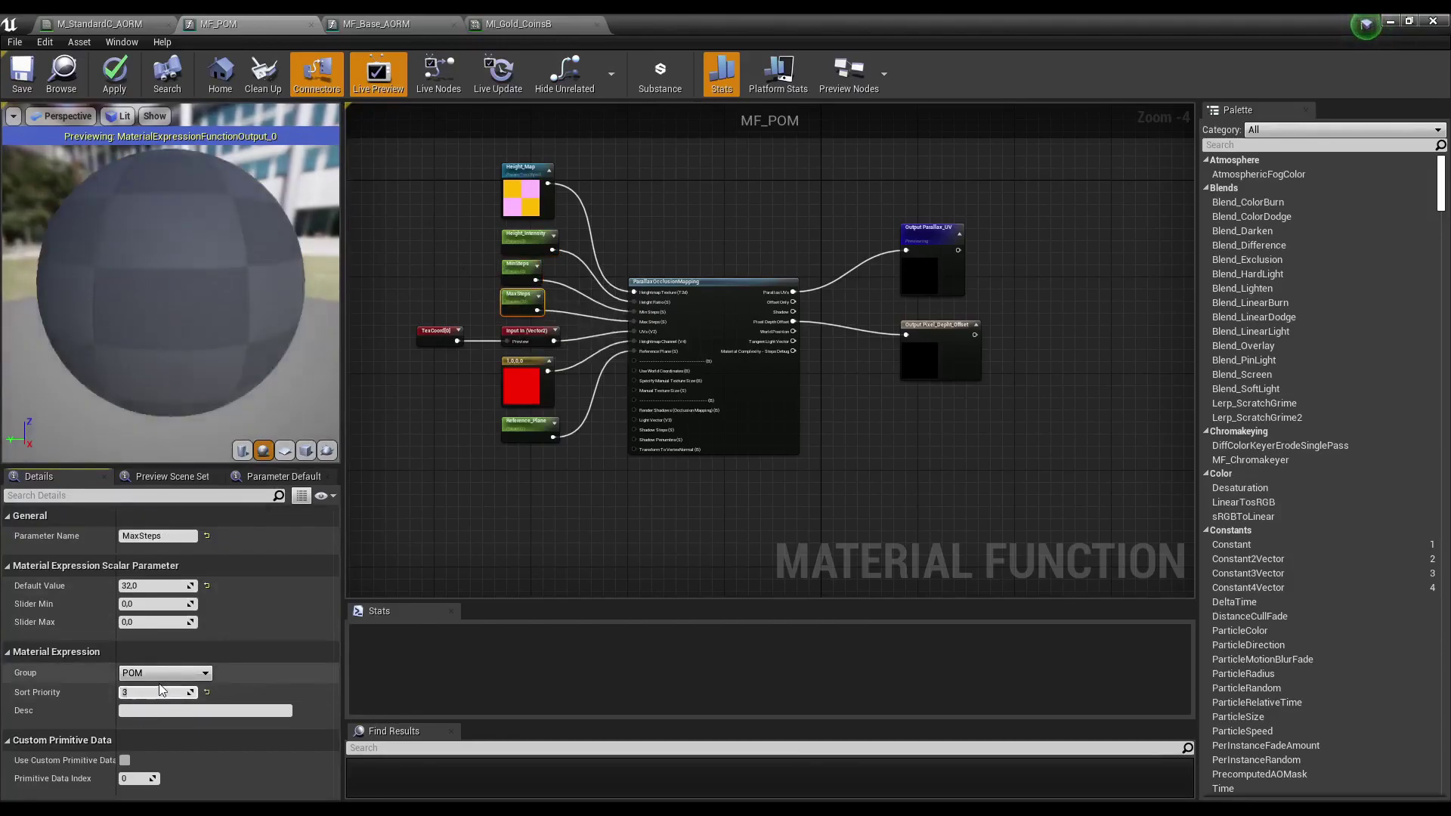
scroll(520, 396, "up", 2)
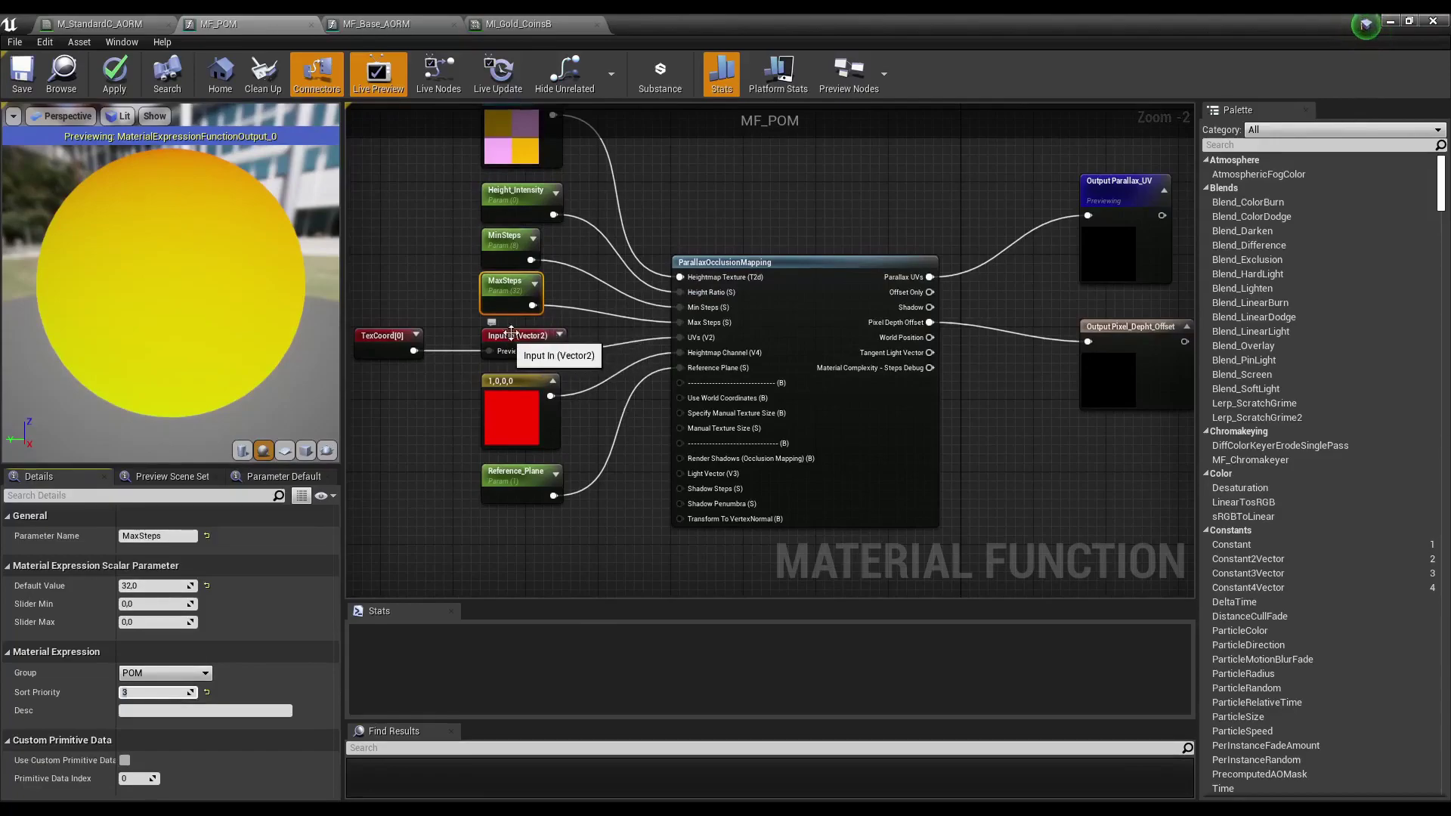
left_click(528, 488)
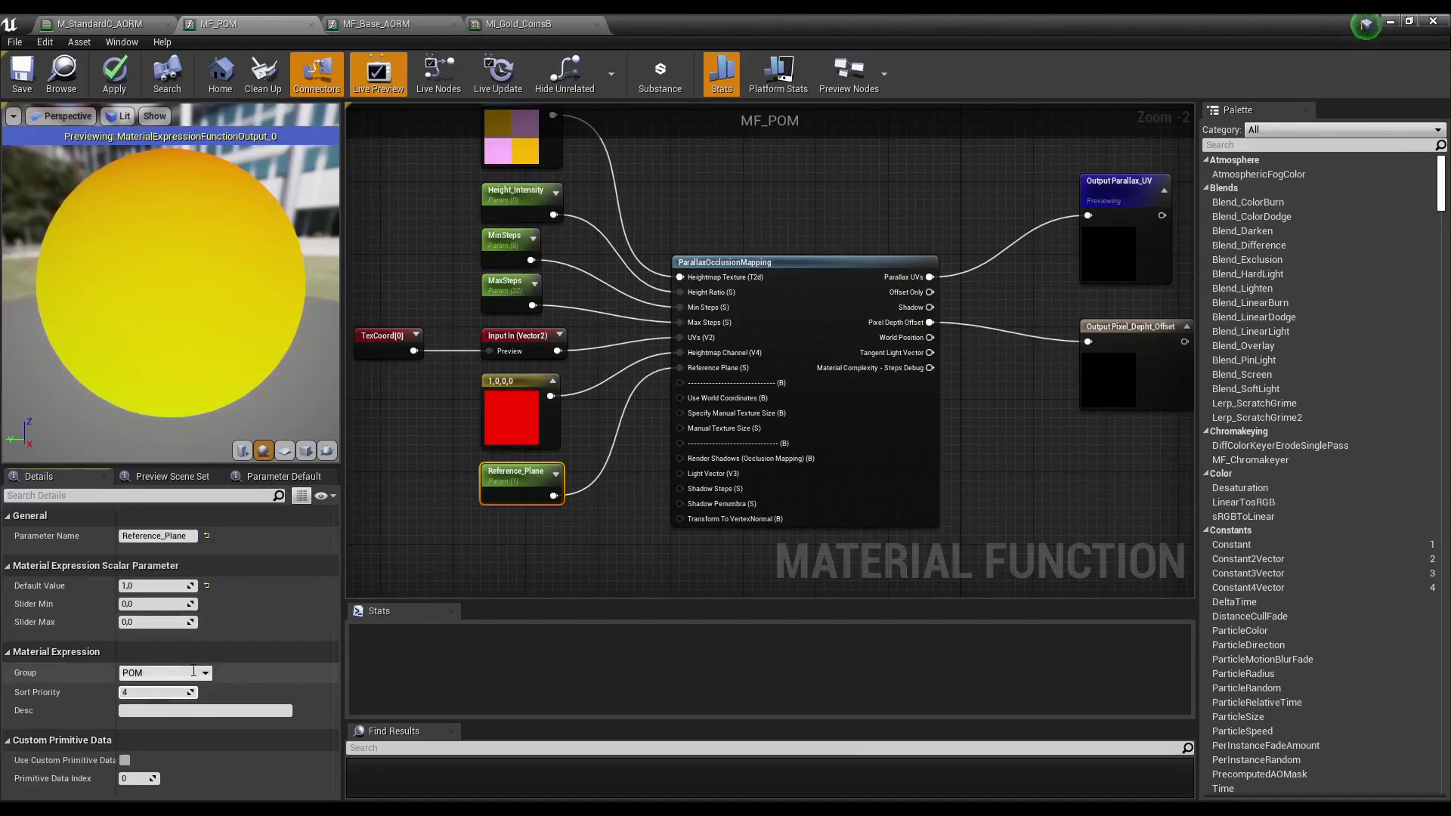
Put Height_Map in the POM group, apply the changes and save MF_POM.
right_click_drag(536, 177, 584, 278)
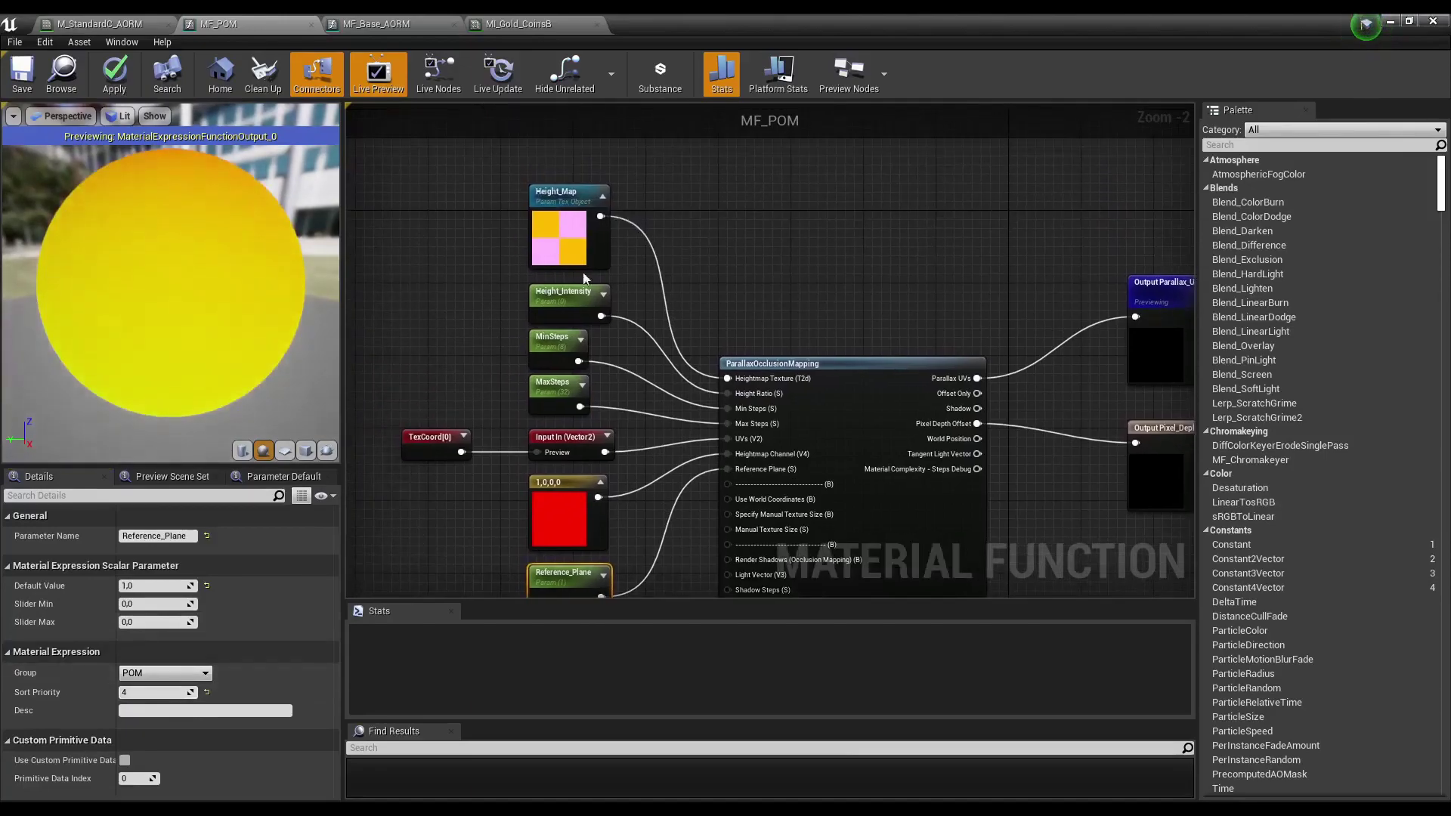
left_click(573, 241)
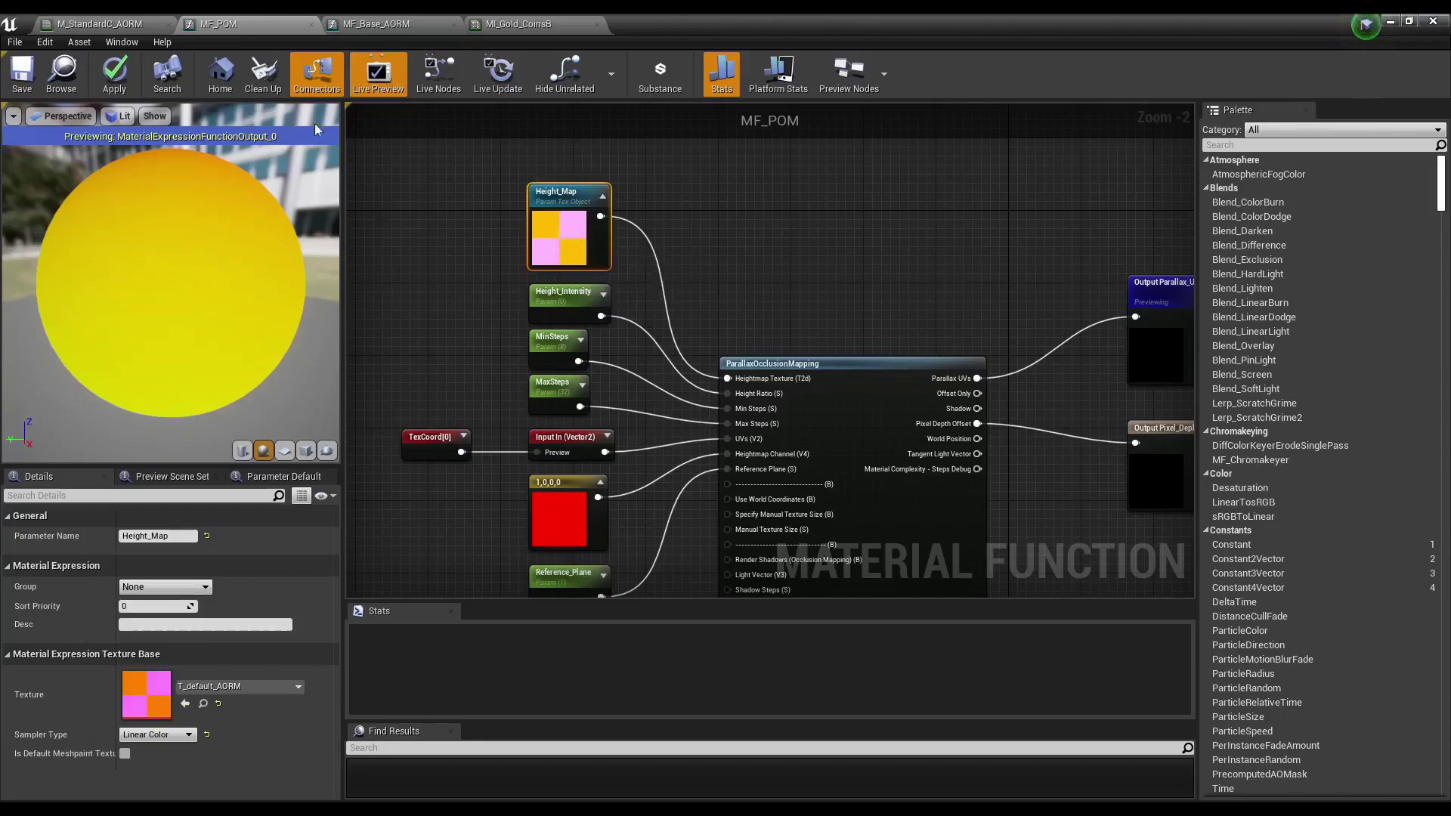
left_click(115, 74)
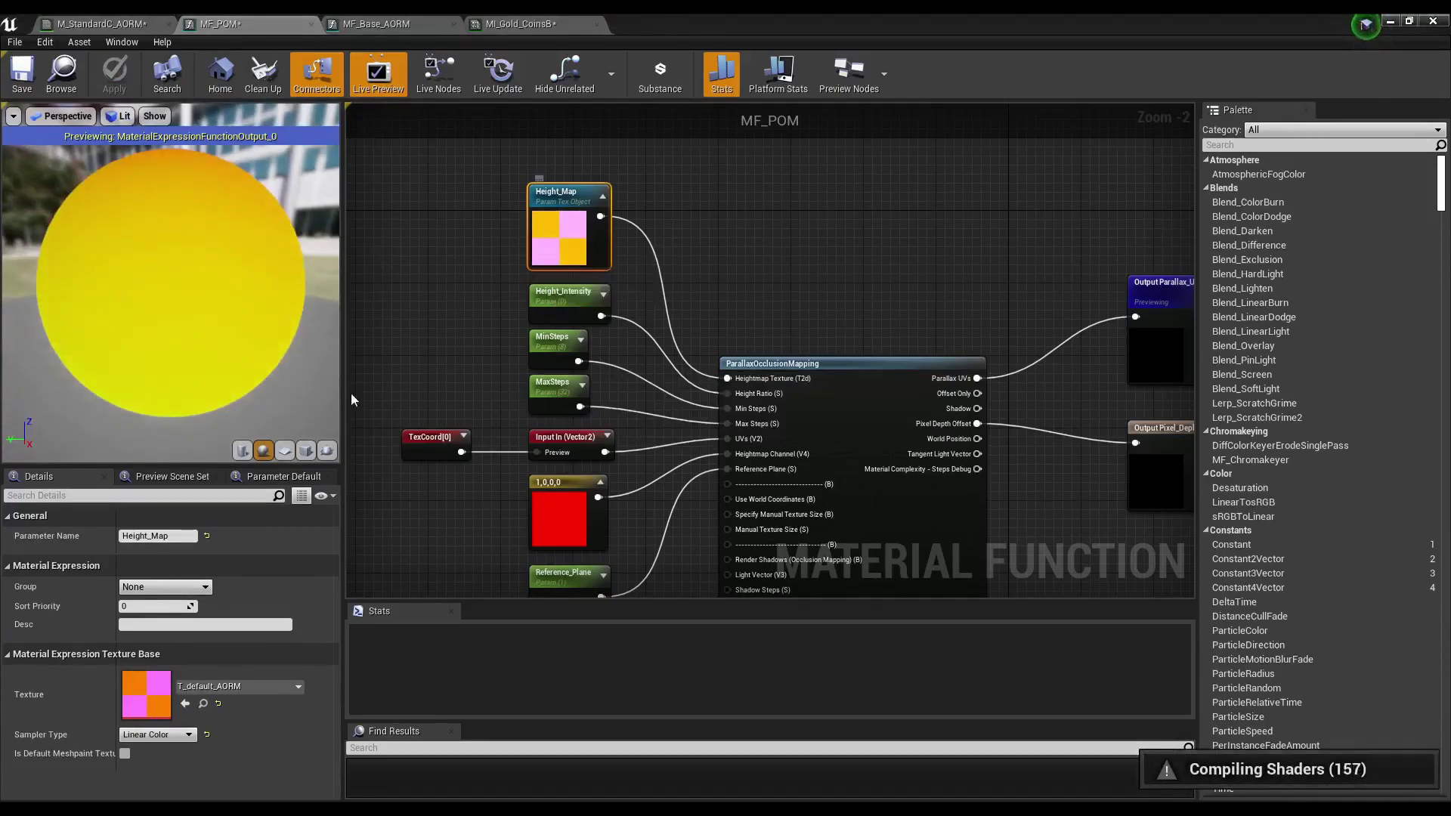
left_click(165, 587)
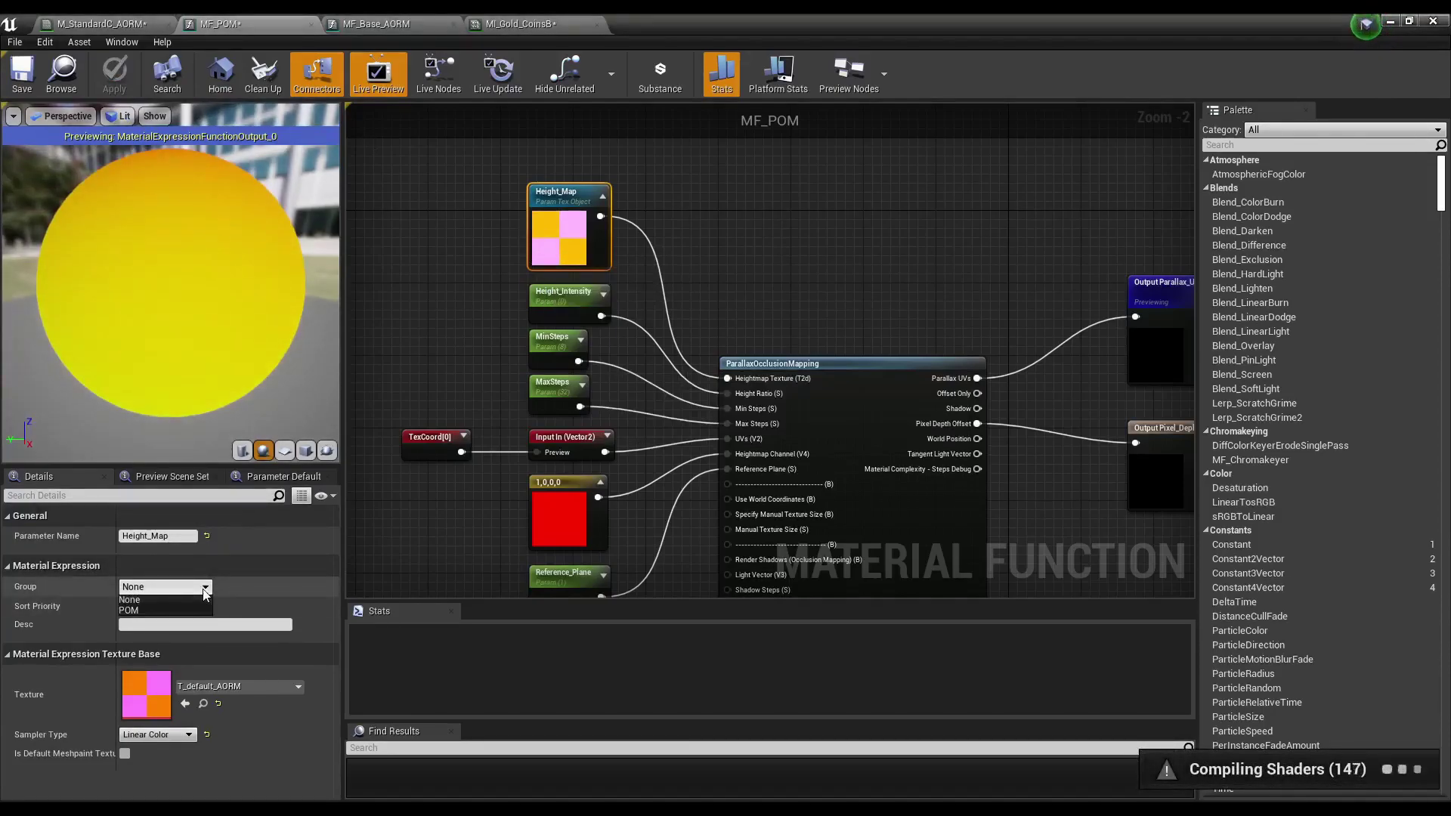
left_click(141, 612)
left_click(541, 491)
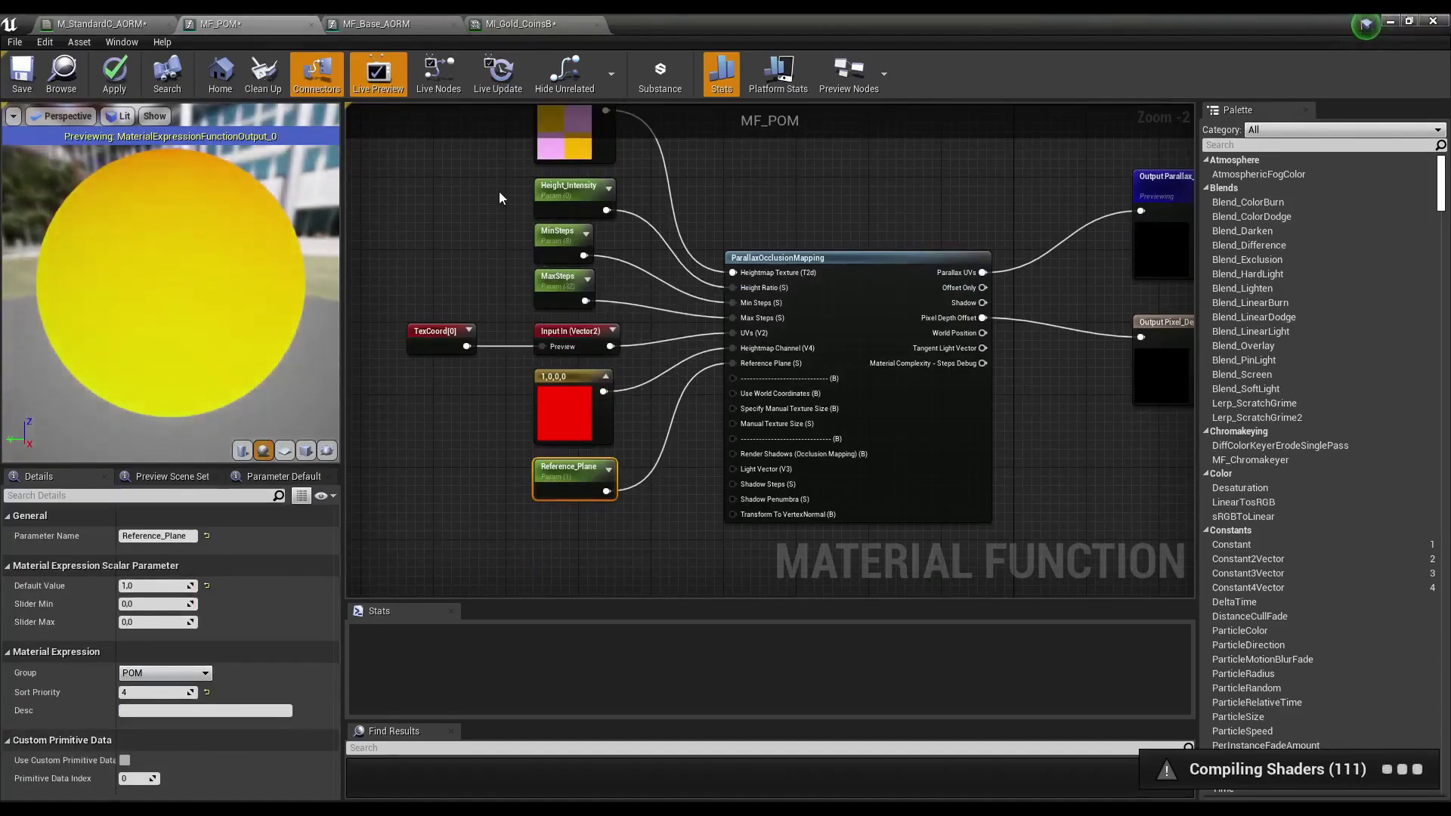
left_click(453, 185)
left_click(34, 74)
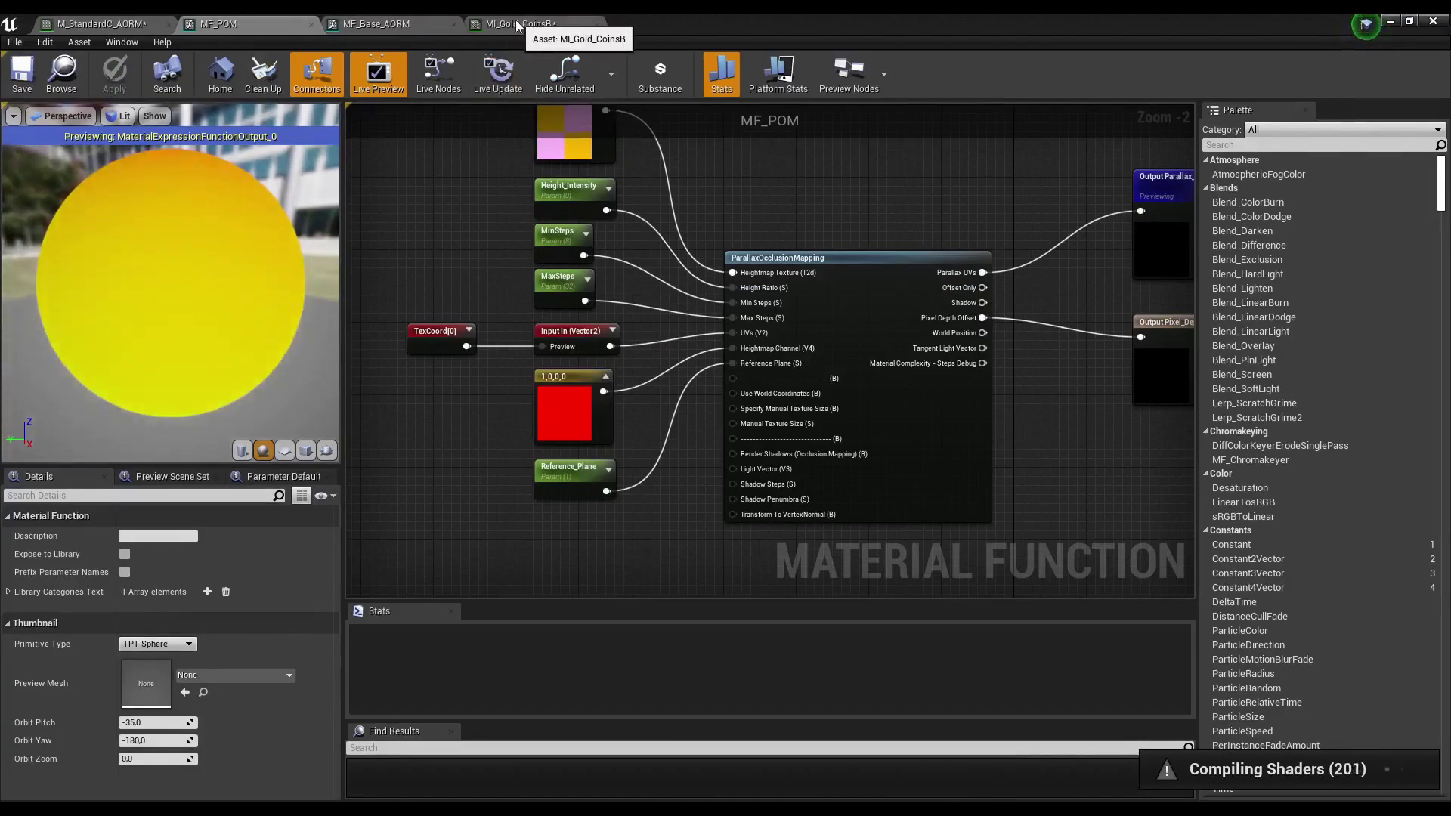
Enable MI_Gold_CoinsB's Reference_Plane override under POM and save the instance.
left_click(570, 26)
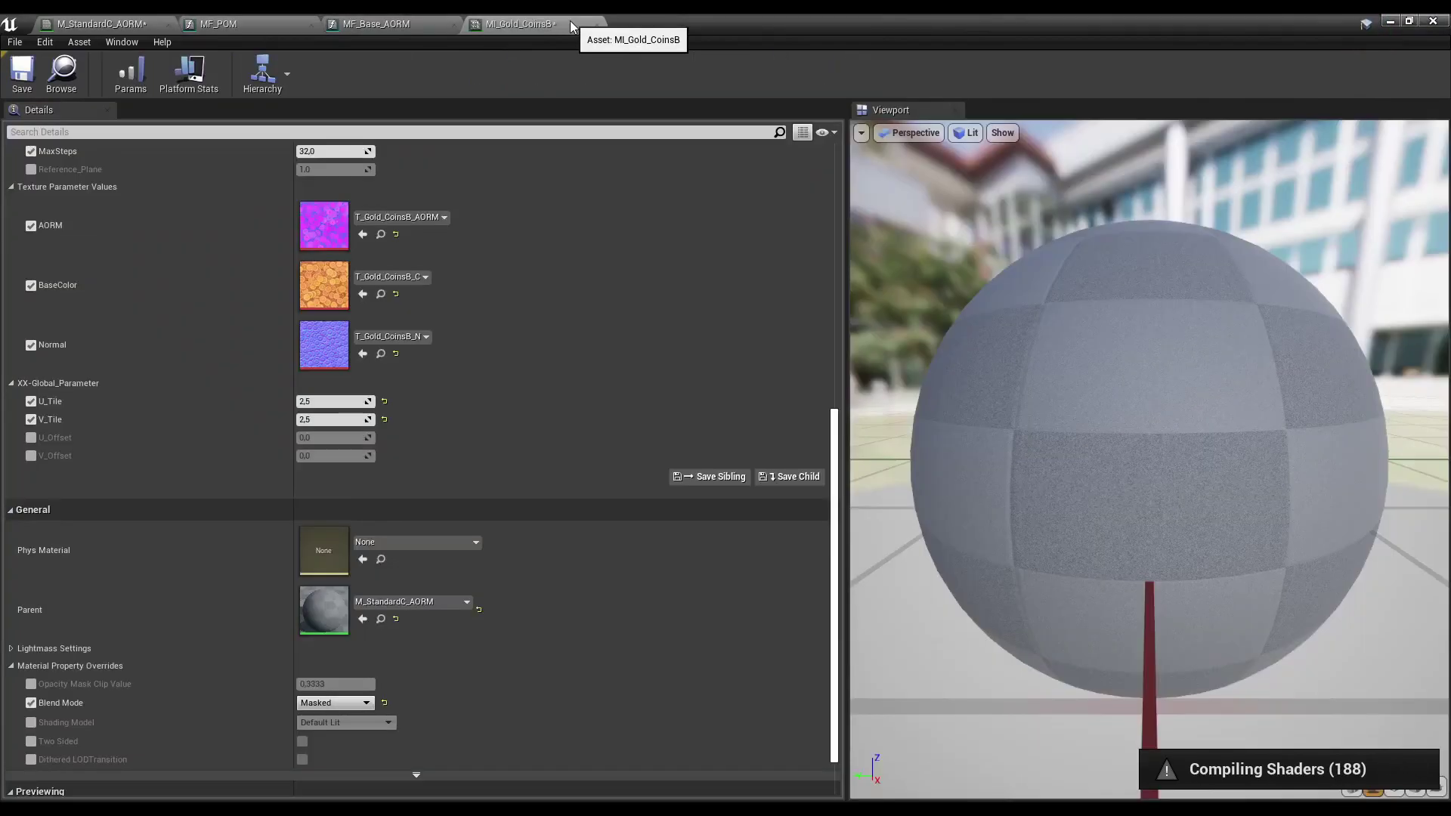
scroll(342, 383, "up", 5)
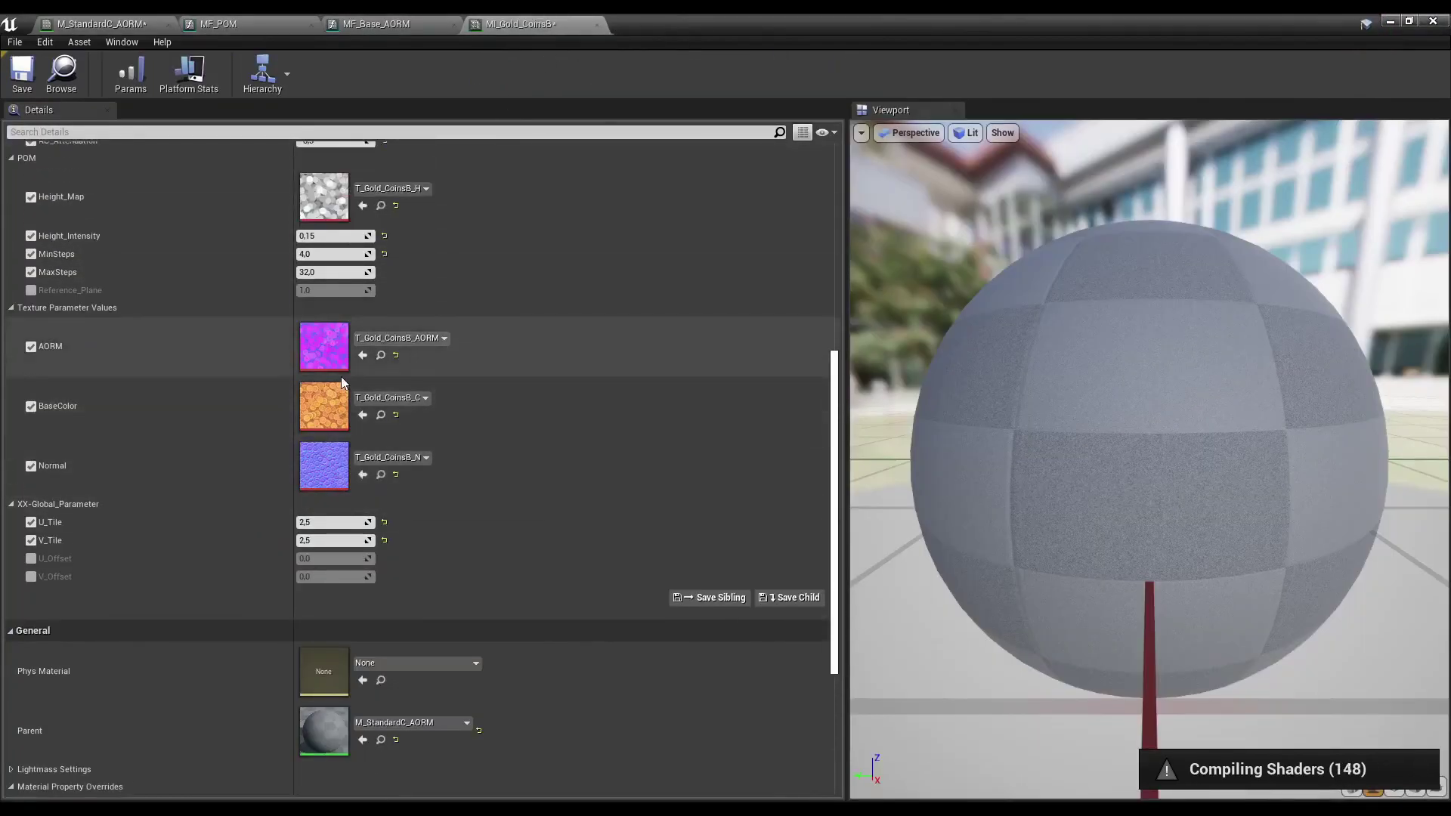
scroll(378, 378, "up", 1)
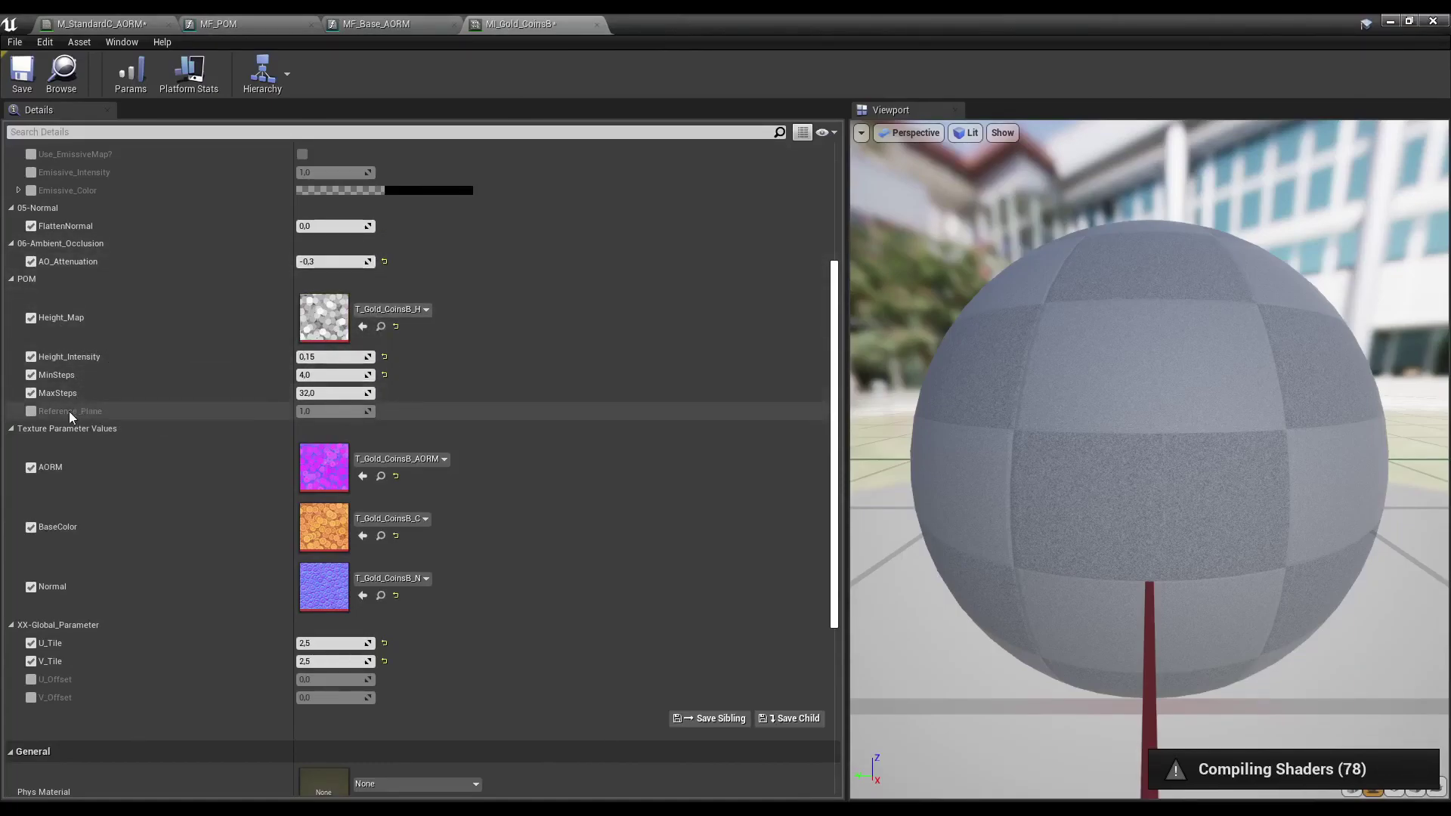
left_click(34, 414)
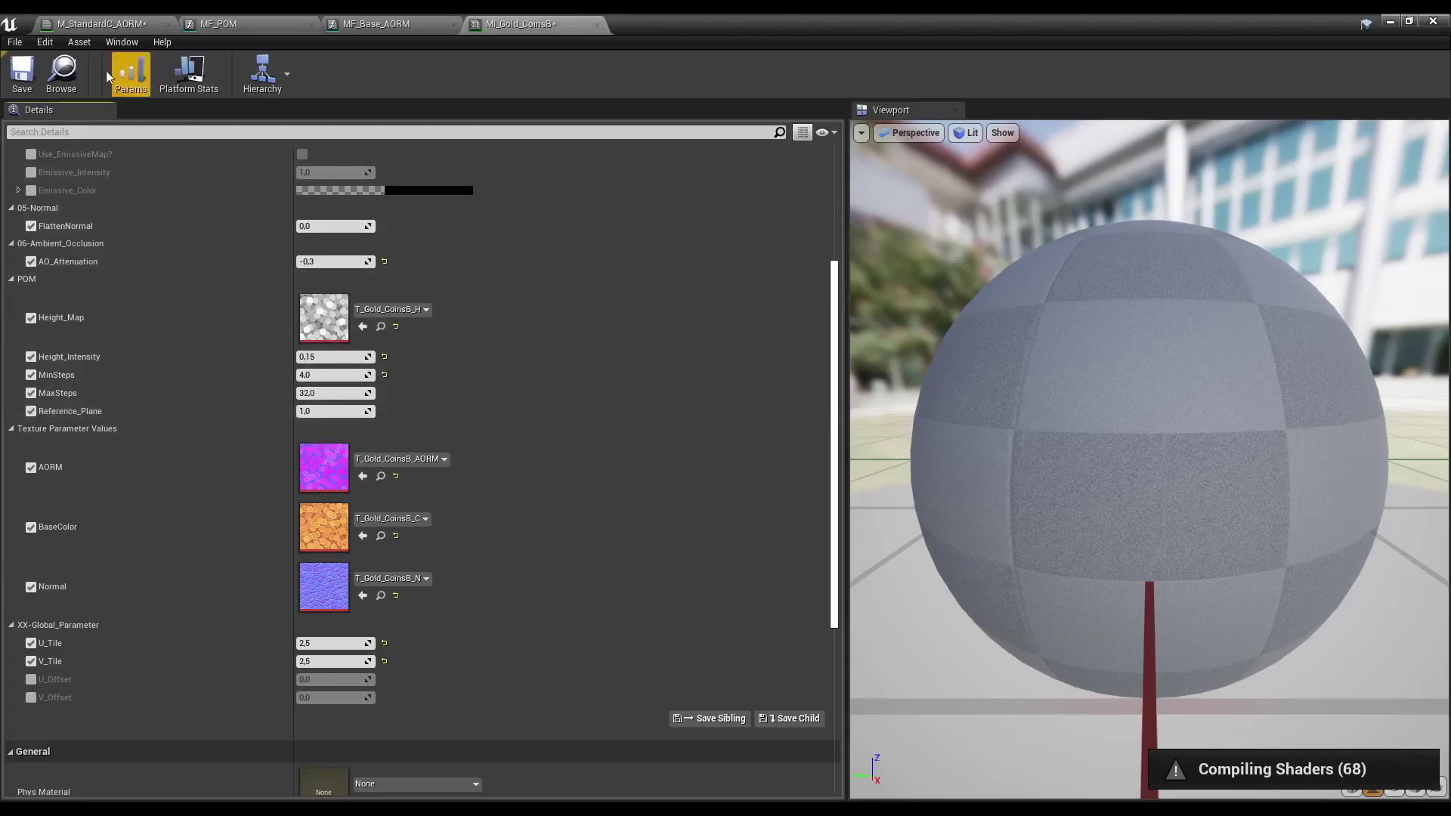
left_click(22, 78)
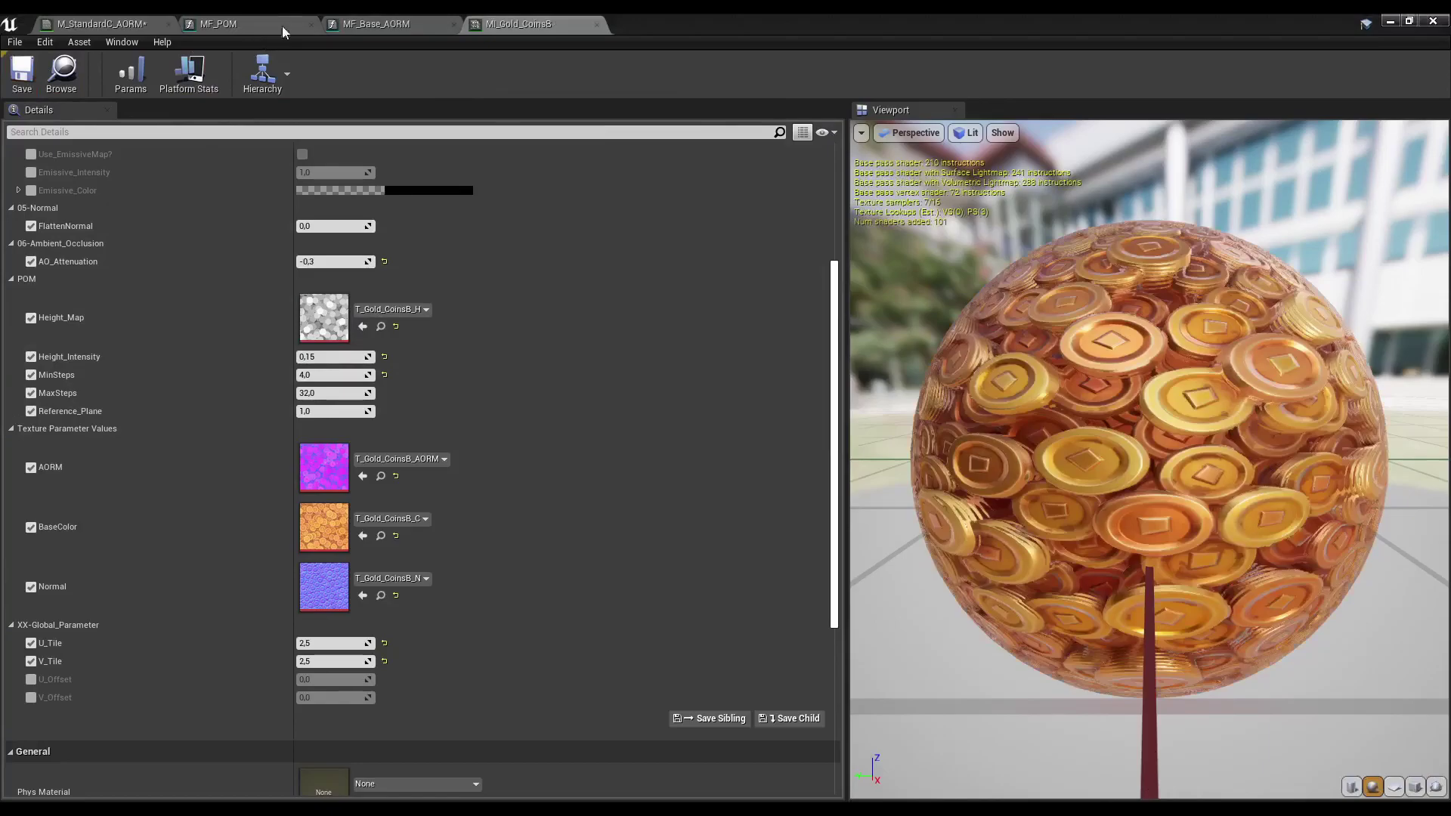
Orbit the coin sphere preview and switch to the MF_Base_AORM, then MF_POM tabs.
left_click_drag(982, 303, 1027, 317)
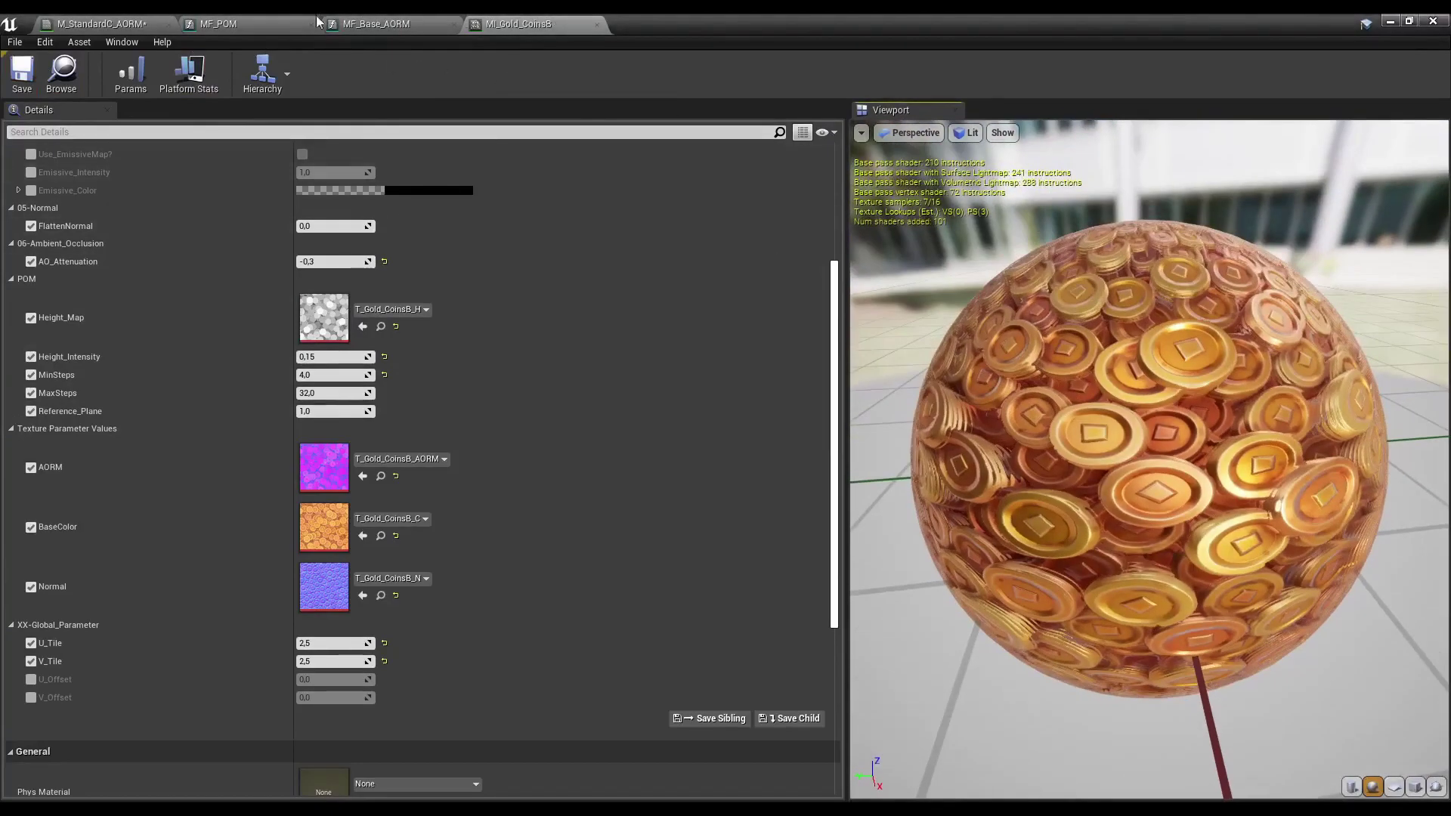
left_click(371, 24)
left_click(226, 24)
Center MF_POM's ParallaxOcclusionMapping node in view to inspect it.
left_click(104, 25)
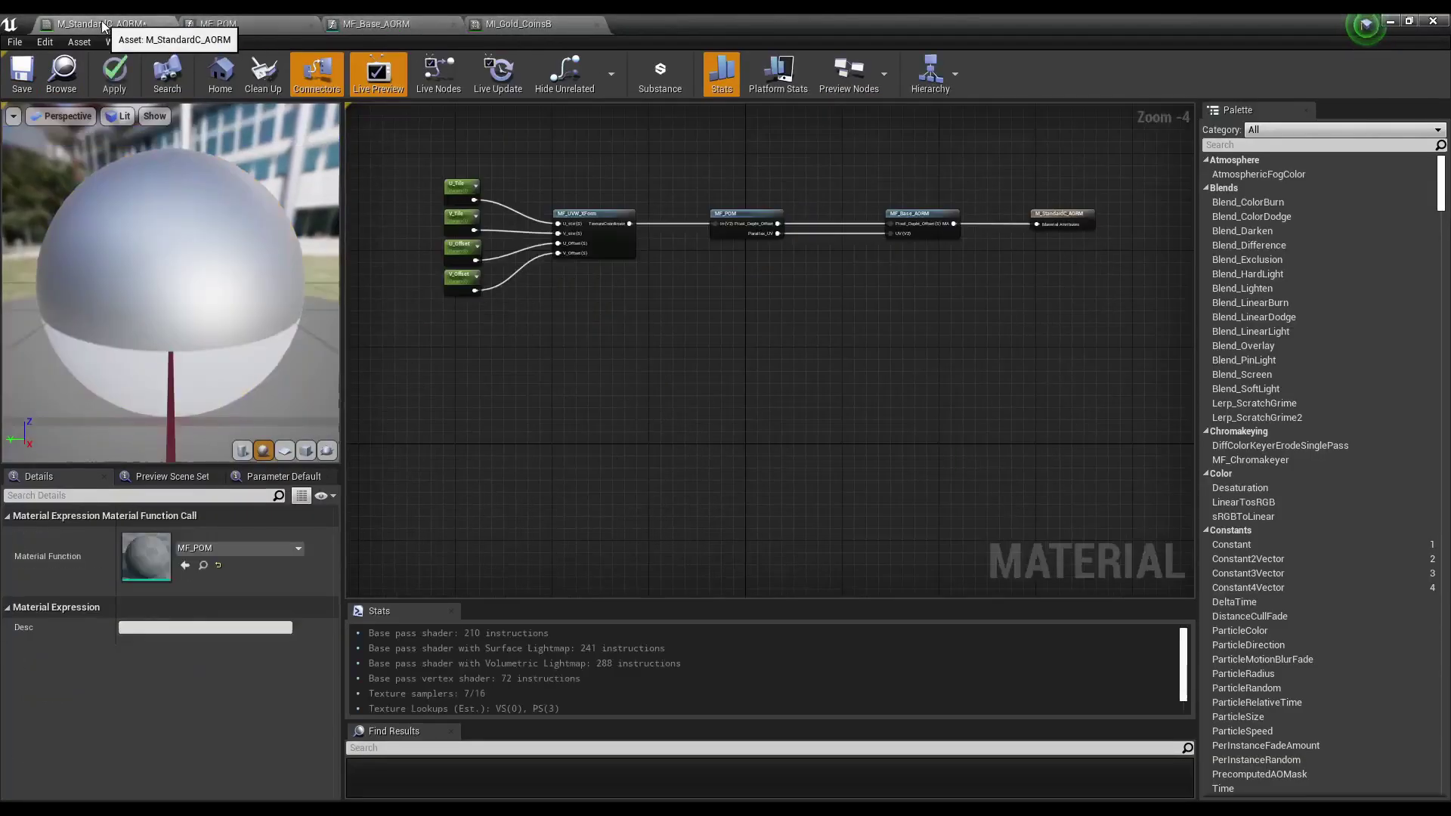
left_click(229, 24)
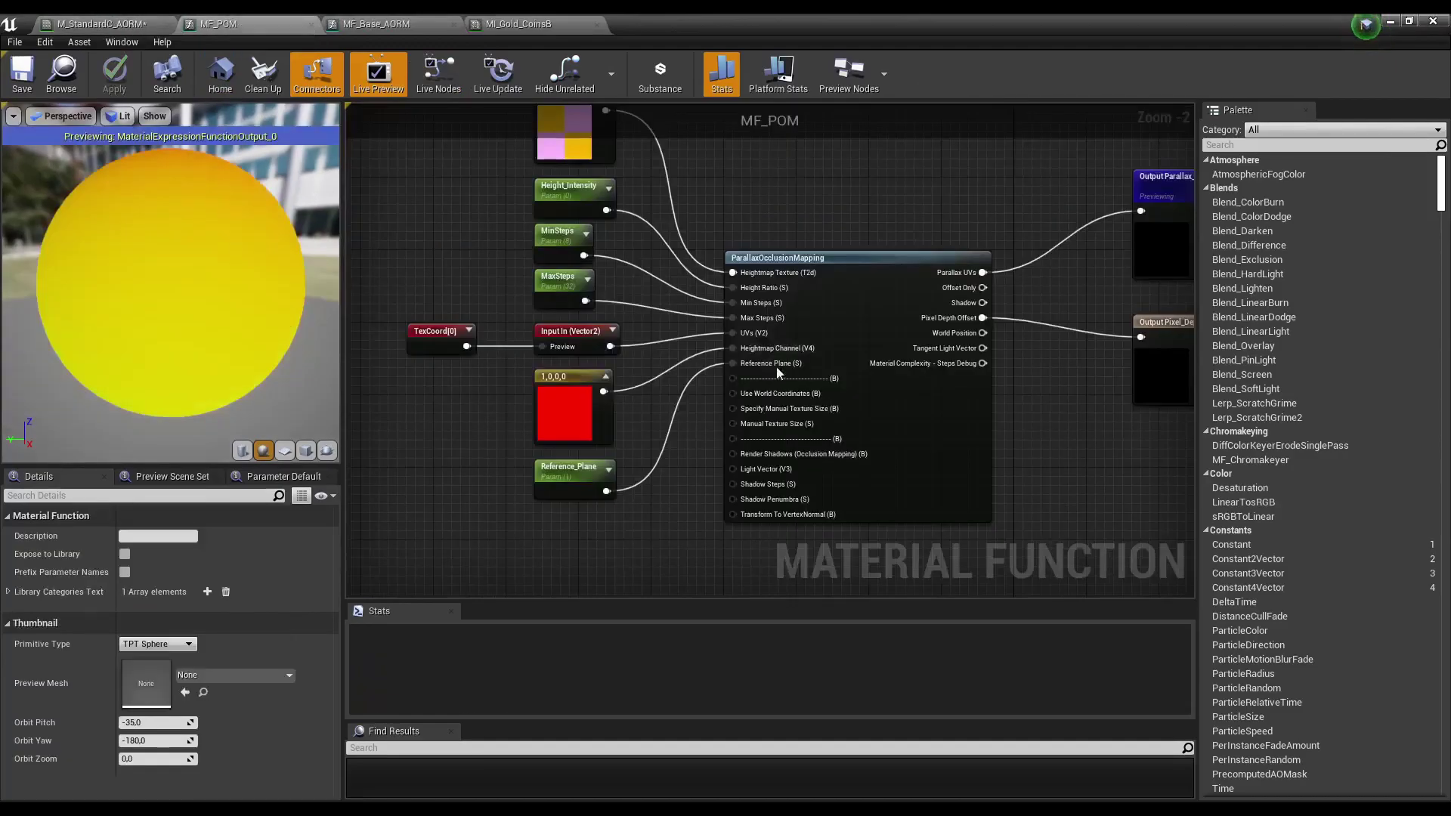
right_click_drag(768, 205, 652, 258)
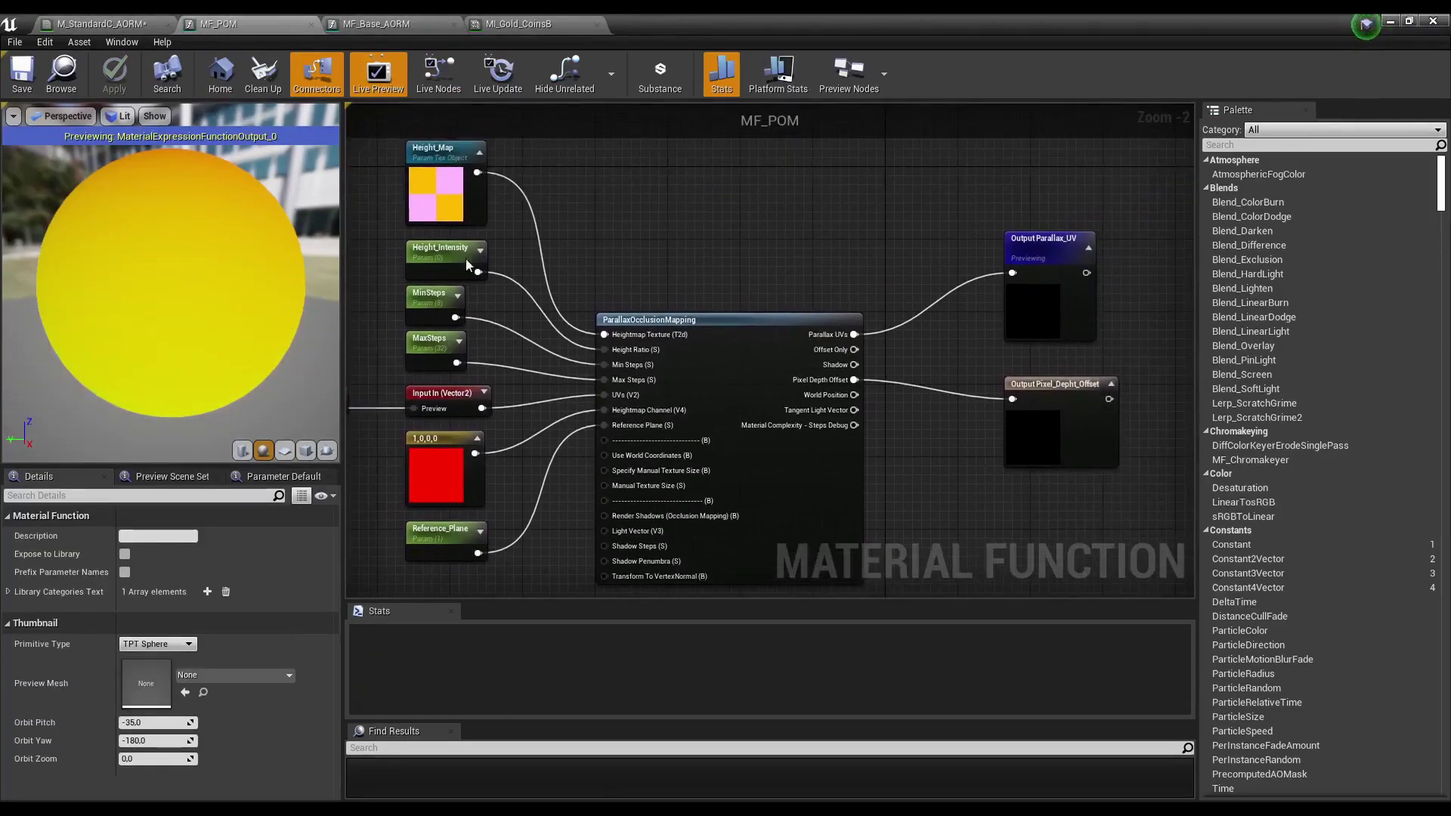
mouse_move(711, 390)
Close the MF_Base_AORM function tab and bring MF_POM's TexCoord[0] node into view.
left_click(374, 25)
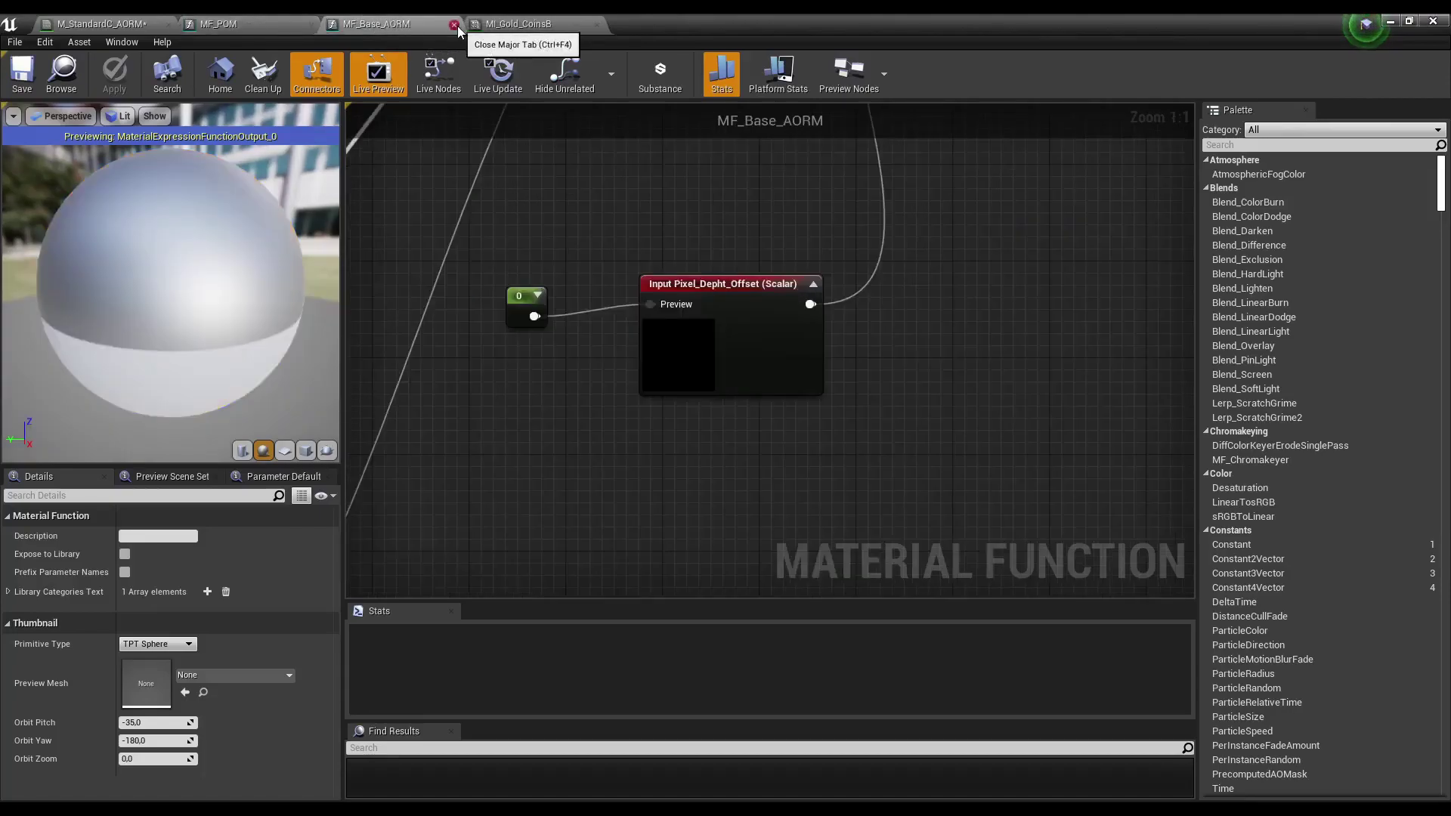
scroll(596, 301, "down", 4)
scroll(700, 386, "down", 4)
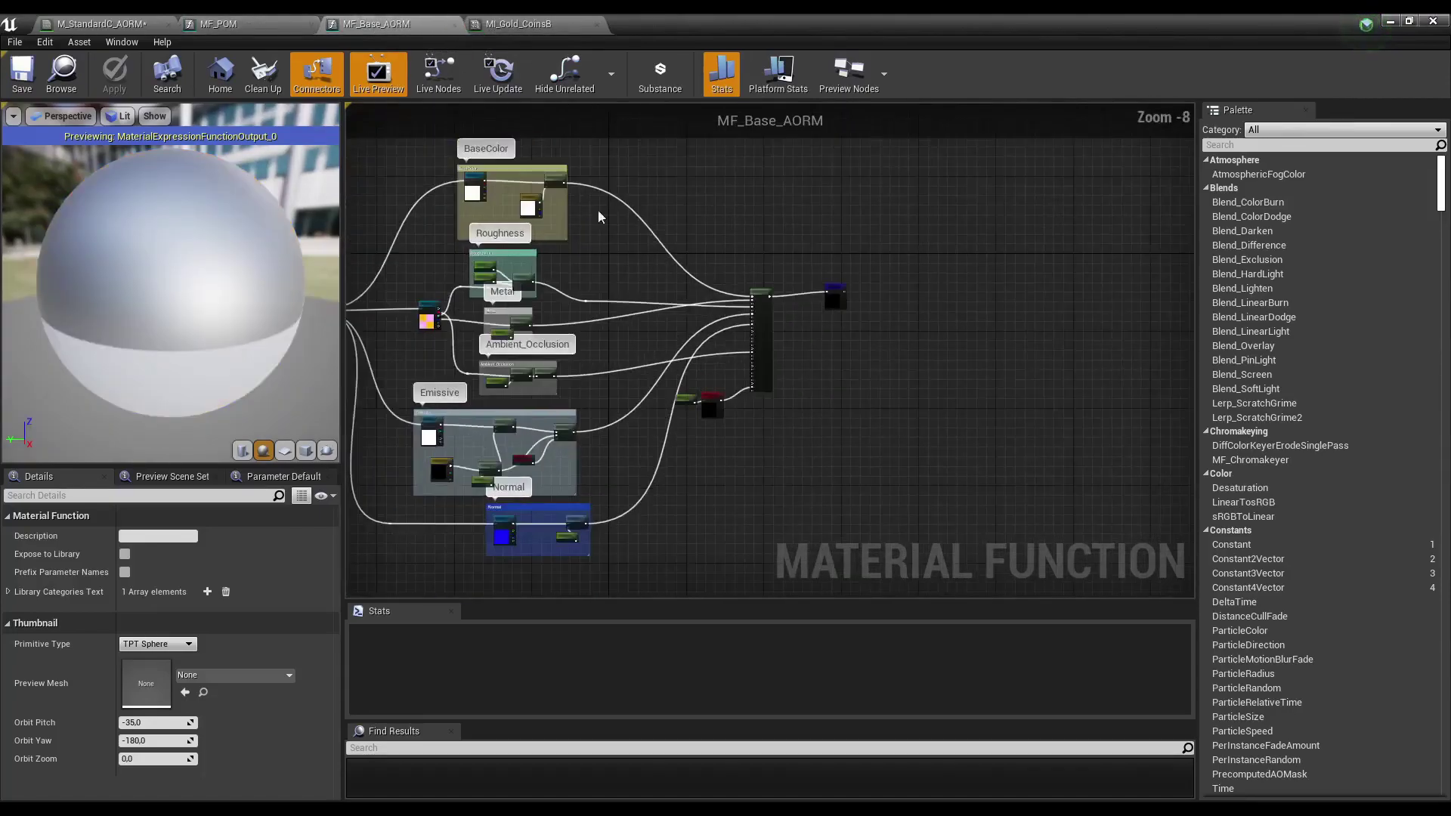
left_click(454, 25)
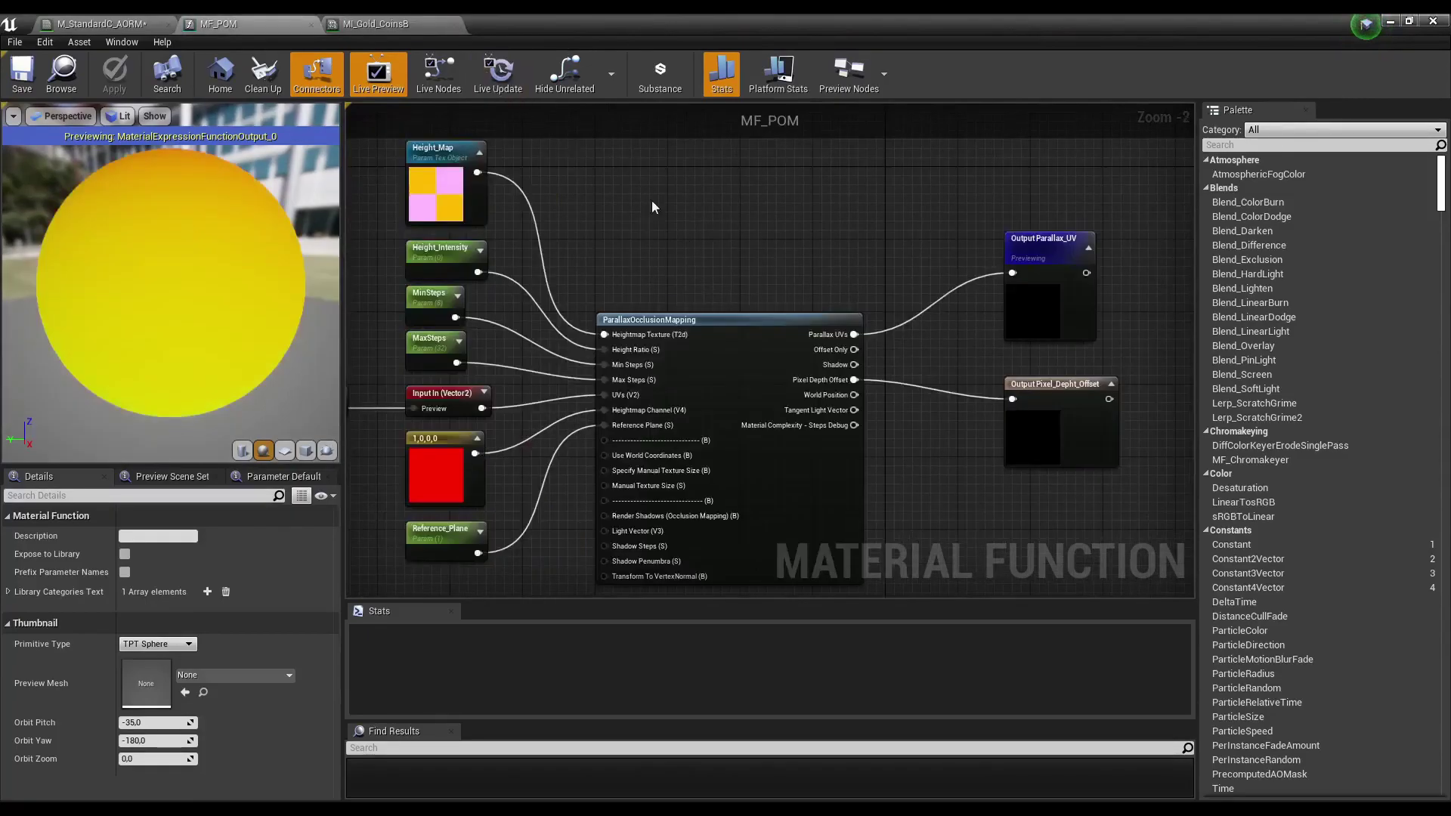
right_click_drag(653, 202, 722, 246)
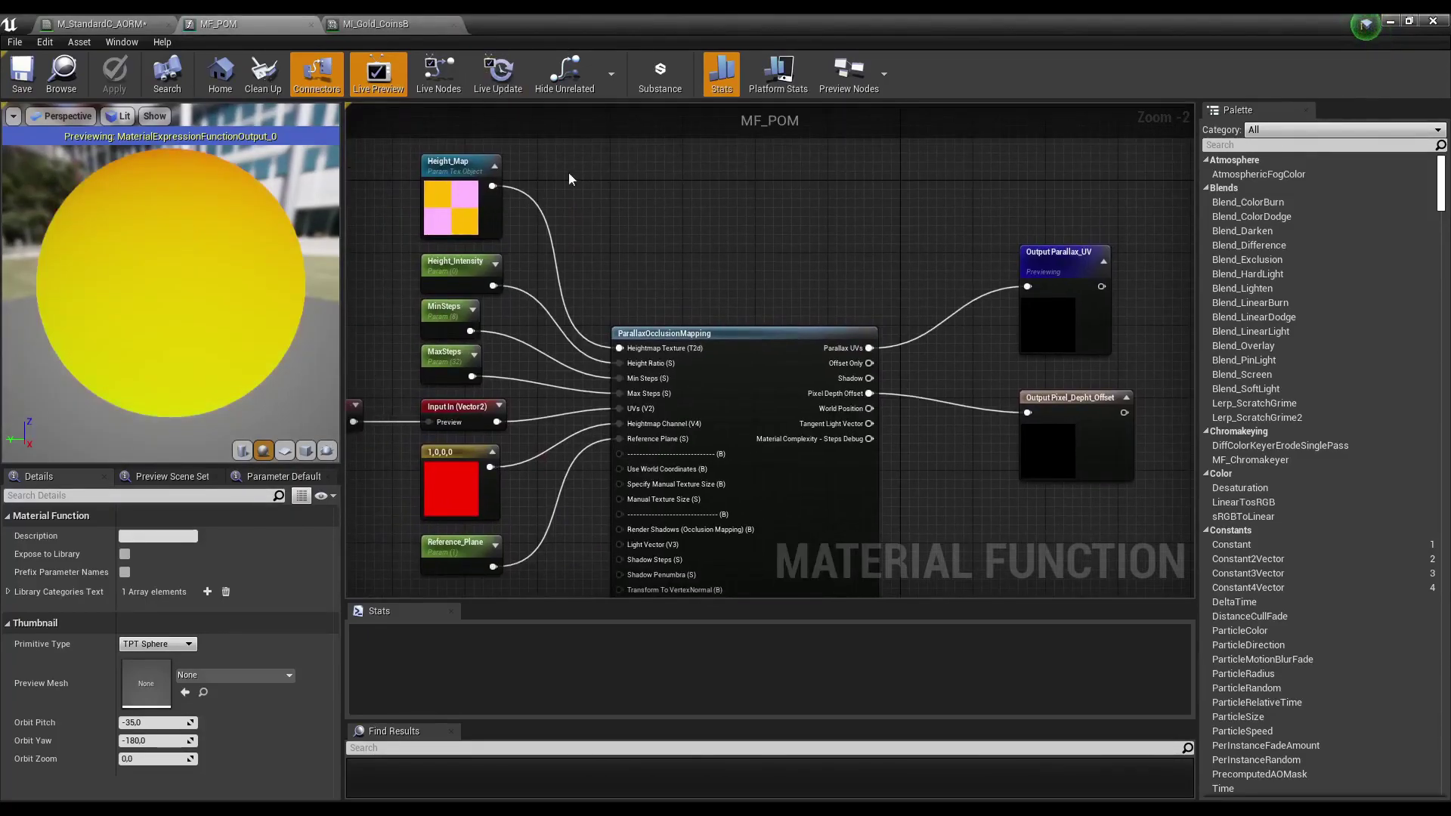
right_click_drag(605, 261, 696, 245)
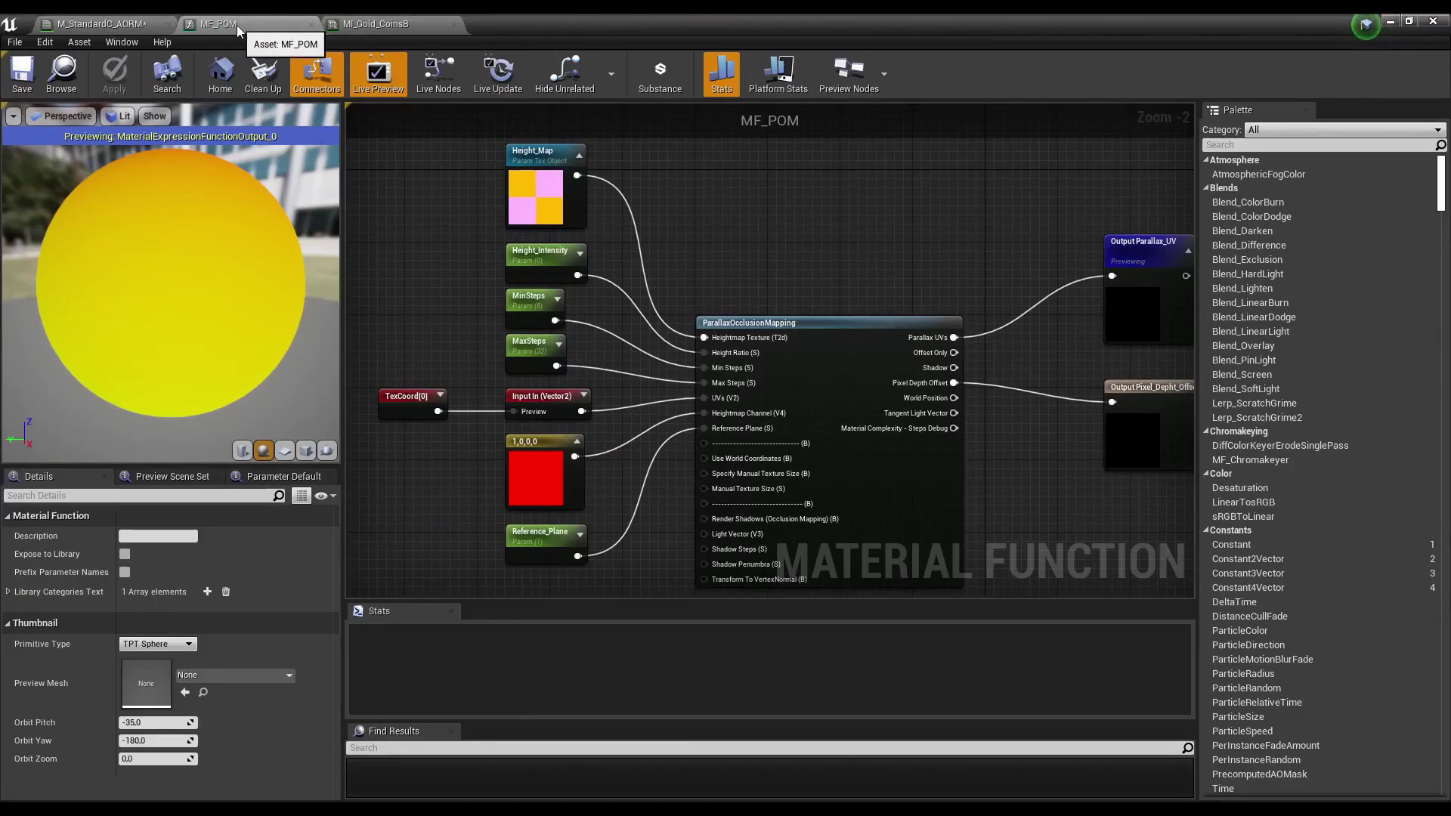
Save the M_StandardC_AORM material and frame the MF_POM node area.
left_click(137, 25)
right_click_drag(615, 242, 655, 340)
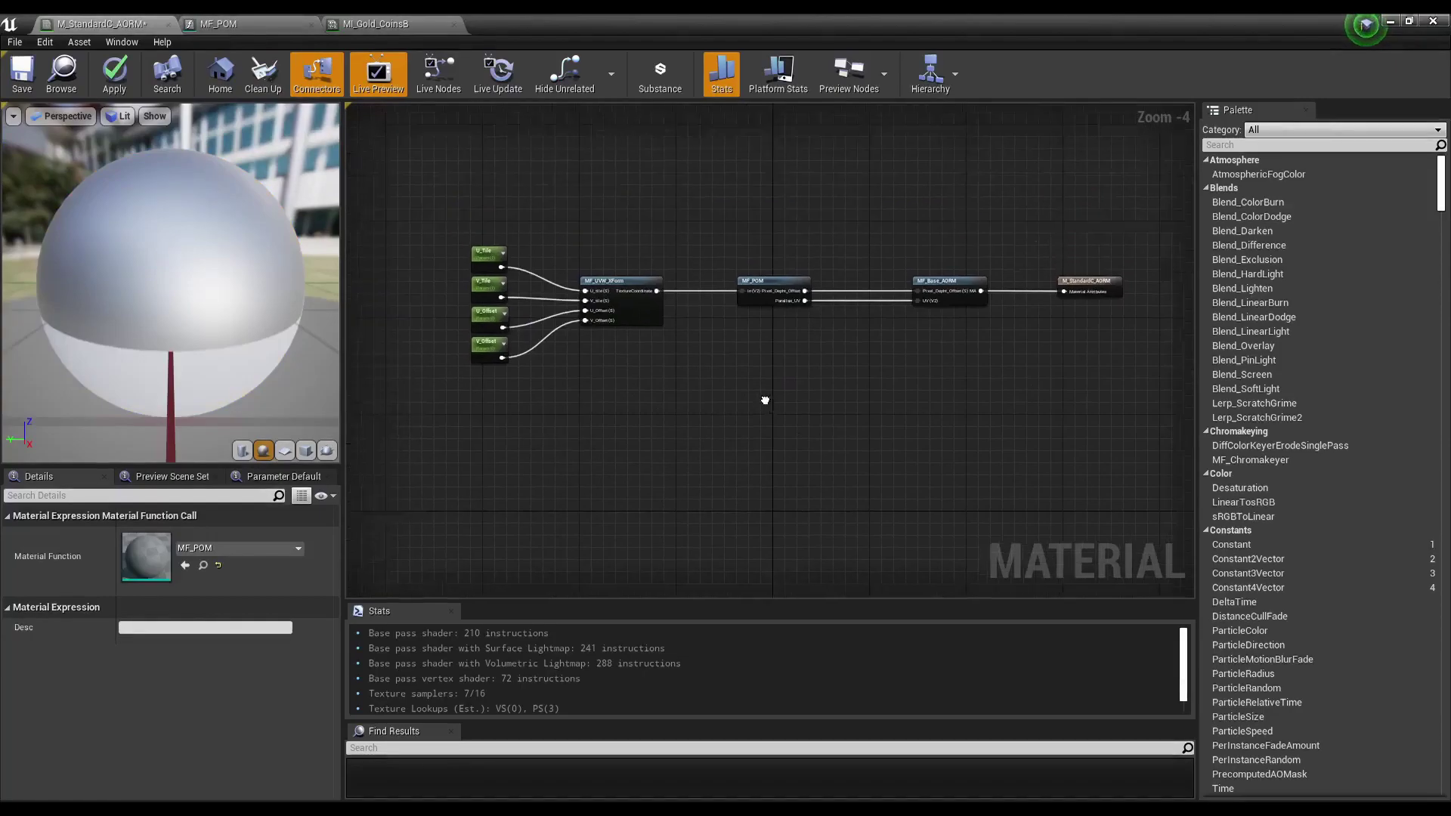
left_click(15, 77)
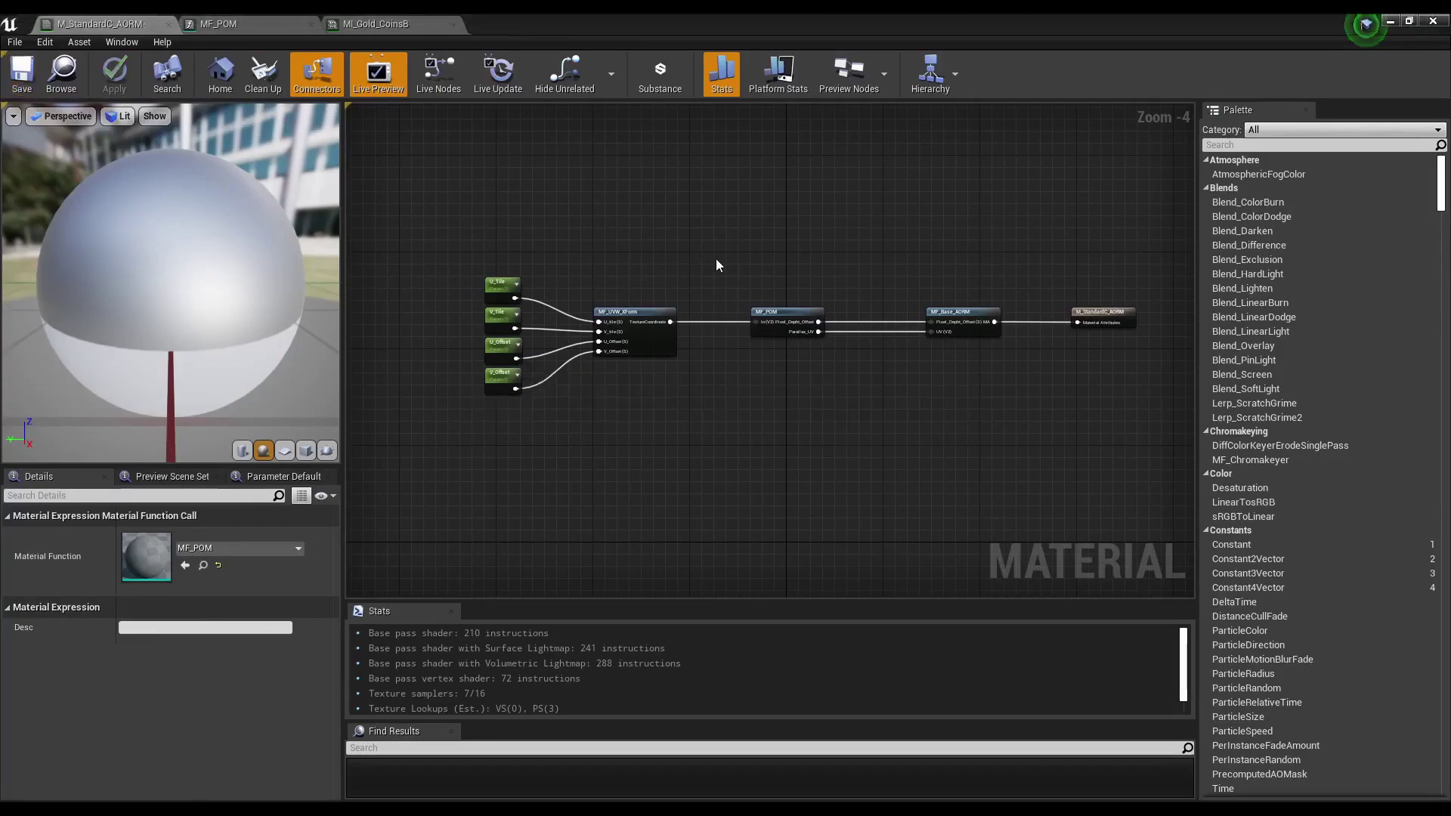
right_click_drag(719, 256, 649, 314)
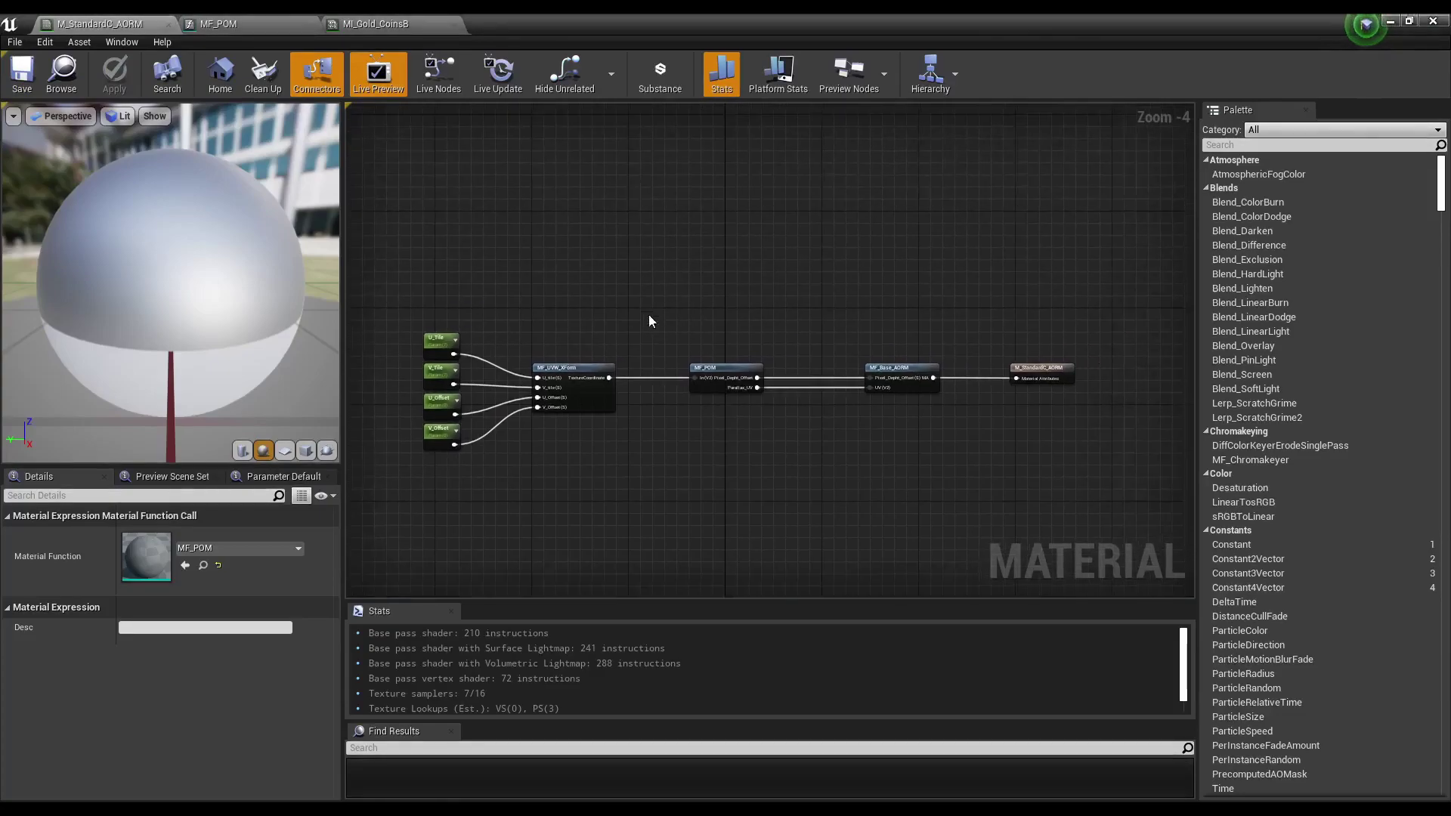
scroll(648, 332, "up", 3)
Add a static switch parameter named Use_POM above the MF_POM chain.
right_click(648, 338)
type("s")
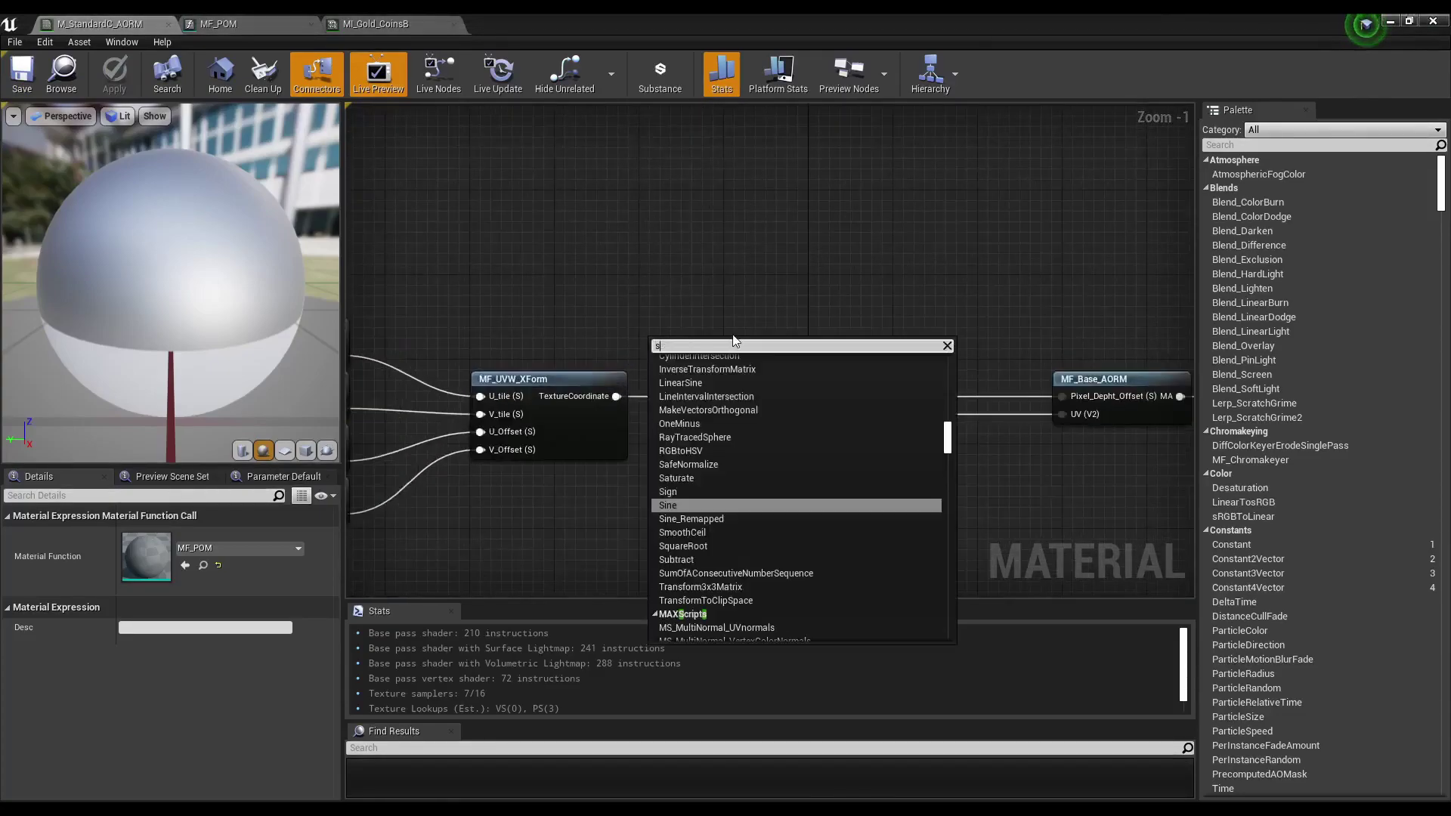
type("tatic")
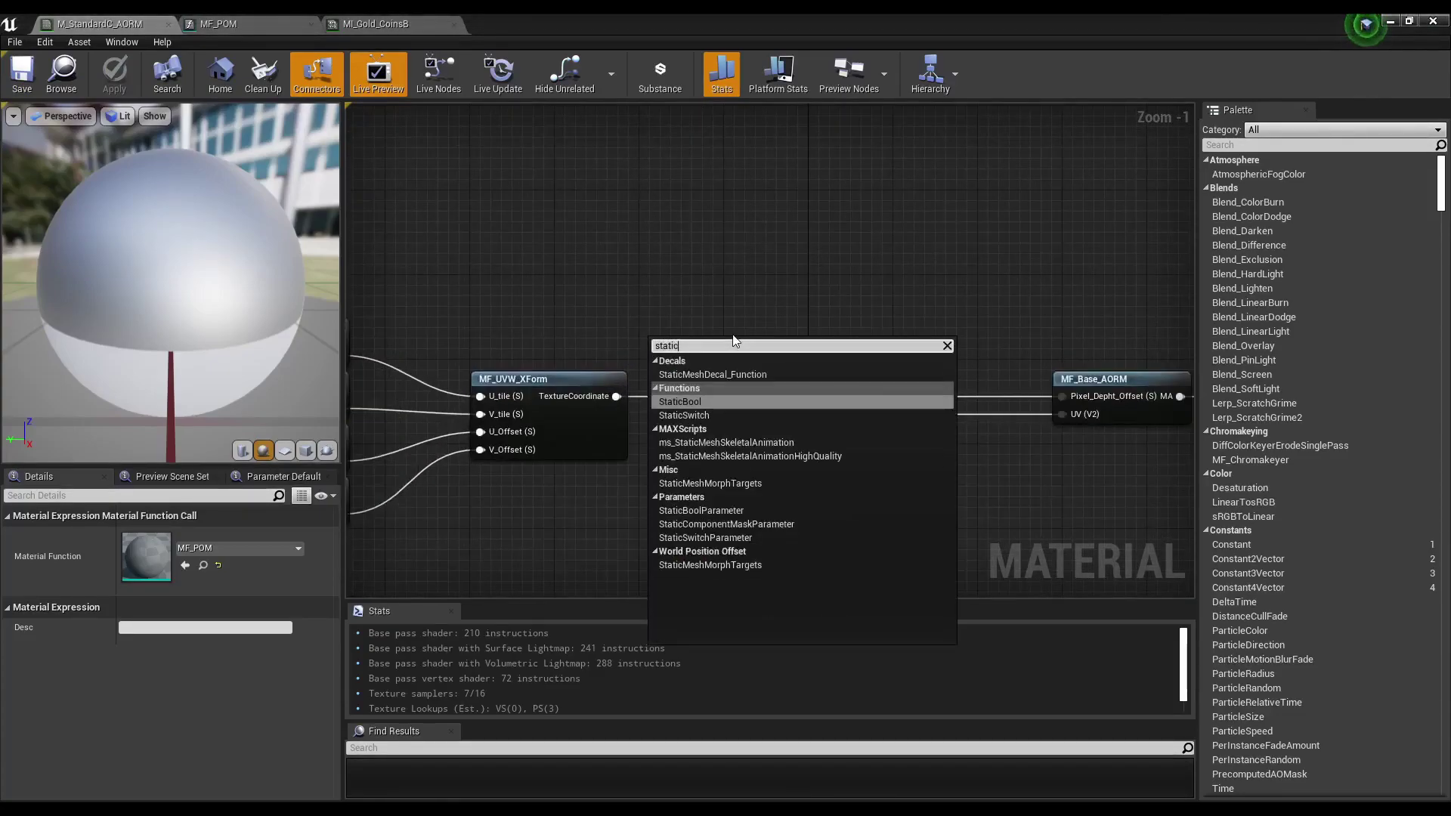
type("swi")
left_click(752, 402)
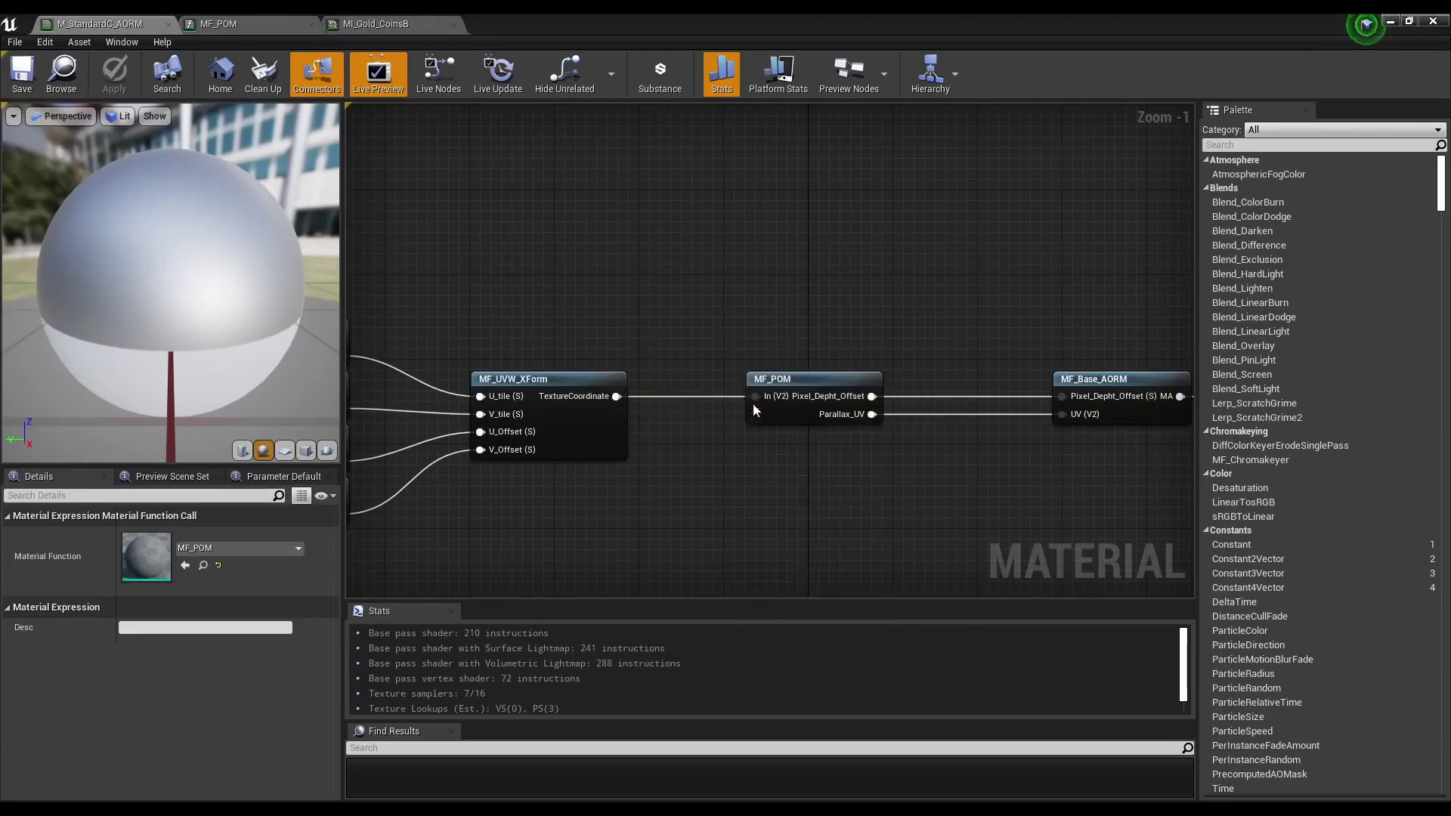
left_click_drag(708, 375, 702, 324)
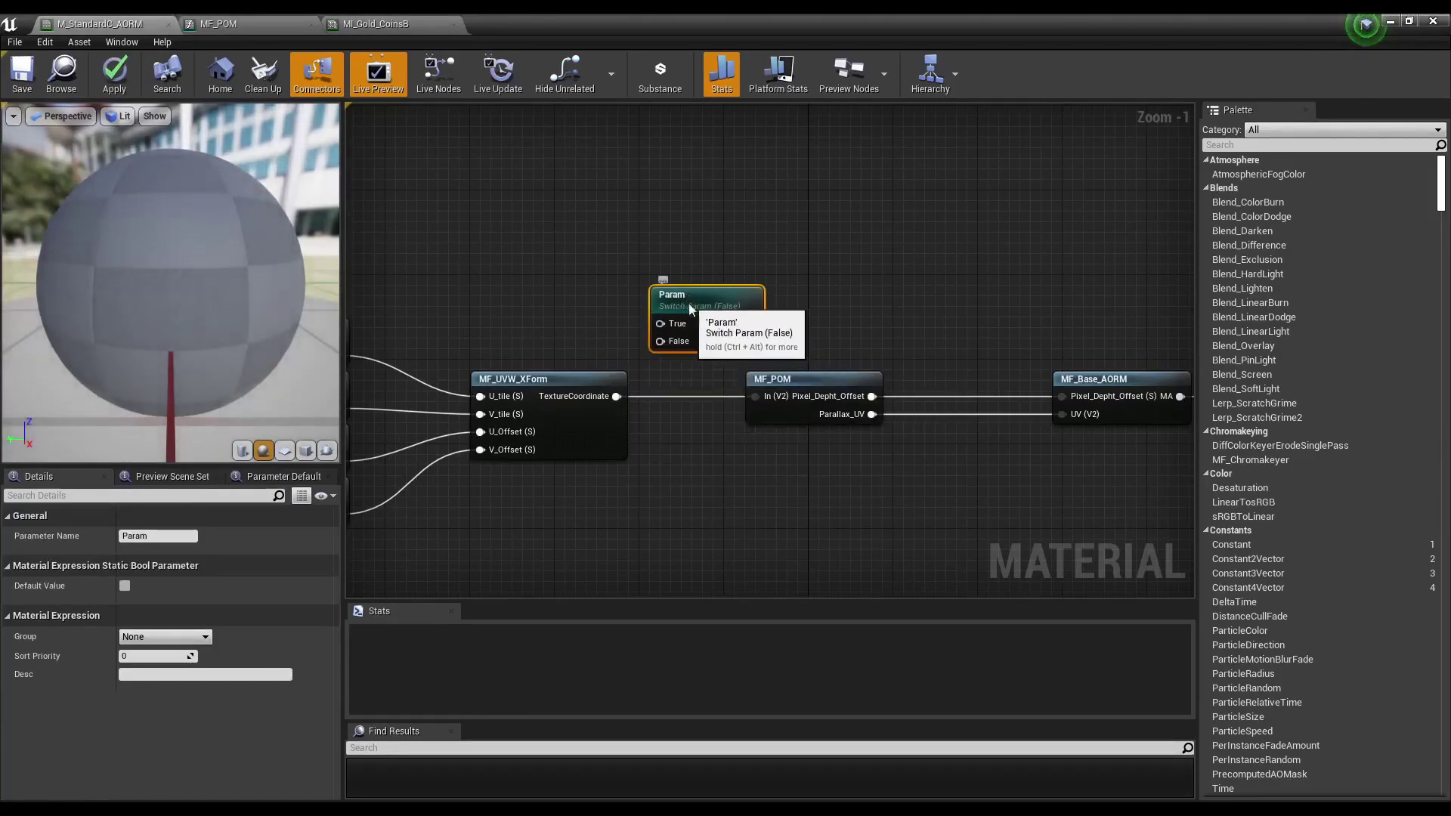
left_click(156, 535)
key("ctrl+a")
type("Use_")
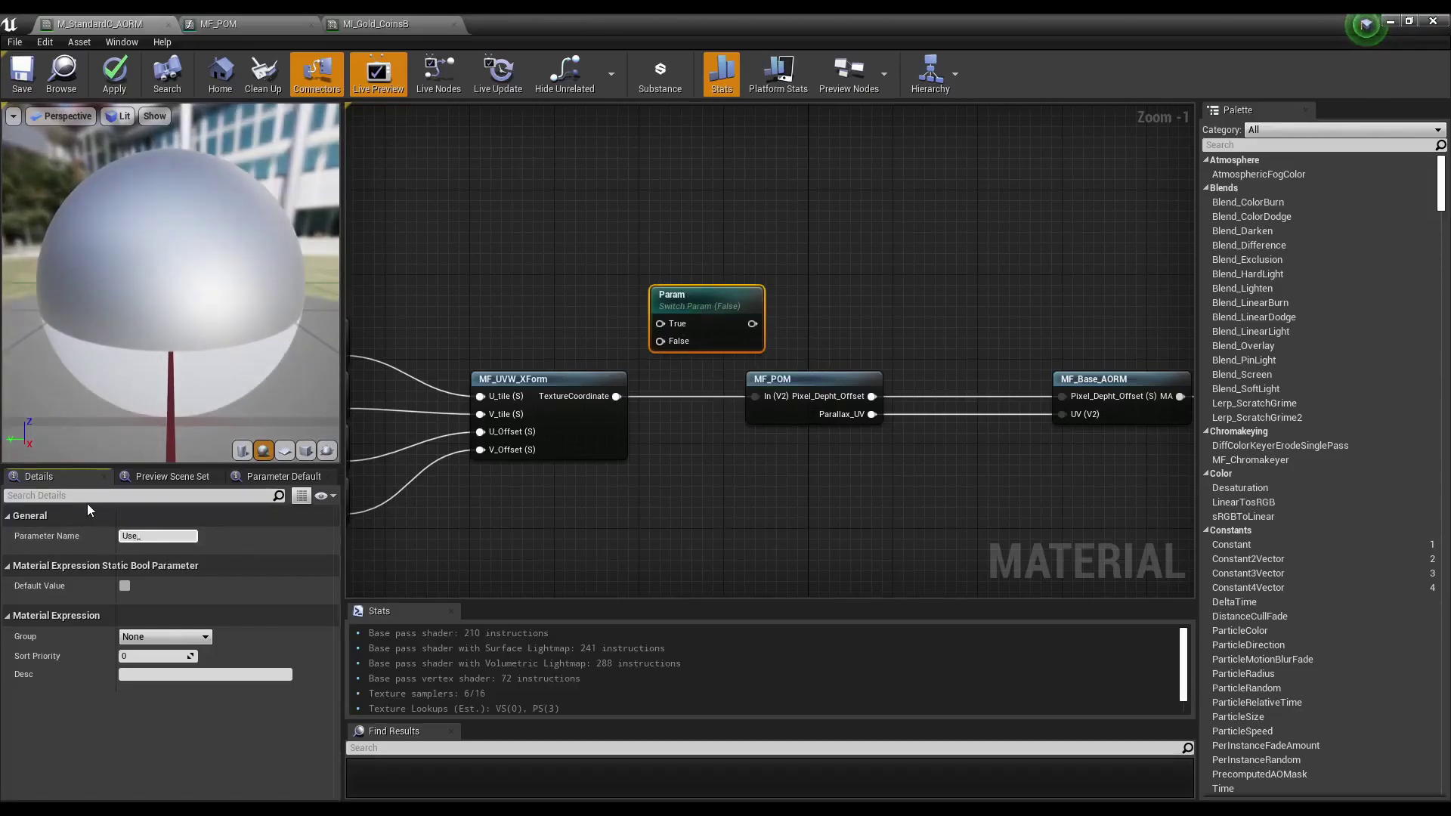
type("POM")
key("Return")
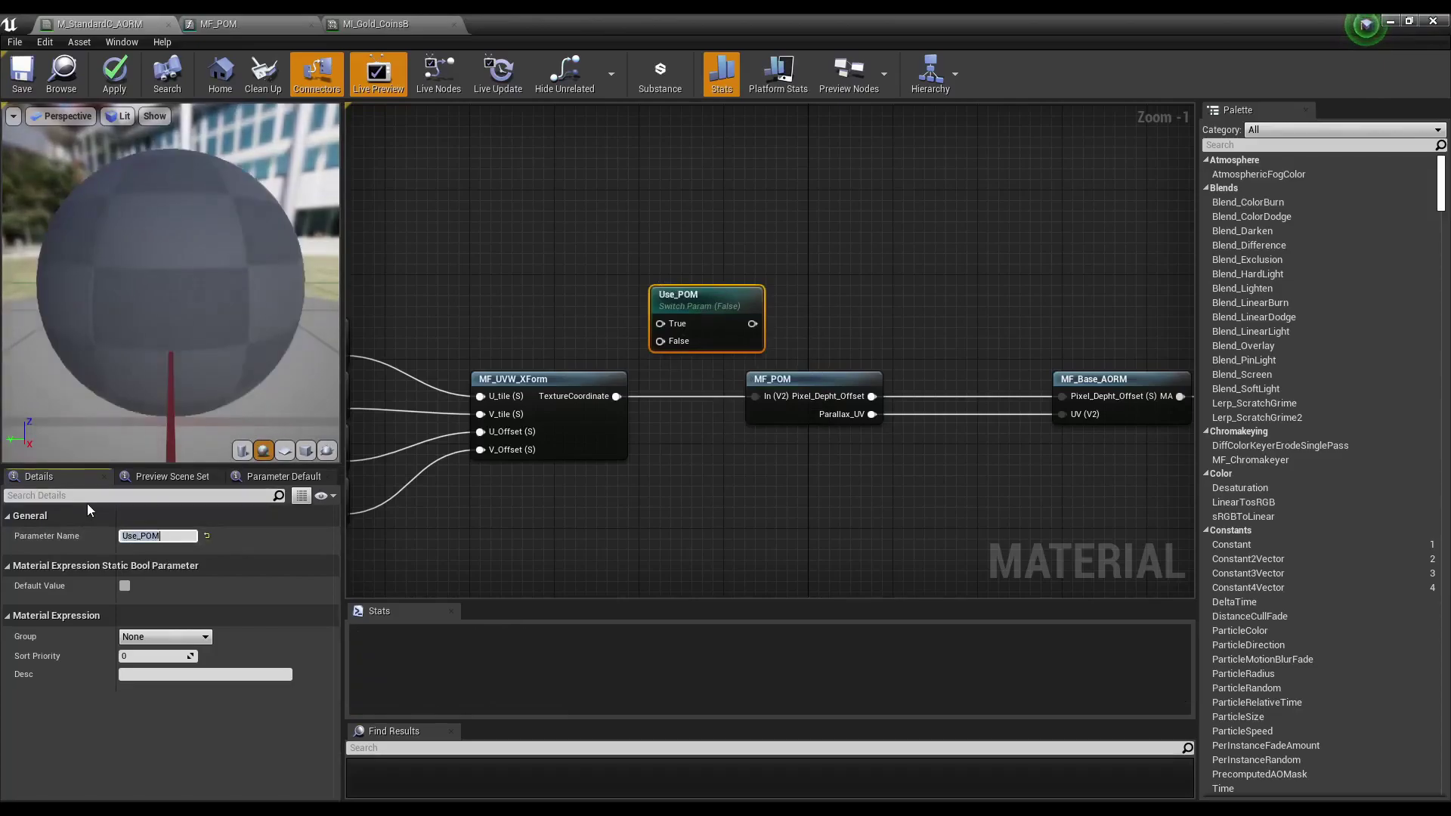
left_click(127, 536)
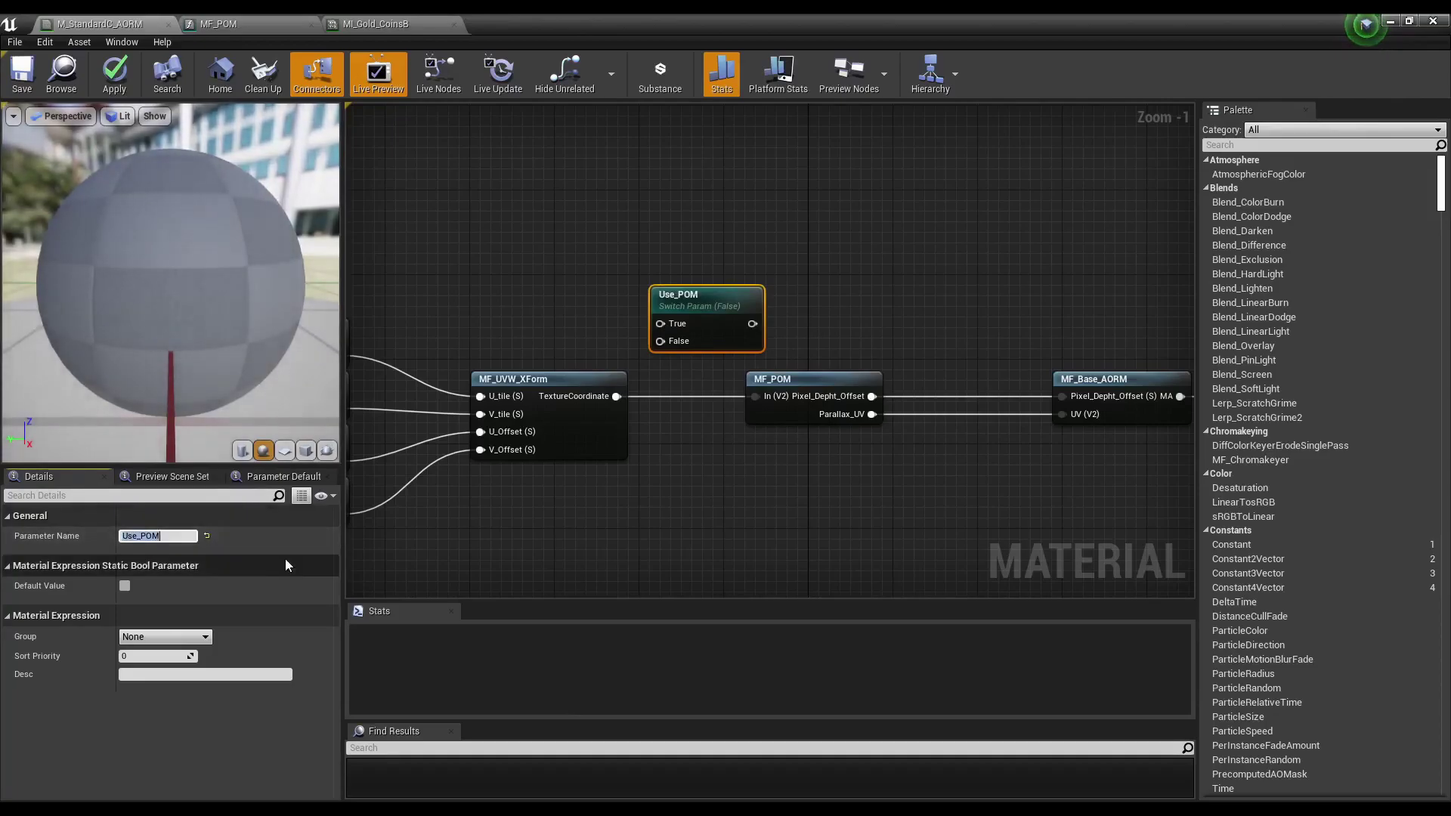
Move the tiling parameters and MF_UVW_XForm further left.
right_click_drag(495, 501, 508, 501)
scroll(636, 485, "down", 1)
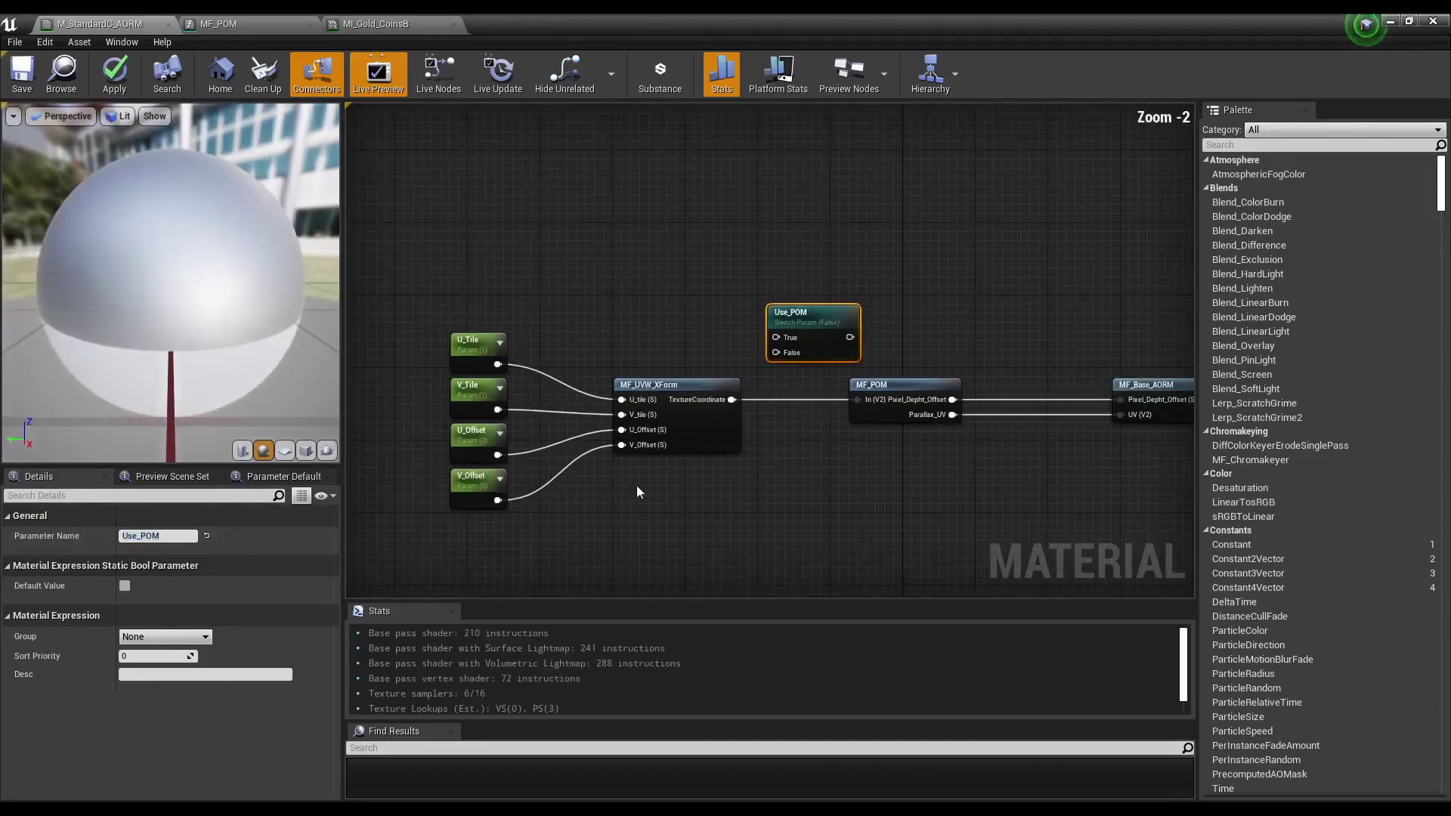
mouse_move(402, 288)
left_mouse_down()
mouse_move(677, 455)
mouse_move(567, 440)
left_mouse_up()
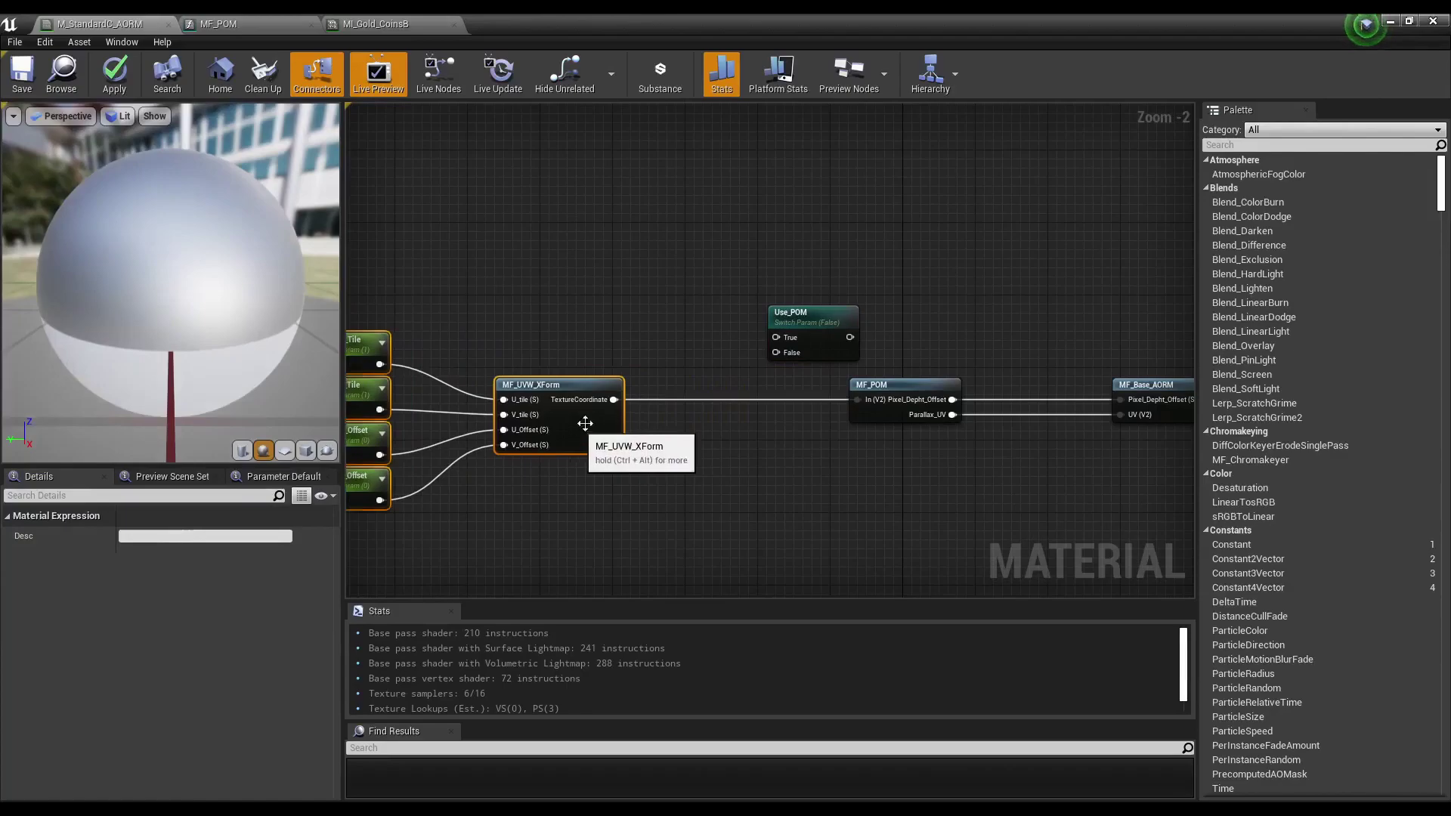
left_click_drag(814, 324, 759, 332)
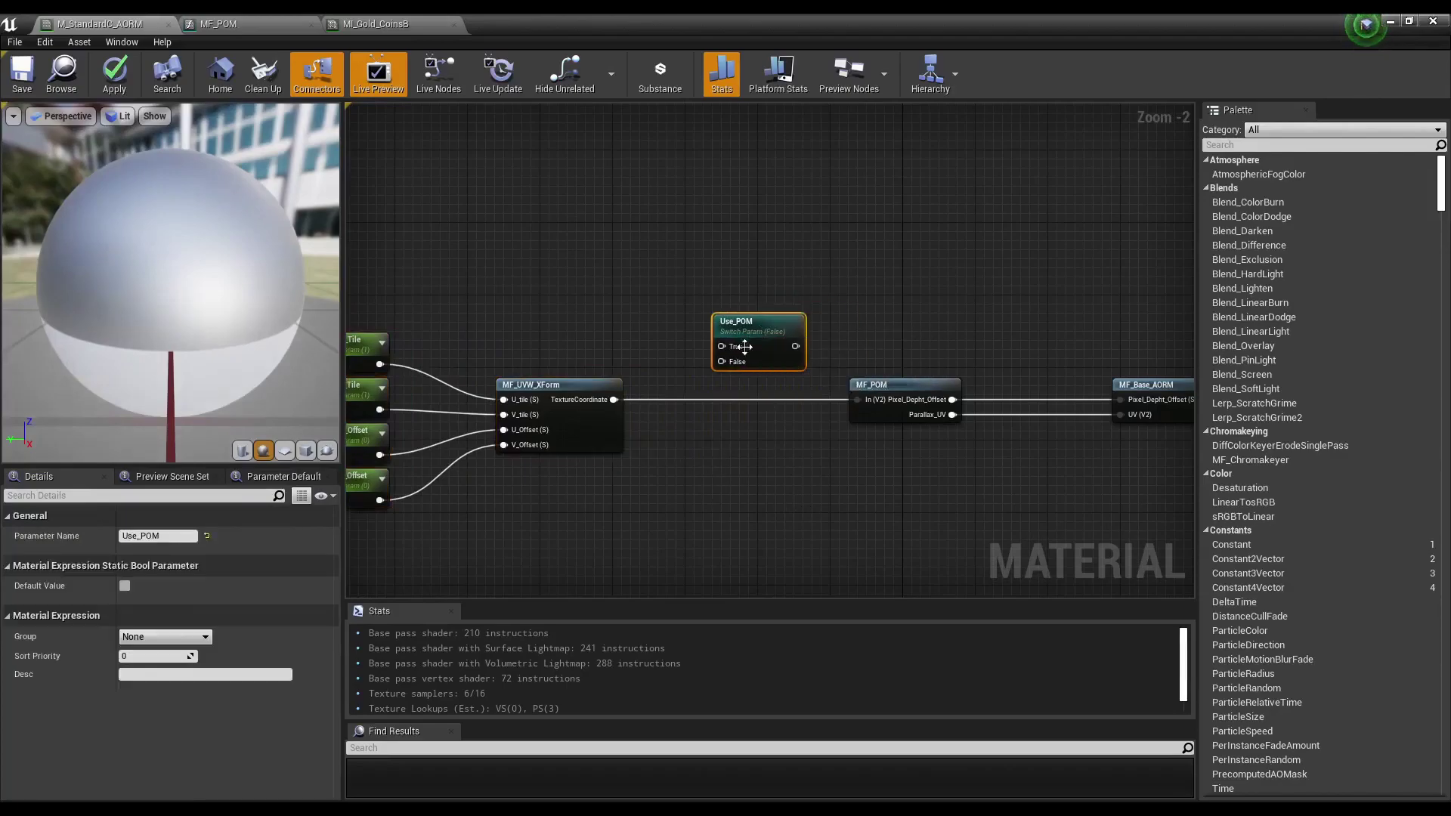
Duplicate Use_POM and place both switches between MF_POM and MF_Base_AORM.
key("ctrl+w")
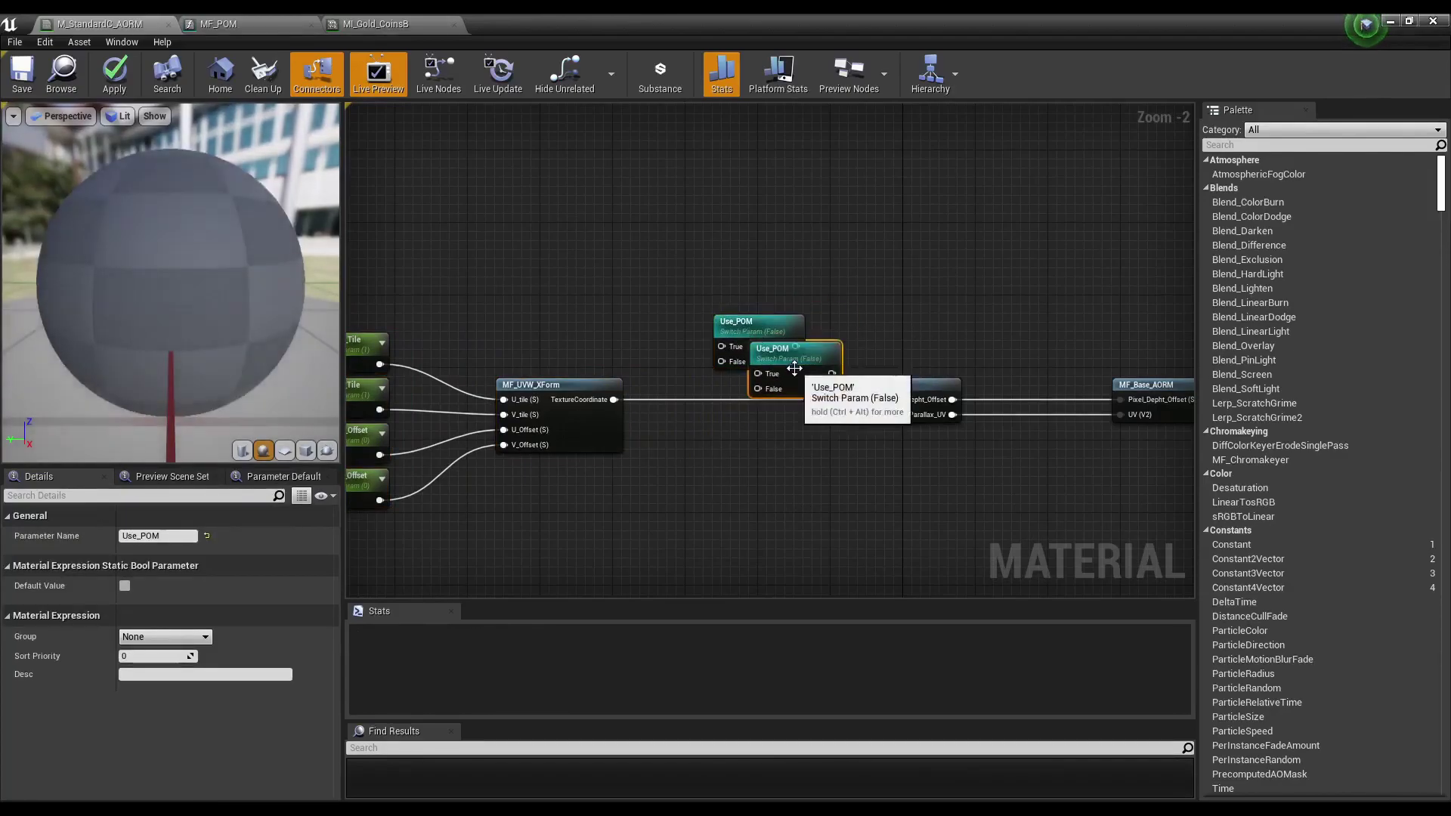
left_click_drag(763, 356, 755, 470)
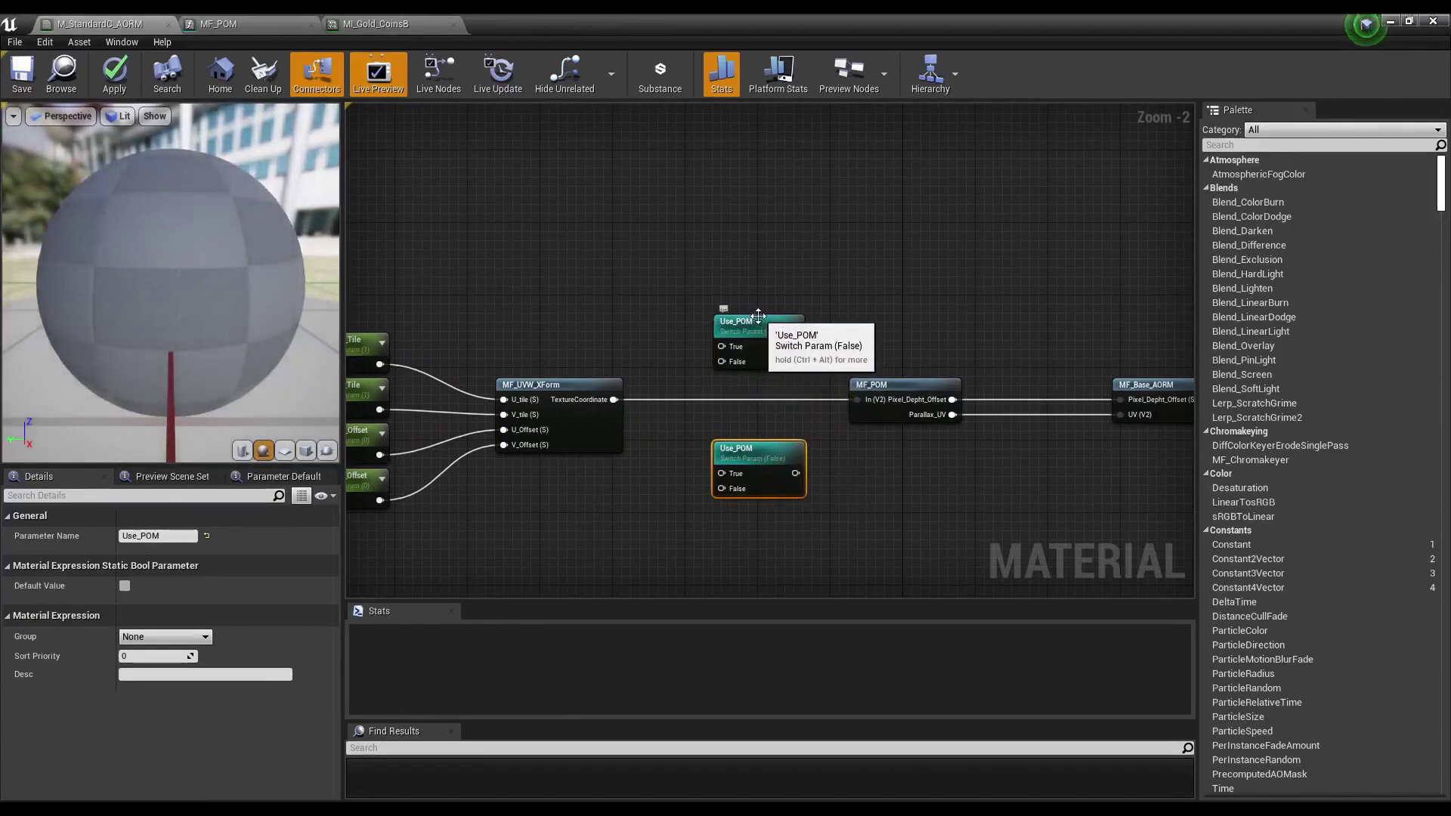
right_click_drag(808, 470, 612, 449)
left_click(553, 317, "ctrl")
mouse_move(553, 318)
left_mouse_down()
mouse_move(897, 331)
mouse_move(818, 317)
left_mouse_up()
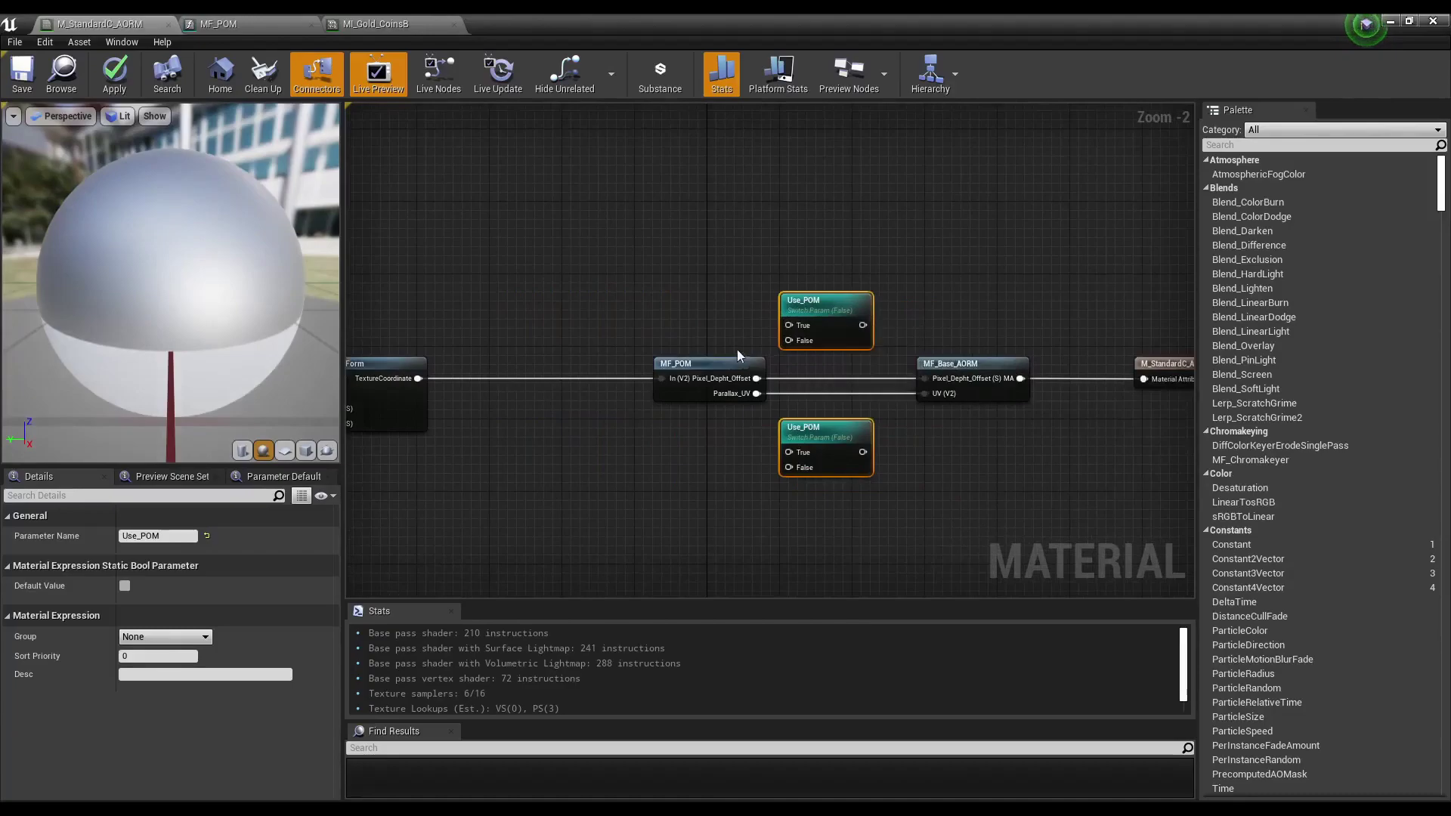
left_click_drag(724, 362, 545, 364)
left_click_drag(710, 264, 824, 446)
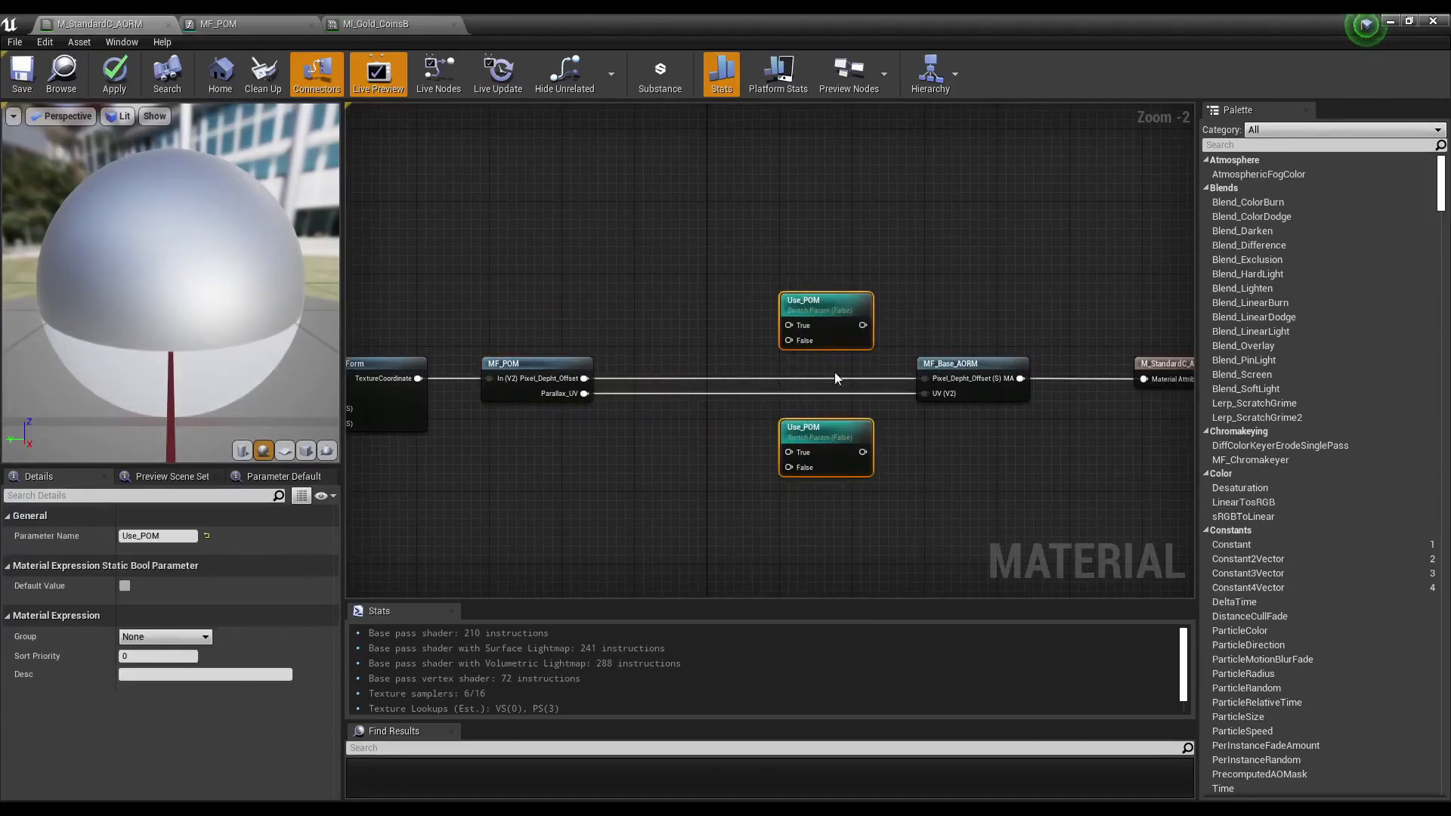
mouse_move(835, 316)
left_mouse_down()
mouse_move(774, 337)
mouse_move(769, 325)
left_mouse_up()
scroll(559, 379, "up", 2)
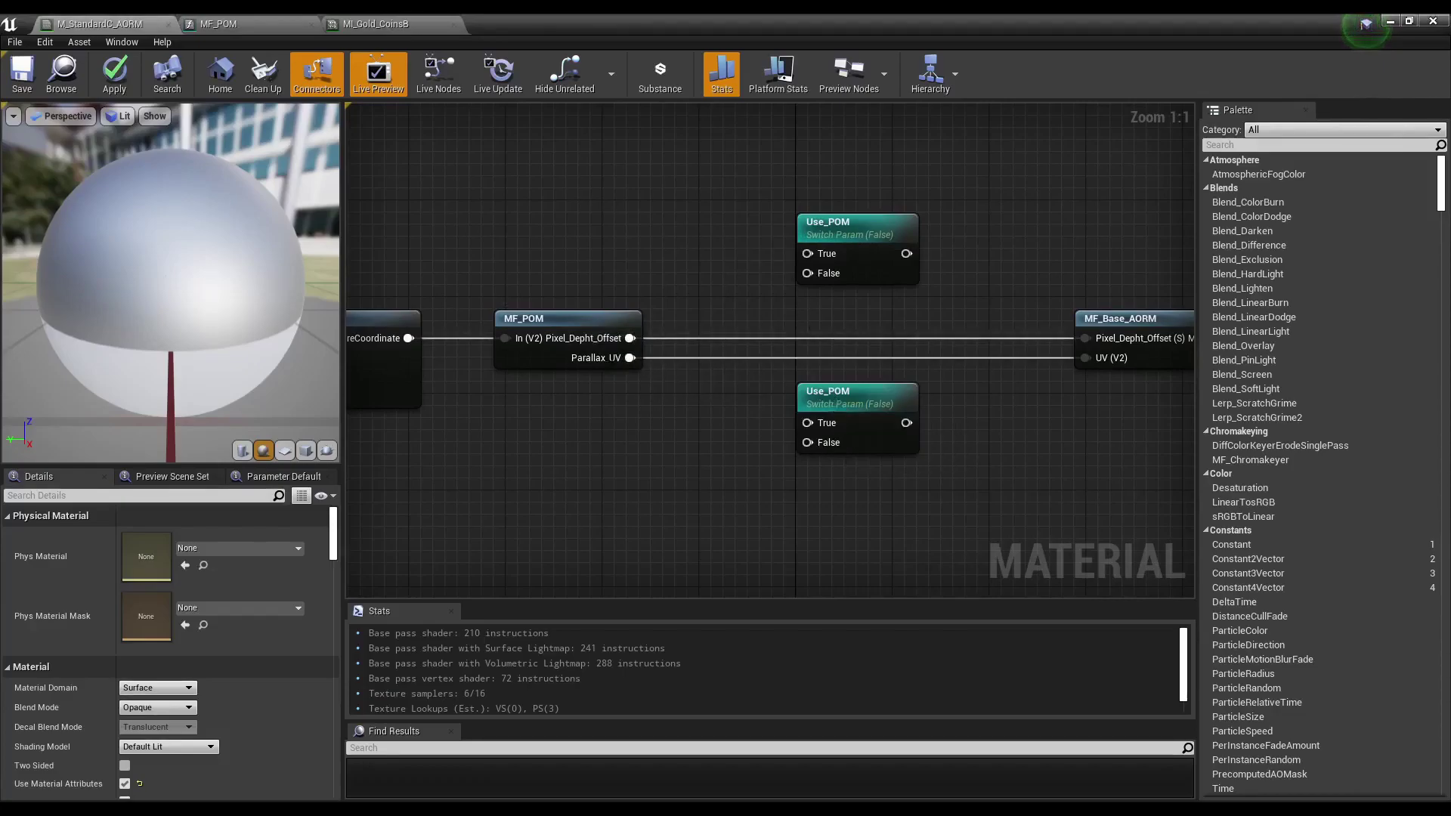
Wire Parallax_UV to the lower switch's True, TextureCoordinate to False, output to MF_Base_AORM UV.
mouse_move(630, 357)
left_mouse_down()
mouse_move(722, 418)
mouse_move(814, 433)
left_mouse_up()
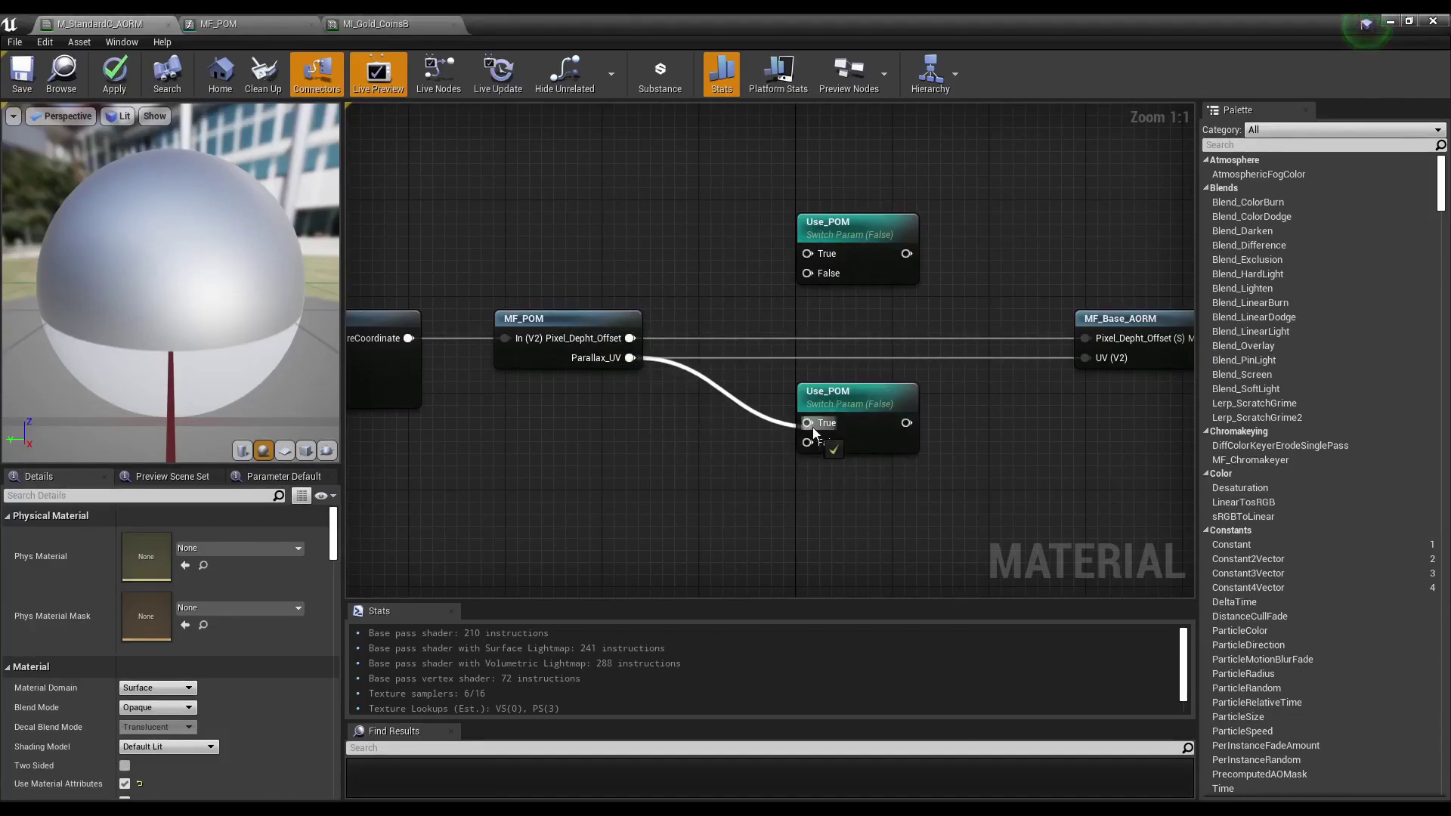
left_click_drag(814, 433, 810, 423)
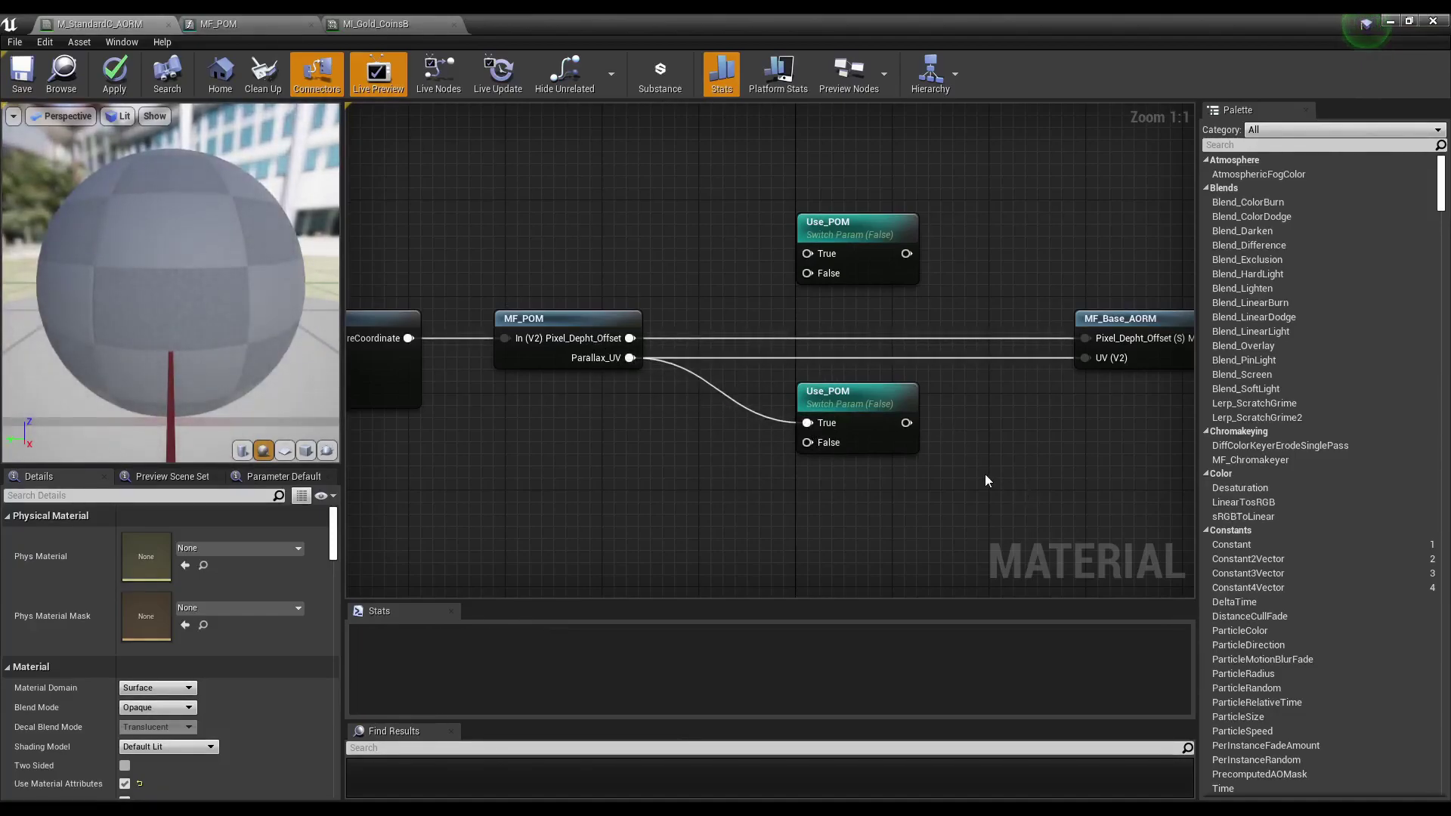
mouse_move(490, 345)
right_mouse_down()
mouse_move(464, 342)
mouse_move(599, 347)
right_mouse_up()
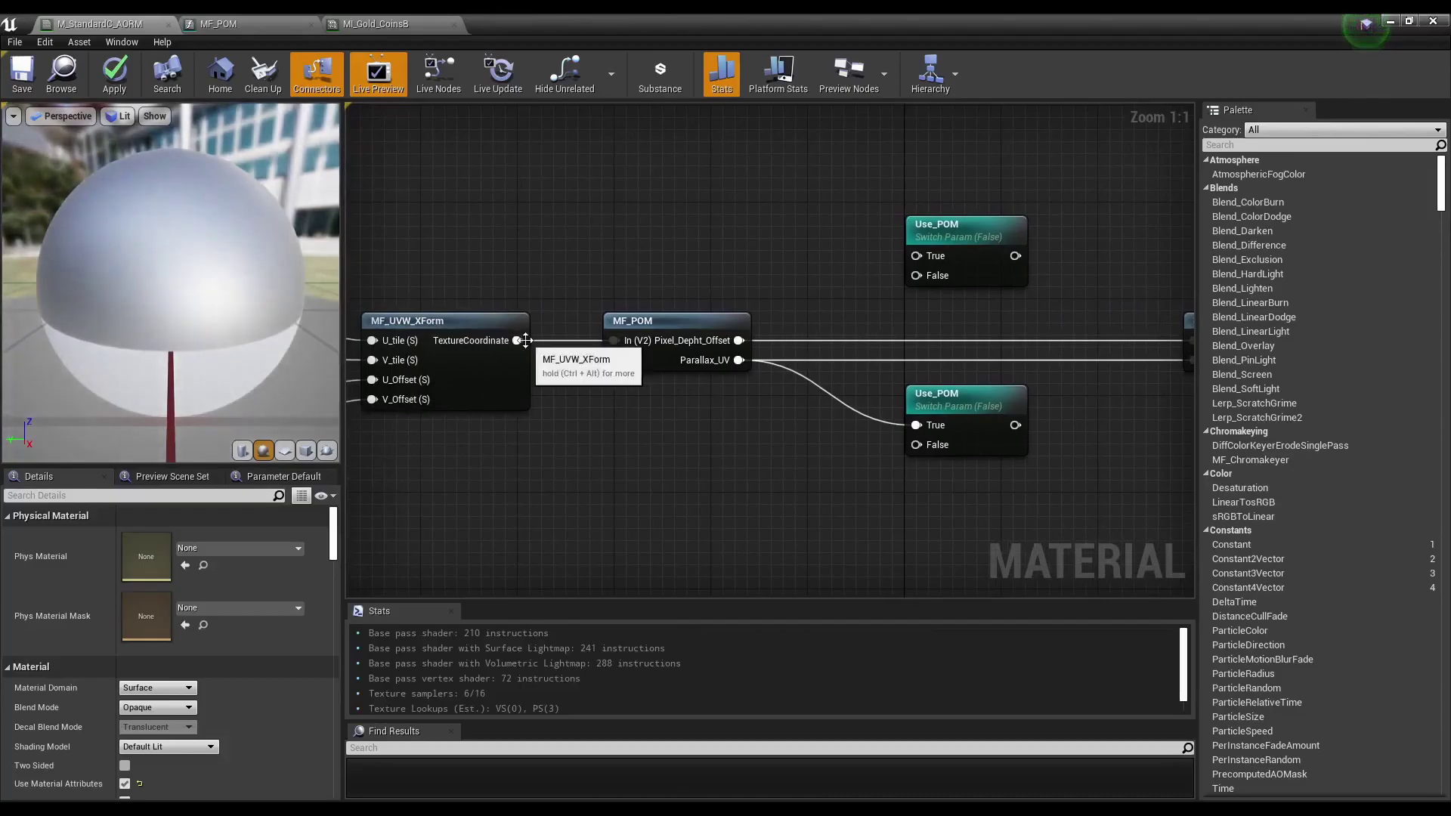
left_click_drag(518, 341, 923, 447)
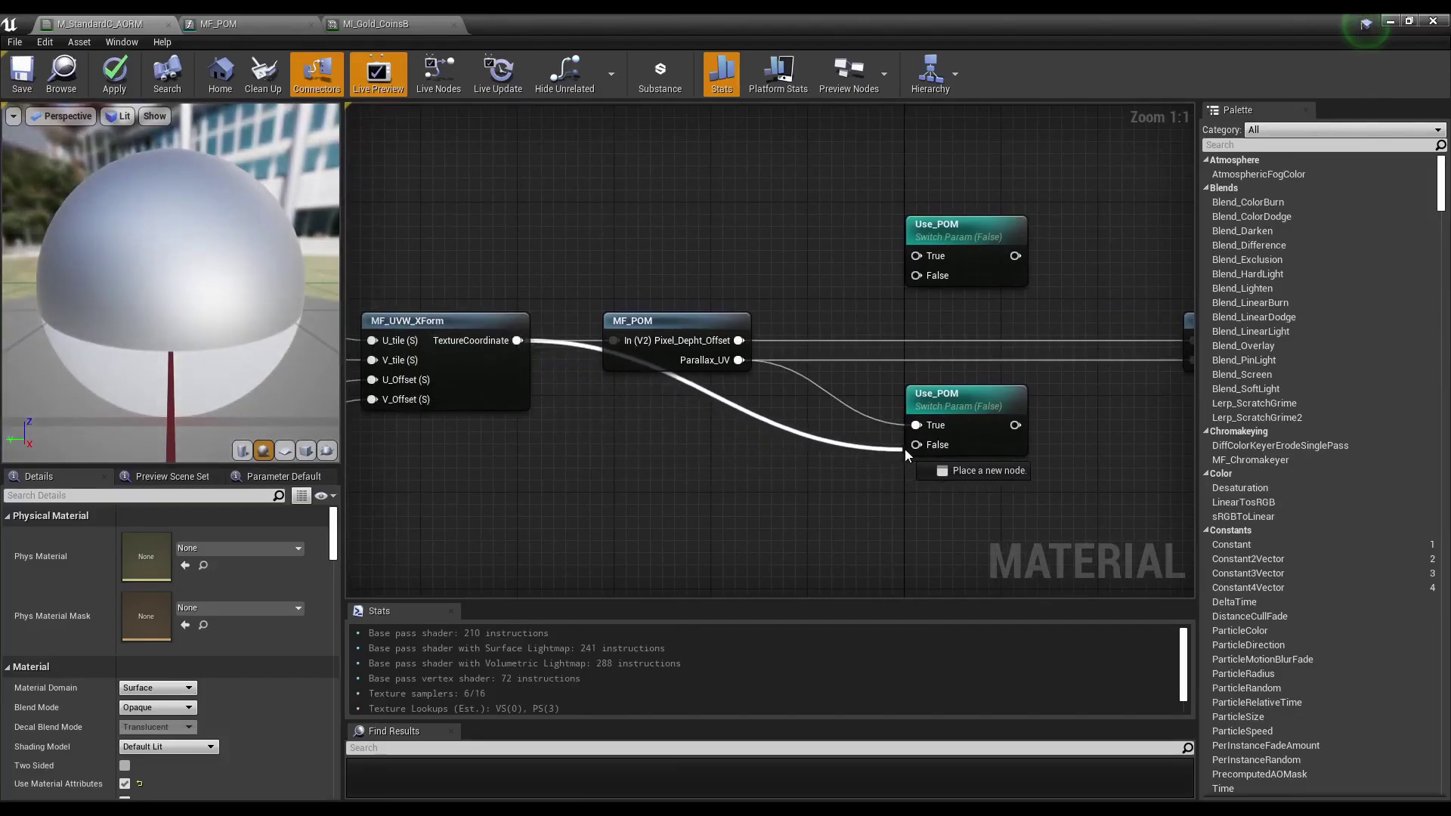
right_click_drag(924, 446, 778, 442)
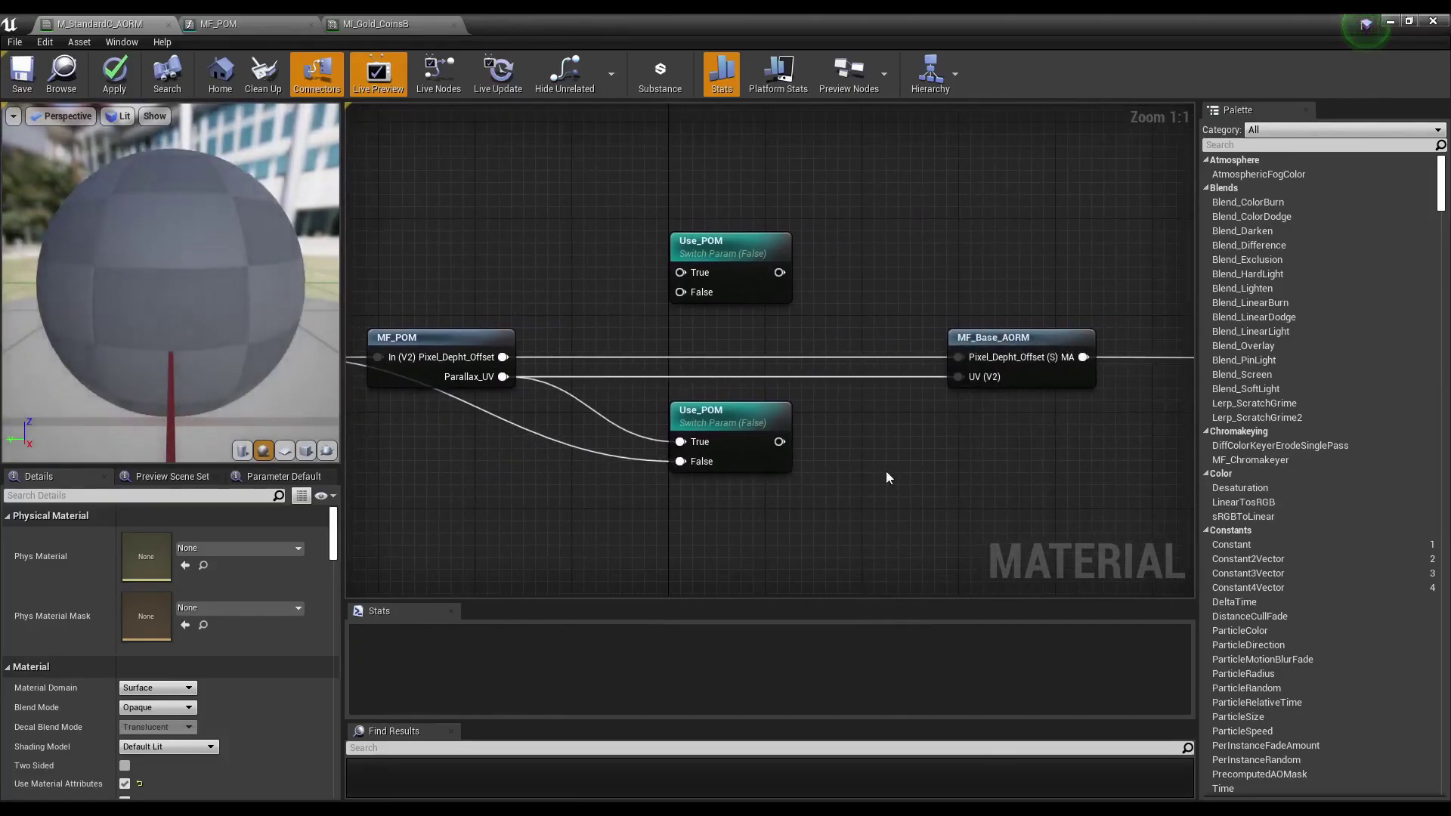
mouse_move(778, 443)
left_mouse_down()
mouse_move(926, 408)
mouse_move(953, 376)
left_mouse_up()
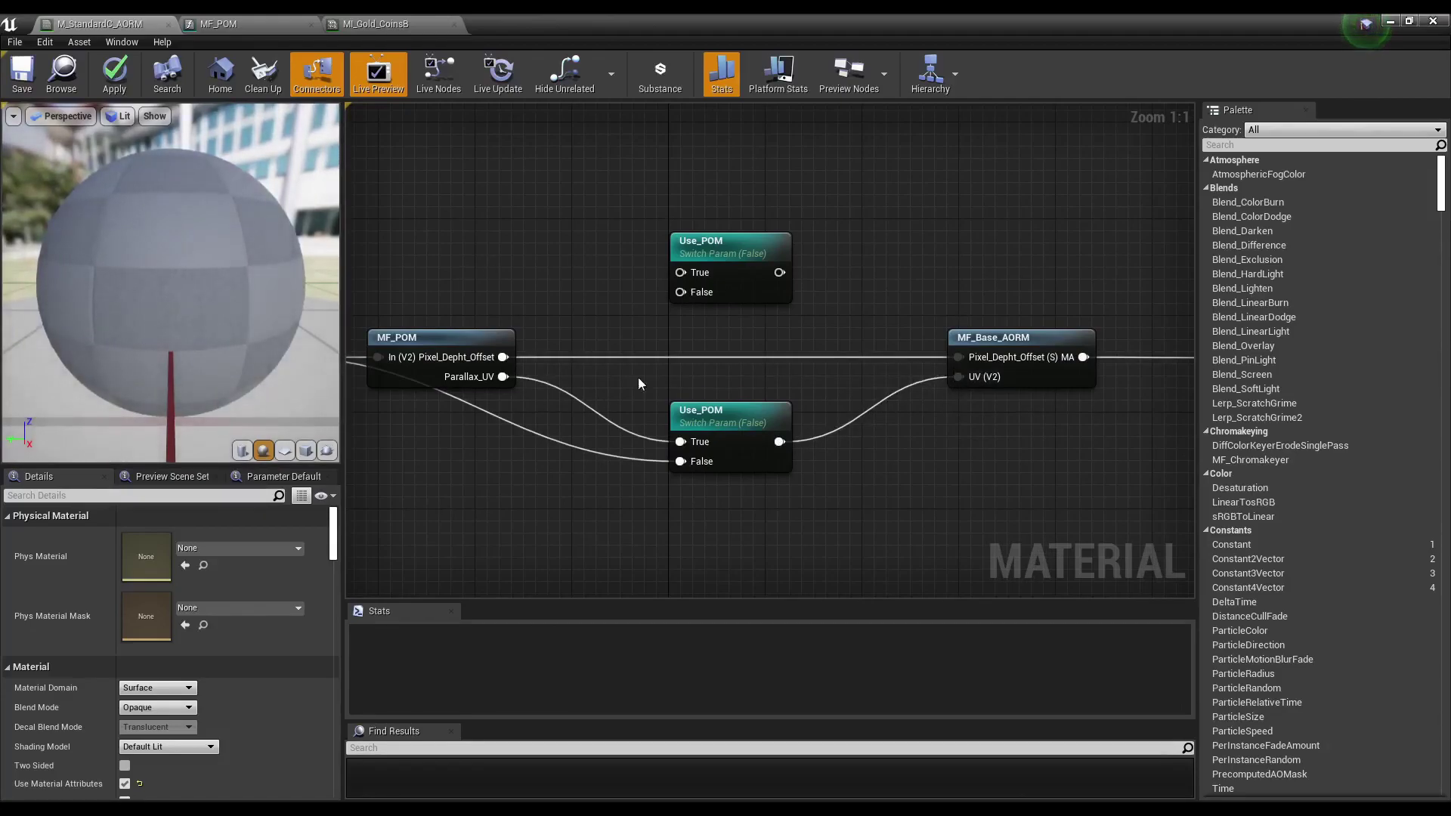
Raise the upper Use_POM switch, reposition MF_POM and drag out its Pixel_Depht_Offset wire.
left_click_drag(726, 288, 726, 238)
left_click_drag(437, 342, 449, 317)
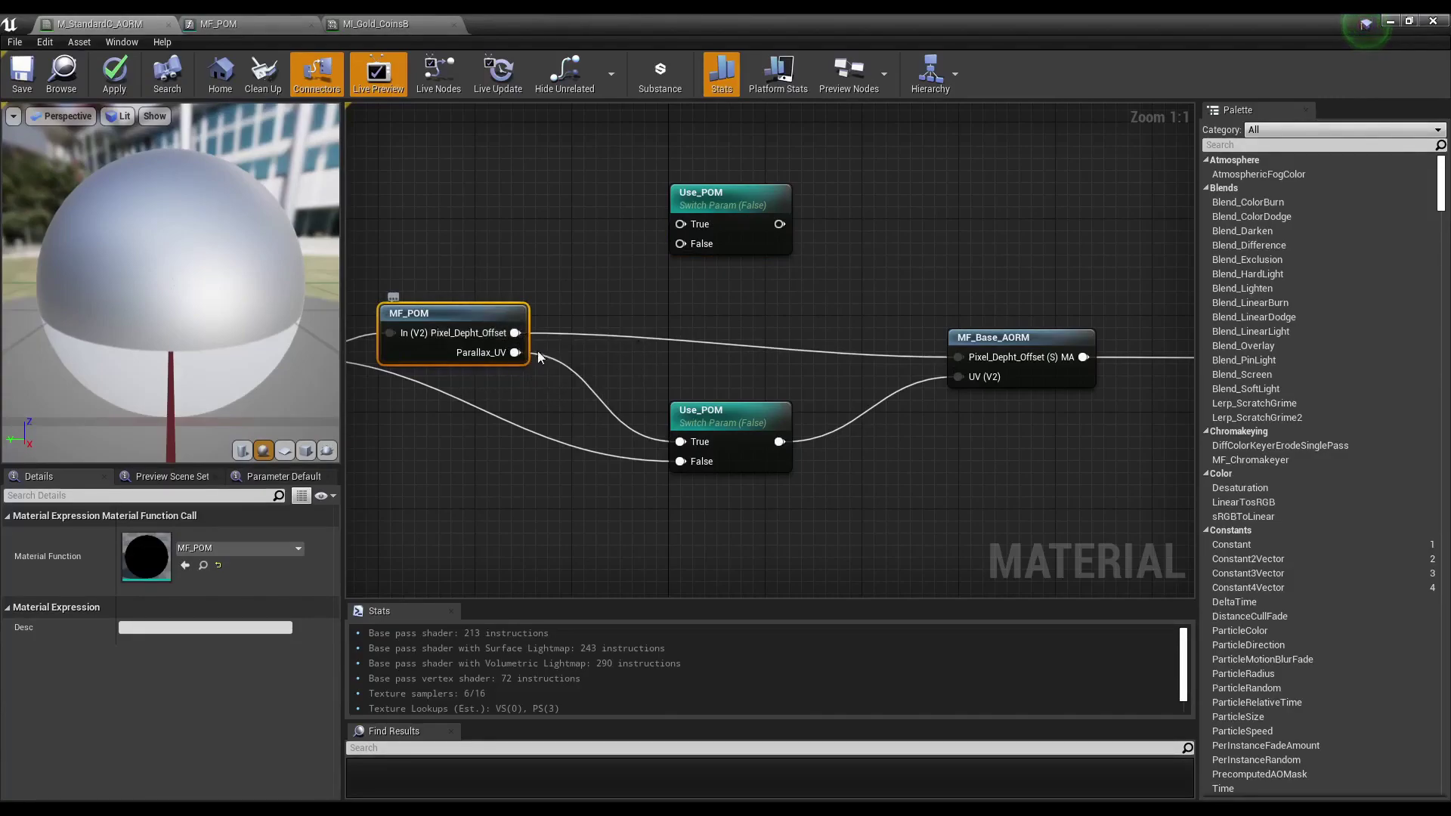
mouse_move(520, 334)
left_mouse_down()
mouse_move(633, 224)
mouse_move(603, 251)
left_mouse_up()
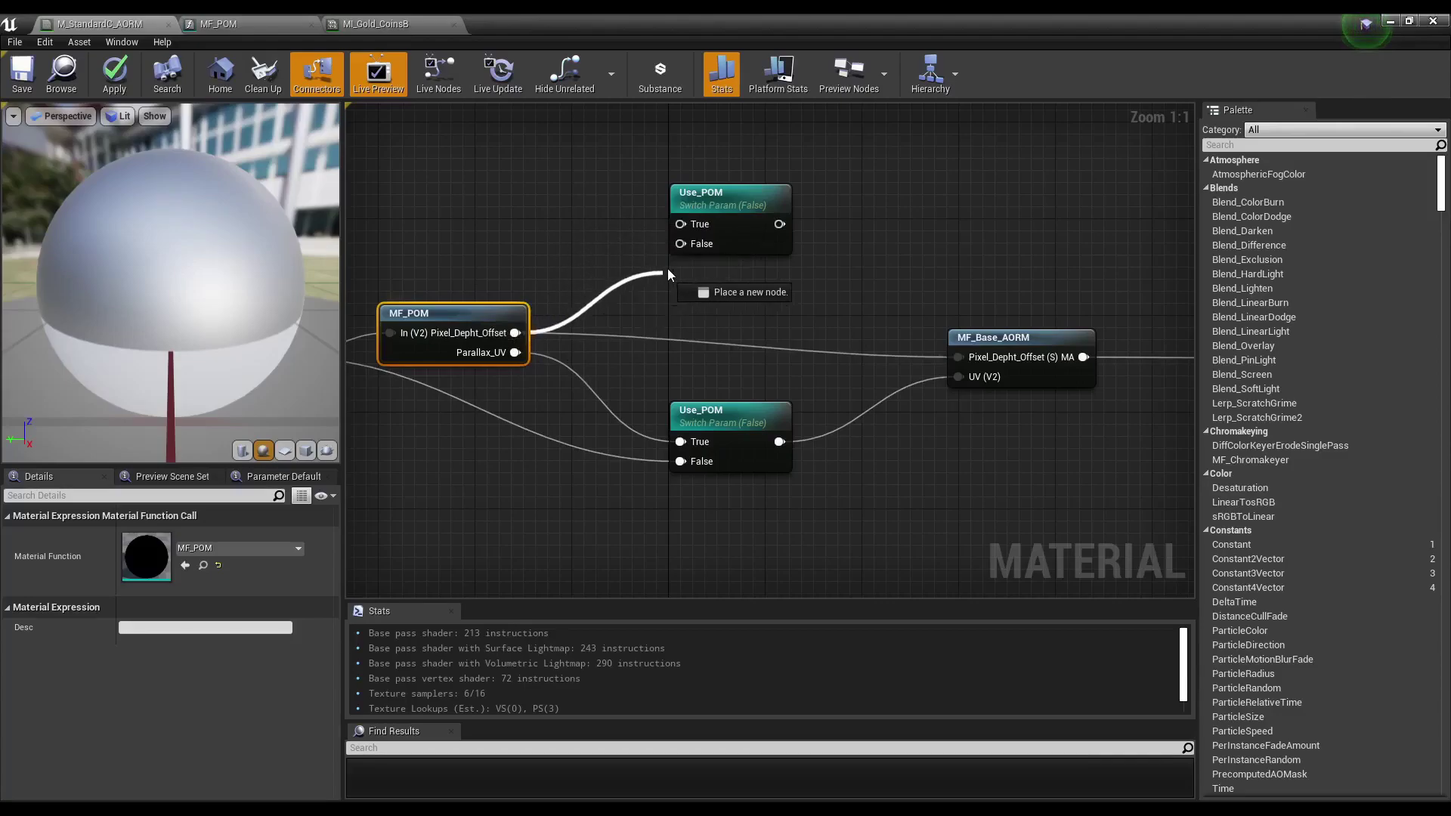
Feed MF_POM's Pixel_Depht_Offset into the upper Use_POM switch's True input and a Constant 0 into False.
left_click_drag(602, 251, 682, 225)
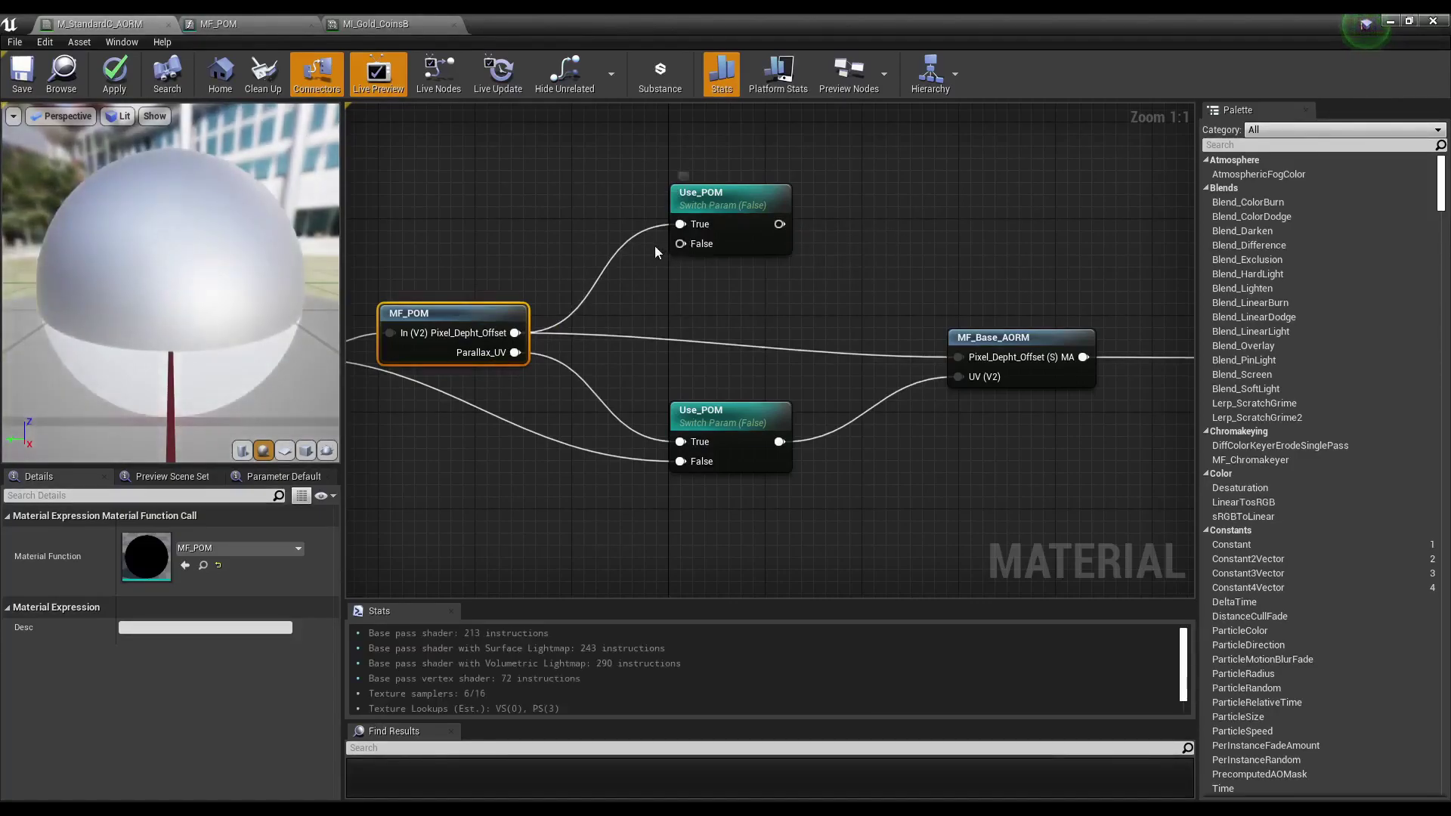
left_click_drag(677, 245, 652, 299)
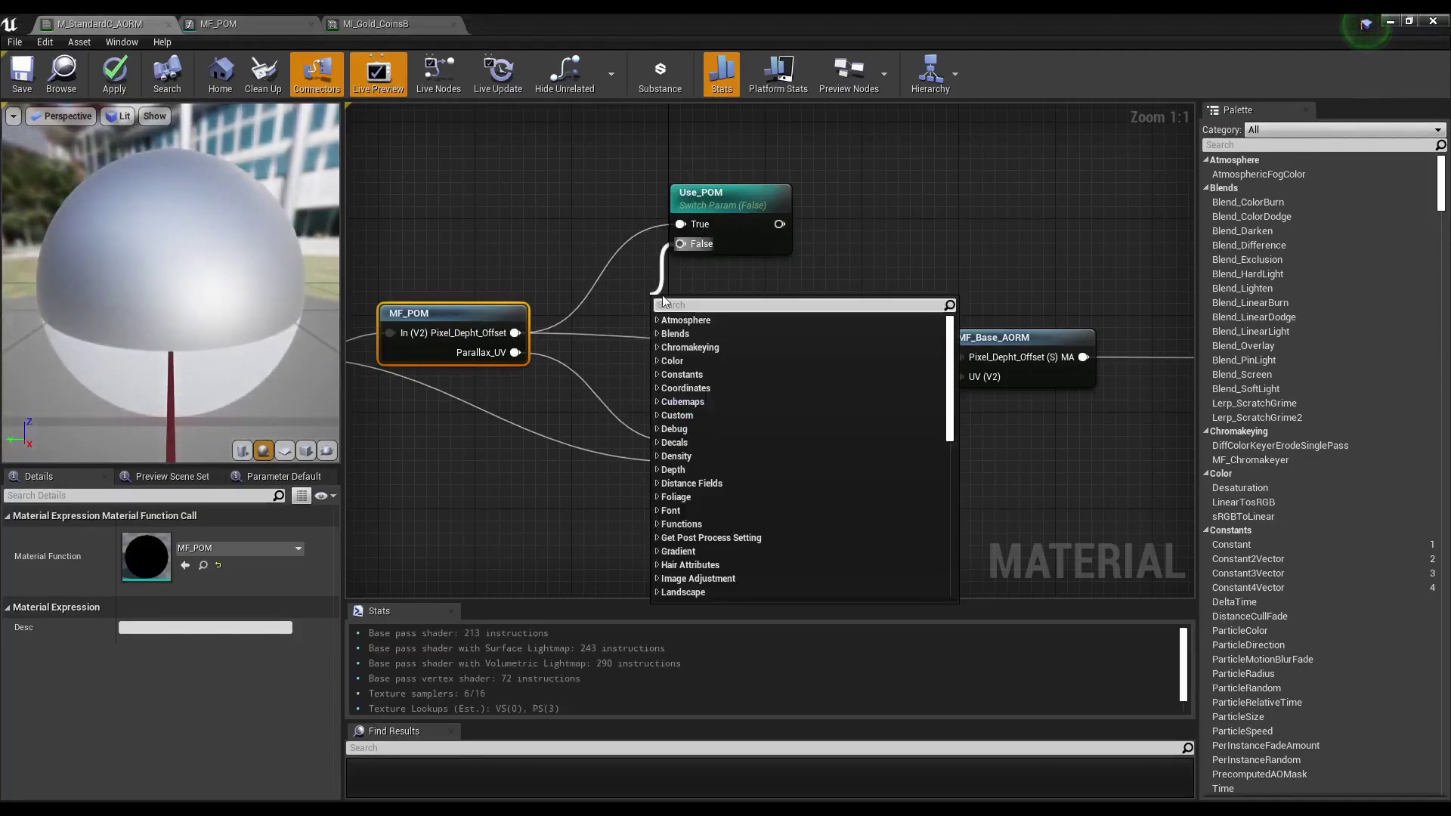
type("const")
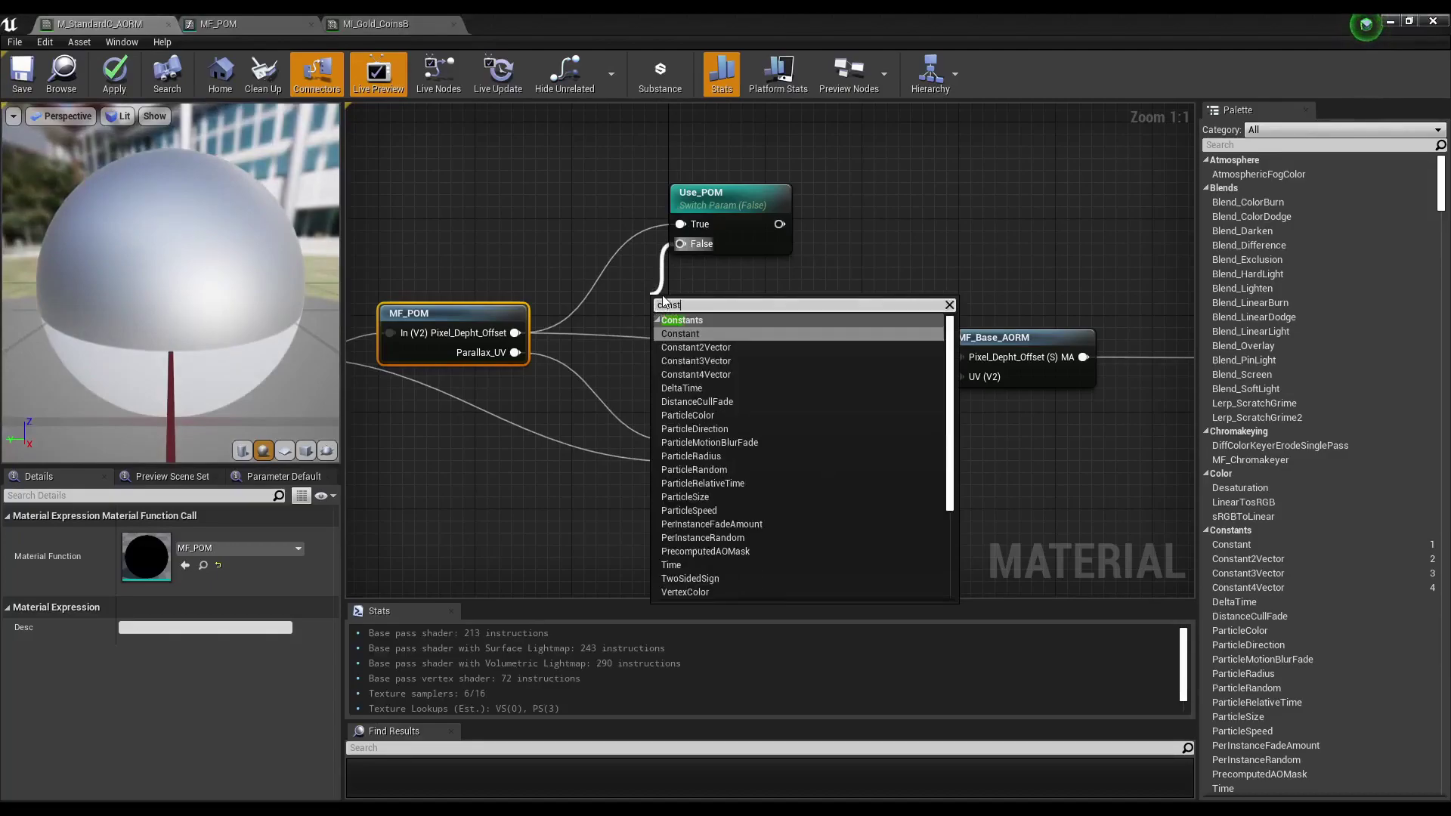
key("Return")
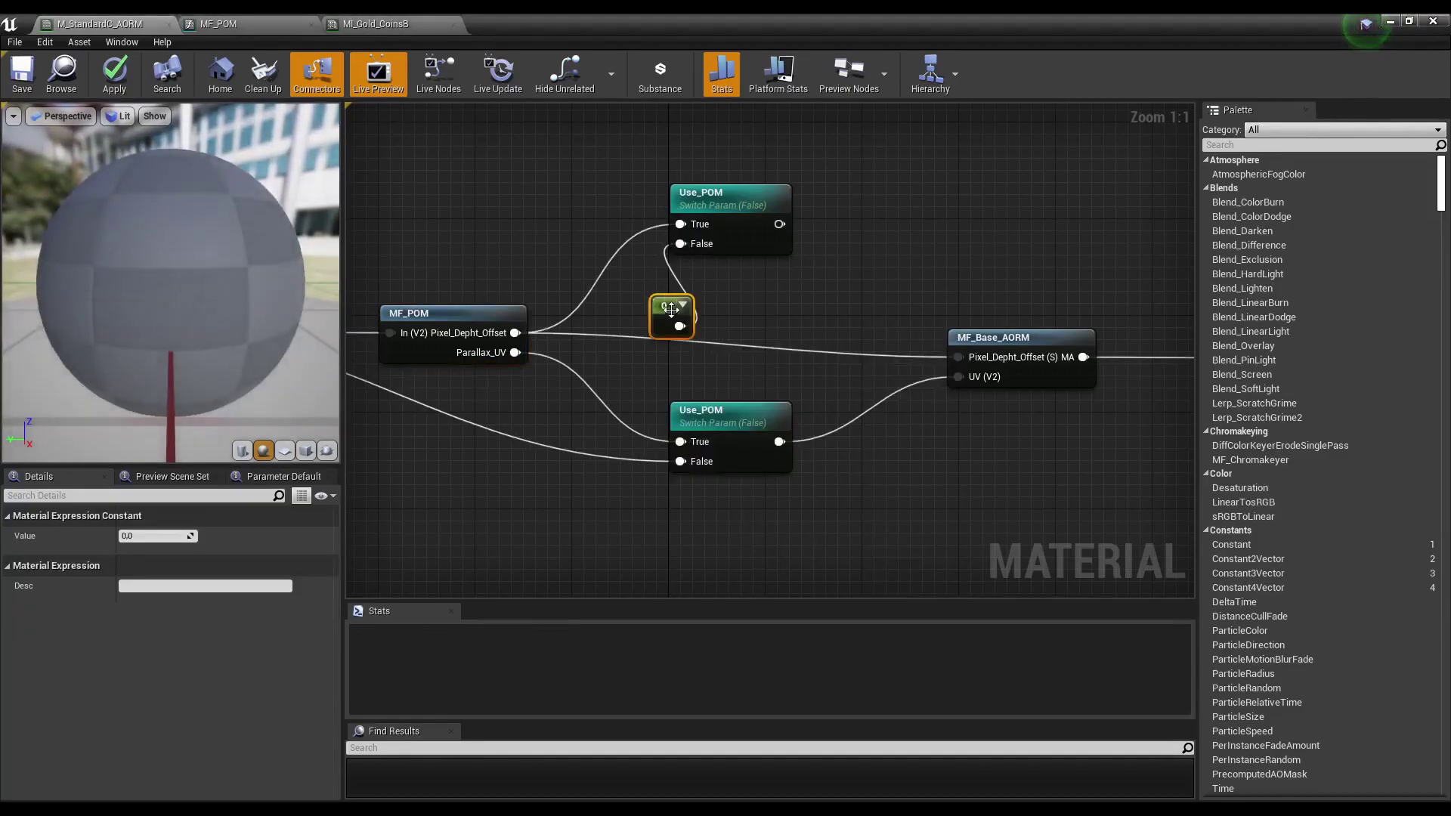
left_click_drag(671, 310, 725, 271)
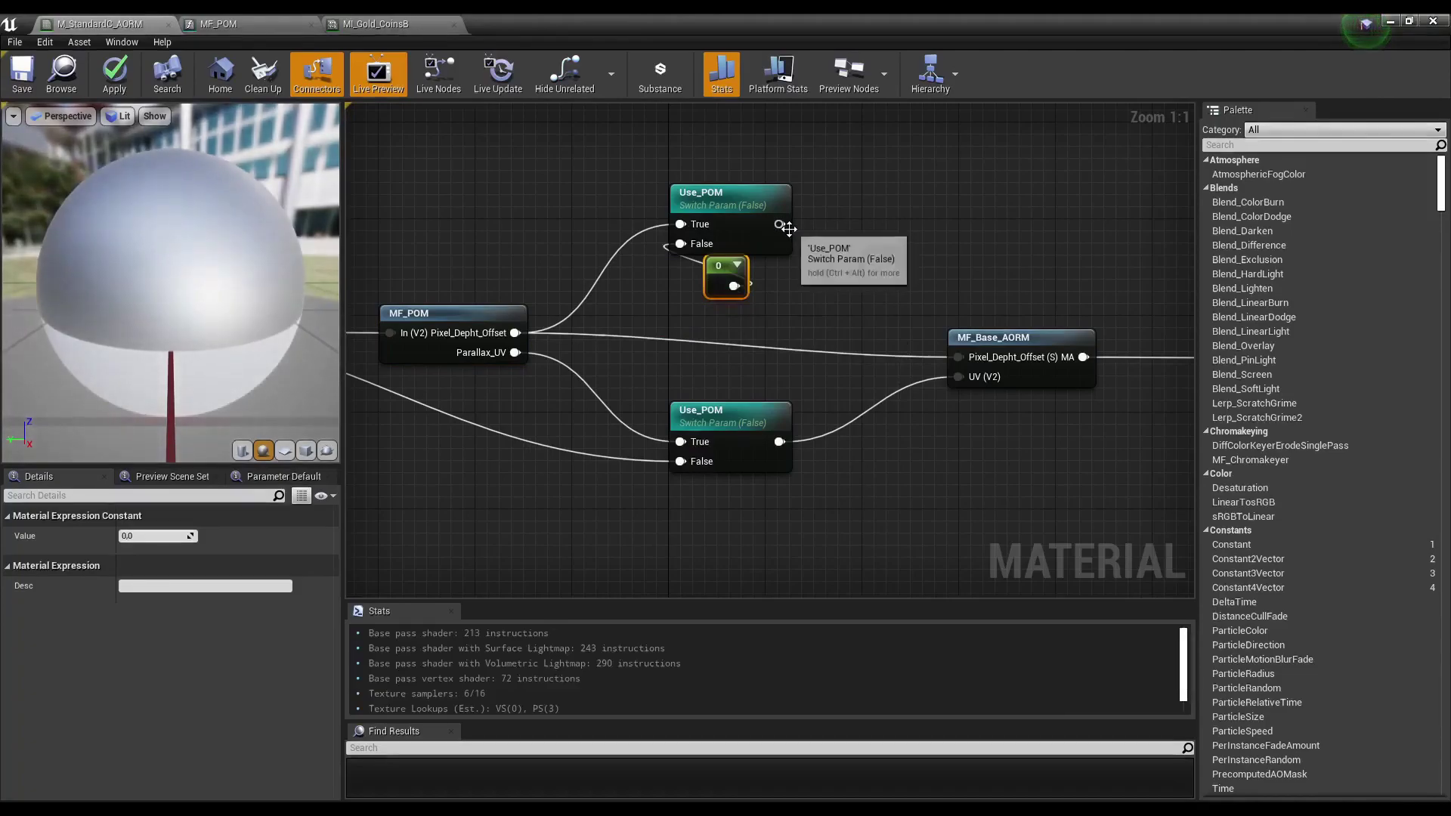
Connect the upper switch output to MF_Base_AORM's Pixel_Depht_Offset and tidy the nodes lower.
mouse_move(779, 223)
left_mouse_down()
mouse_move(969, 371)
mouse_move(960, 358)
left_mouse_up()
left_click_drag(632, 147, 796, 340)
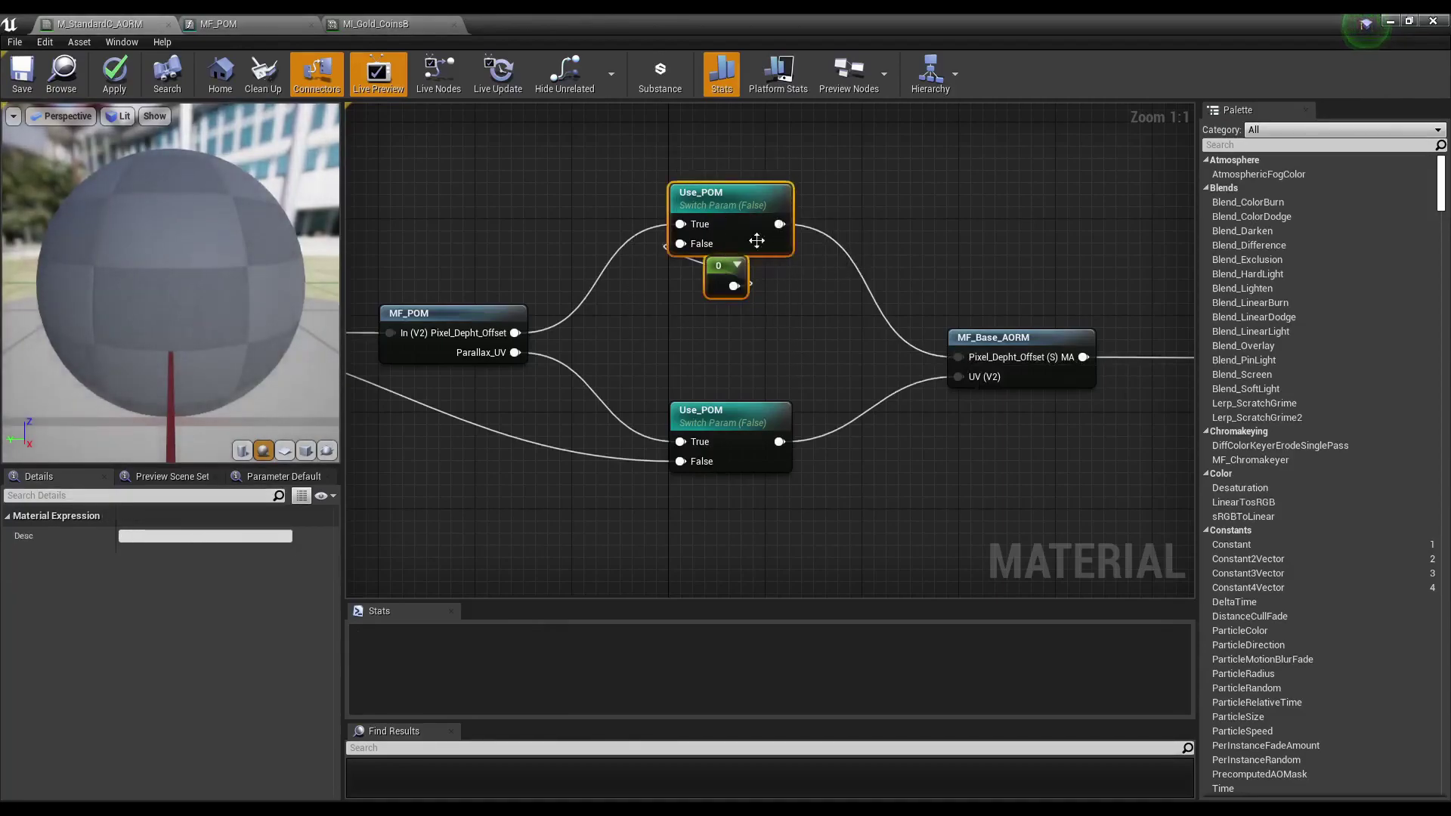
left_click_drag(747, 213, 747, 262)
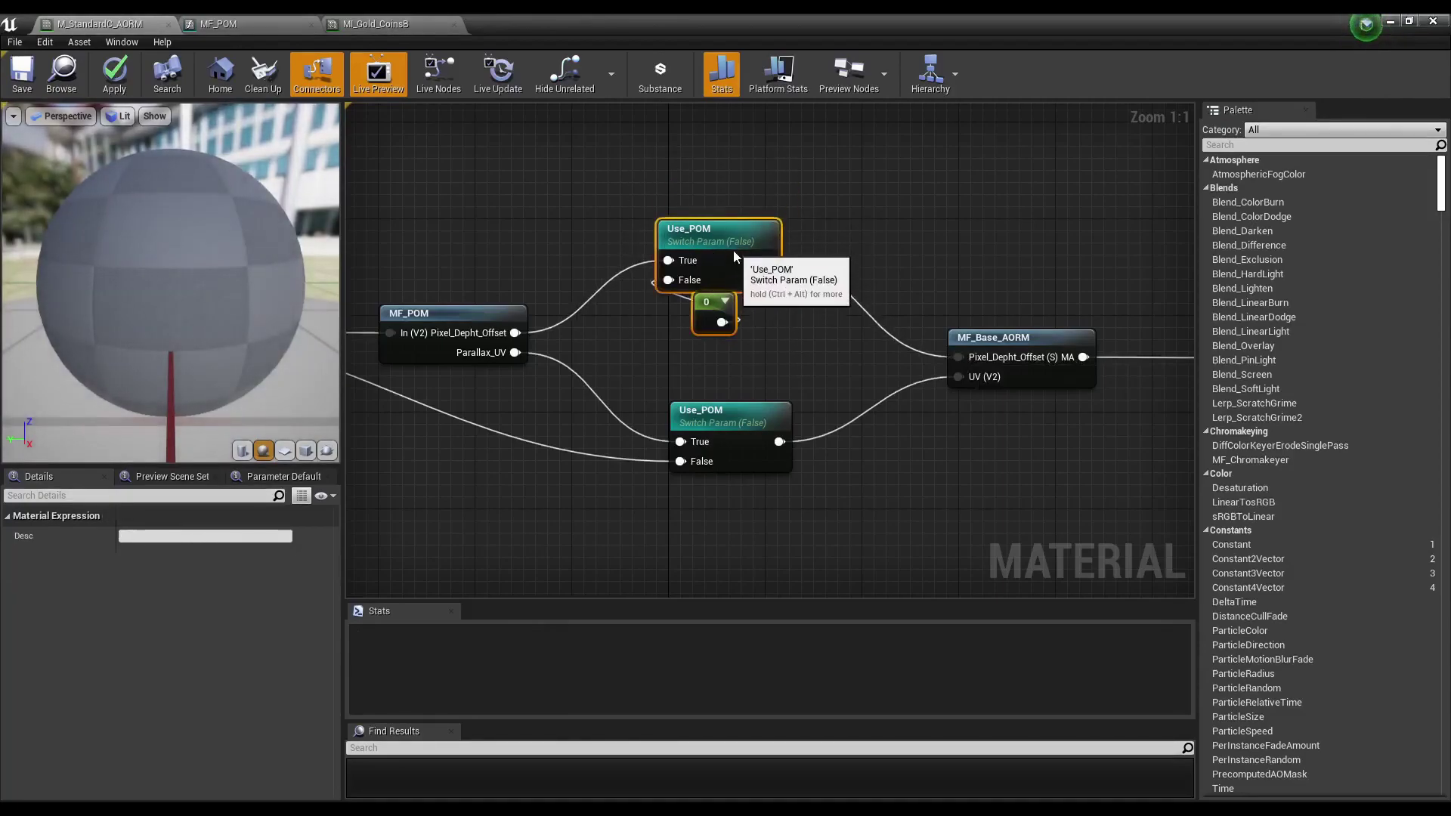
Set both Use_POM switches' parameter group to POM, then apply and save M_StandardC_AORM.
left_click(111, 73)
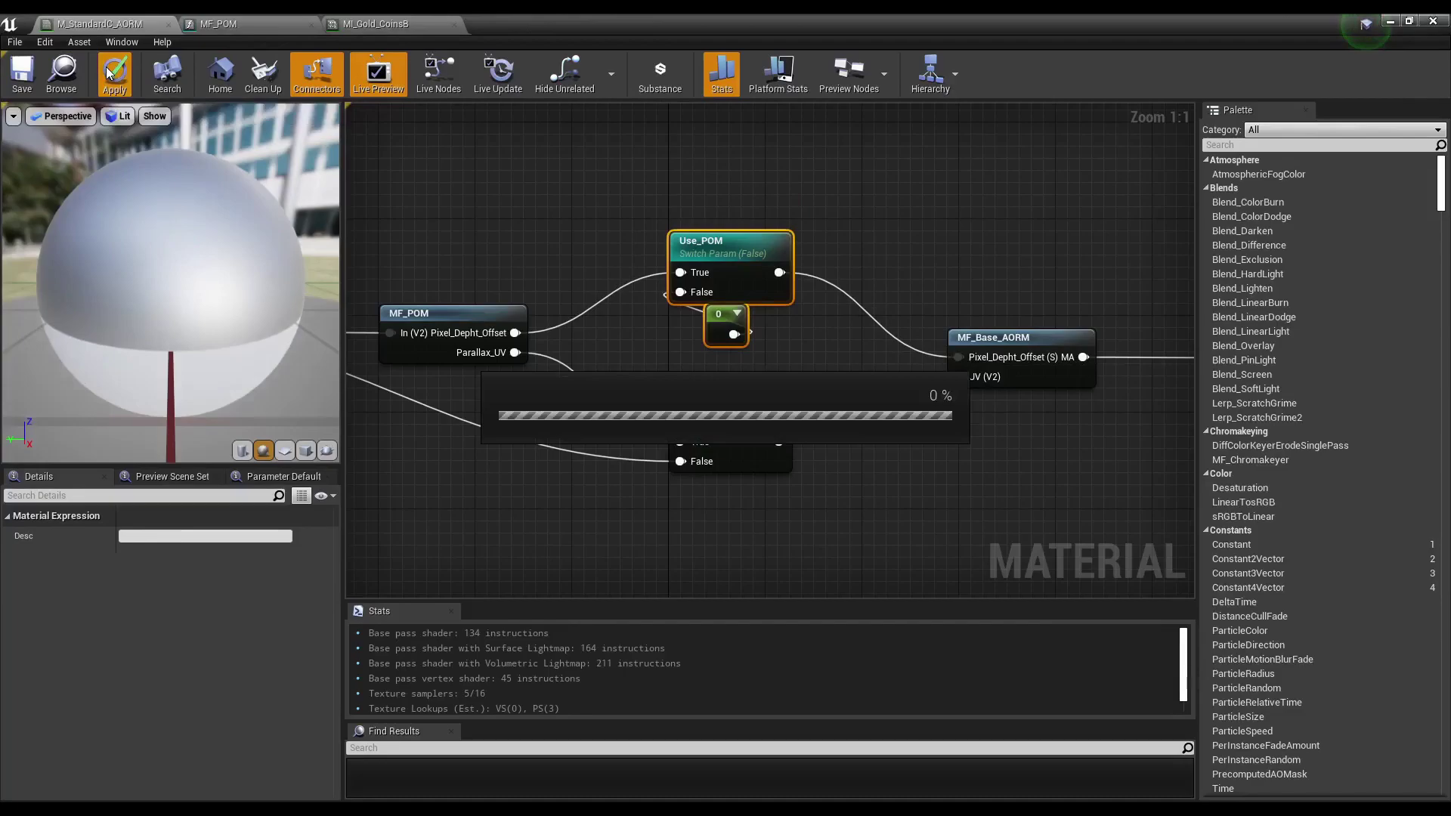
left_click(752, 281)
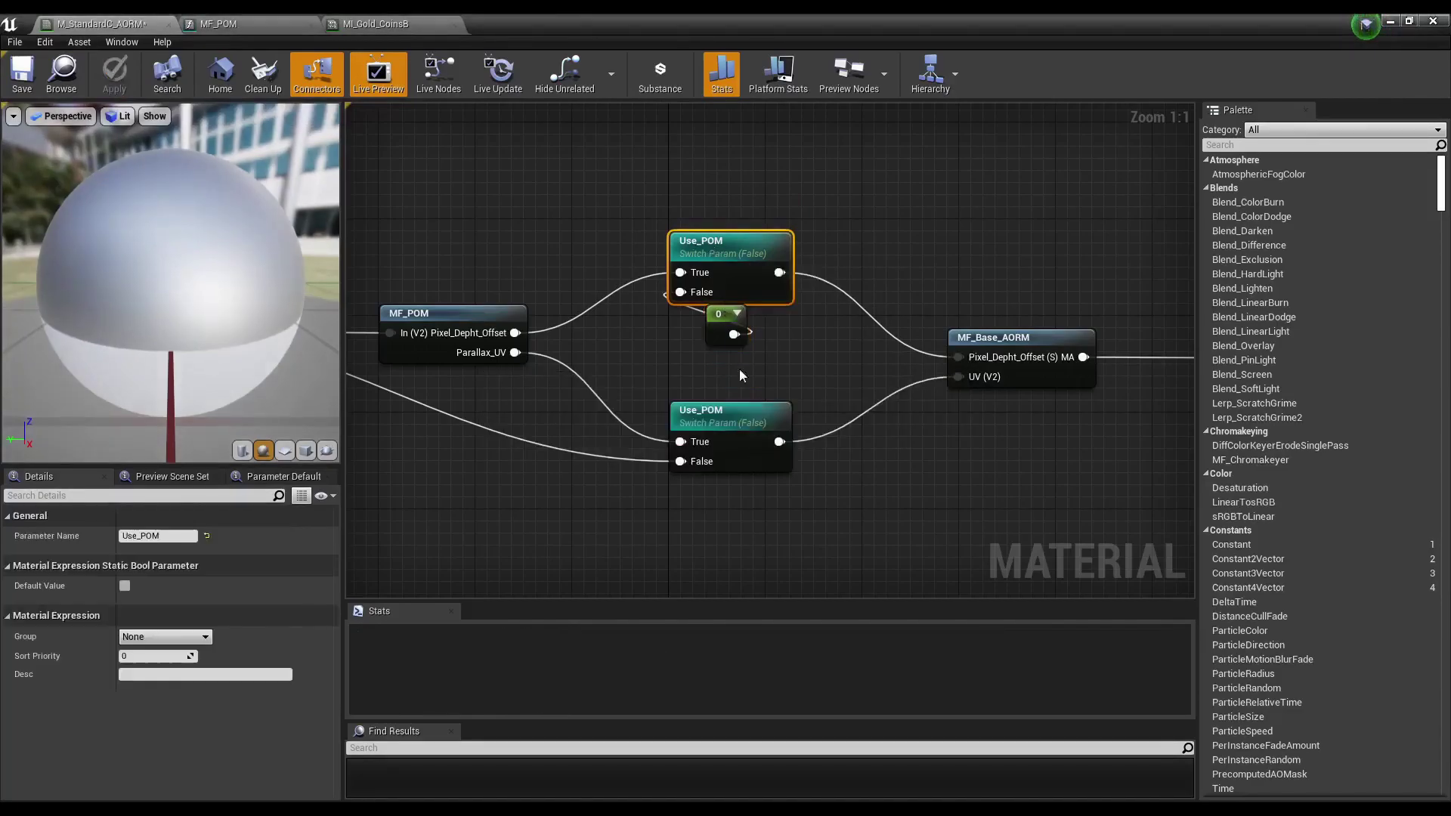
left_click(731, 423, "ctrl")
left_click(205, 639)
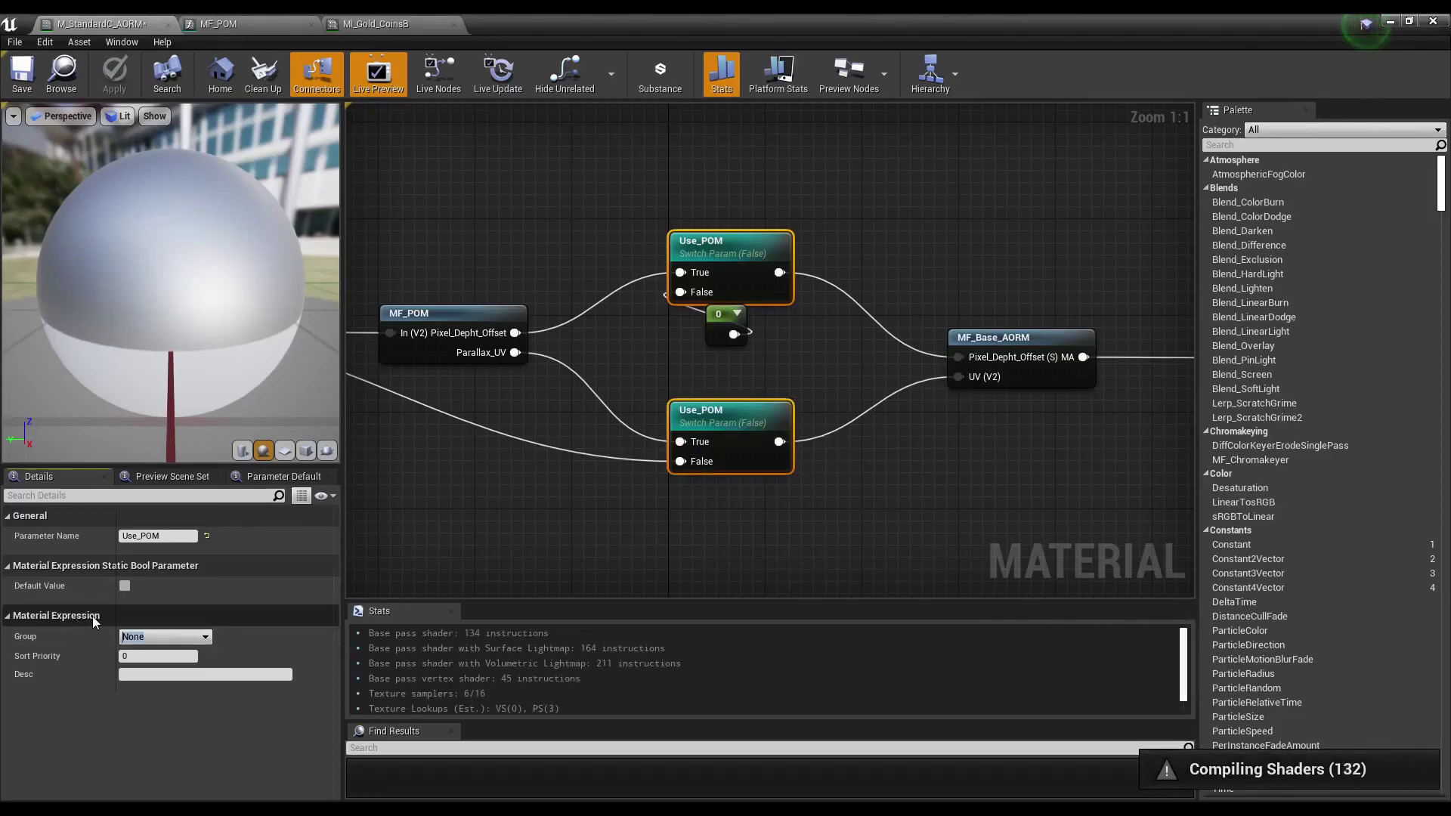
type("P")
type("OM")
key("Return")
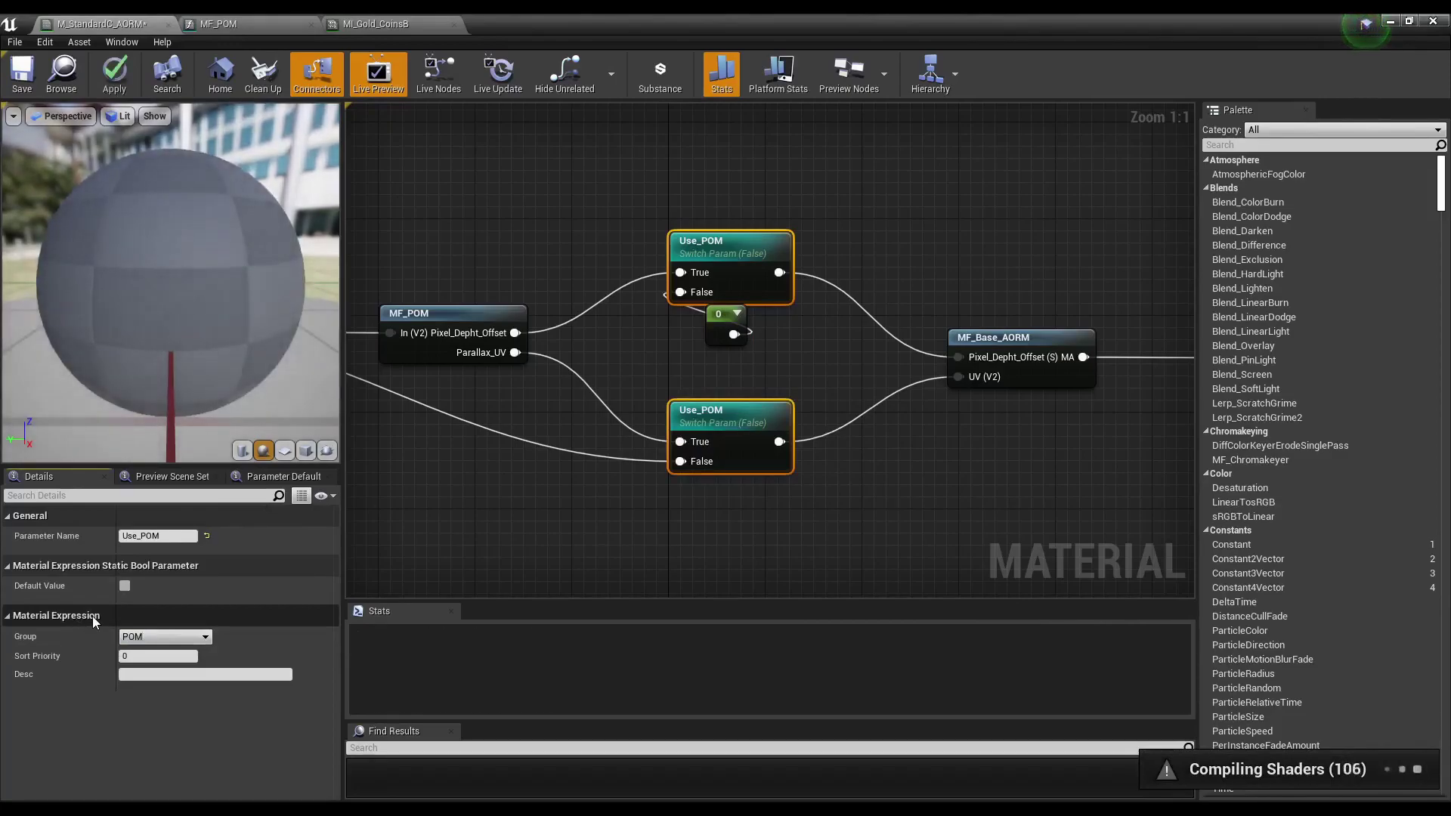
left_click(114, 85)
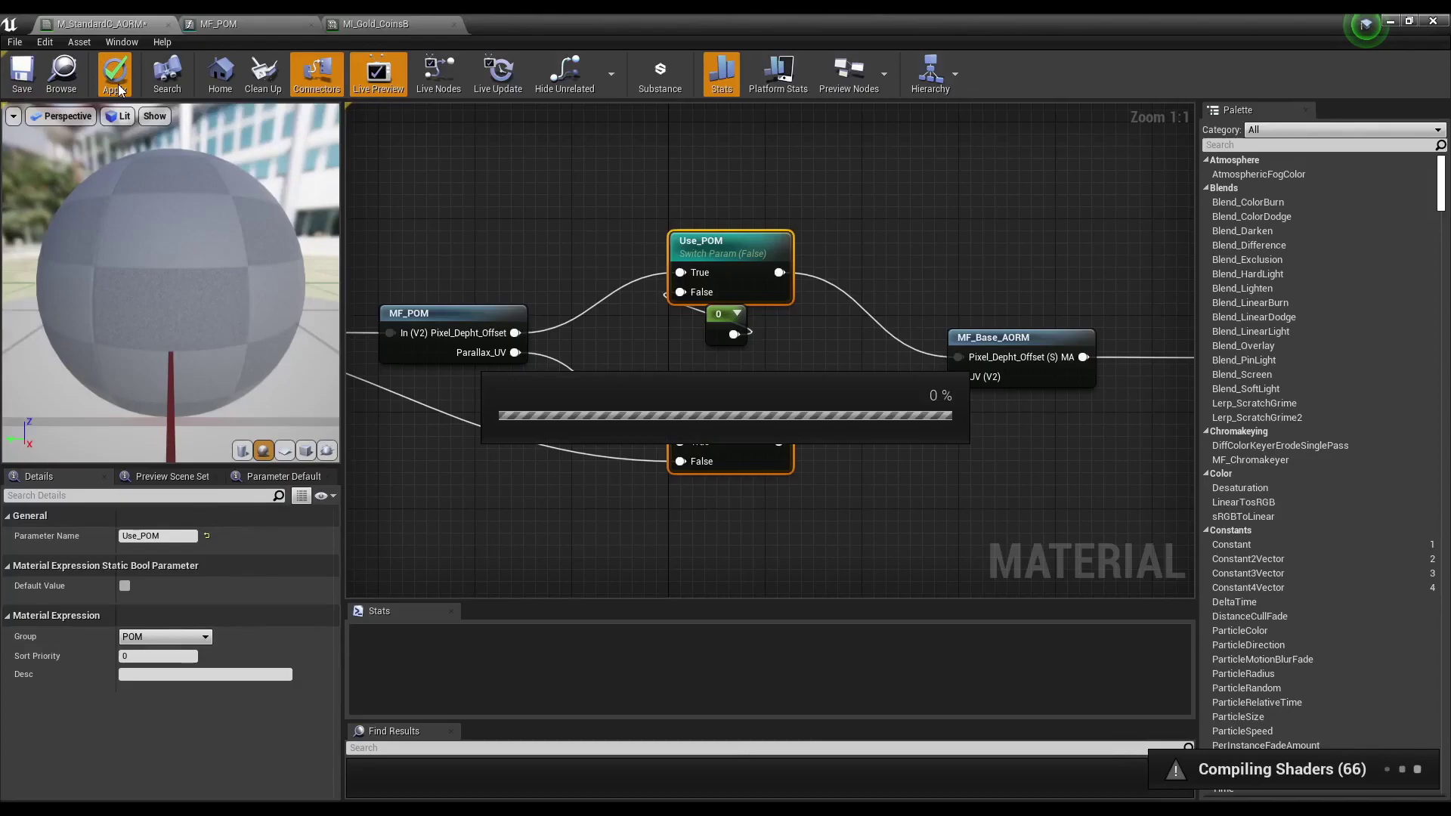
left_click(23, 73)
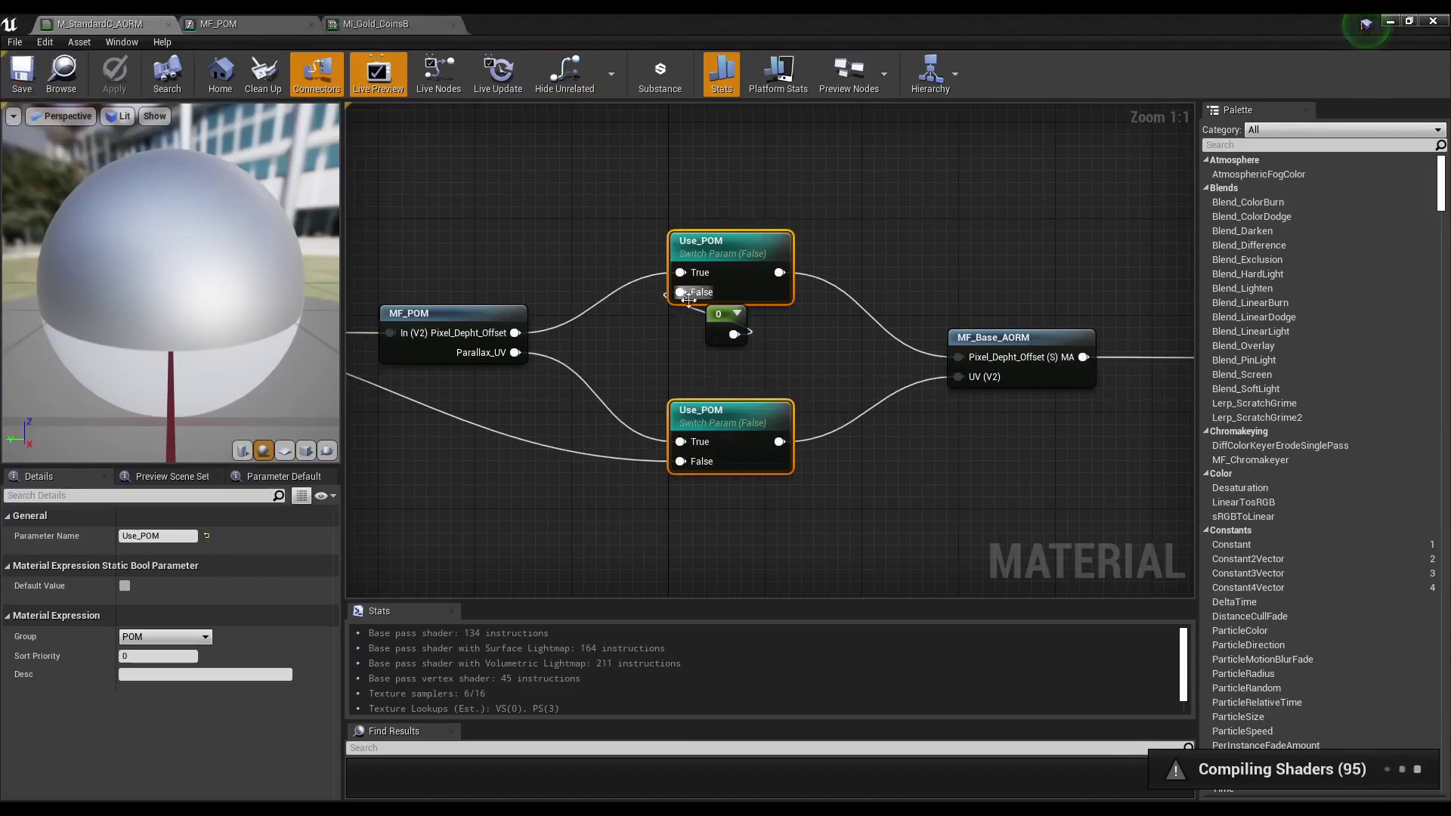
In MI_Gold_CoinsB, override the Use_POM parameter and set it to true.
left_click(370, 21)
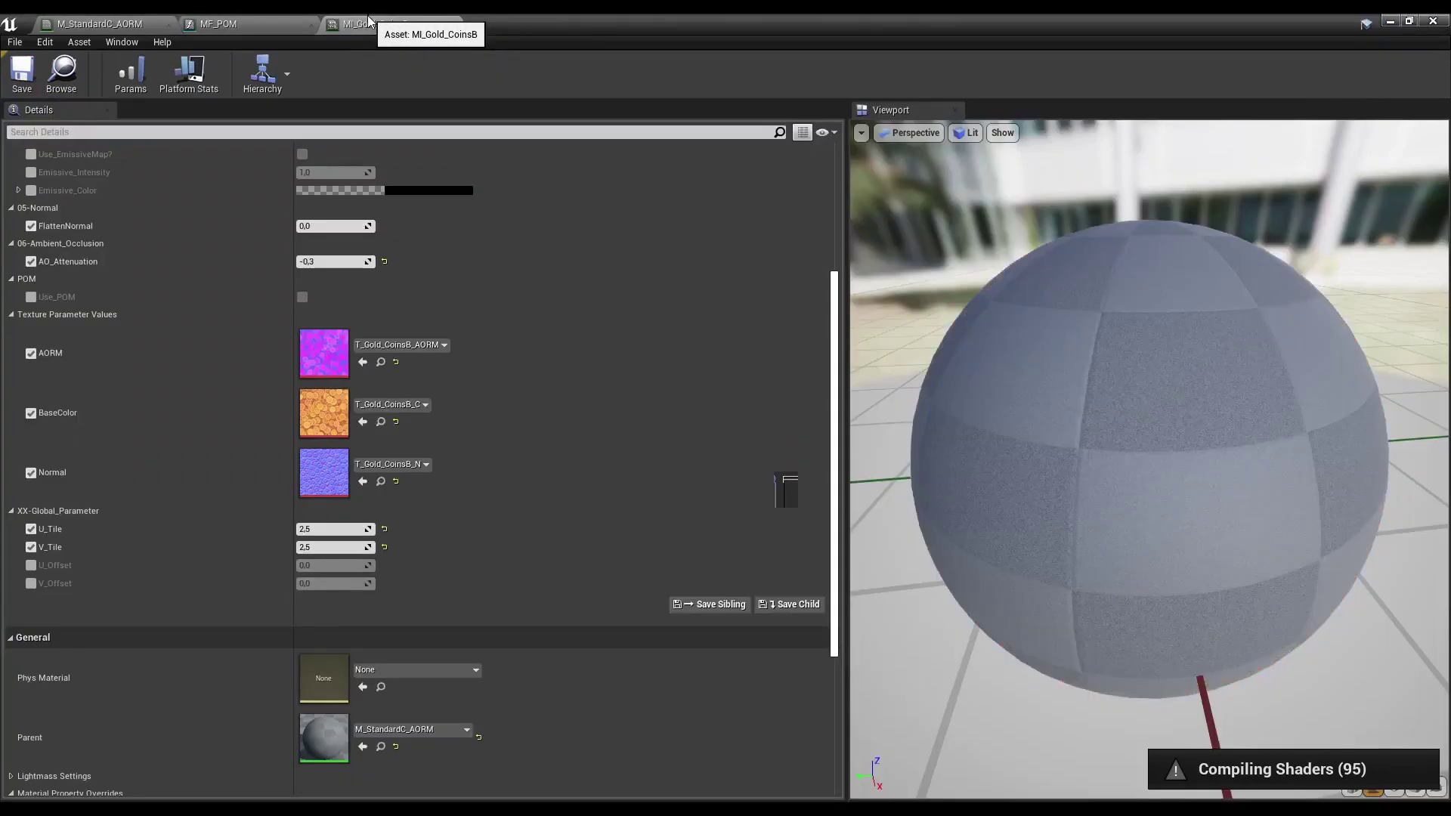
scroll(317, 357, "up", 4)
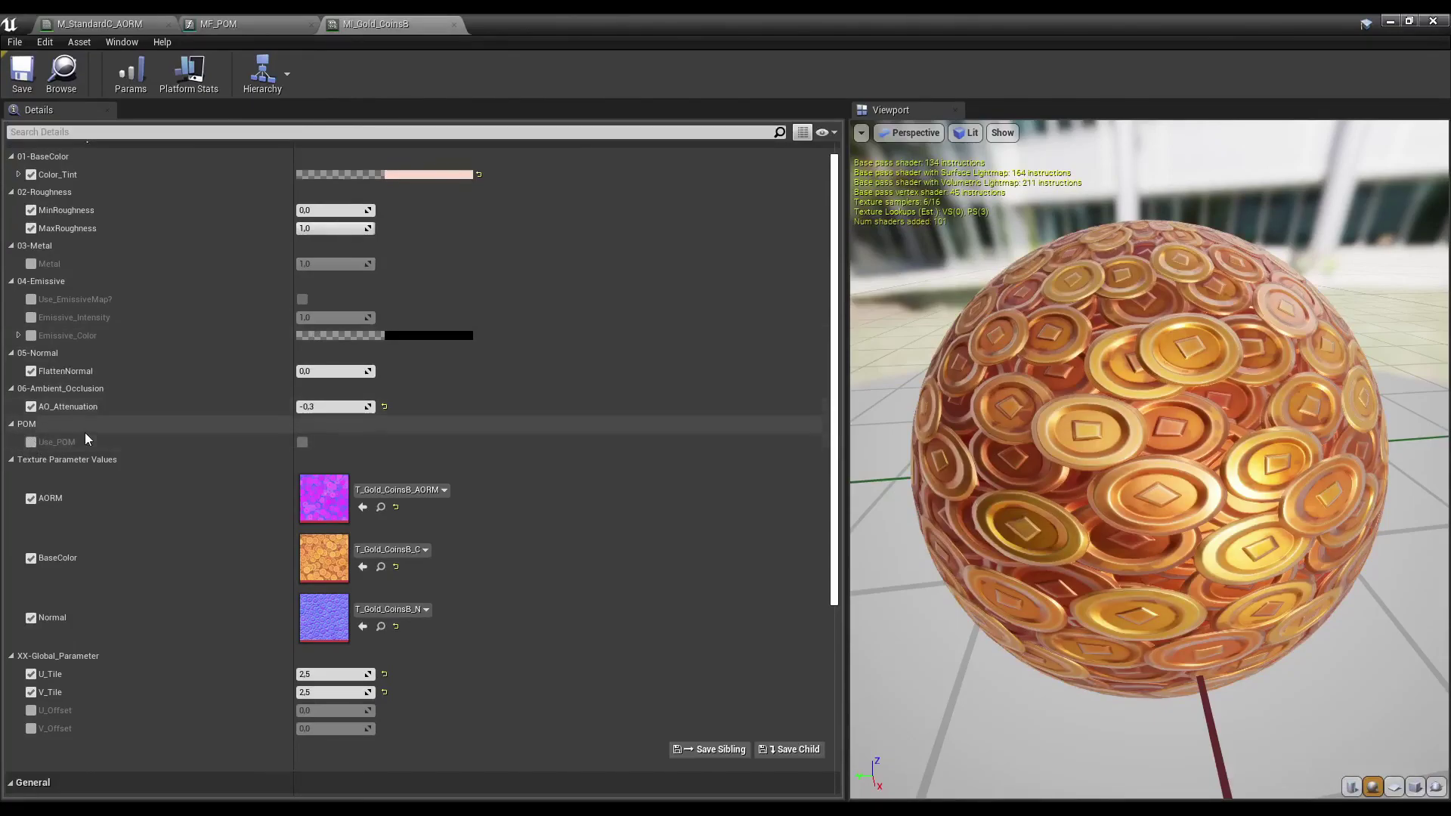
mouse_move(677, 15)
left_mouse_down()
mouse_move(845, 533)
mouse_move(791, 291)
mouse_move(777, 131)
left_mouse_up()
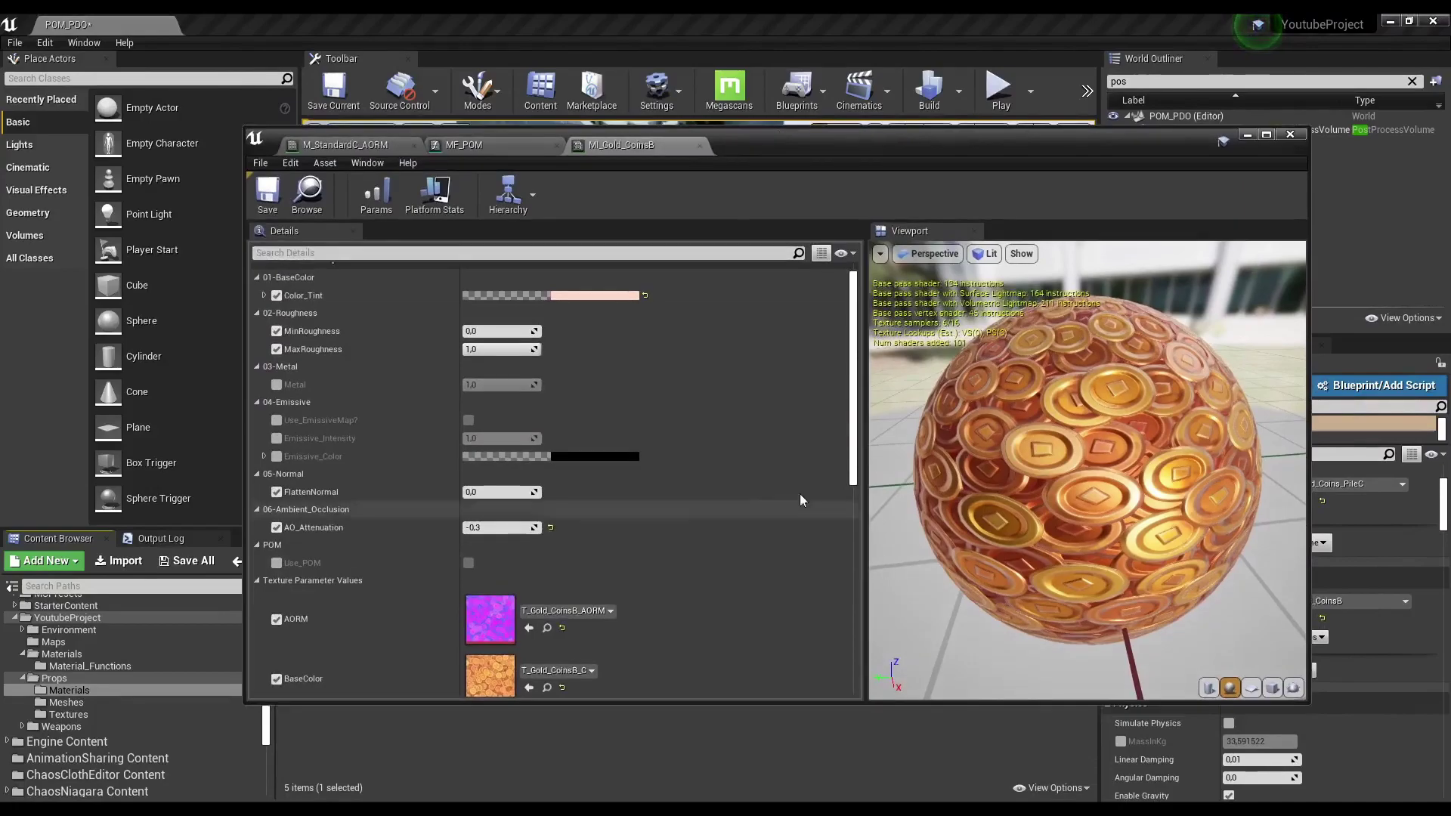
left_click(277, 562)
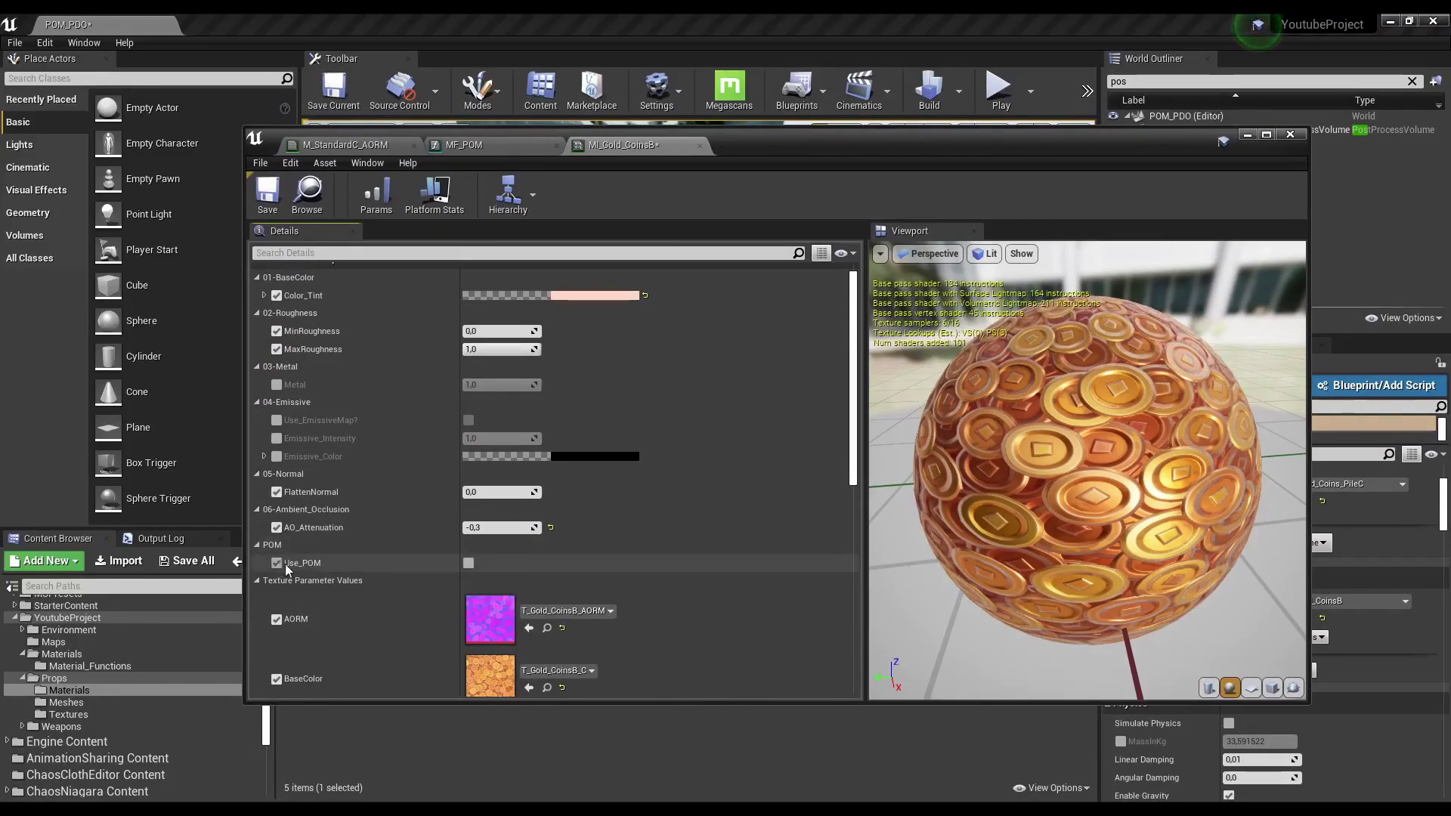
left_click(469, 564)
scroll(681, 574, "down", 2)
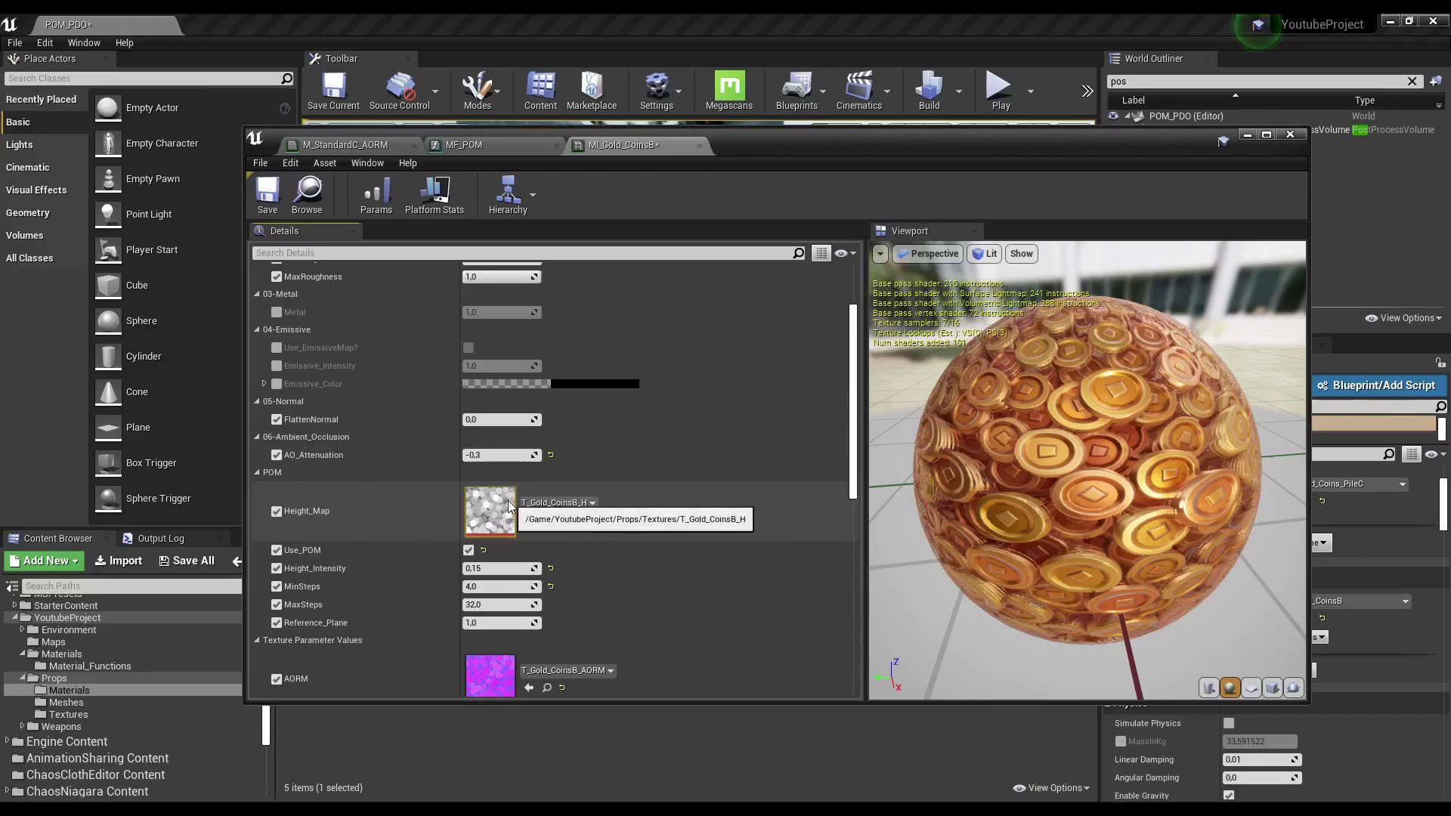
scroll(480, 485, "down", 4)
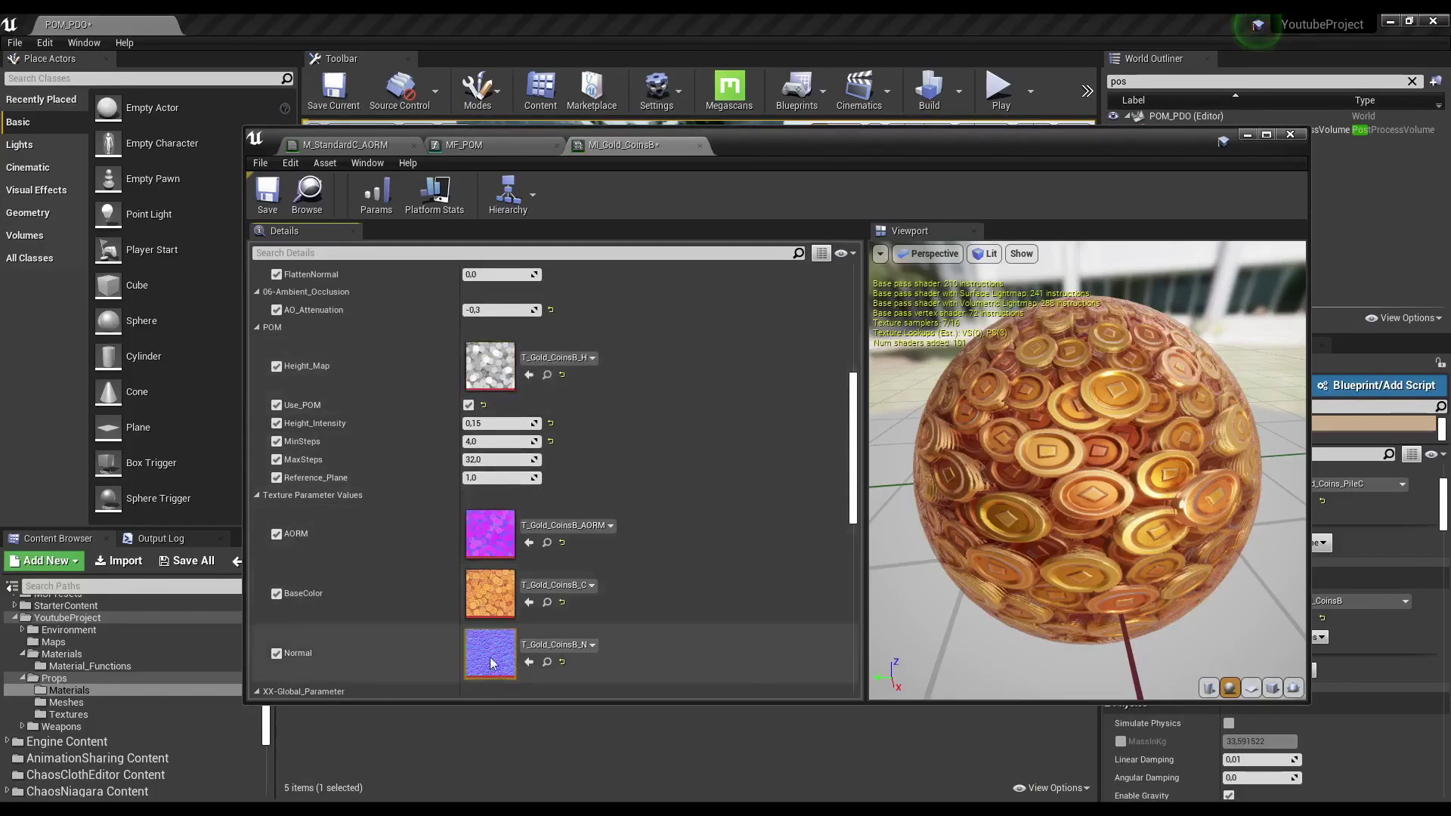
In MF_POM, give the Height_Map texture parameter a Sort Priority of 5.
left_click(474, 144)
right_click_drag(607, 378, 534, 260)
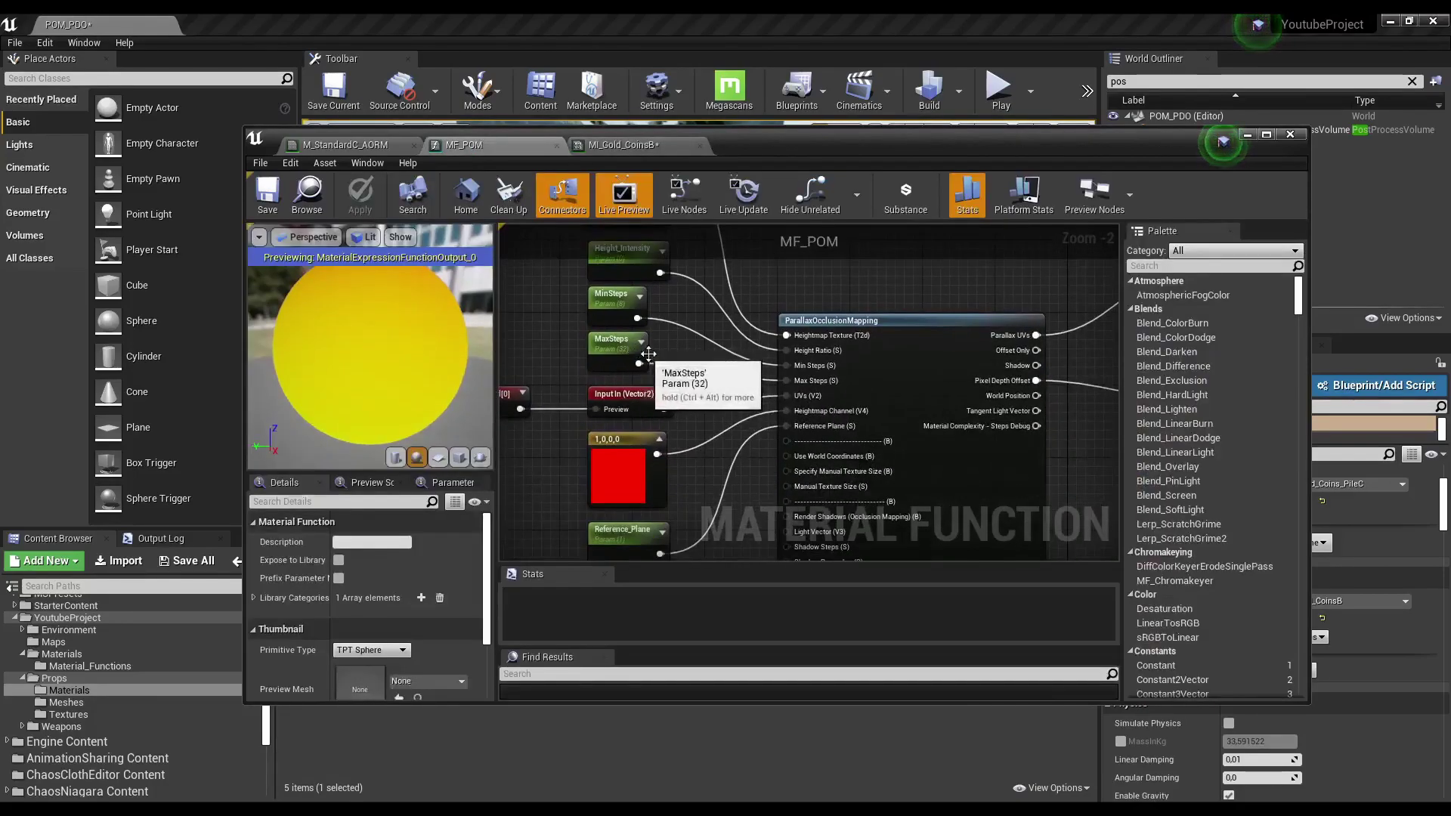
mouse_move(679, 304)
right_mouse_down()
mouse_move(711, 429)
mouse_move(740, 438)
right_mouse_up()
left_click(681, 318)
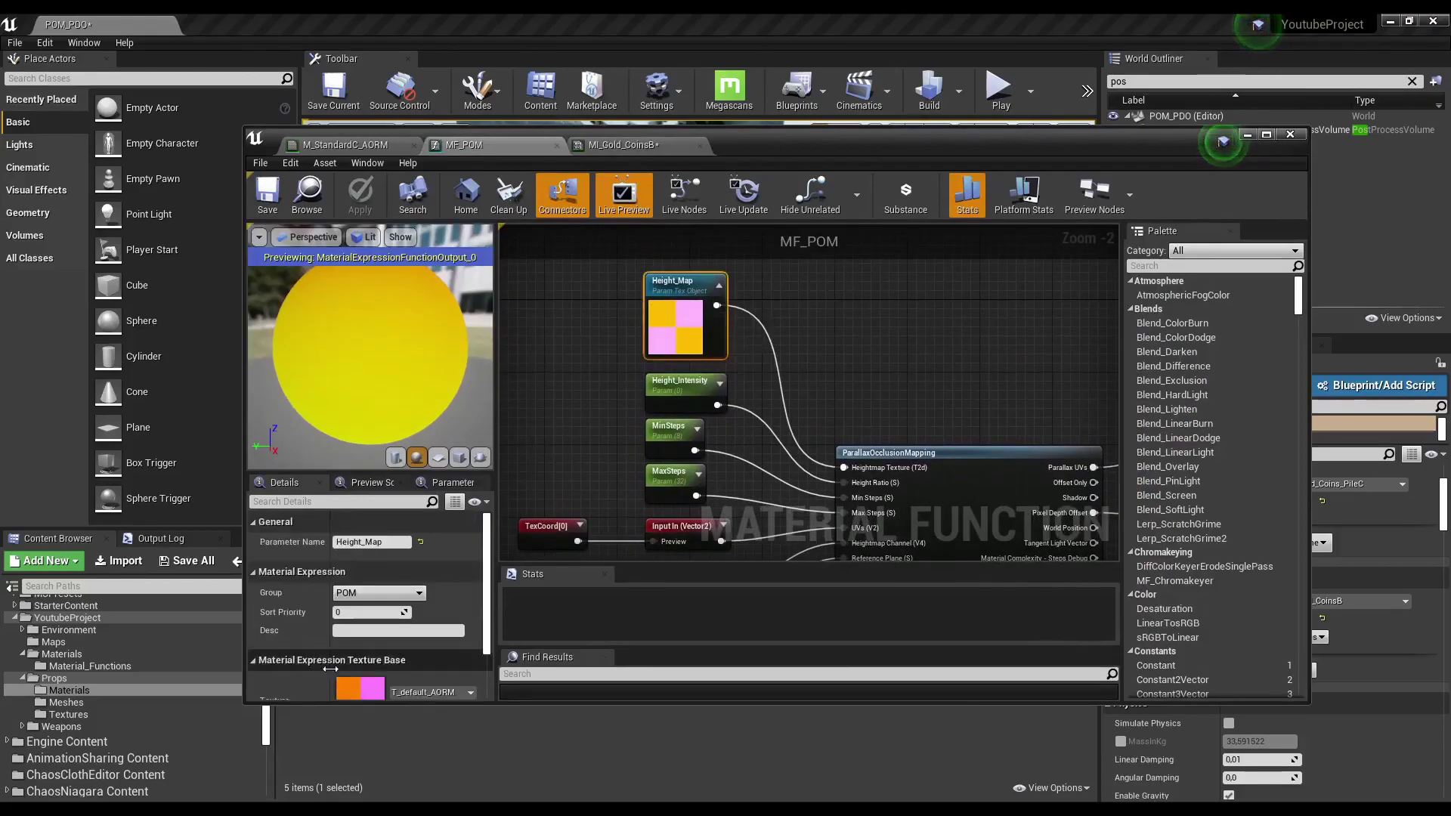
left_click(366, 541)
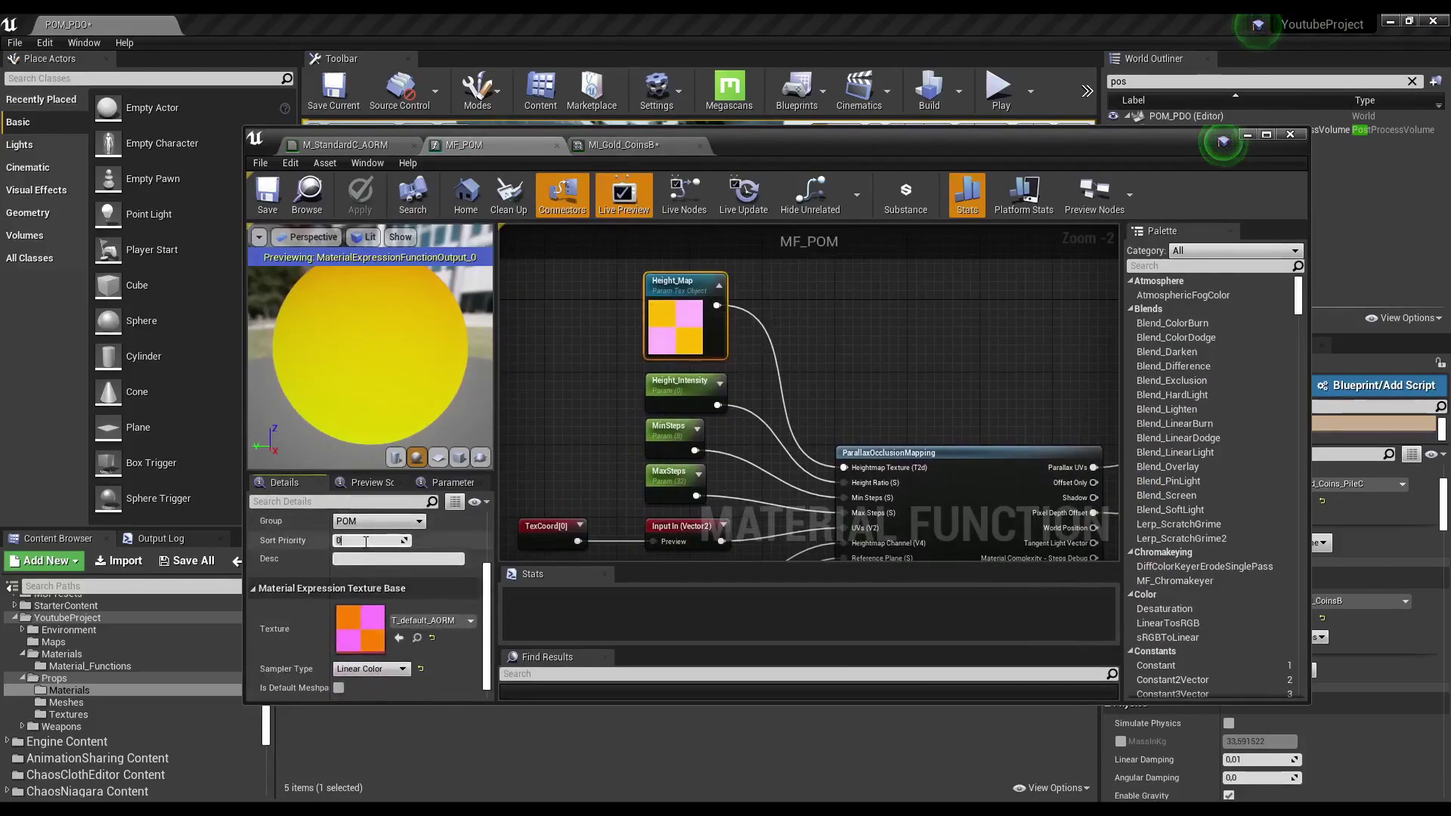
type("5")
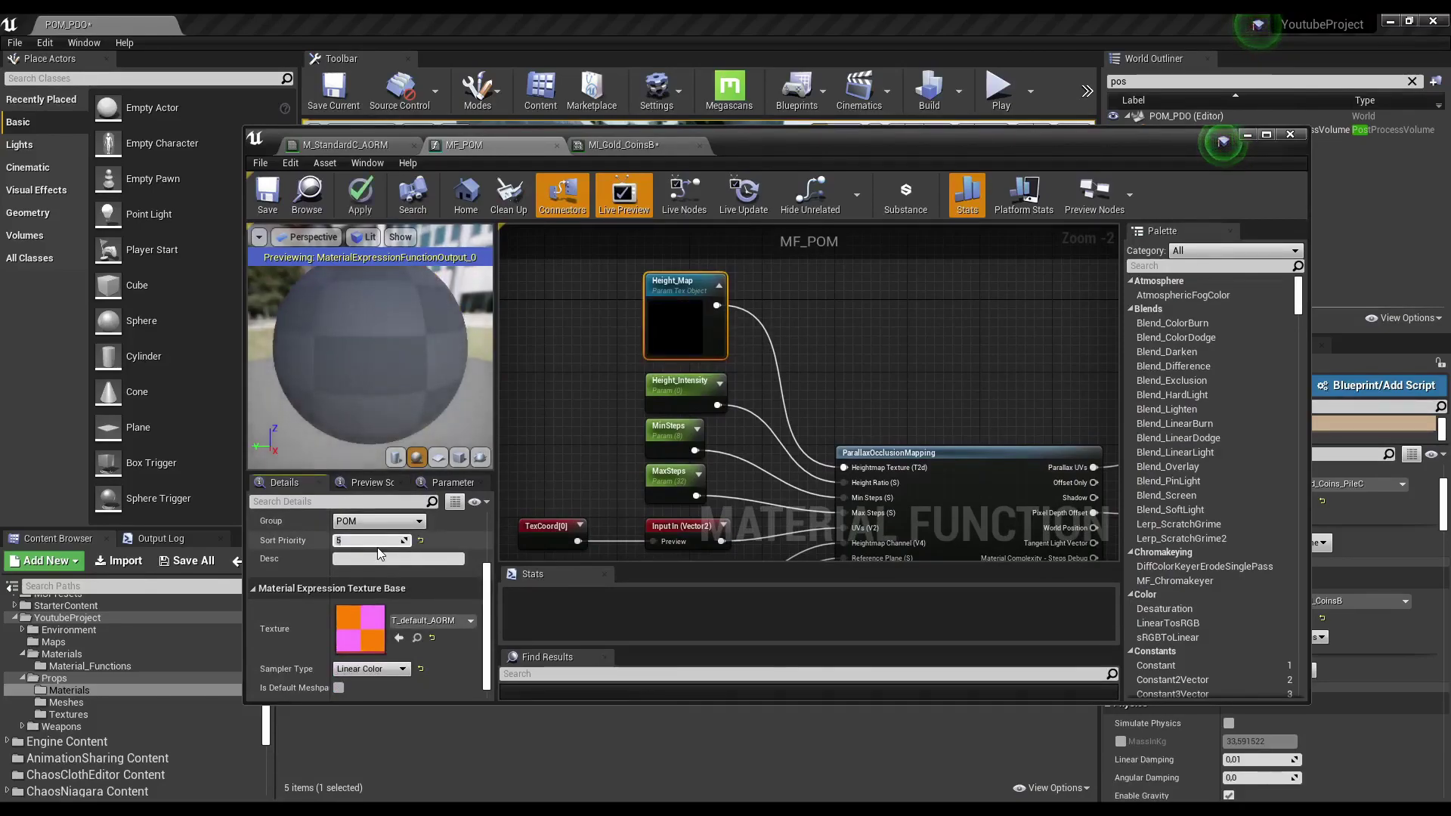
Apply and save MF_POM, save M_StandardC_AORM, and return to MI_Gold_CoinsB.
left_click(360, 195)
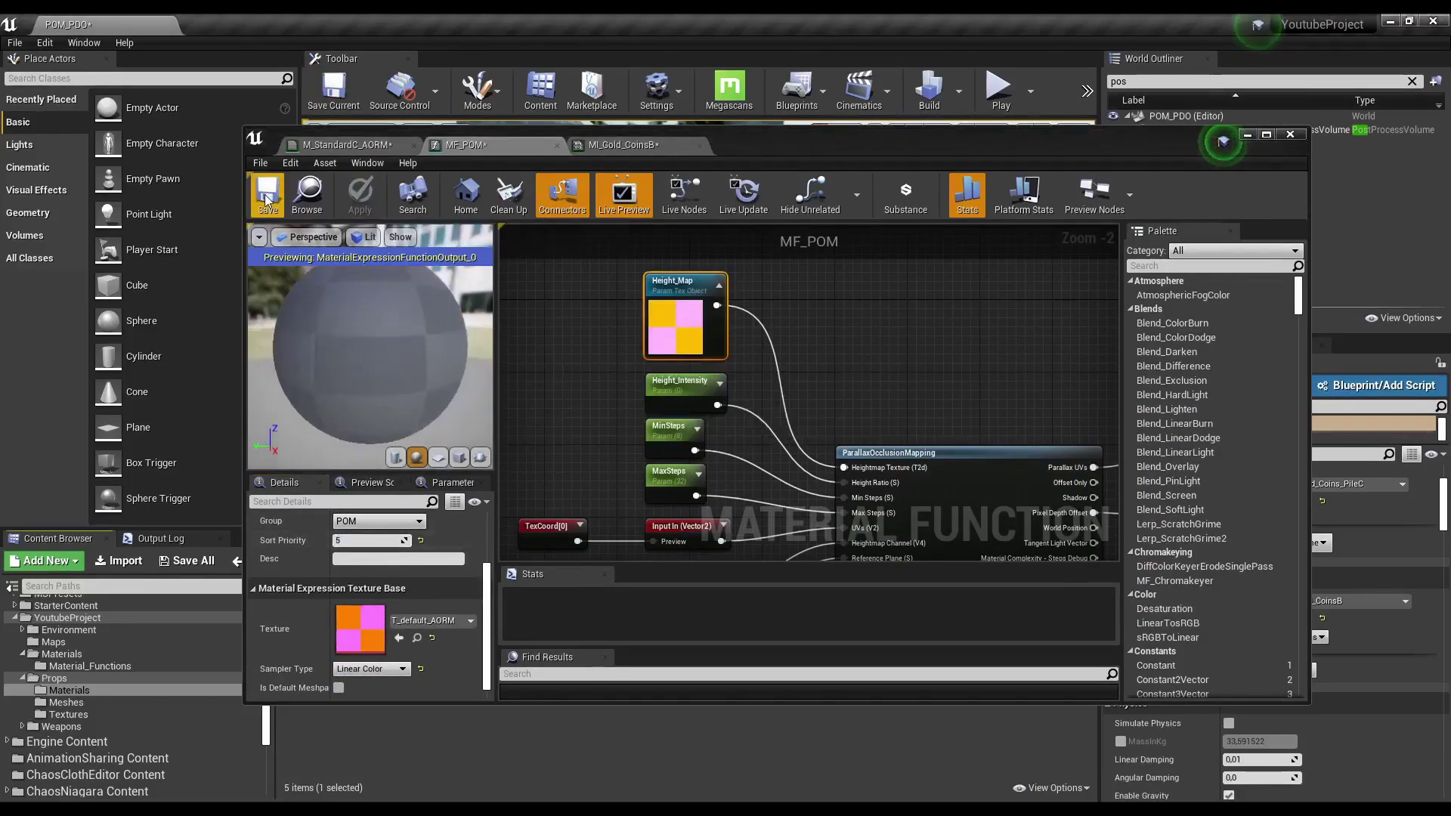
left_click(266, 199)
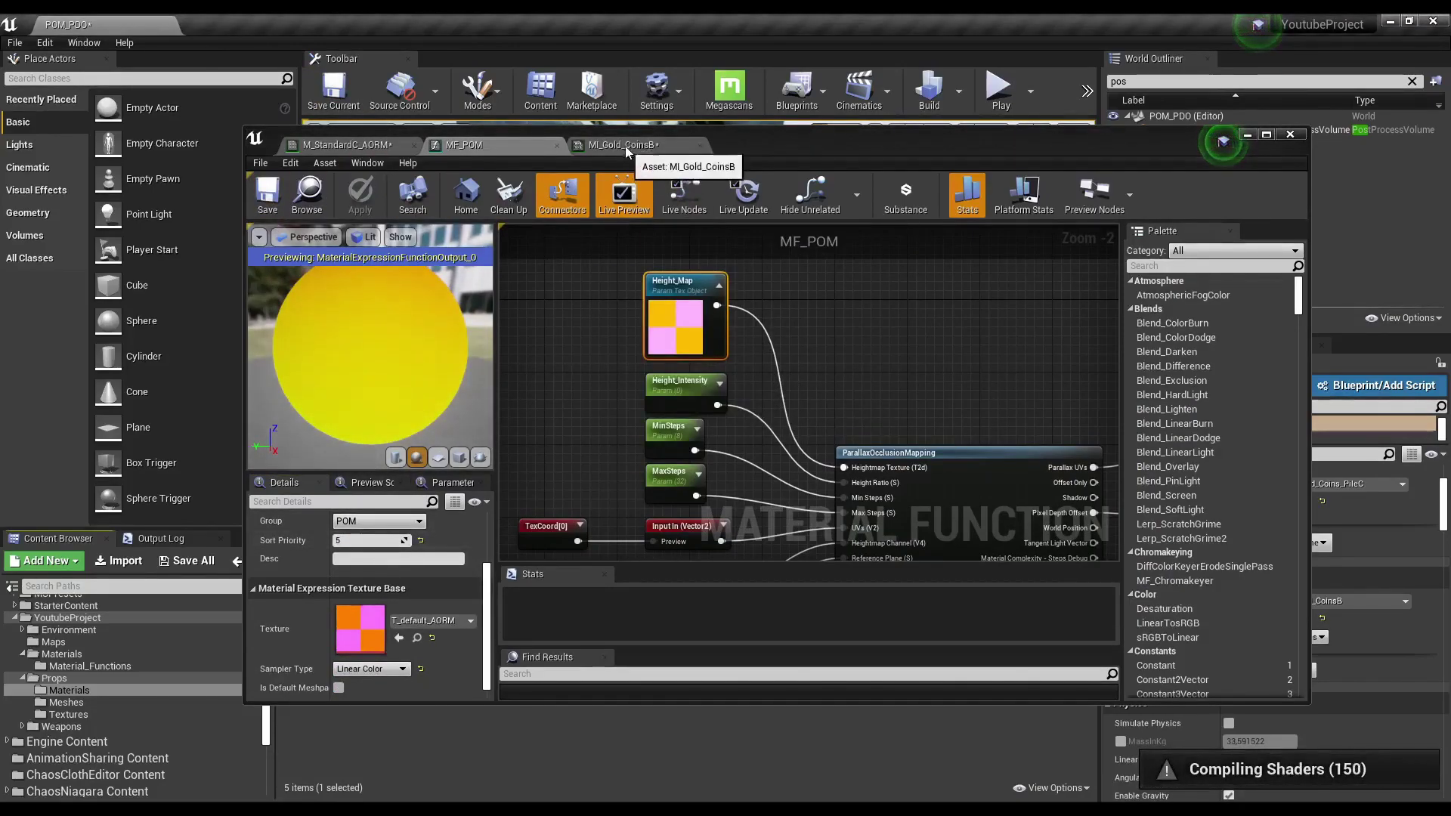
left_click(355, 145)
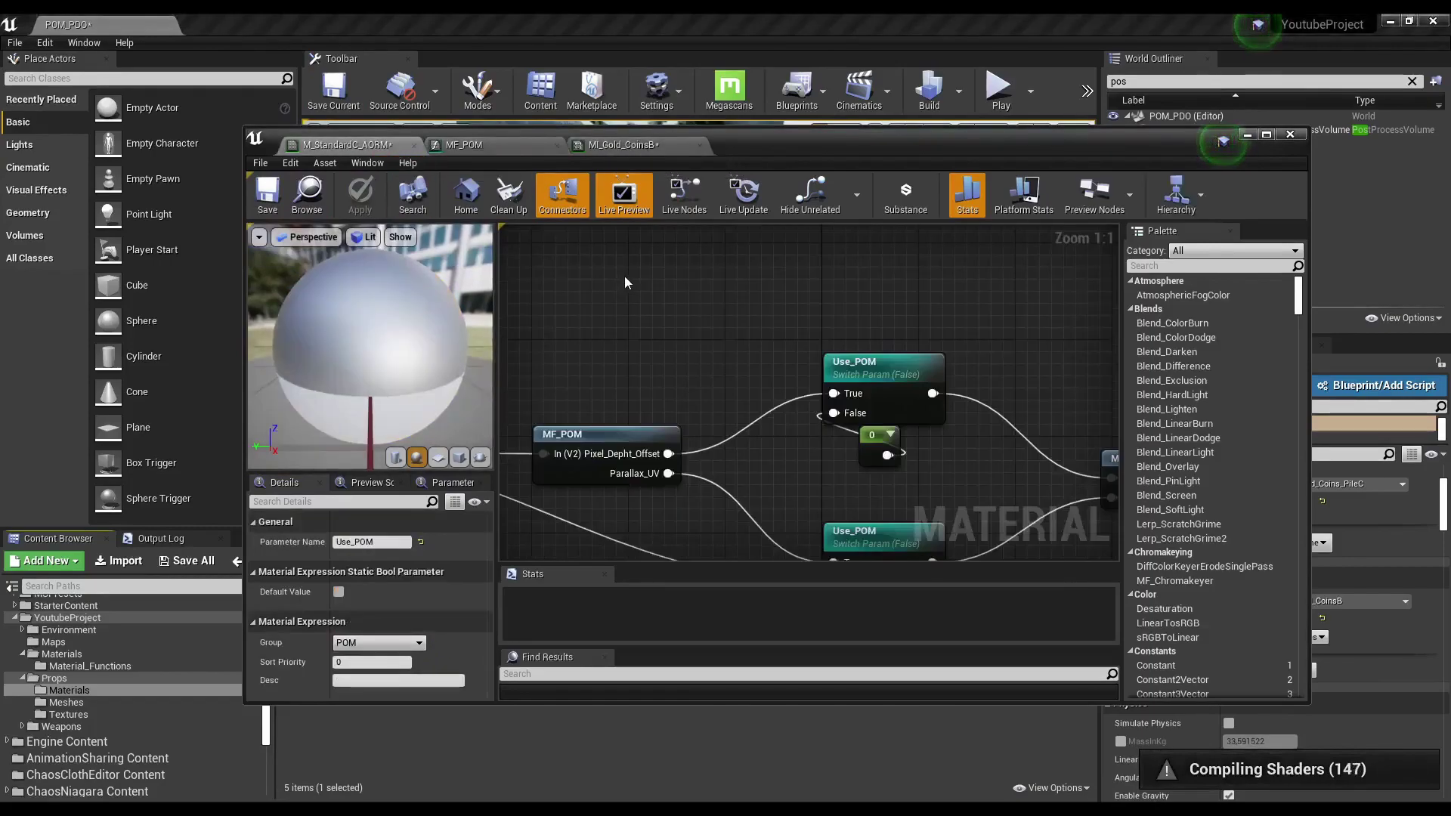
left_click(270, 197)
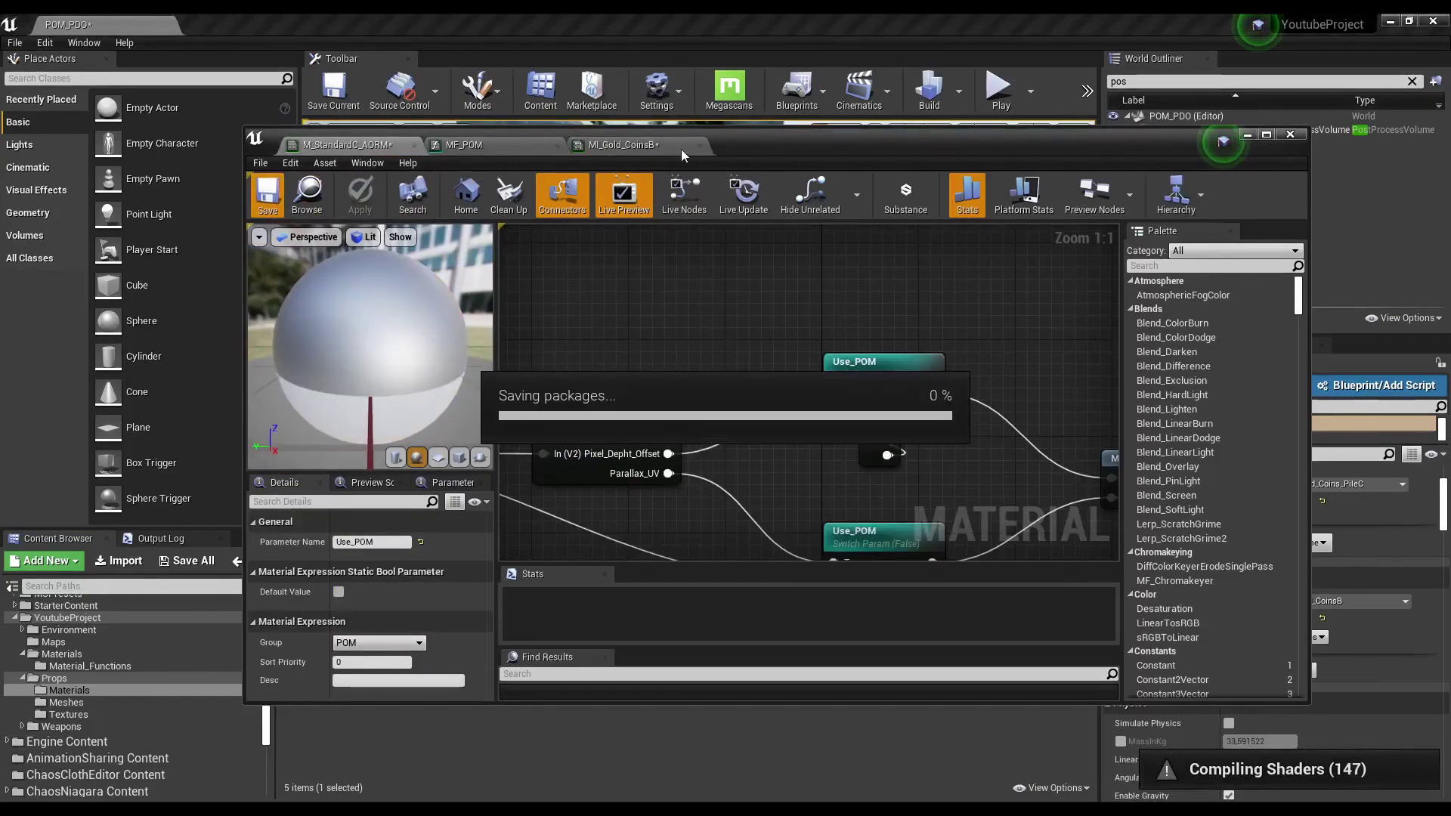
left_click(654, 143)
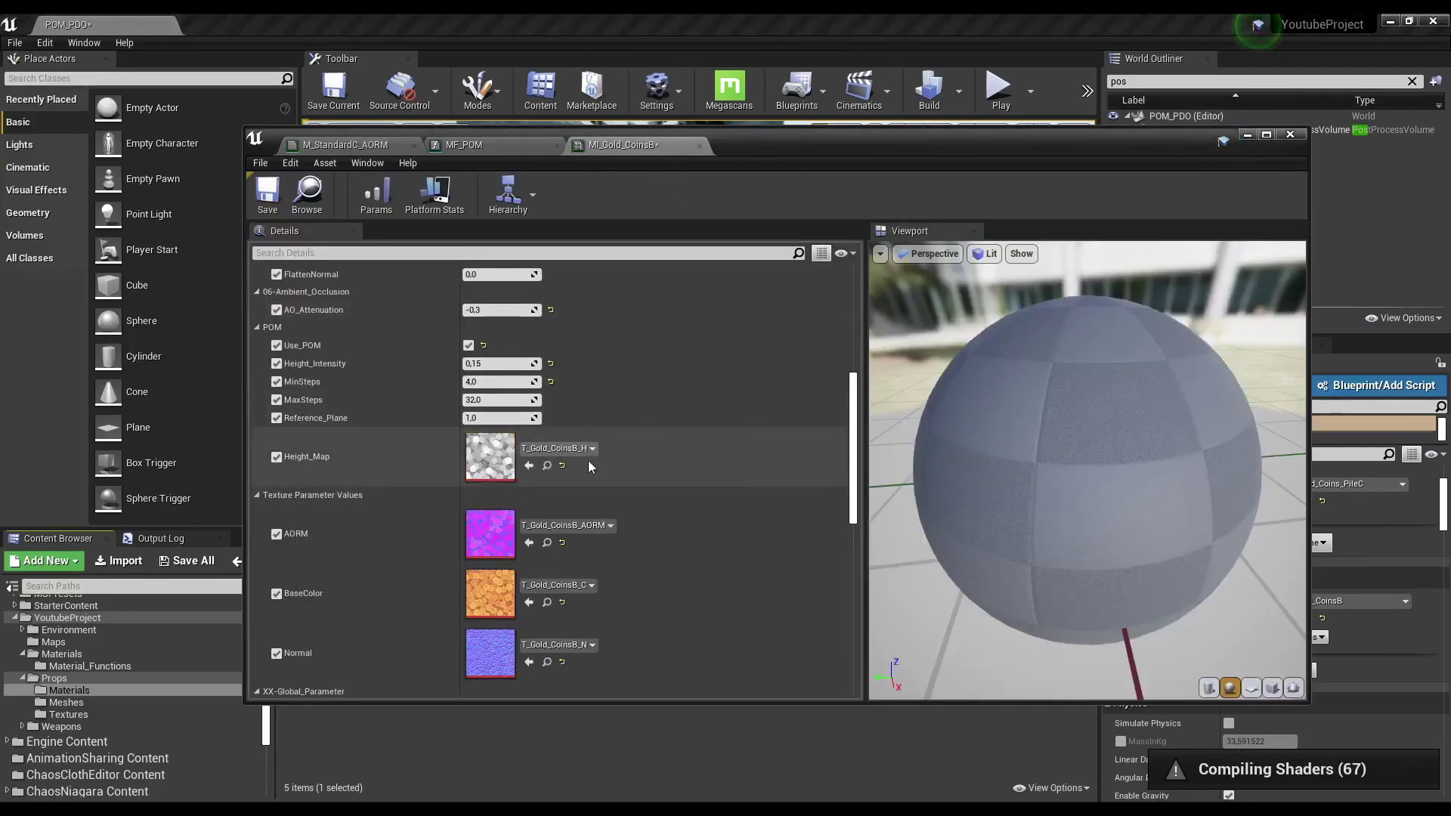
Check MI_Gold_CoinsB's POM parameters, save the instance, and close its editor window.
scroll(515, 484, "down", 3)
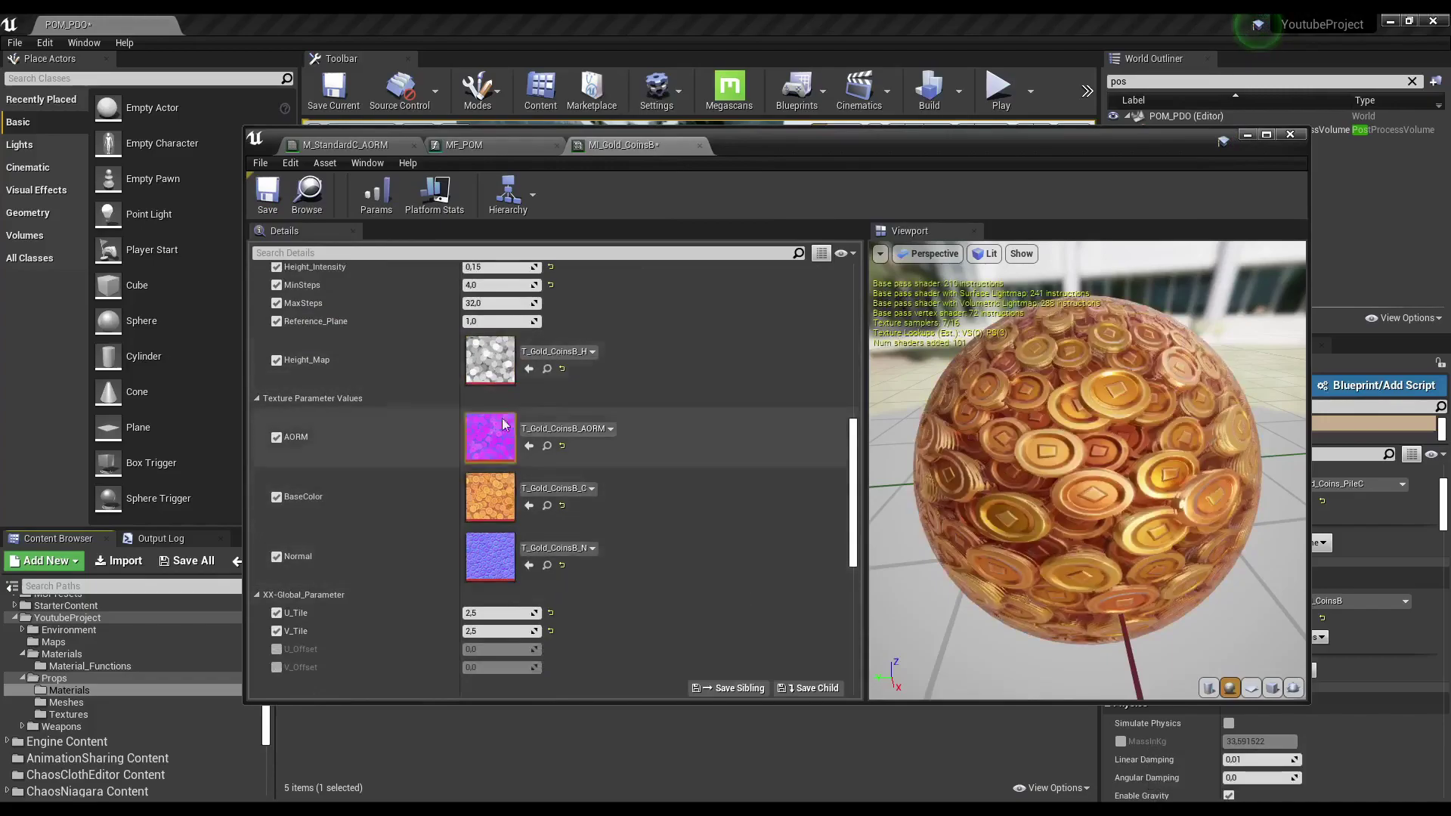
scroll(511, 544, "up", 2)
scroll(552, 506, "up", 3)
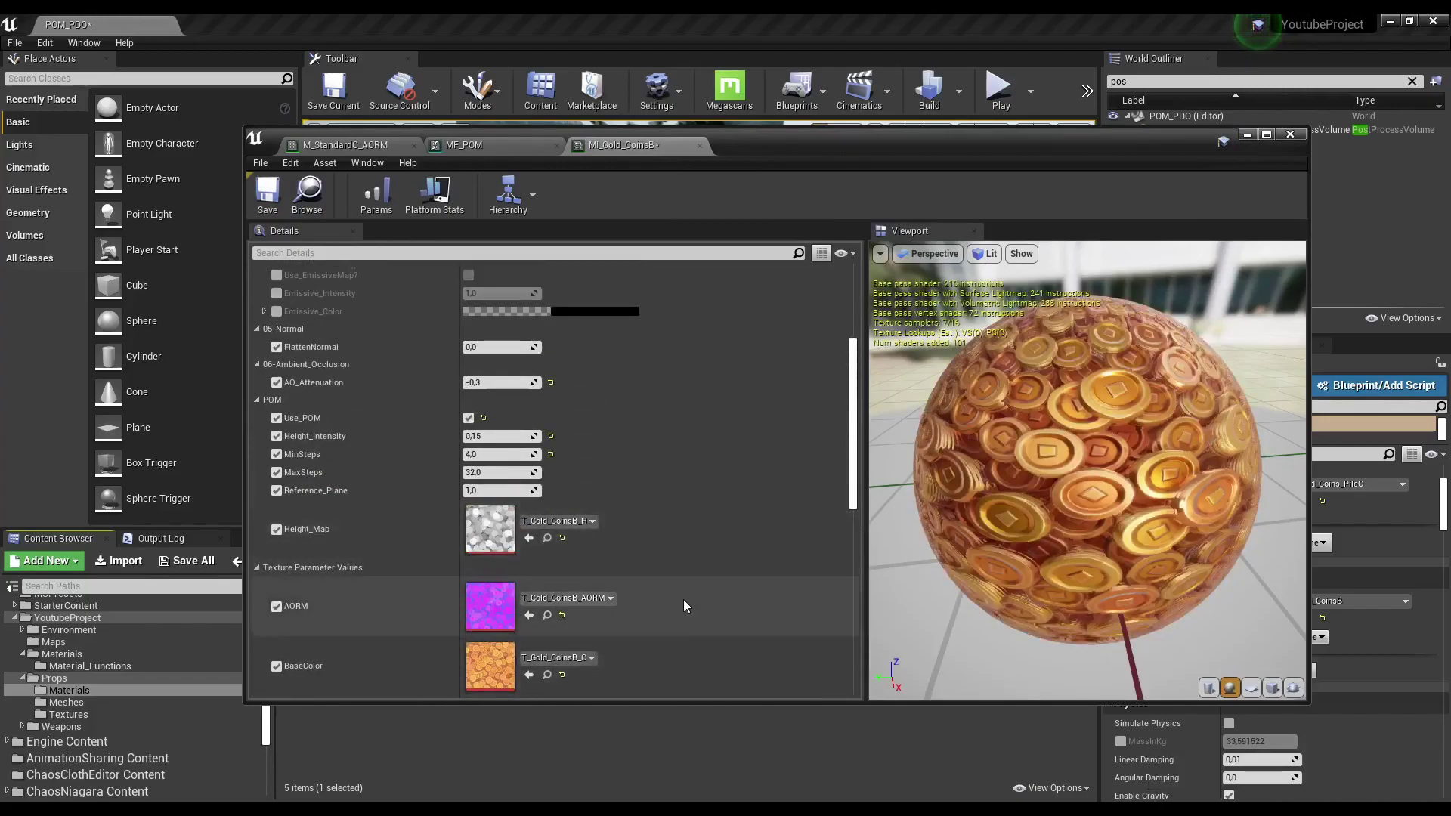
scroll(601, 556, "up", 2)
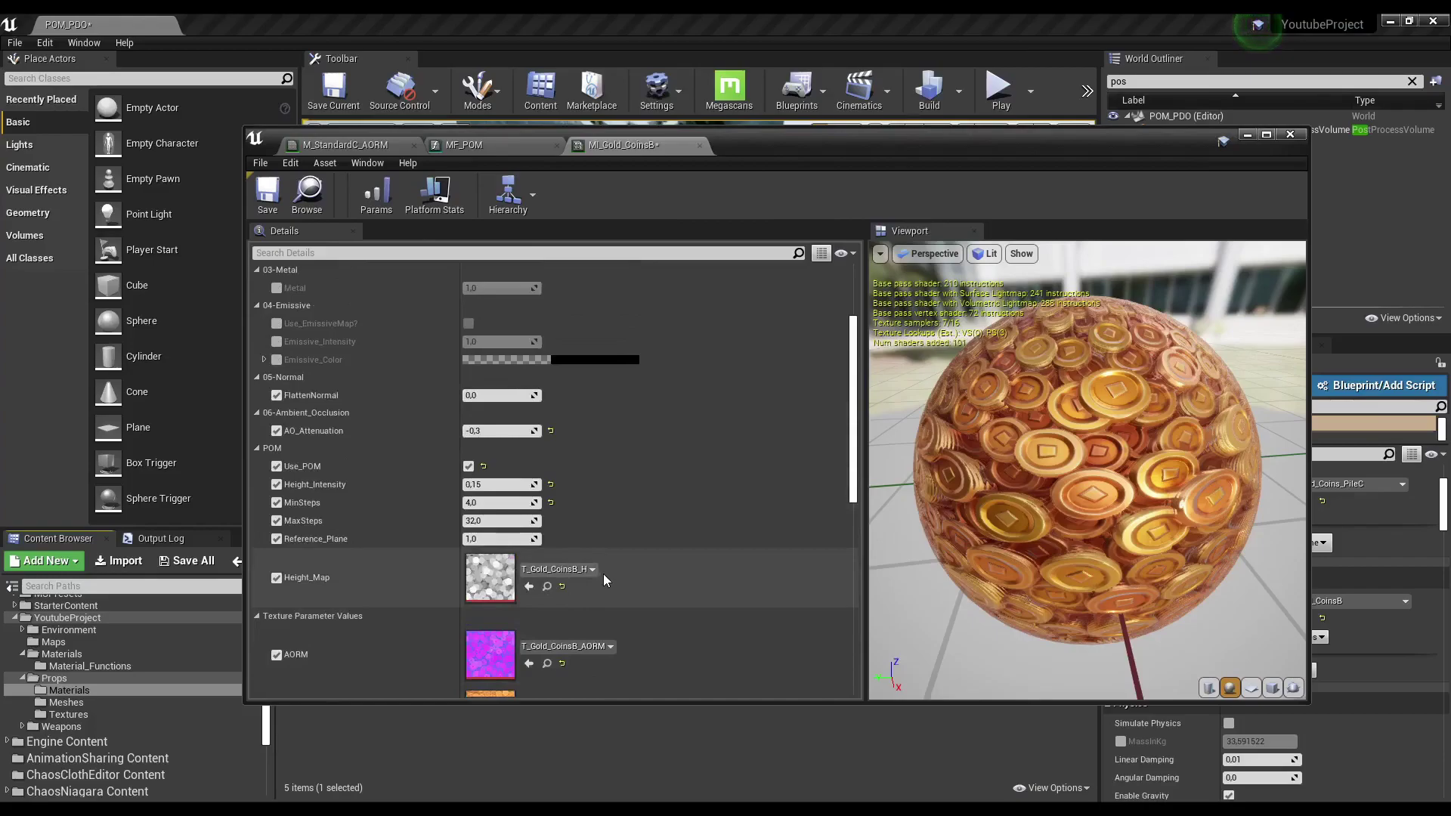
scroll(595, 579, "down", 1)
scroll(598, 580, "up", 2)
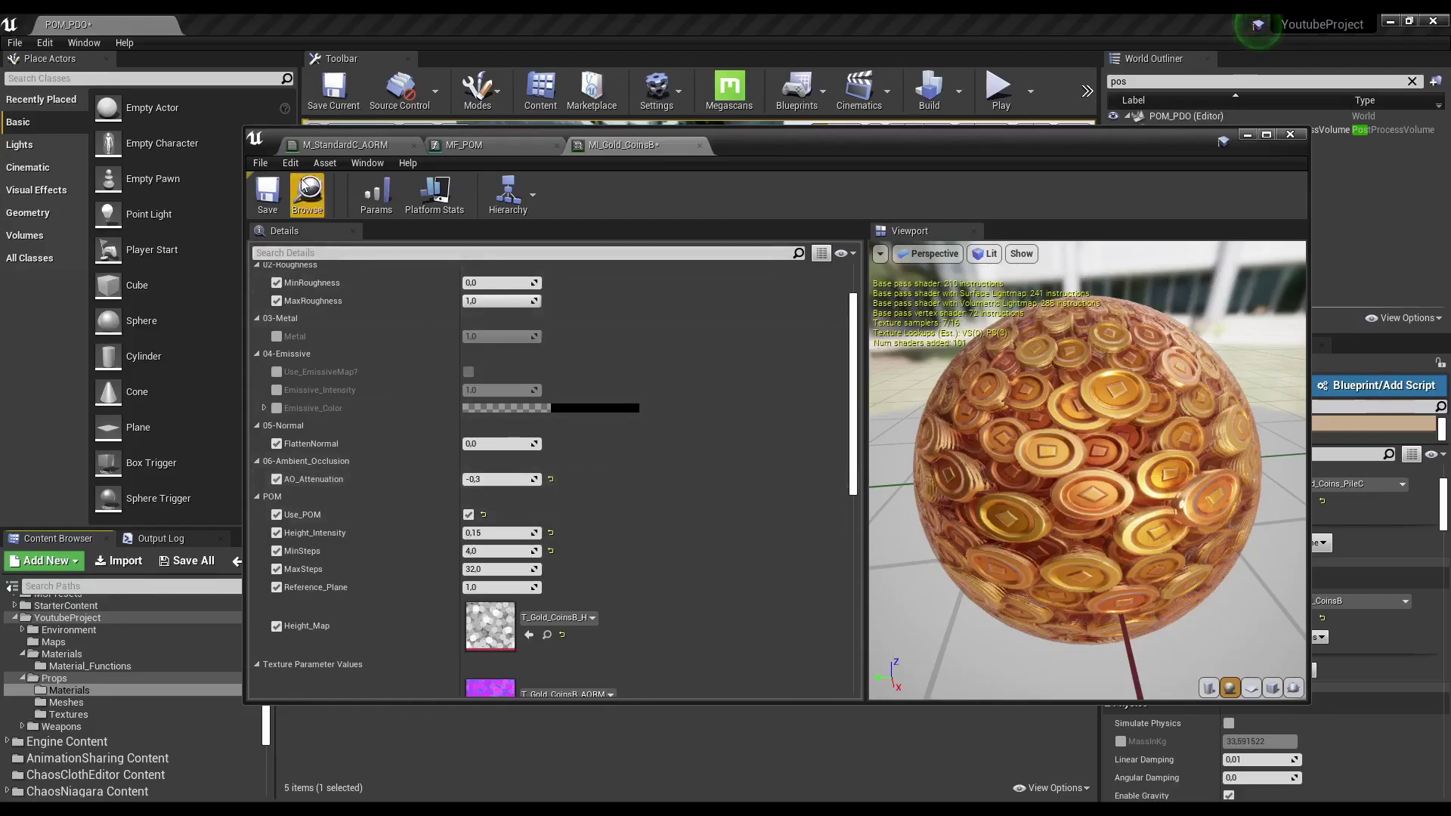
left_click(275, 204)
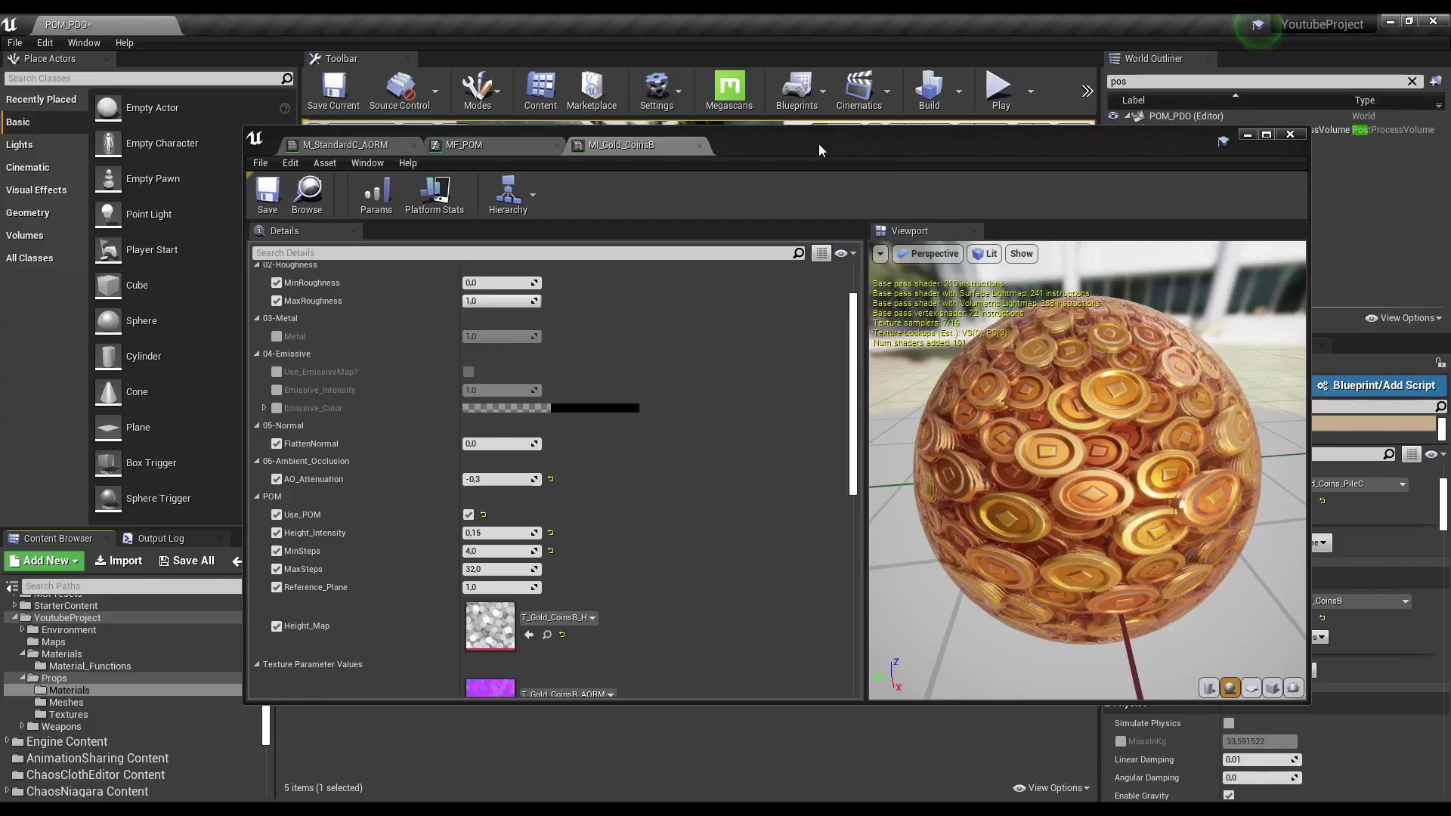
left_click(1247, 134)
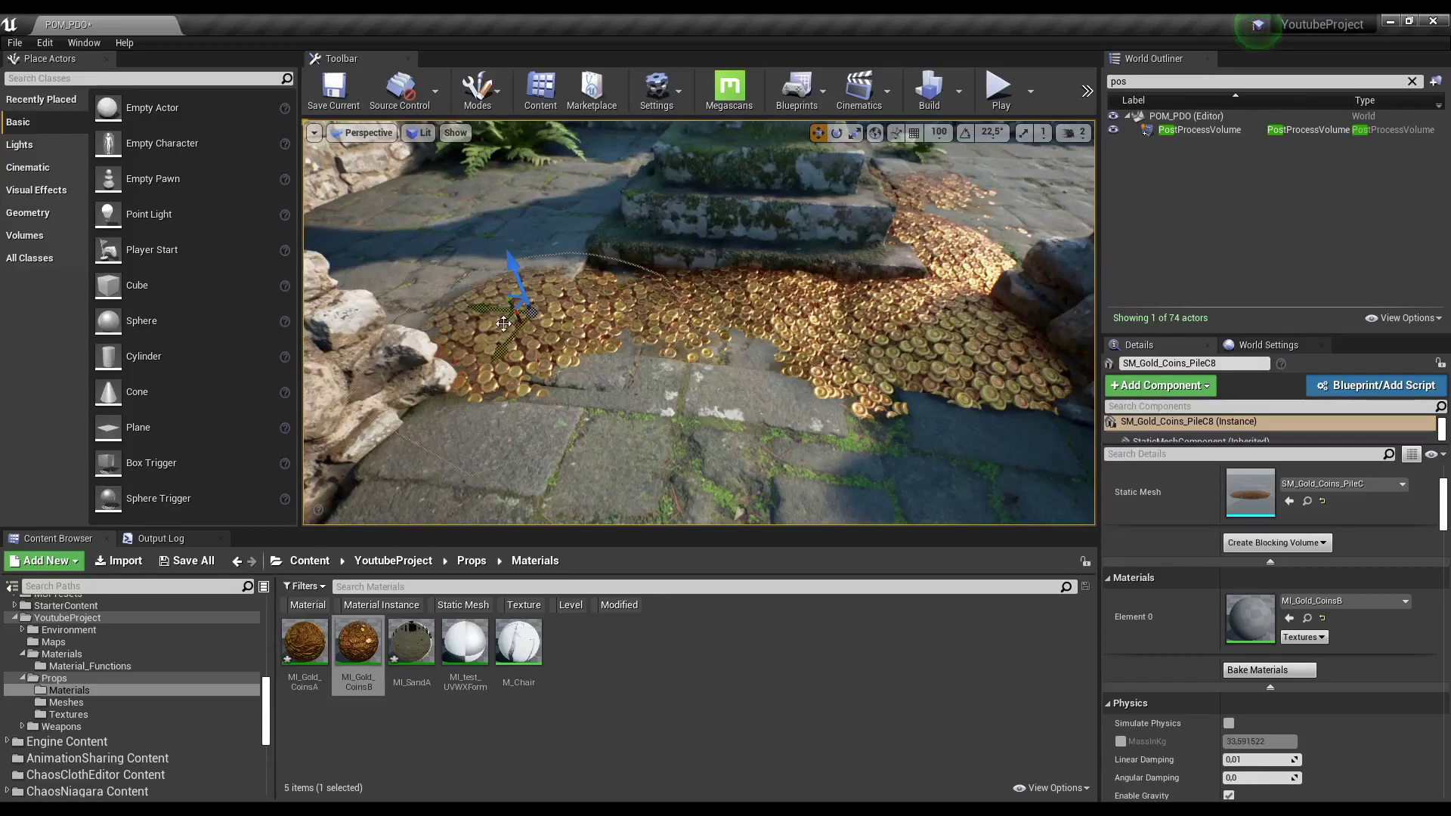
Alt-drag the coin pile to create SM_Gold_Coins_PileC9 in front of the steps, then select MI_SandA.
left_click_drag(503, 324, 654, 392, "alt")
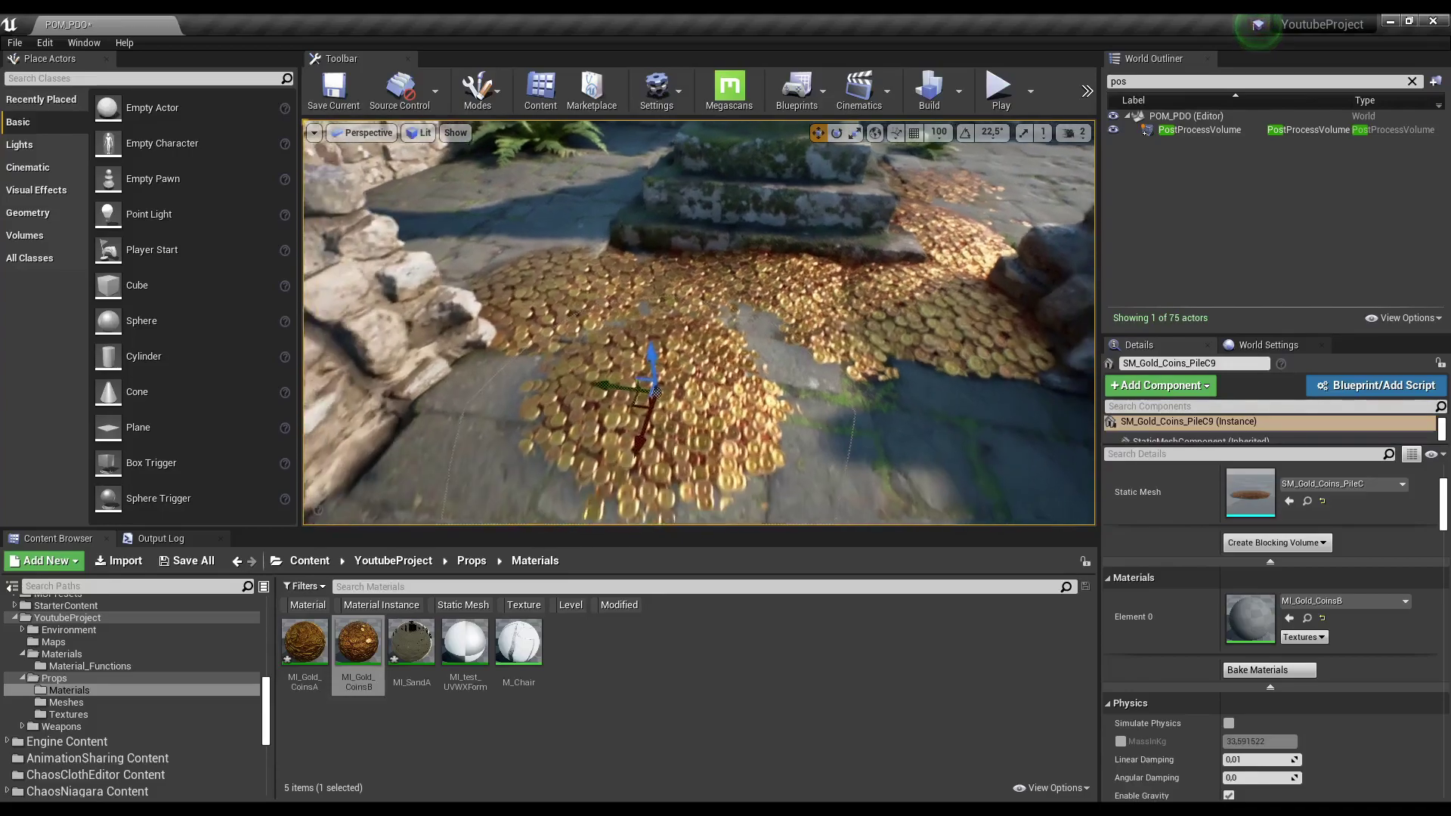
left_click(424, 644)
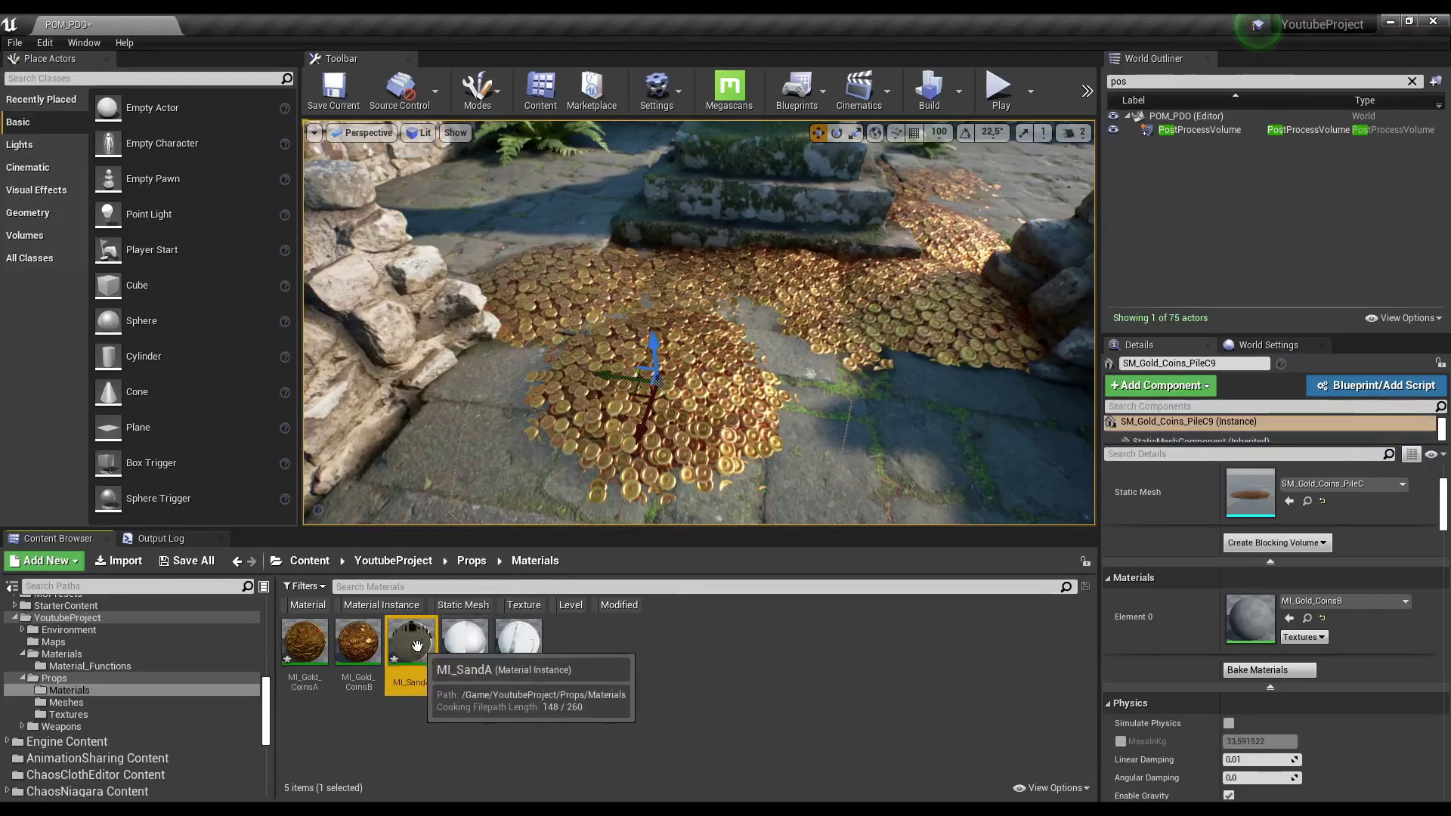
Drop MI_SandA onto SM_Gold_Coins_PileC9 and fly in to inspect the sand pile.
left_click_drag(411, 646, 433, 311)
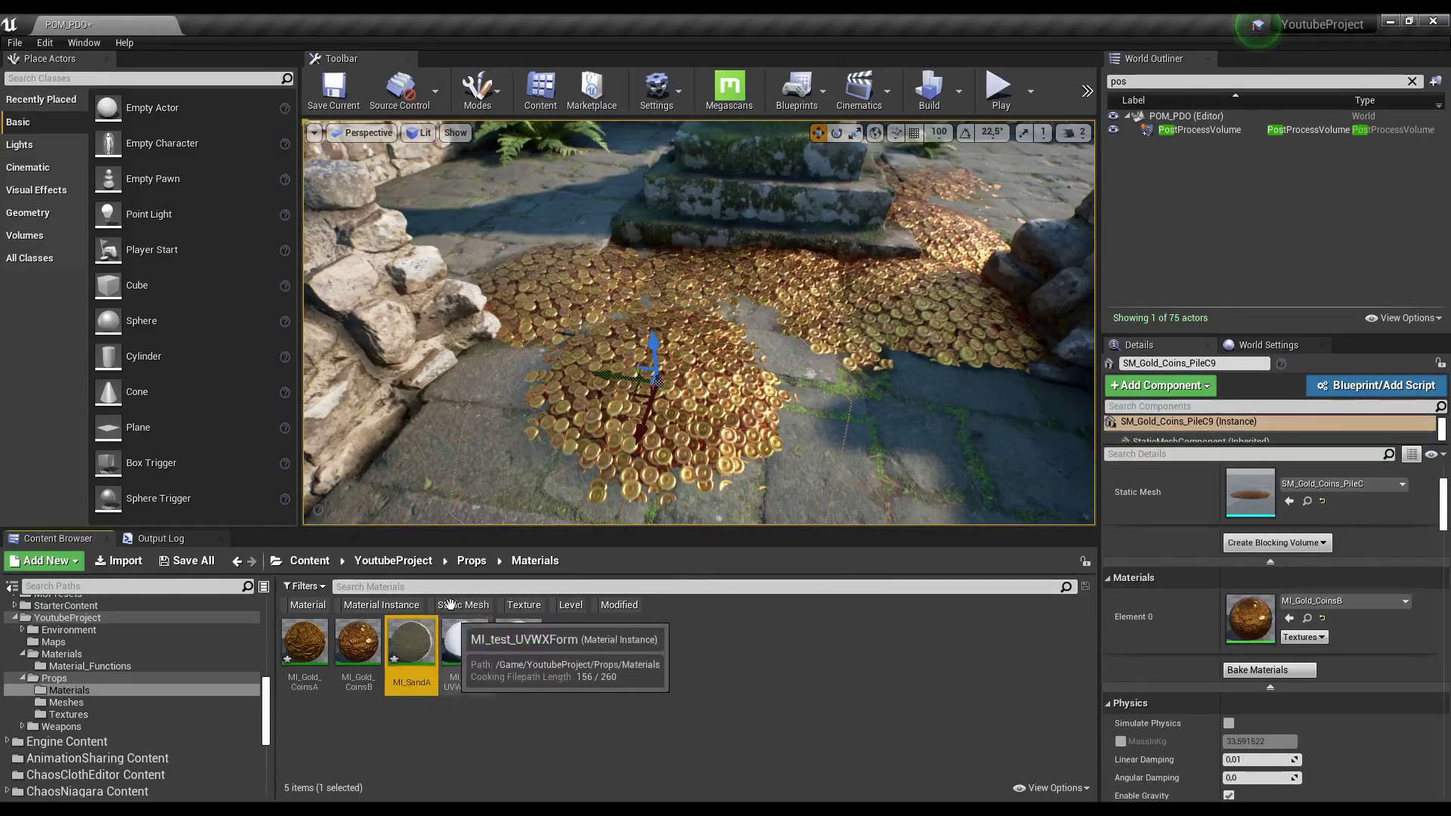
scroll(469, 312, "down", 5)
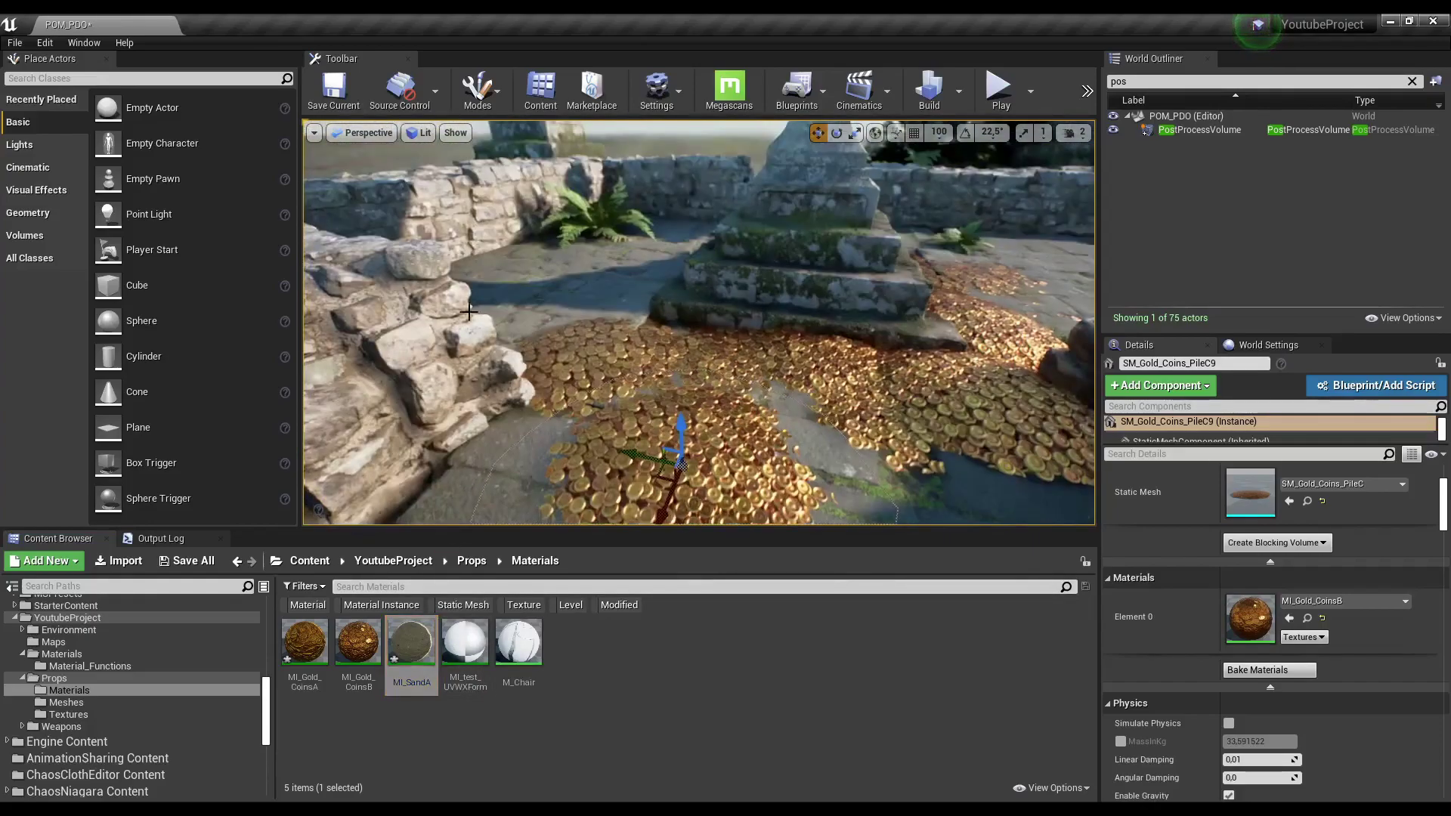
right_click_drag(569, 411, 584, 412)
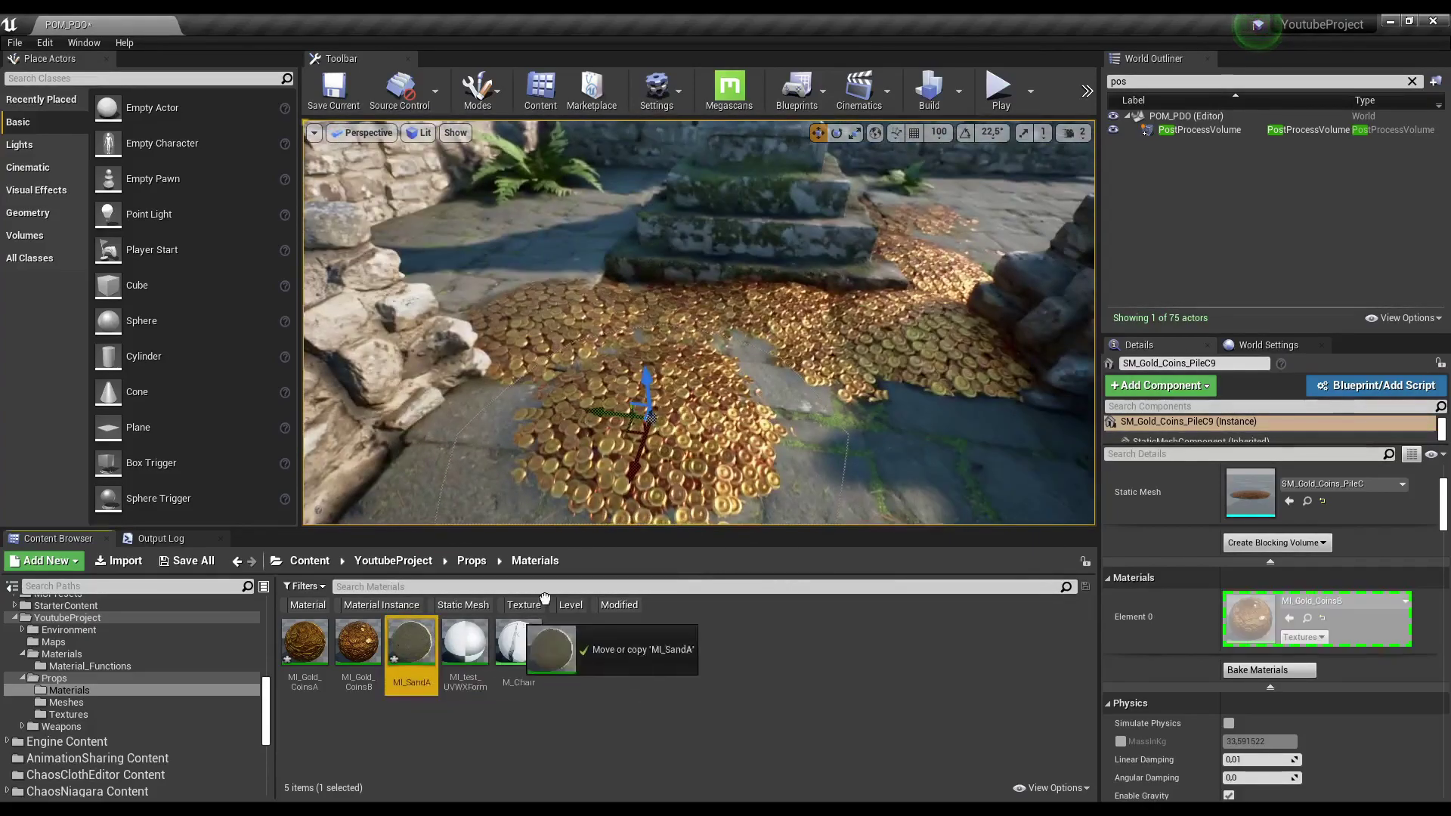
left_click_drag(404, 646, 686, 444)
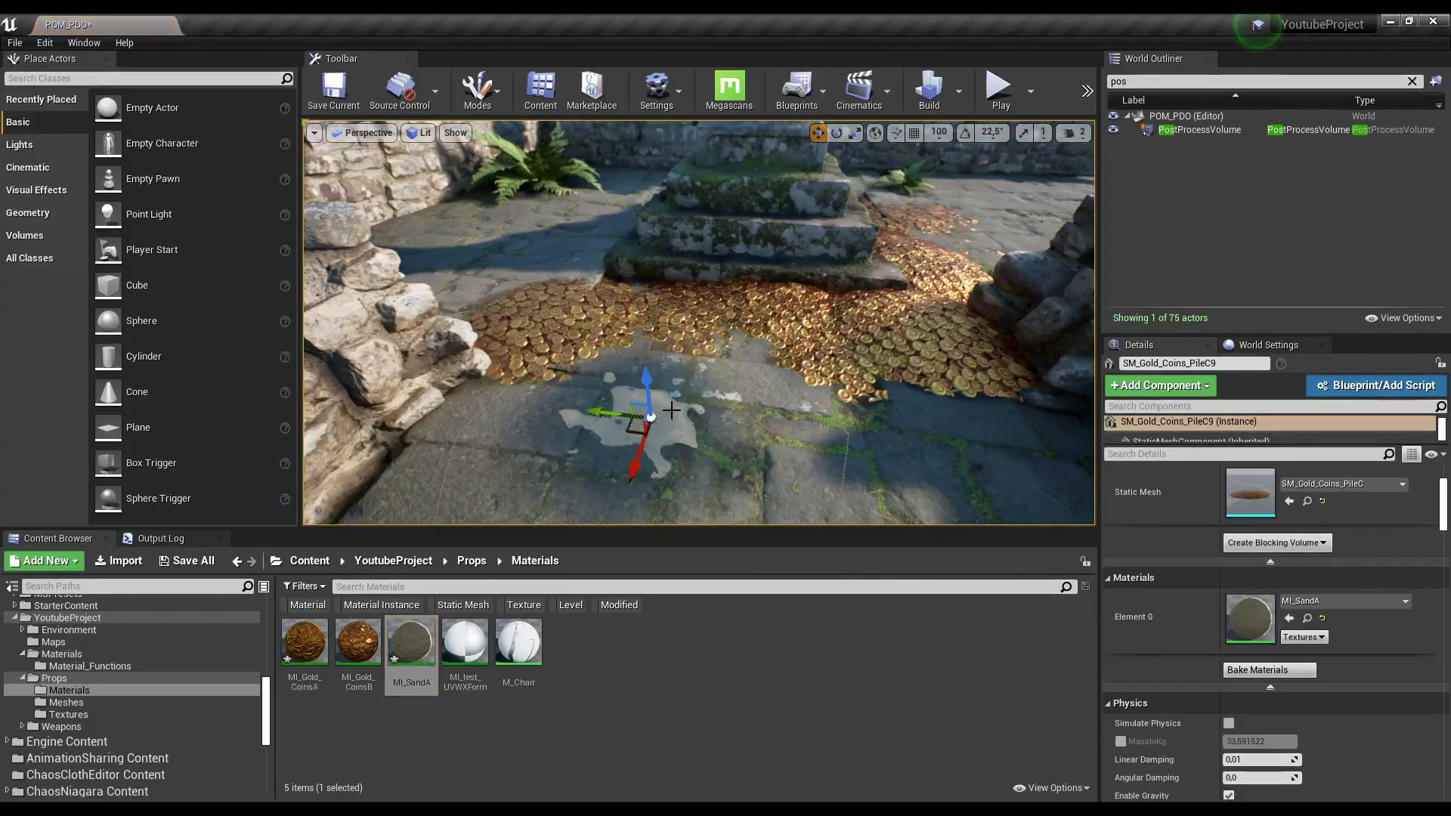
mouse_move(686, 444)
right_mouse_down()
mouse_move(695, 401)
mouse_move(688, 439)
mouse_move(729, 378)
right_mouse_up()
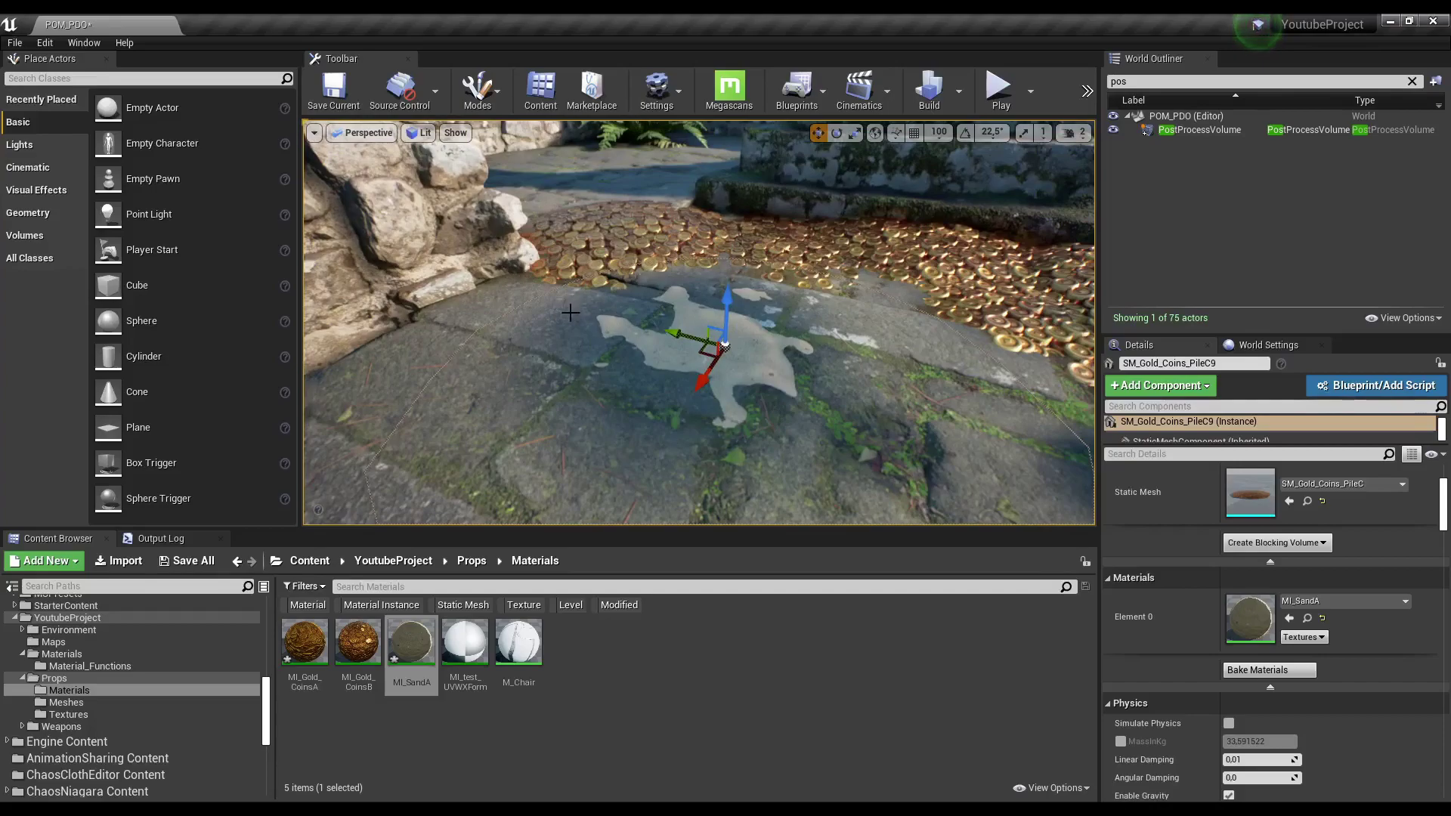
right_click_drag(764, 424, 764, 424)
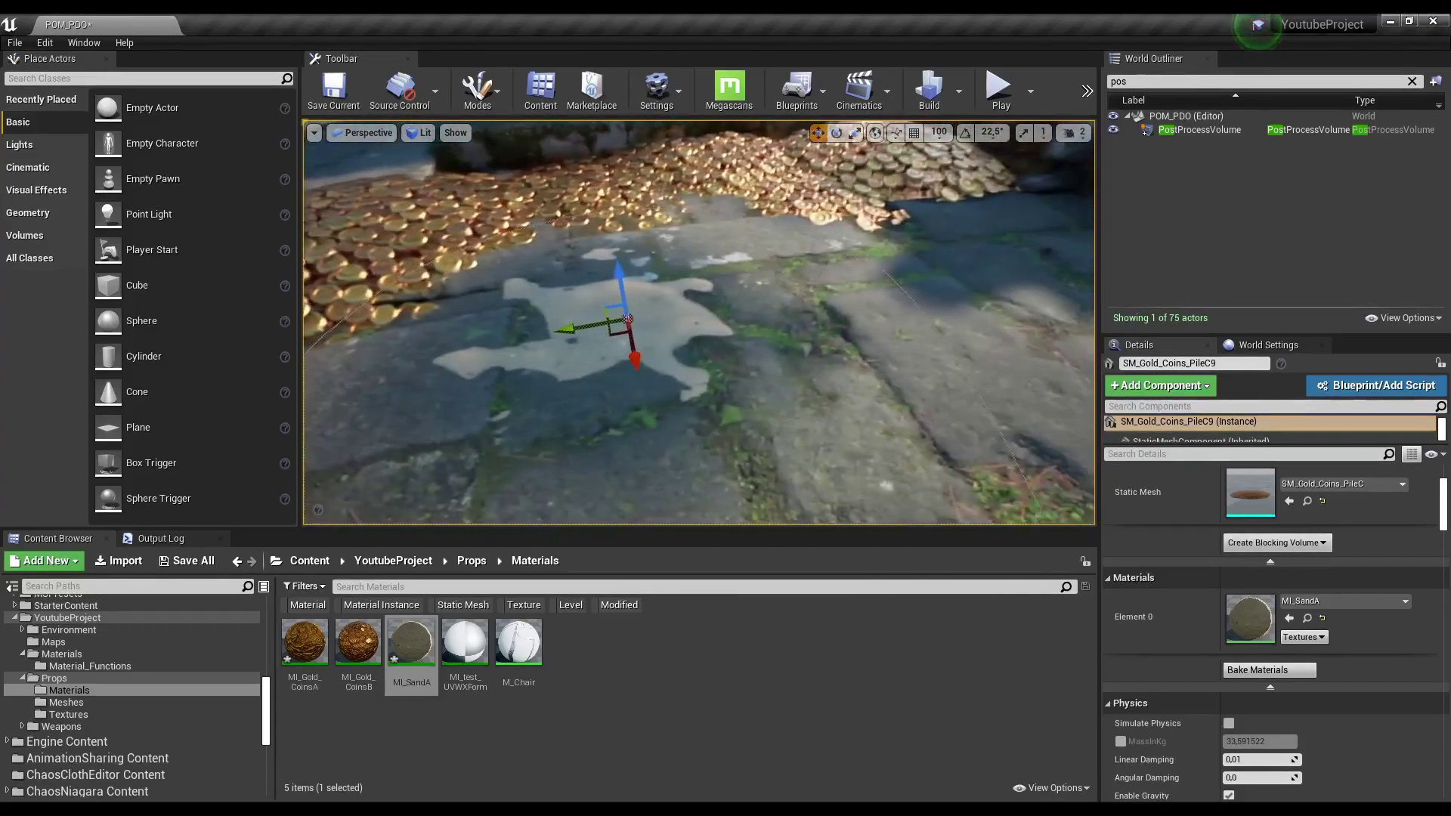
right_click_drag(748, 356, 748, 356)
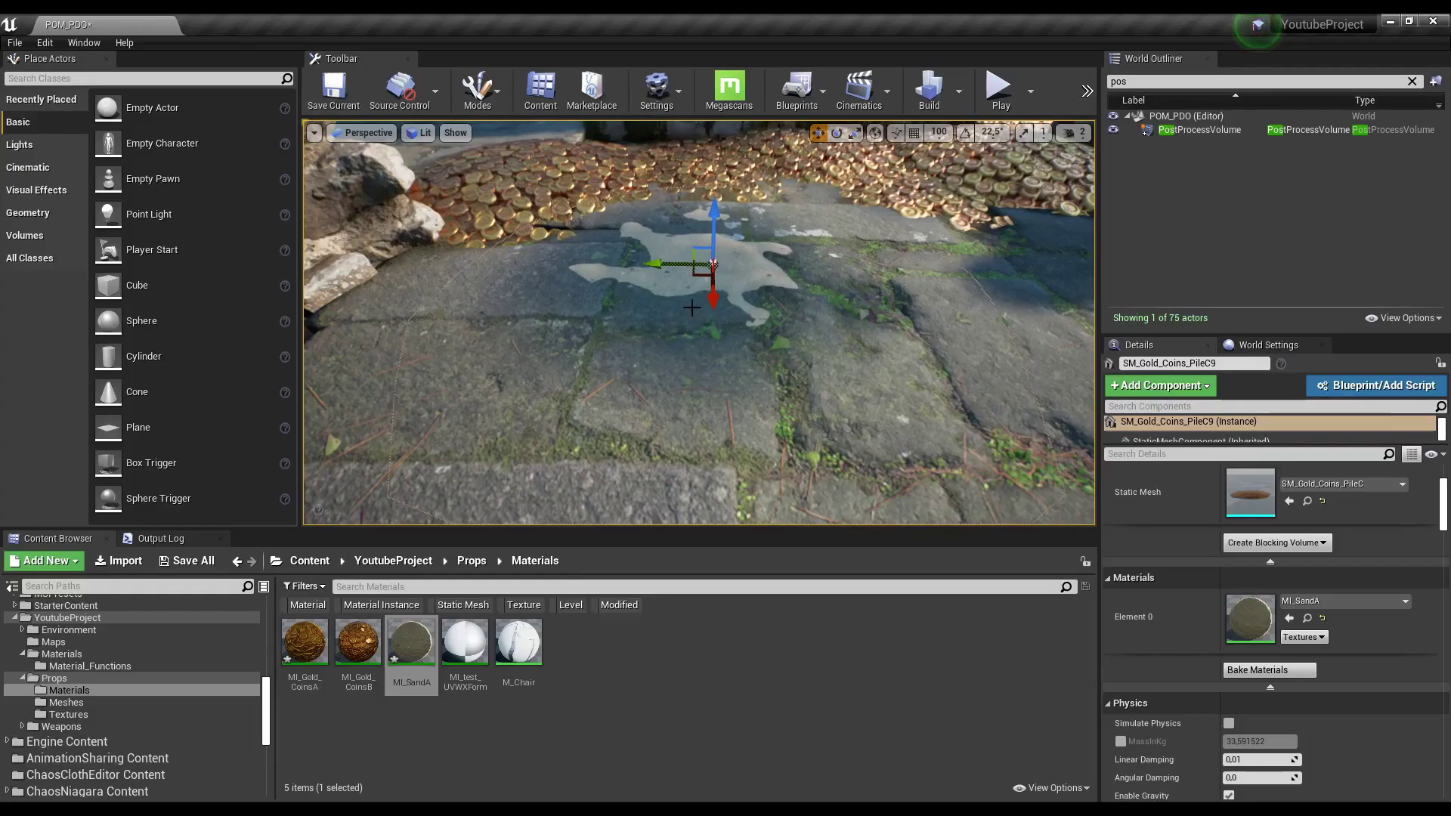
right_click_drag(691, 307, 786, 263)
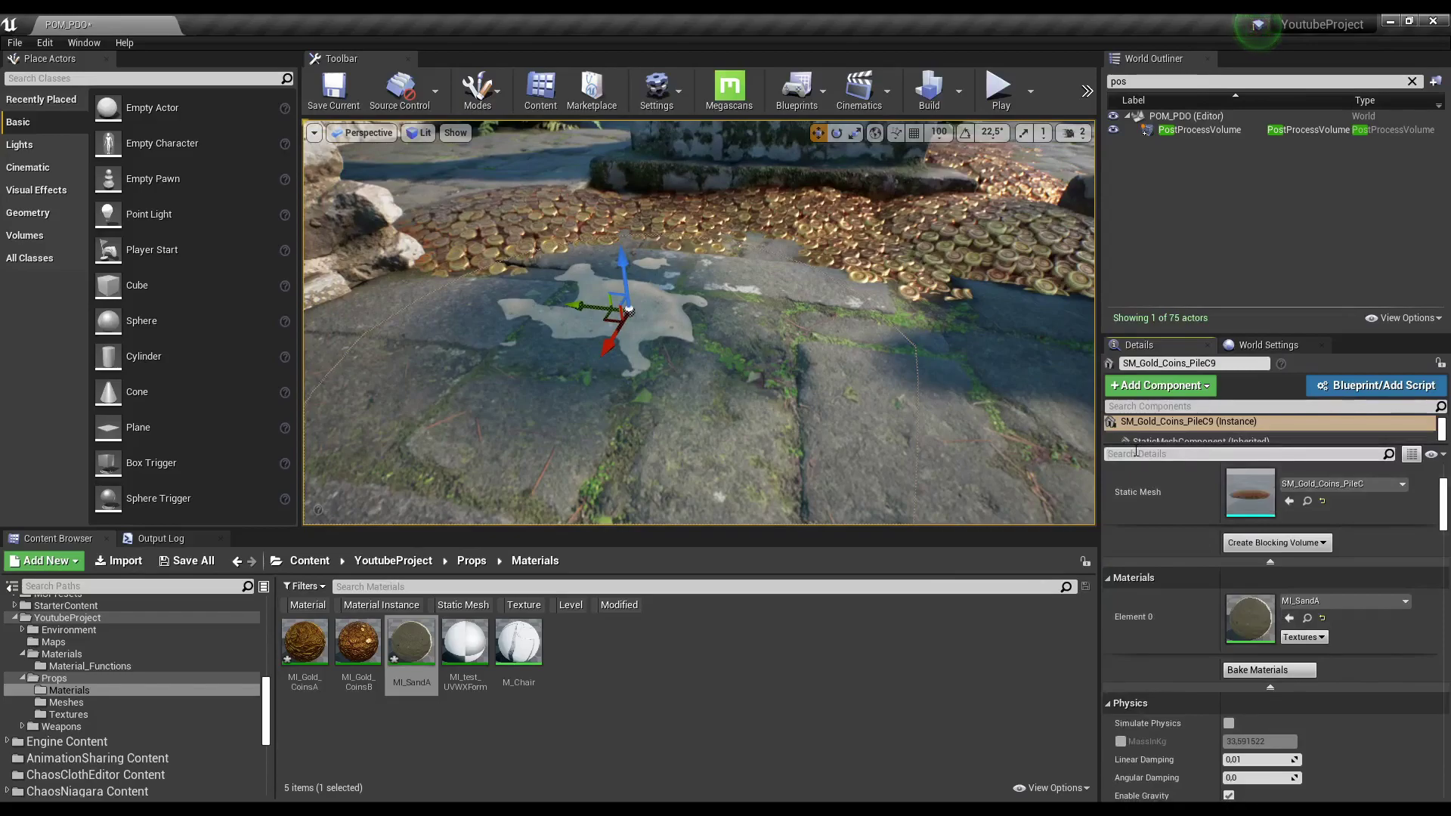
Turn off Cast Shadow for the sand-covered SM_Gold_Coins_PileC9.
left_click(1136, 452)
type("cast")
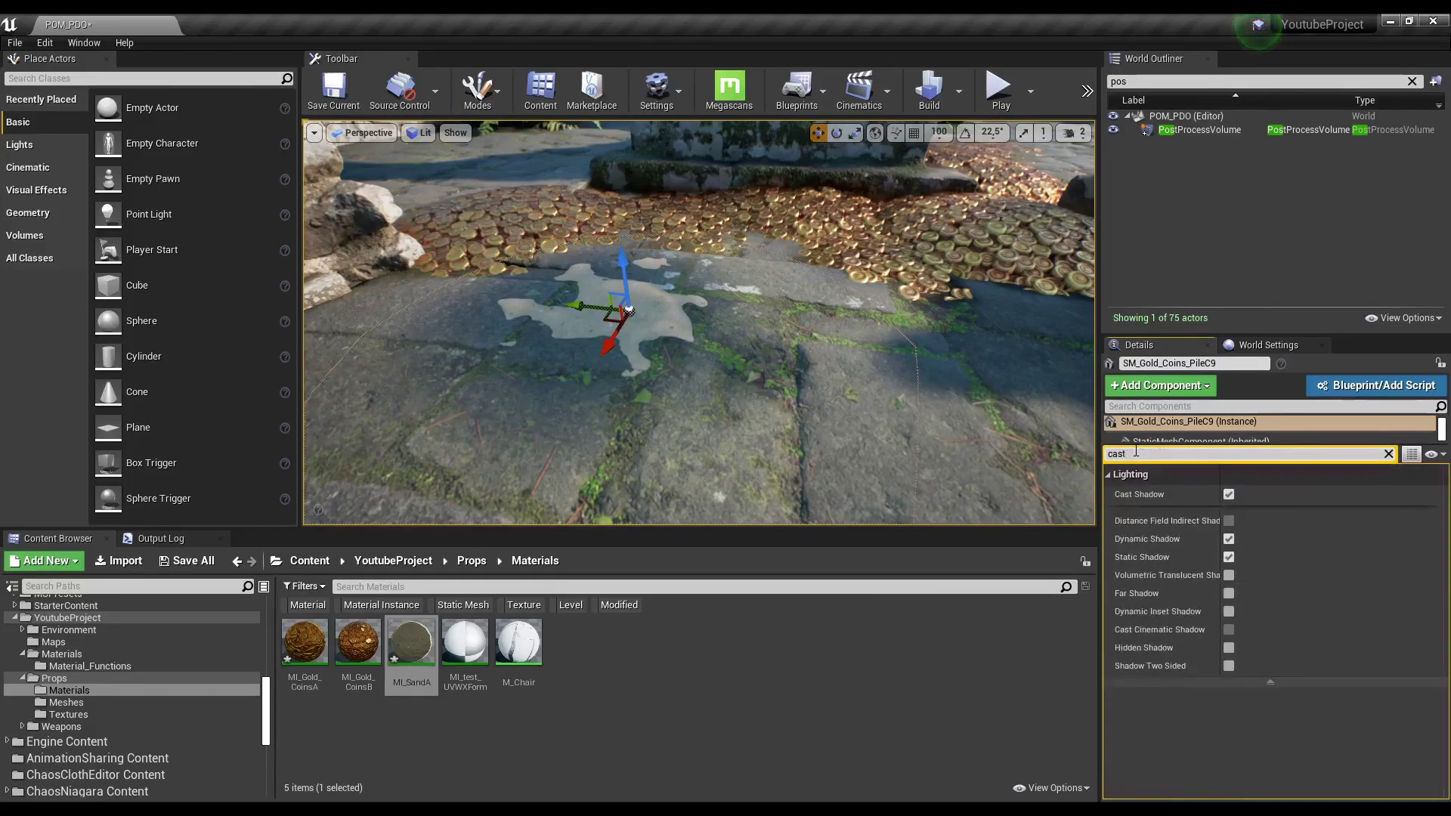
left_click(1228, 495)
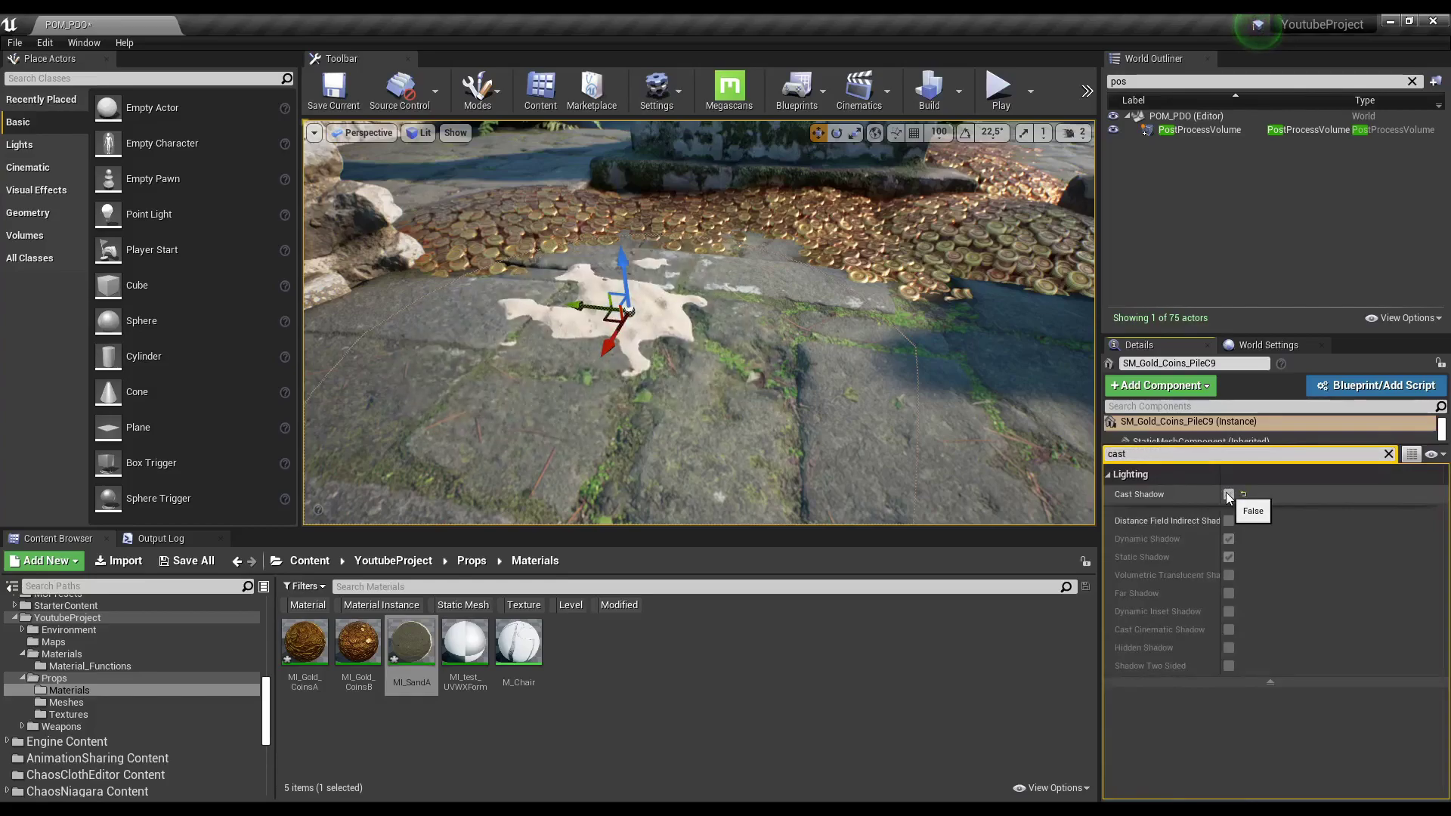
Adjust the sand pile's height so it covers less ground, then select the sand mesh.
mouse_move(769, 452)
left_mouse_down()
mouse_move(820, 461)
mouse_move(730, 207)
left_mouse_up()
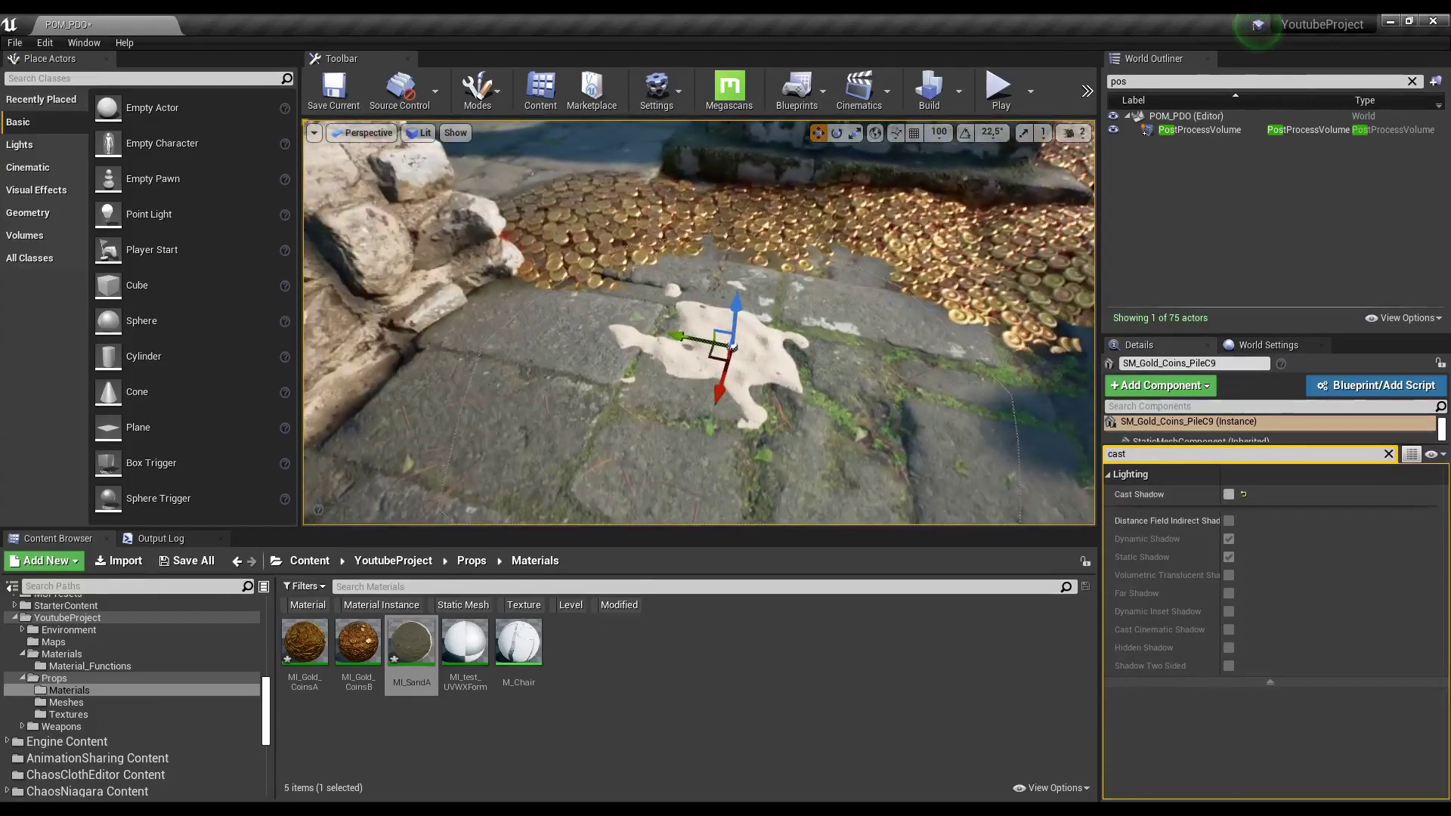
left_click_drag(709, 273, 708, 239)
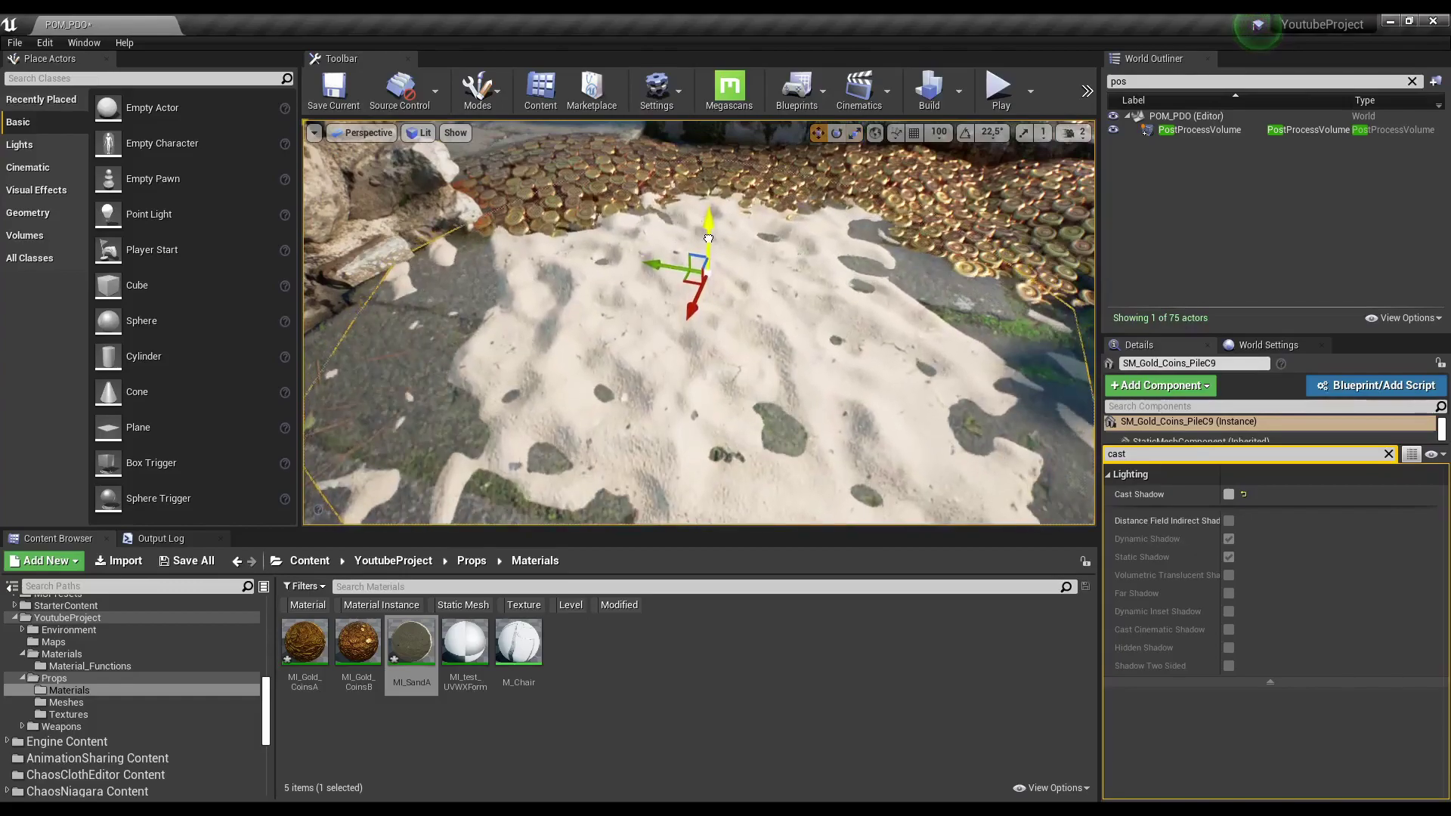
scroll(807, 260, "down", 3)
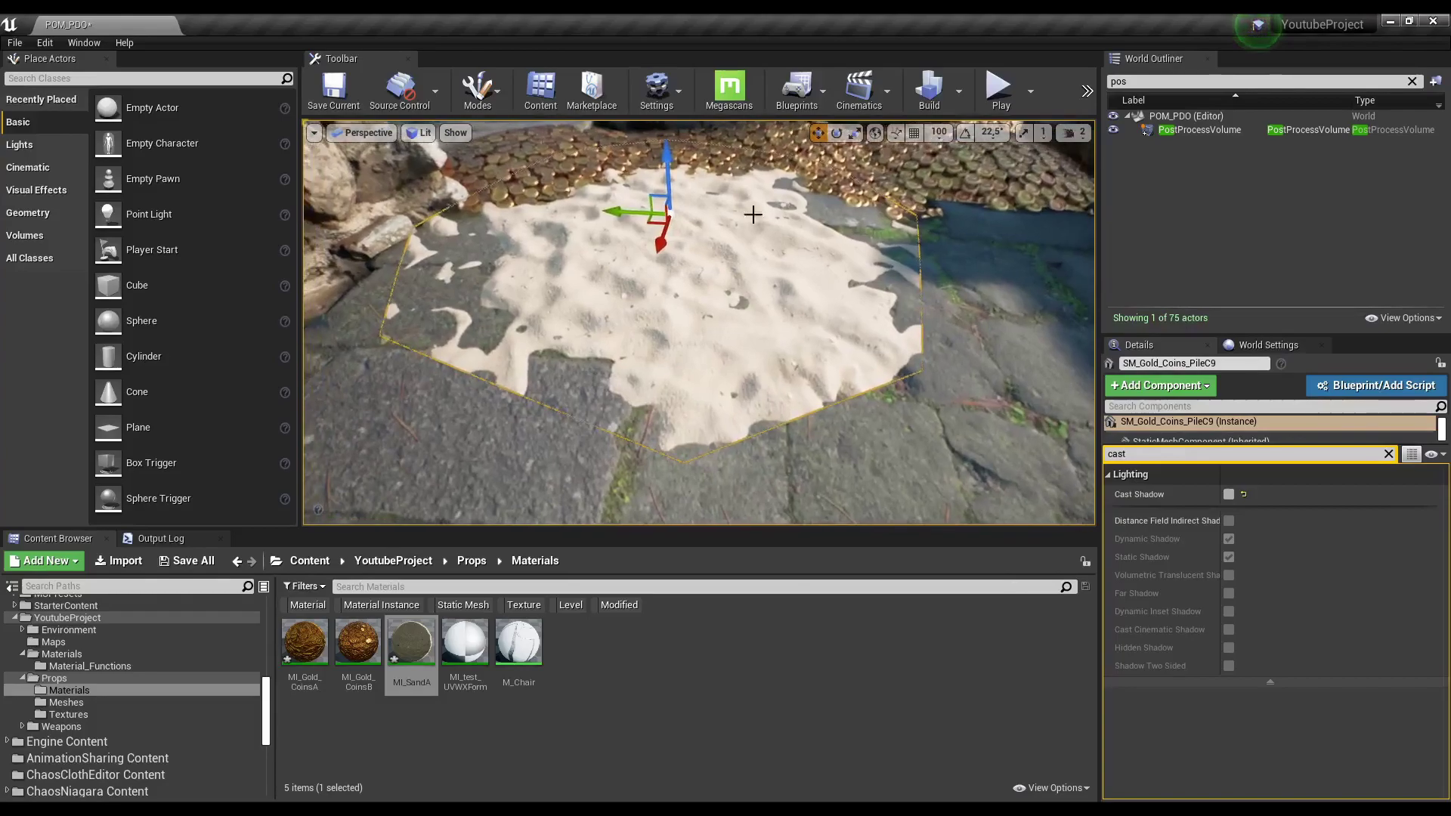
left_click_drag(670, 166, 668, 172)
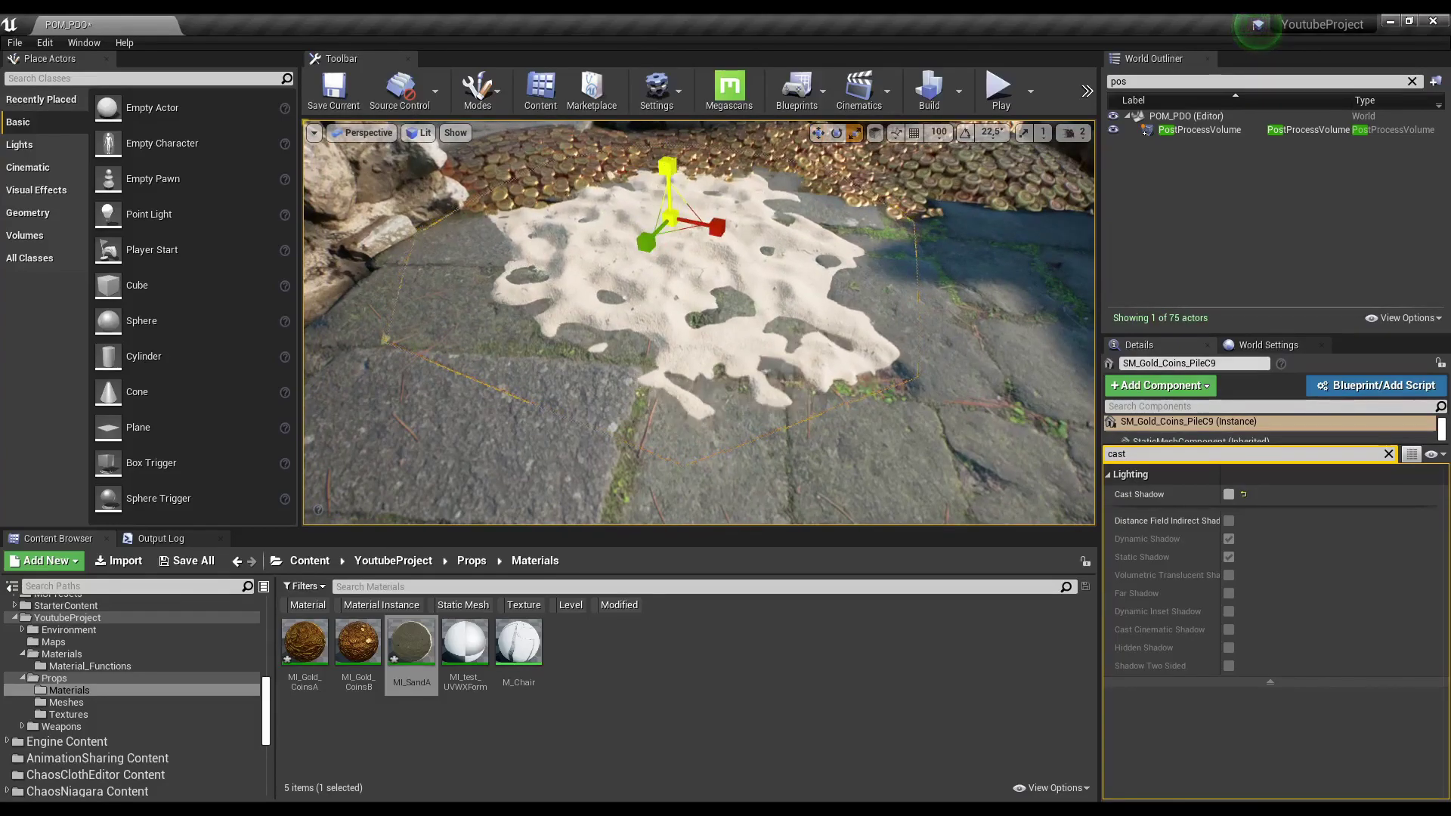
right_click_drag(888, 300, 796, 311)
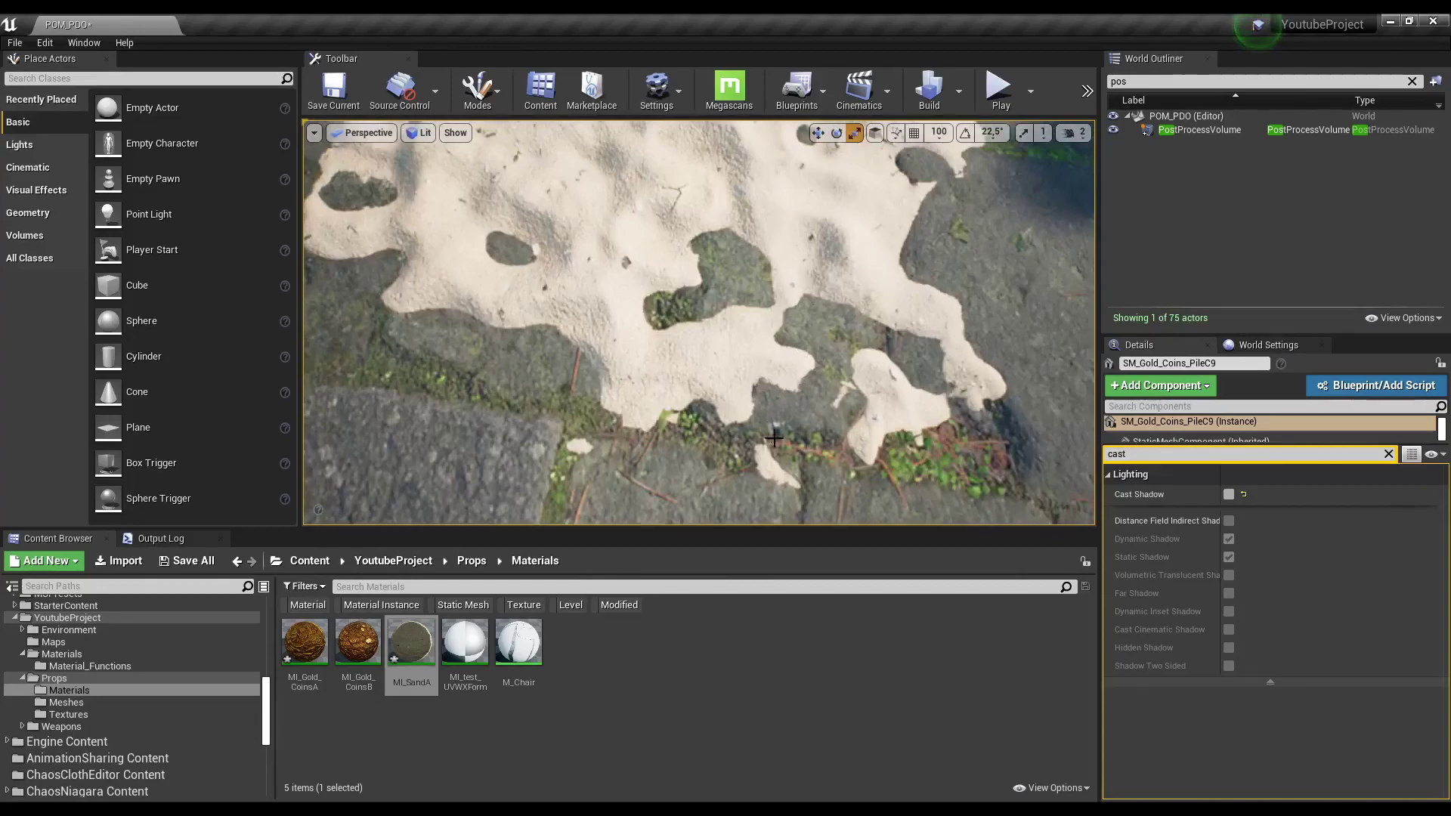
right_click_drag(784, 409, 818, 387)
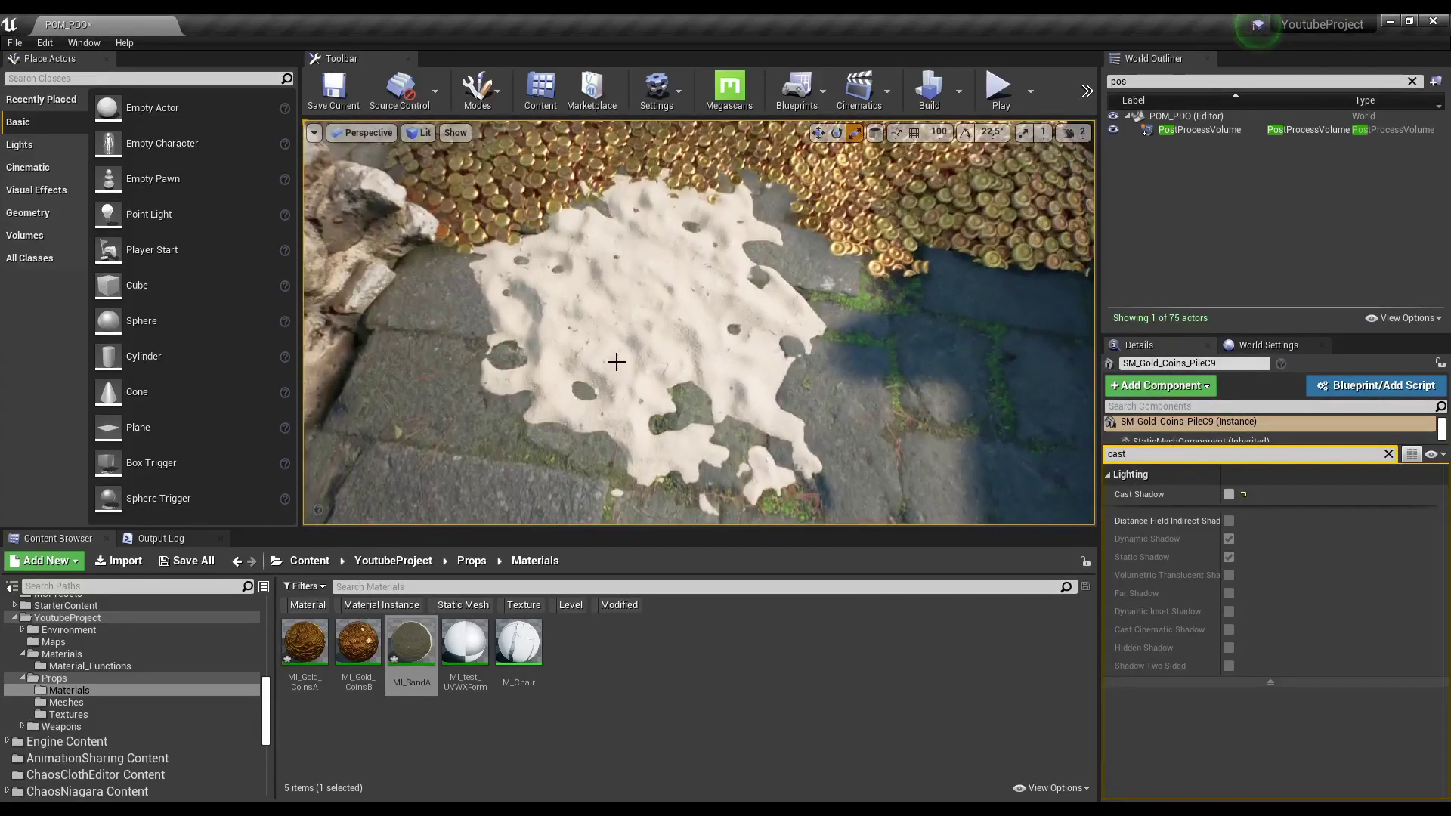
left_click(676, 334)
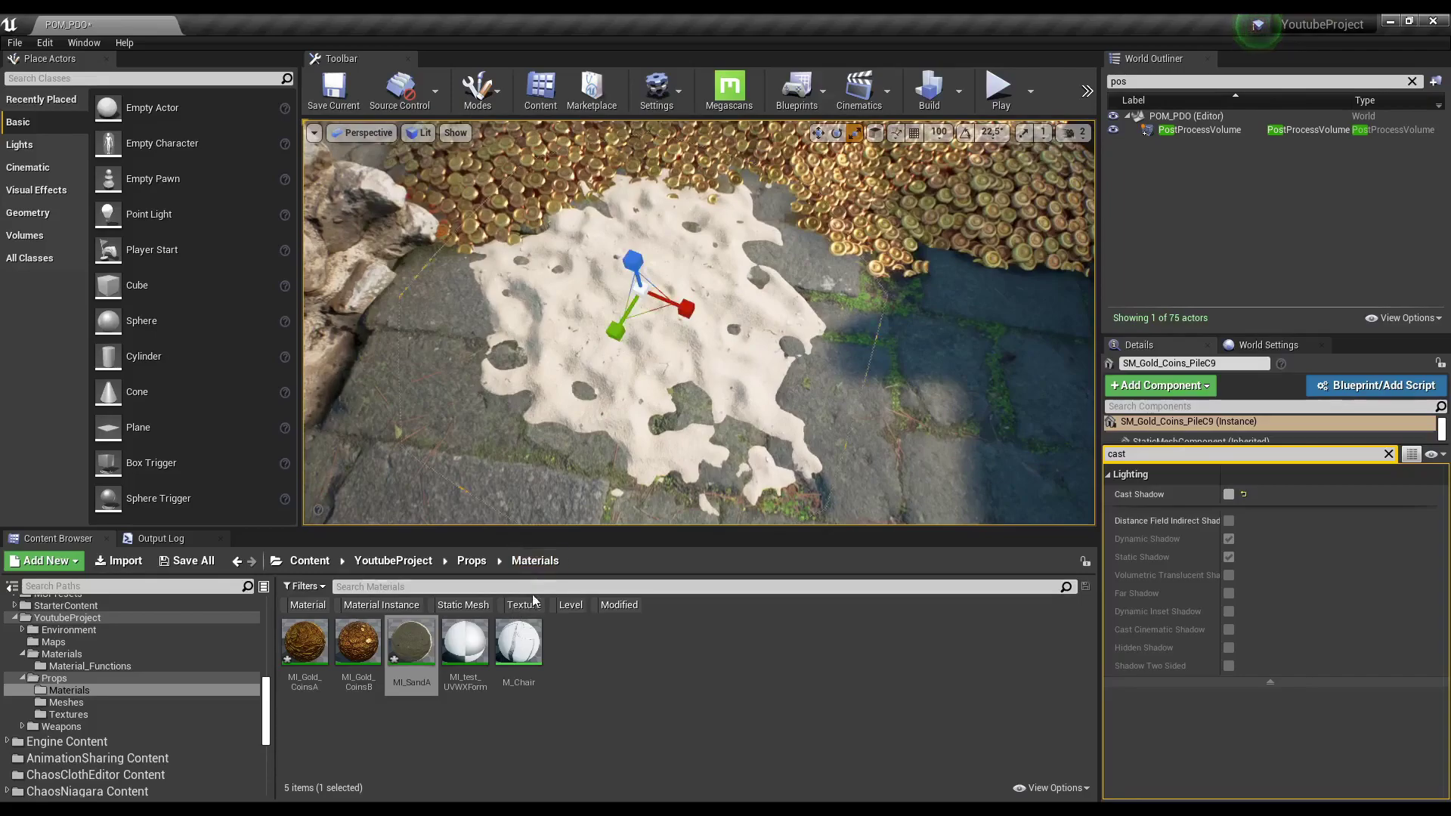
Open MF_POM from Material_Functions and move the Output Pixel_Depht_Offset node right.
left_click(140, 666)
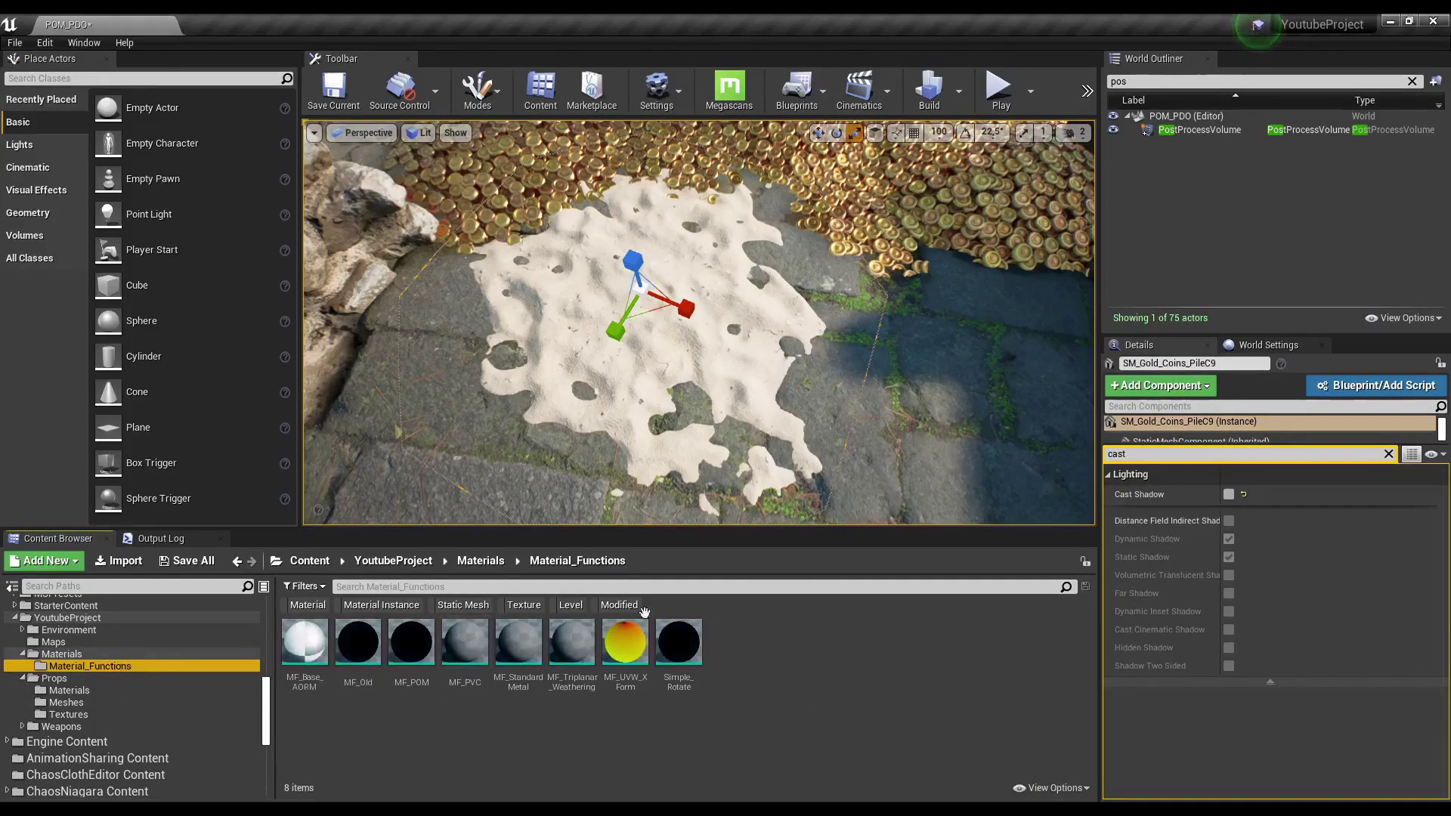
double_click(412, 643)
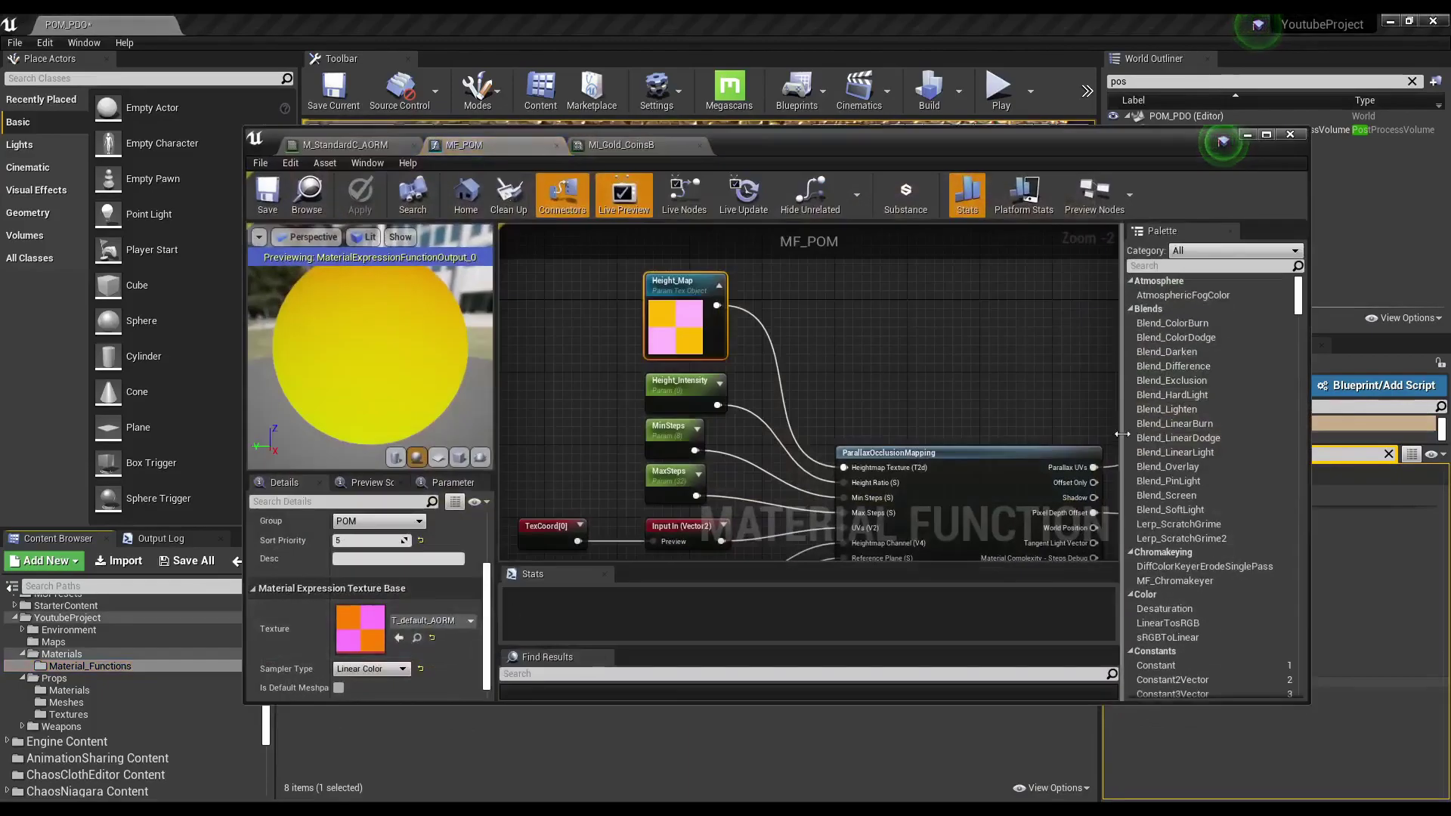
right_click(904, 404)
right_click_drag(1043, 348, 682, 269)
left_click(782, 373)
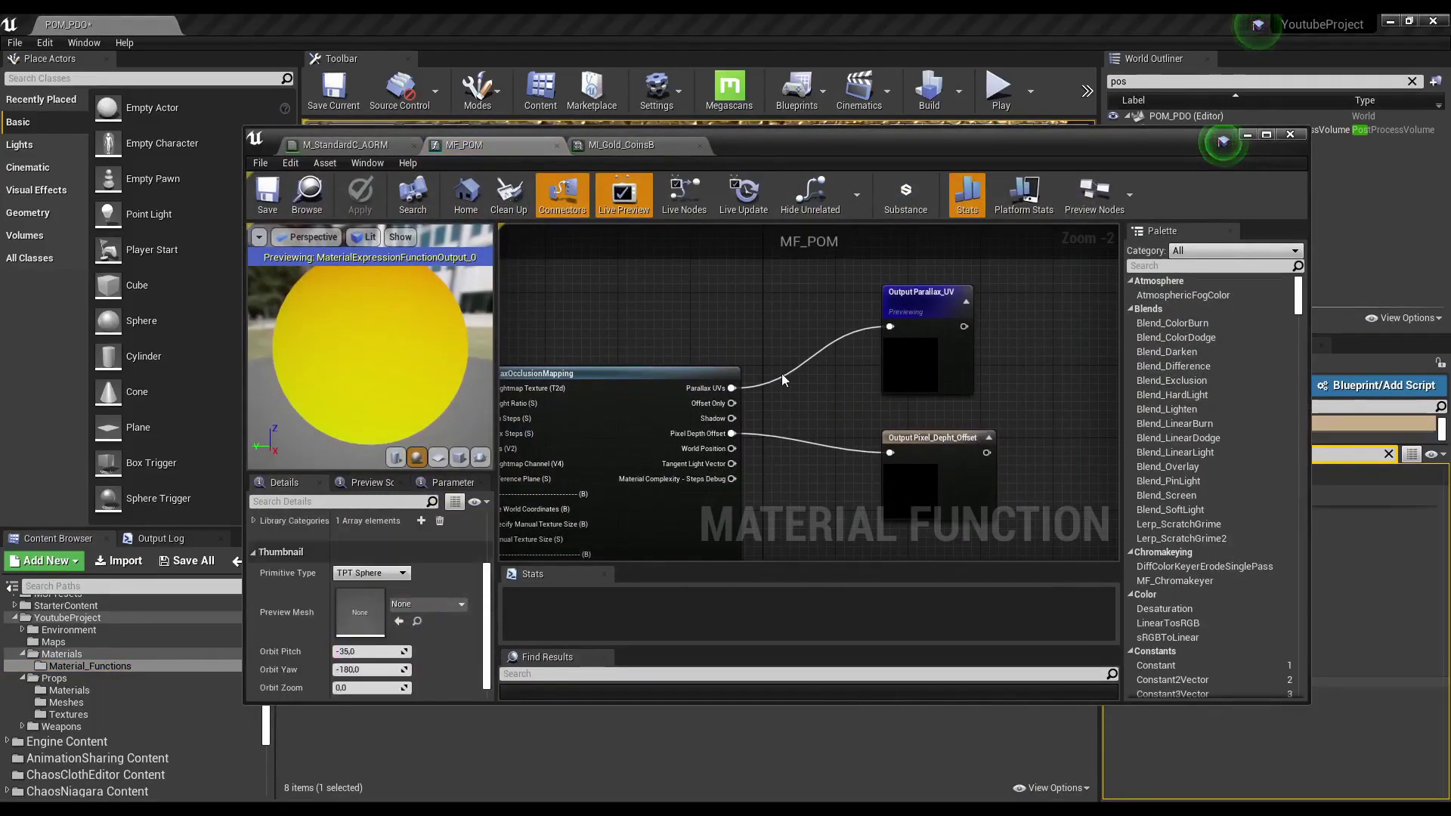
right_click_drag(962, 443, 901, 344)
left_click_drag(877, 358, 957, 350)
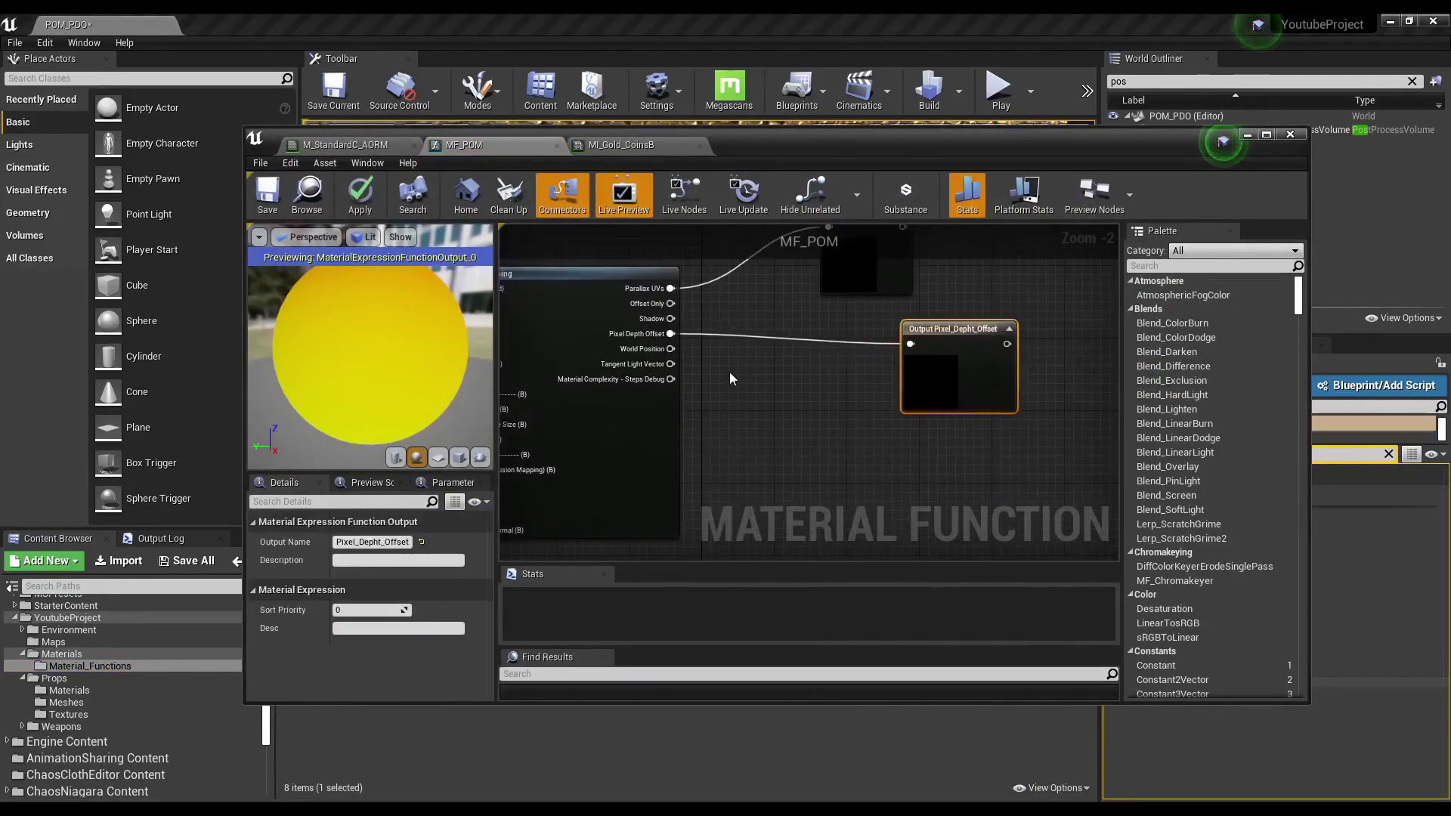
Add a Multiply node fed by the Pixel Depth Offset output.
left_click_drag(675, 337, 737, 374)
type("m")
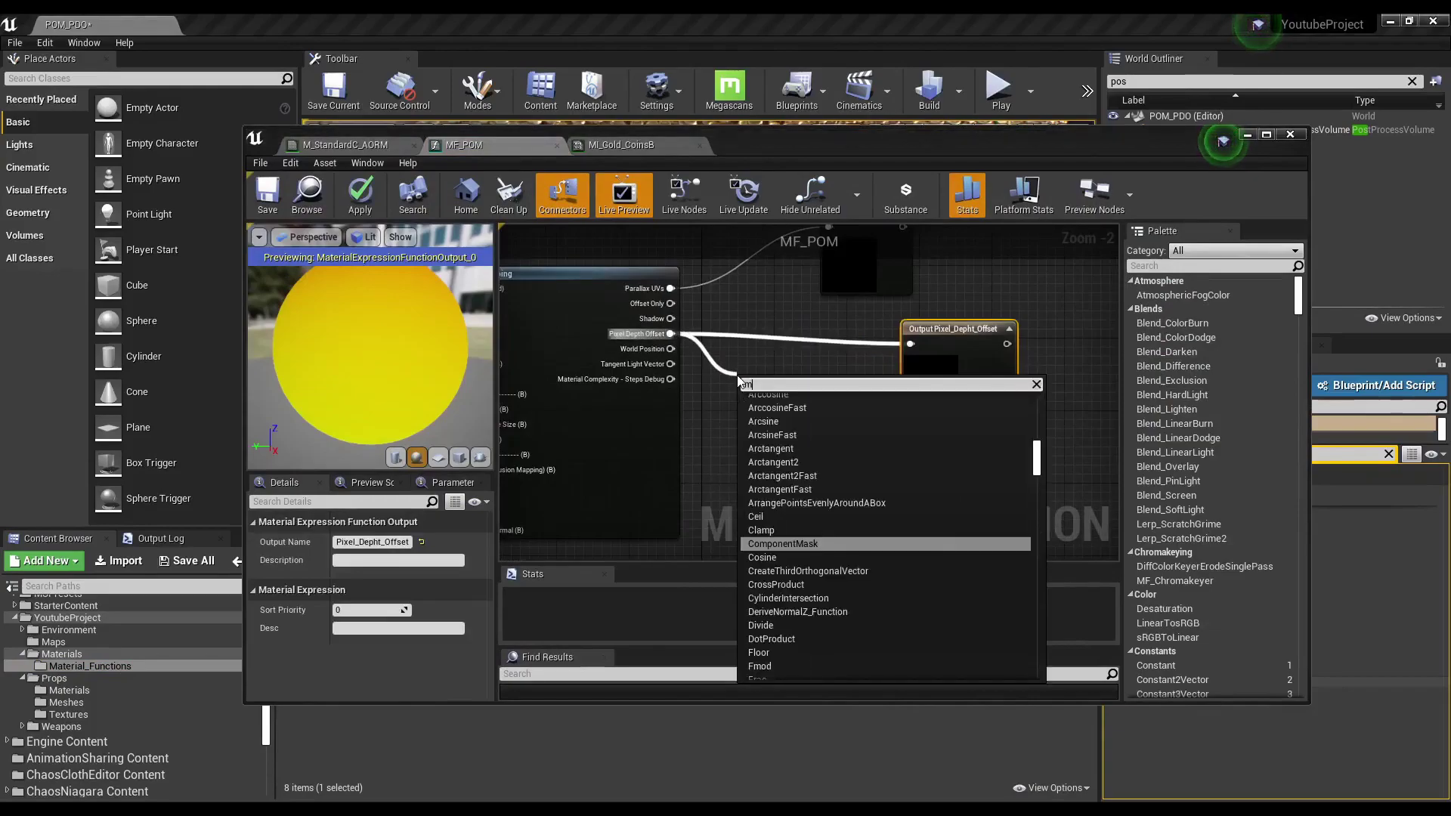
type("ul")
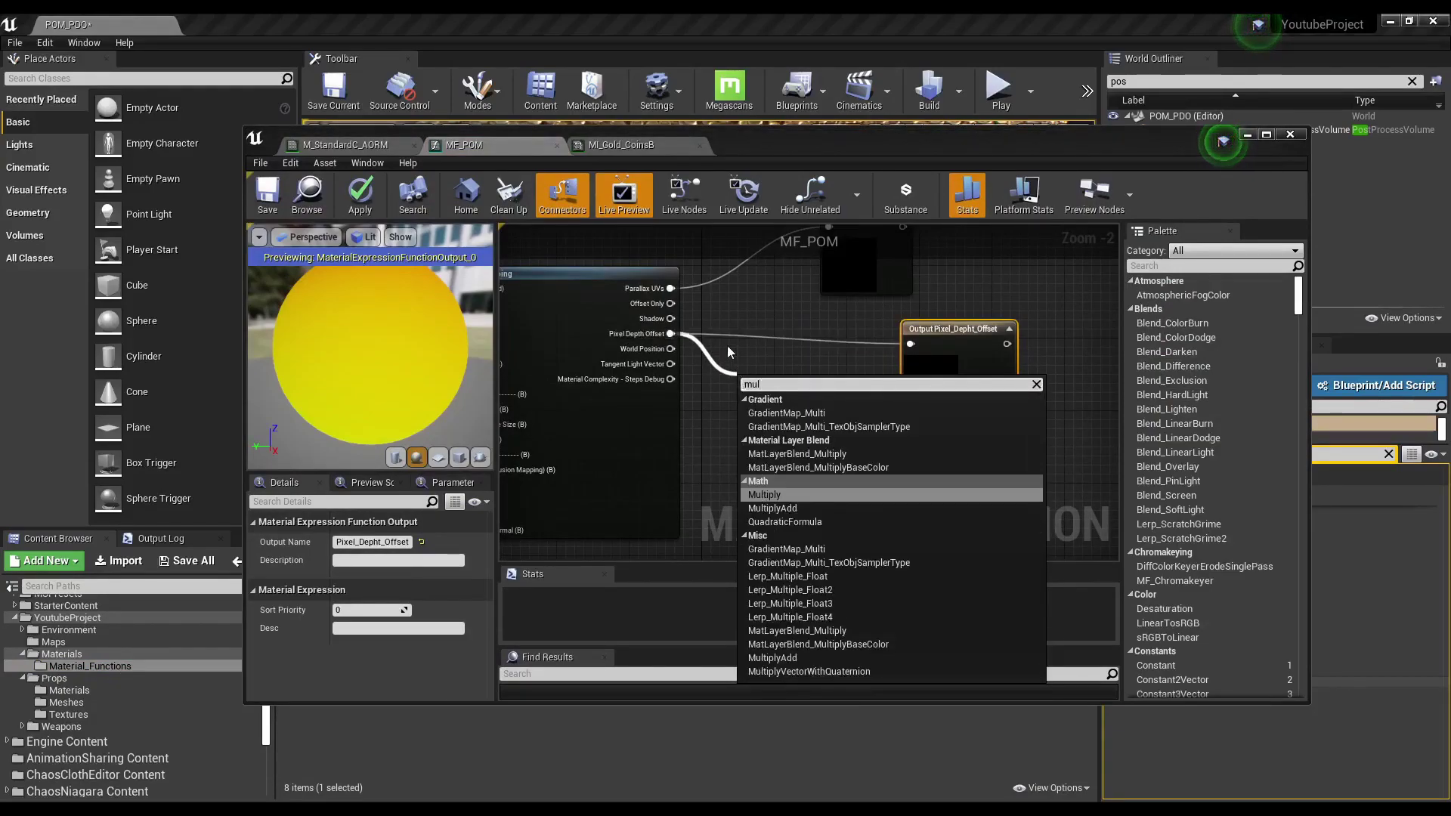
left_click(785, 494)
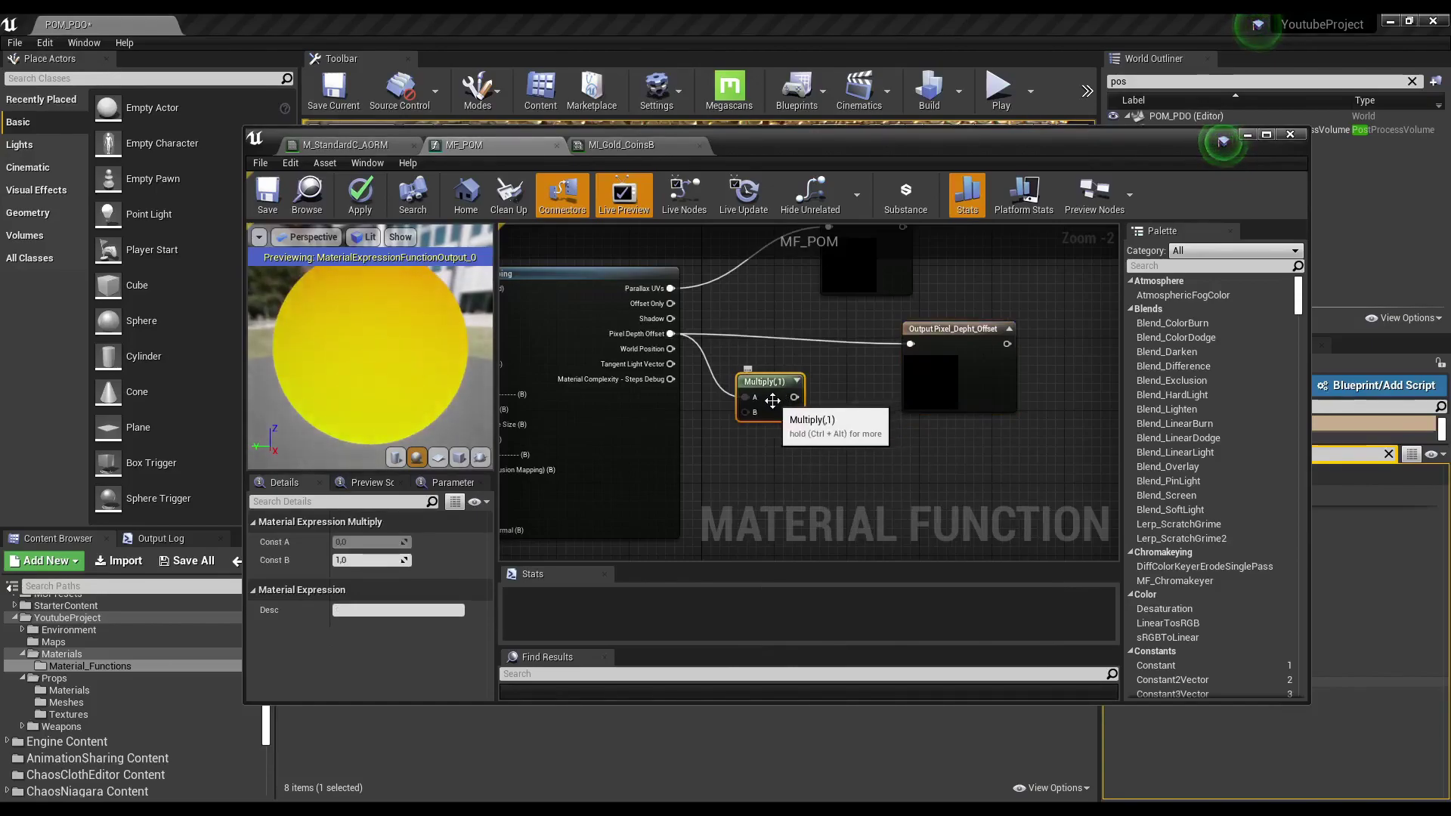
left_click_drag(772, 400, 810, 393)
Add a DitherTemporalAA node and wire its Result into Multiply's B input.
right_click(731, 459)
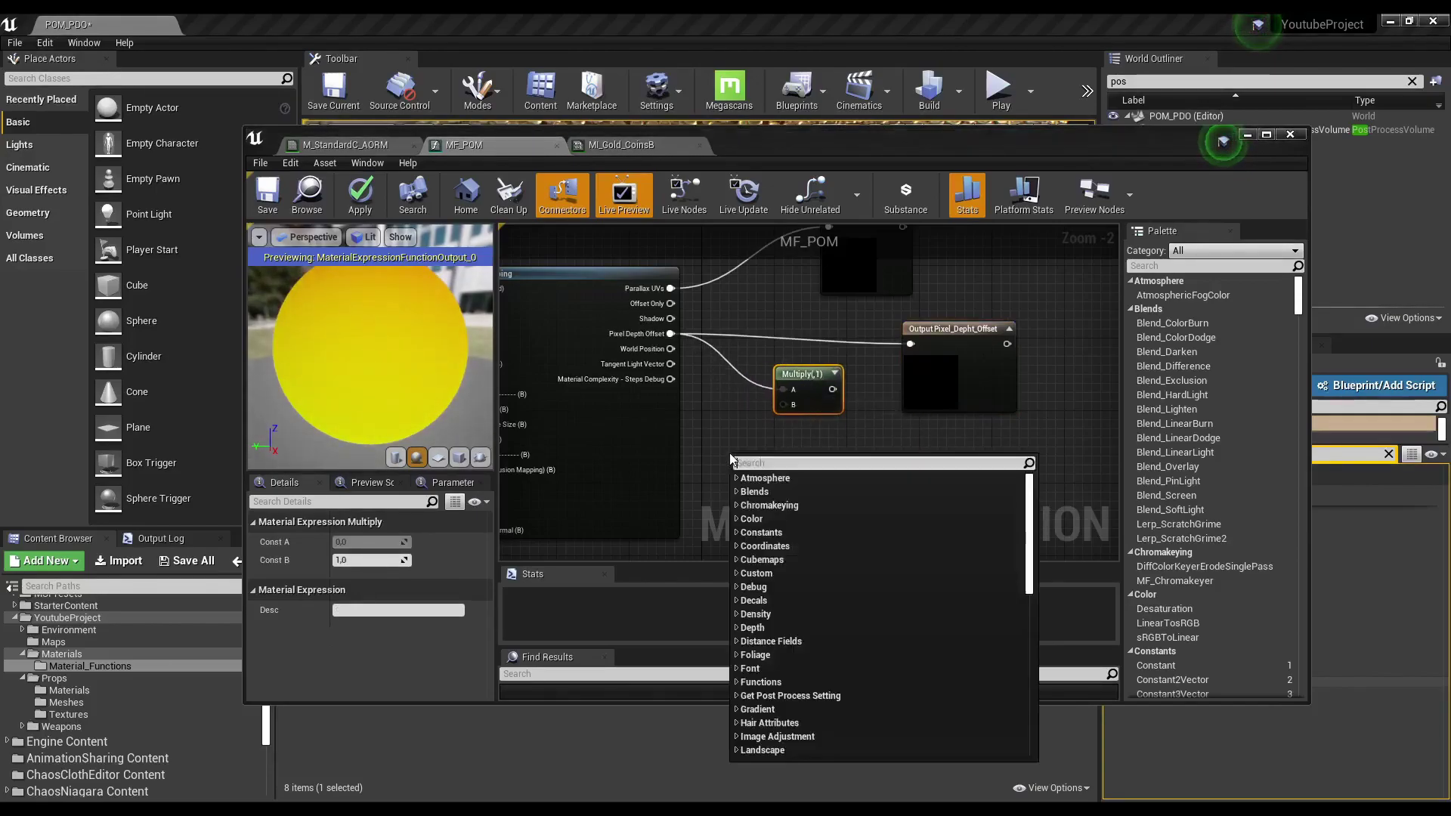
type("di")
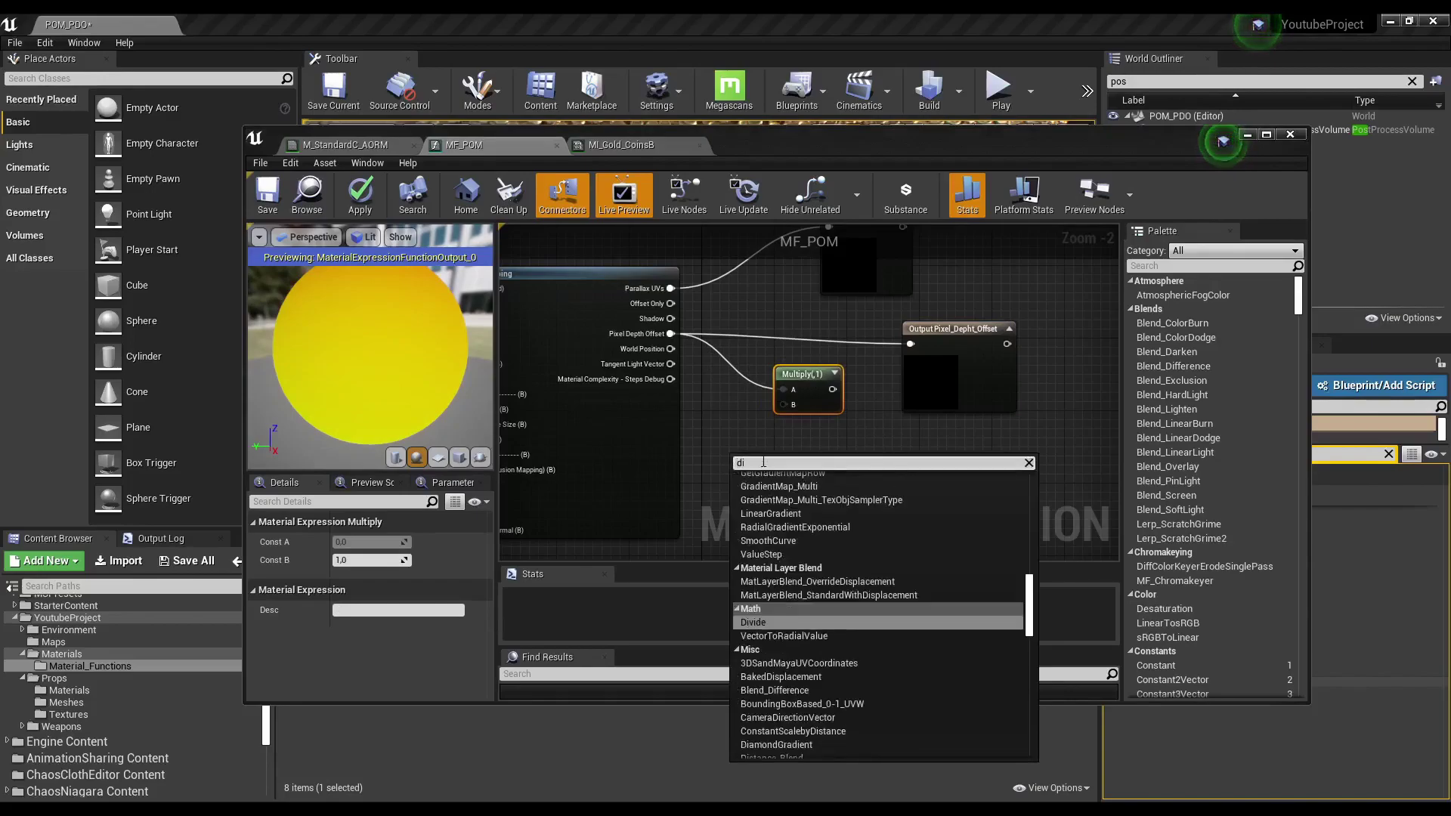
type("th")
left_click(789, 493)
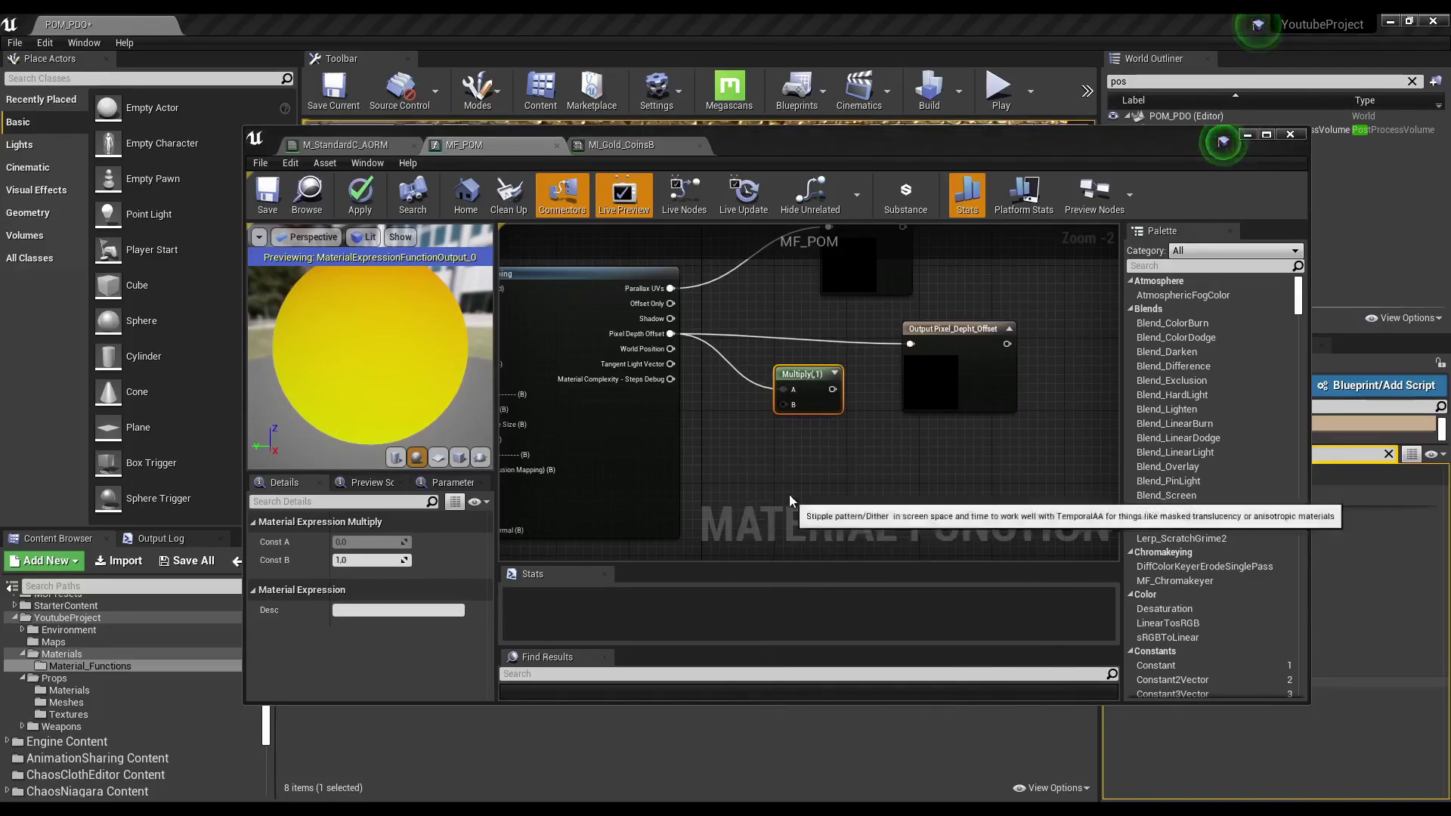
left_click_drag(834, 474, 784, 405)
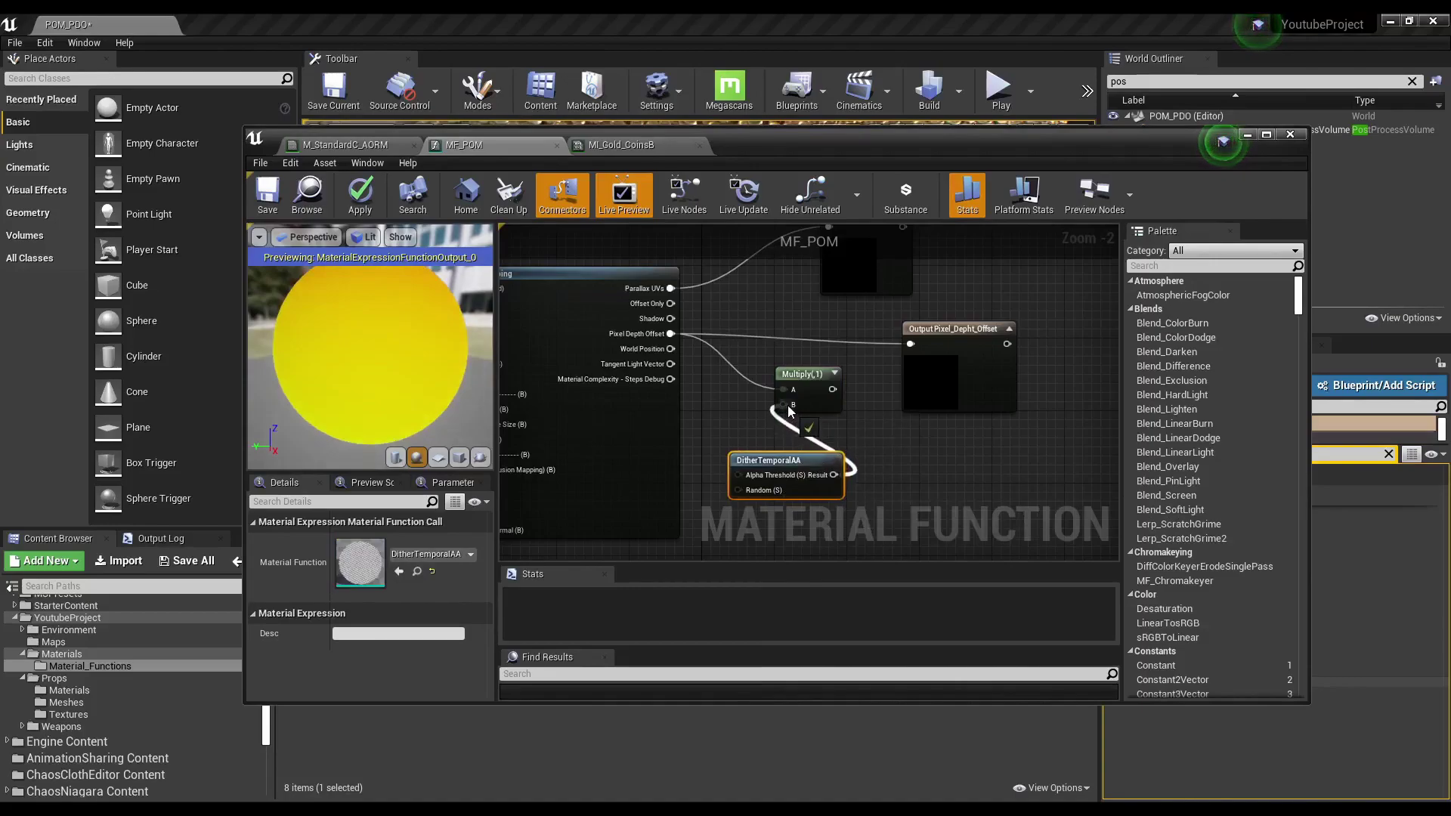
right_click_drag(937, 440, 782, 455)
left_click_drag(829, 381, 900, 372)
left_click_drag(645, 388, 727, 388)
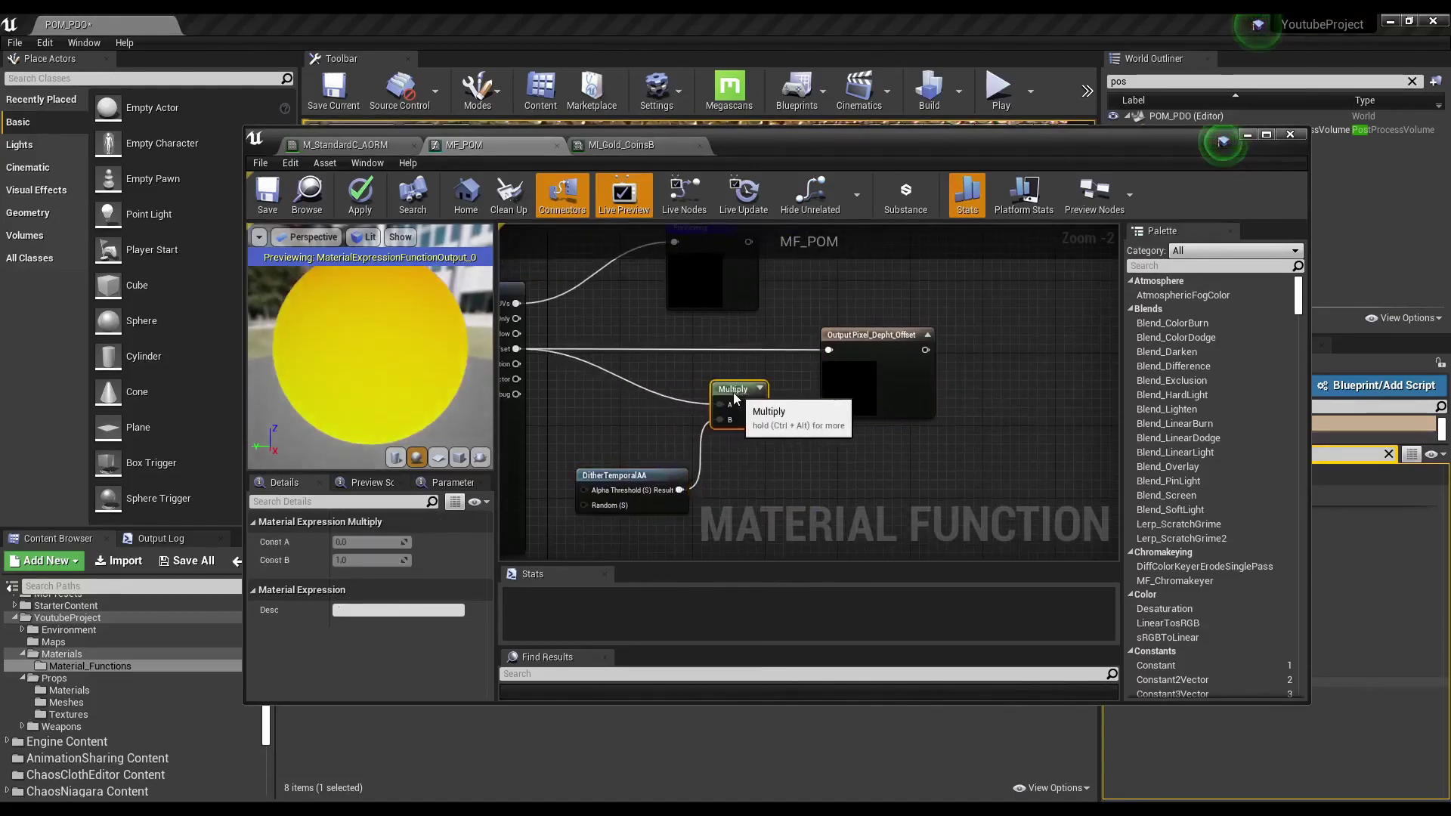
left_click_drag(870, 390, 931, 390)
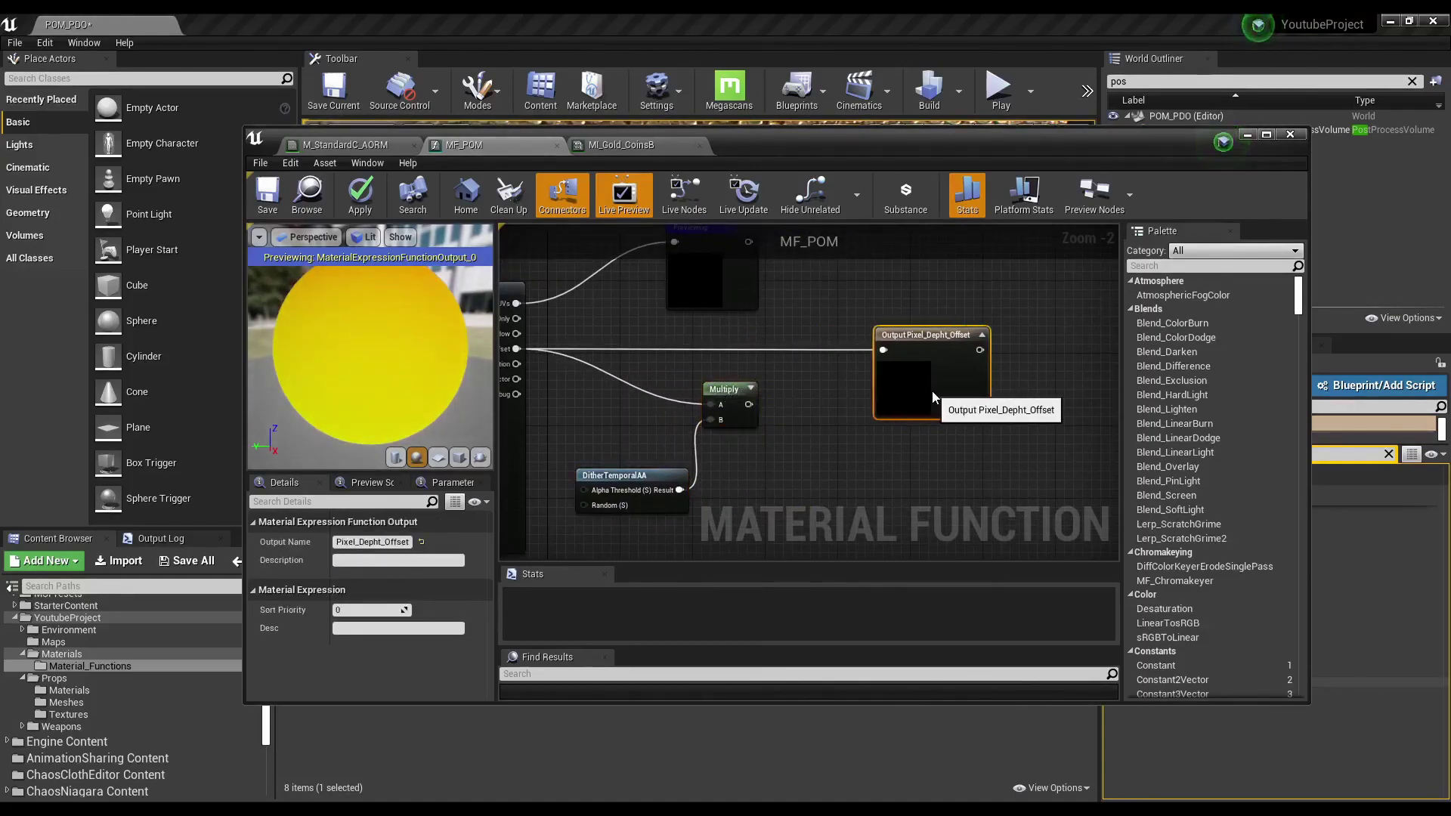
Add a Lerp with A from Pixel Depth Offset and B from the Multiply result.
right_click(787, 347)
type("lerp")
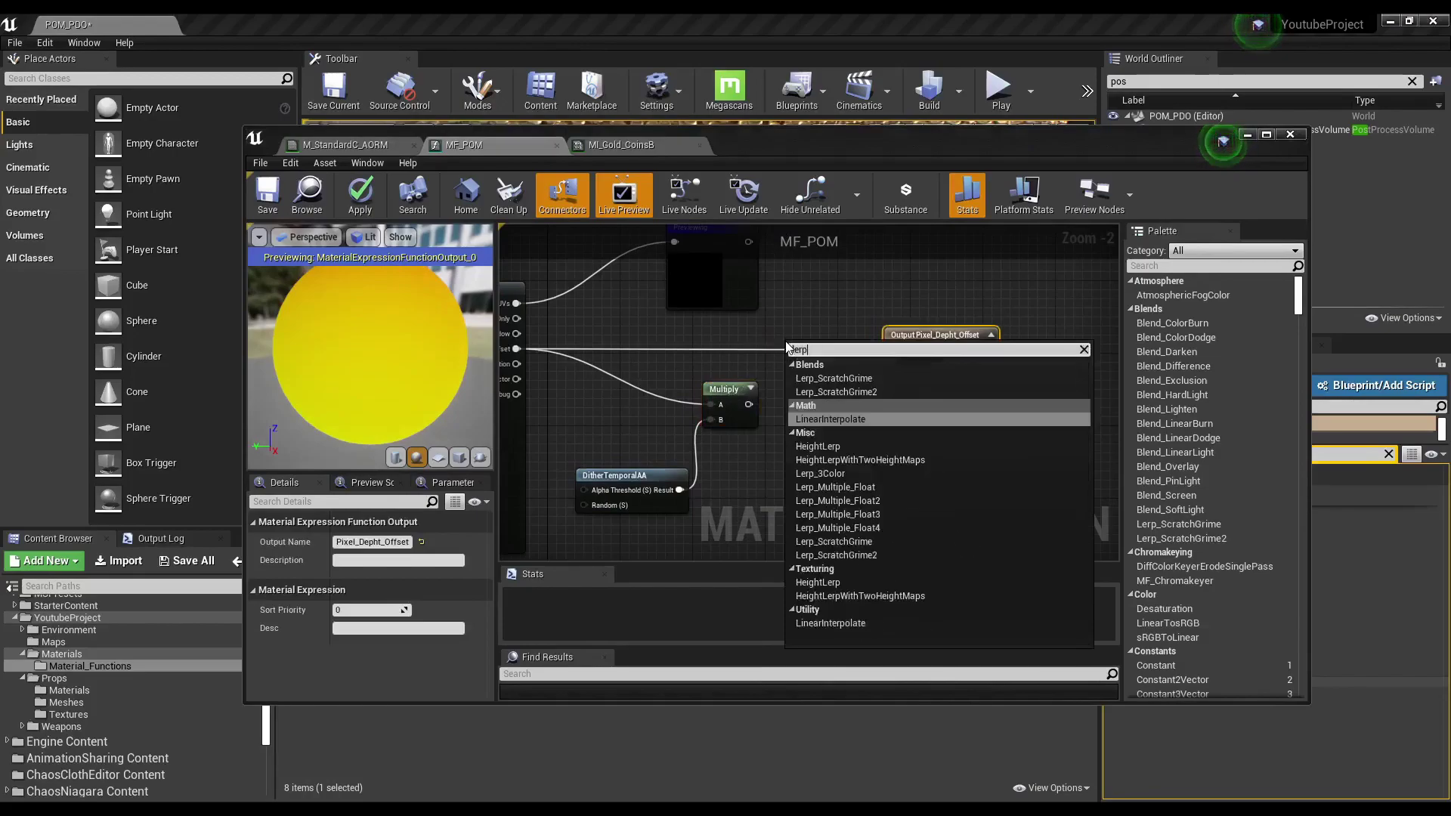
key("Return")
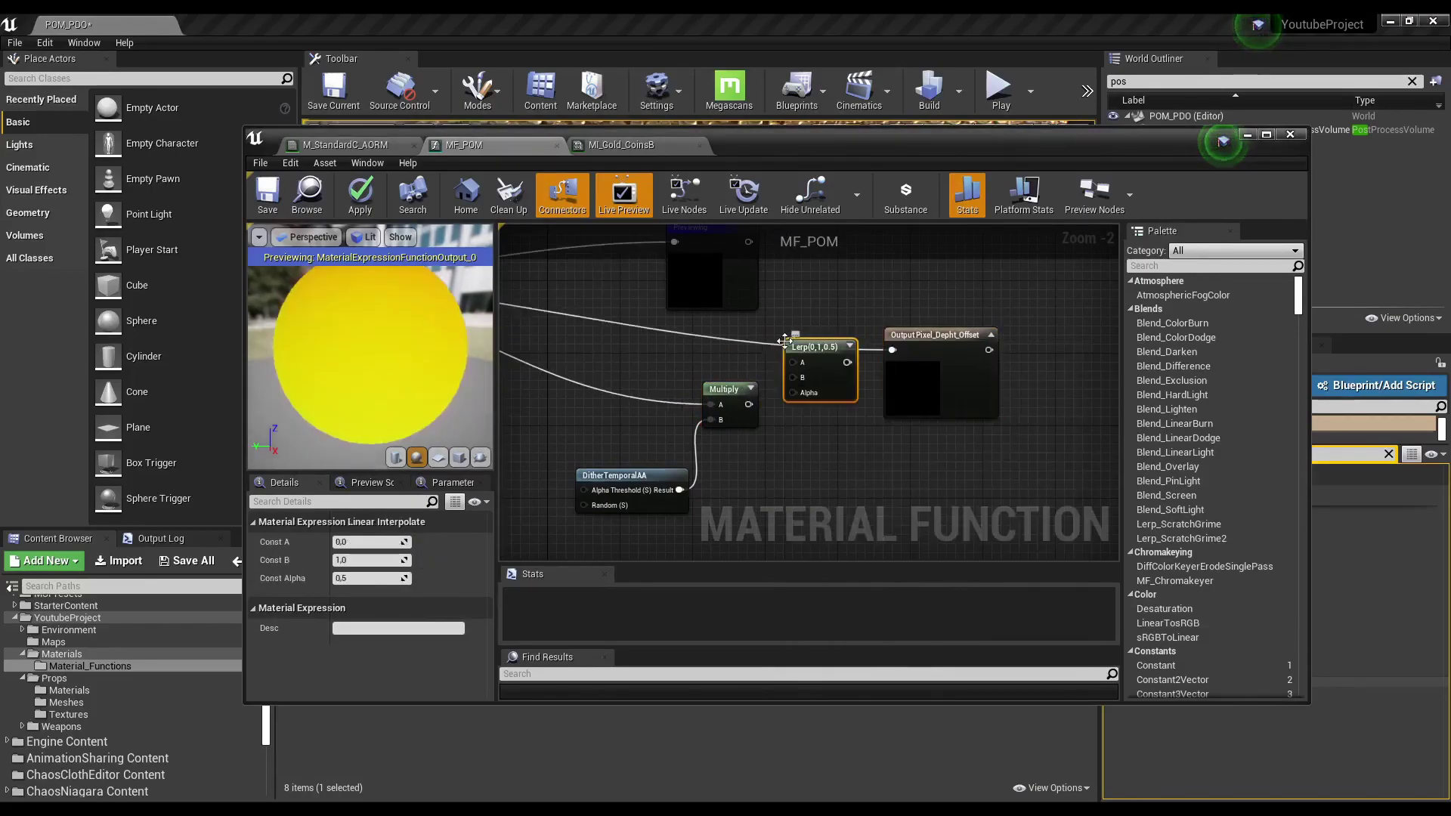
left_click_drag(785, 341, 784, 338)
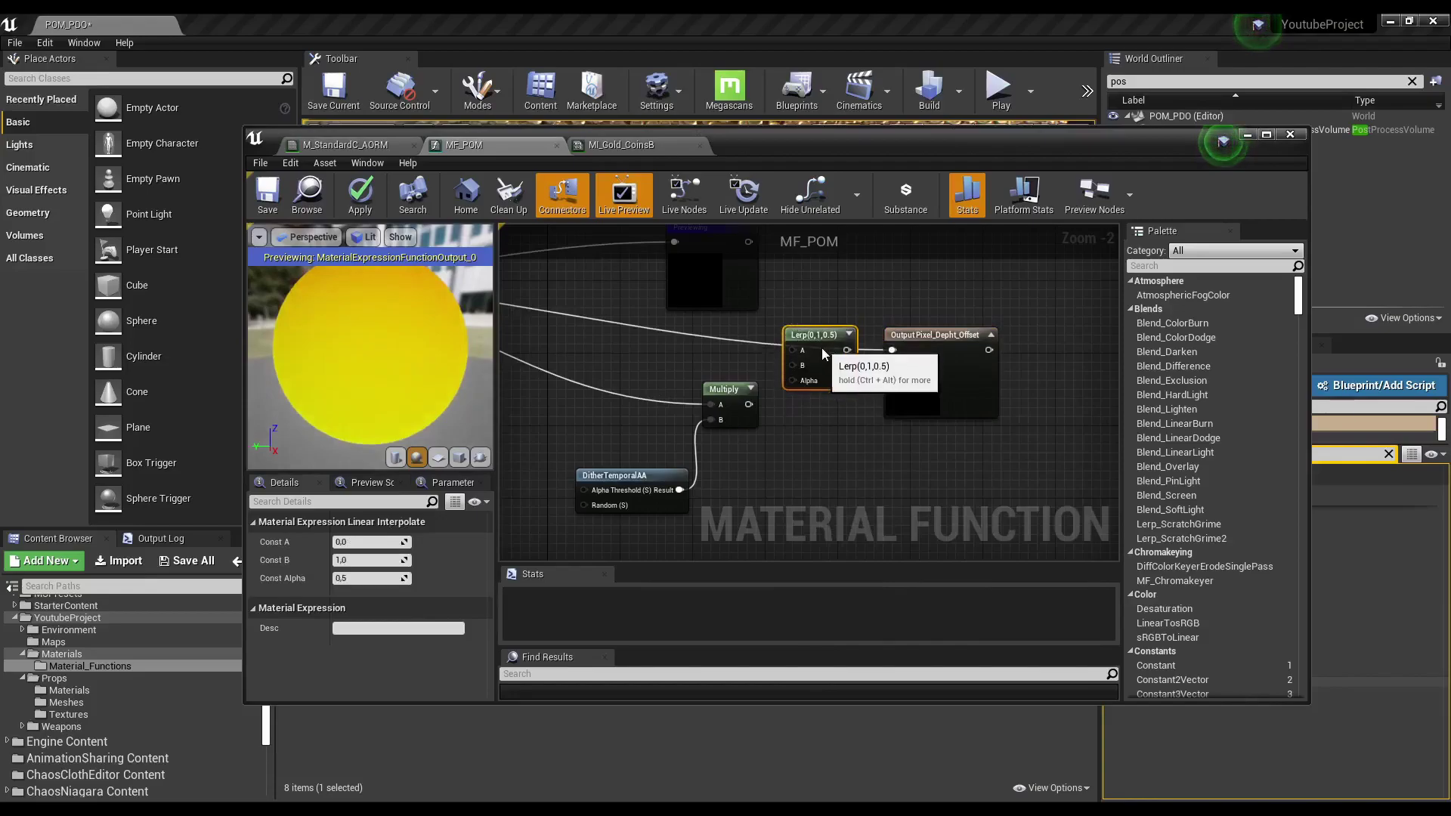
right_click_drag(819, 426, 894, 416)
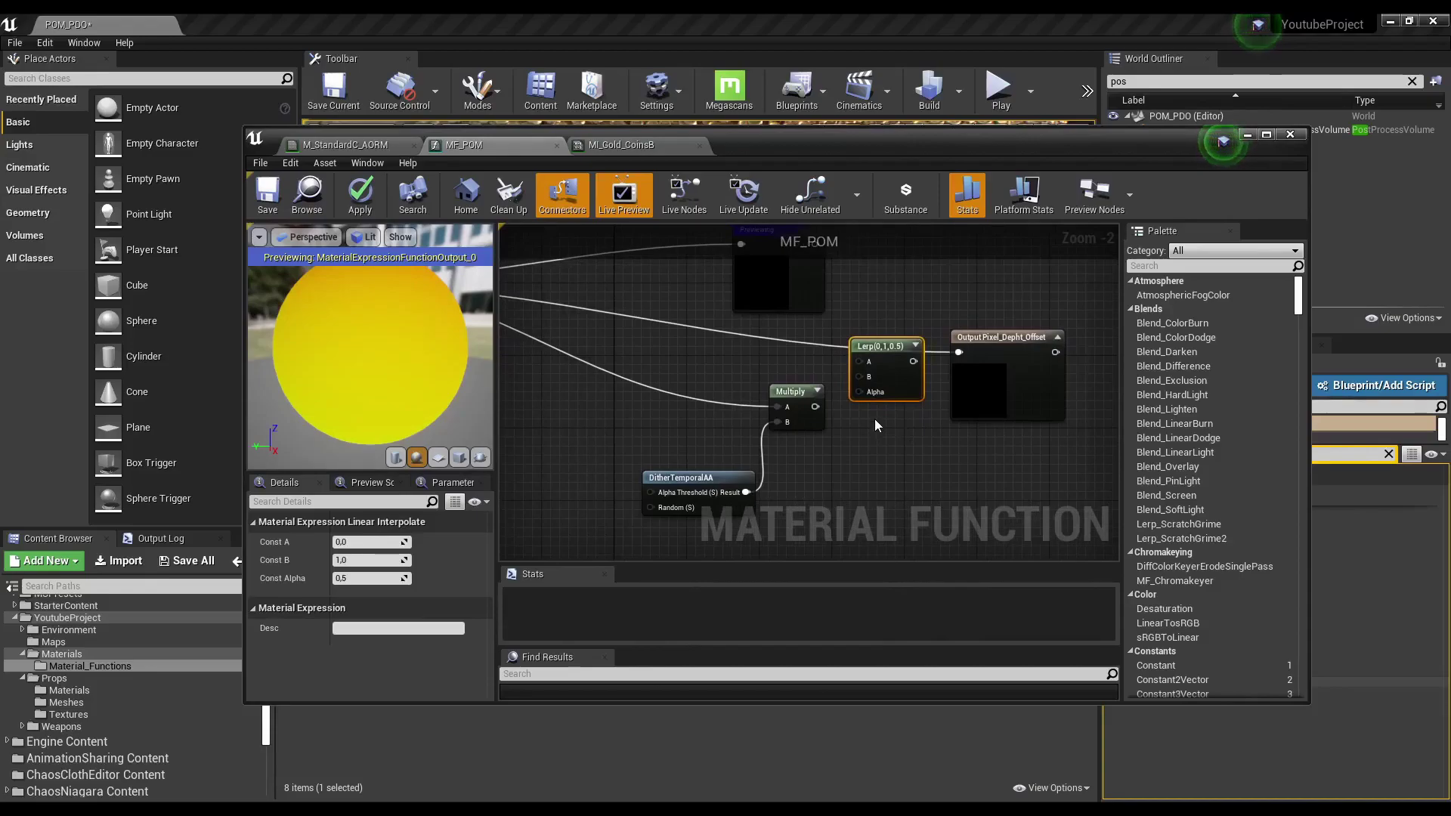
mouse_move(674, 330)
right_mouse_down()
mouse_move(795, 334)
mouse_move(763, 323)
right_mouse_up()
left_click_drag(642, 307, 921, 318)
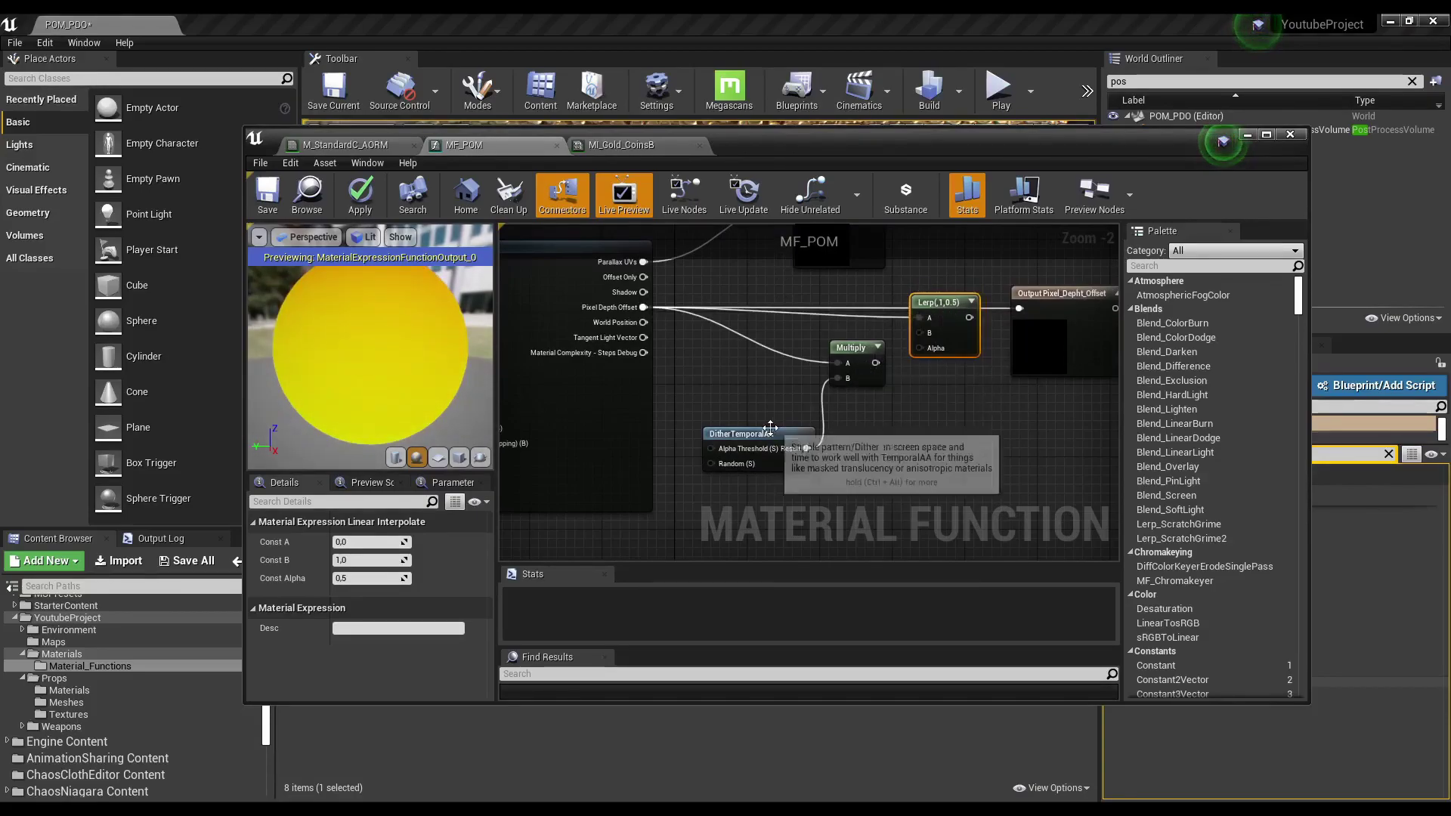
left_click_drag(862, 353, 841, 353)
left_click_drag(772, 437, 745, 423)
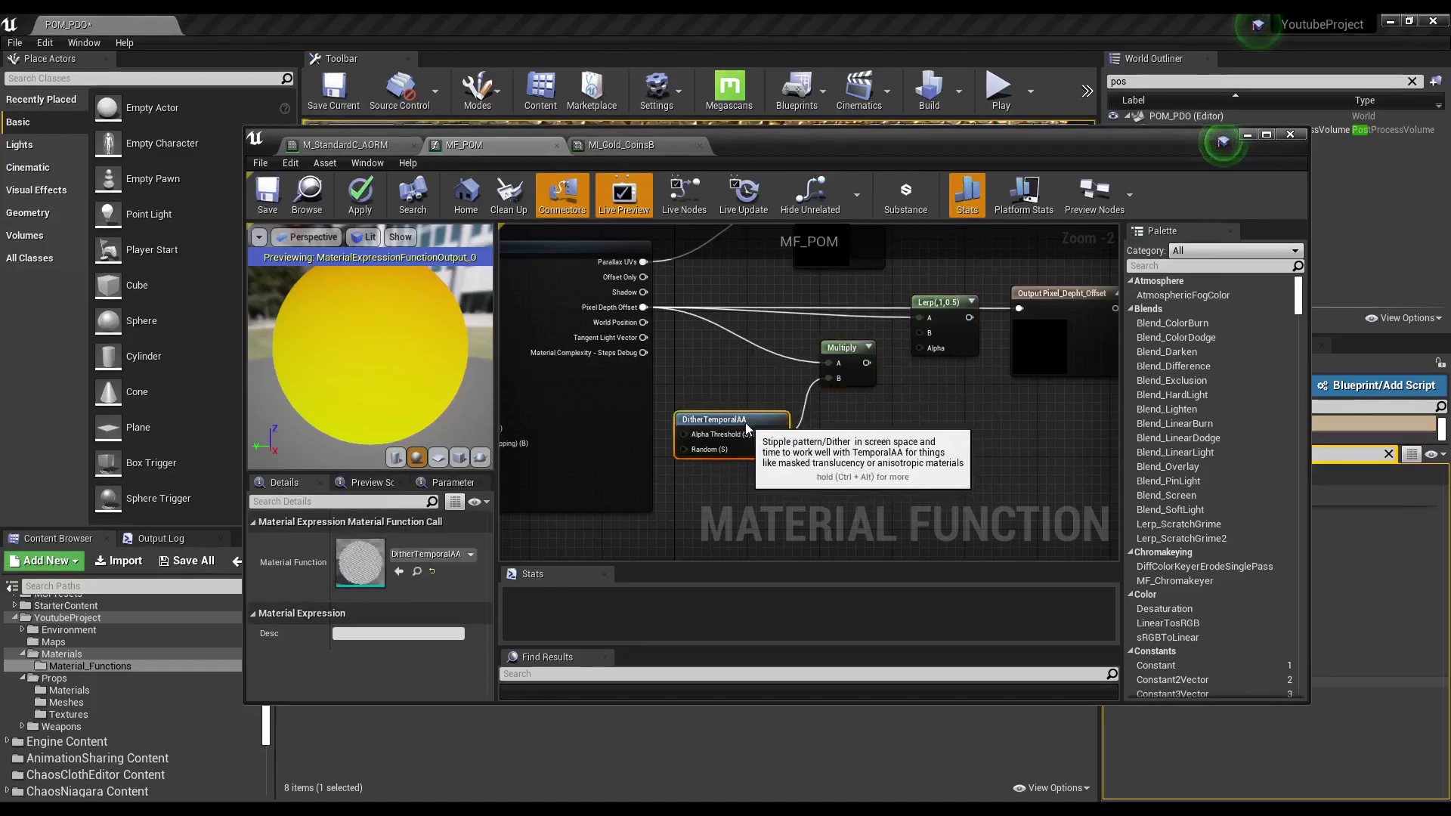
left_click_drag(849, 350, 923, 334)
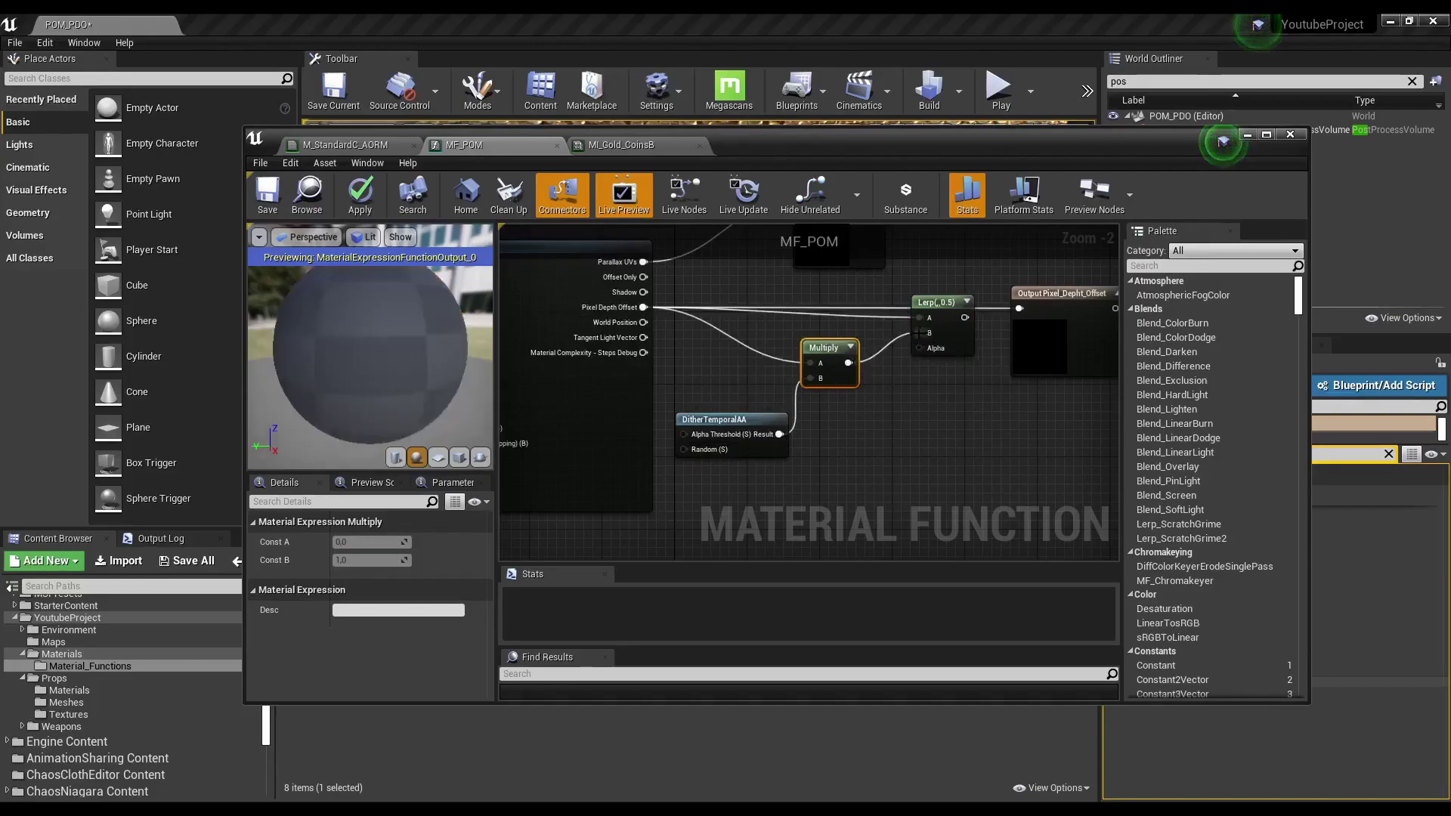
Drive the Lerp Alpha with a new 'Dithered' scalar parameter and feed Lerp into Output Pixel_Depht_Offset.
left_click(841, 456)
type("Dithere")
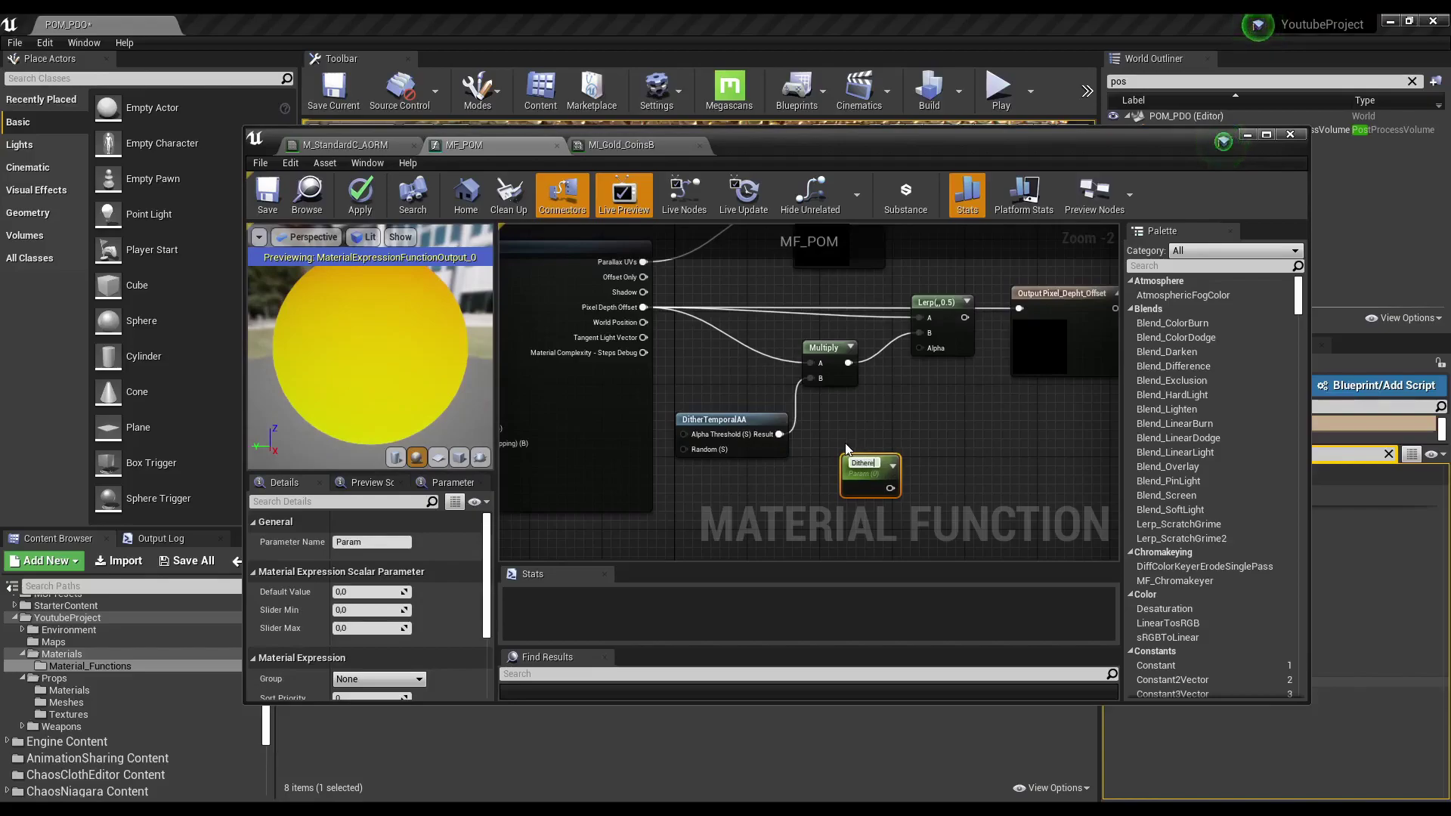
type("d")
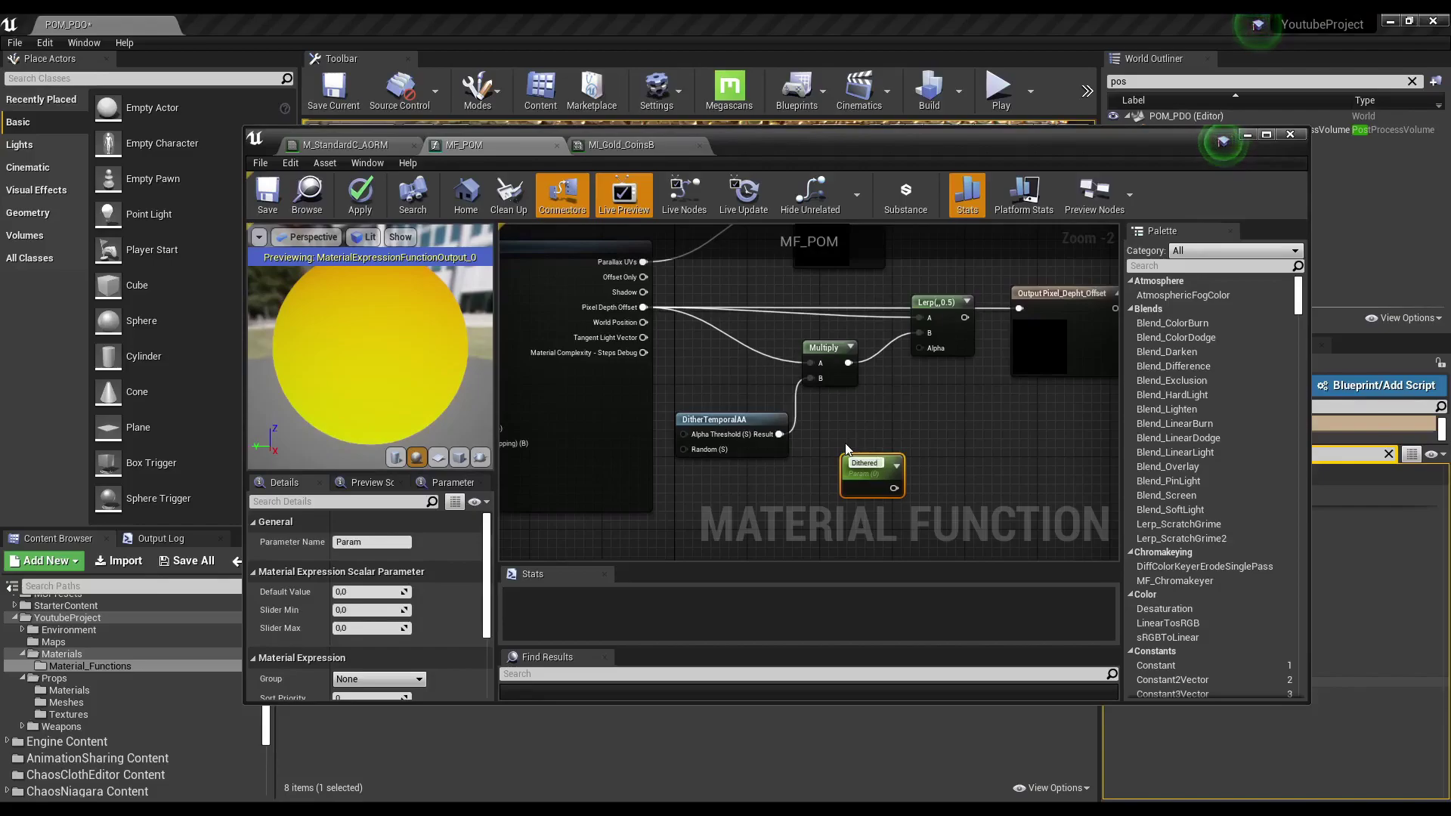
mouse_move(888, 486)
left_mouse_down()
mouse_move(921, 347)
mouse_move(967, 264)
left_mouse_up()
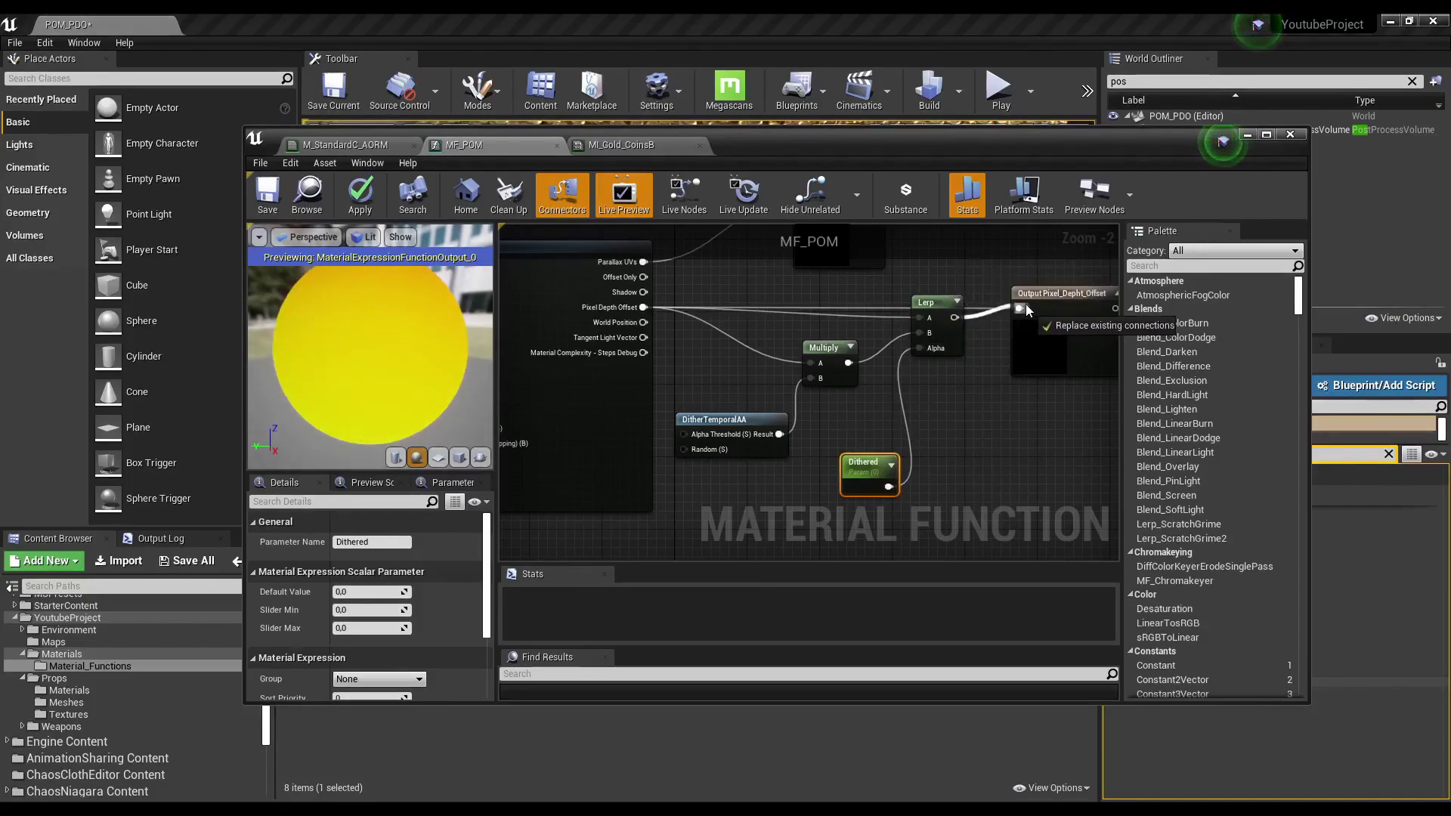
left_click_drag(967, 264, 1020, 308)
left_click_drag(954, 355, 954, 346)
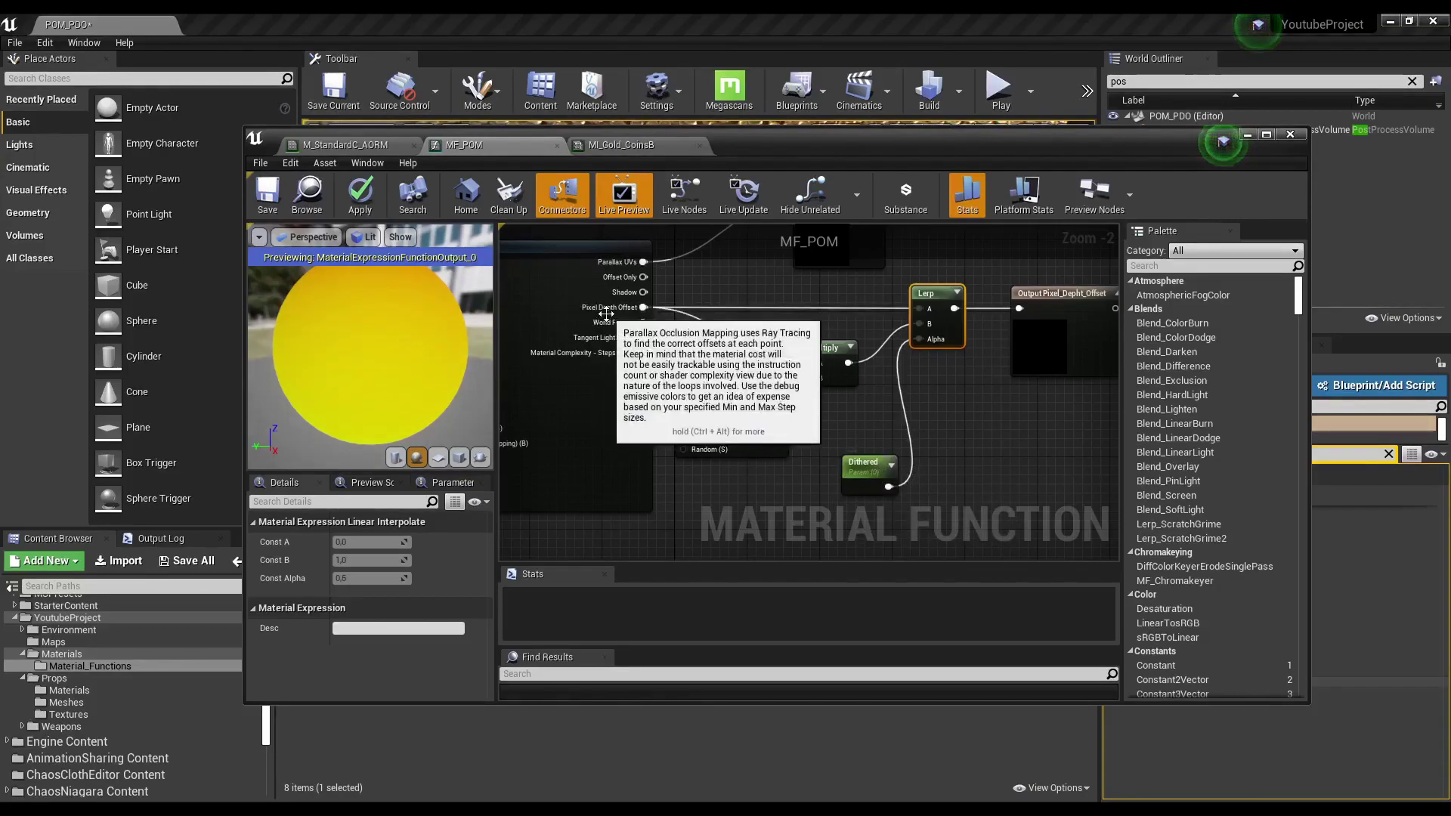
mouse_move(640, 308)
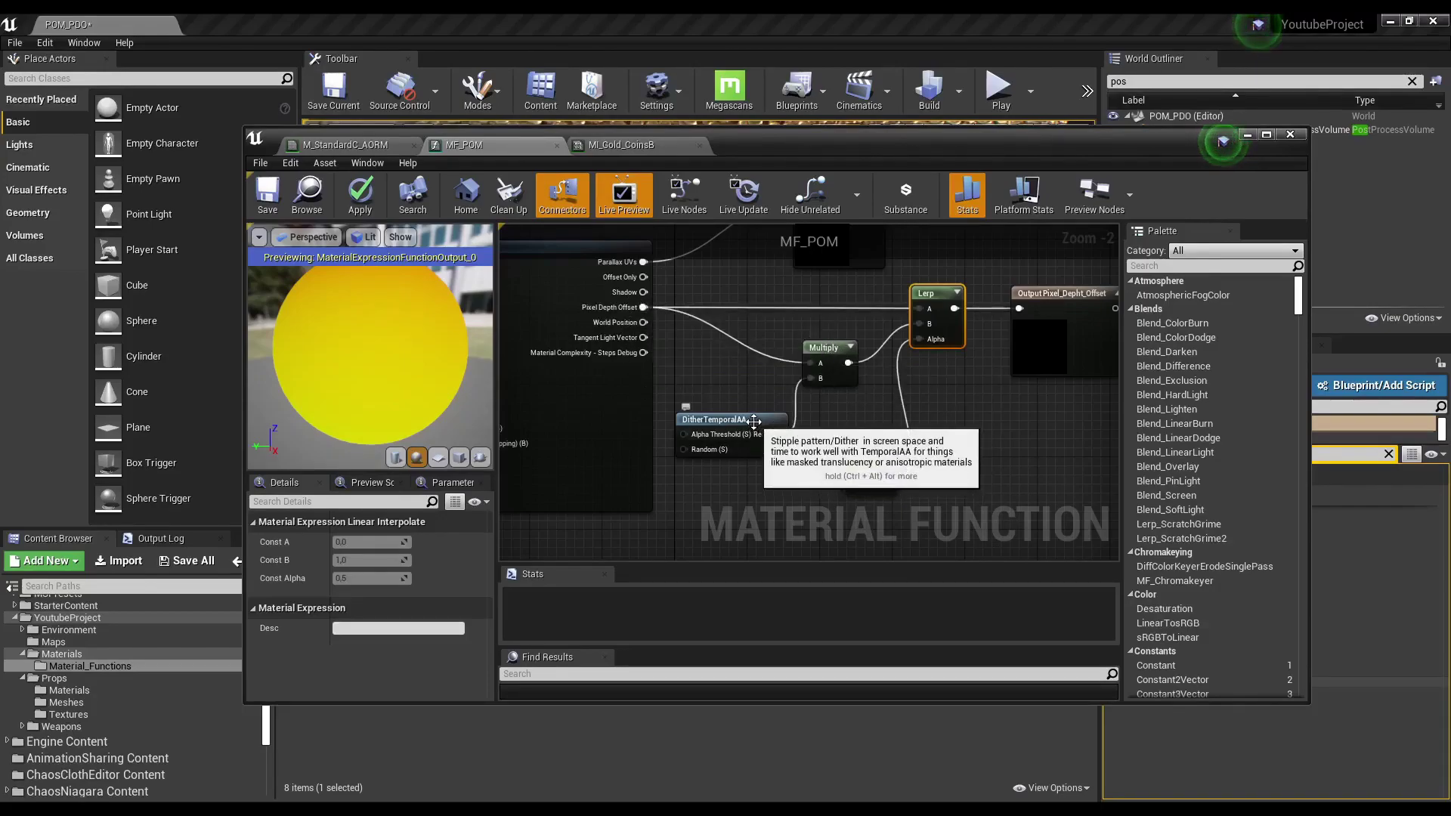
left_click_drag(867, 479, 853, 473)
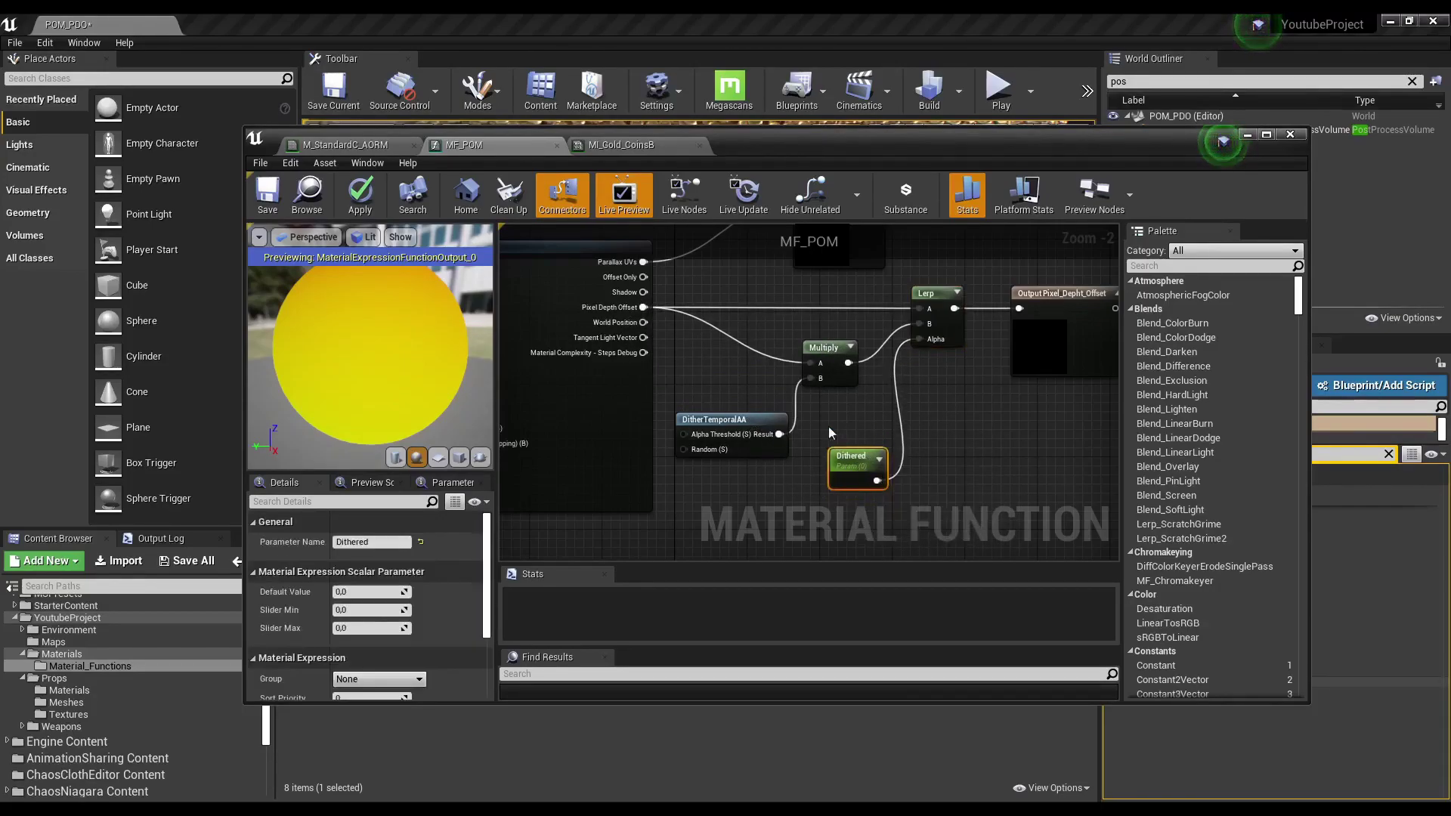
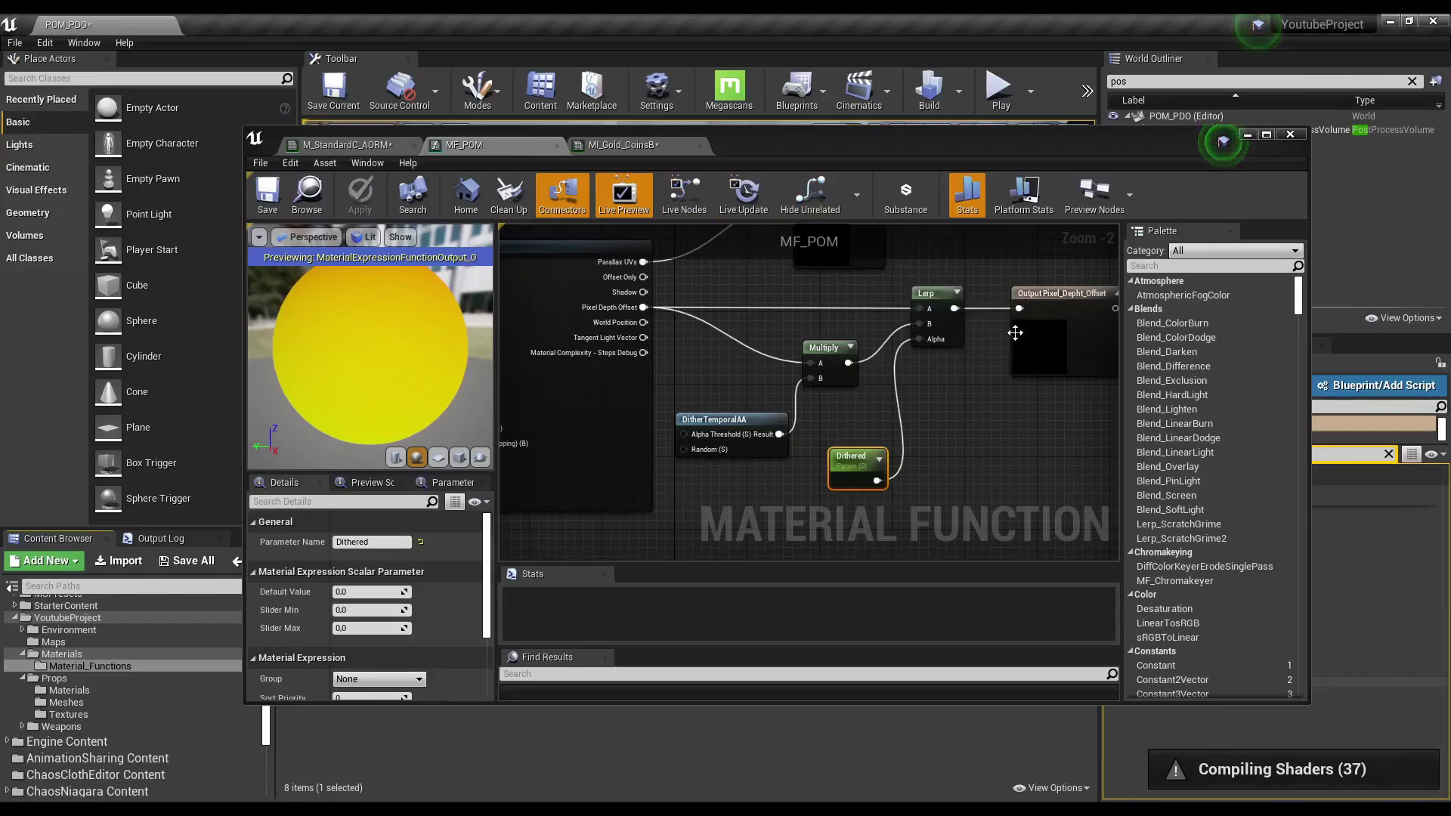
Save the M_StandardC_AORM material and move the material editor window aside.
left_click(389, 146)
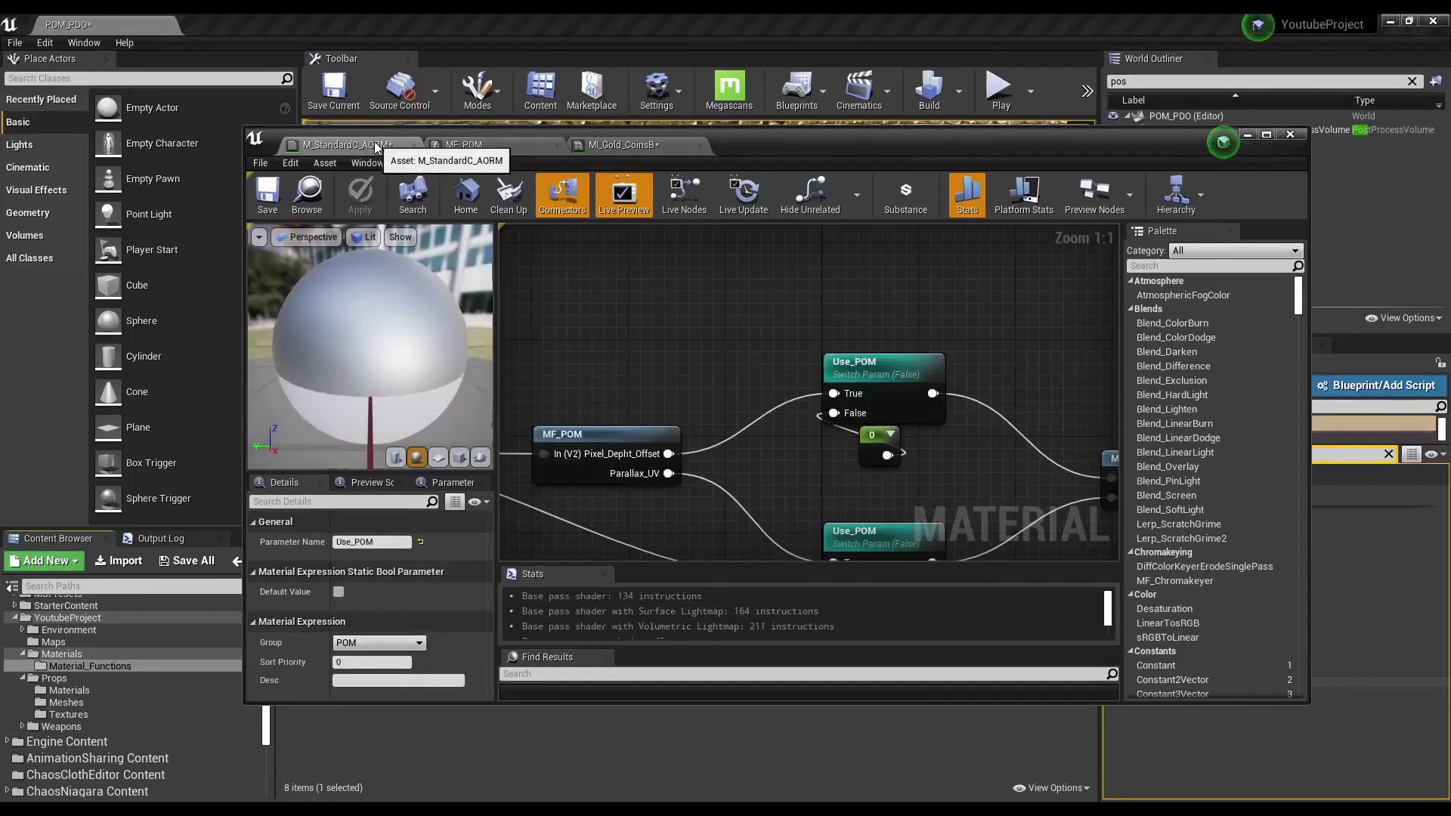
left_click(279, 188)
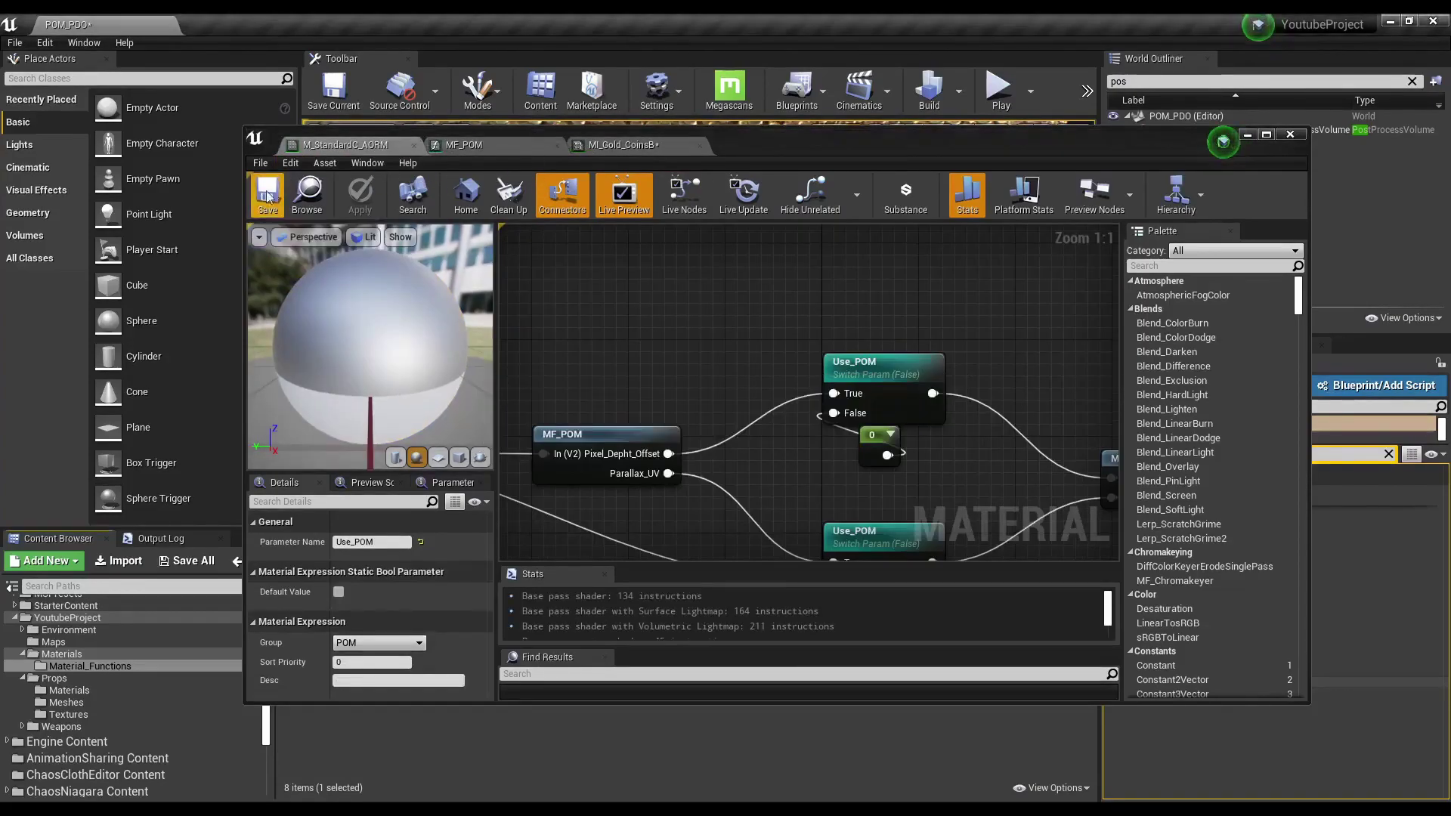
left_click(650, 144)
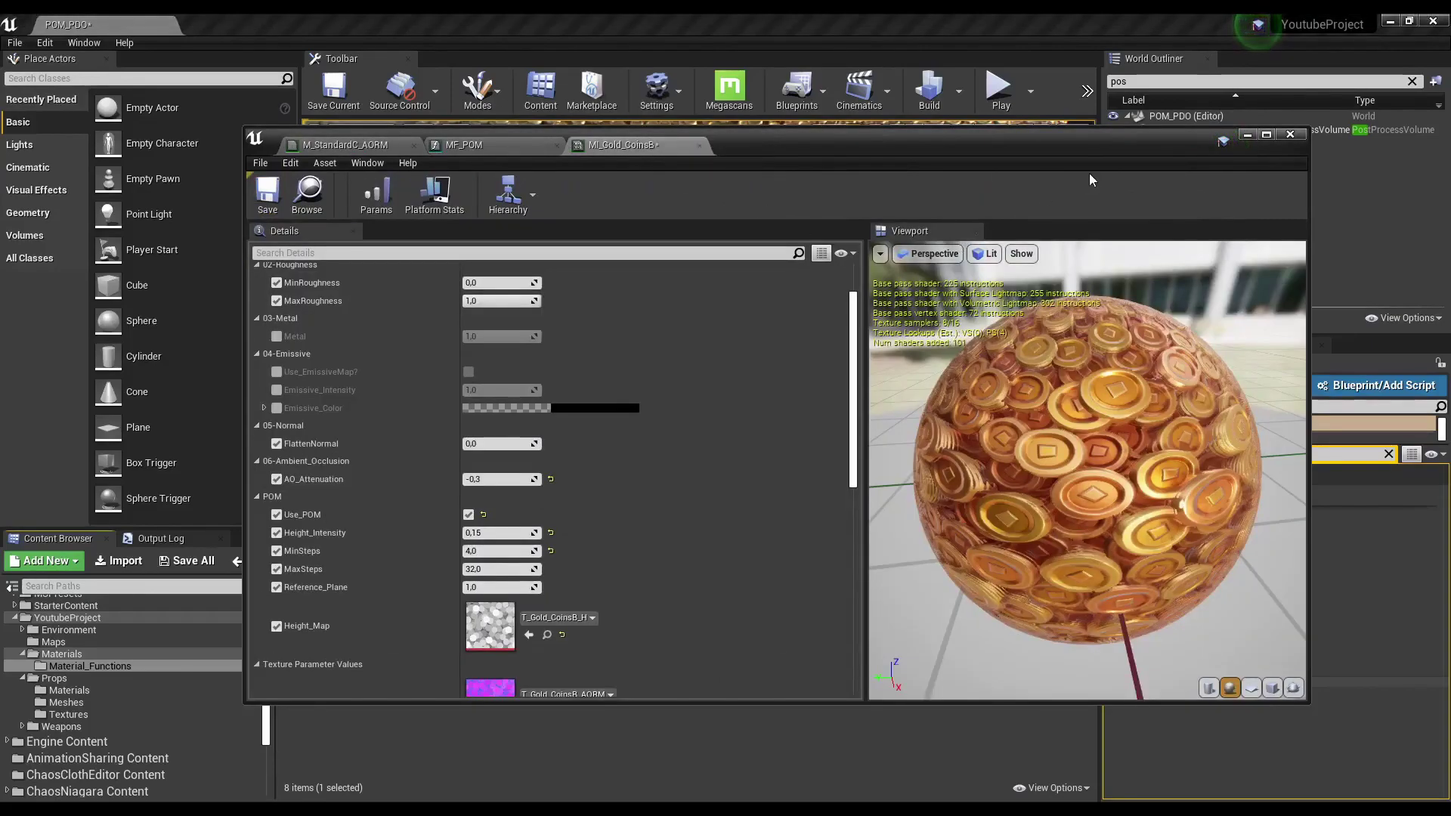
mouse_move(848, 145)
left_mouse_down()
mouse_move(948, 146)
mouse_move(1263, 91)
mouse_move(1172, 120)
left_mouse_up()
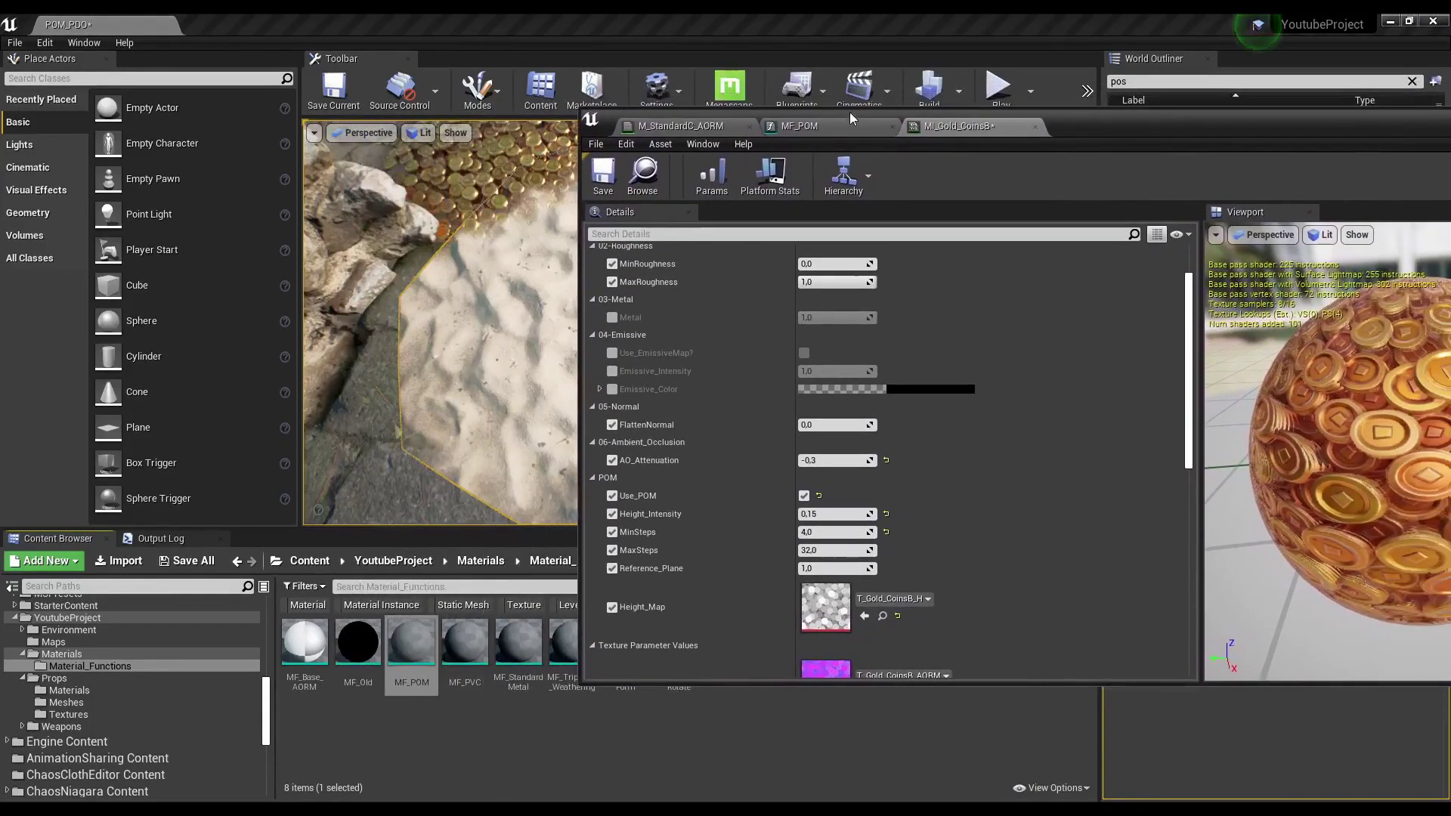
left_click(700, 127)
In MF_POM, put the Dithered parameter in the POM group with Sort Priority 5.
left_click(831, 127)
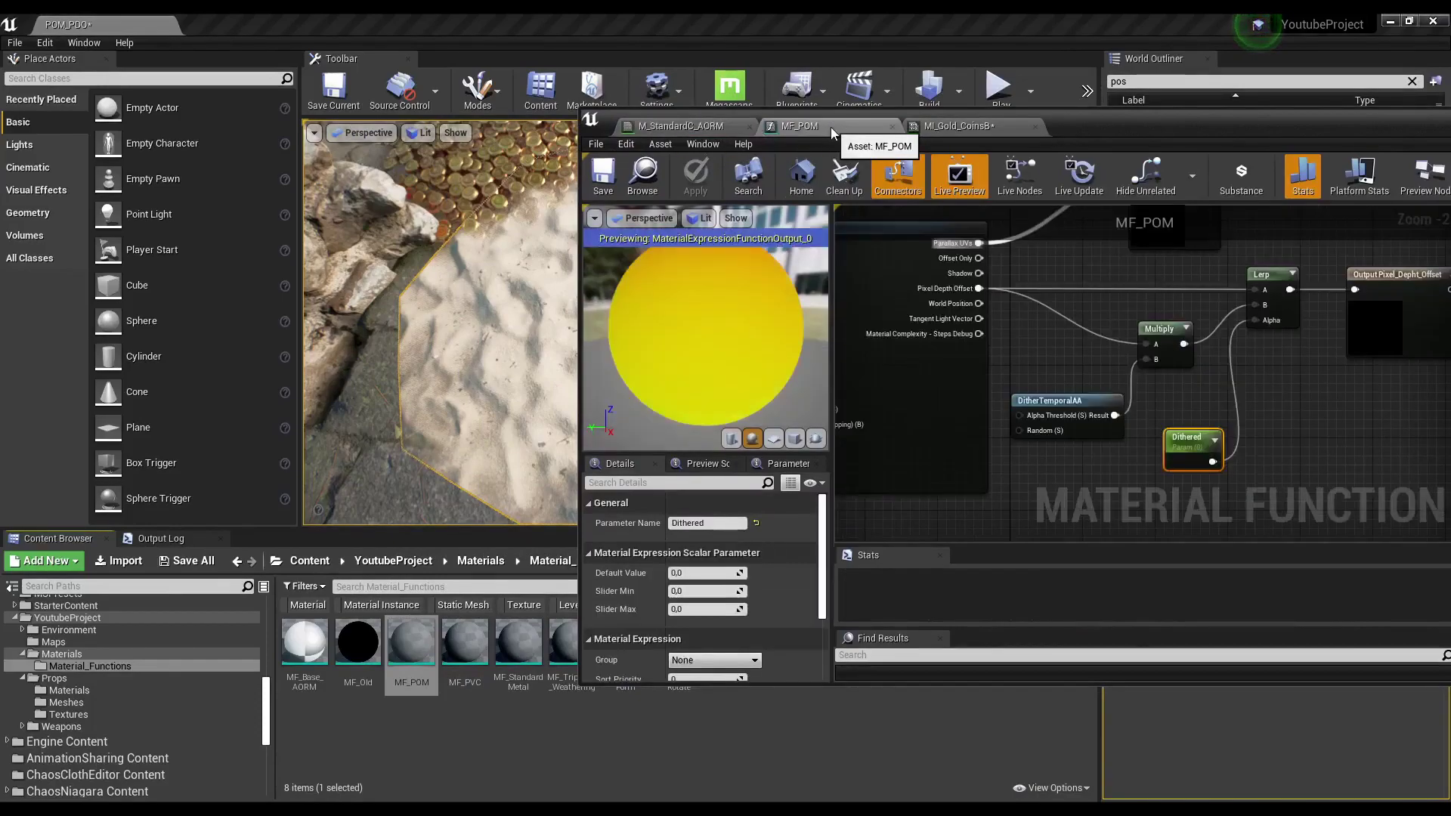
left_click(755, 662)
left_click(710, 680)
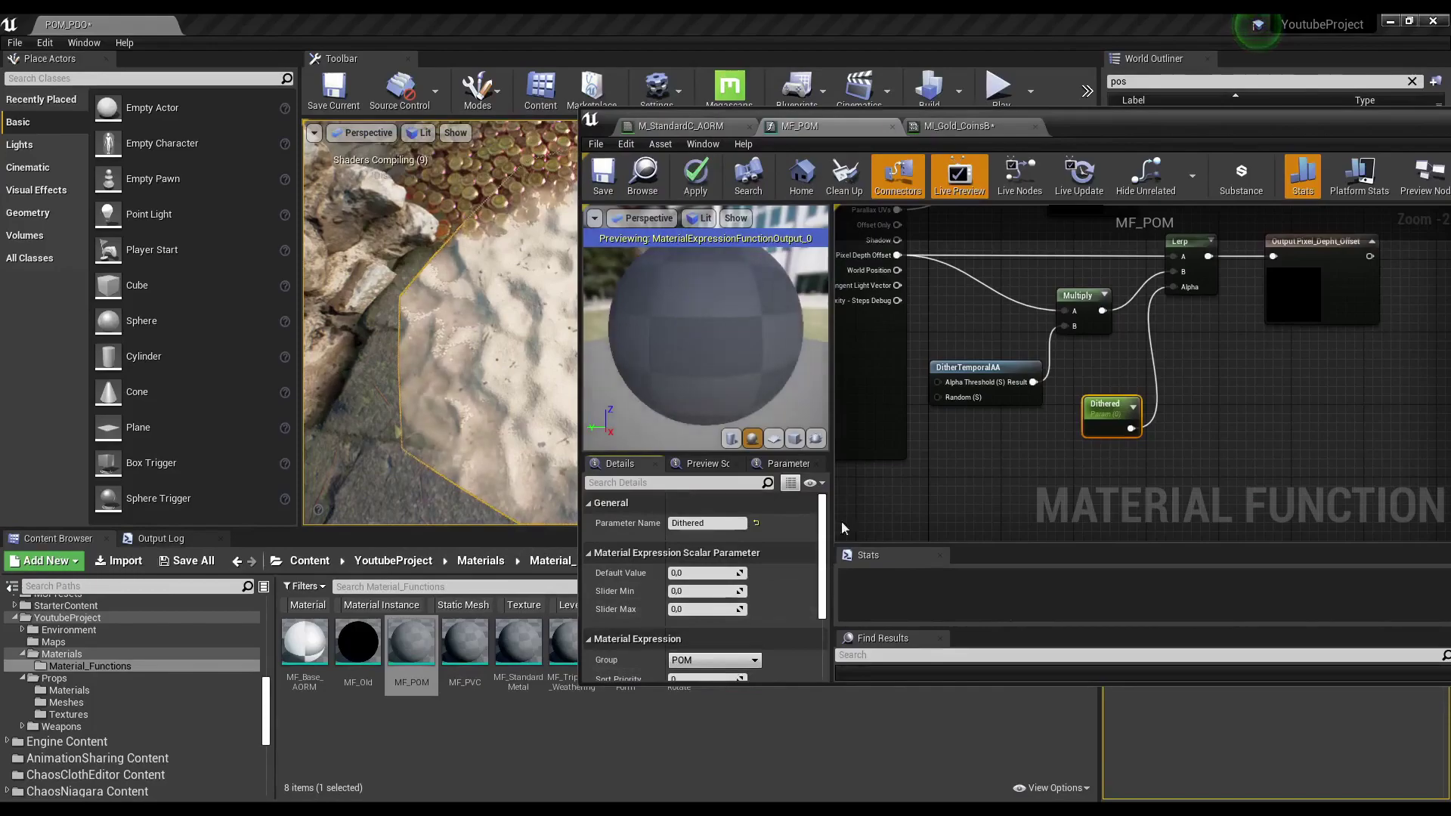
scroll(720, 598, "down", 3)
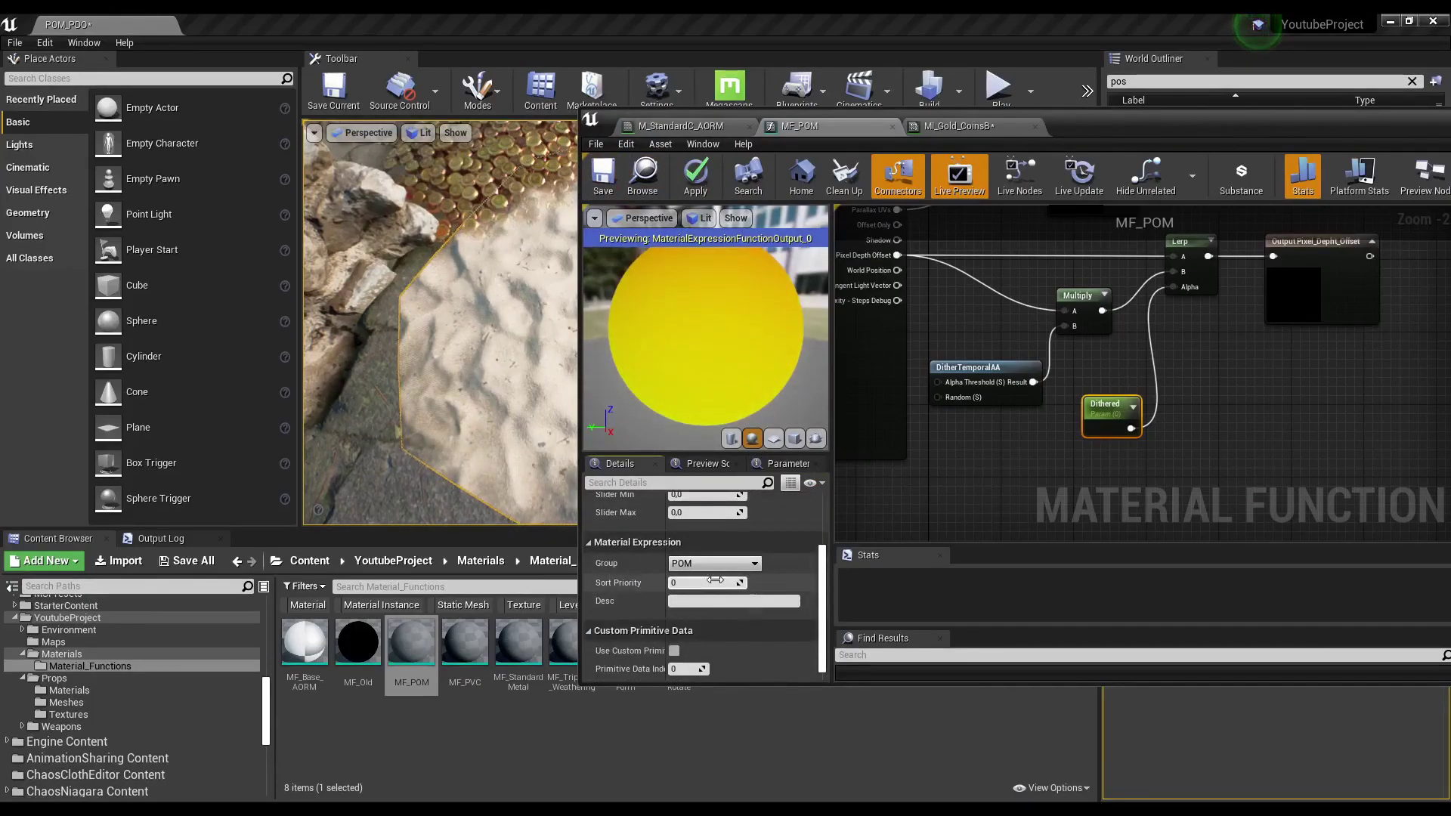
left_click(715, 580)
type("5")
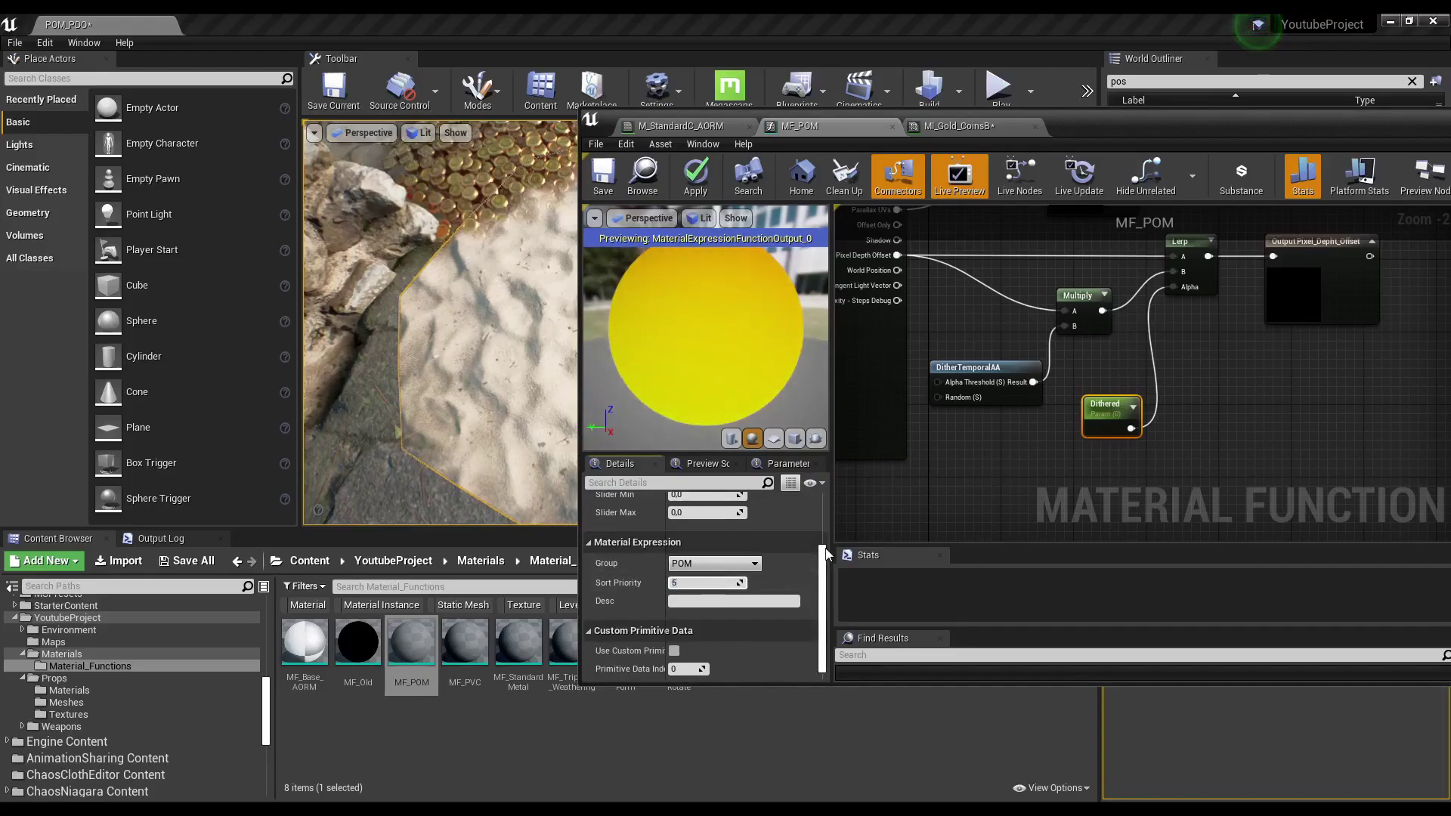
left_click(942, 505)
Give the Height_Map parameter Sort Priority 6 and save MF_POM.
right_click_drag(941, 501, 965, 249)
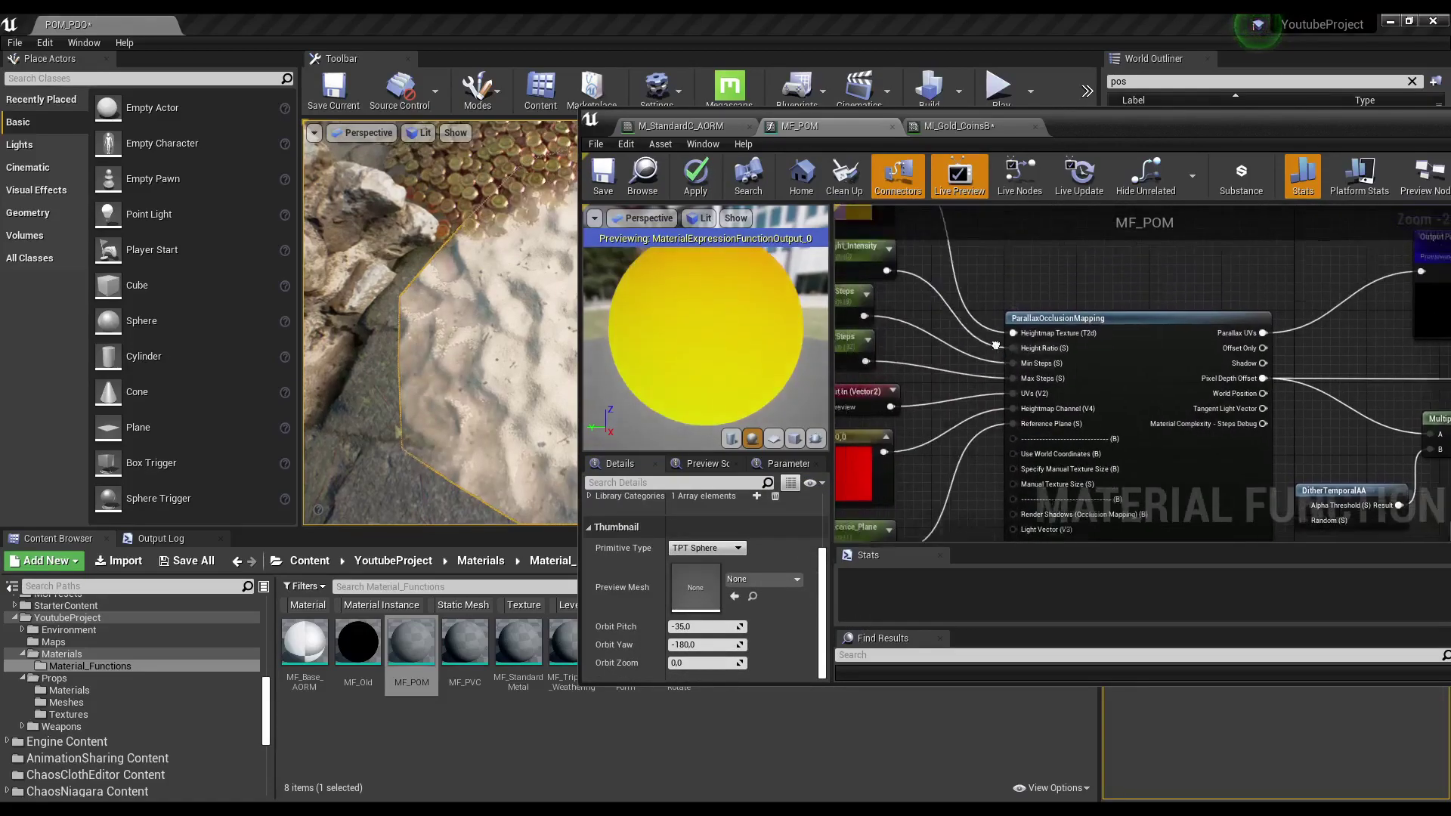
left_click(964, 250)
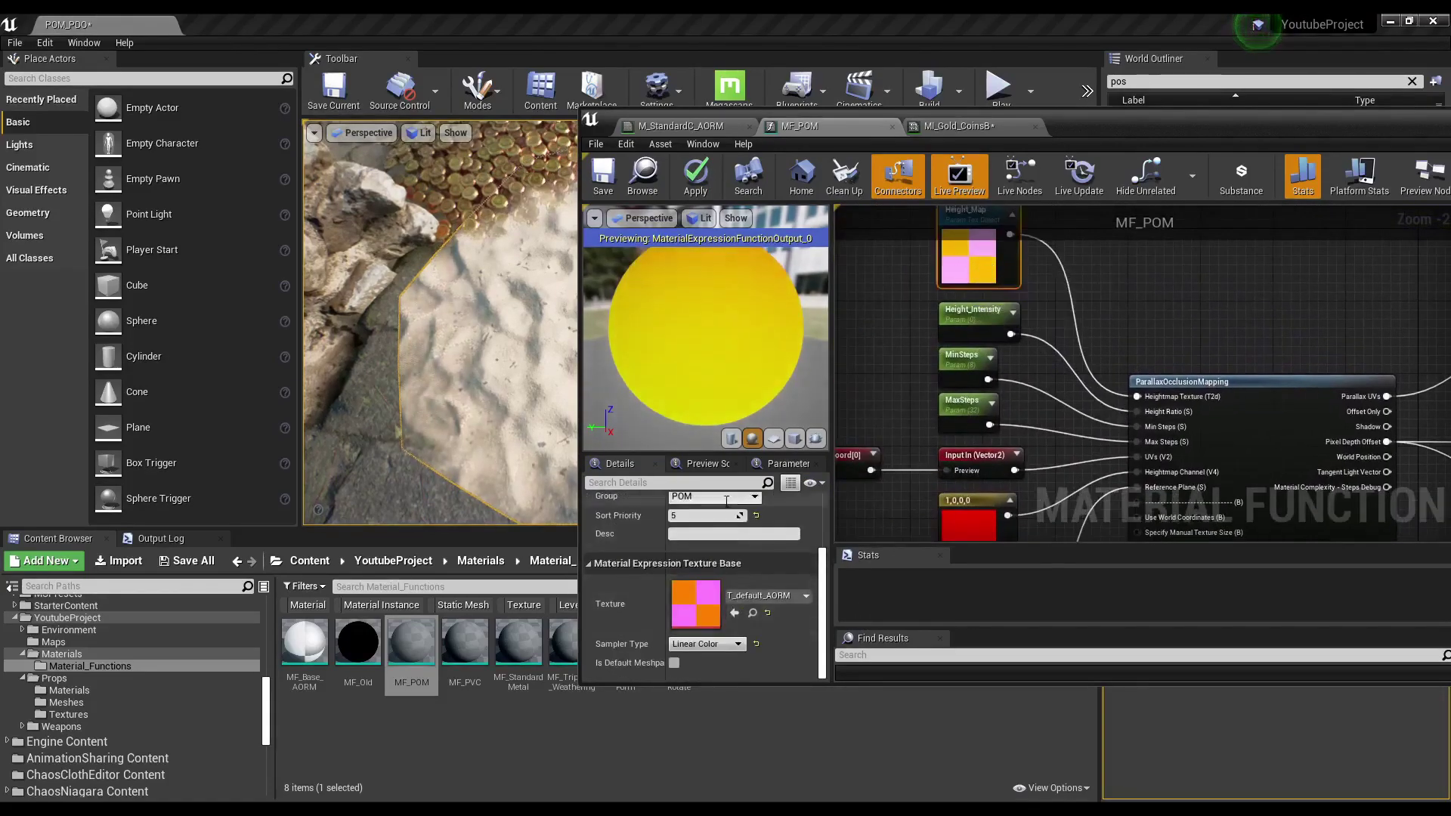
scroll(706, 515, "up", 2)
key("Return")
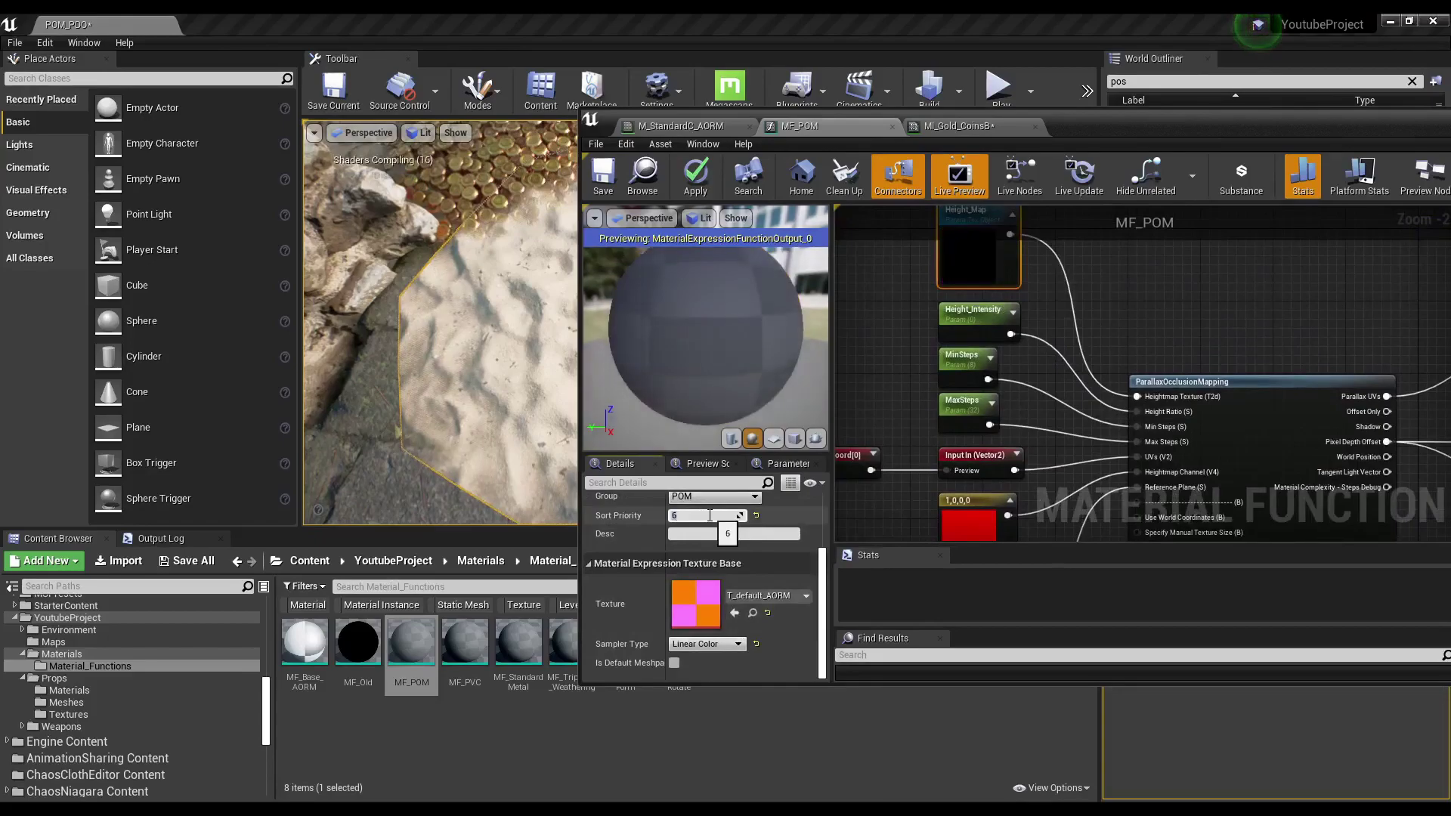
left_click(601, 175)
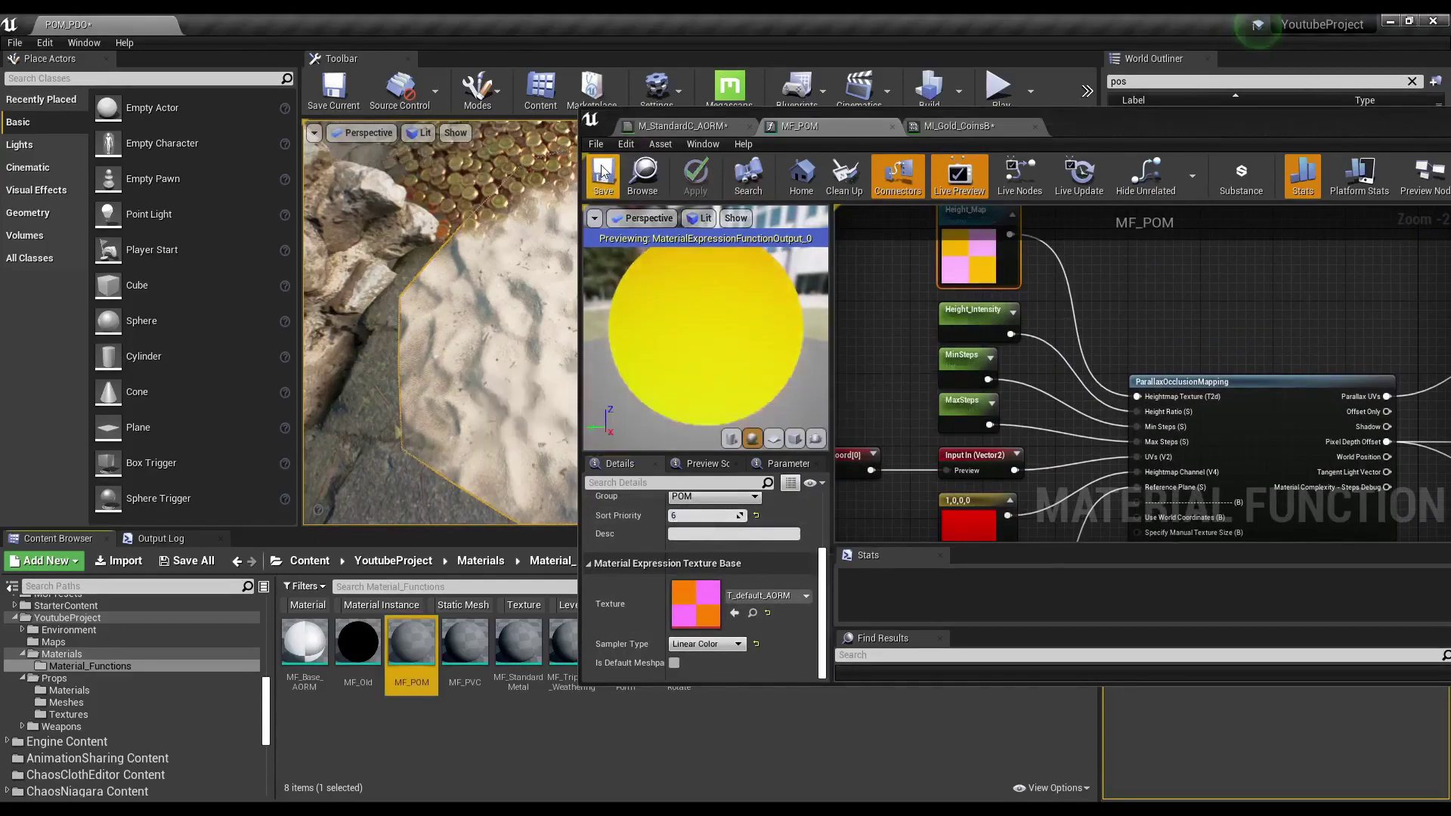
Enable Dithered on MI_SandA, raise it to about 0.23, and close the instance editor.
left_click(916, 126)
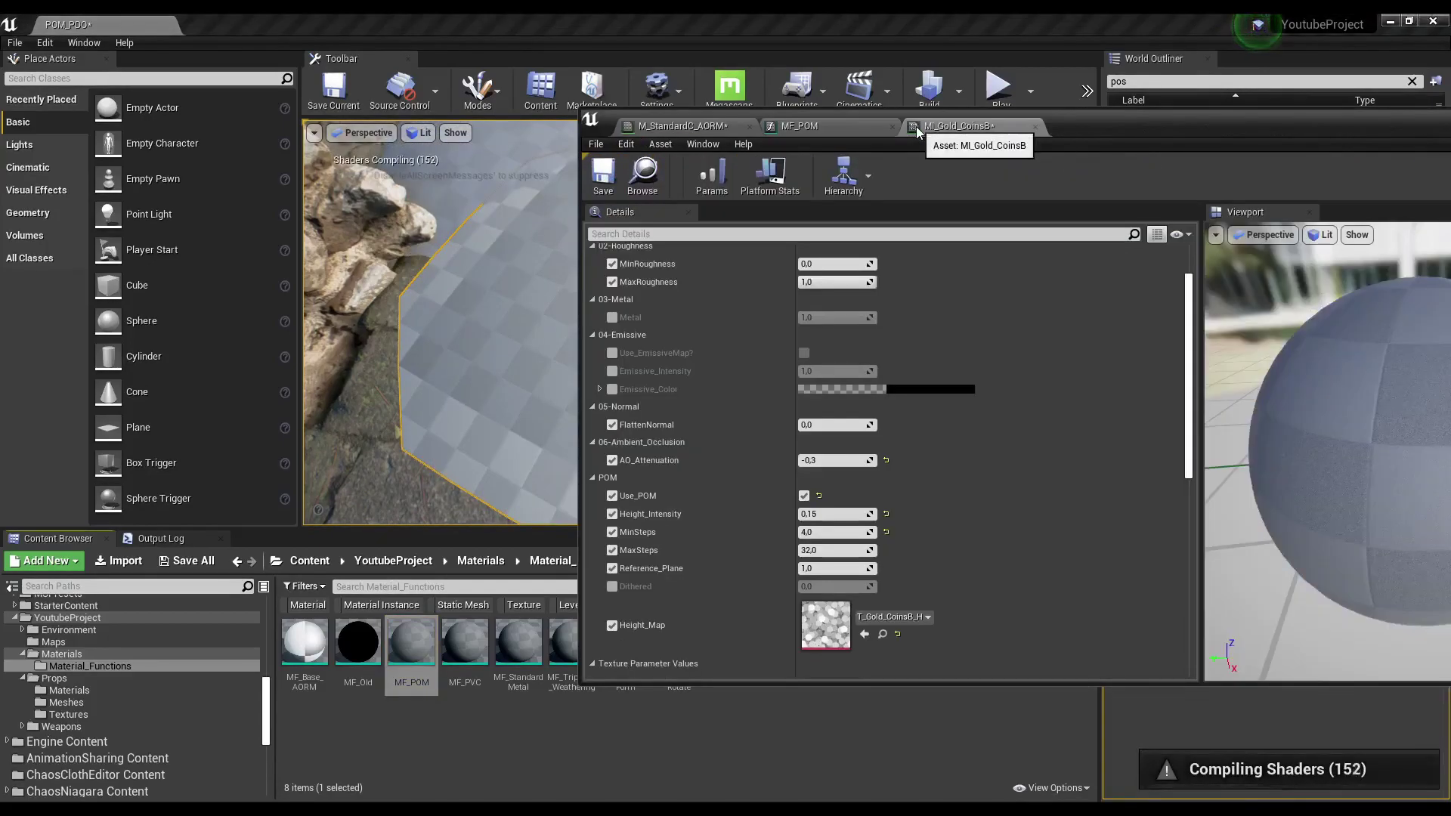
left_click_drag(1161, 61, 1148, 58)
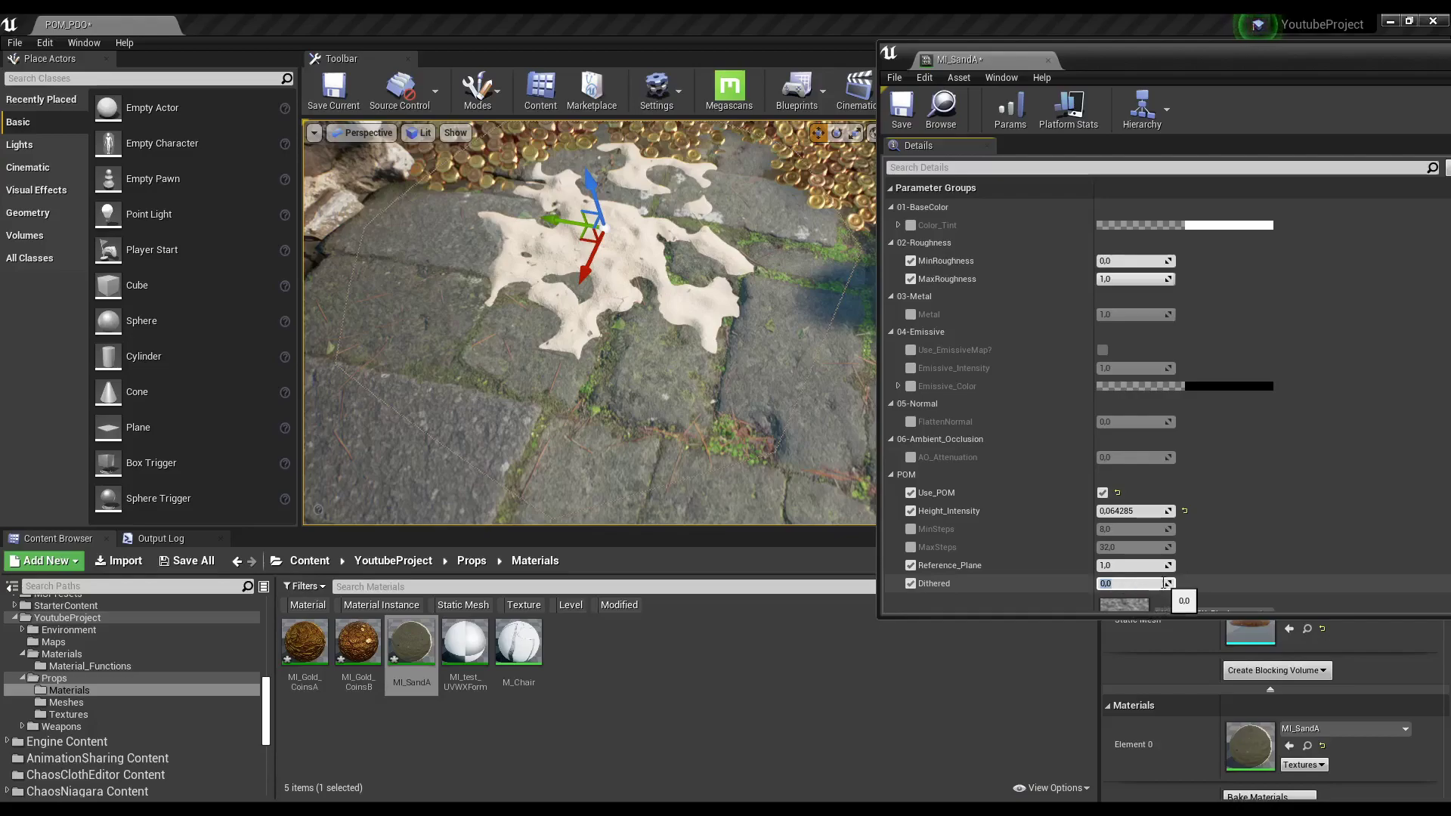
left_click_drag(1164, 584, 1287, 585)
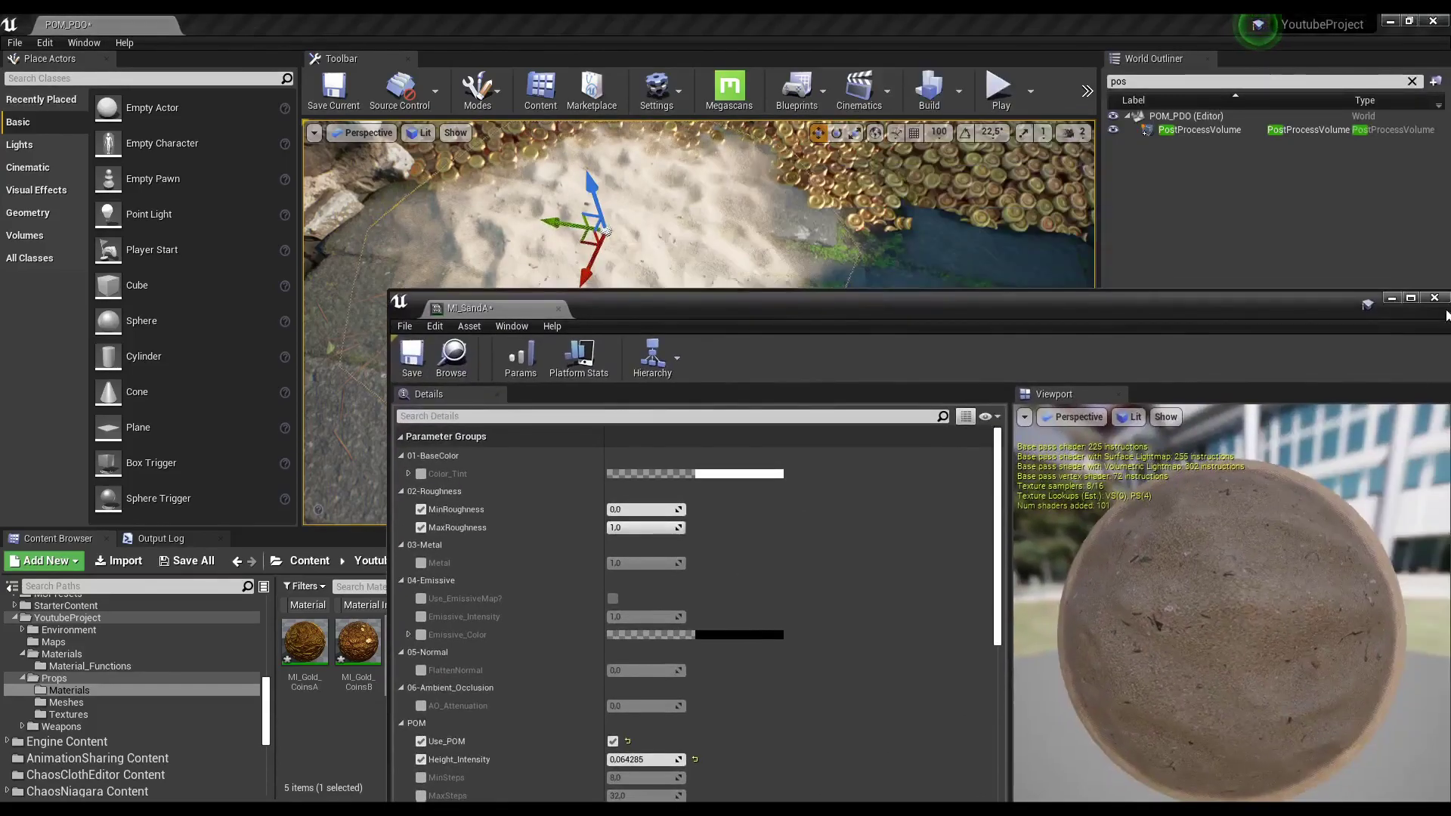
left_click(1436, 298)
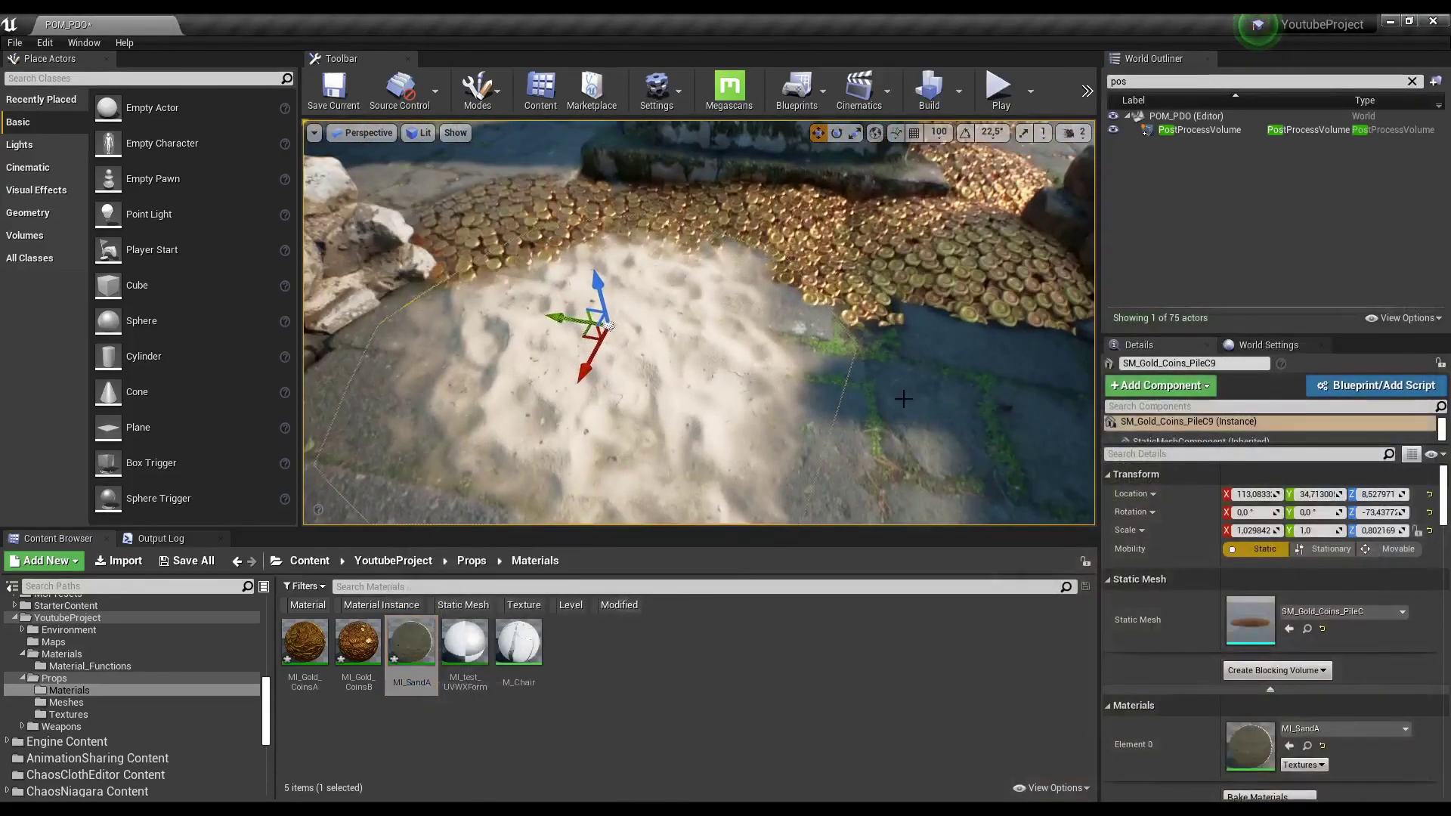
In fullscreen viewport, move the sand patch across the coin path to beside the stairs.
key("F11")
right_click_drag(731, 378, 660, 314)
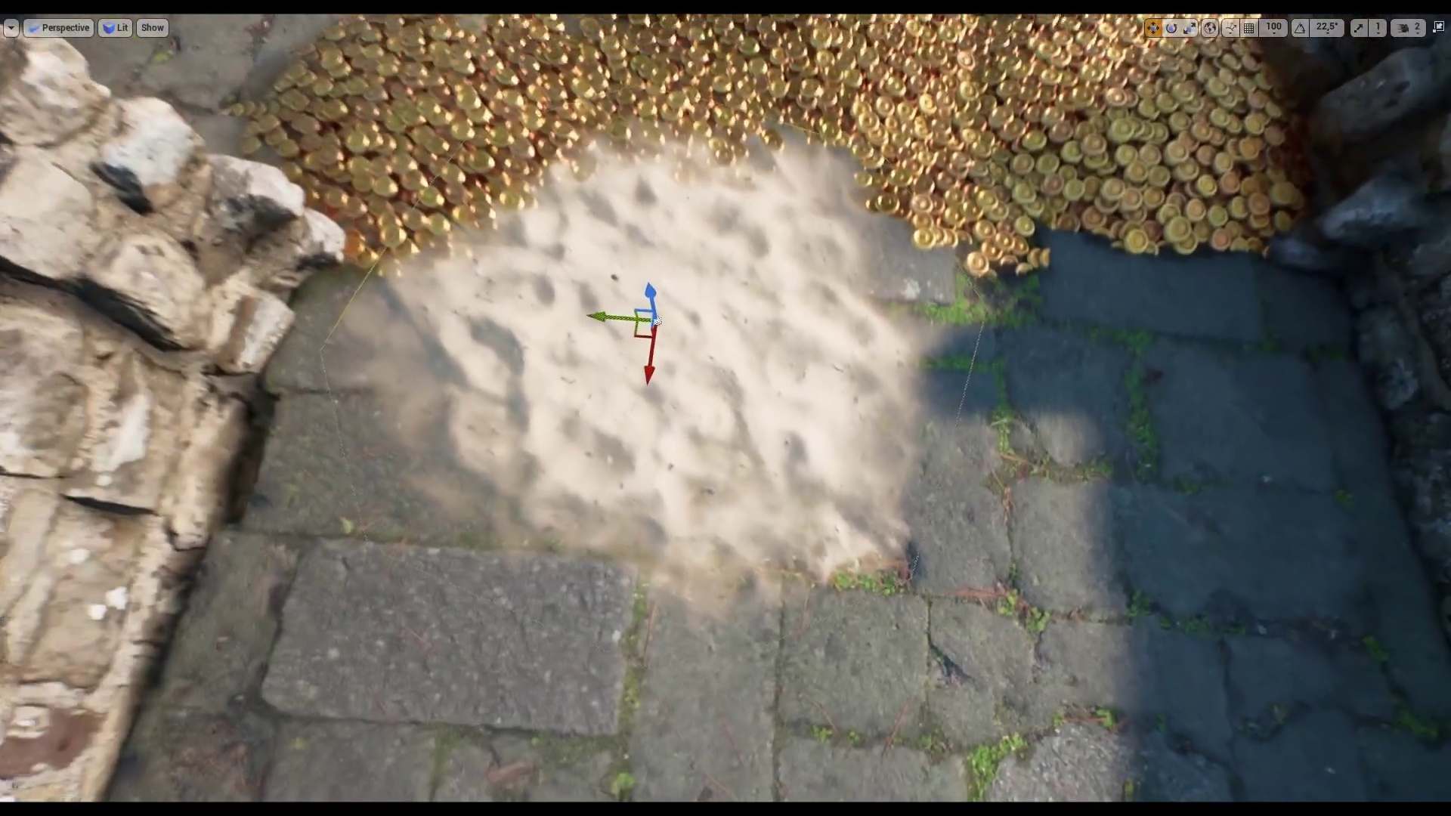
mouse_move(658, 323)
left_mouse_down()
mouse_move(589, 310)
mouse_move(418, 334)
left_mouse_up()
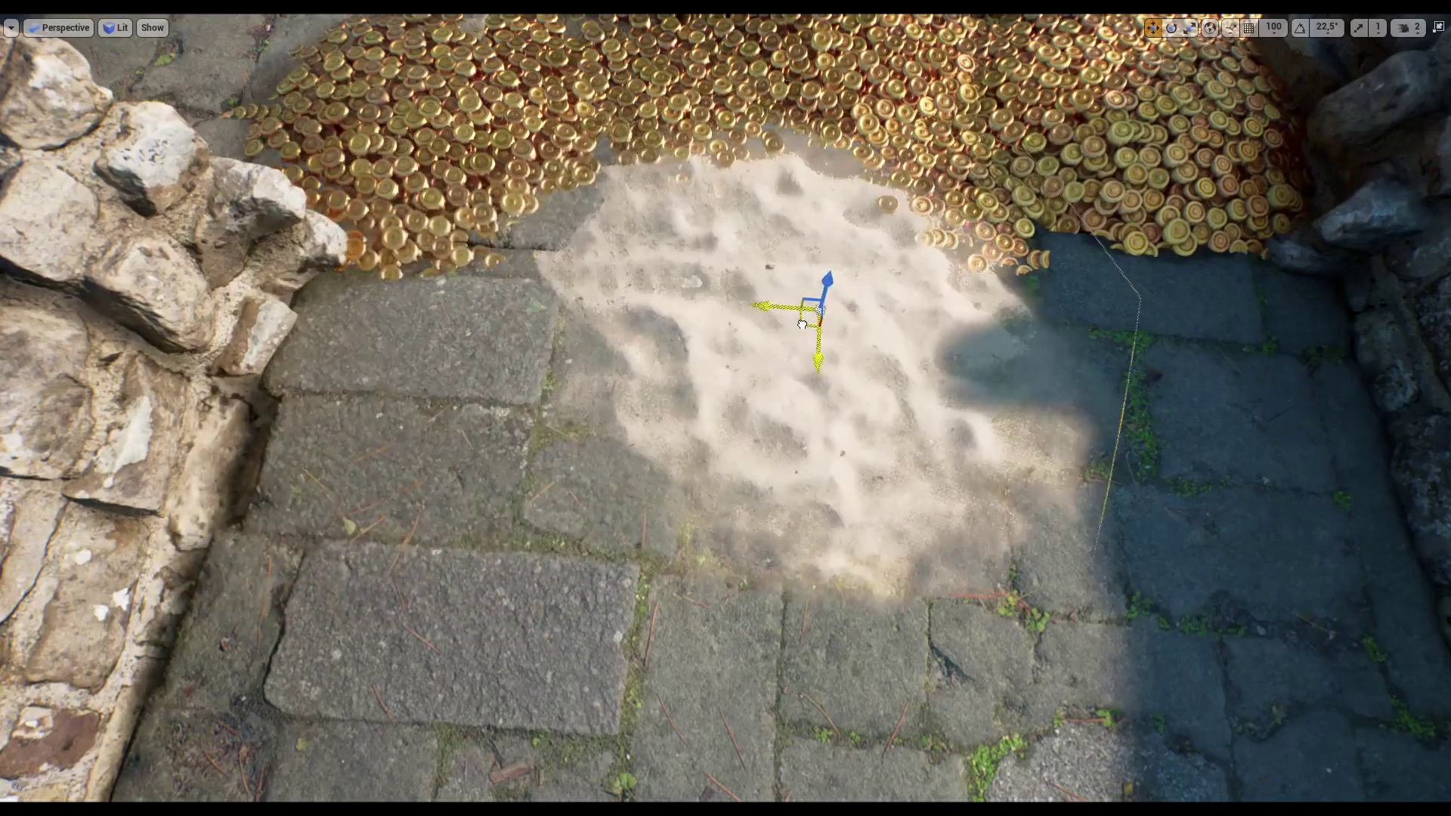
left_click_drag(418, 335, 737, 317)
mouse_move(757, 375)
left_mouse_down("alt")
mouse_move(416, 505)
mouse_move(529, 522)
left_mouse_up("alt")
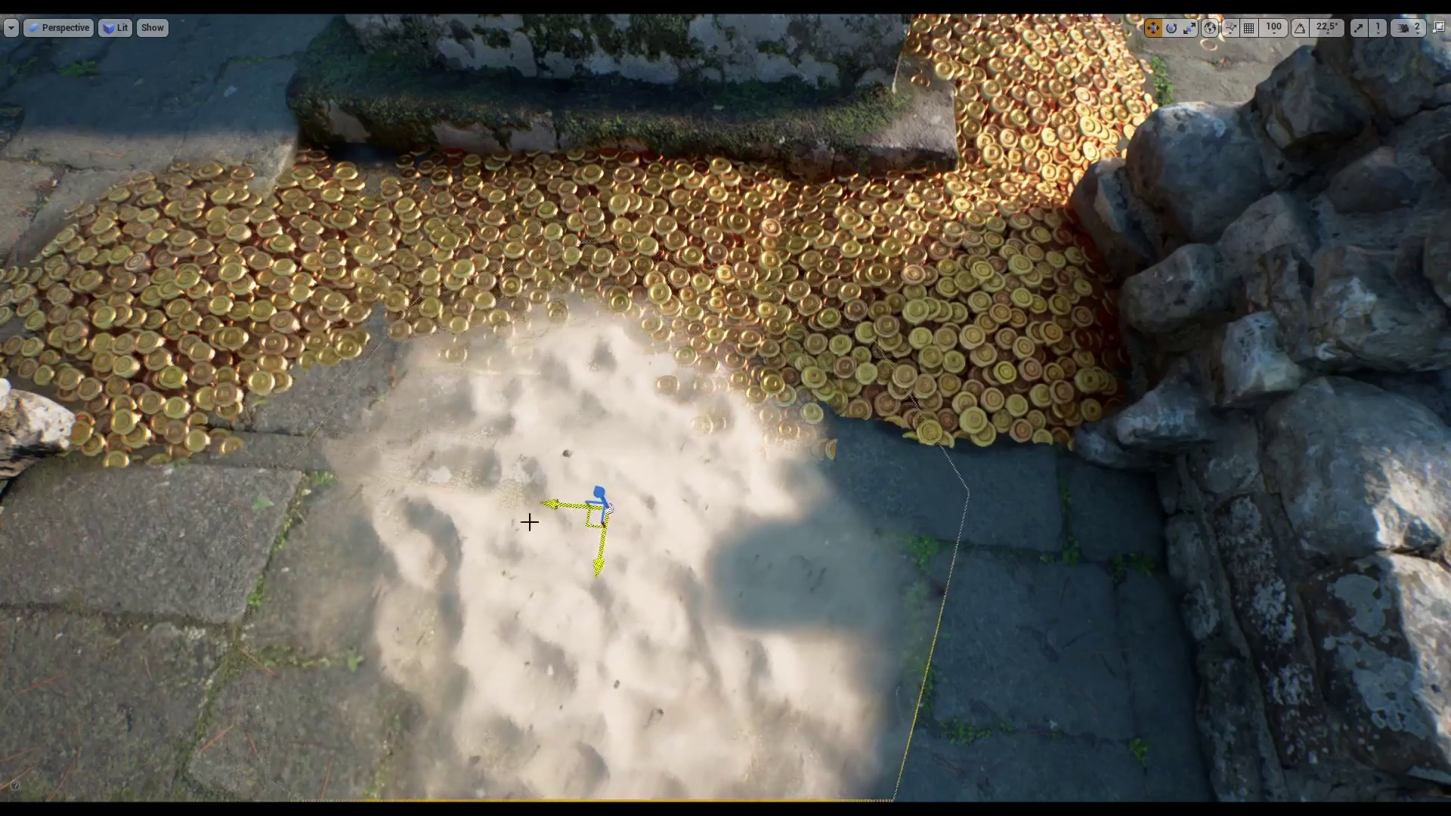
scroll(529, 522, "up", 3)
mouse_move(512, 406)
left_mouse_down()
mouse_move(147, 349)
mouse_move(536, 455)
left_mouse_up()
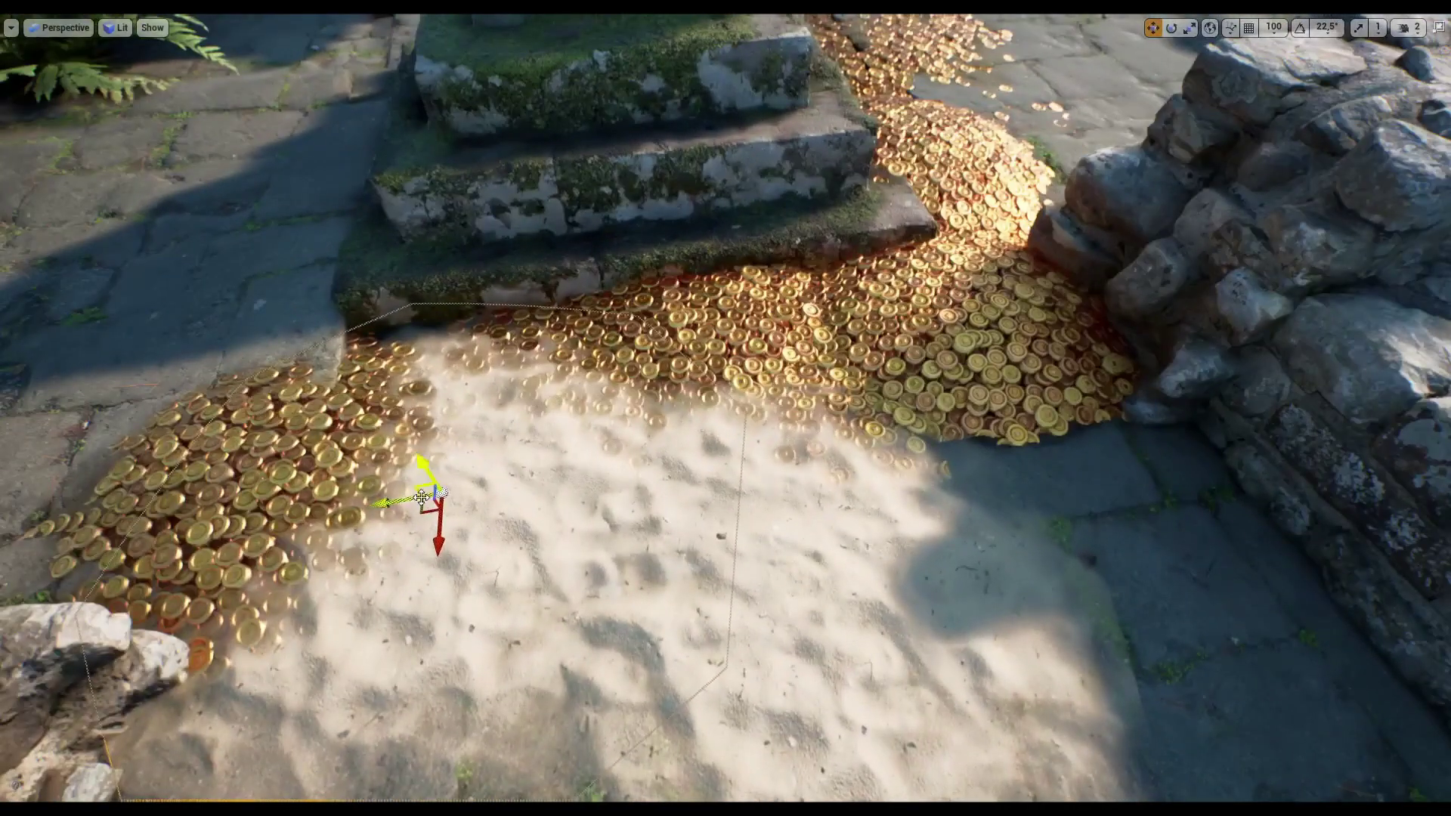
left_click_drag(421, 496, 325, 310)
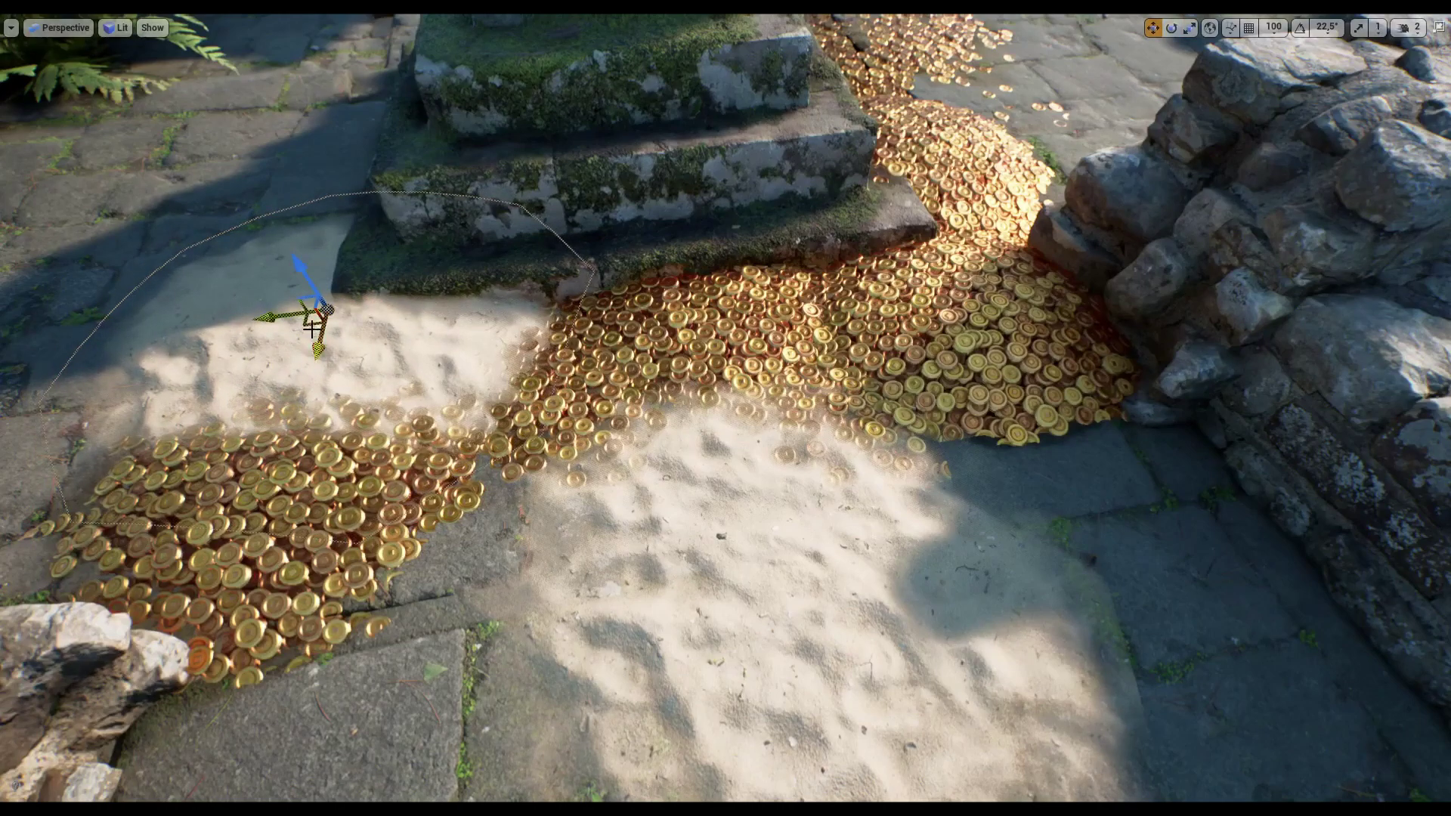
mouse_move(312, 328)
left_mouse_down()
mouse_move(396, 305)
mouse_move(346, 295)
left_mouse_up()
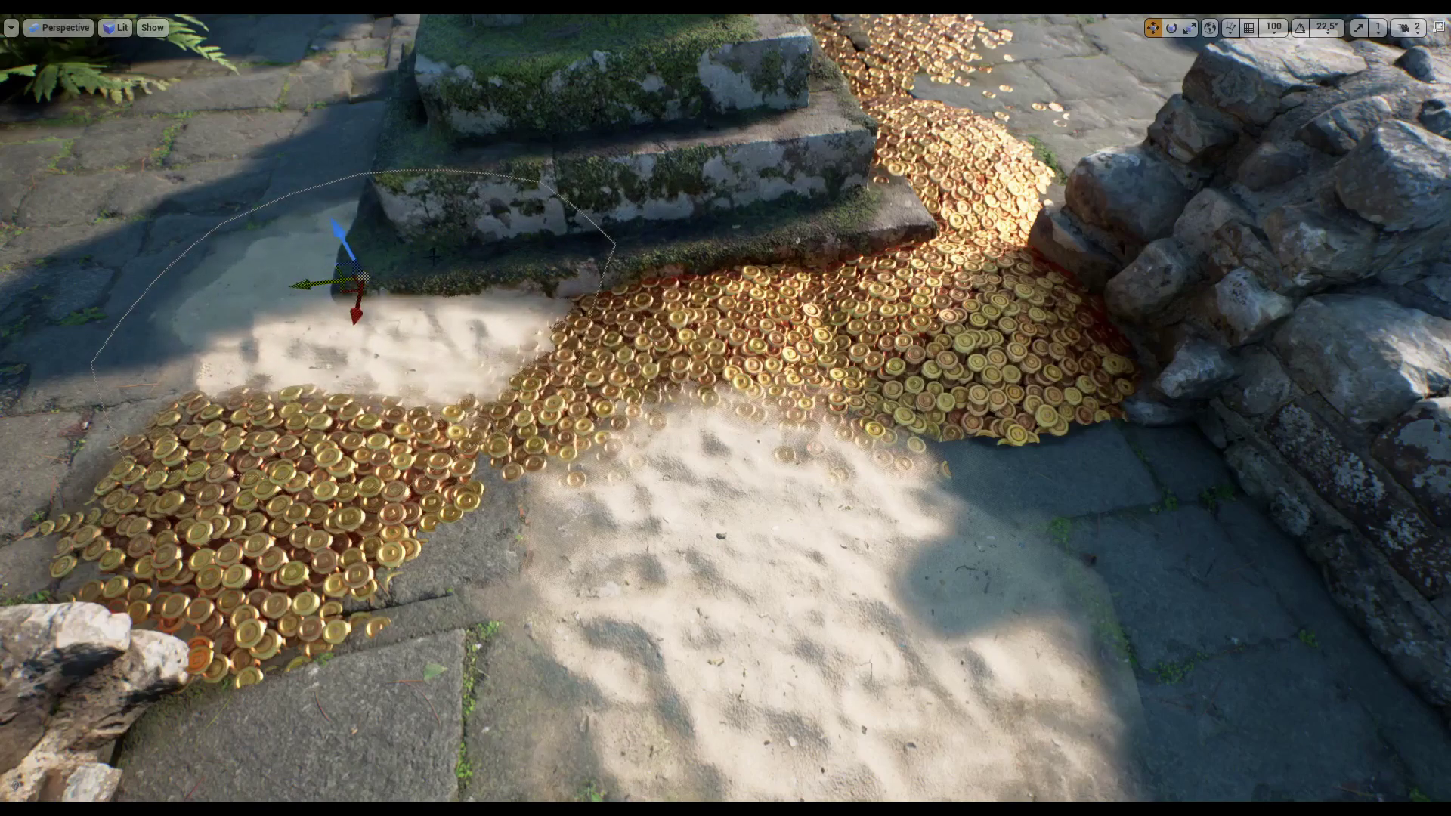
Shift the sand patch left, rotate it, stretch its height, then exit fullscreen viewport.
key("r")
key("w")
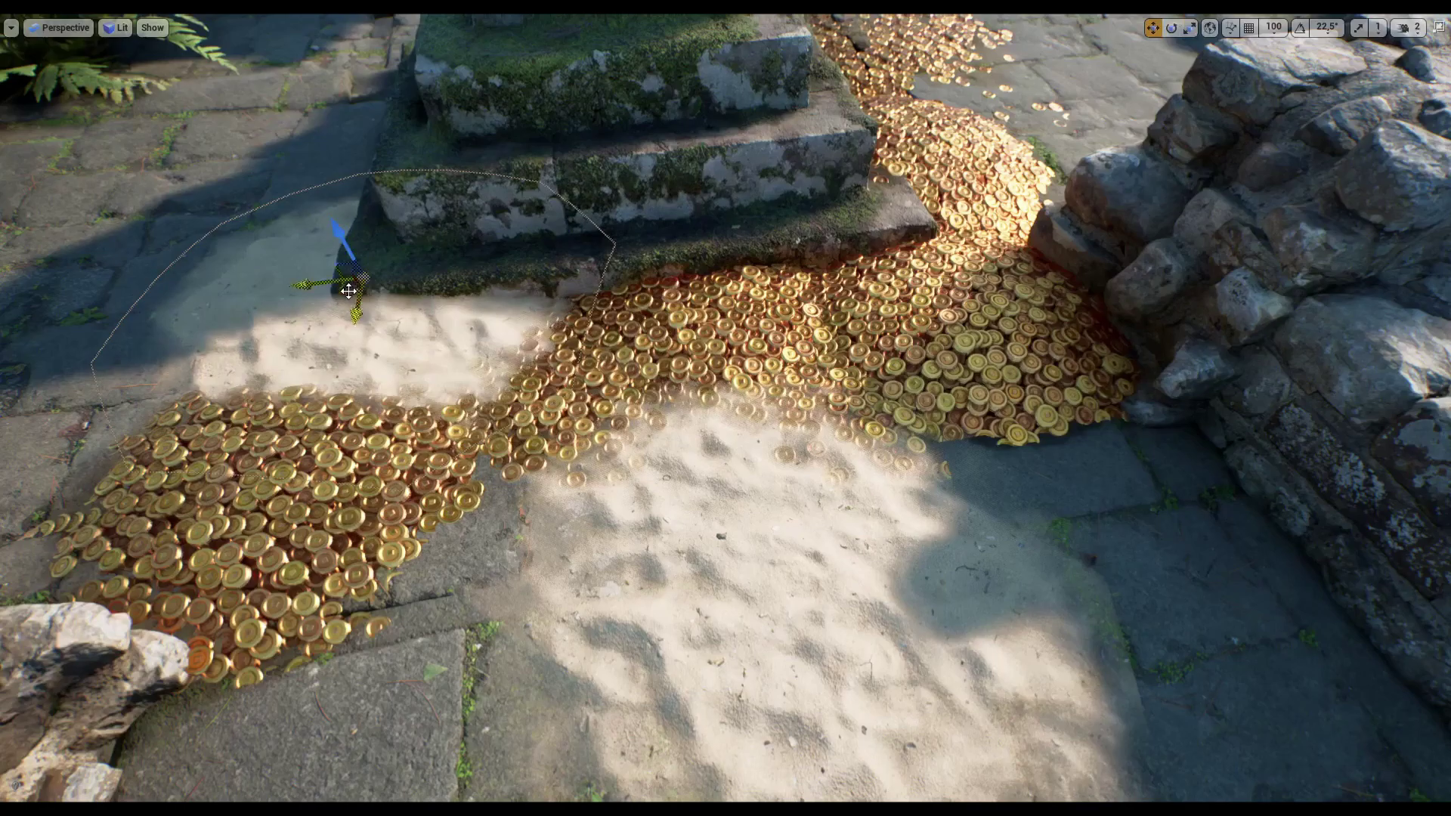
mouse_move(348, 291)
left_mouse_down()
mouse_move(269, 340)
mouse_move(575, 250)
mouse_move(620, 332)
left_mouse_up()
key("e")
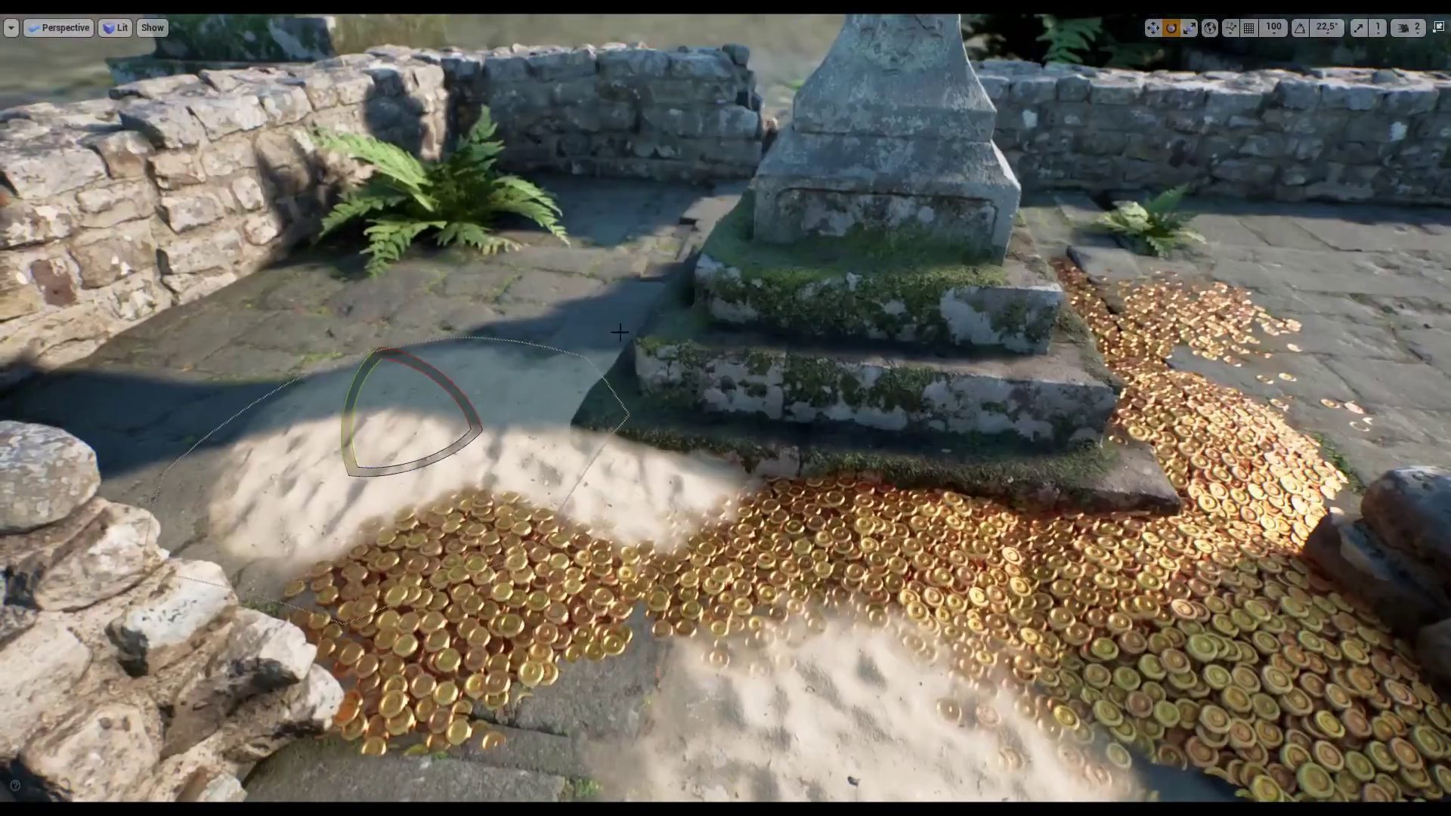
key("r")
left_click_drag(386, 383, 386, 371)
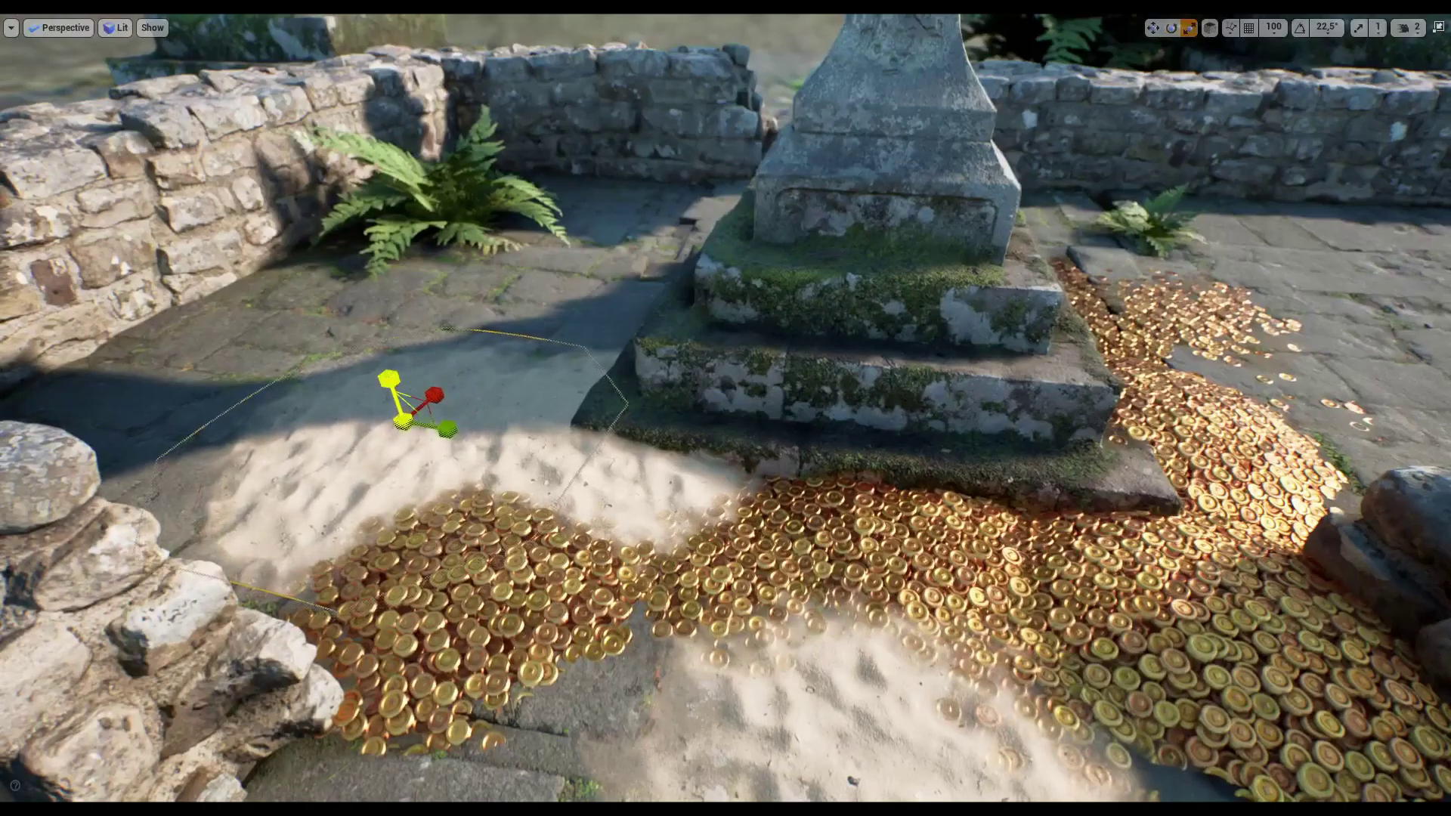
key("w")
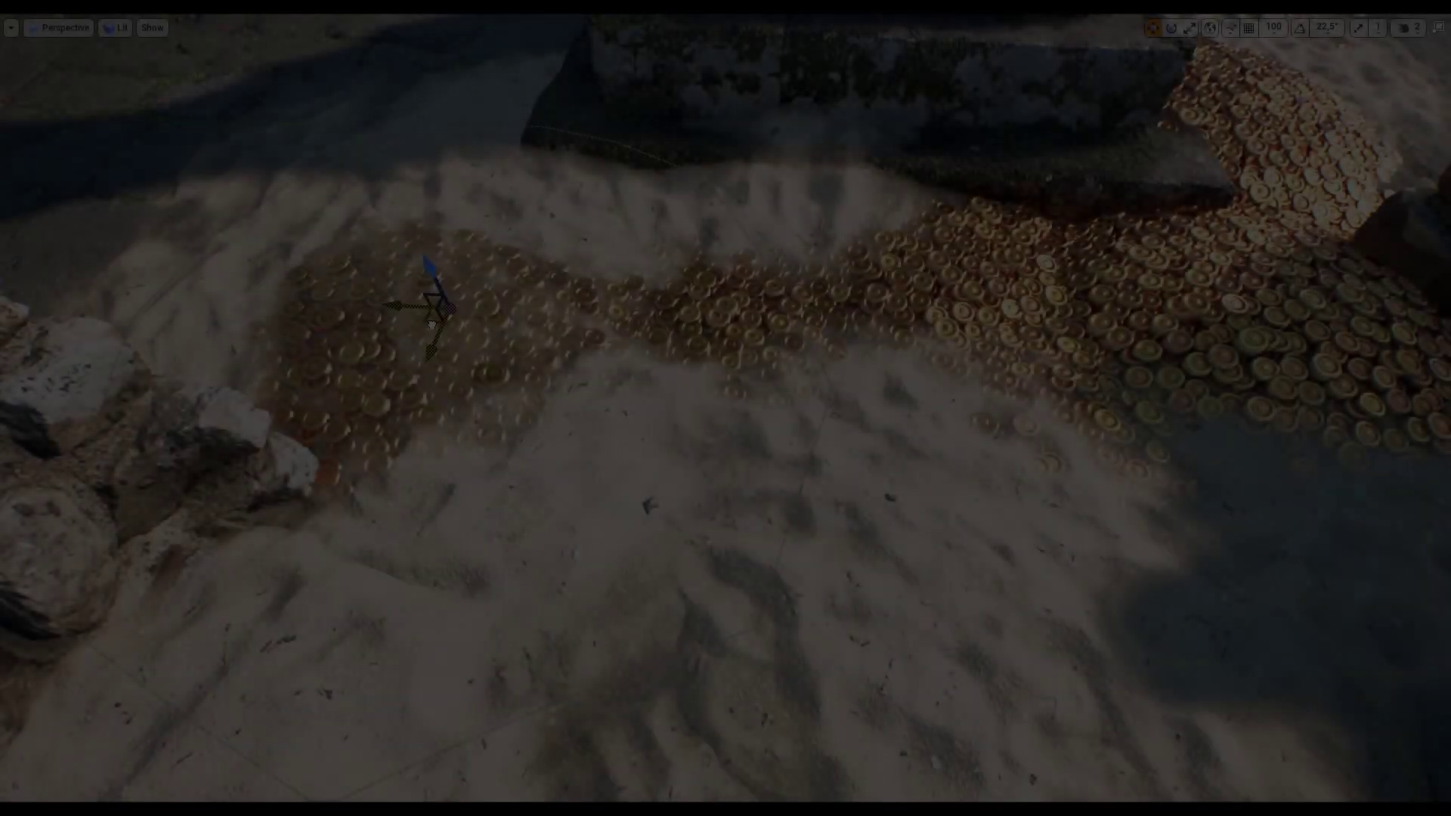
right_click_drag(714, 423, 714, 423)
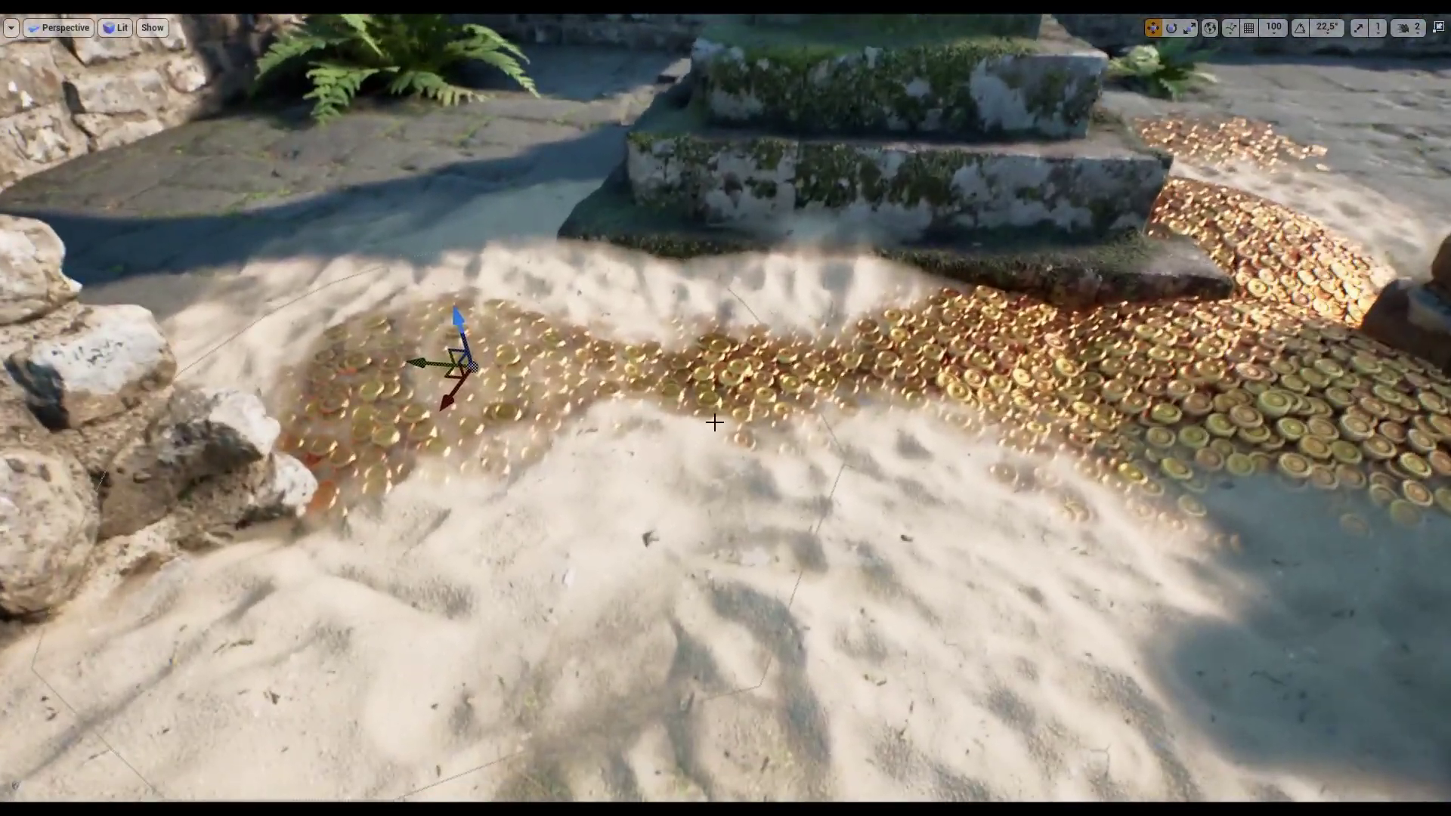
key("F11")
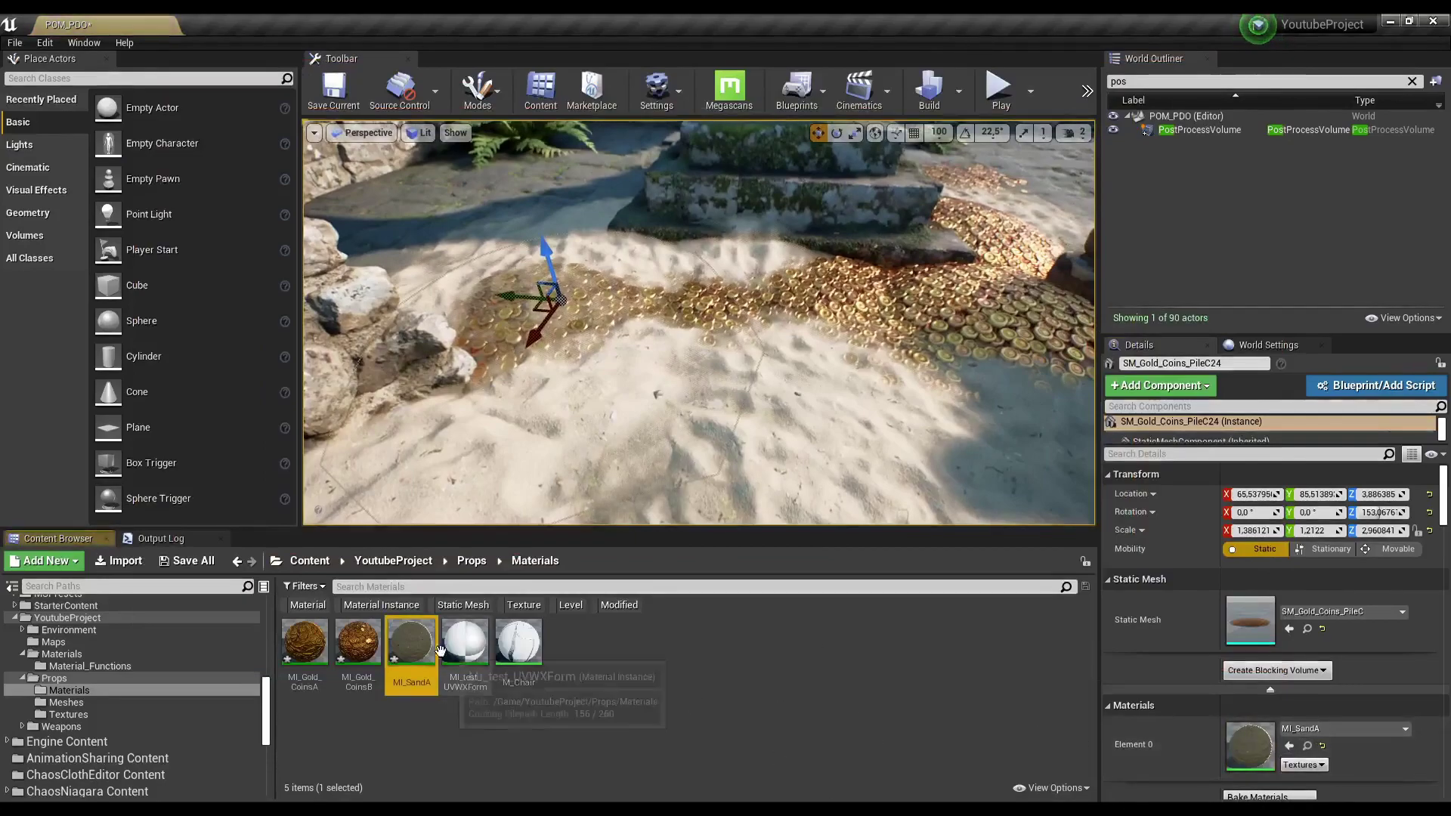
Open MI_SandA, focus on the sand actor, and lower Dithered to about 0.66.
double_click(410, 644)
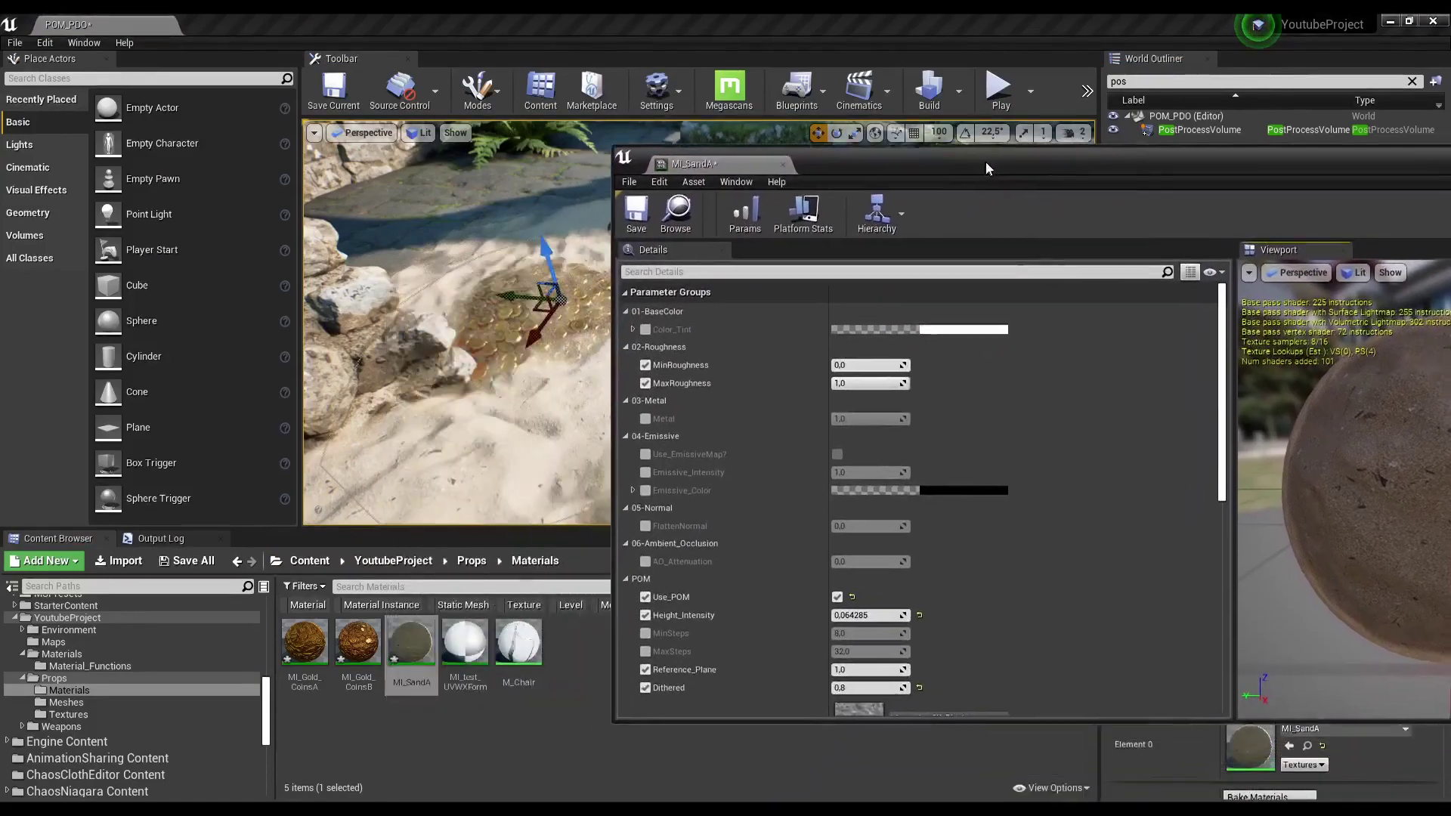
left_click_drag(759, 310, 1003, 145)
key("f")
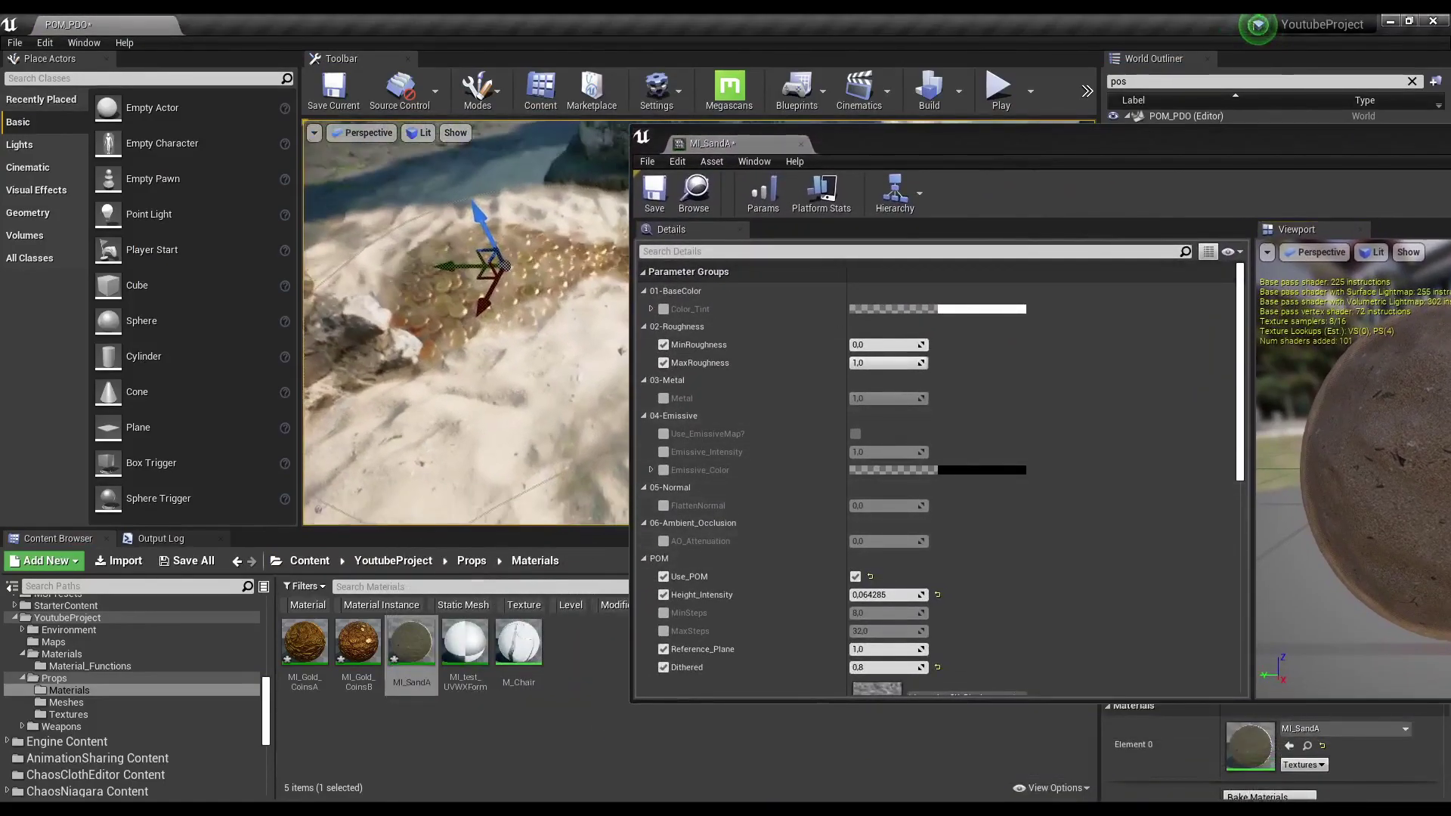
scroll(465, 322, "up", 8)
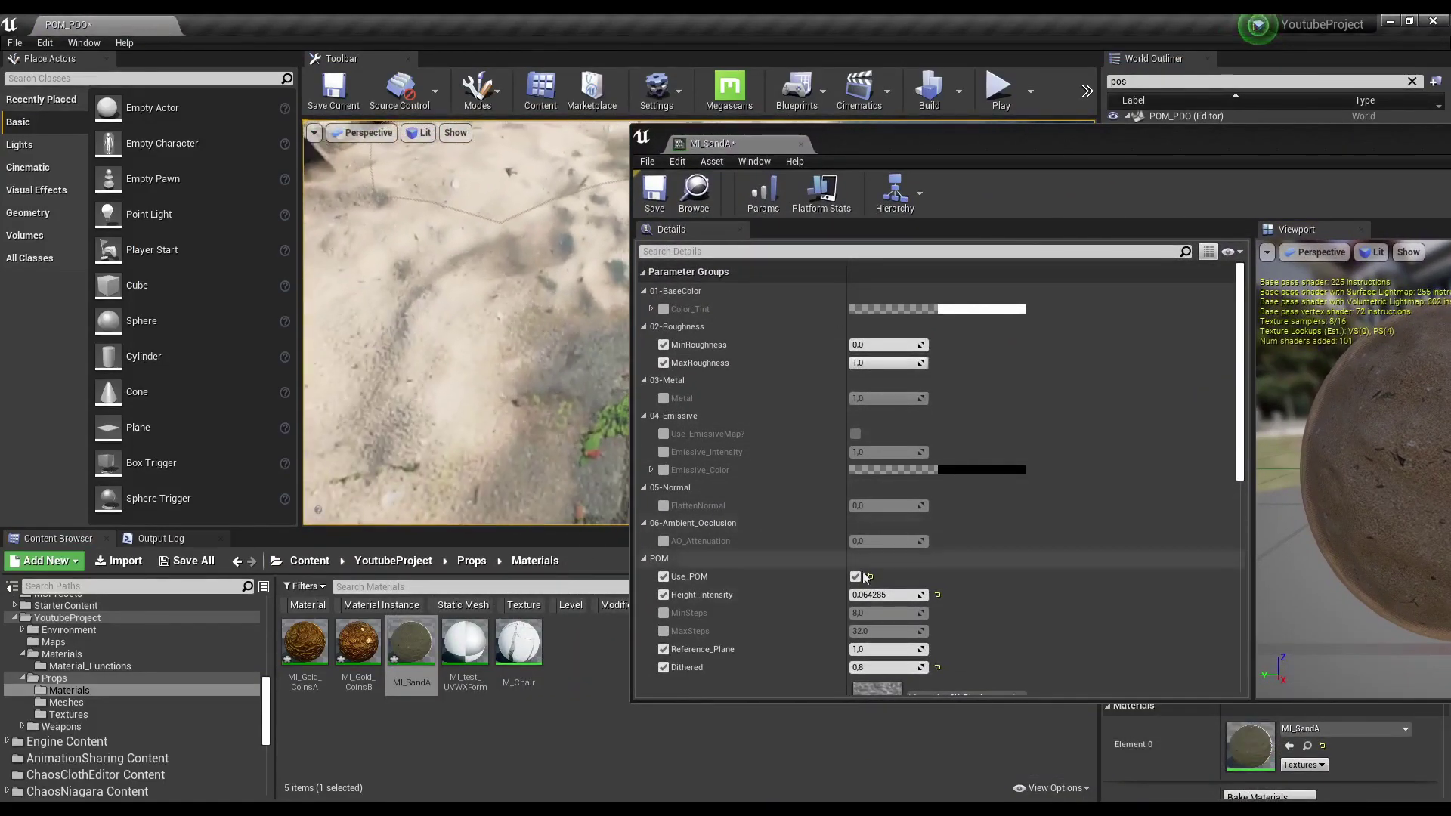
left_click_drag(884, 667, 850, 668)
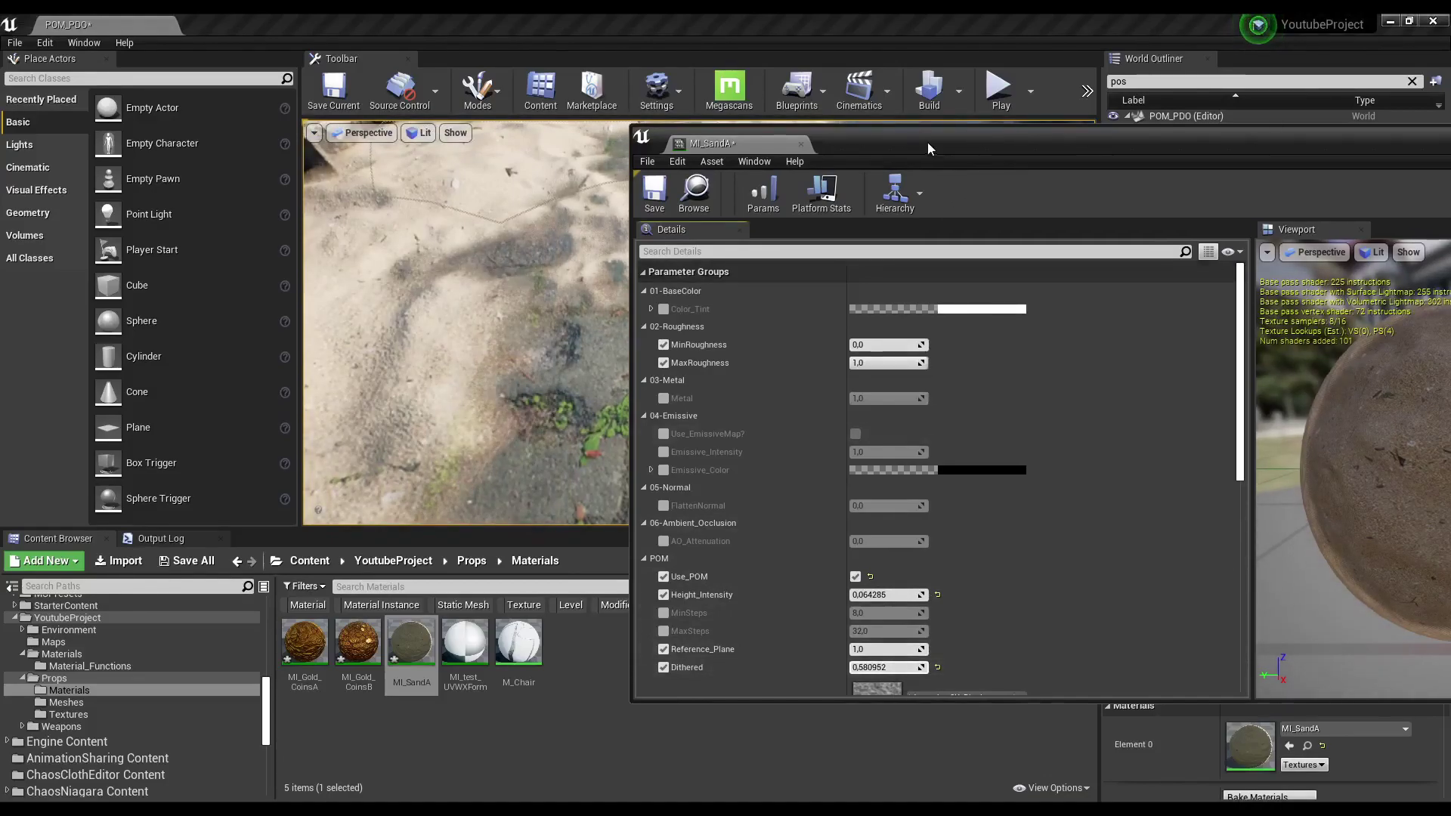
Keep adjusting Dithered toward 0.818684 while viewing the sand blend from lower angles.
left_click_drag(927, 148, 1236, 139)
scroll(770, 388, "down", 10)
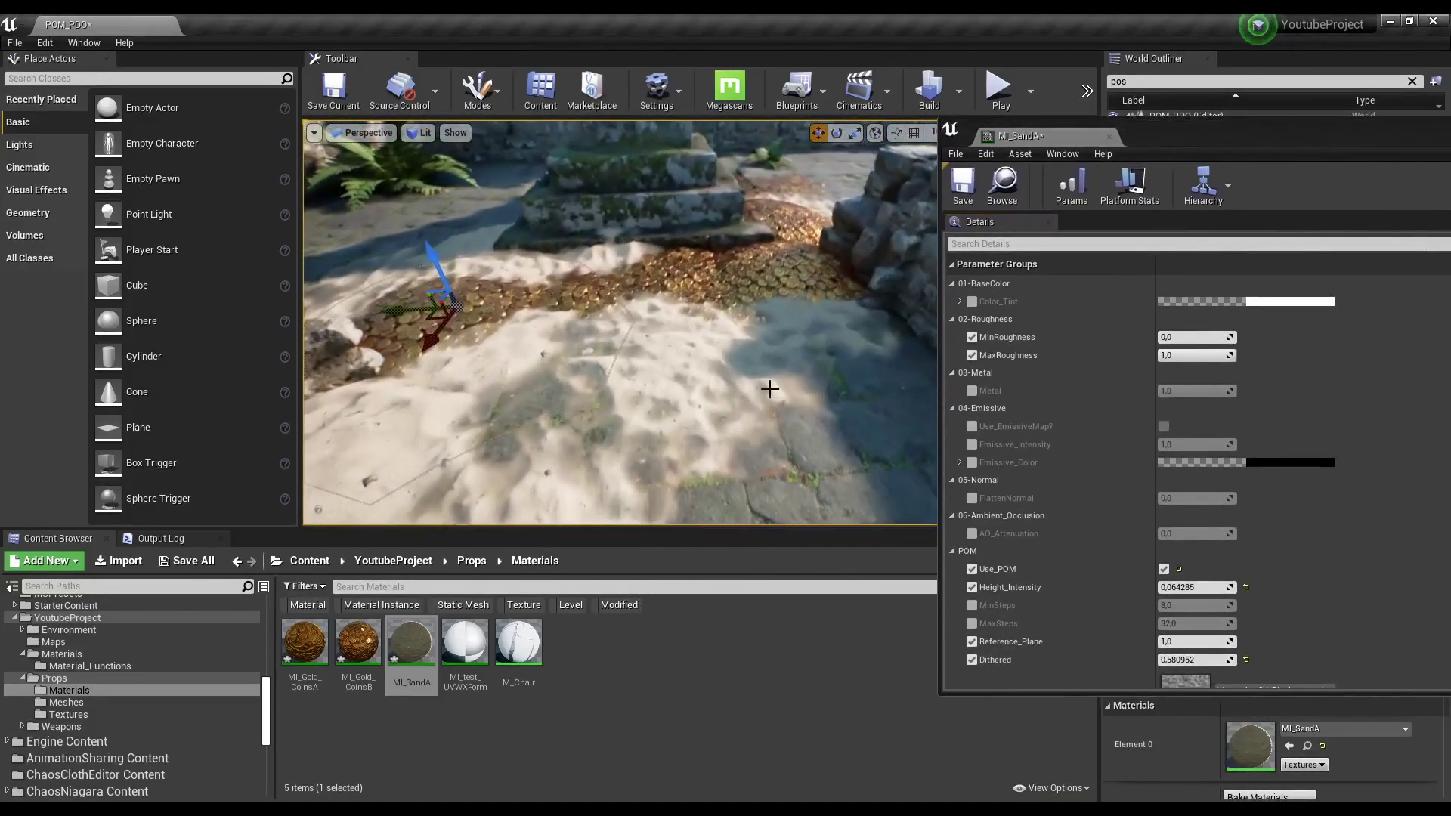
mouse_move(1194, 659)
left_mouse_down()
mouse_move(1142, 660)
mouse_move(1217, 660)
left_mouse_up()
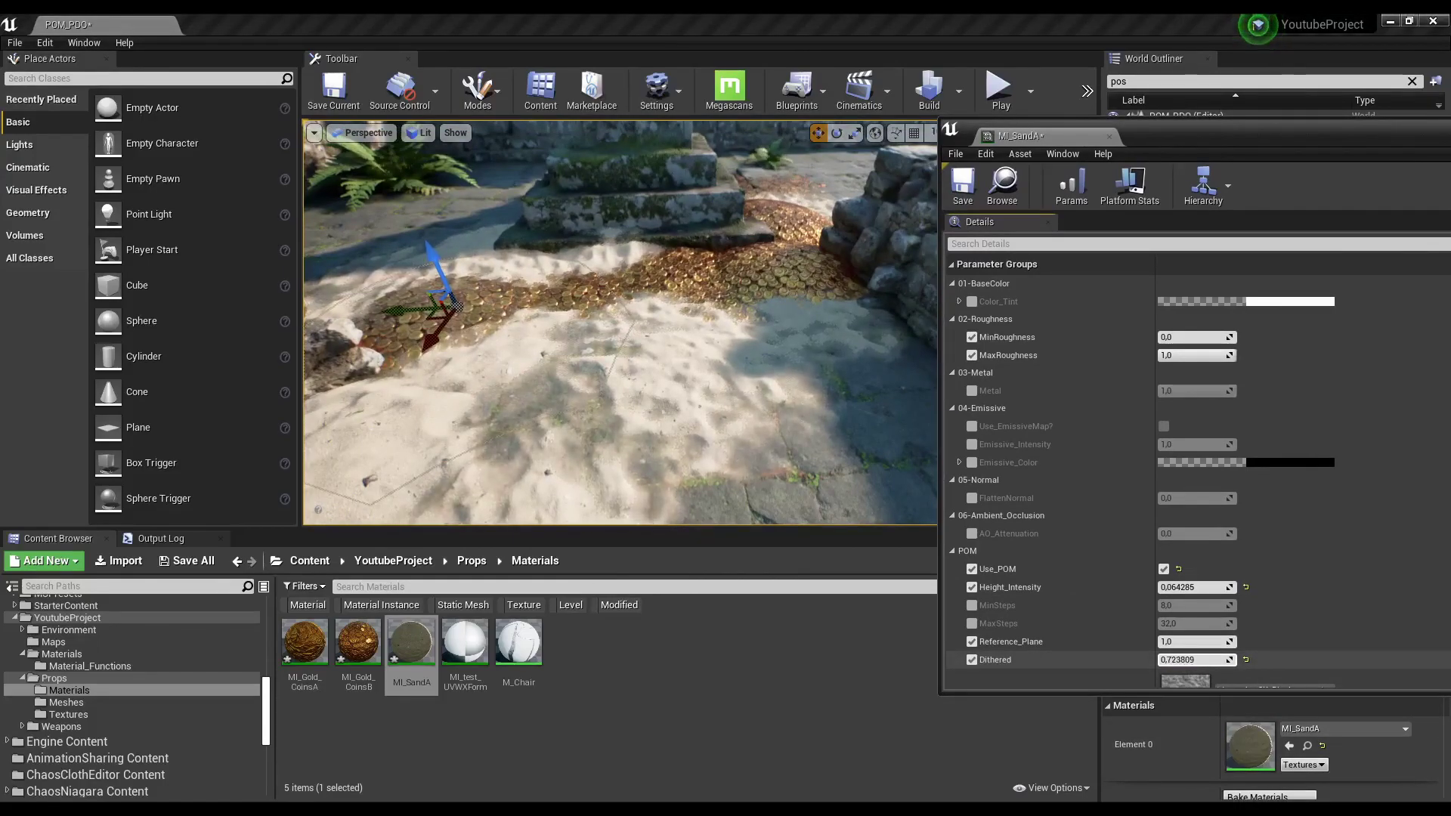
mouse_move(1216, 660)
left_mouse_down()
mouse_move(1189, 659)
mouse_move(1223, 660)
left_mouse_up()
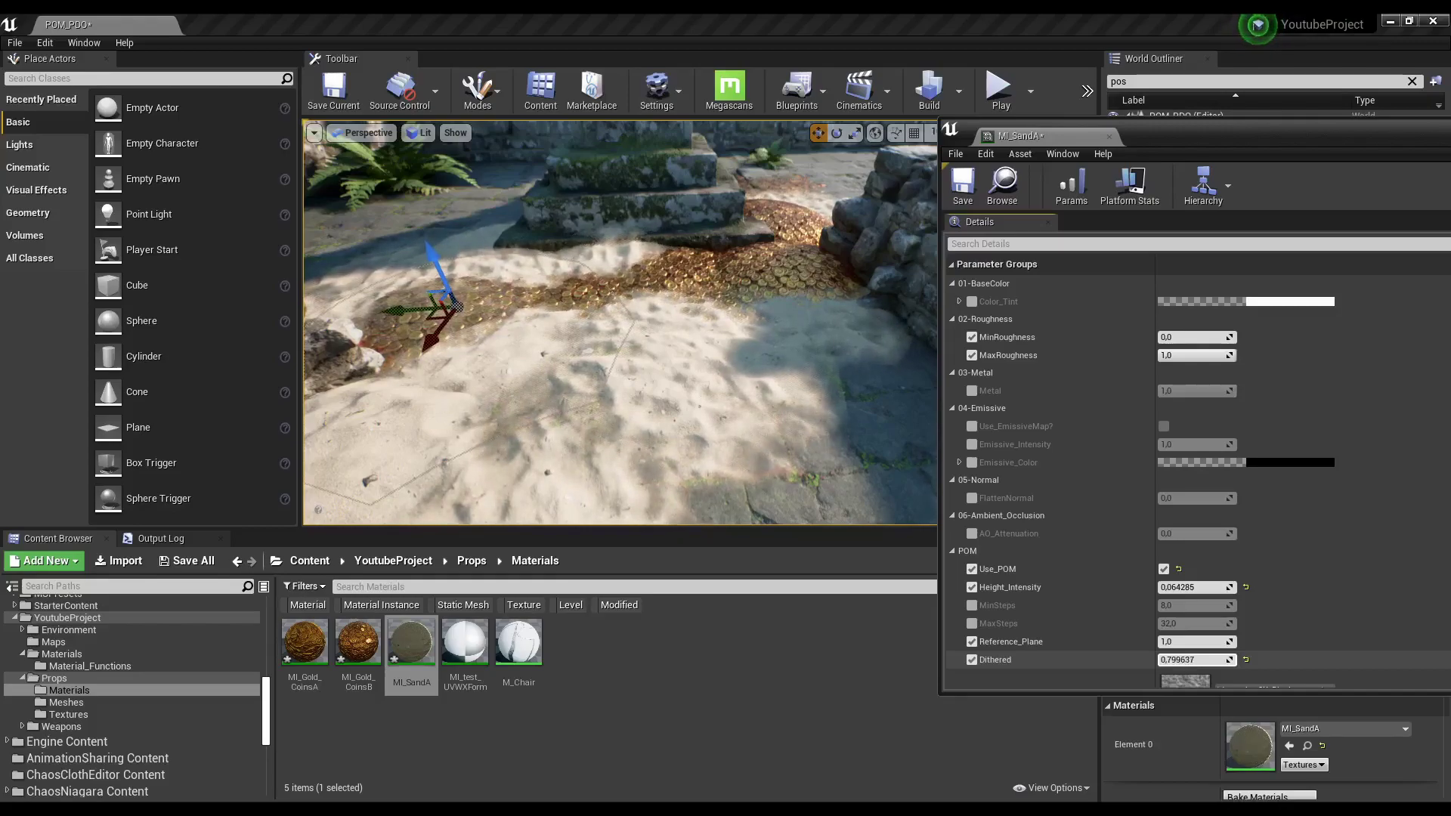
mouse_move(851, 478)
right_mouse_down()
mouse_move(784, 460)
mouse_move(763, 393)
right_mouse_up()
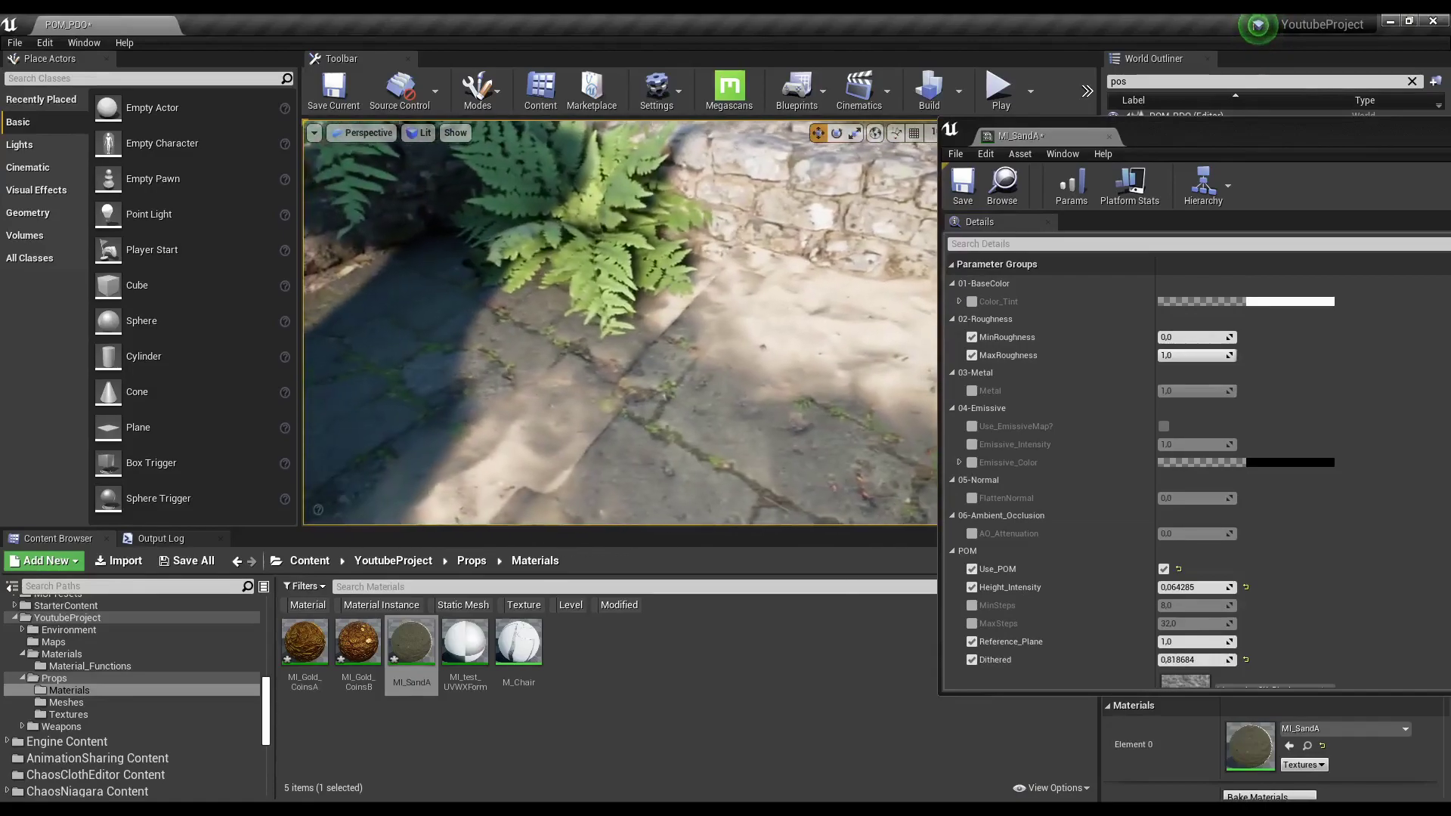
mouse_move(763, 392)
right_mouse_down()
mouse_move(703, 453)
mouse_move(730, 412)
right_mouse_up()
In fullscreen viewport, move the foreground sand patch onto the coin path by the wall.
key("F11")
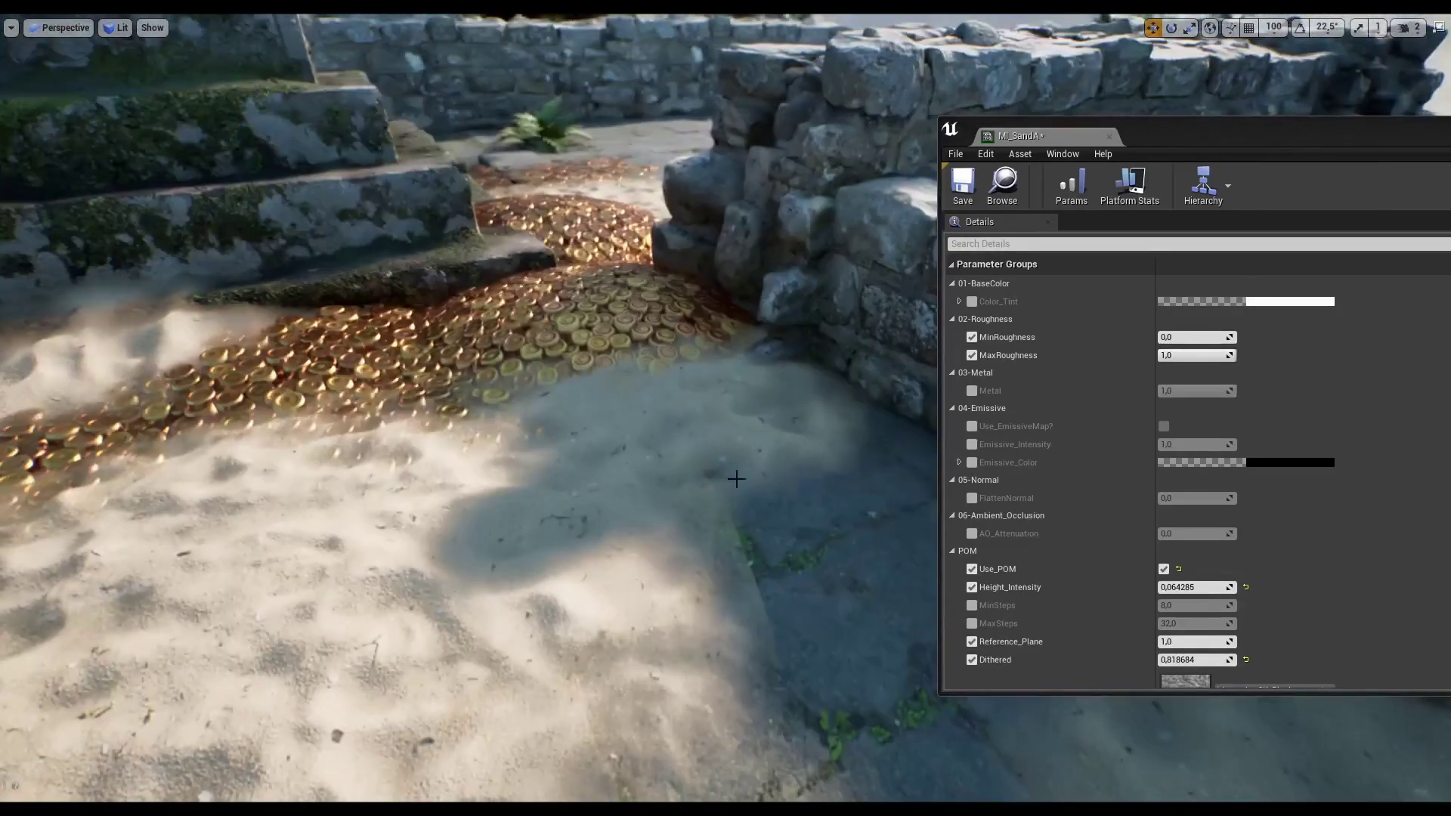
right_click_drag(711, 468, 711, 469)
left_click(402, 494)
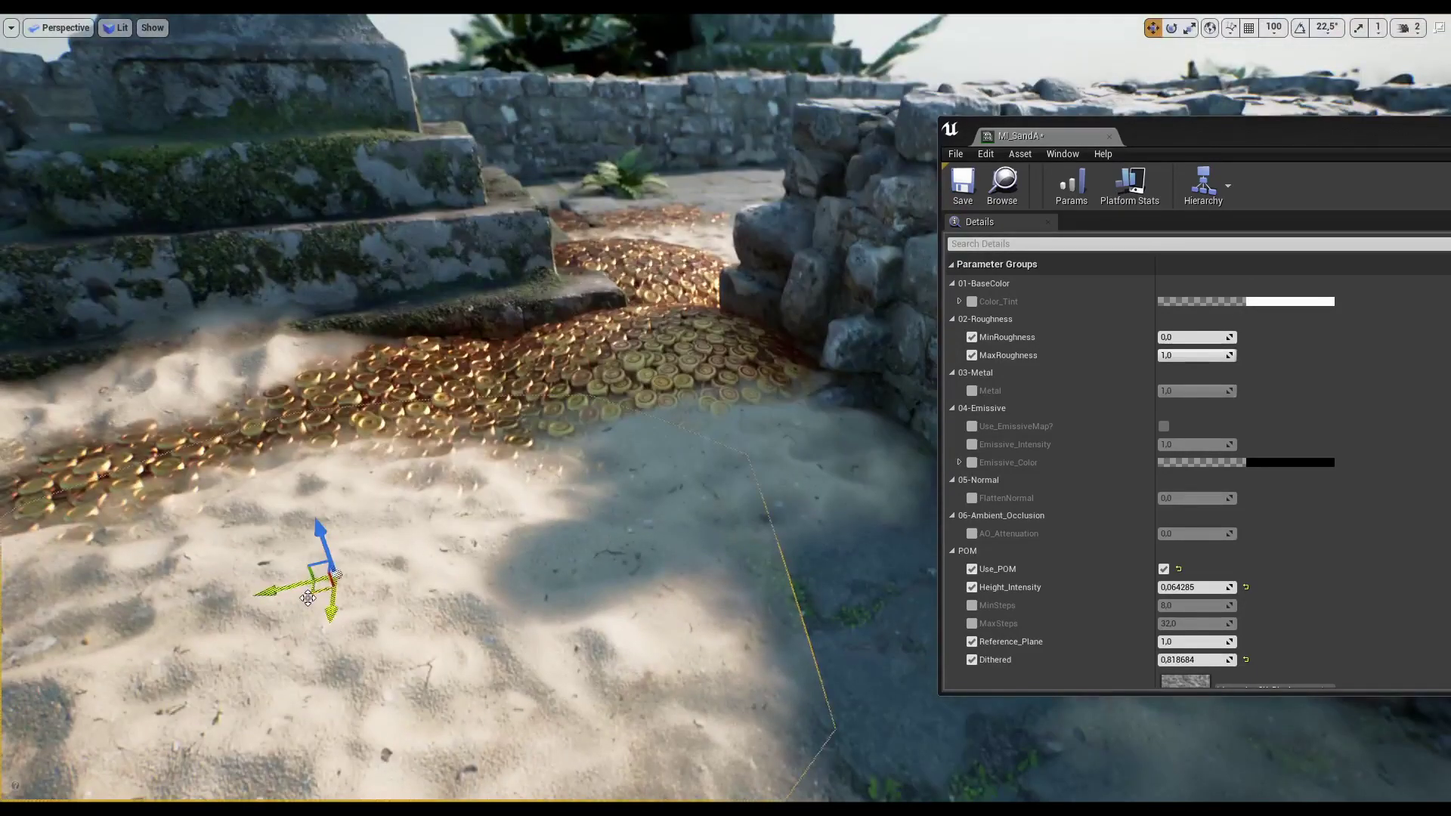
left_click_drag(308, 598, 612, 327)
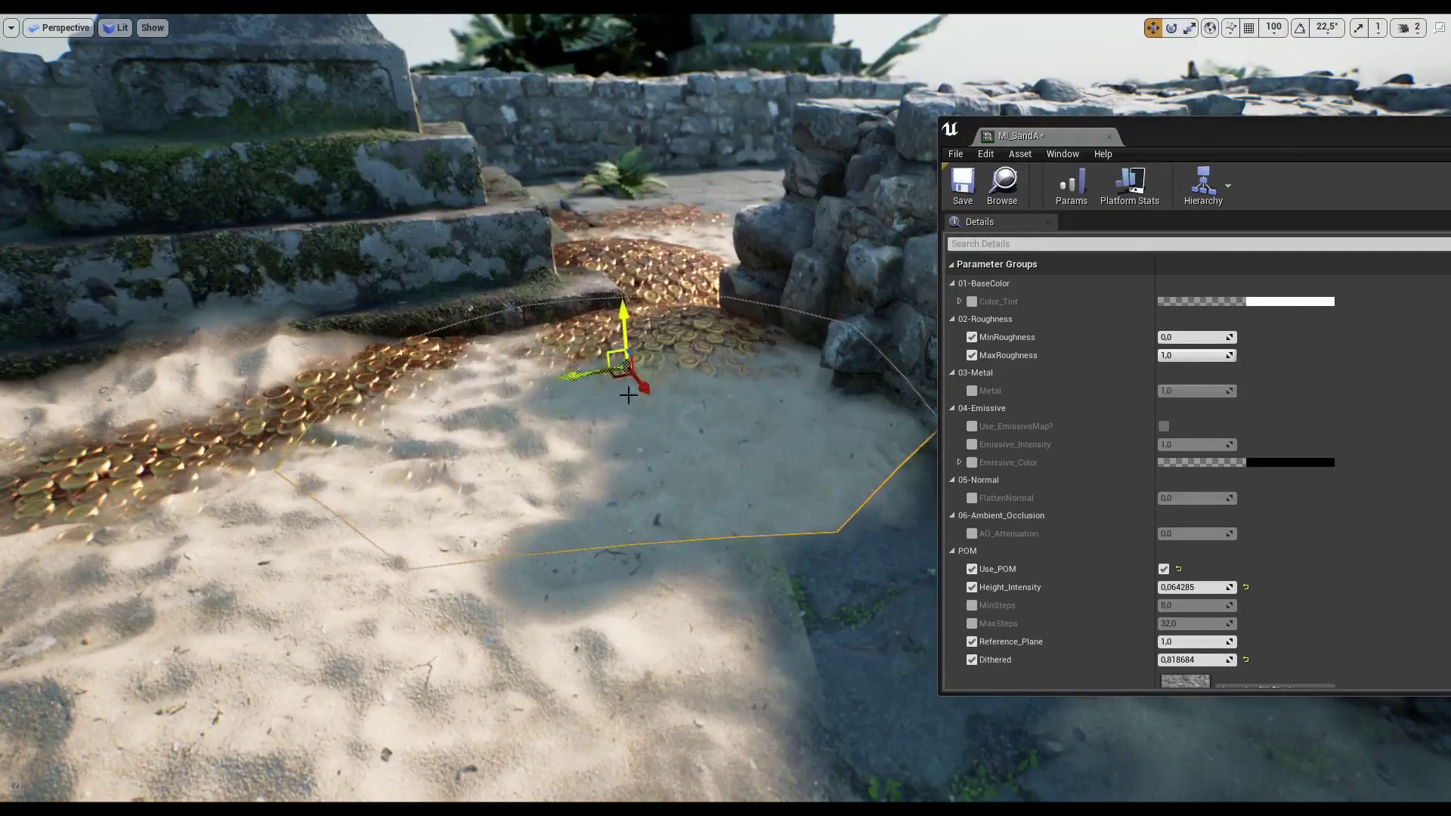
right_click_drag(628, 395, 649, 381)
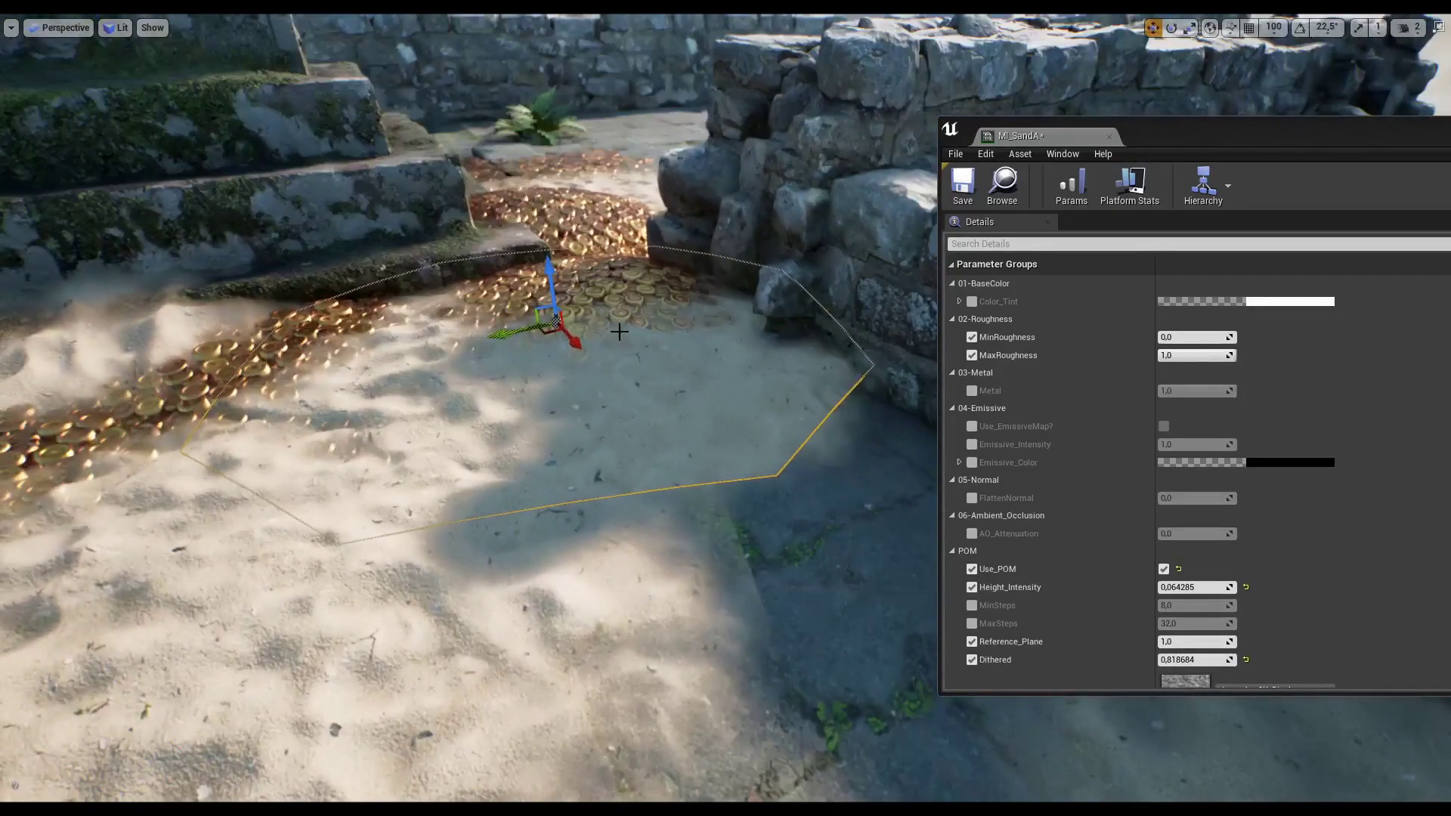
Lower the sand patch along Z so more gold coins show through.
key("w")
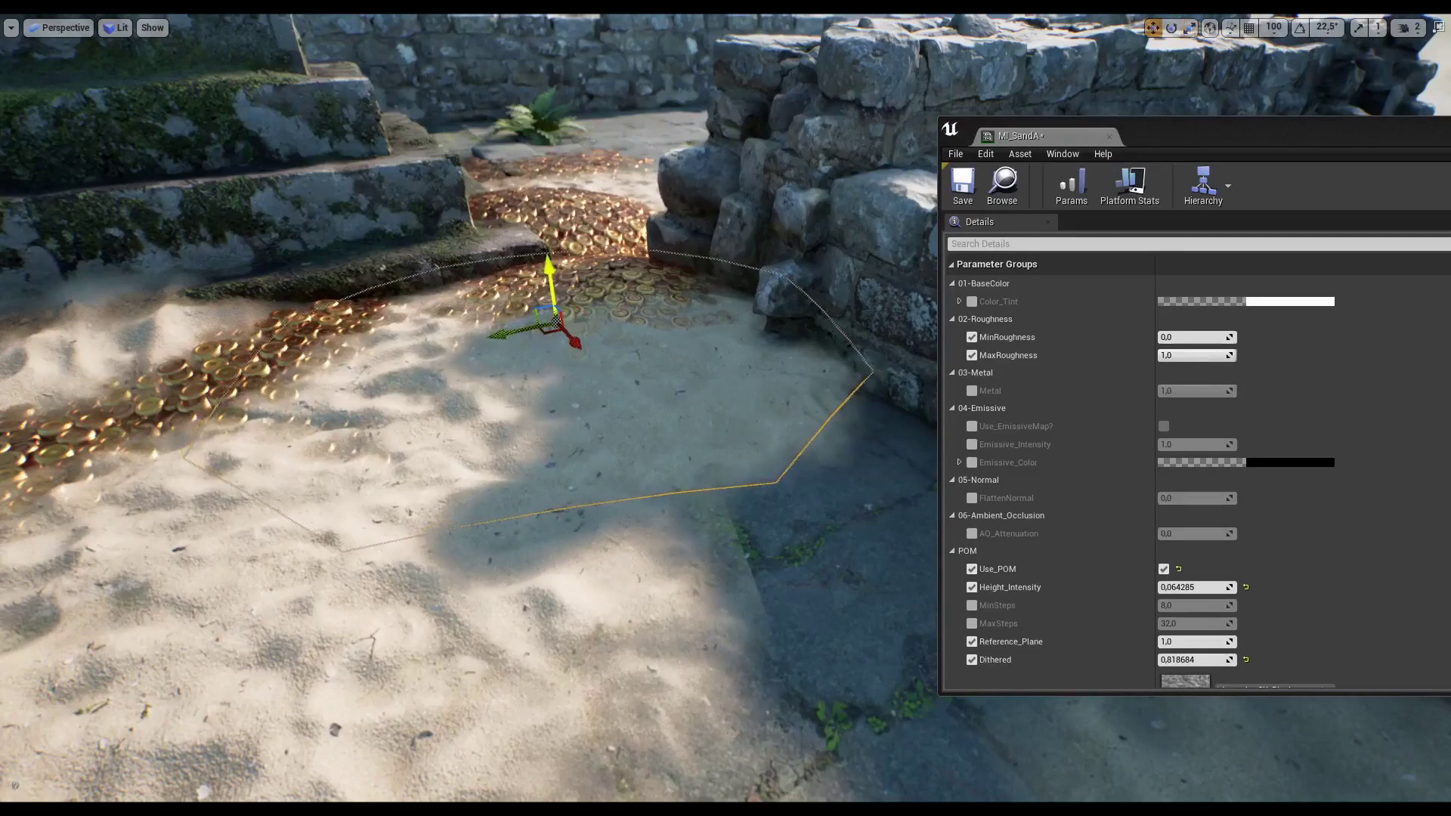
left_click_drag(542, 285, 539, 291)
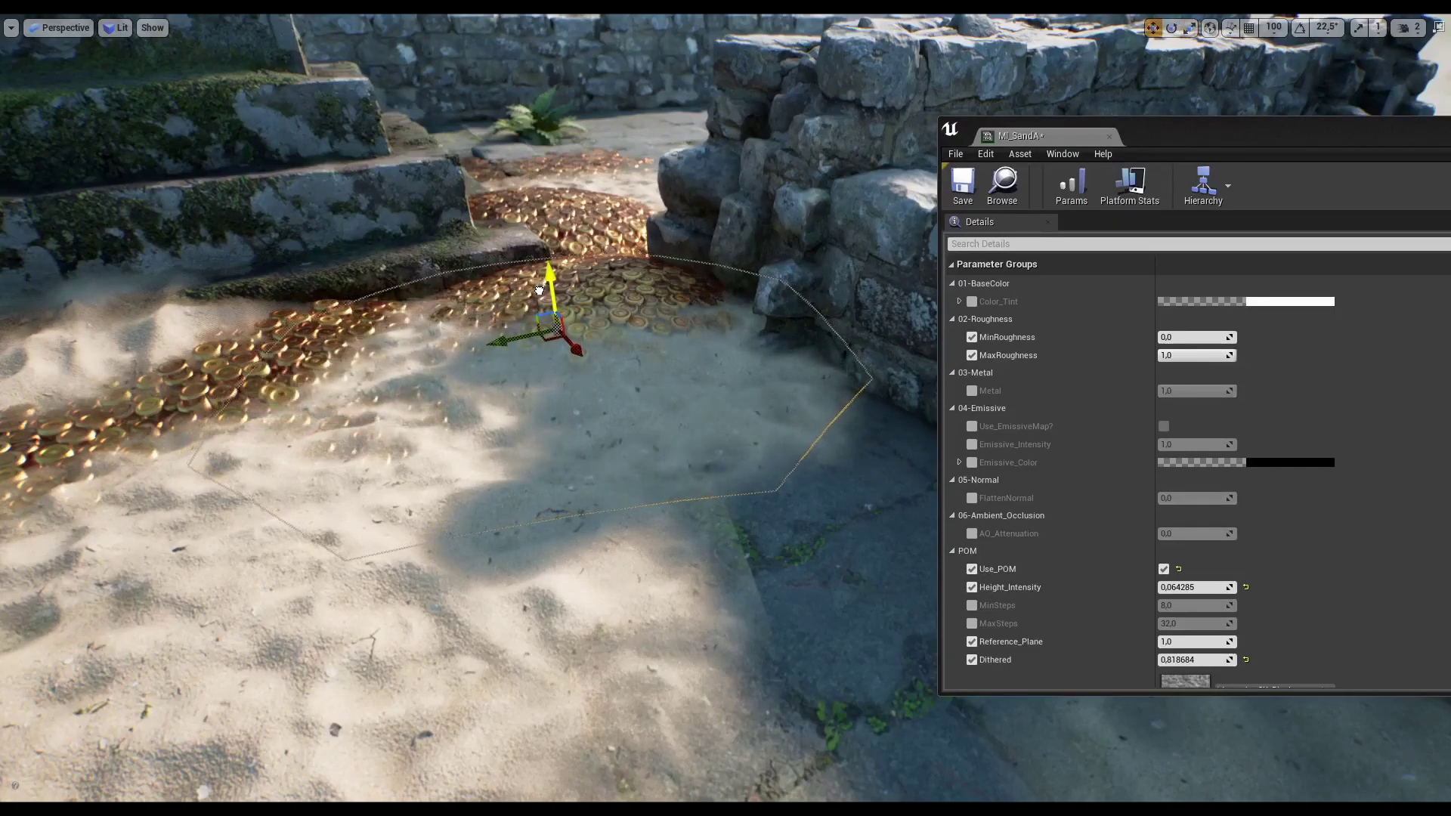
right_click_drag(703, 421, 352, 451)
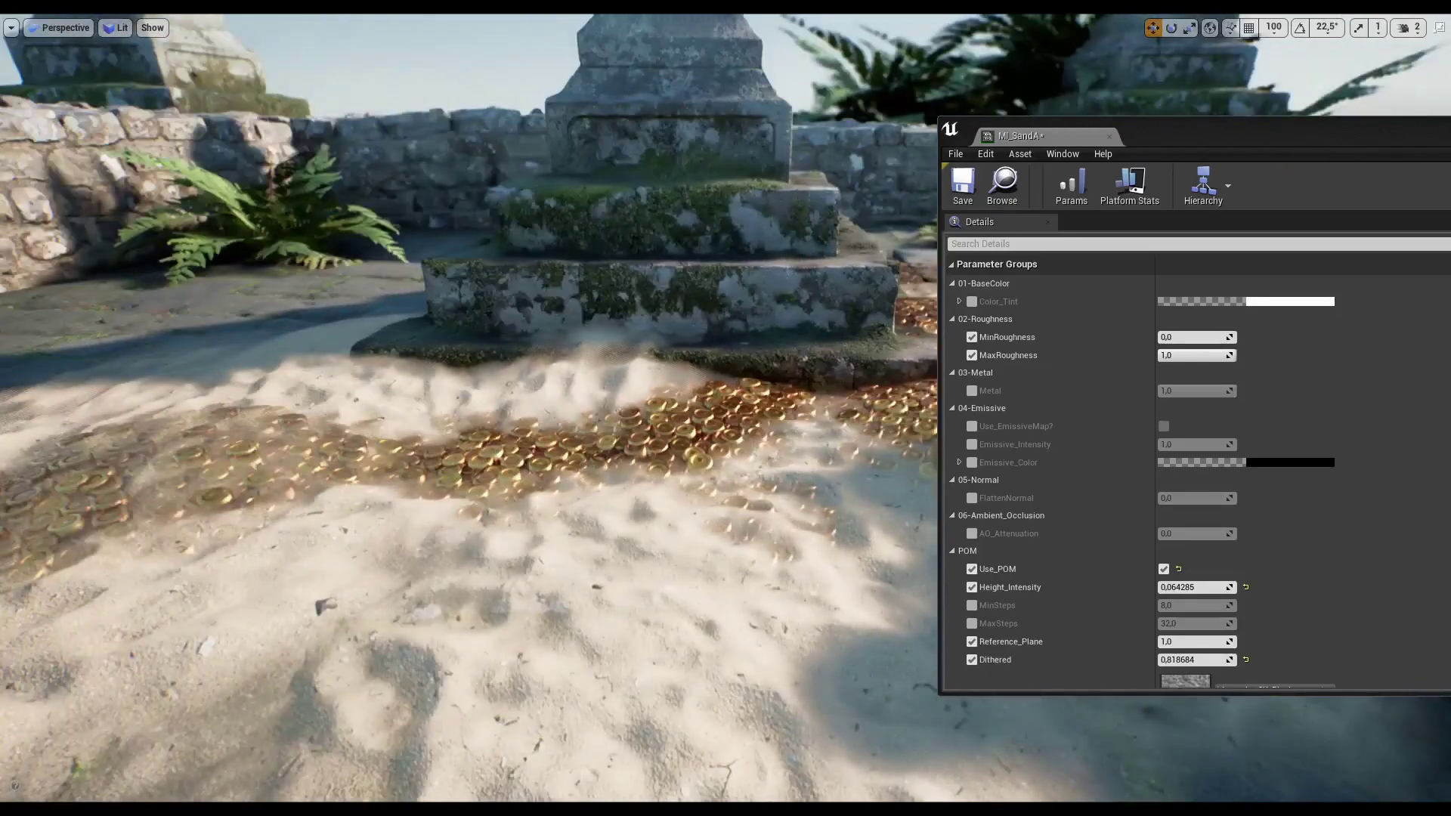
left_click(179, 461)
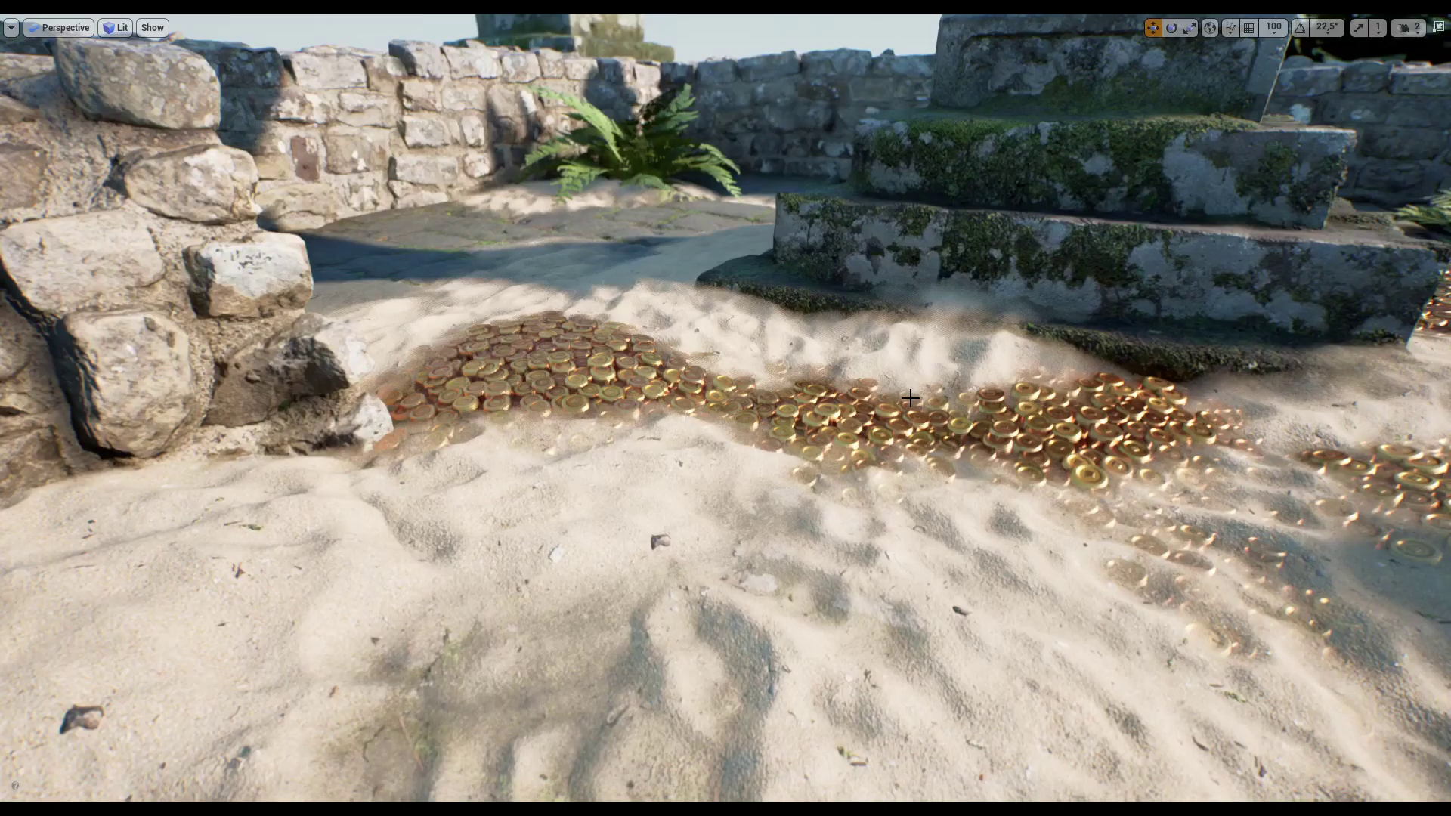
right_click_drag(890, 356, 869, 363)
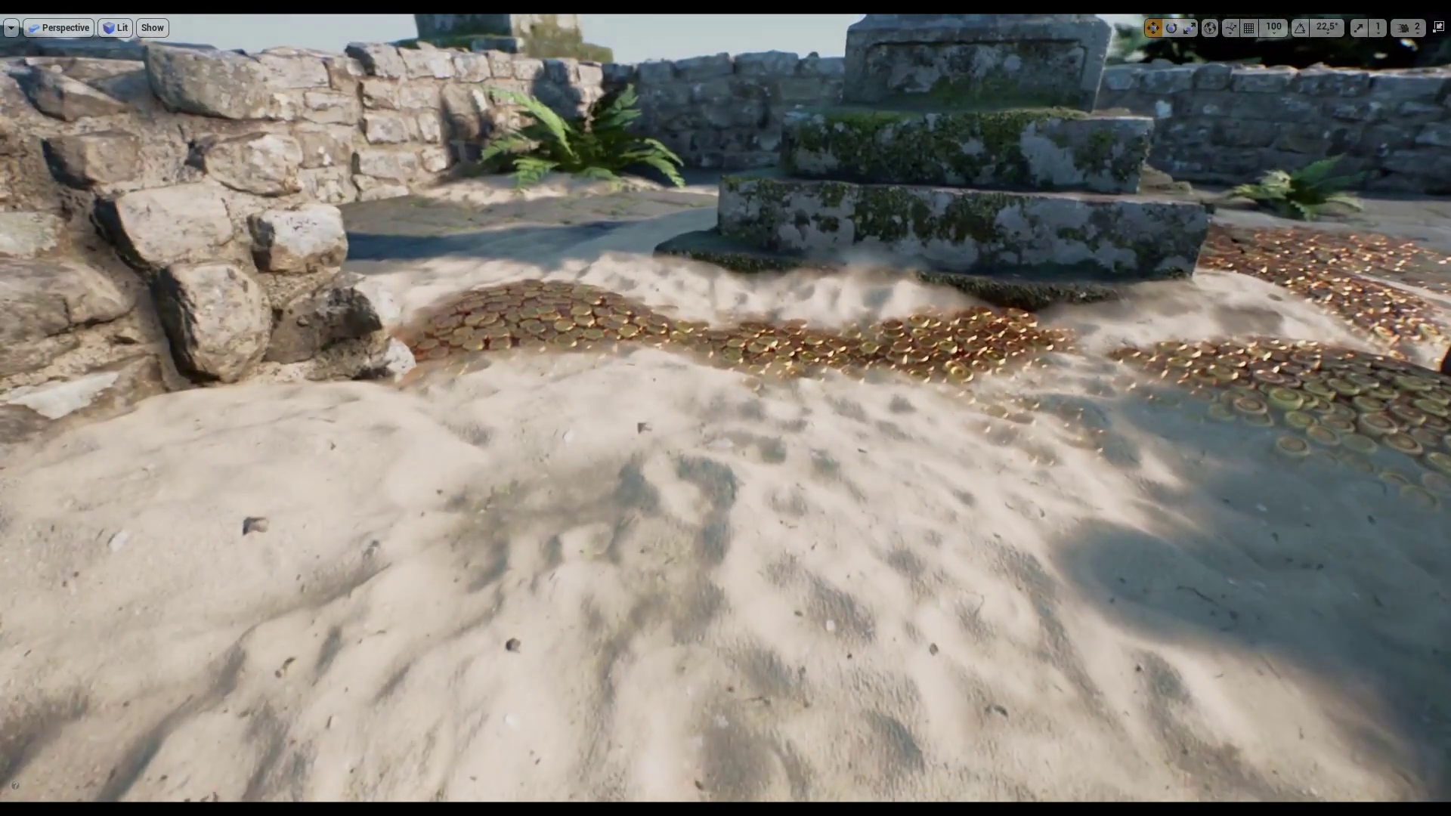